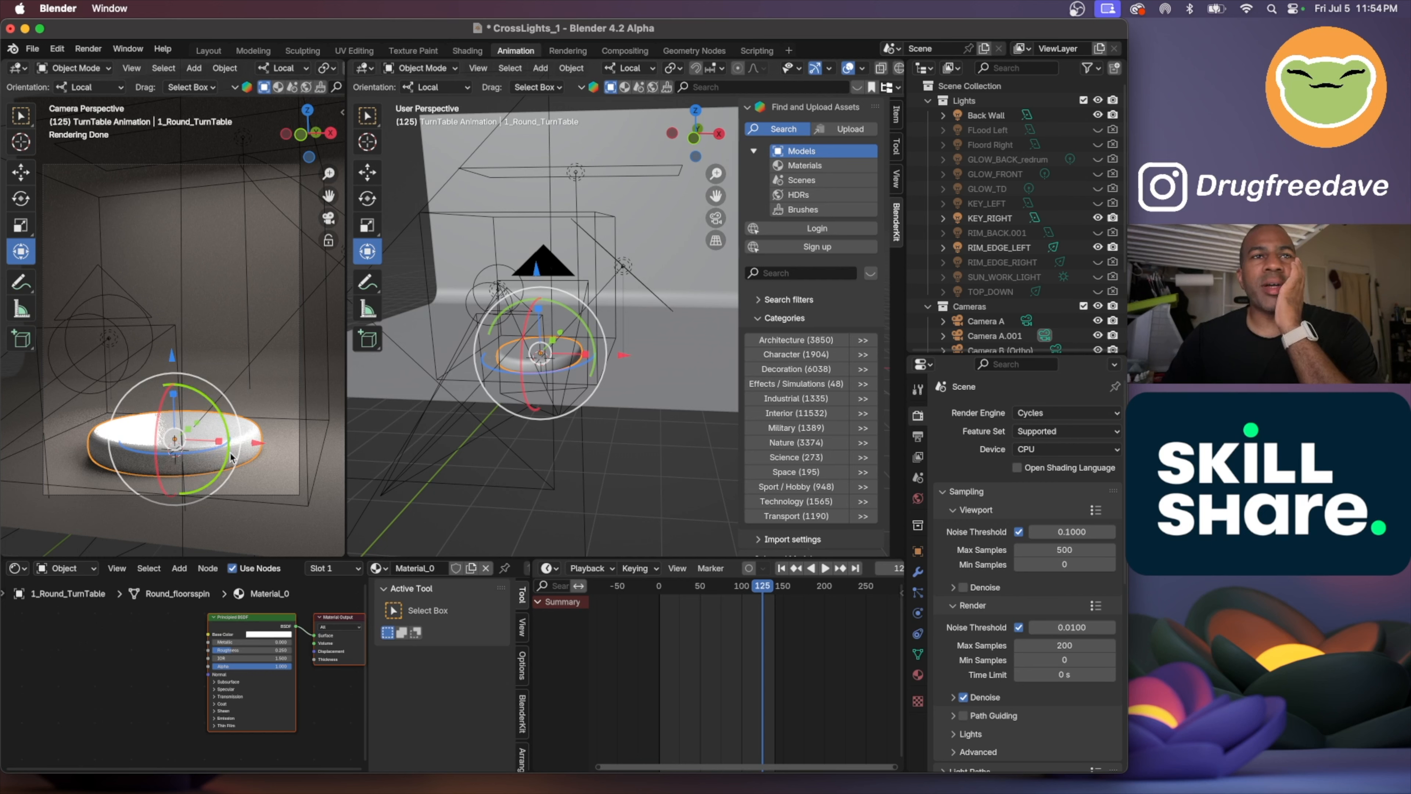
Import the glTF model Fishboy_A.glb from the Downloads folder into the scene
scroll(199, 460, "up", 4)
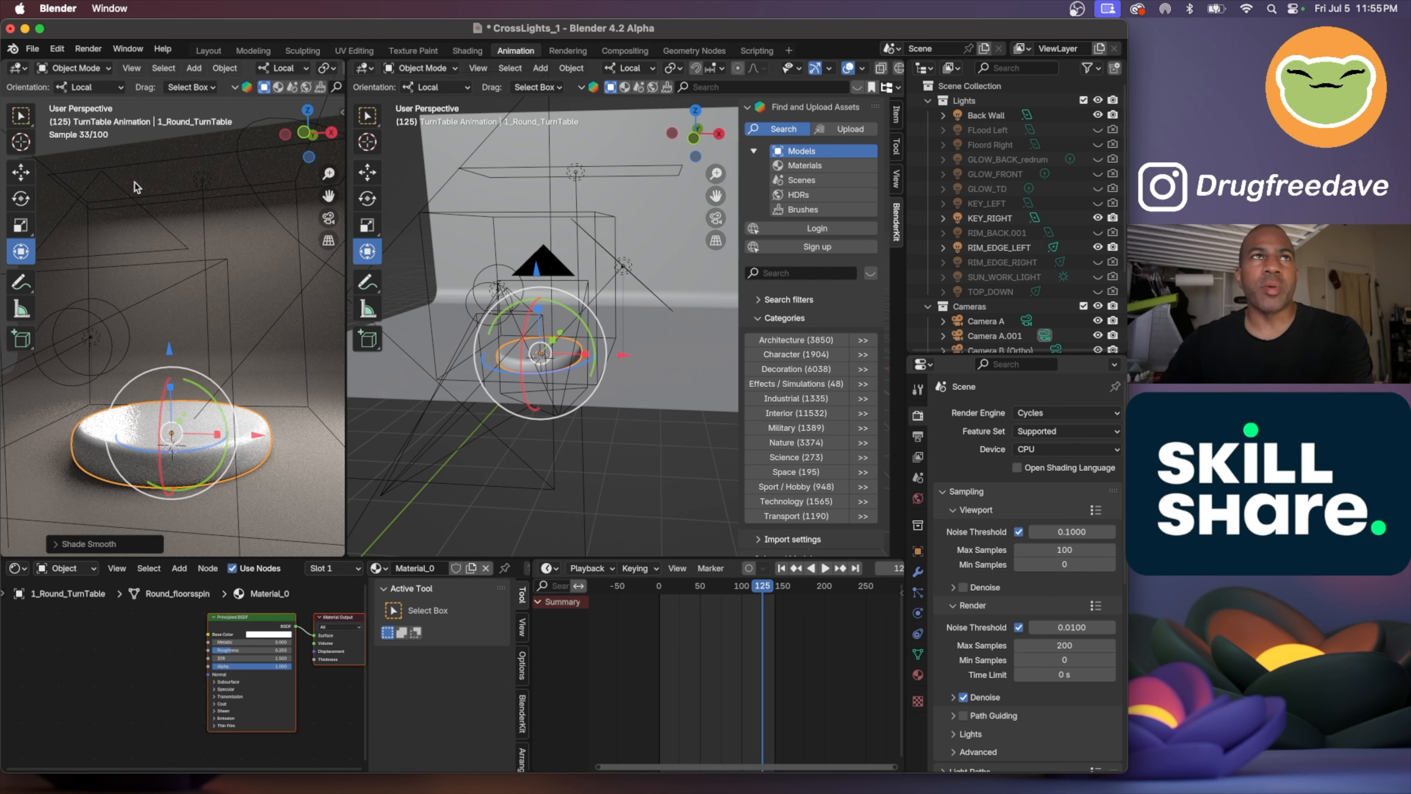
left_click(31, 50)
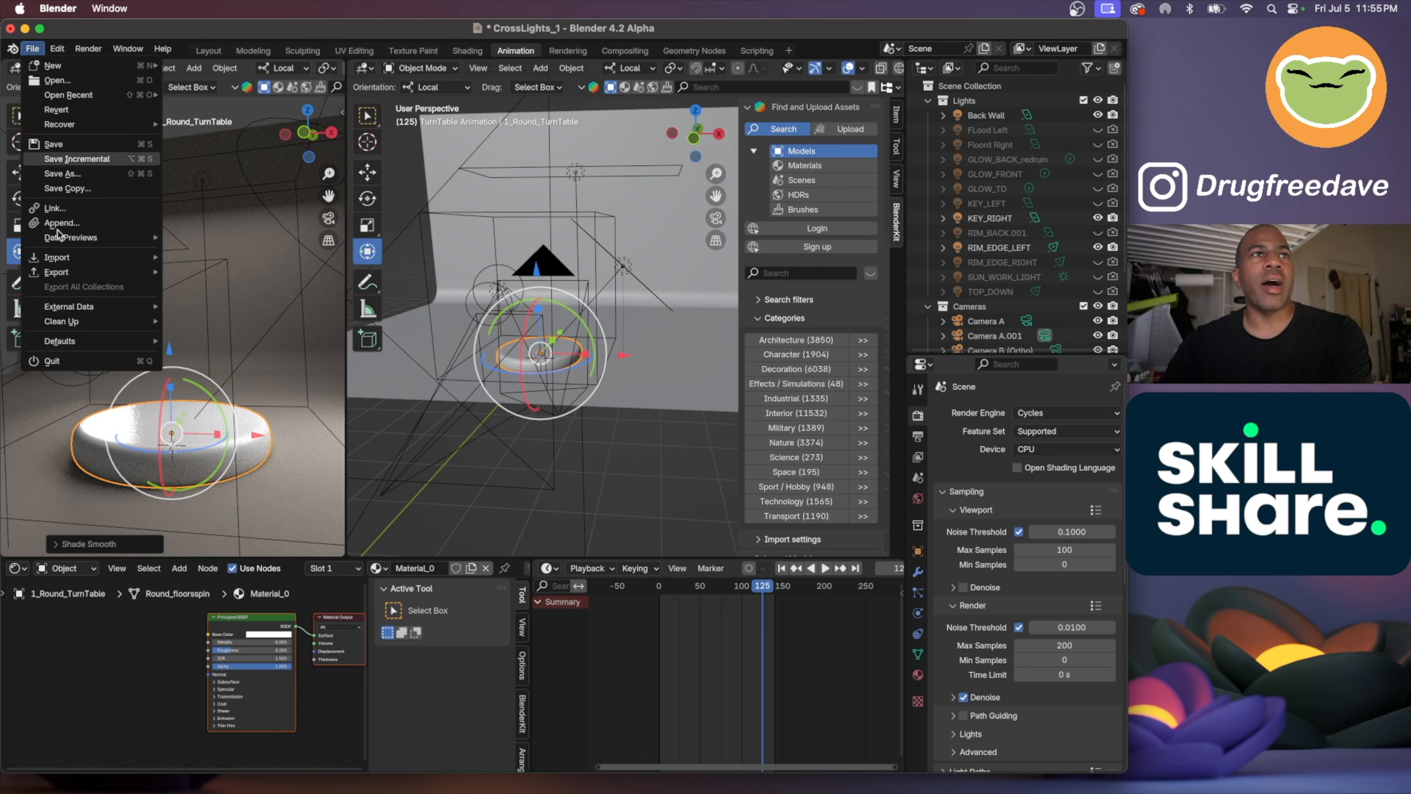
mouse_move(78, 261)
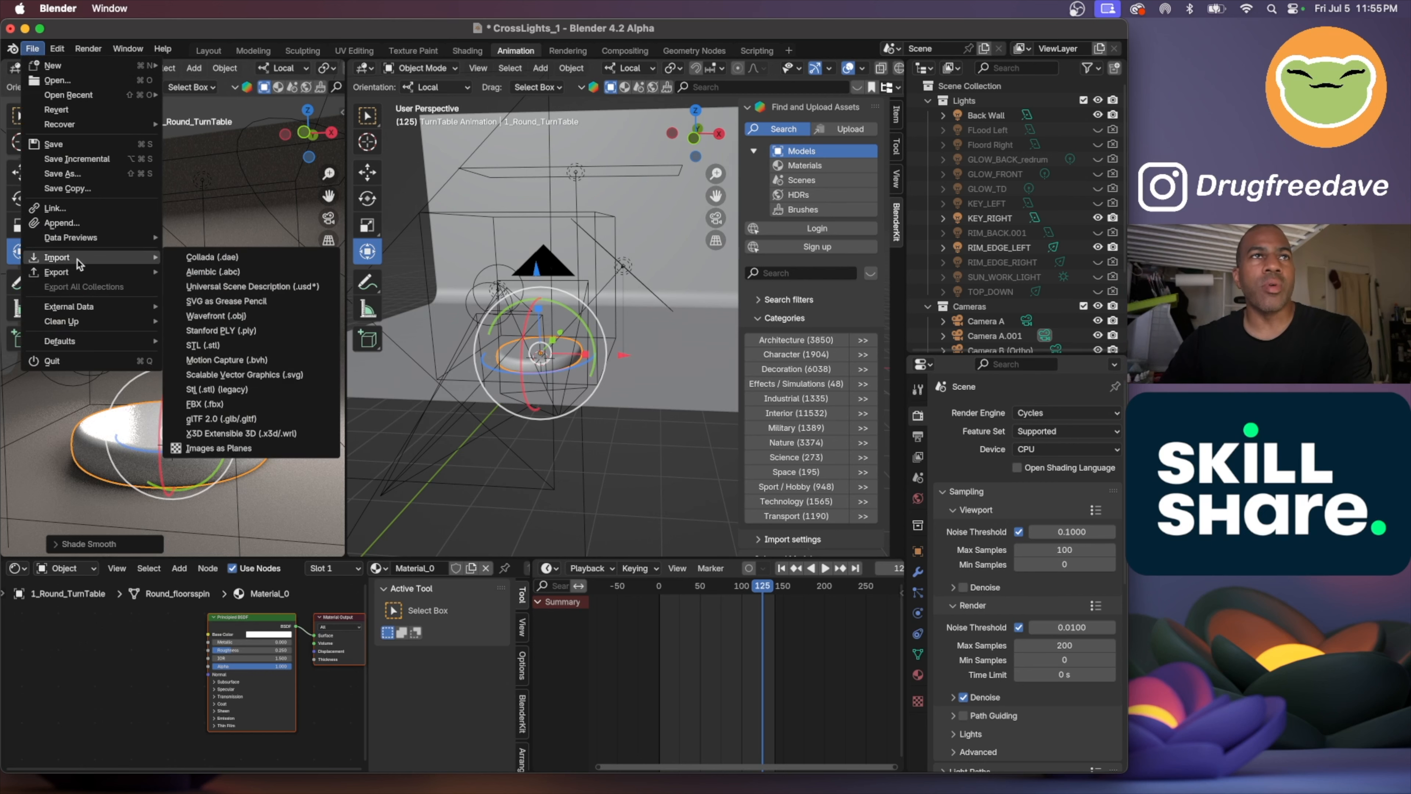
left_click(245, 423)
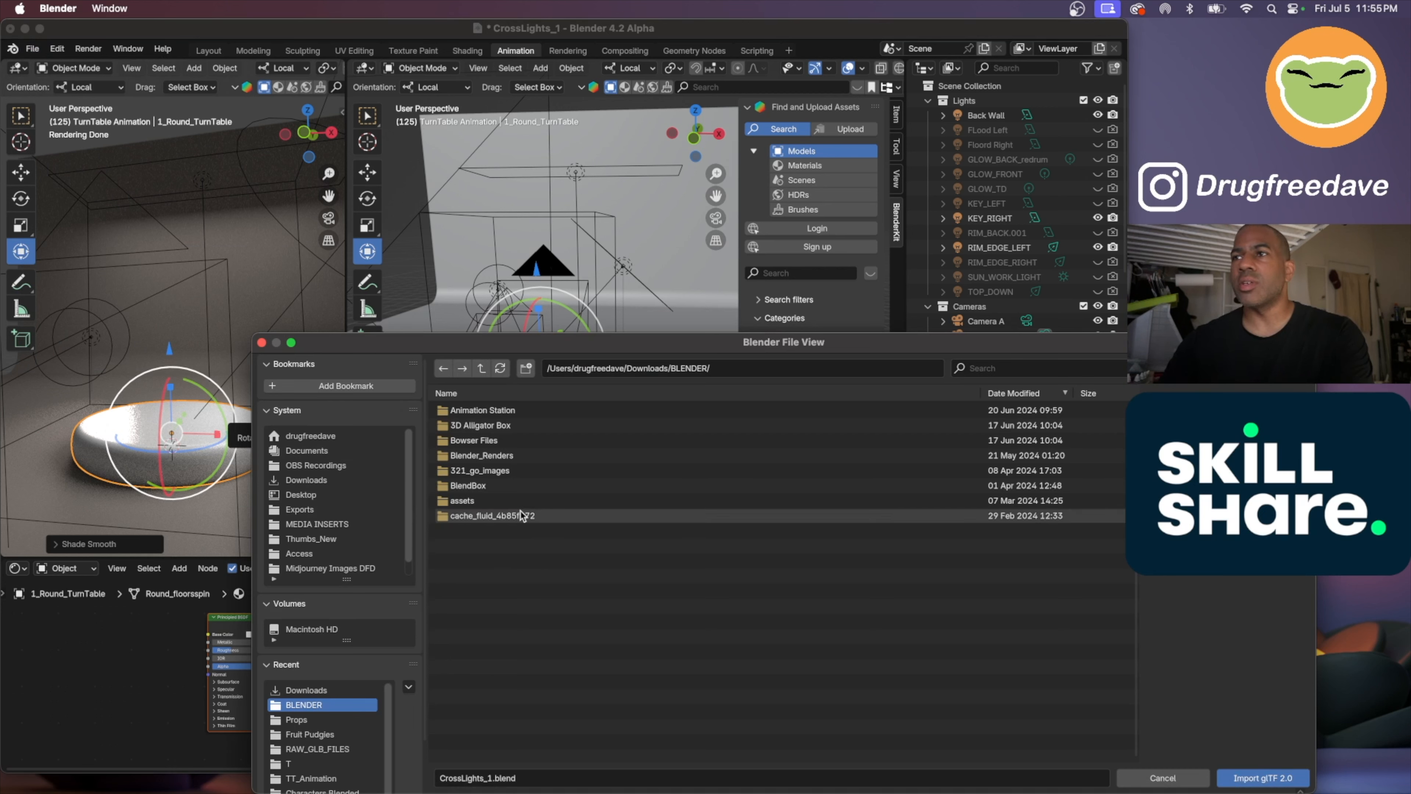
left_click(328, 486)
scroll(556, 605, "down", 8)
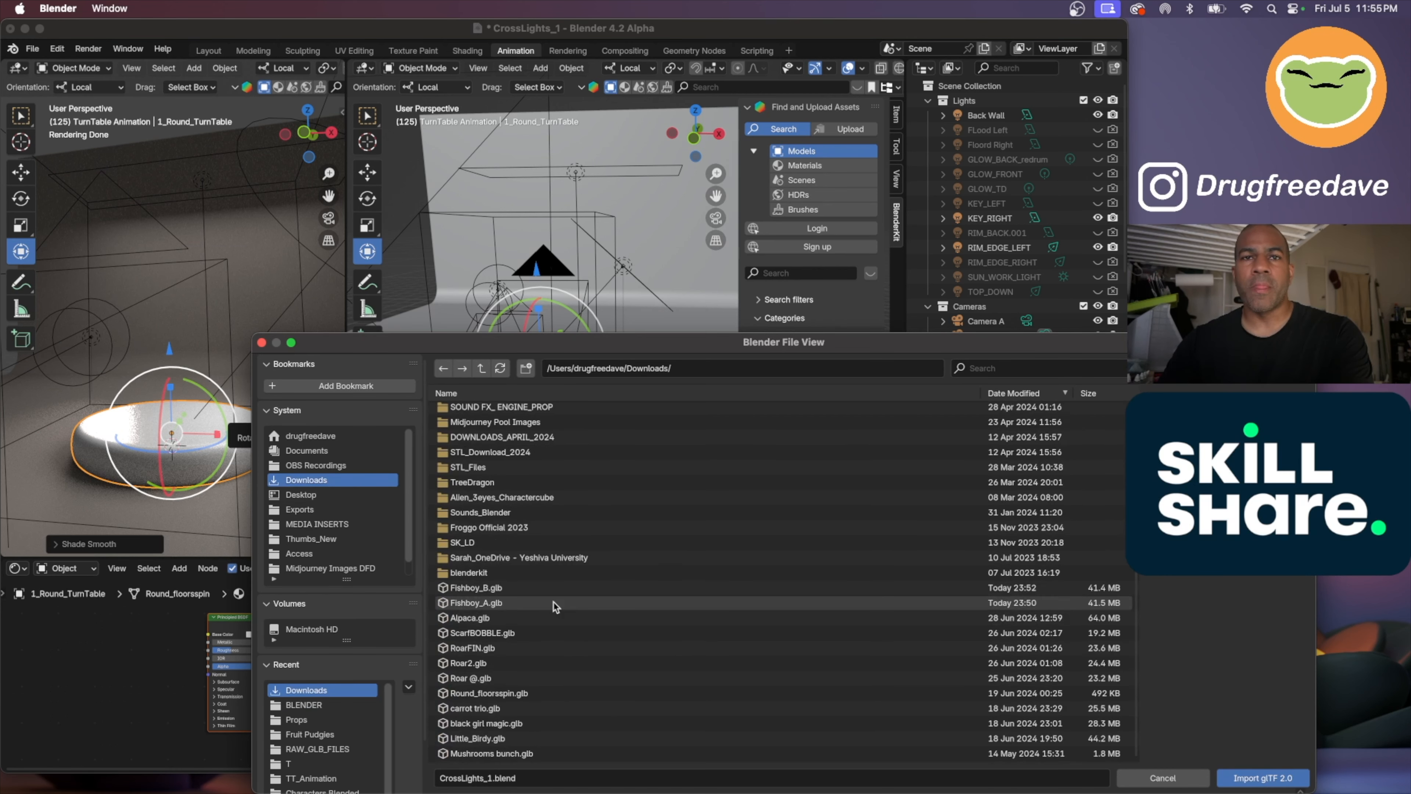
left_click(492, 603)
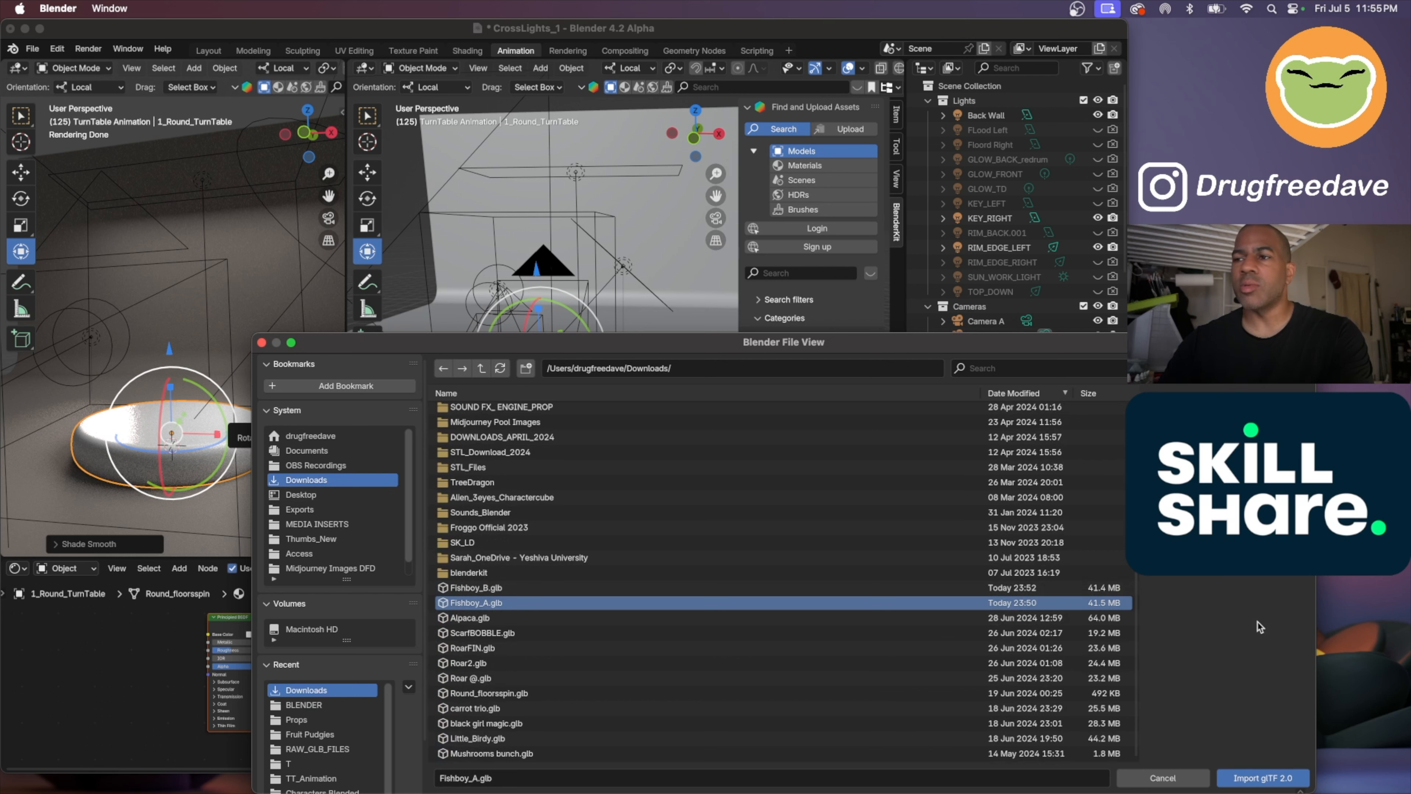
left_click(1267, 777)
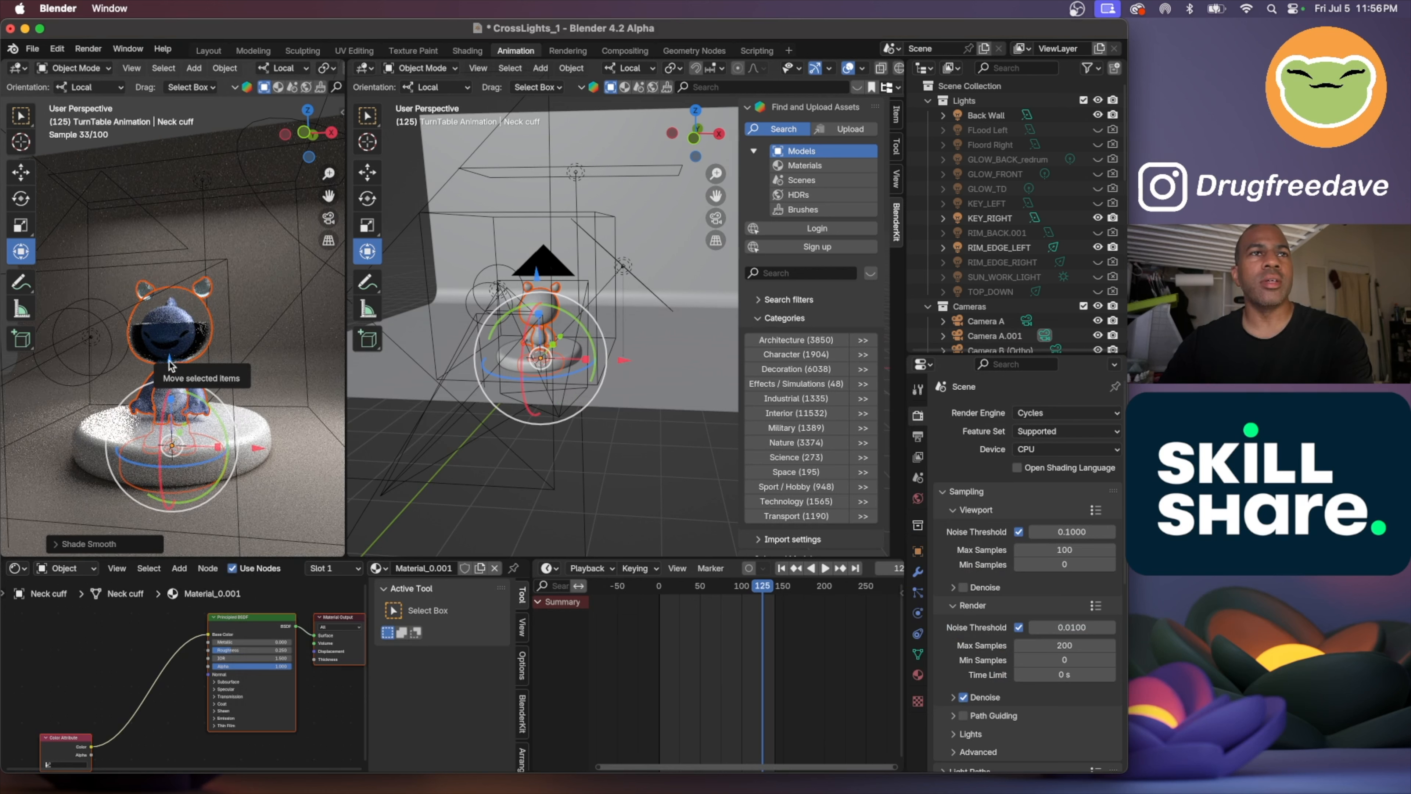
Raise the imported character along its vertical axis and scale it up slightly within the camera frame
left_click_drag(170, 364, 167, 330)
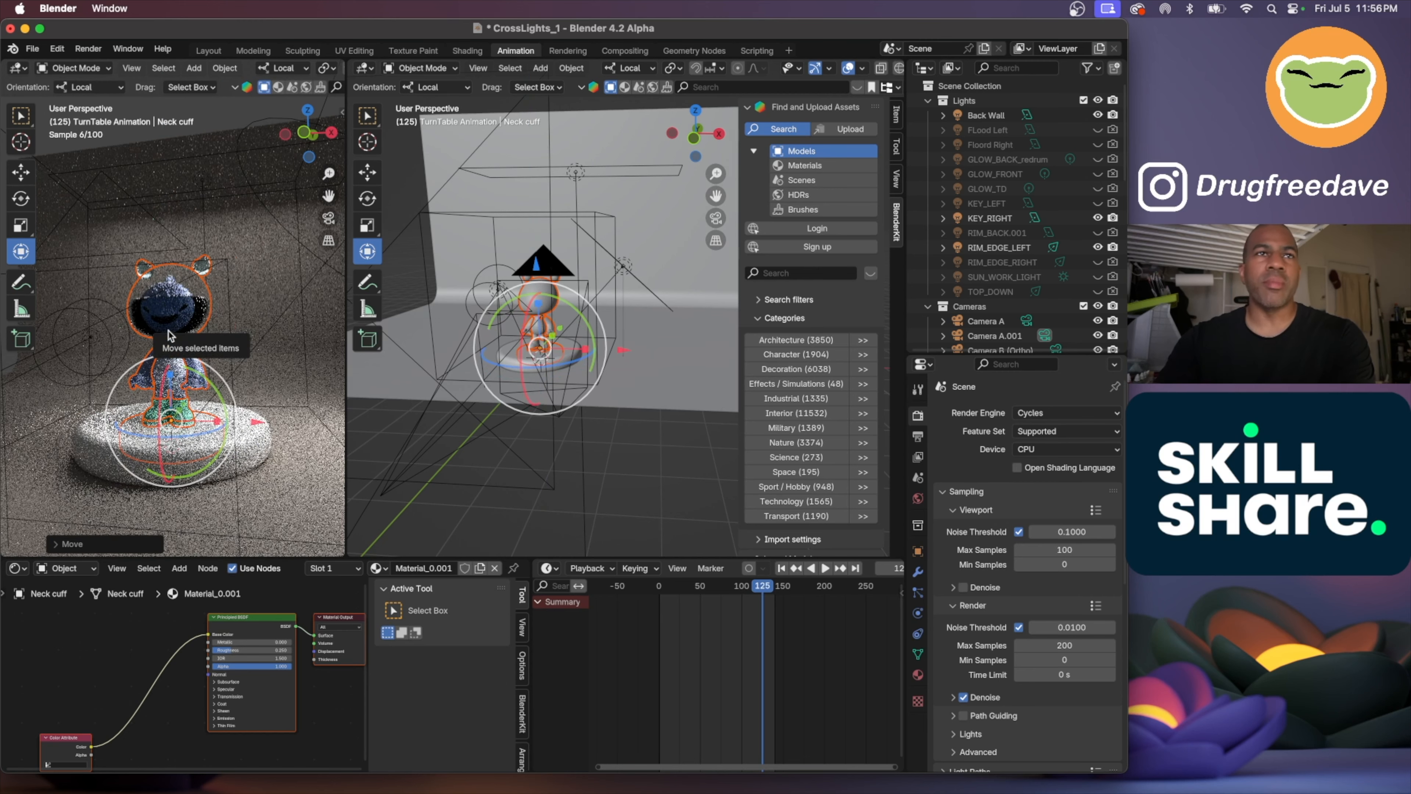
key("KP_0")
scroll(170, 335, "down", 4)
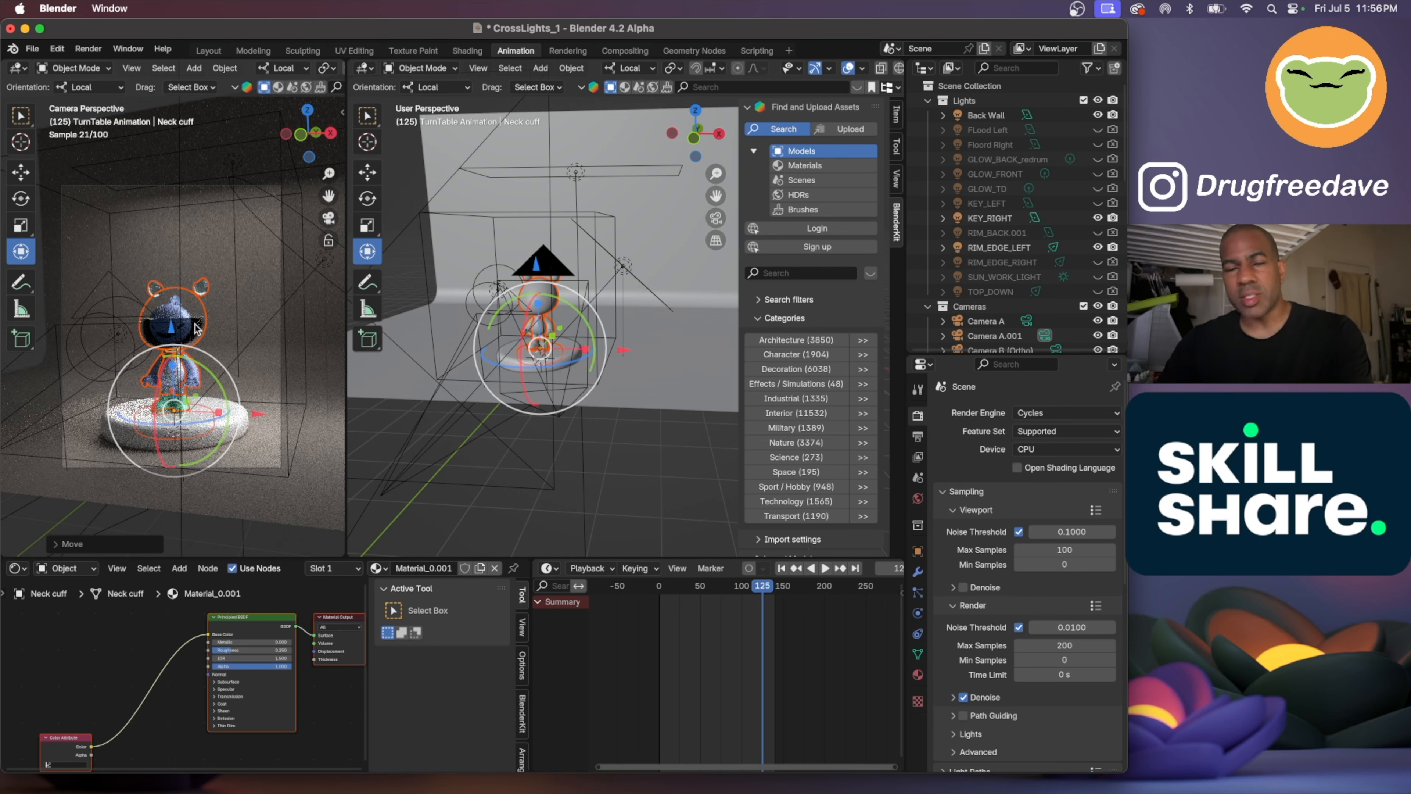
key("s")
left_click(190, 384)
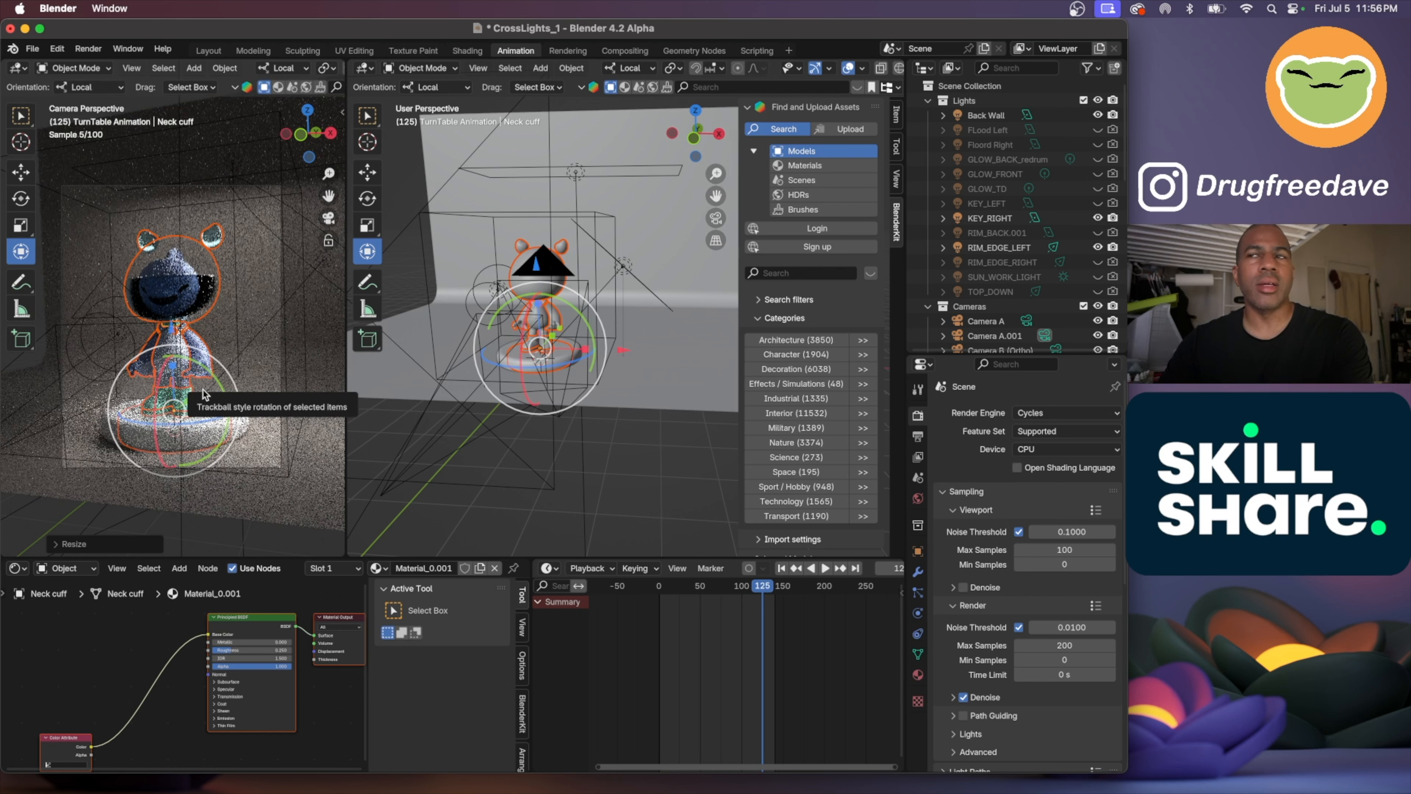
Hide the 1_Round_TurnTable object in the TurnTable Animation collection from the viewports
scroll(1020, 294, "down", 10)
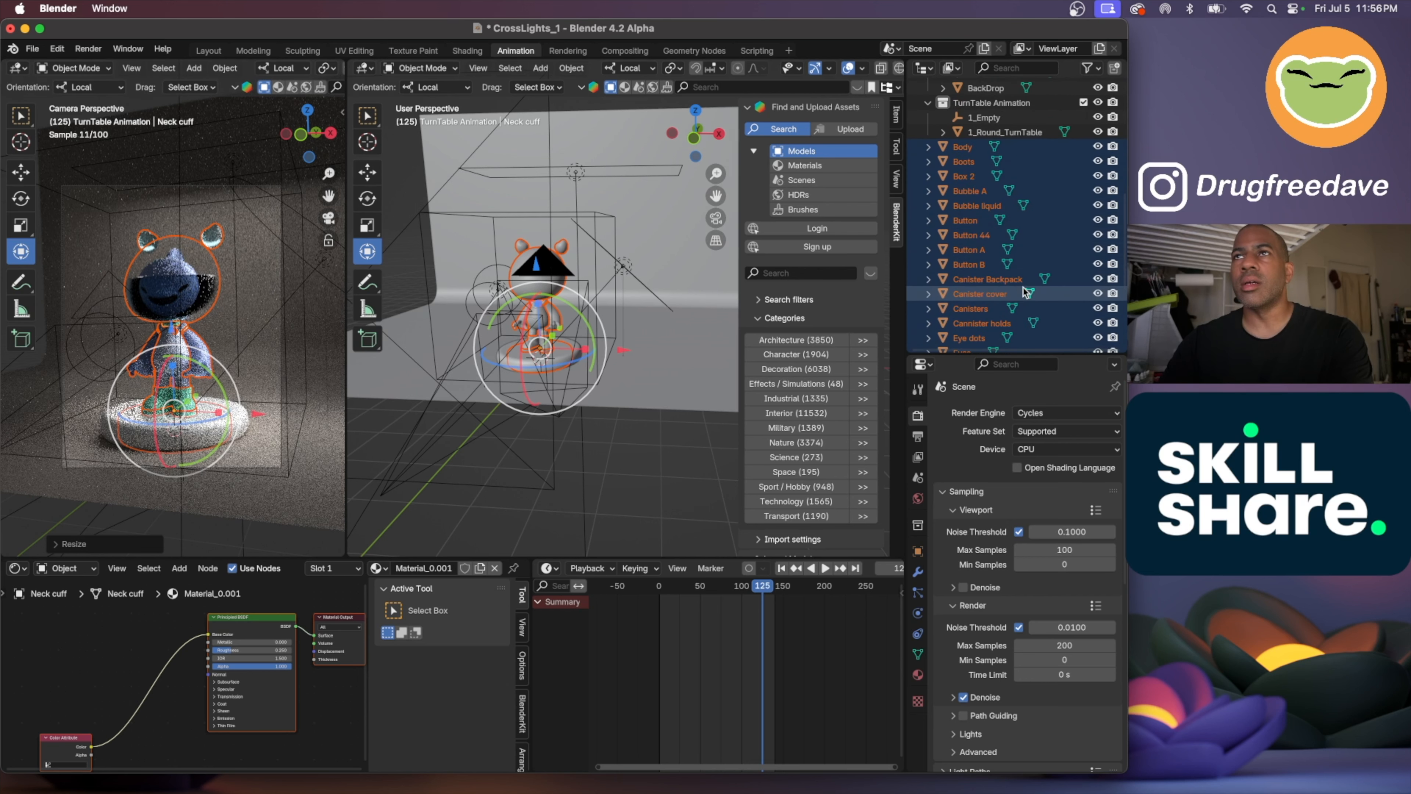
scroll(1025, 293, "up", 6)
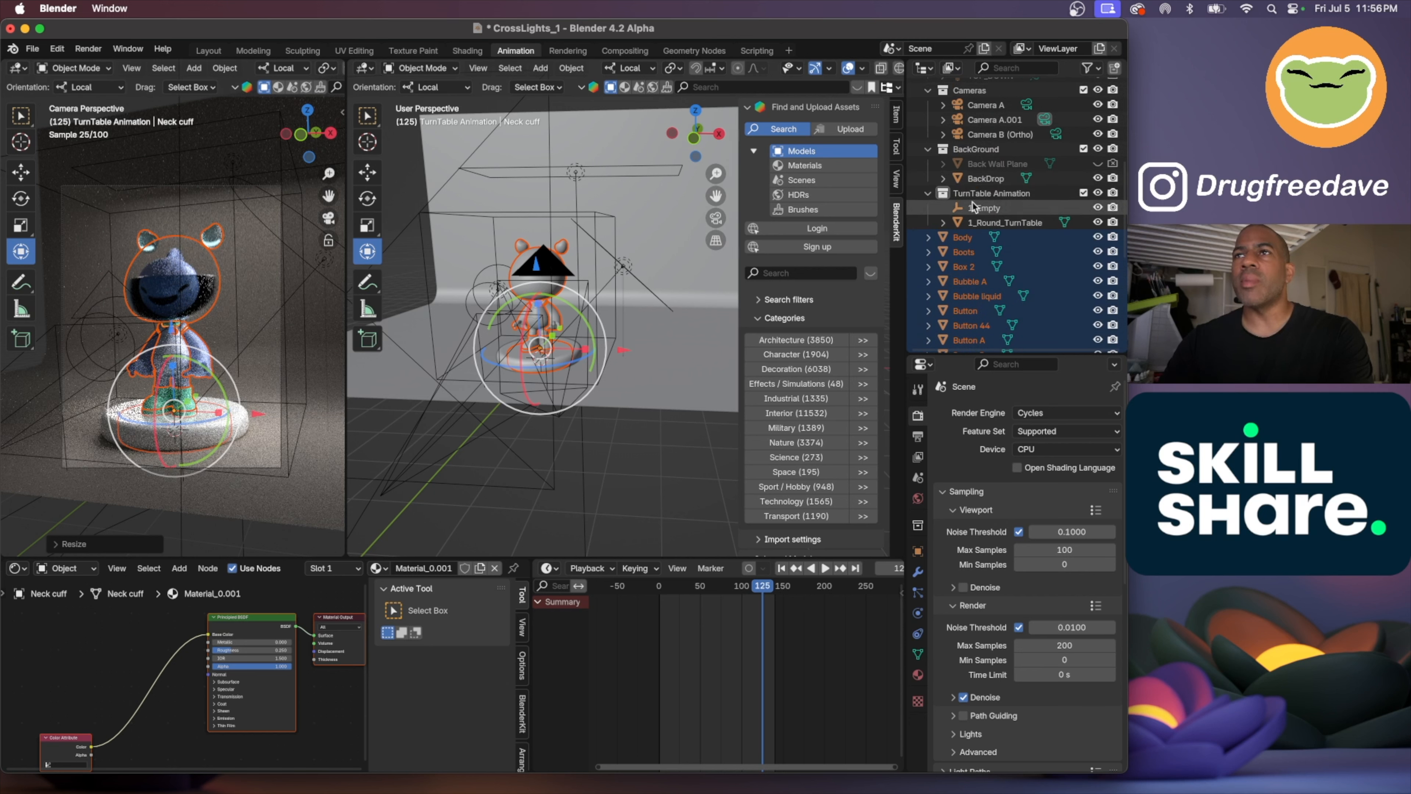
scroll(973, 194, "up", 5)
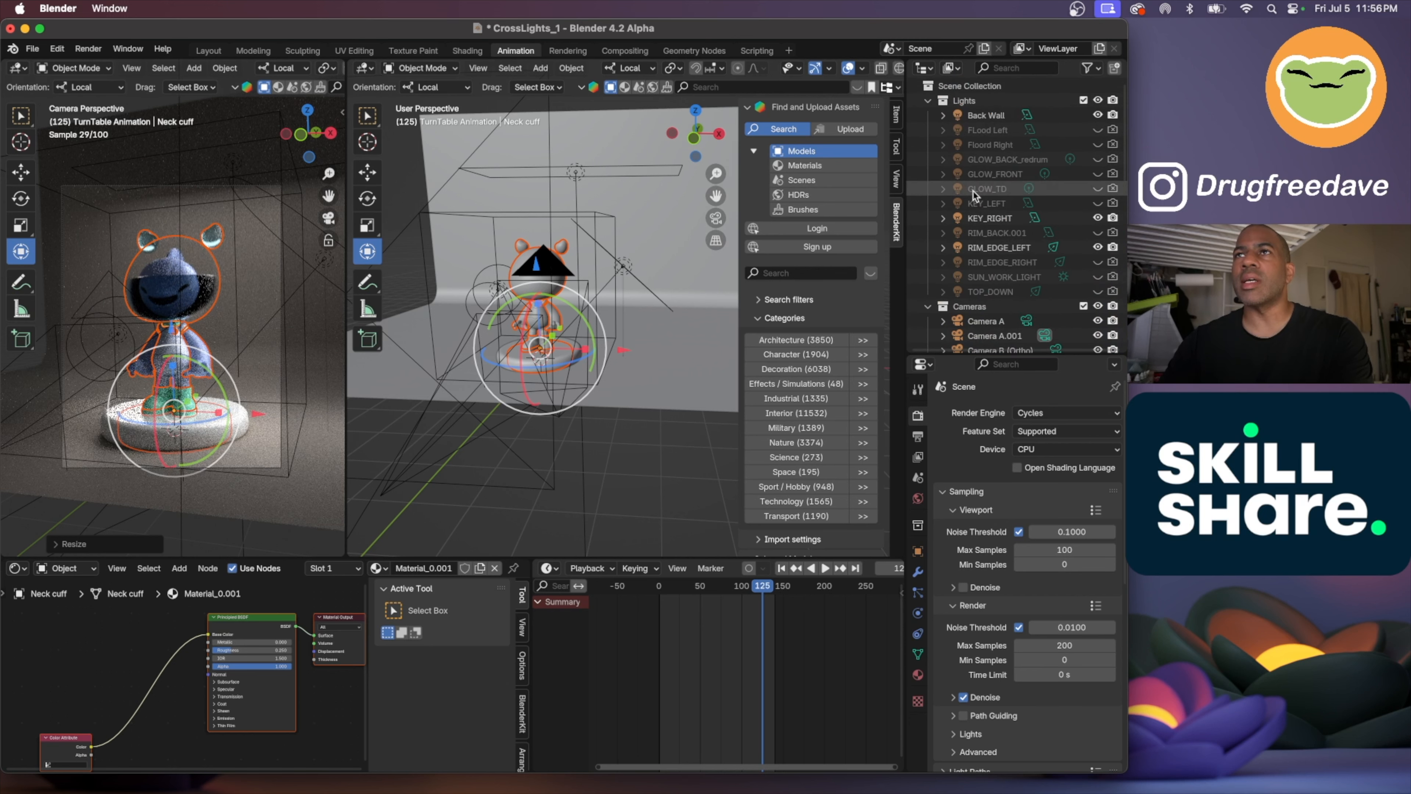
scroll(973, 194, "down", 6)
scroll(973, 193, "down", 1)
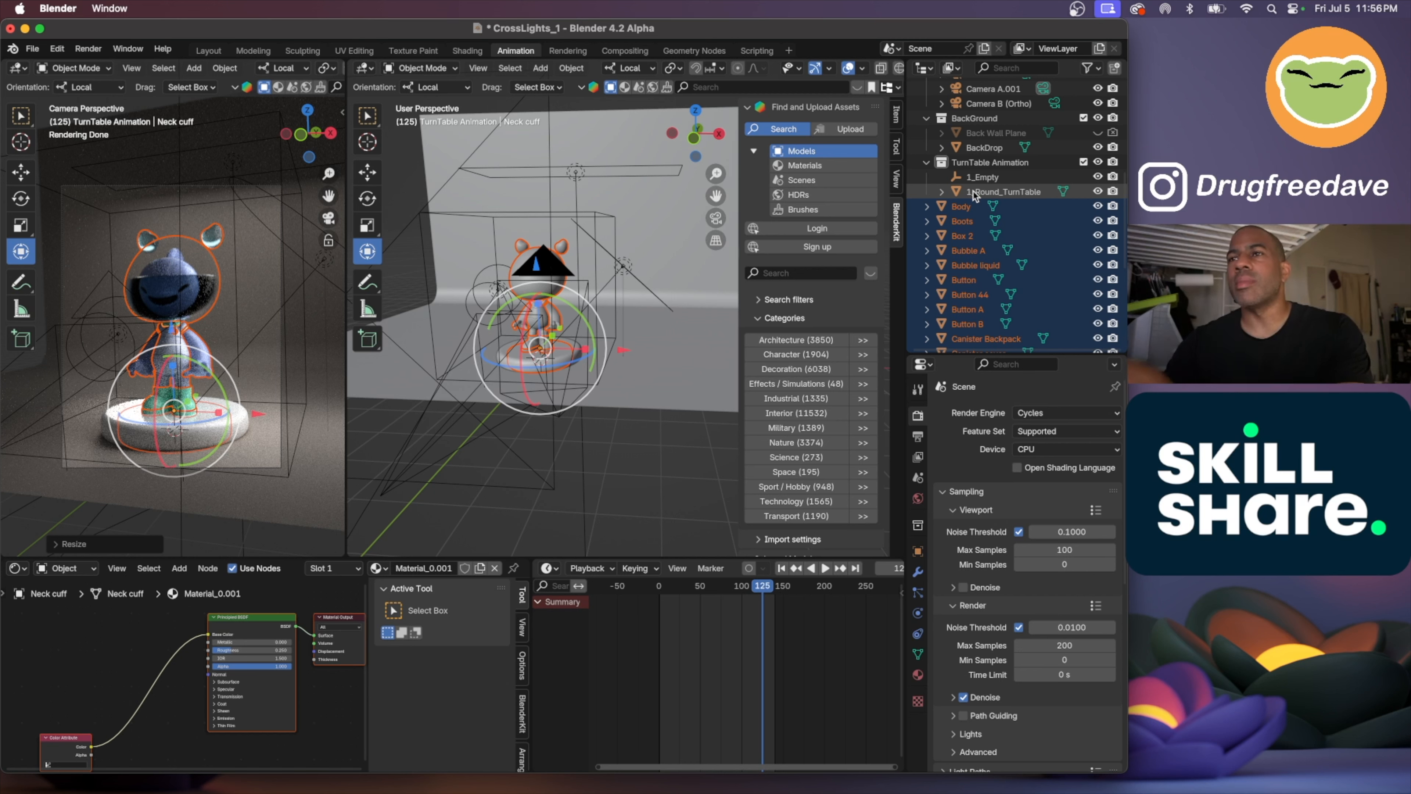
left_click(995, 192)
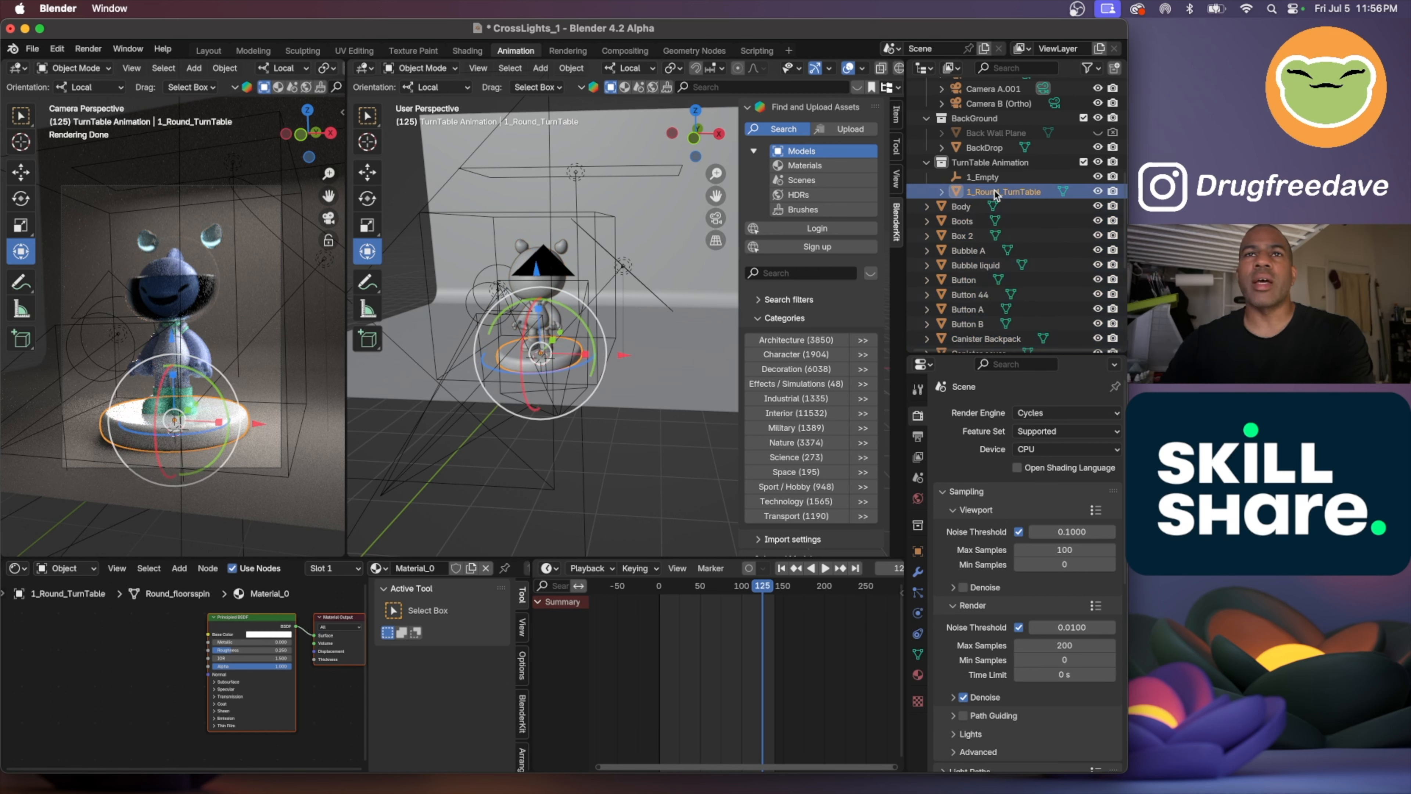
left_click(1098, 191)
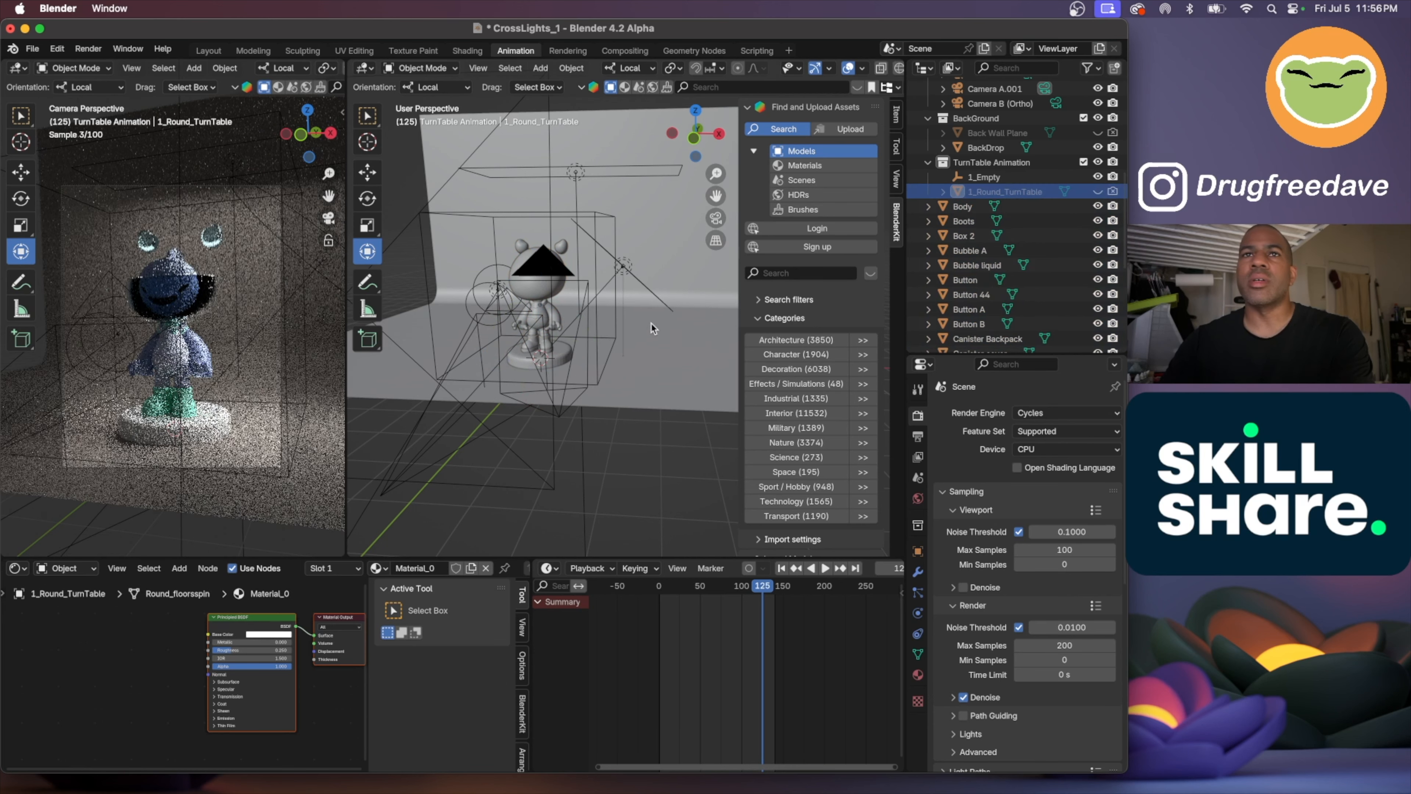
Apply Shade Smooth to the SPINDISC base under the character's feet
scroll(524, 363, "up", 2)
scroll(524, 363, "left", 3)
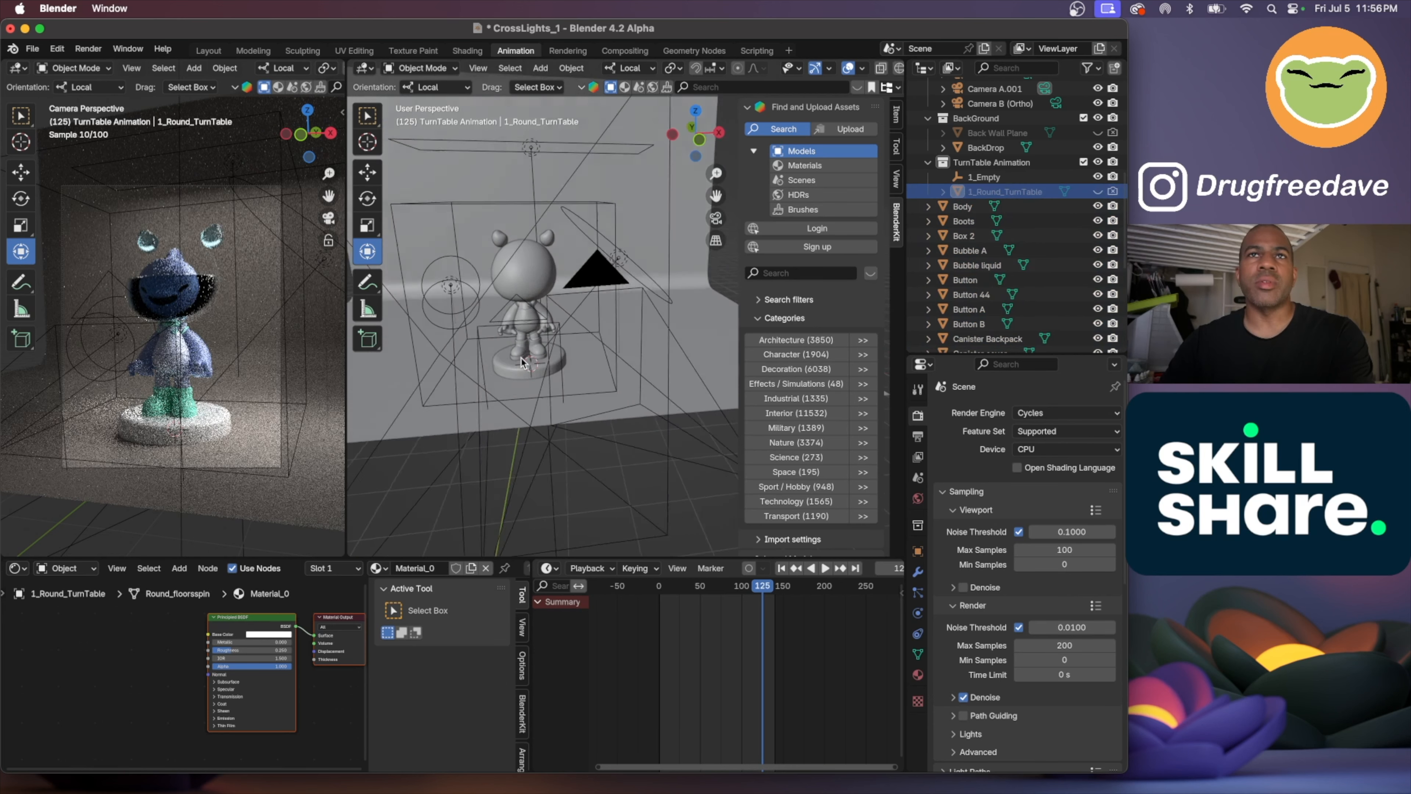
scroll(524, 363, "up", 6)
scroll(524, 363, "left", 5, "shift")
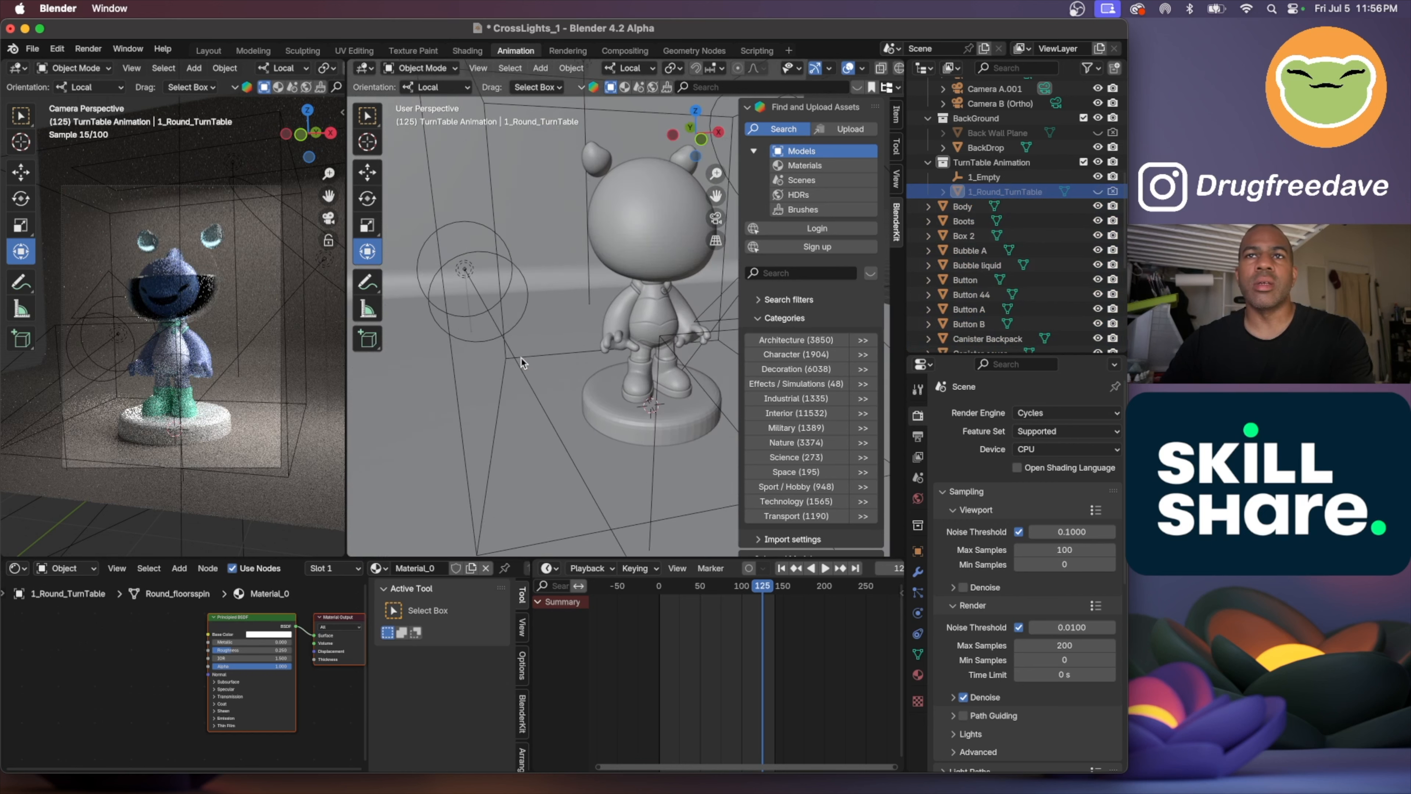
scroll(521, 358, "right", 5, "shift")
scroll(521, 358, "up", 5)
scroll(521, 358, "left", 4, "shift")
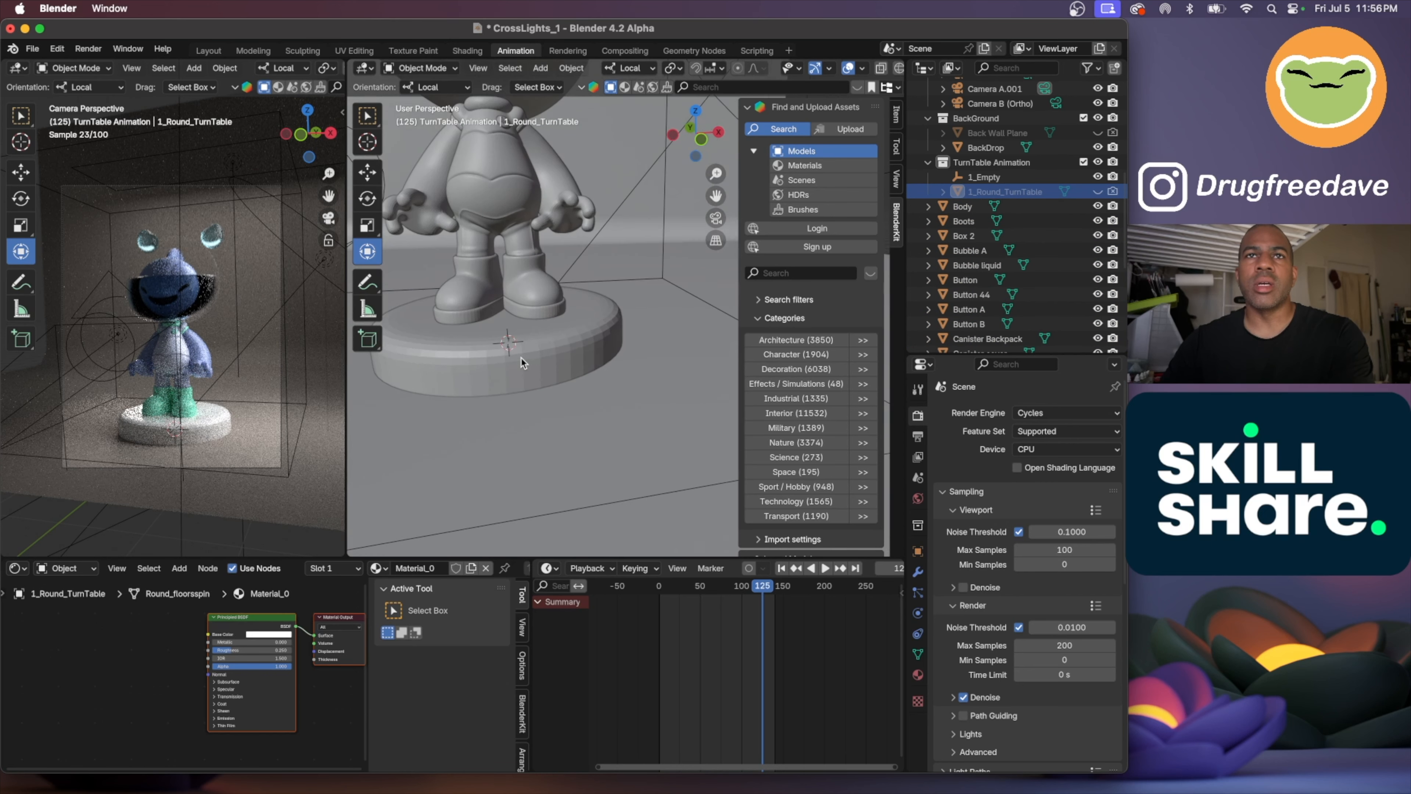
scroll(521, 358, "down", 2)
left_click(542, 358)
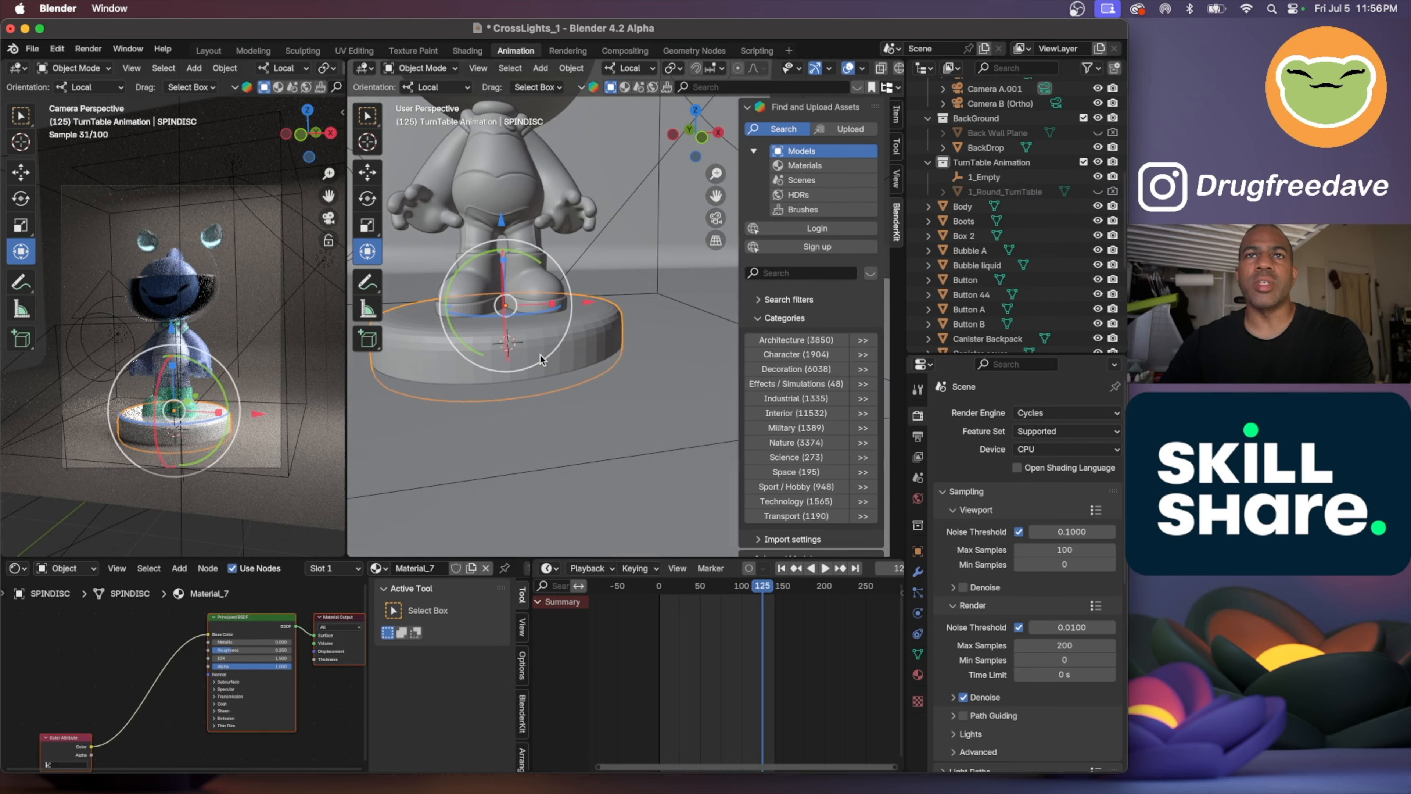
right_click(553, 357)
left_click(553, 354)
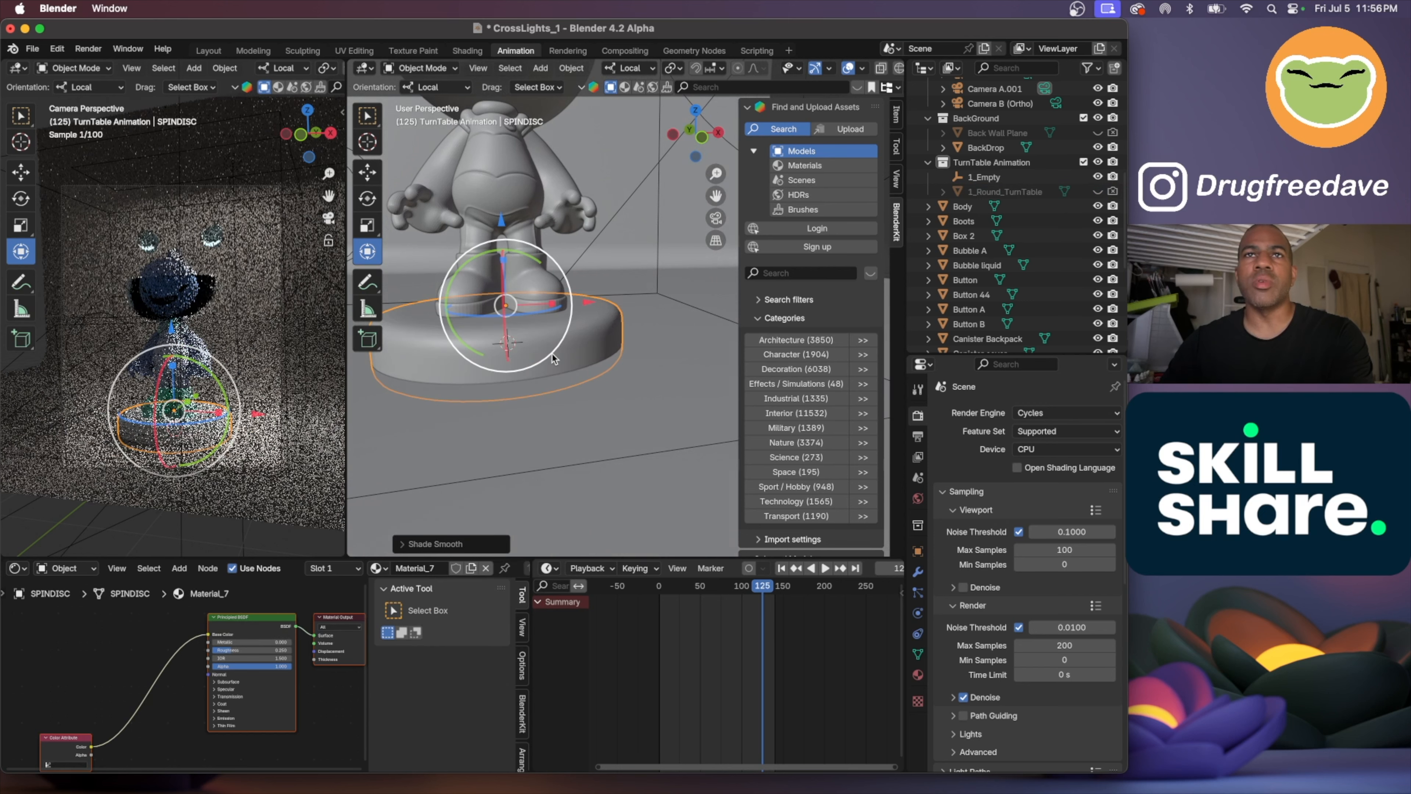
Select all character parts from Body through Tubes and raise them slightly along the vertical axis in front view
scroll(560, 353, "down", 3)
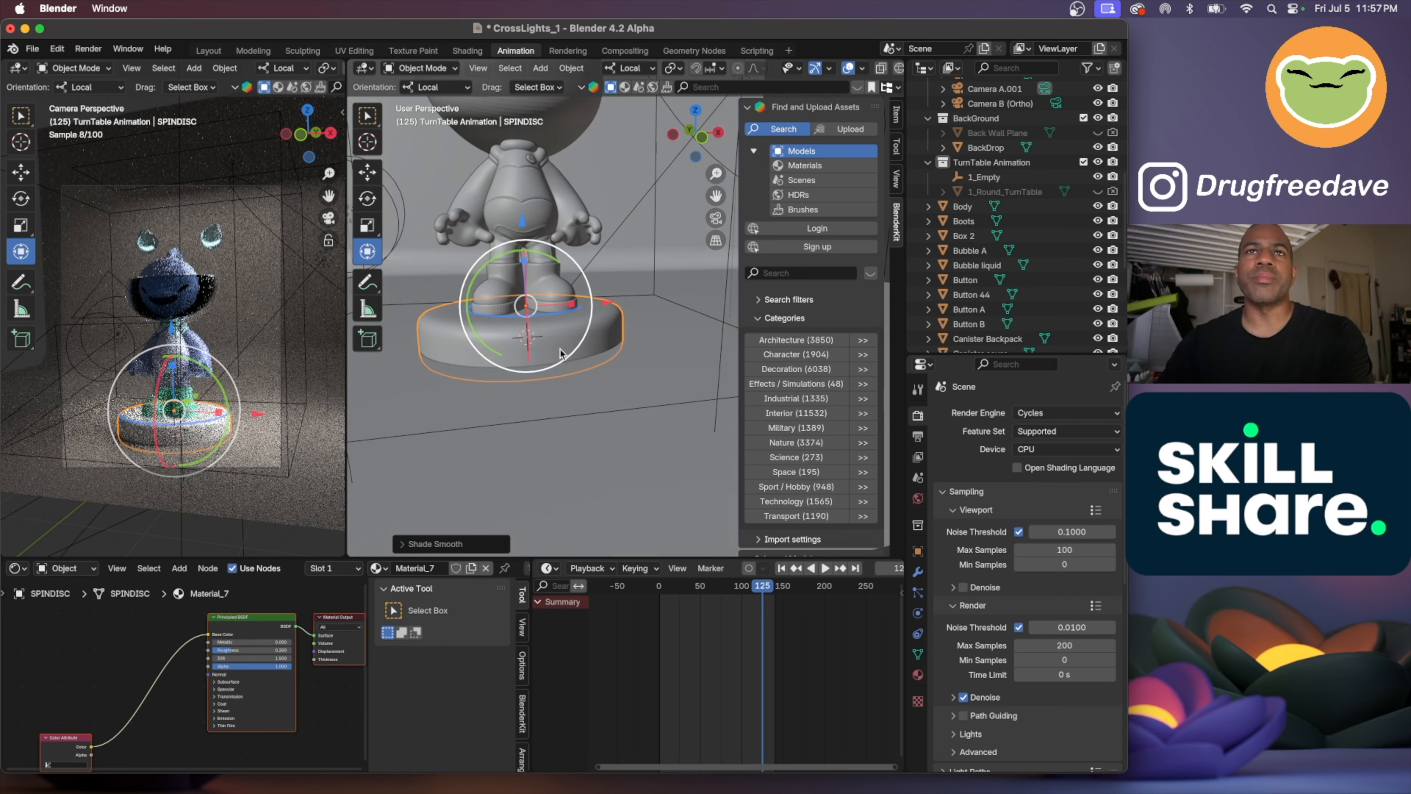
left_click(972, 207)
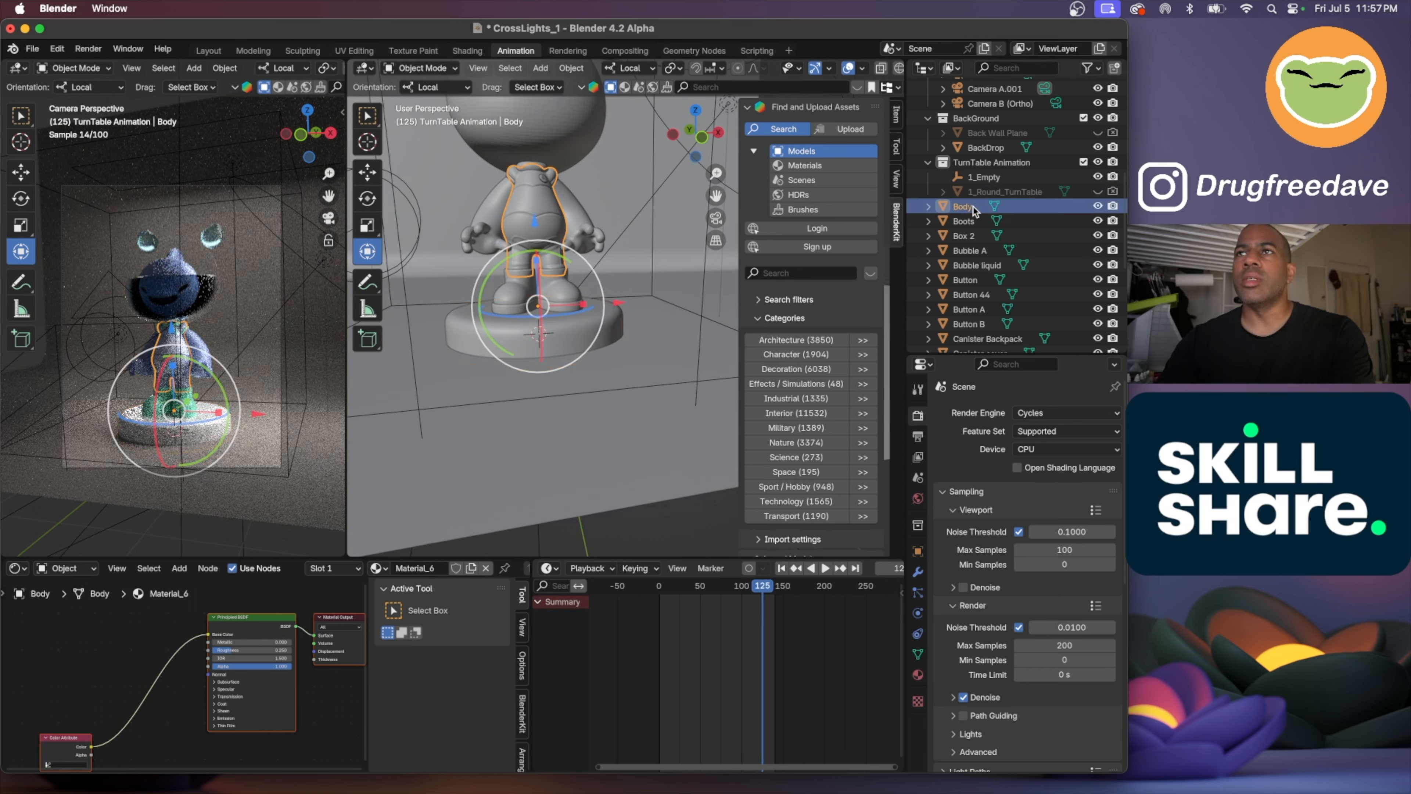
scroll(970, 222, "down", 7)
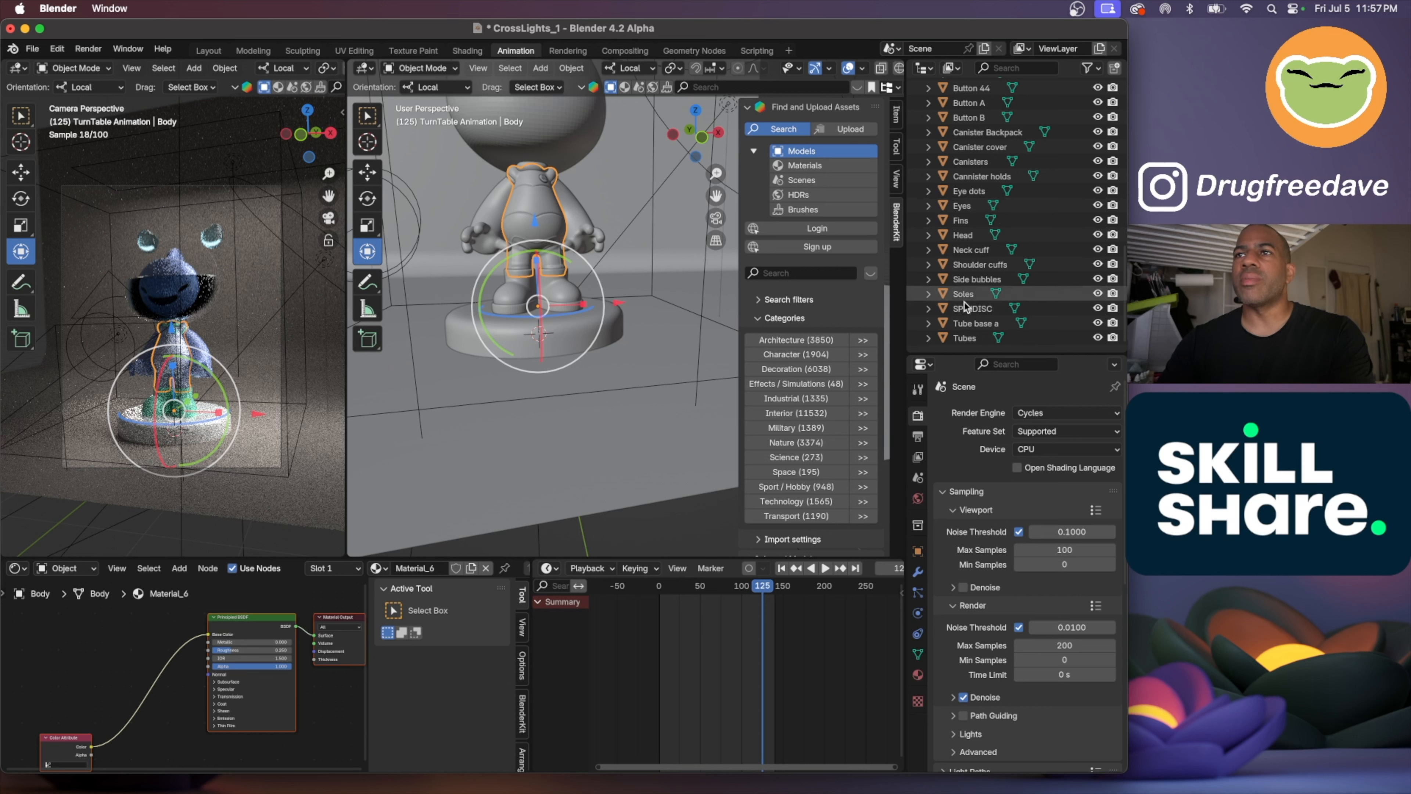
left_click(961, 338, "shift")
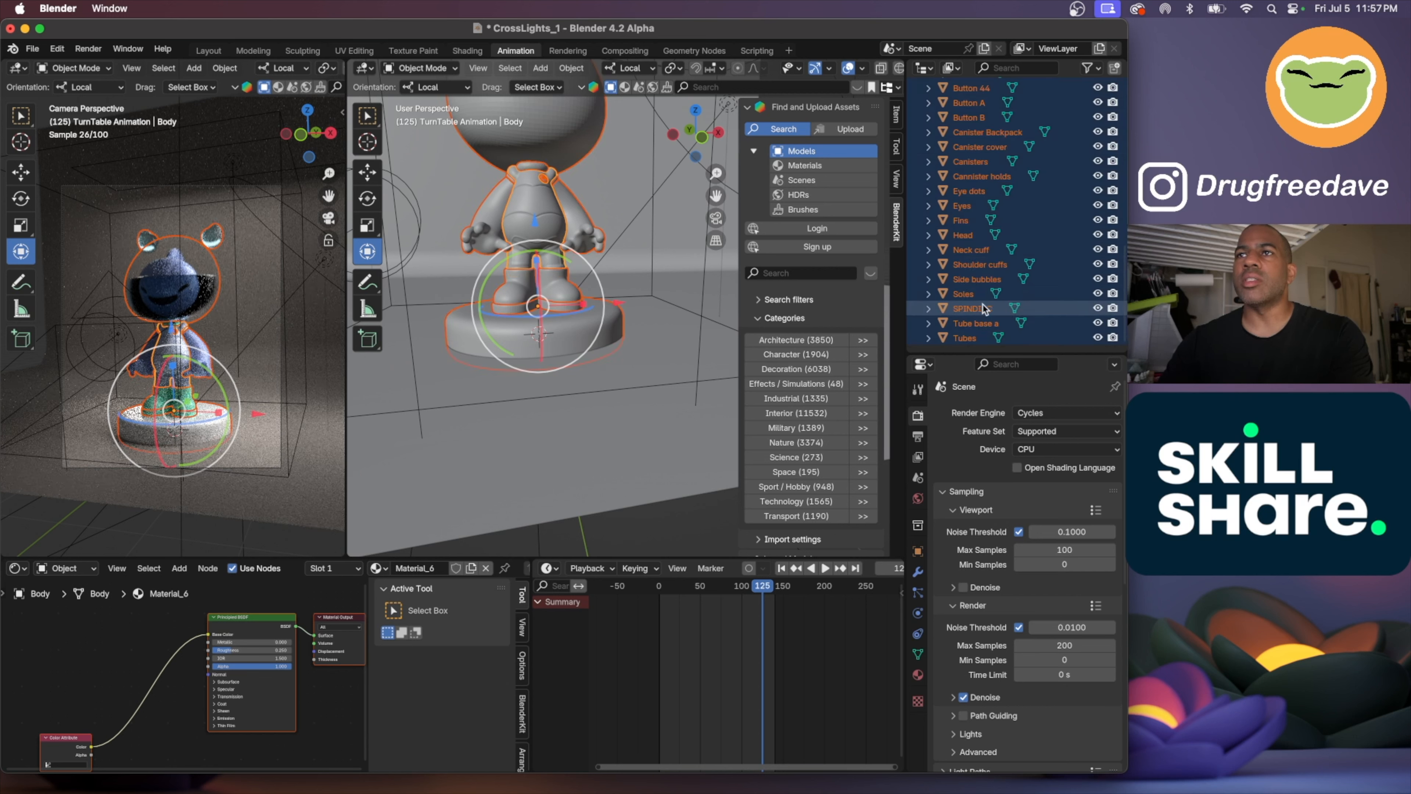
scroll(1006, 272, "up", 7)
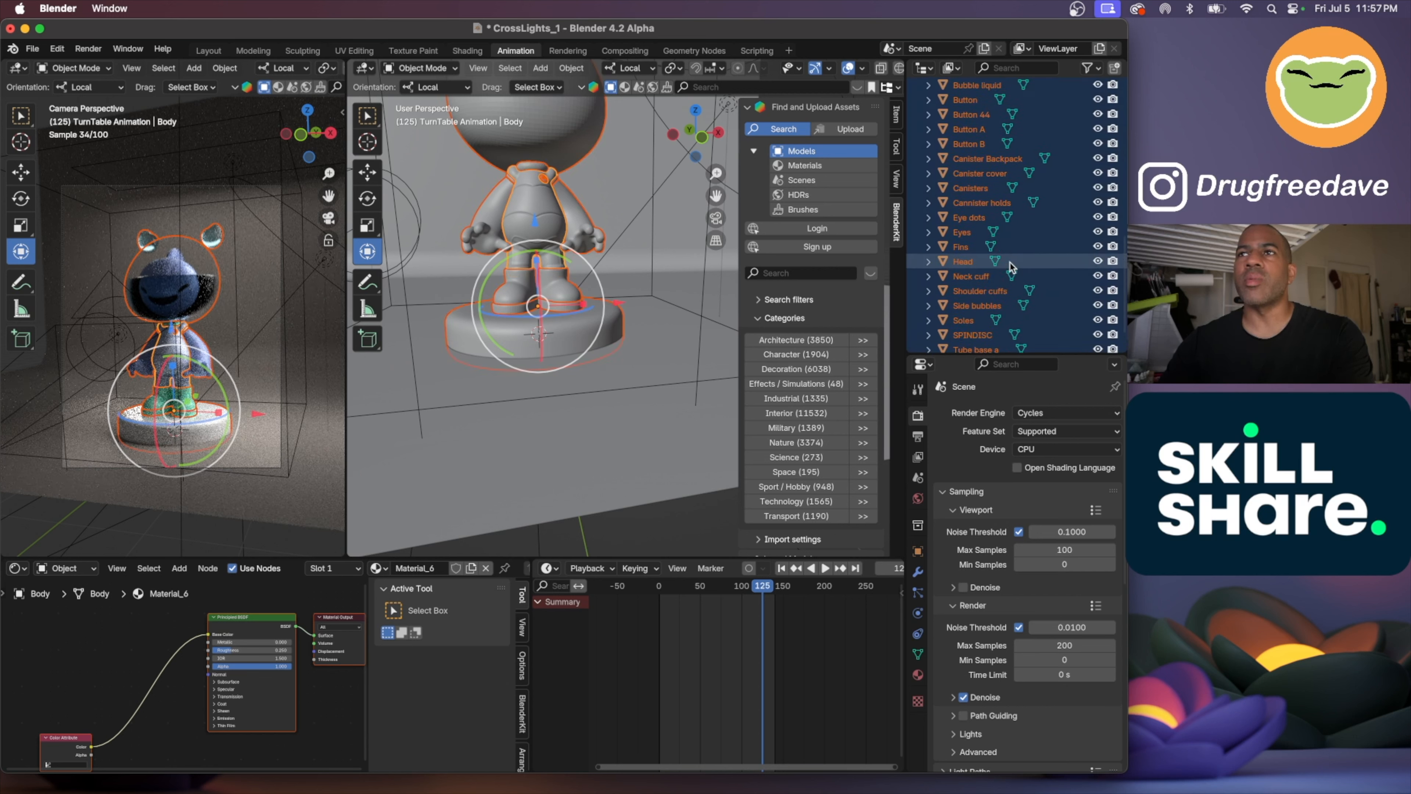
scroll(1009, 268, "up", 1)
left_click(702, 136)
left_click_drag(544, 235, 544, 221)
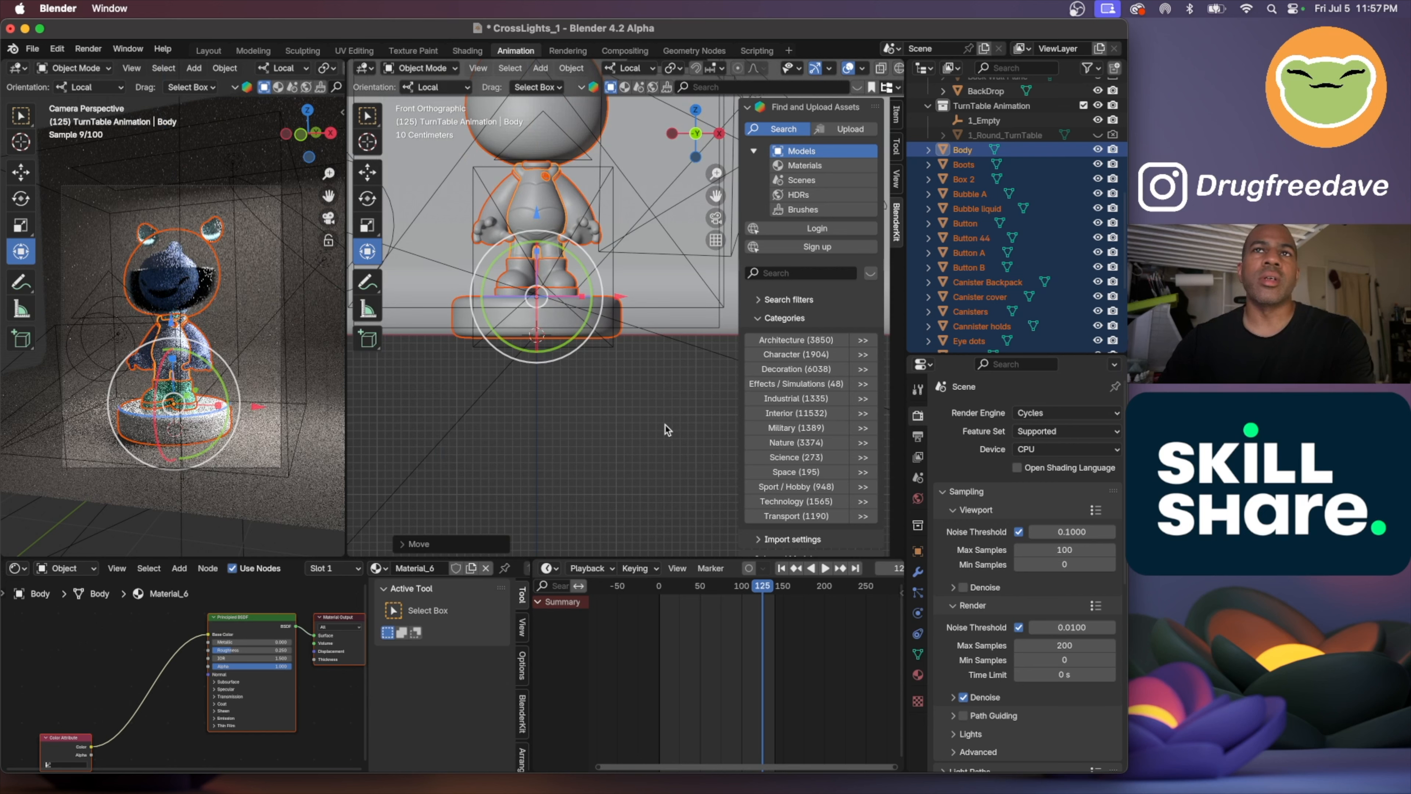
Raise the selected character parts a little further in front view so the disc base clears the floor line
middle_click_drag(550, 260, 555, 255)
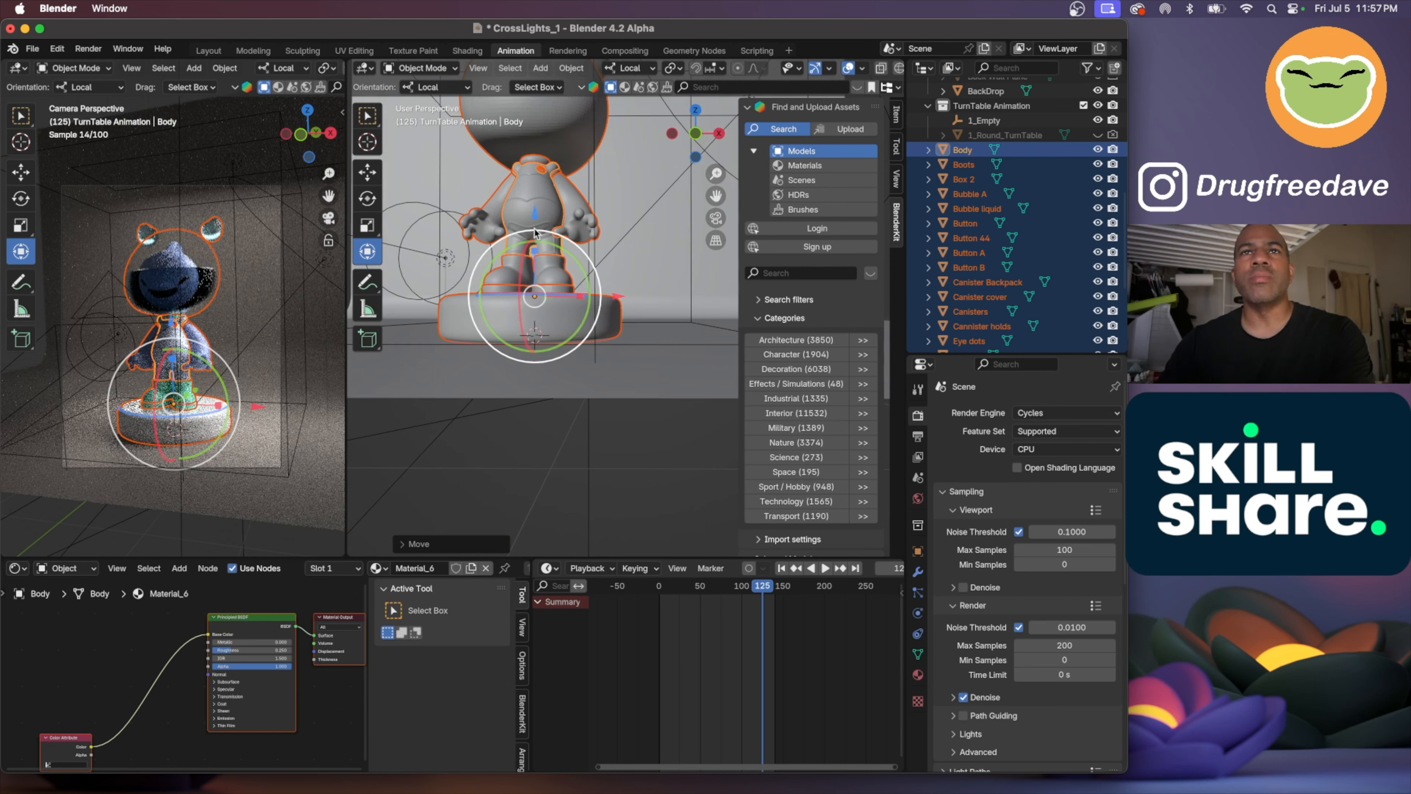
key("KP_0")
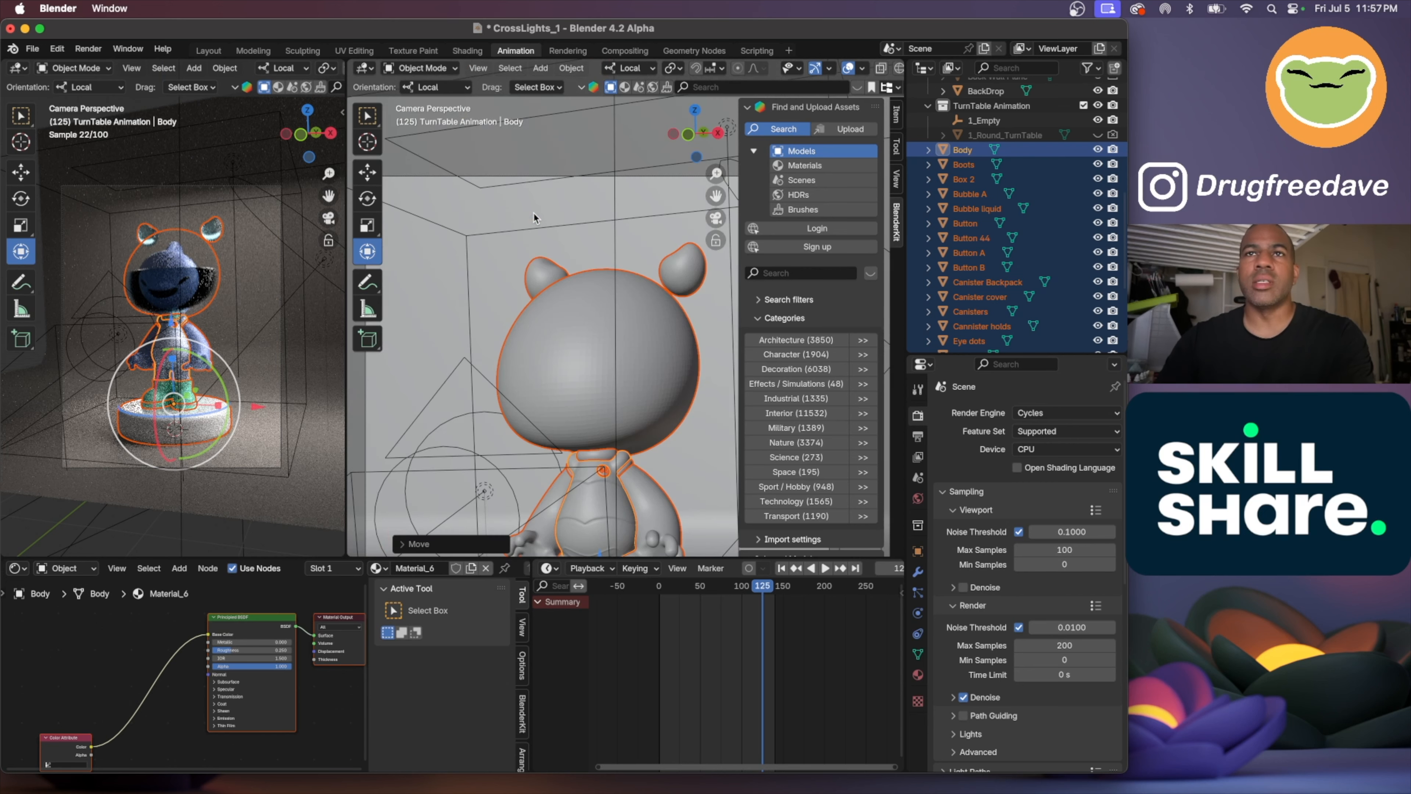
scroll(623, 405, "up", 3)
key("KP_1")
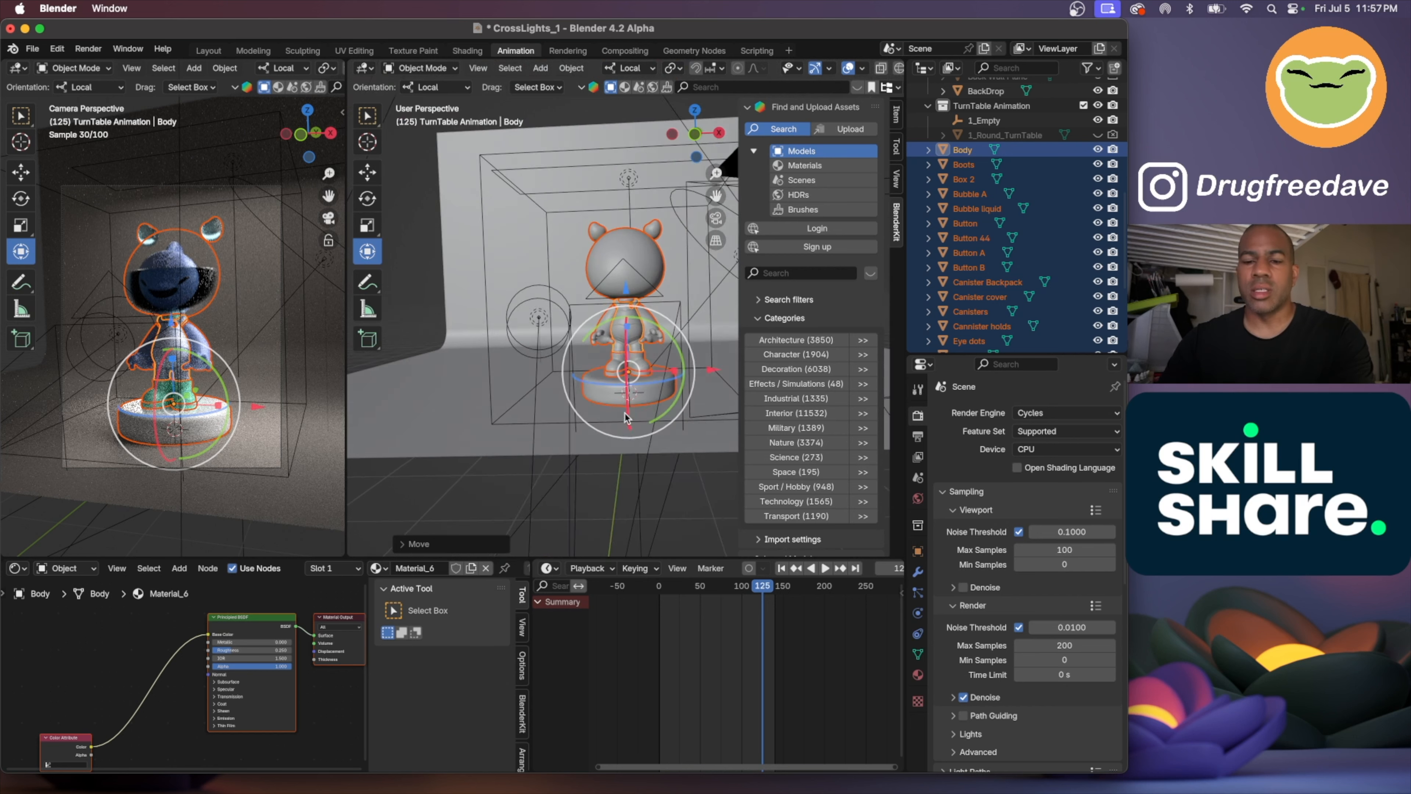
scroll(625, 423, "up", 6)
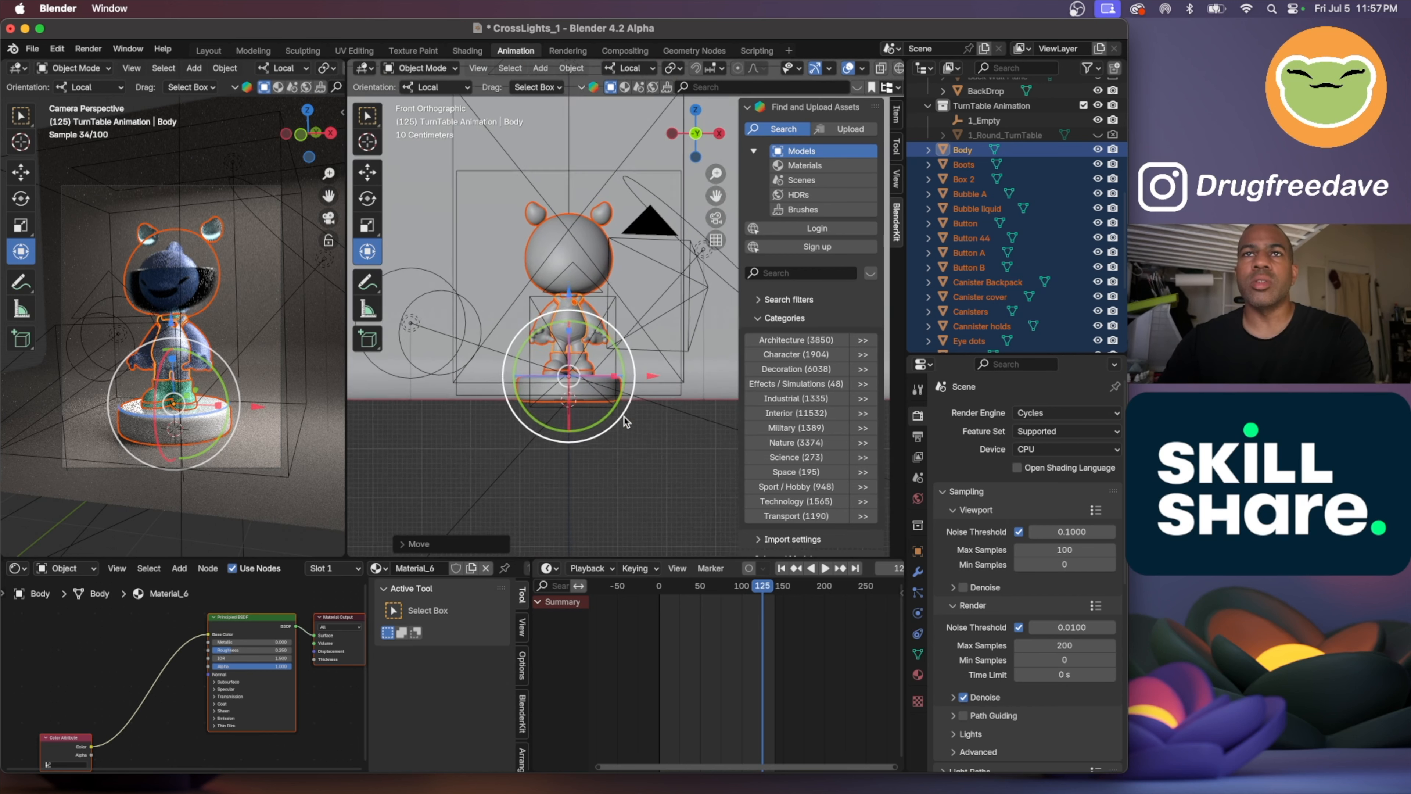
scroll(625, 420, "down", 3, "shift")
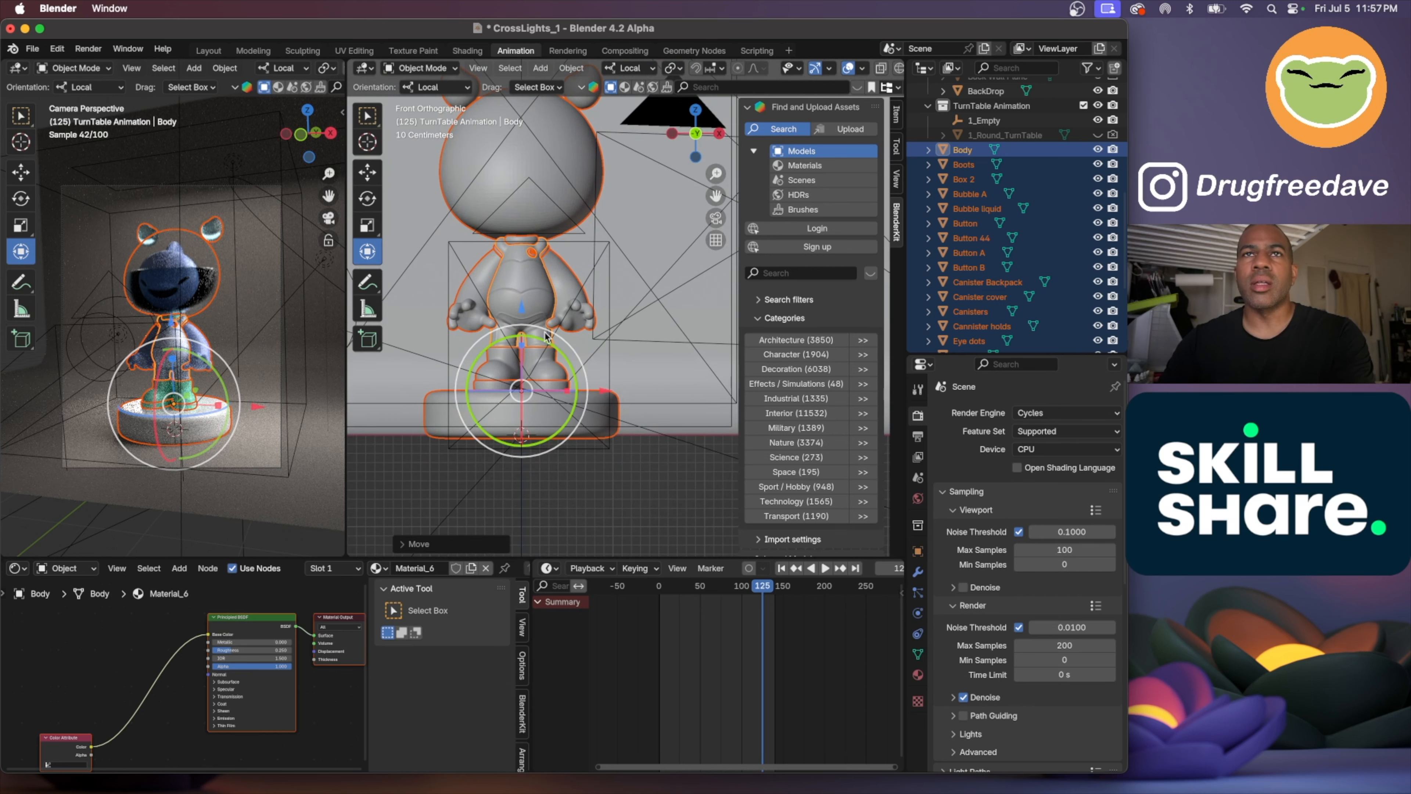
left_click_drag(521, 312, 523, 296)
Duplicate the SPINDISC base under the character and move the copy slightly down along its local Z axis
left_click(602, 398)
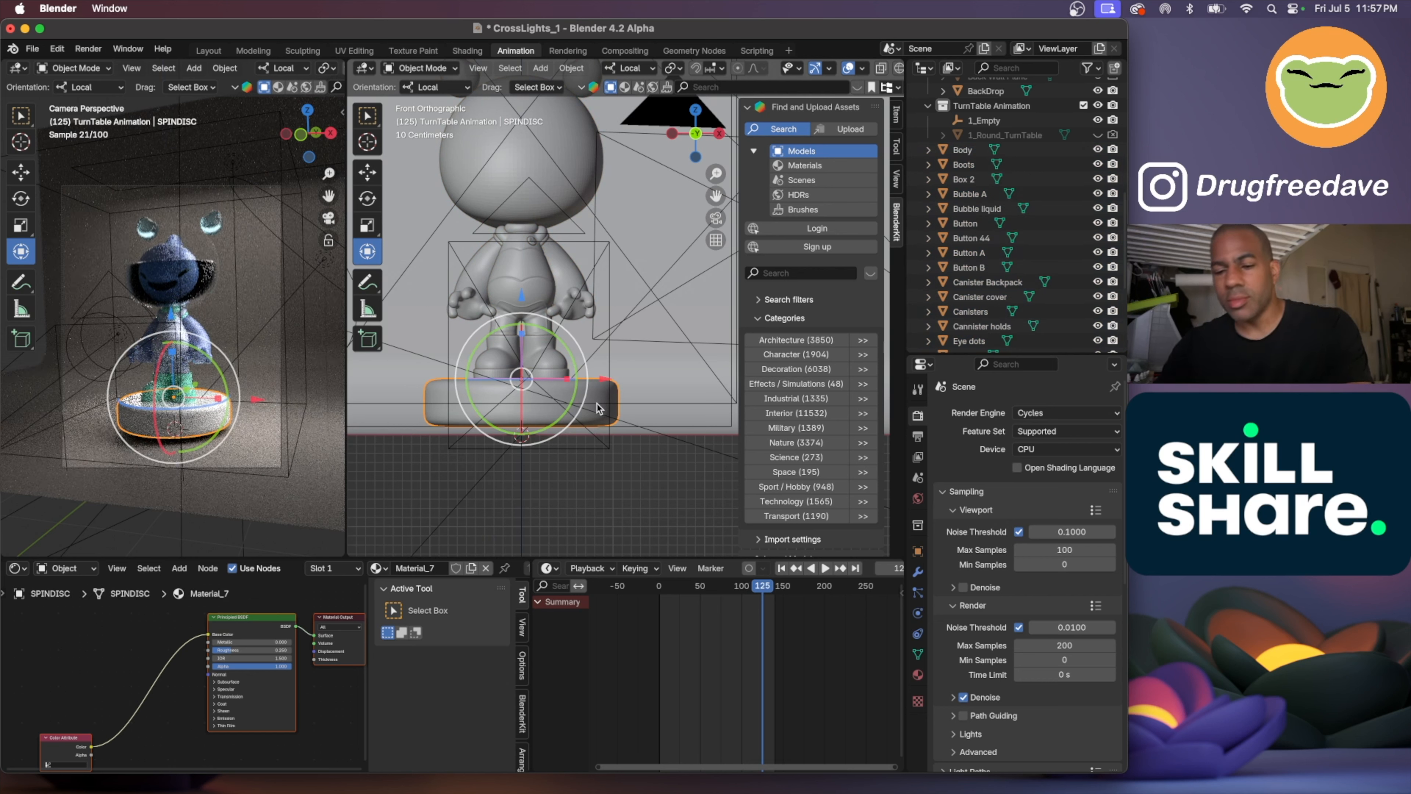
key("shift+d")
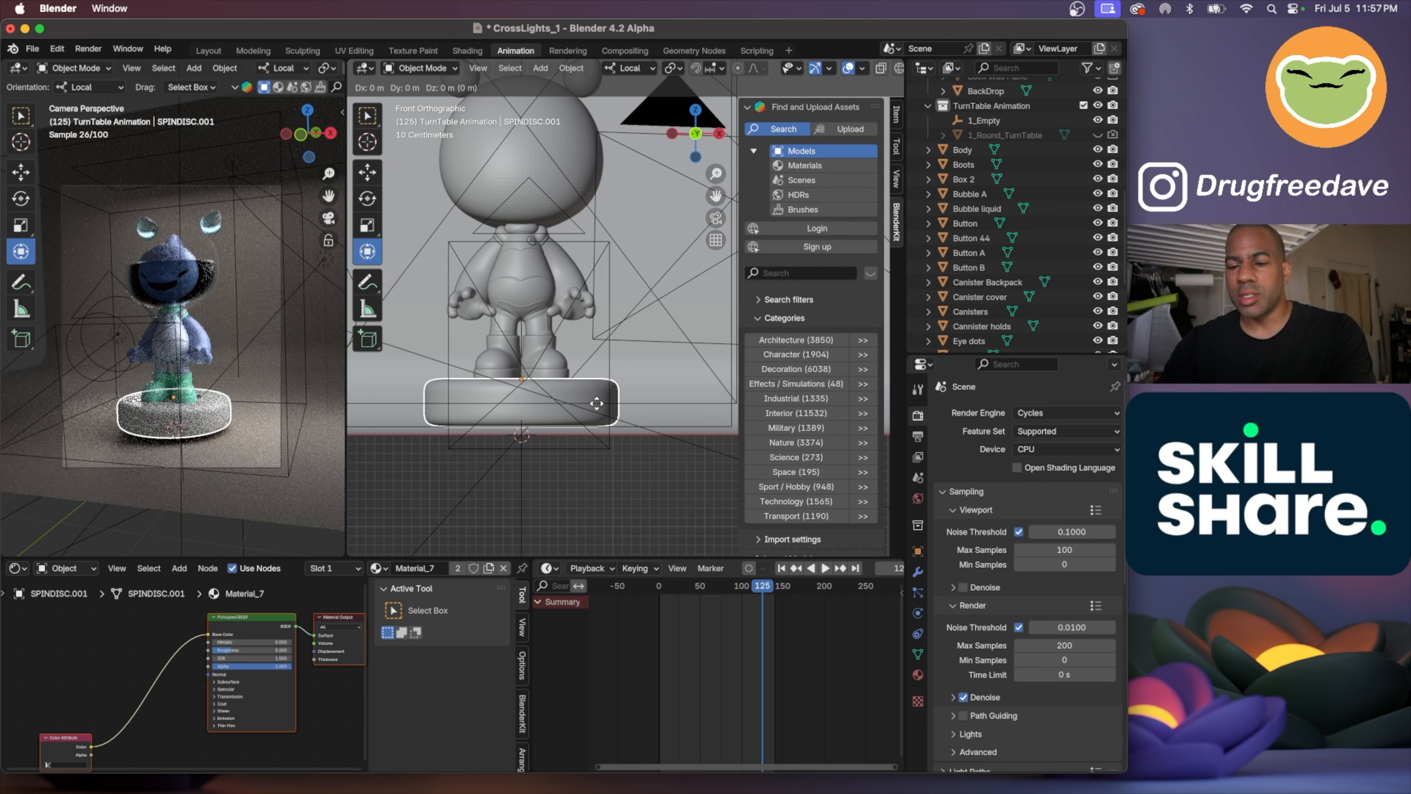
key("y")
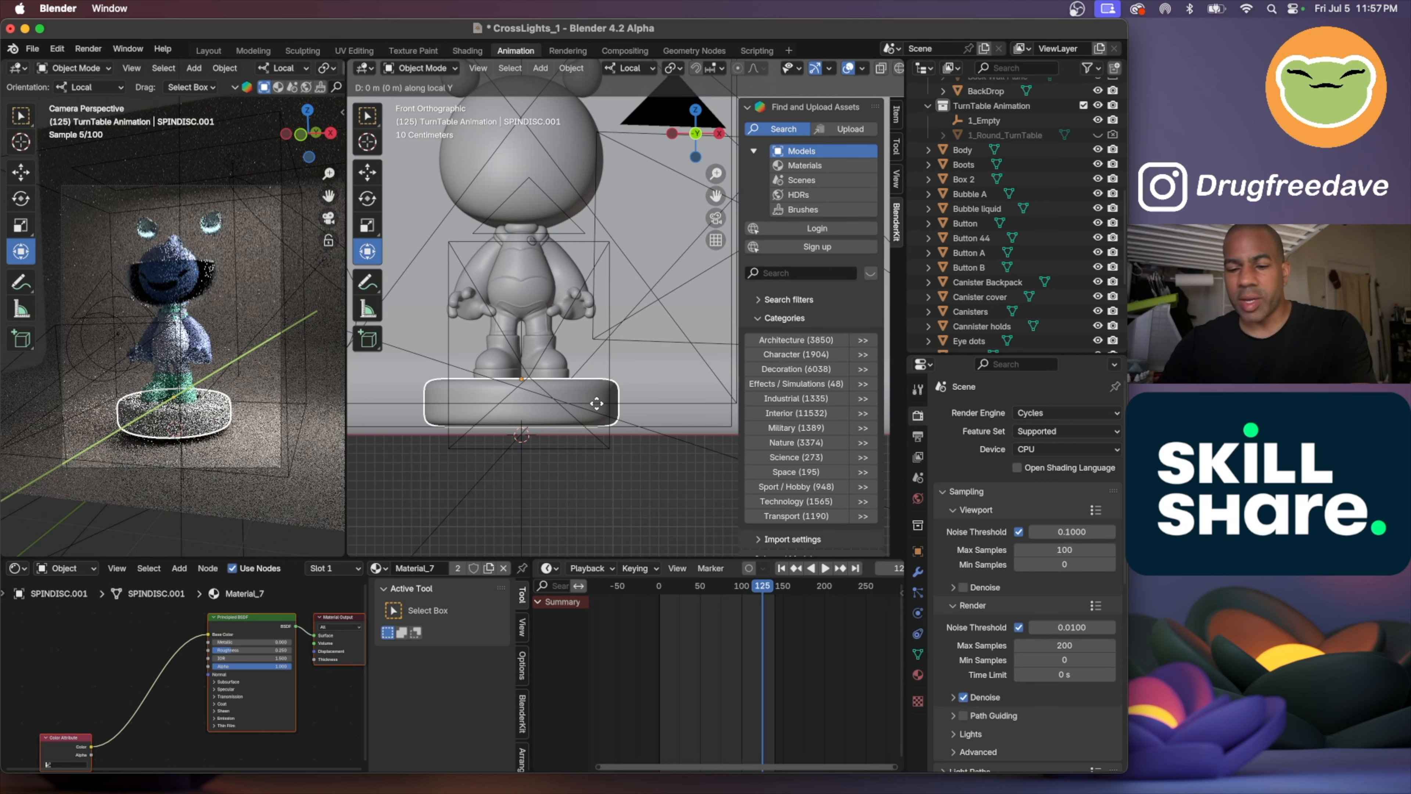
key("z")
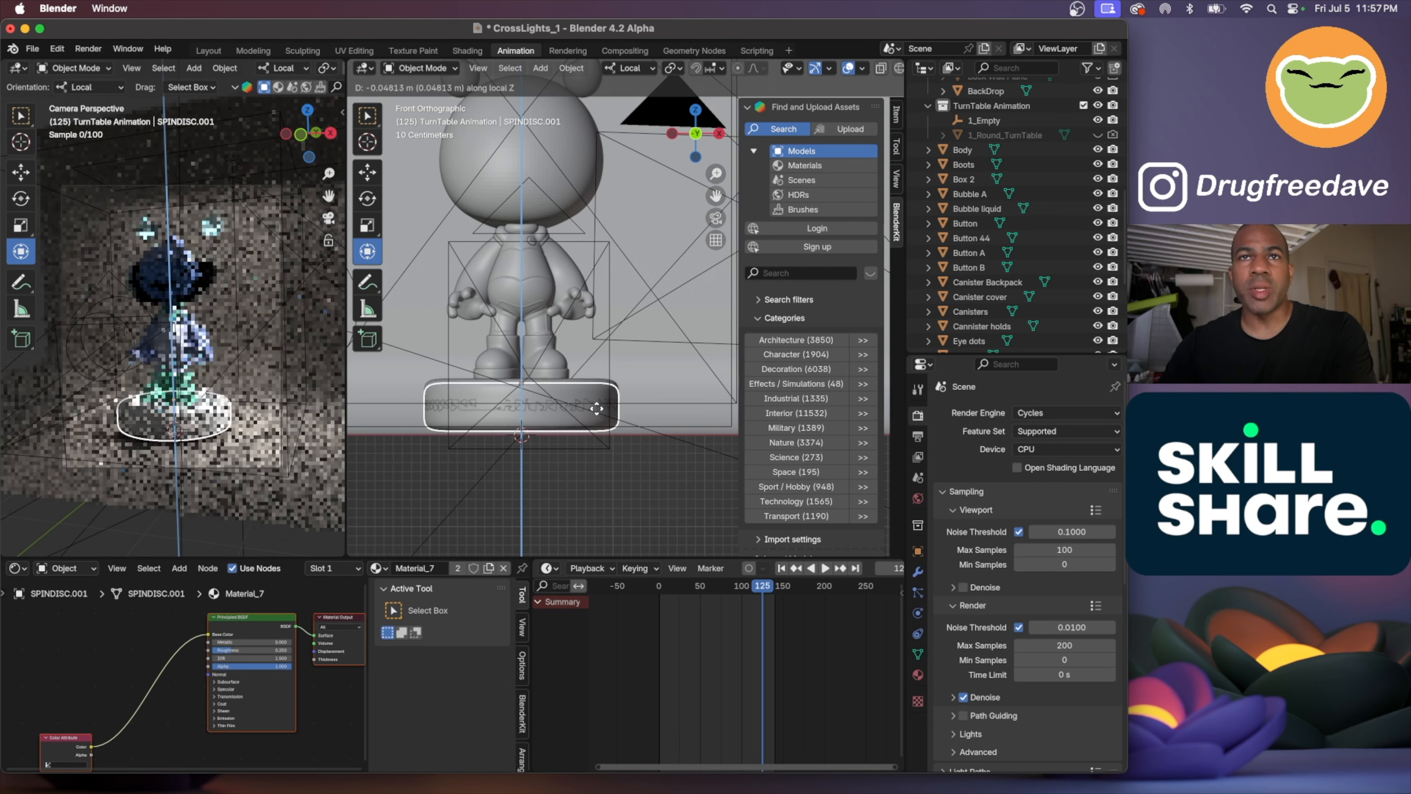
left_click(596, 416)
Scale the duplicated disc to about 0.77 and lower it so it protrudes beneath the larger disc as a smaller foot
key("s")
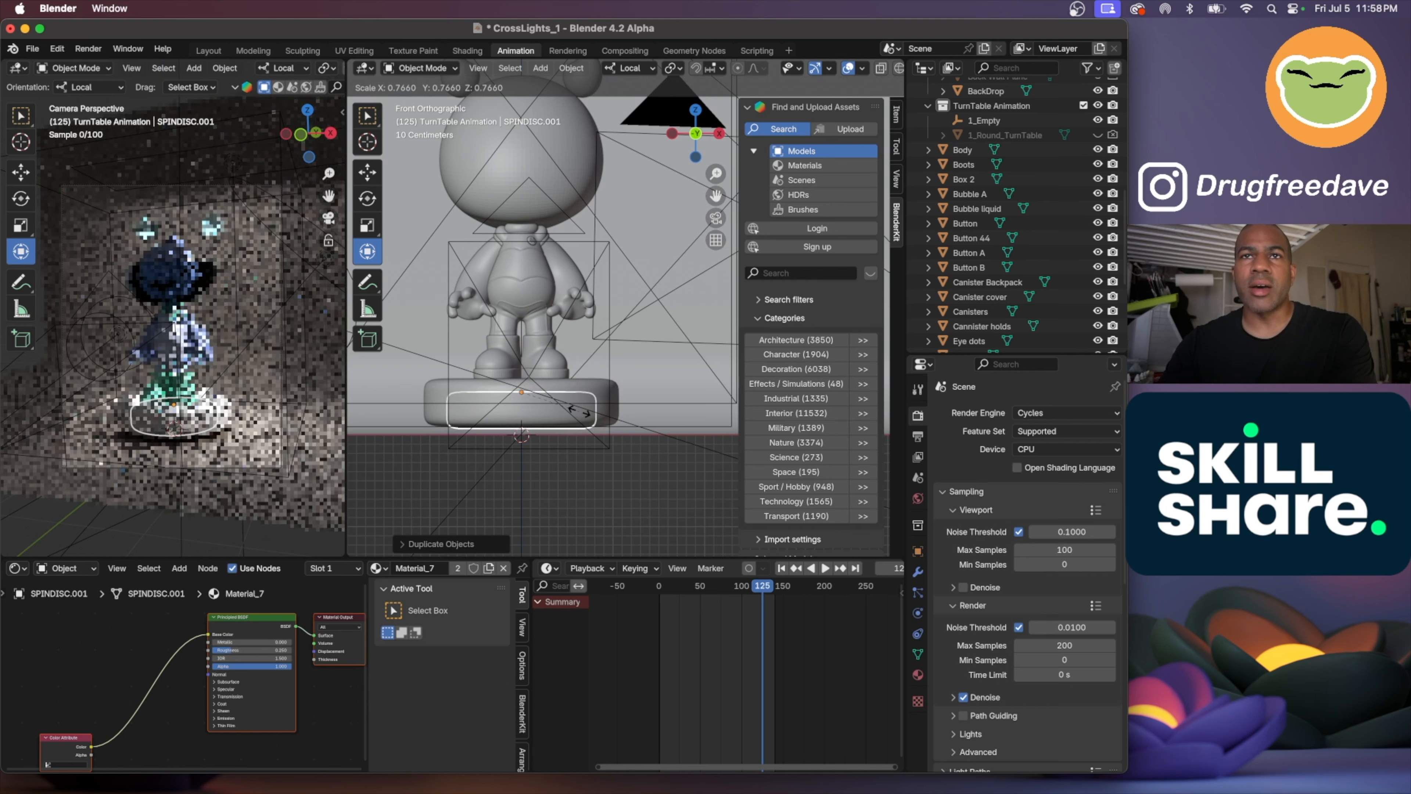
left_click(579, 411)
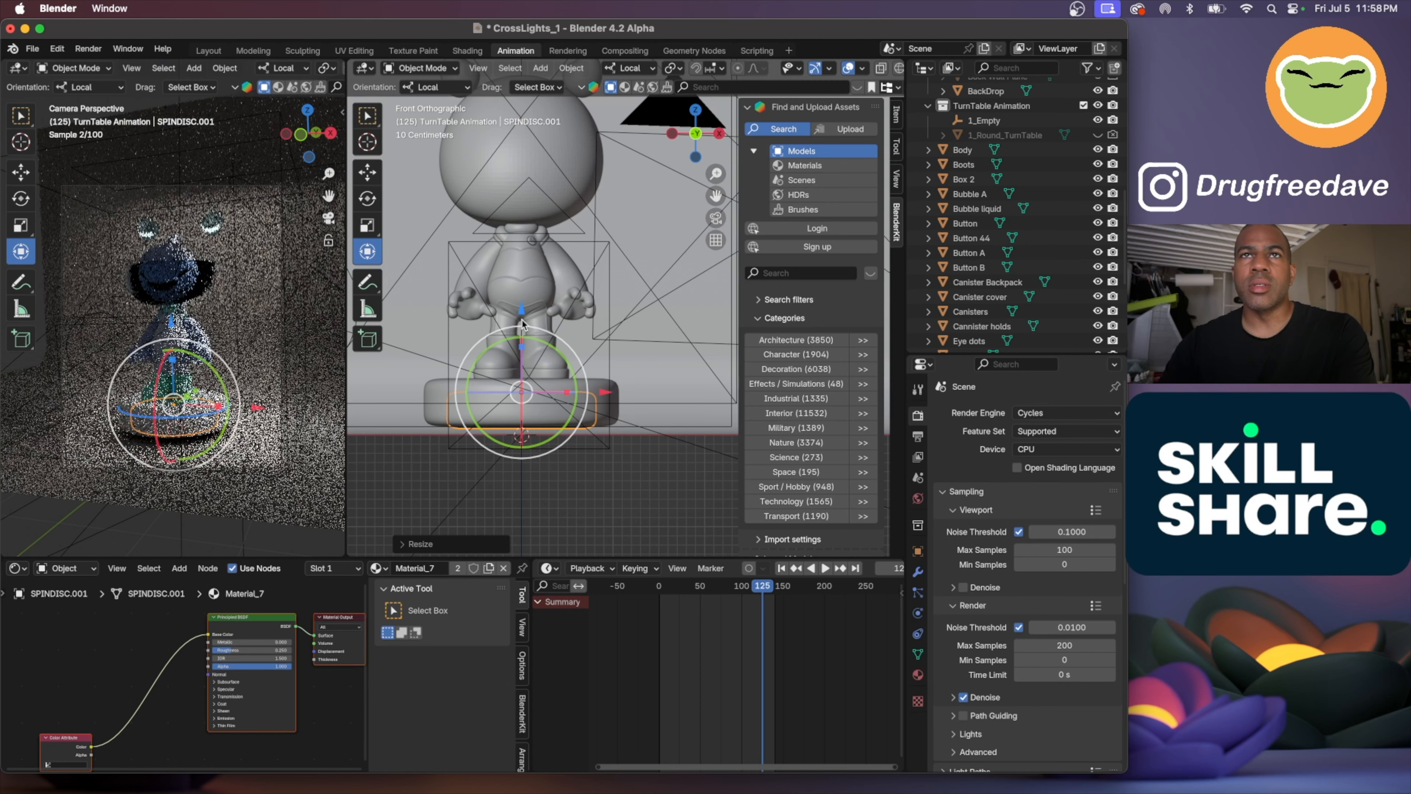
left_click_drag(522, 314, 521, 324)
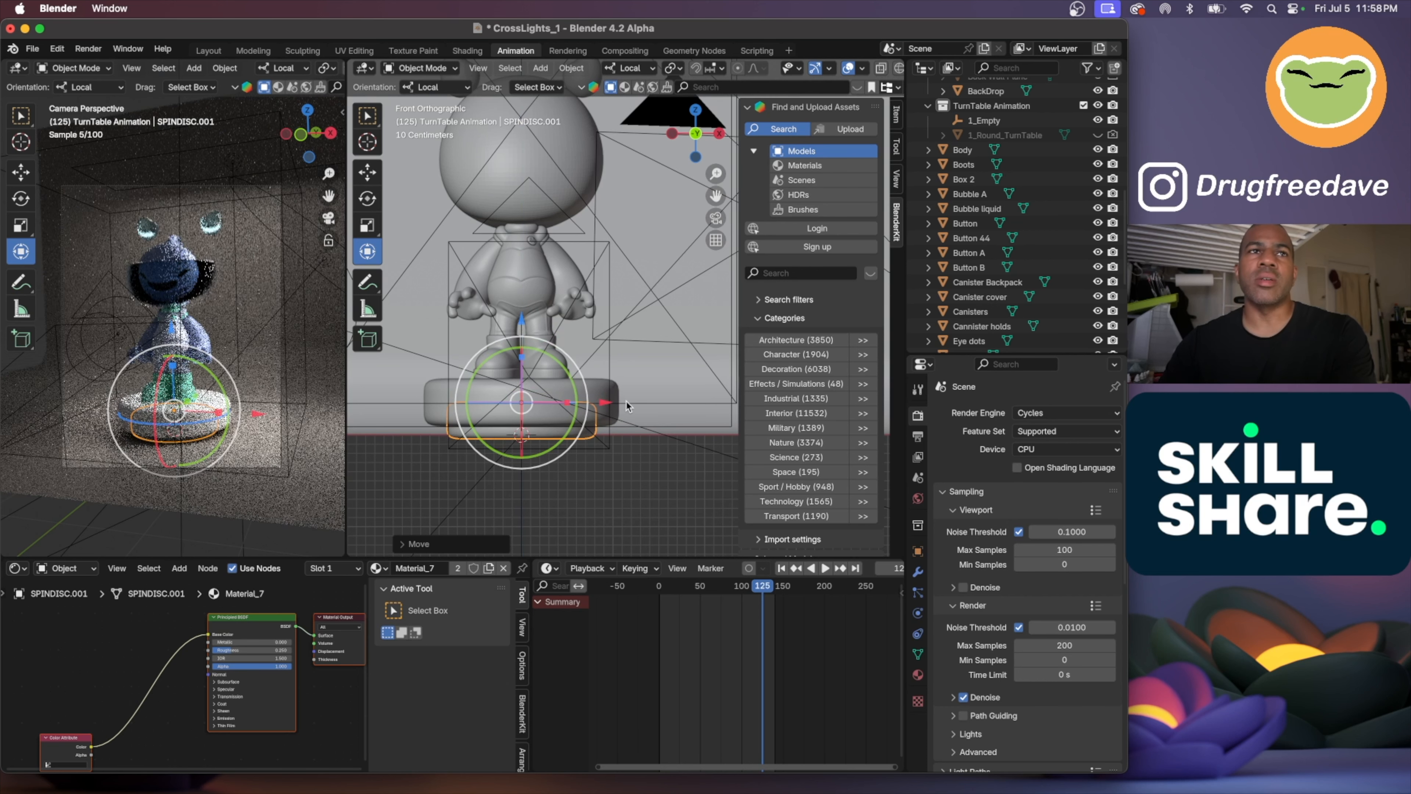
left_click(661, 460)
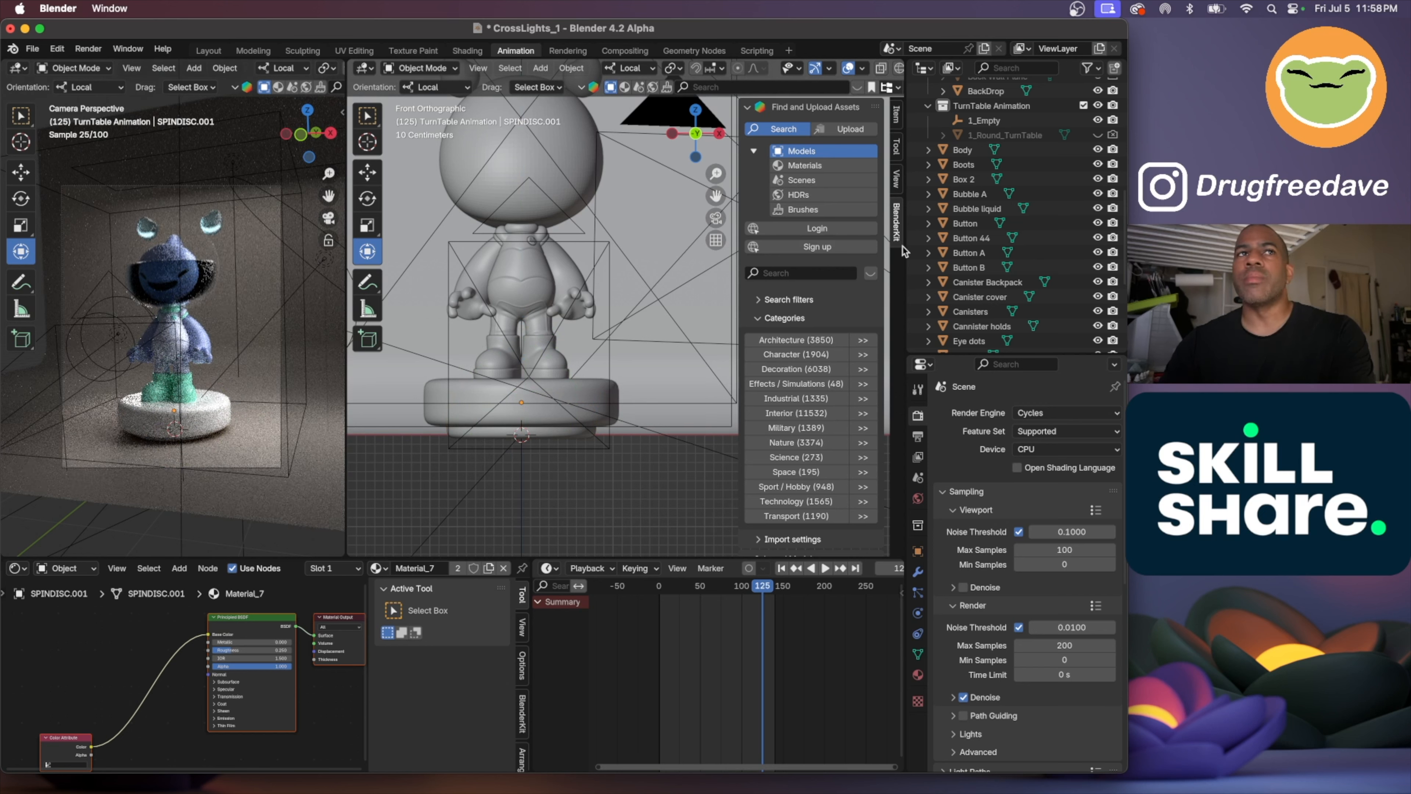
Make Camera B (Ortho) the active scene camera
scroll(1082, 208, "up", 6)
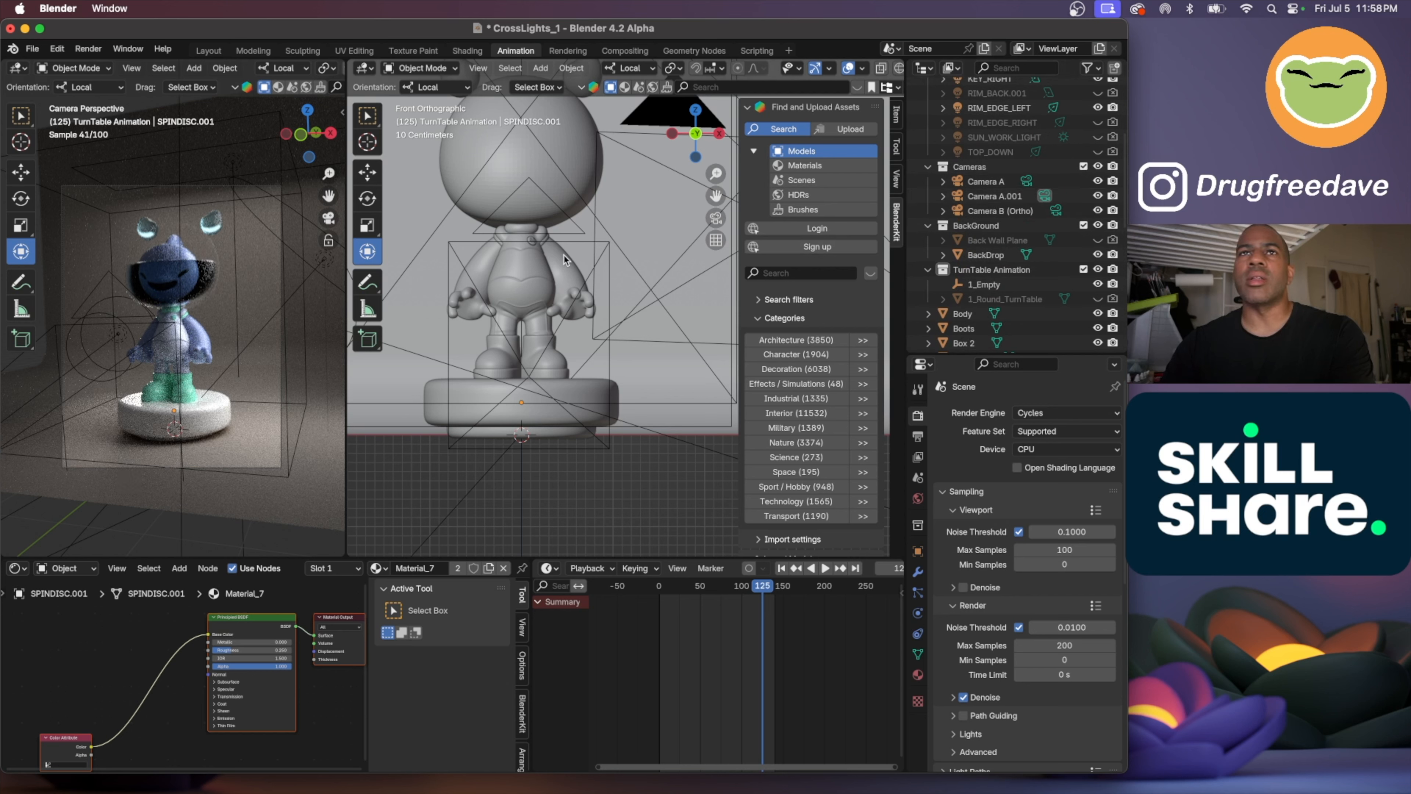
scroll(664, 230, "down", 4)
scroll(665, 237, "right", 10)
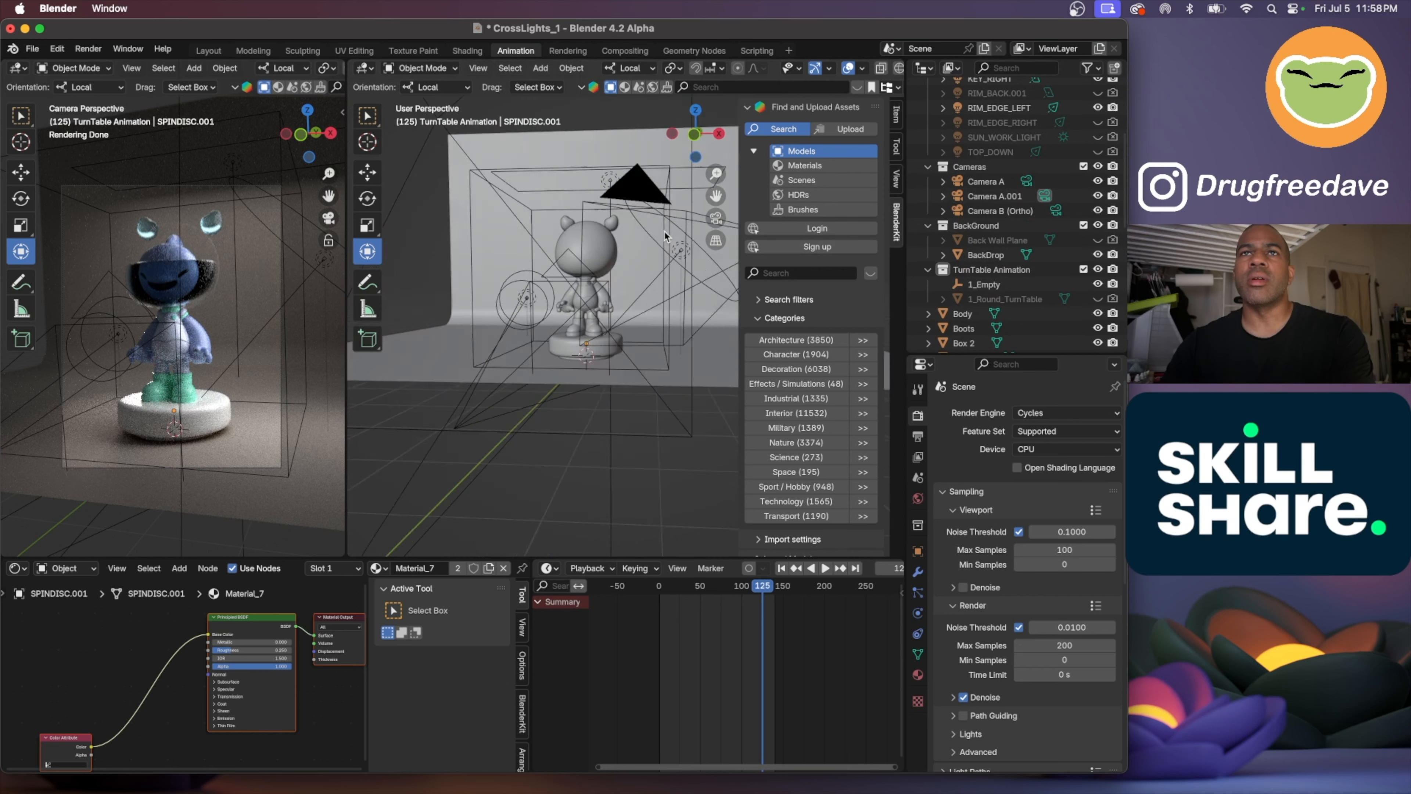
scroll(665, 236, "down", 5)
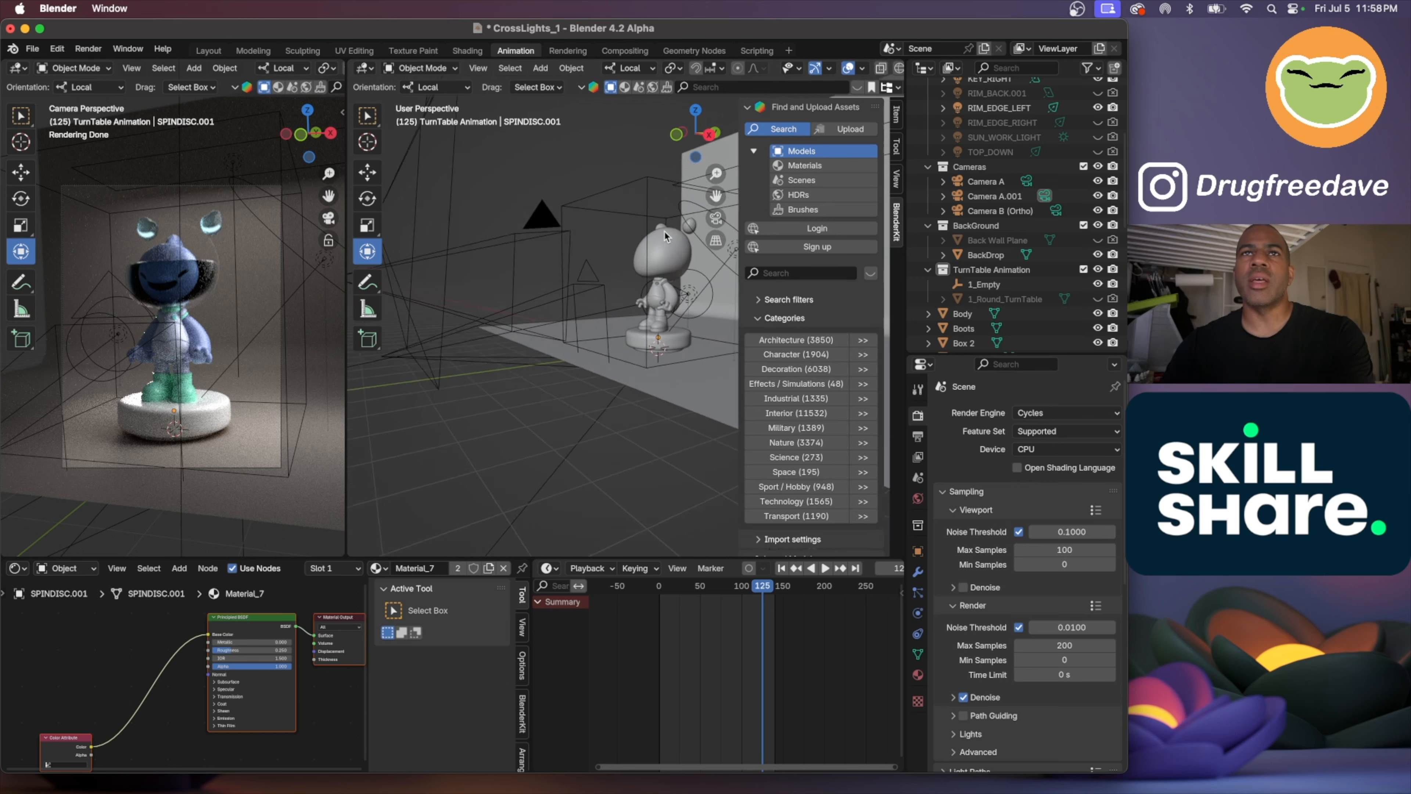
scroll(599, 251, "right", 4)
scroll(560, 272, "left", 8)
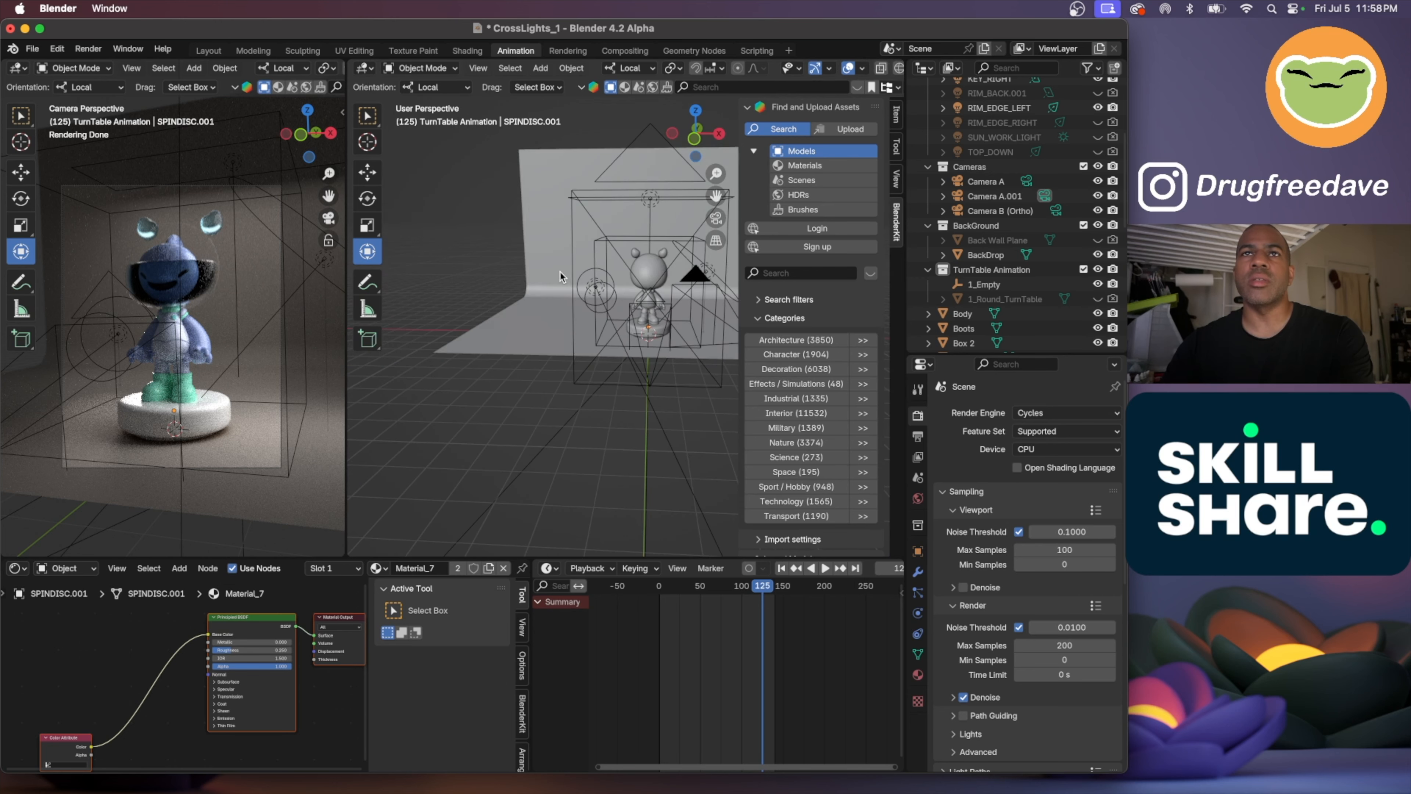
scroll(560, 271, "right", 6)
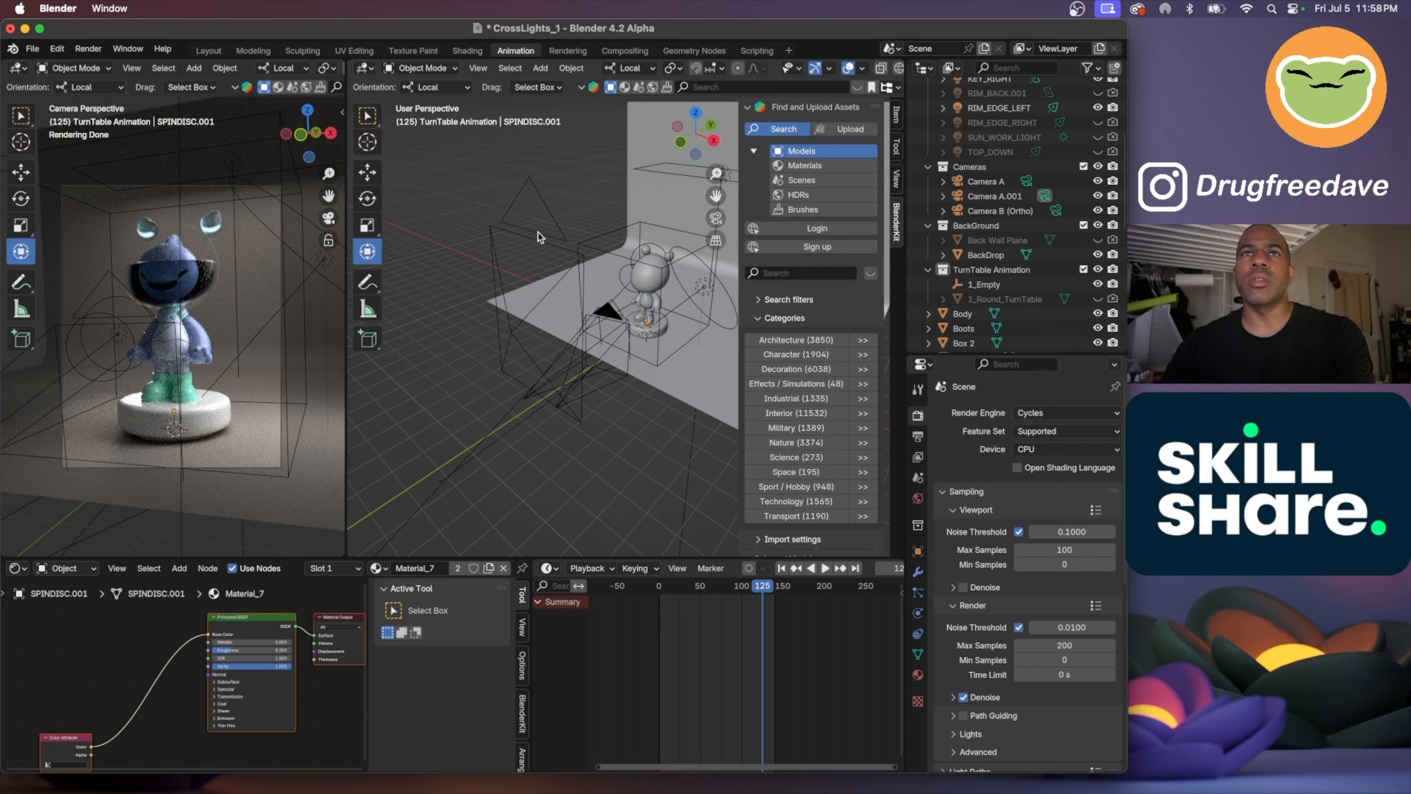
left_click(537, 235)
right_click(538, 235)
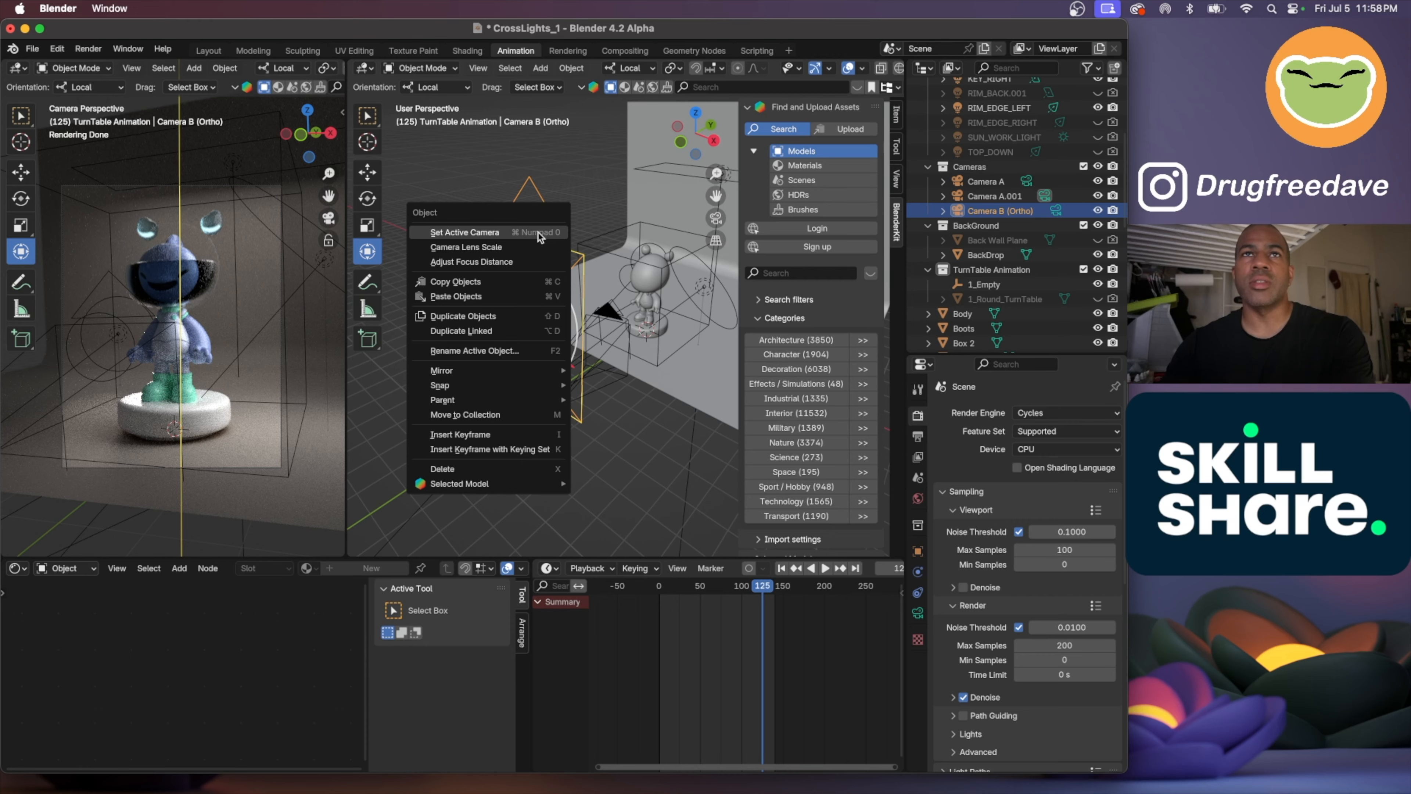
left_click(537, 233)
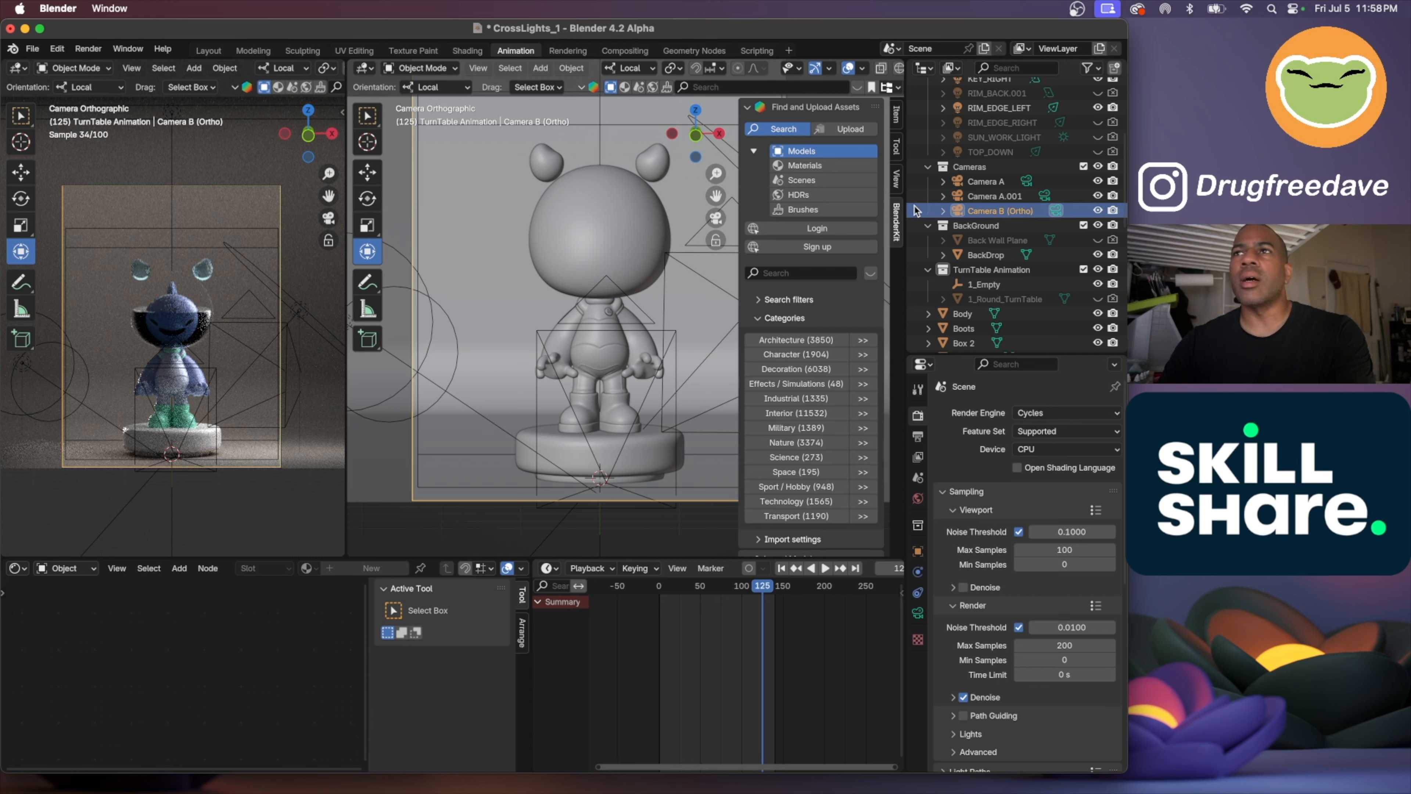
Select Camera A.001 and make it the active scene camera
left_click(1001, 197)
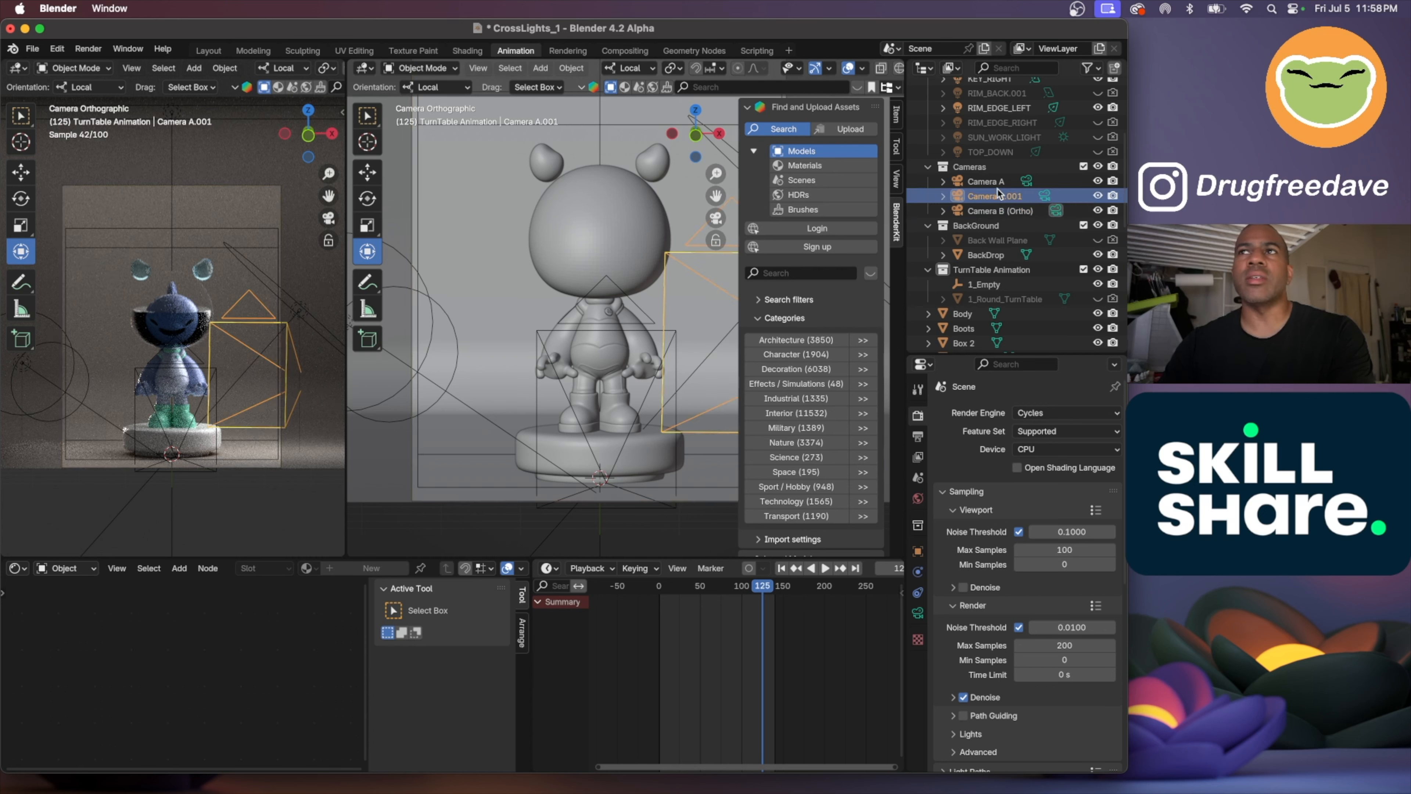
left_click(998, 184)
left_click(999, 199)
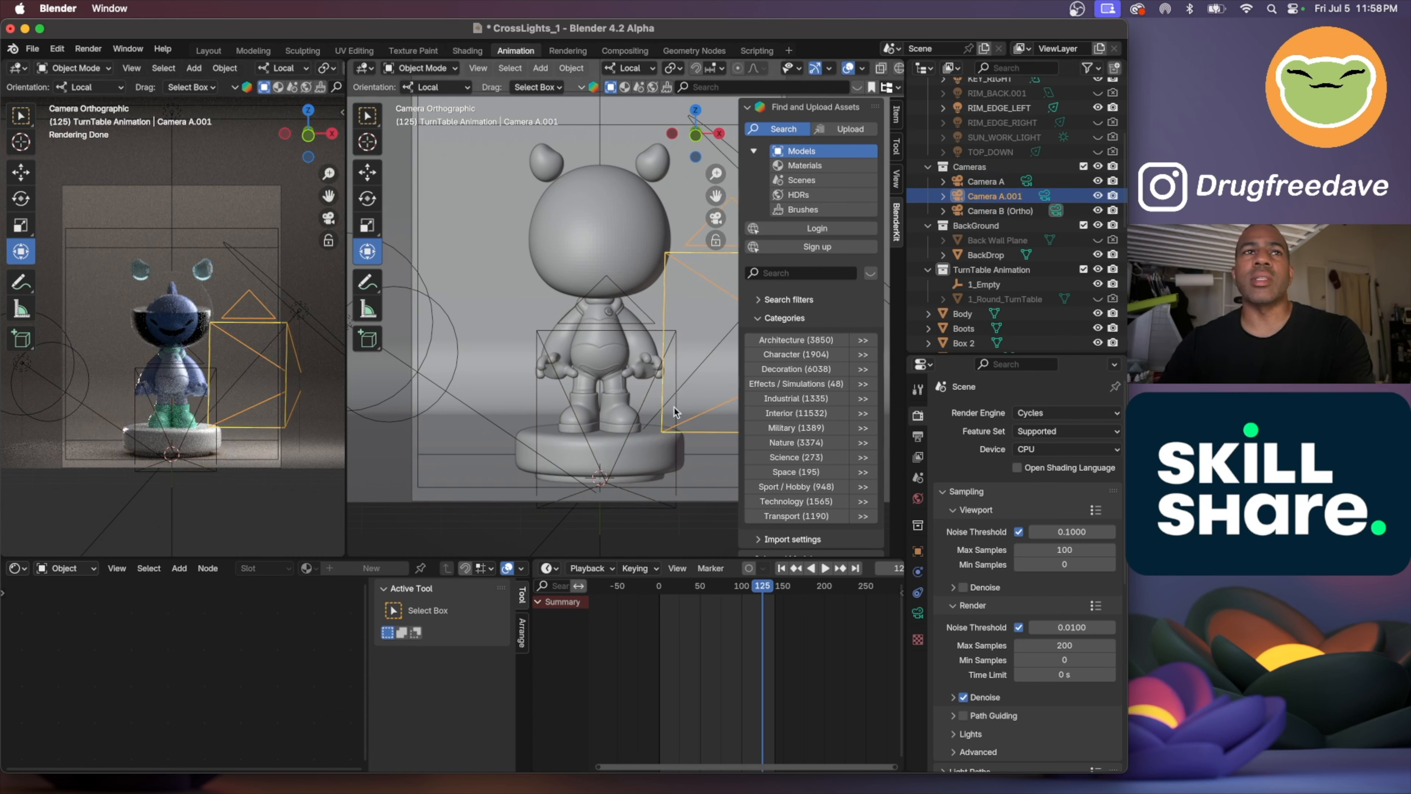
scroll(636, 437, "right", 5)
scroll(636, 437, "down", 5, "ctrl")
scroll(636, 439, "right", 5)
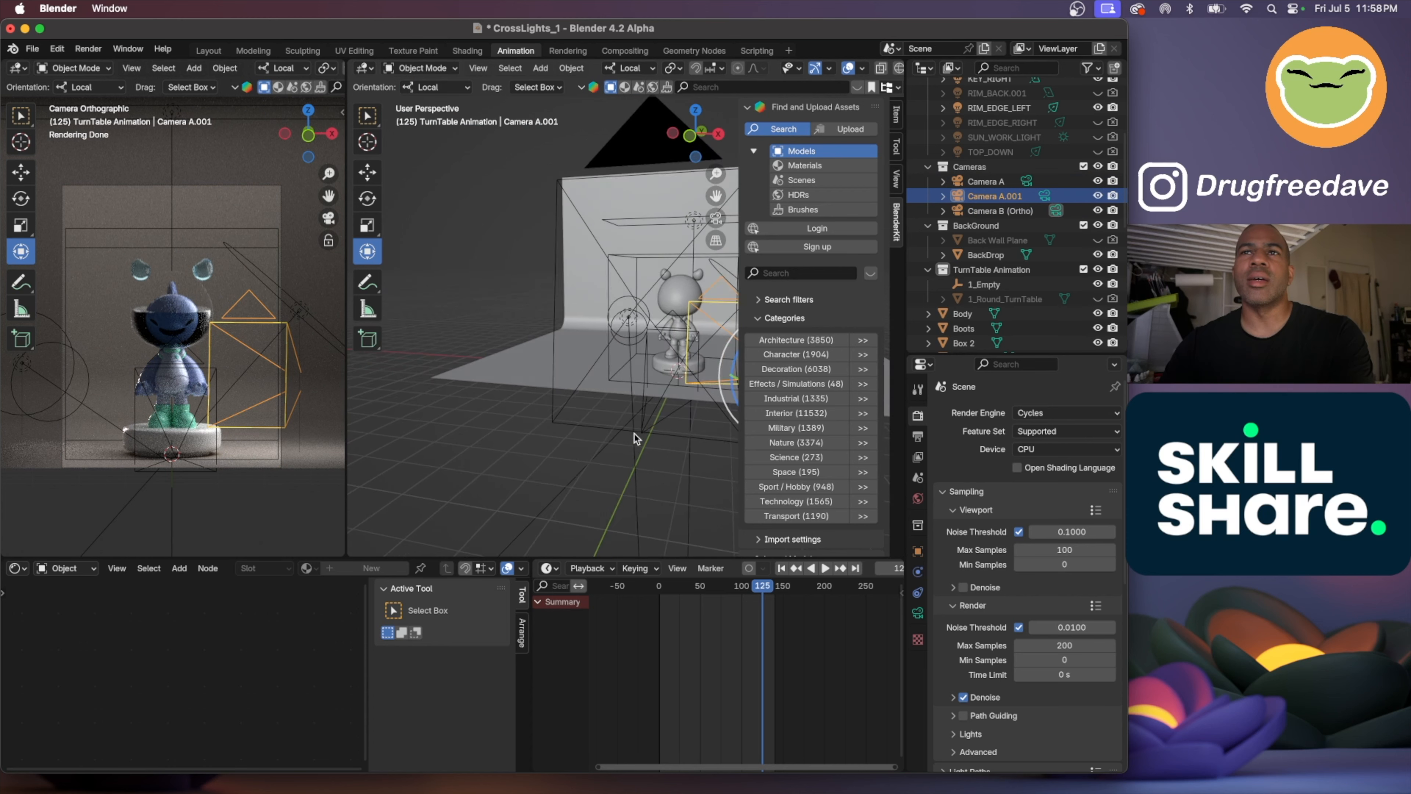
scroll(636, 438, "right", 5, "shift")
scroll(636, 438, "left", 5)
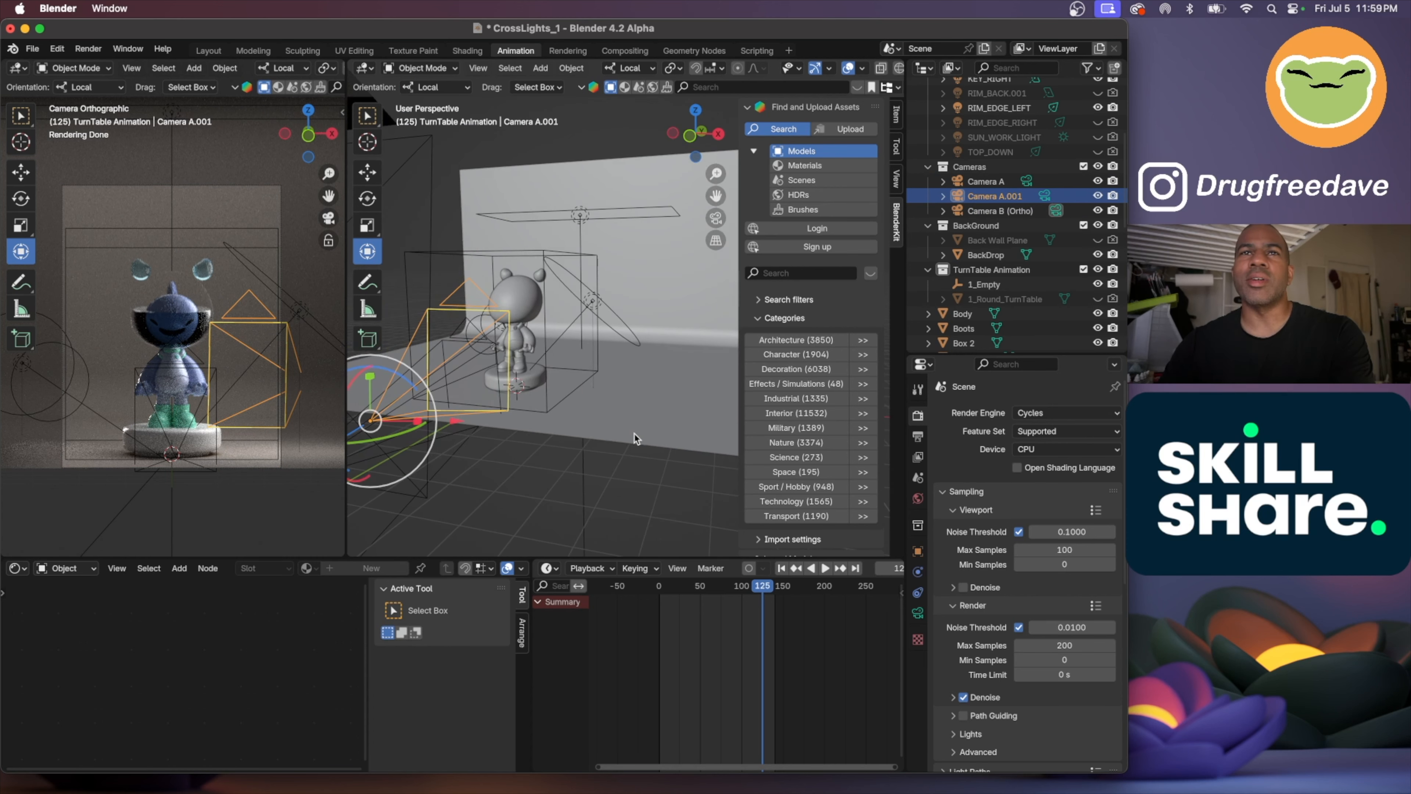
scroll(636, 438, "right", 5)
scroll(636, 438, "left", 3, "shift")
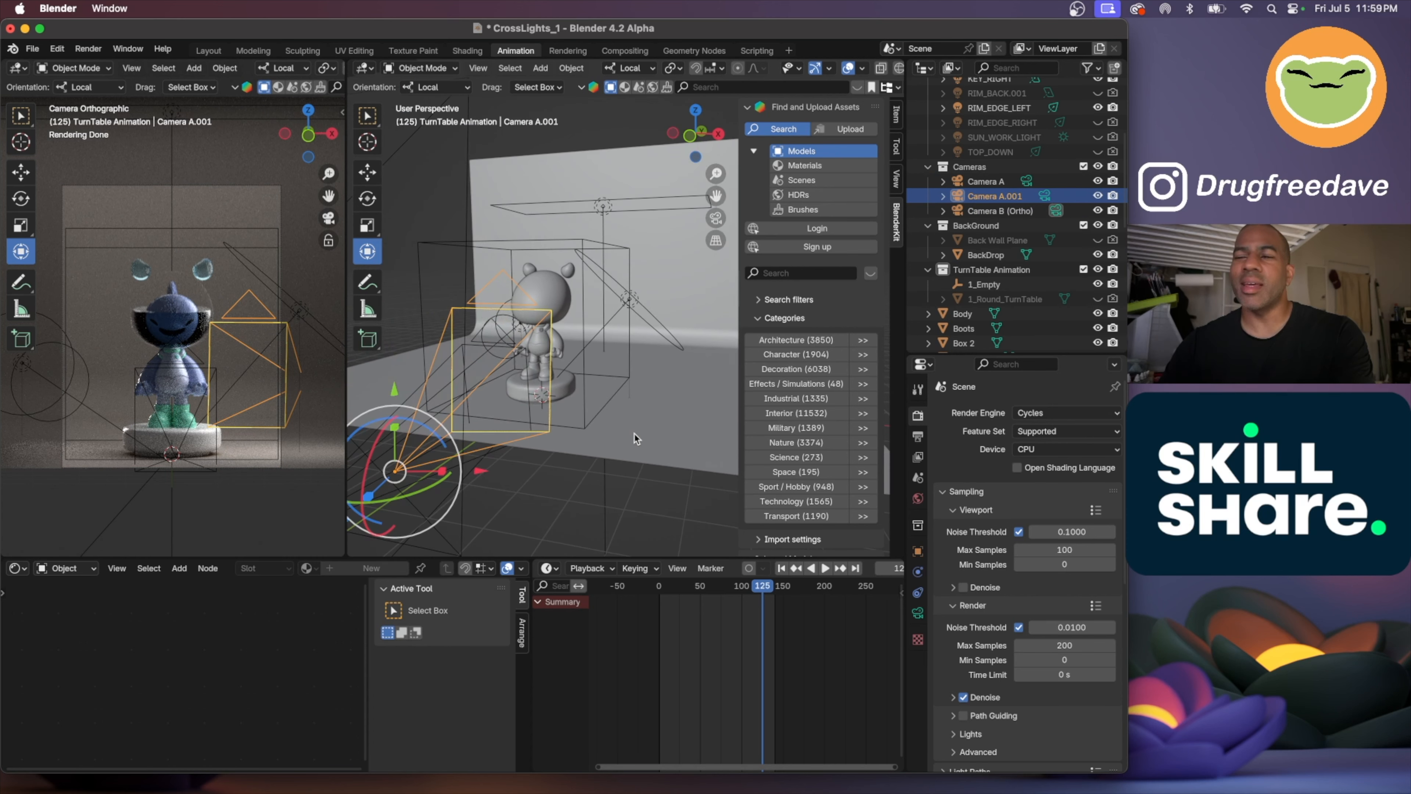
scroll(636, 438, "right", 10)
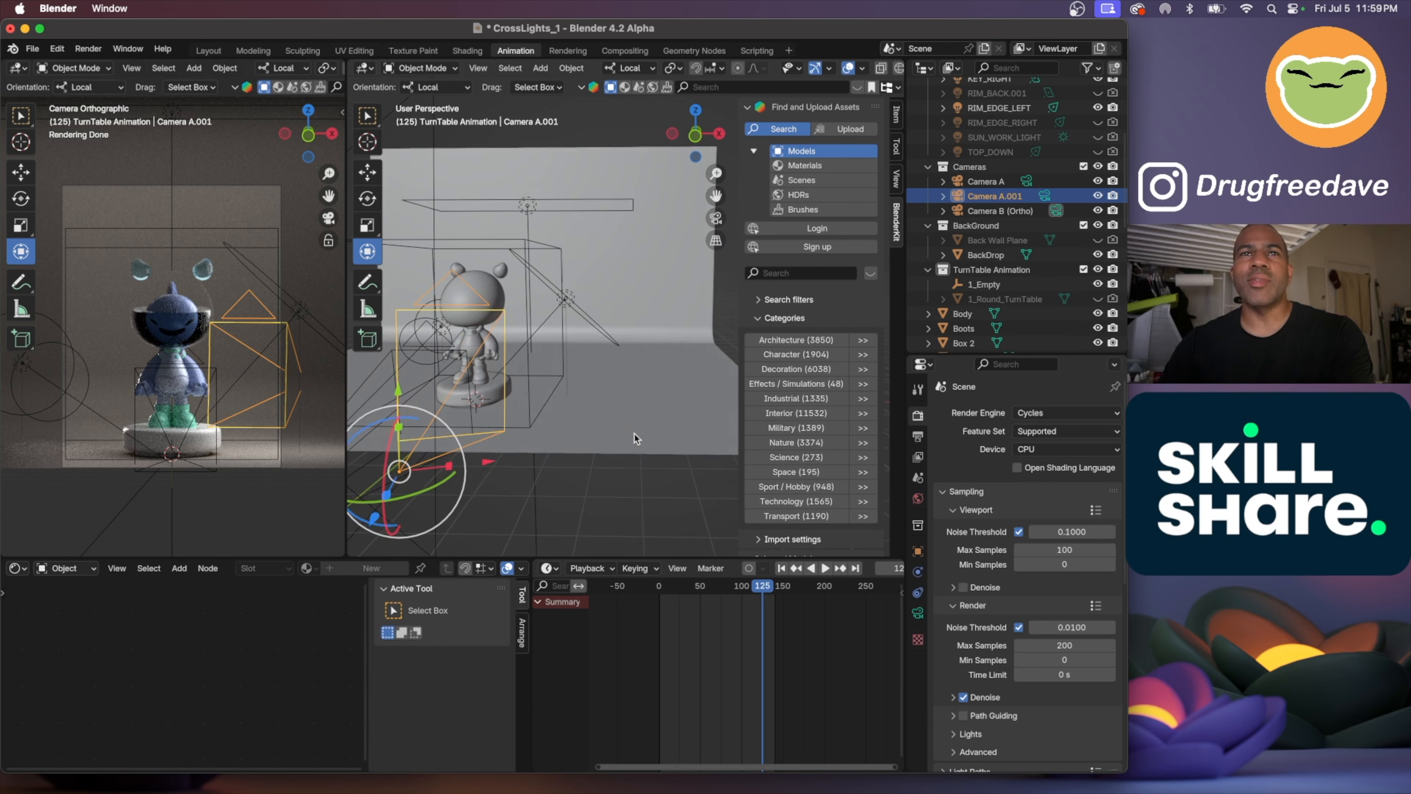
scroll(636, 438, "right", 4)
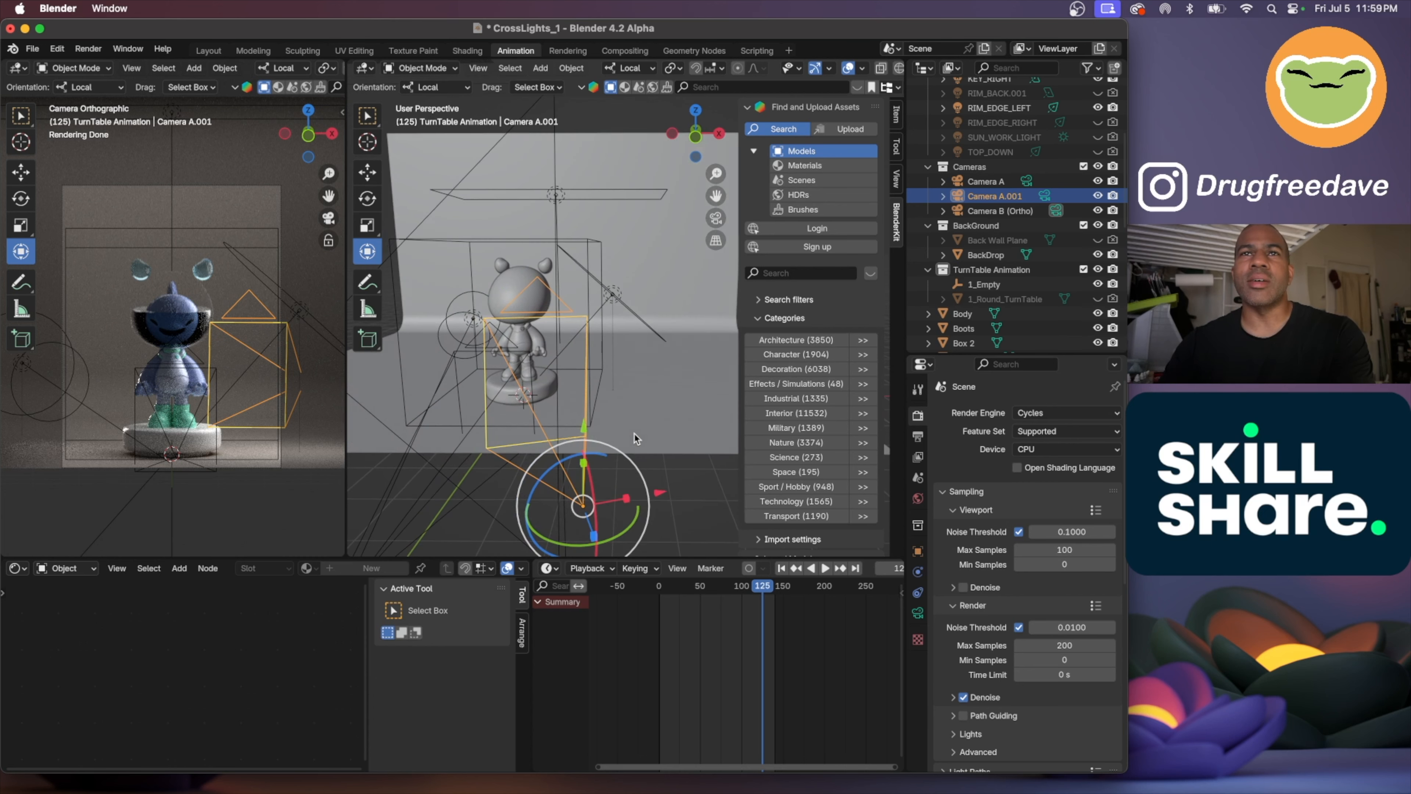
left_click(534, 317)
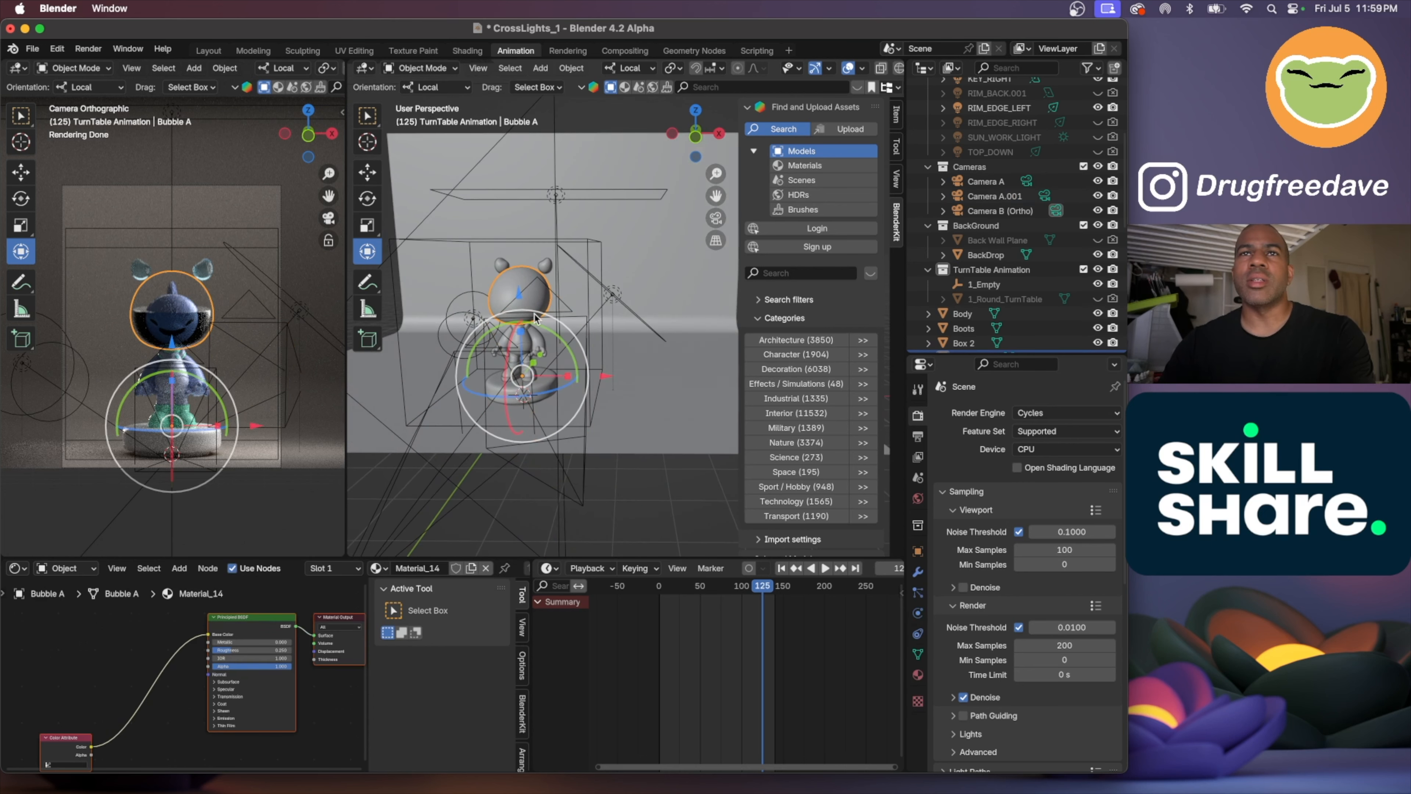
left_click(570, 313)
right_click(569, 313)
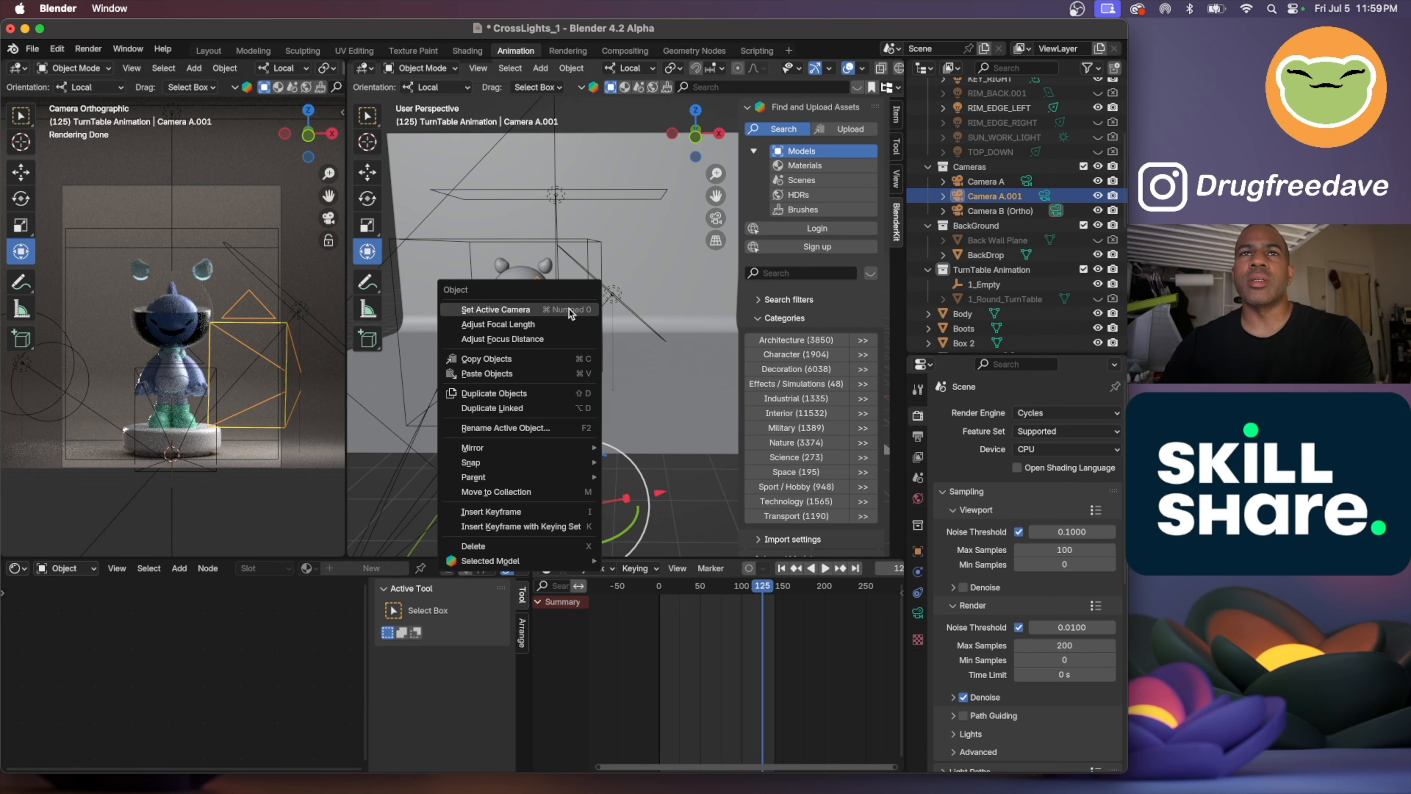
left_click(570, 310)
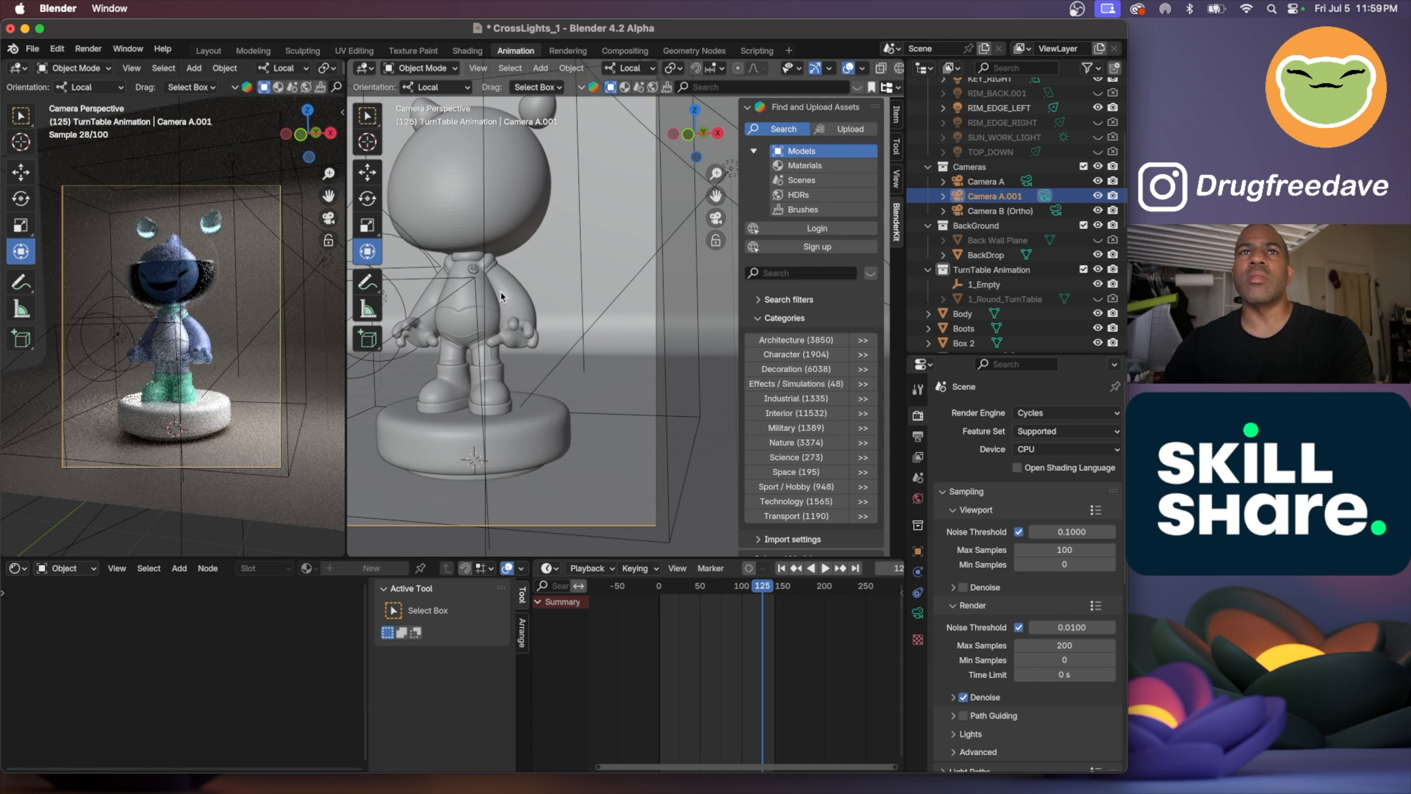
Select Camera B (Ortho) in the viewport and make it the active scene camera again
scroll(500, 290, "down", 8)
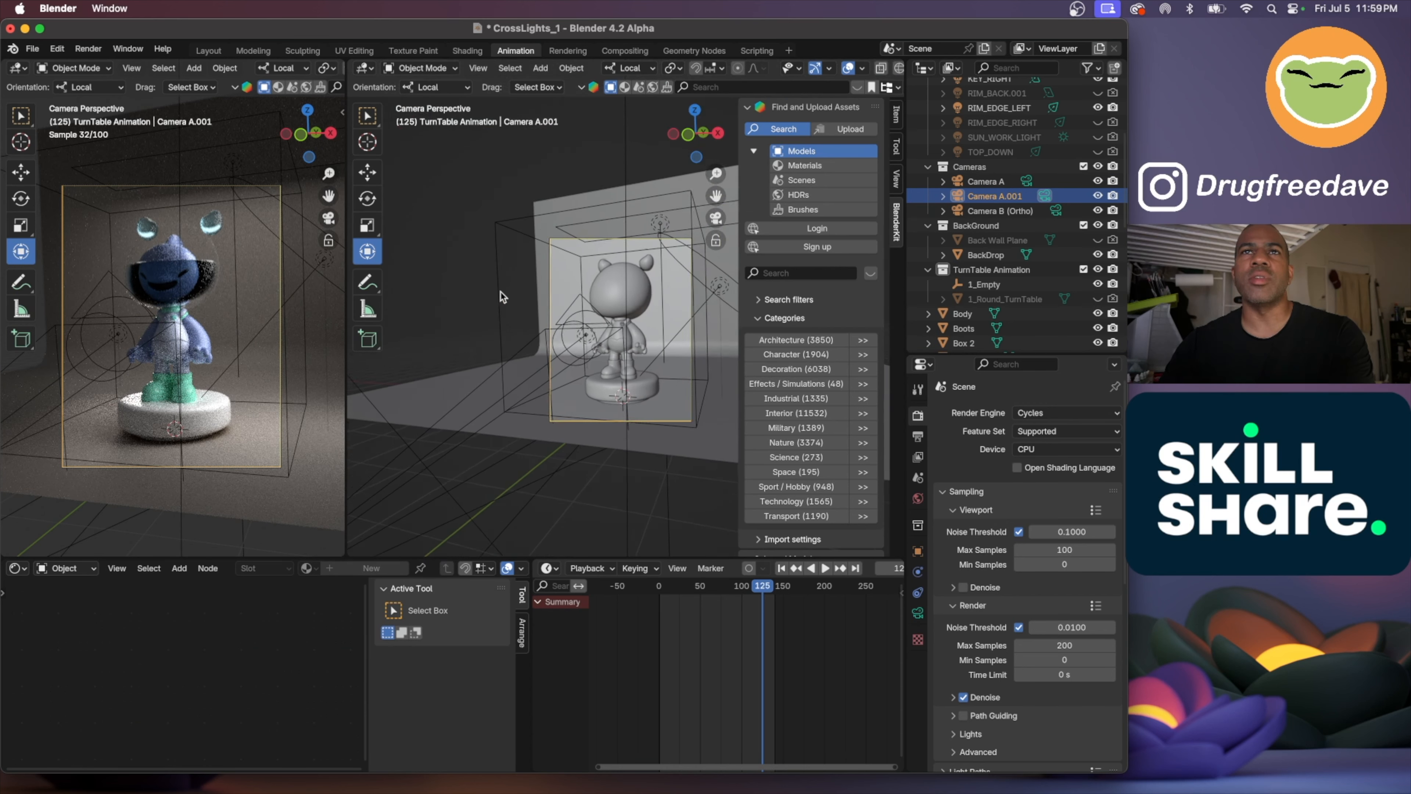
scroll(502, 295, "down", 4)
key("KP_0")
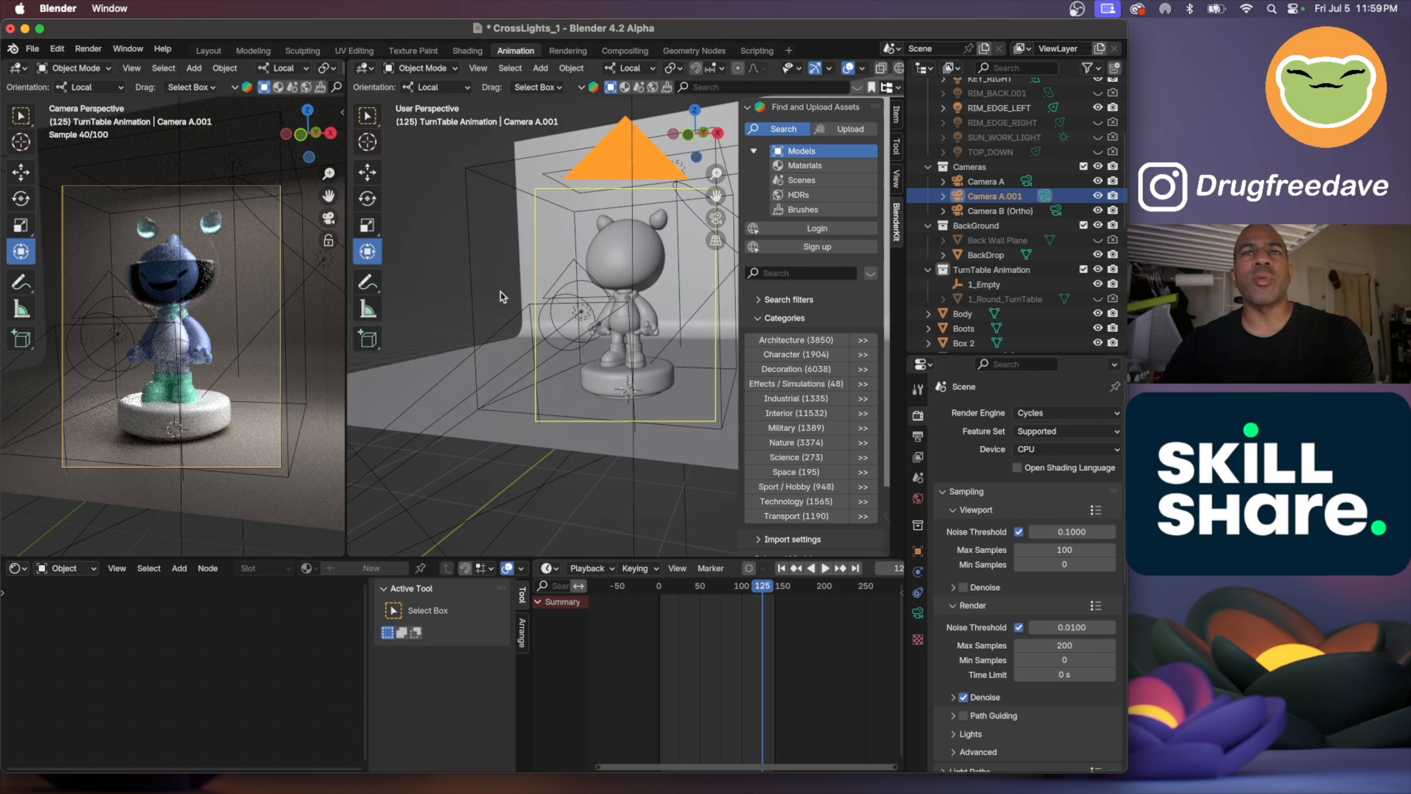
scroll(502, 296, "up", 6)
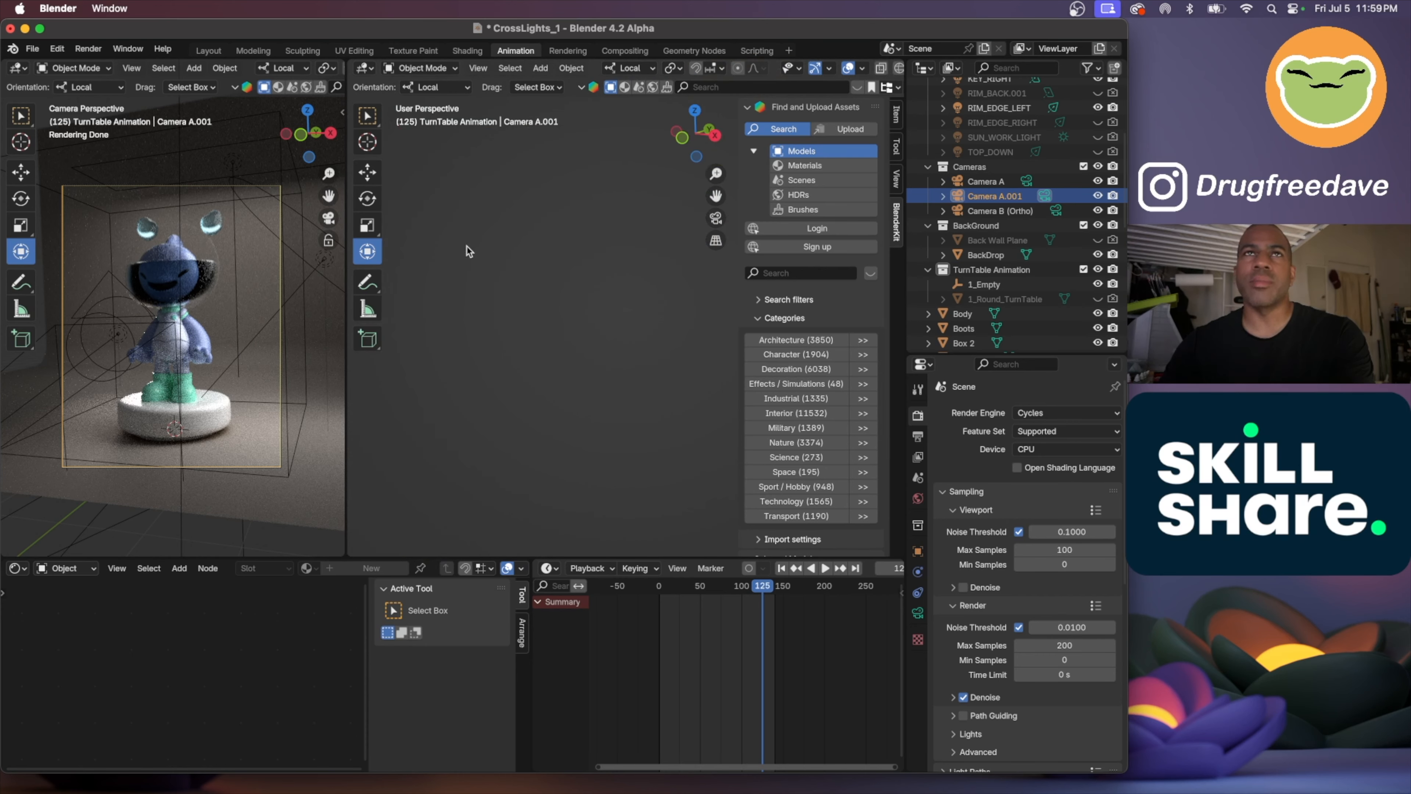
scroll(499, 227, "down", 5)
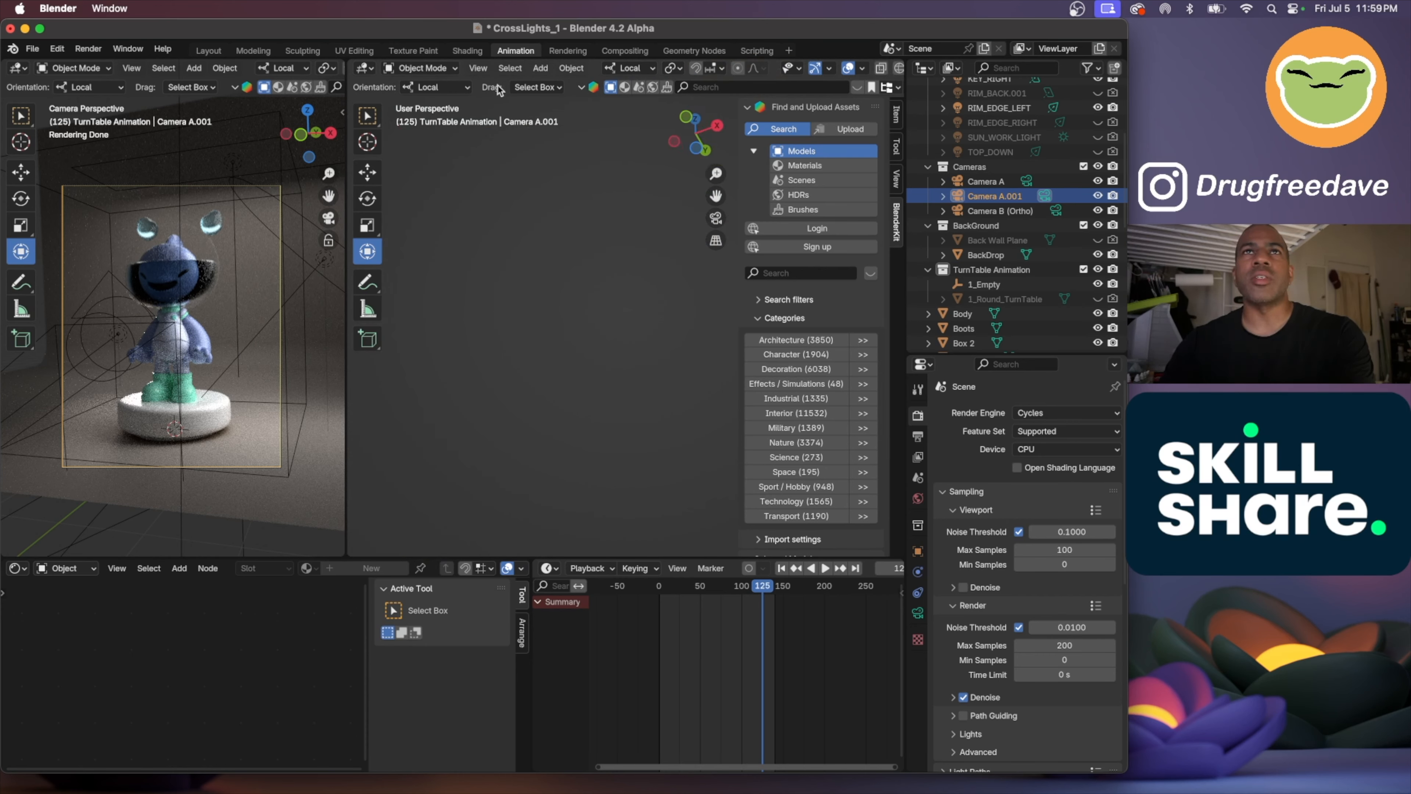
left_click(477, 68)
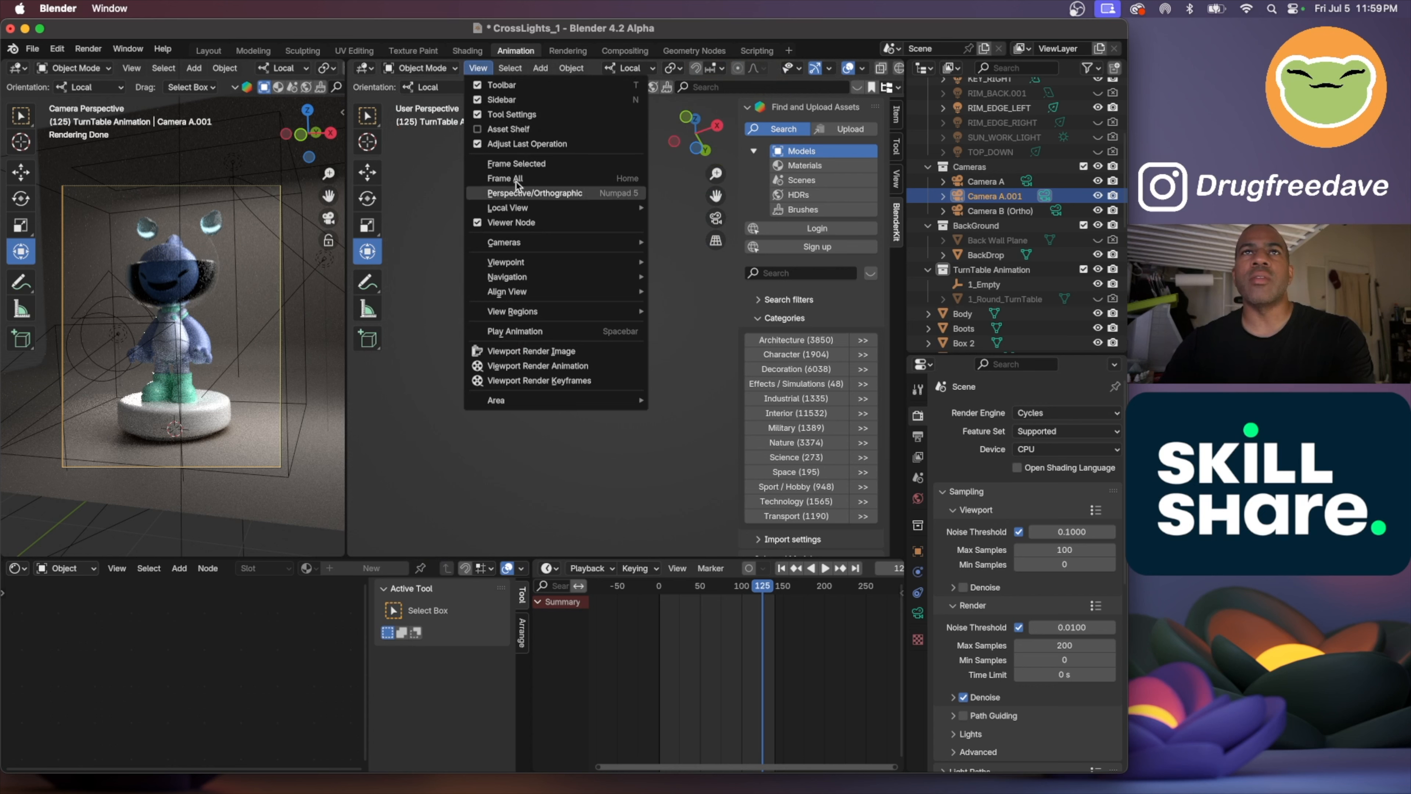
left_click(505, 177)
scroll(606, 358, "up", 10)
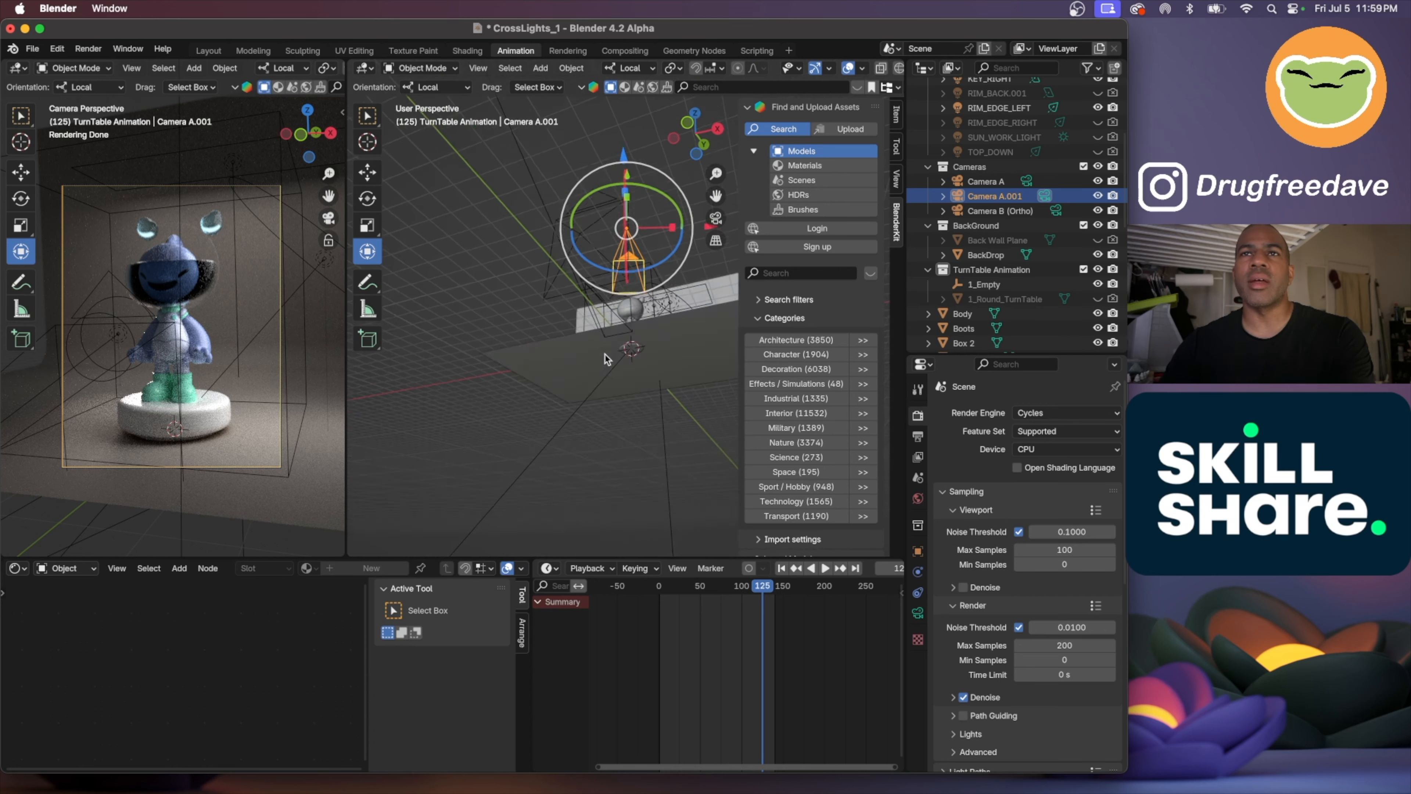
scroll(605, 358, "up", 10)
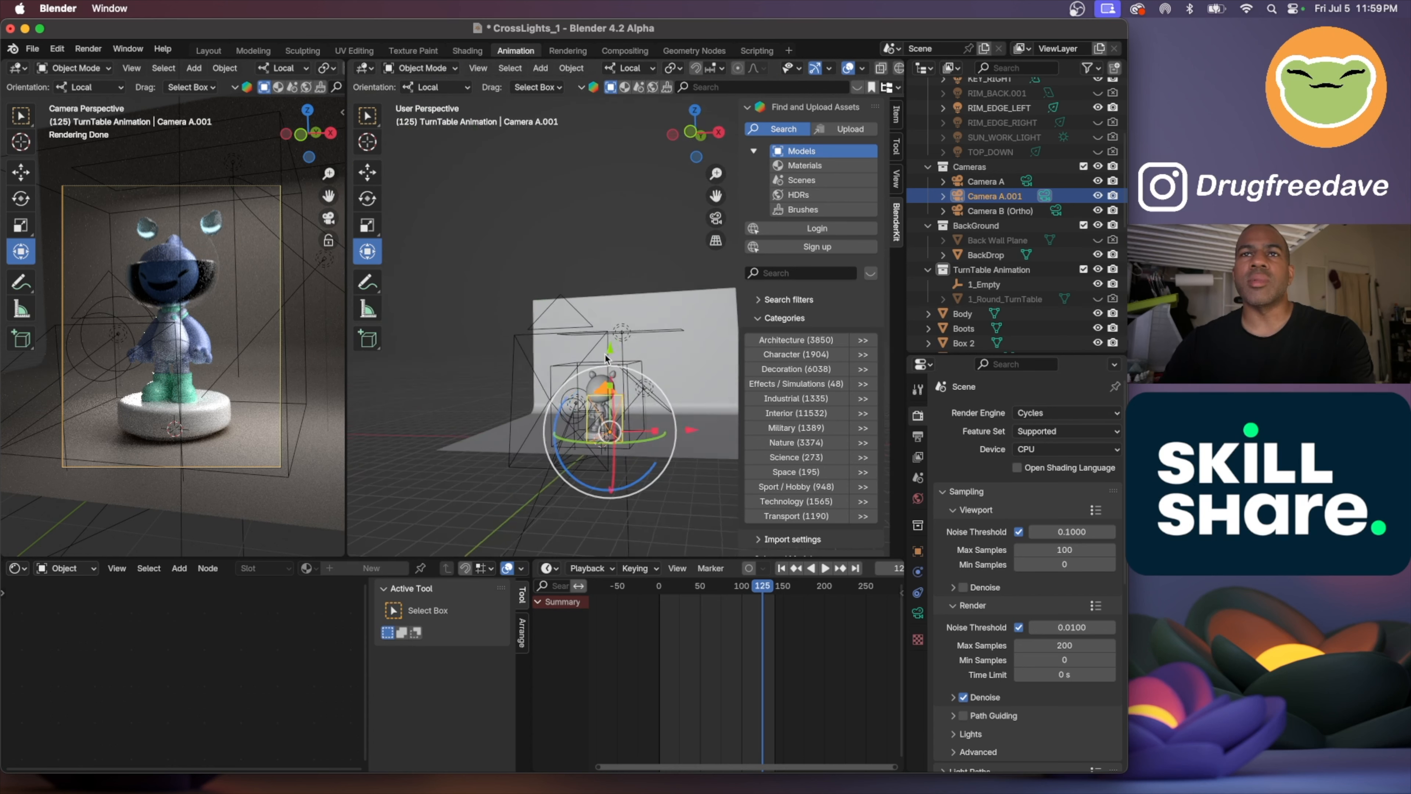
scroll(604, 355, "up", 3)
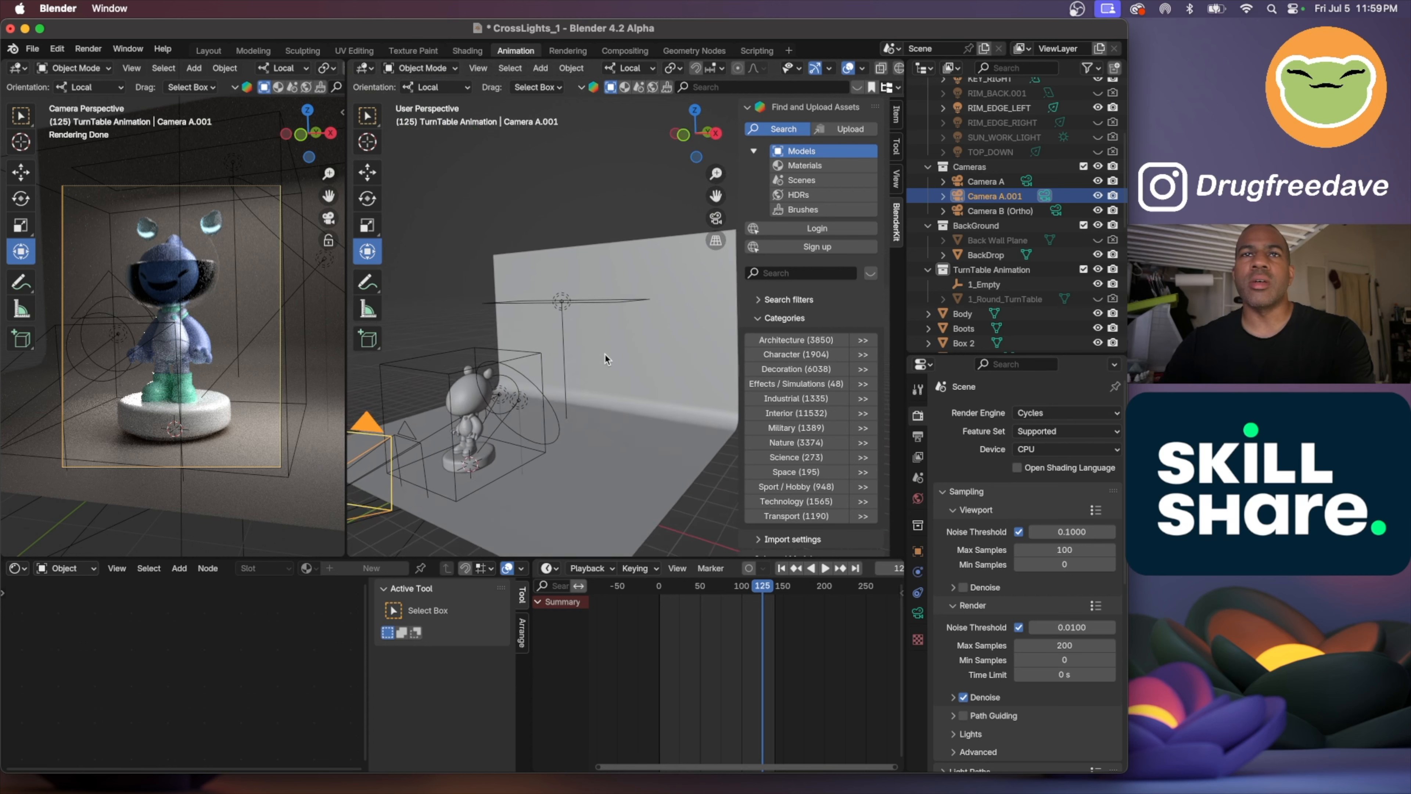
scroll(604, 356, "left", 10, "shift")
scroll(606, 359, "up", 5)
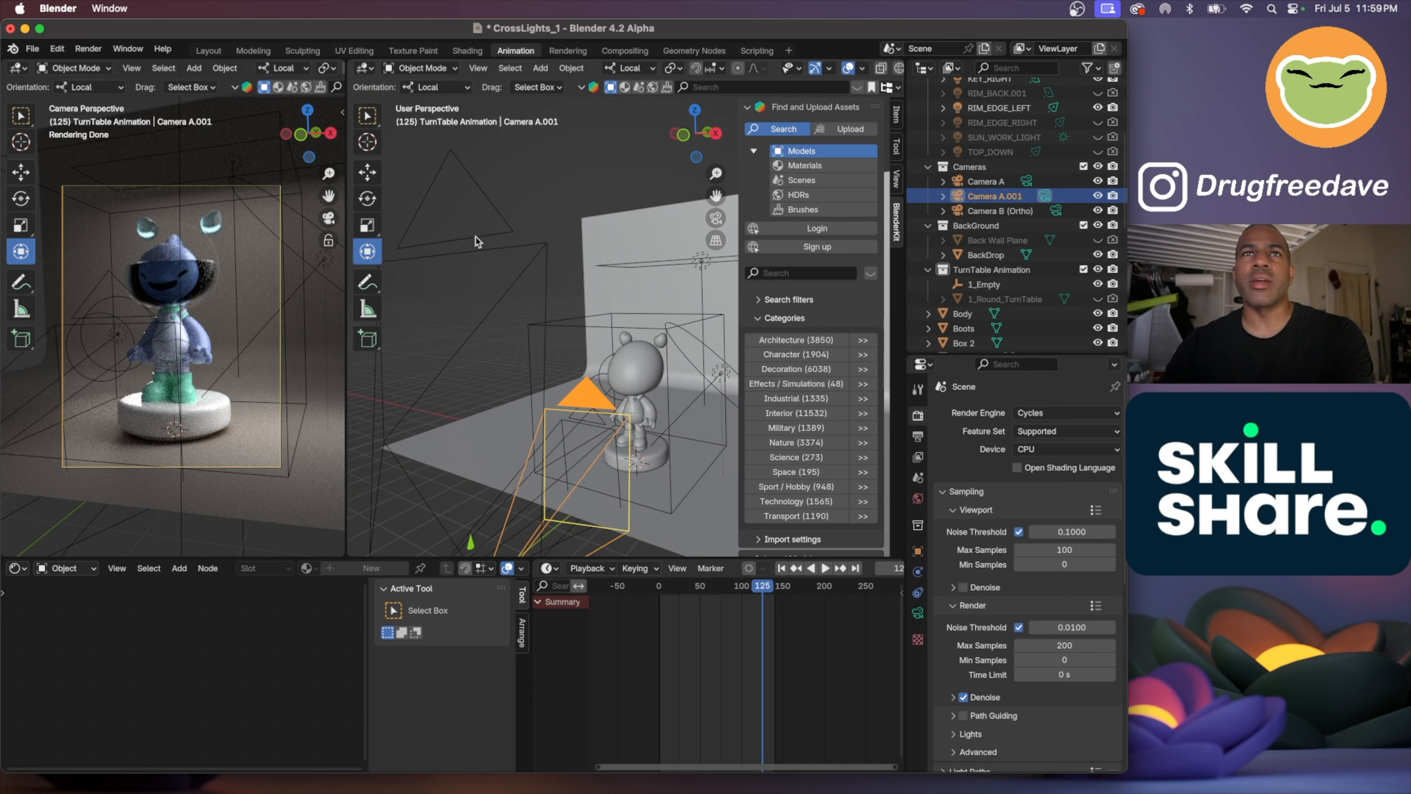
left_click(475, 240)
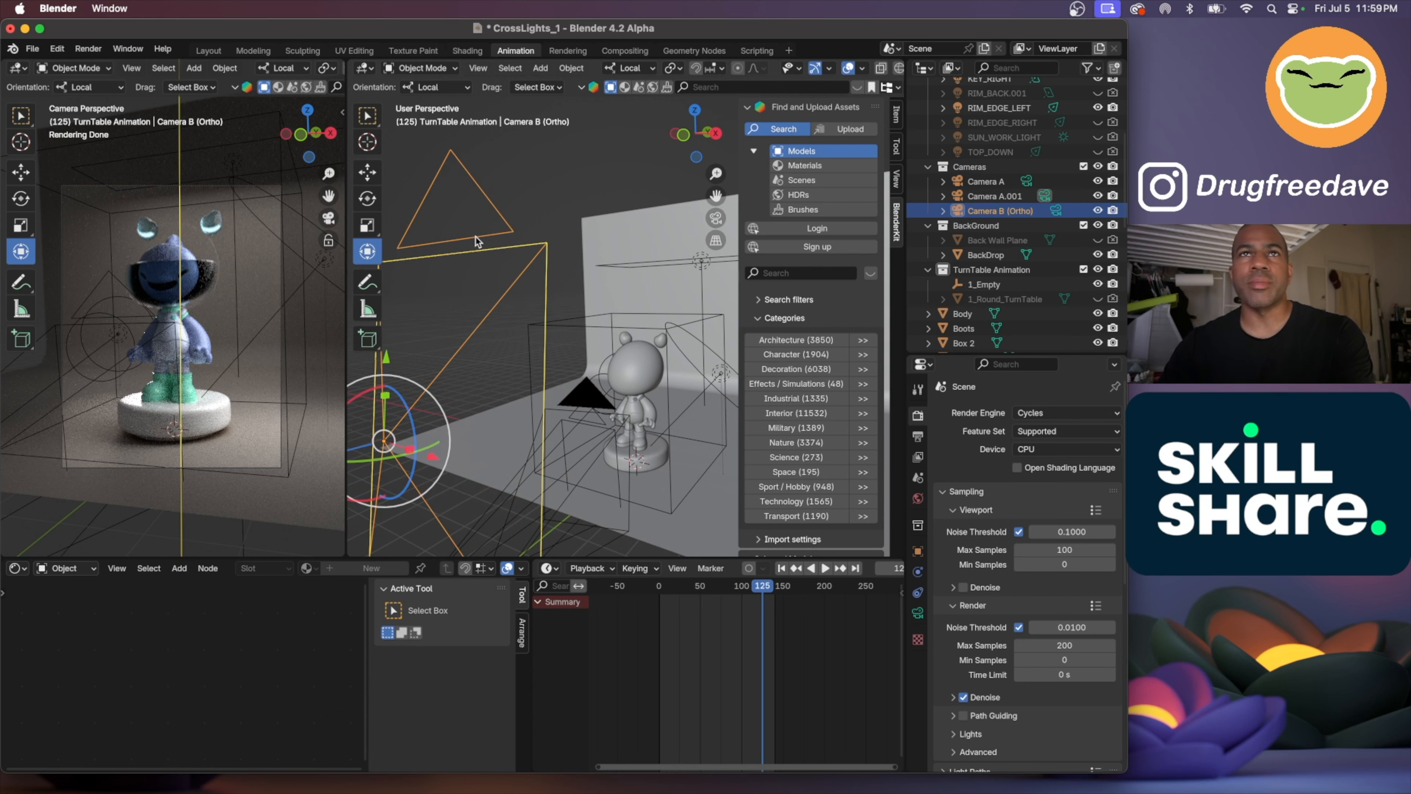
right_click(475, 240)
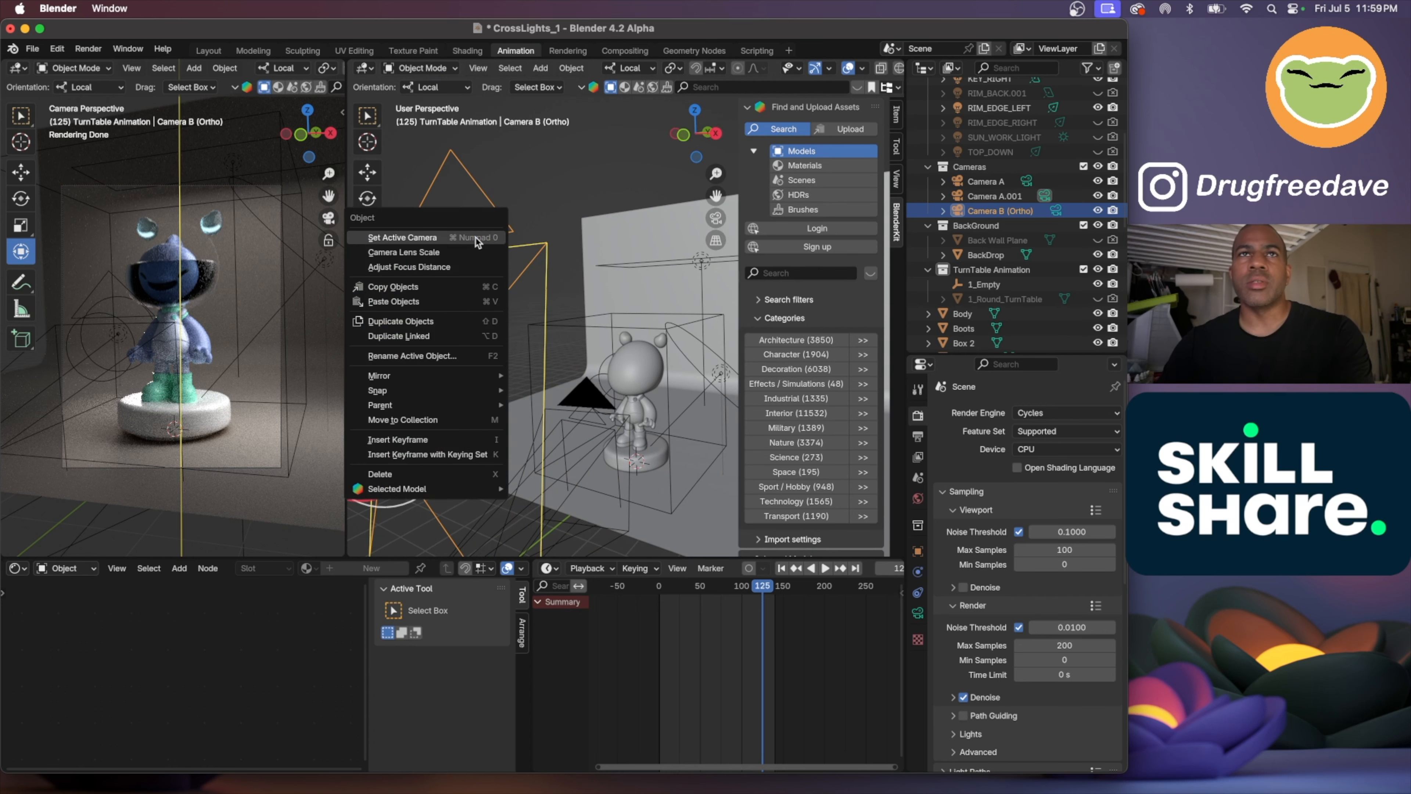
left_click(475, 240)
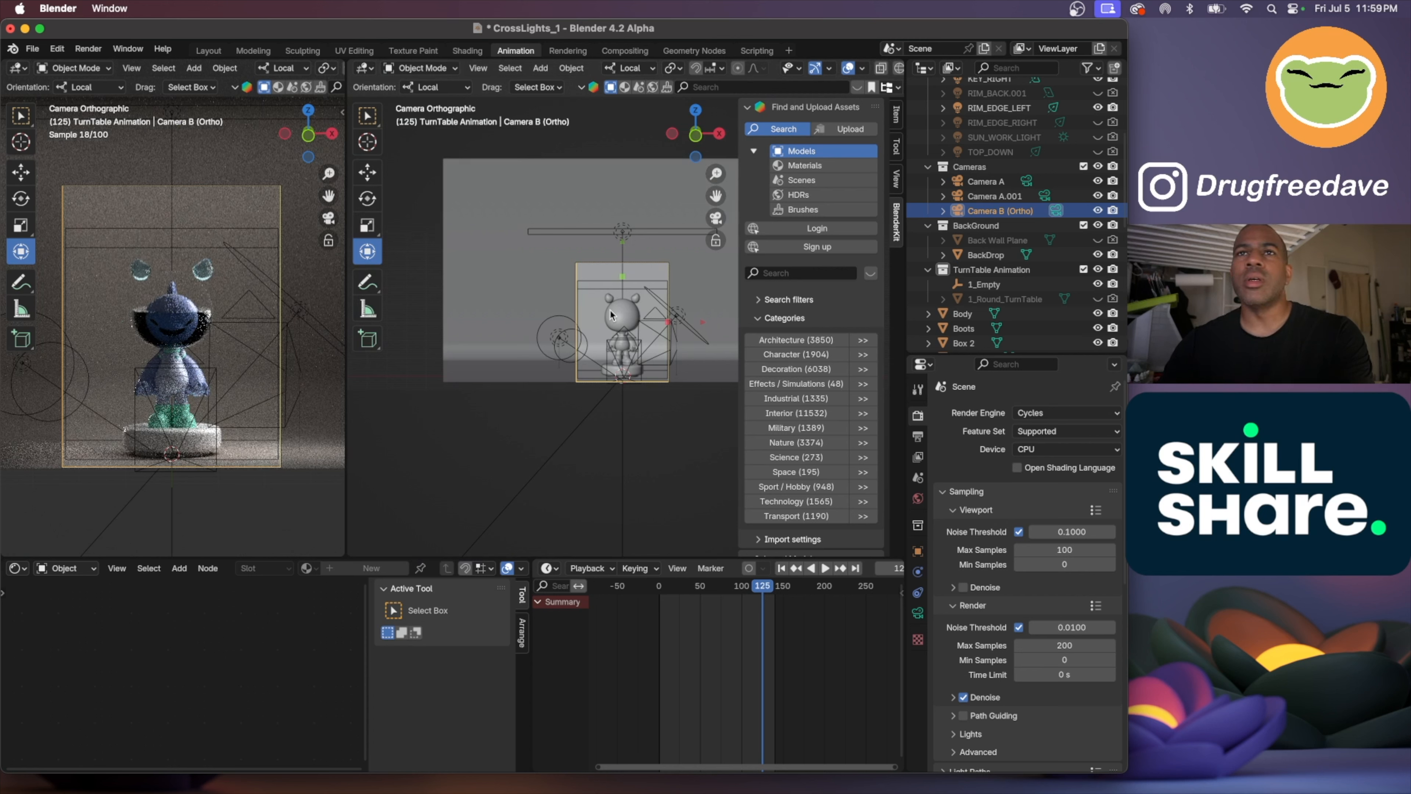
Select every object from Body to Tubes, including both discs, and scale them up together by about 1.234
scroll(972, 290, "down", 3)
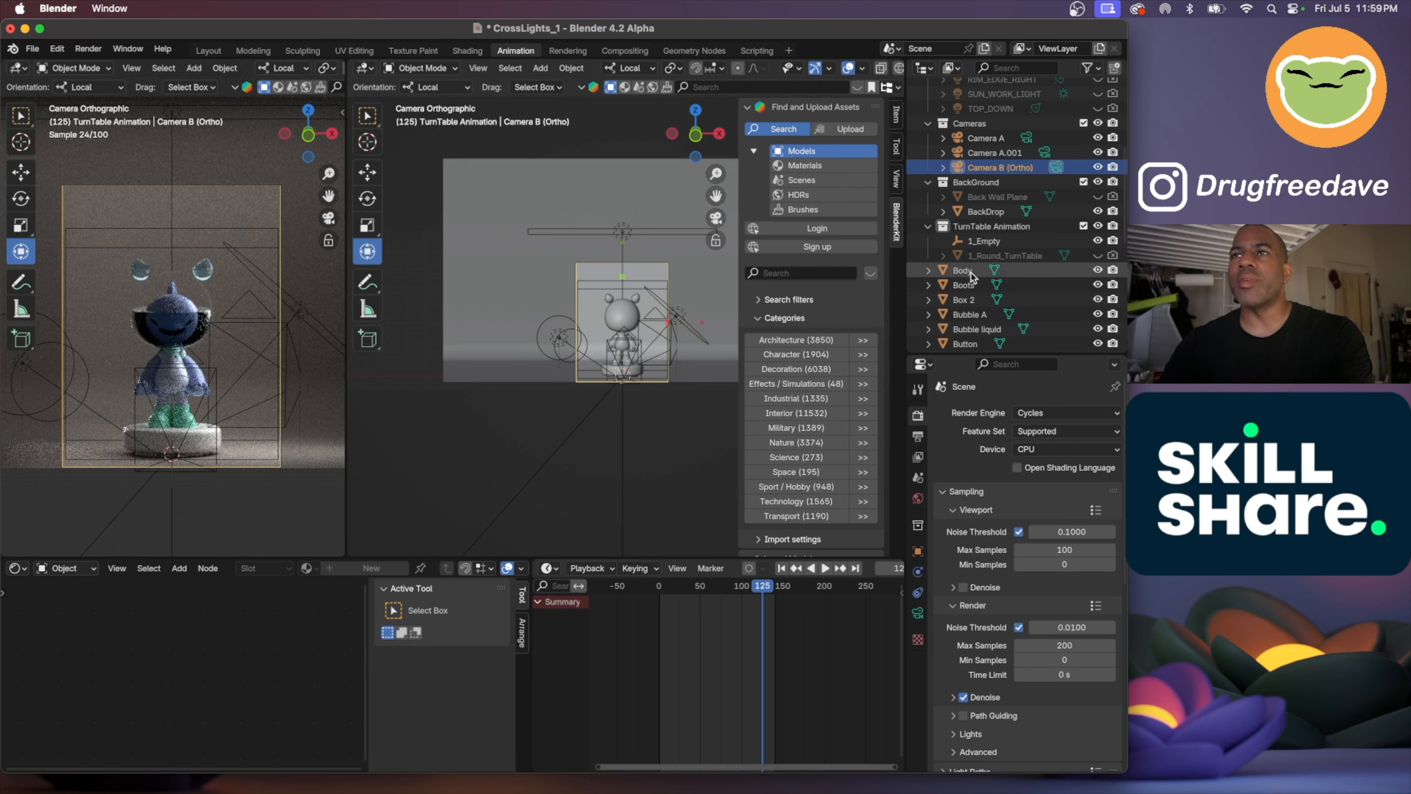
left_click(963, 270)
scroll(972, 300, "down", 6)
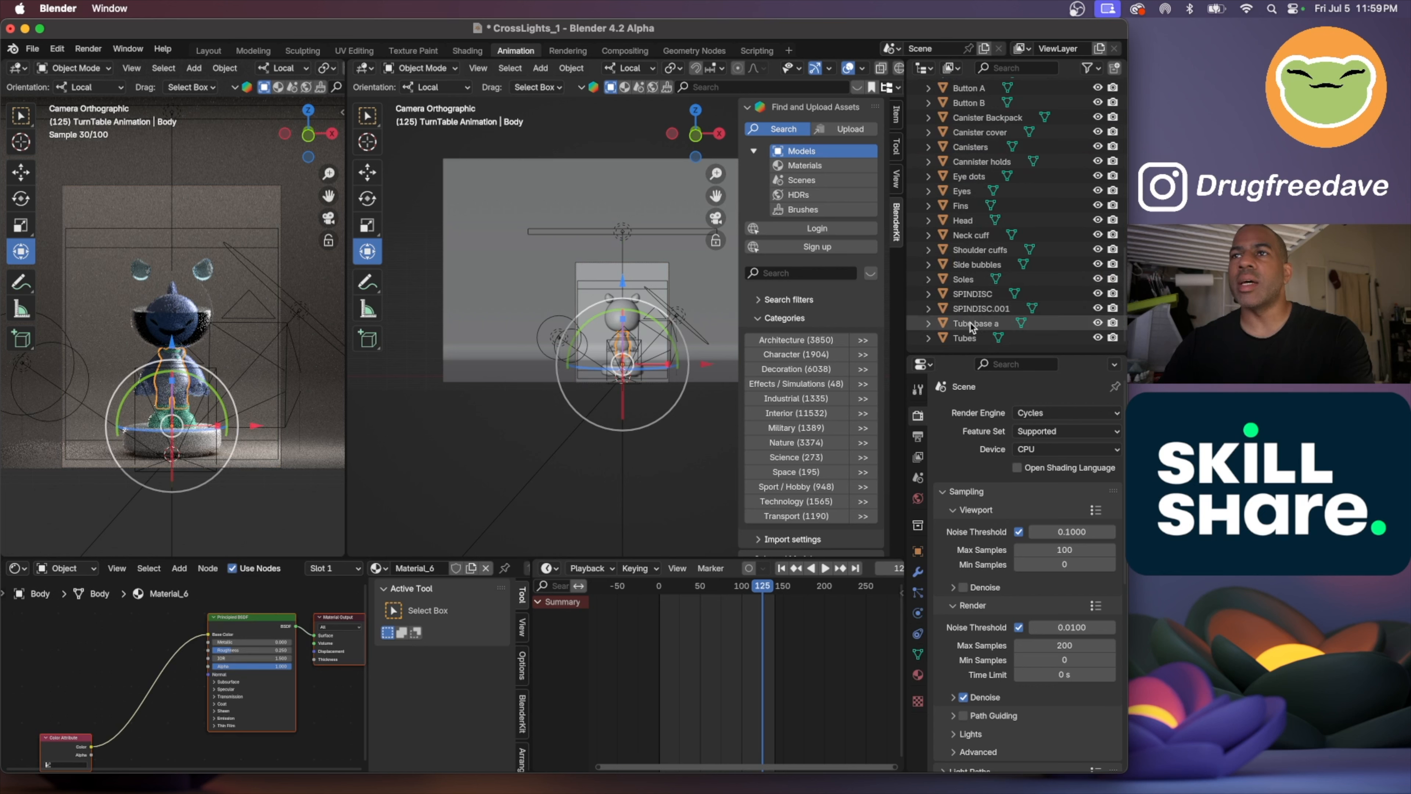
key("a")
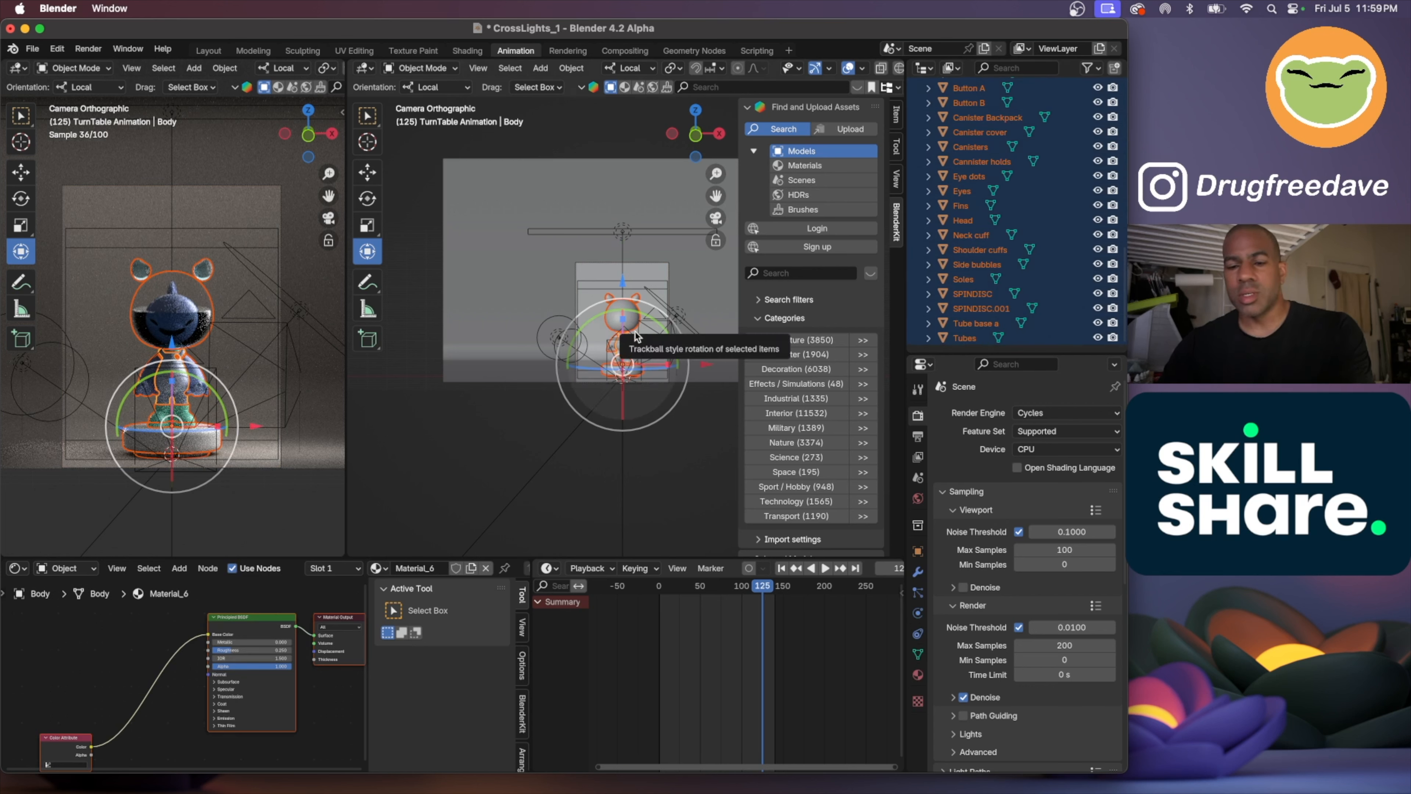
key("s")
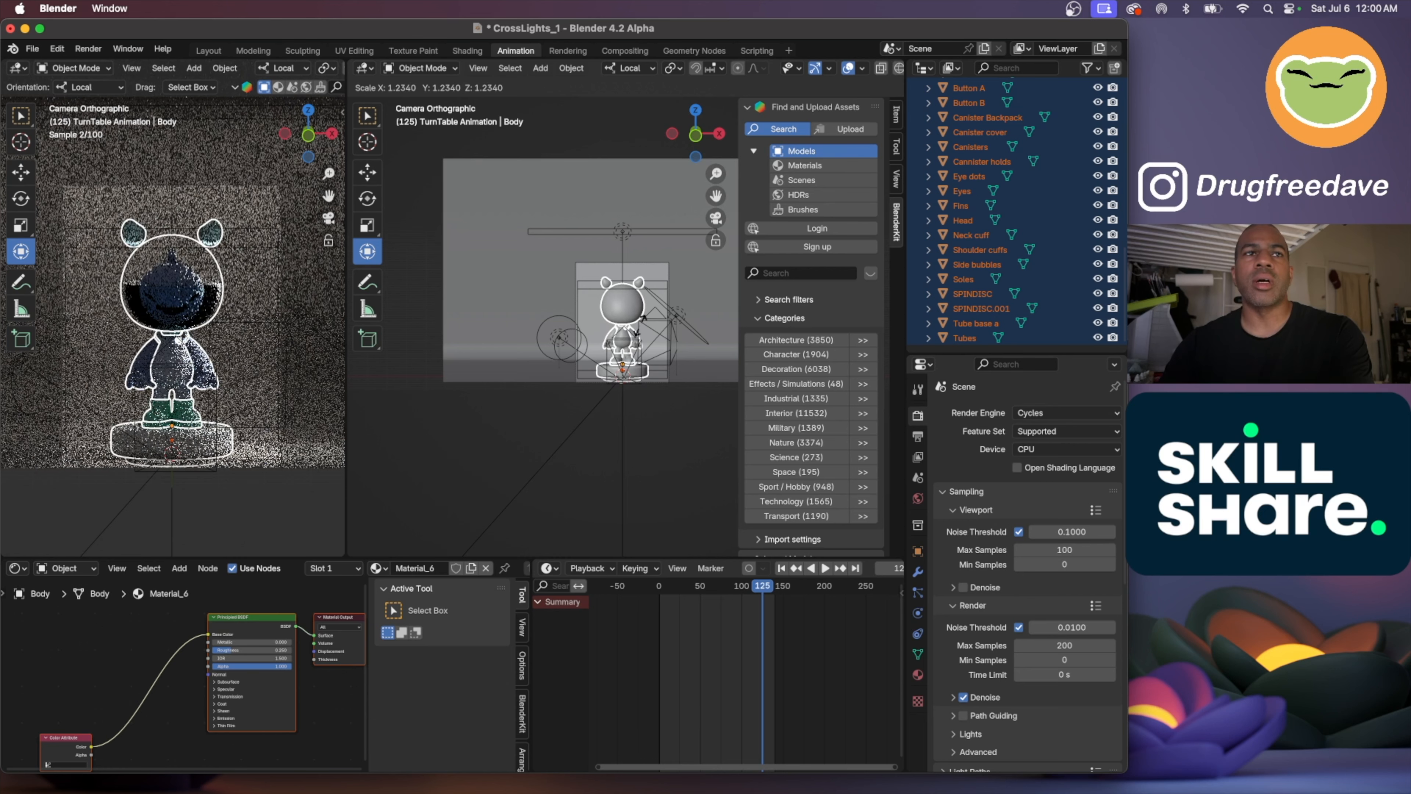
left_click(643, 331)
Move the enlarged character and discs vertically so the base rests on the backdrop floor, checking from the front view, and clear the selection
key("g")
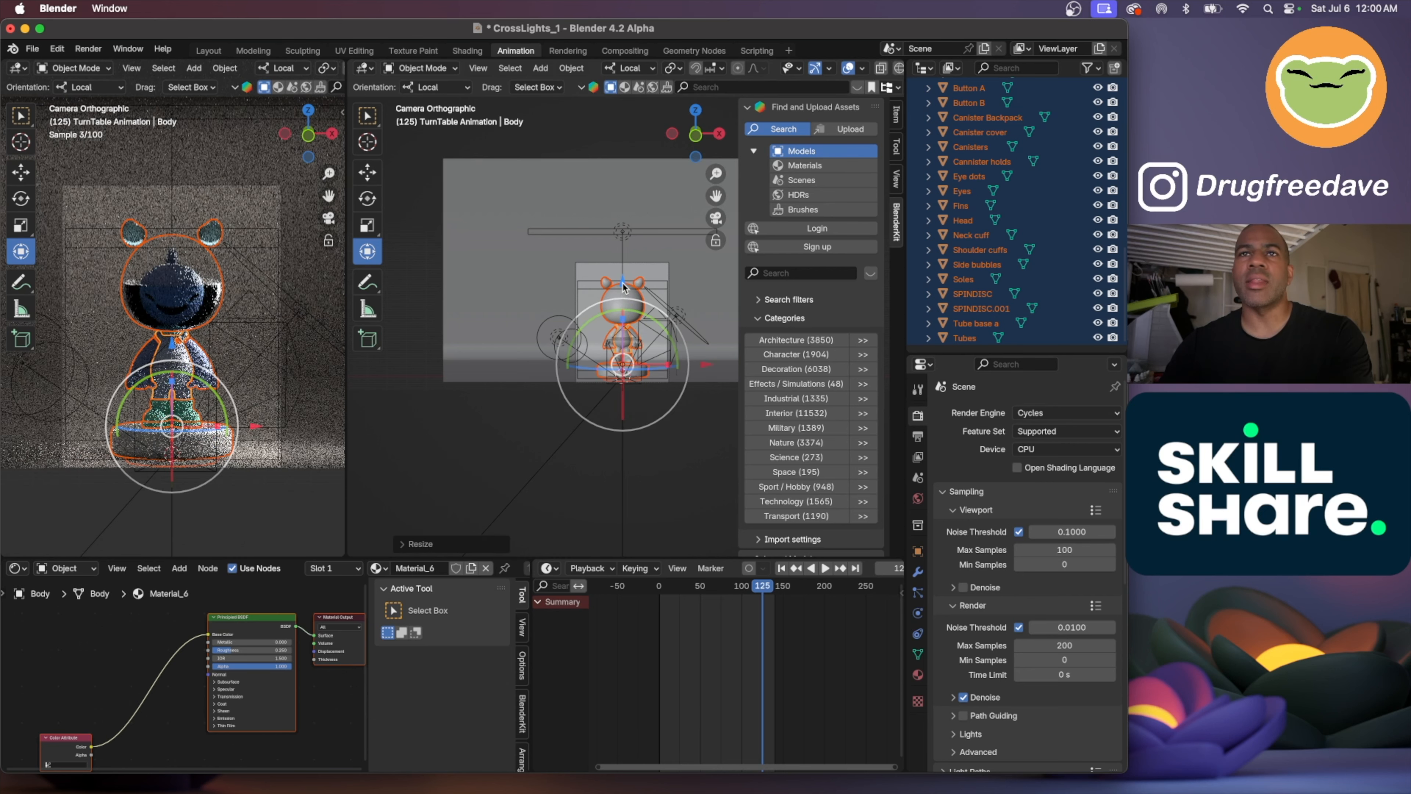
key("z")
left_click_drag(622, 279, 622, 278)
key("KP_1")
scroll(622, 334, "up", 5)
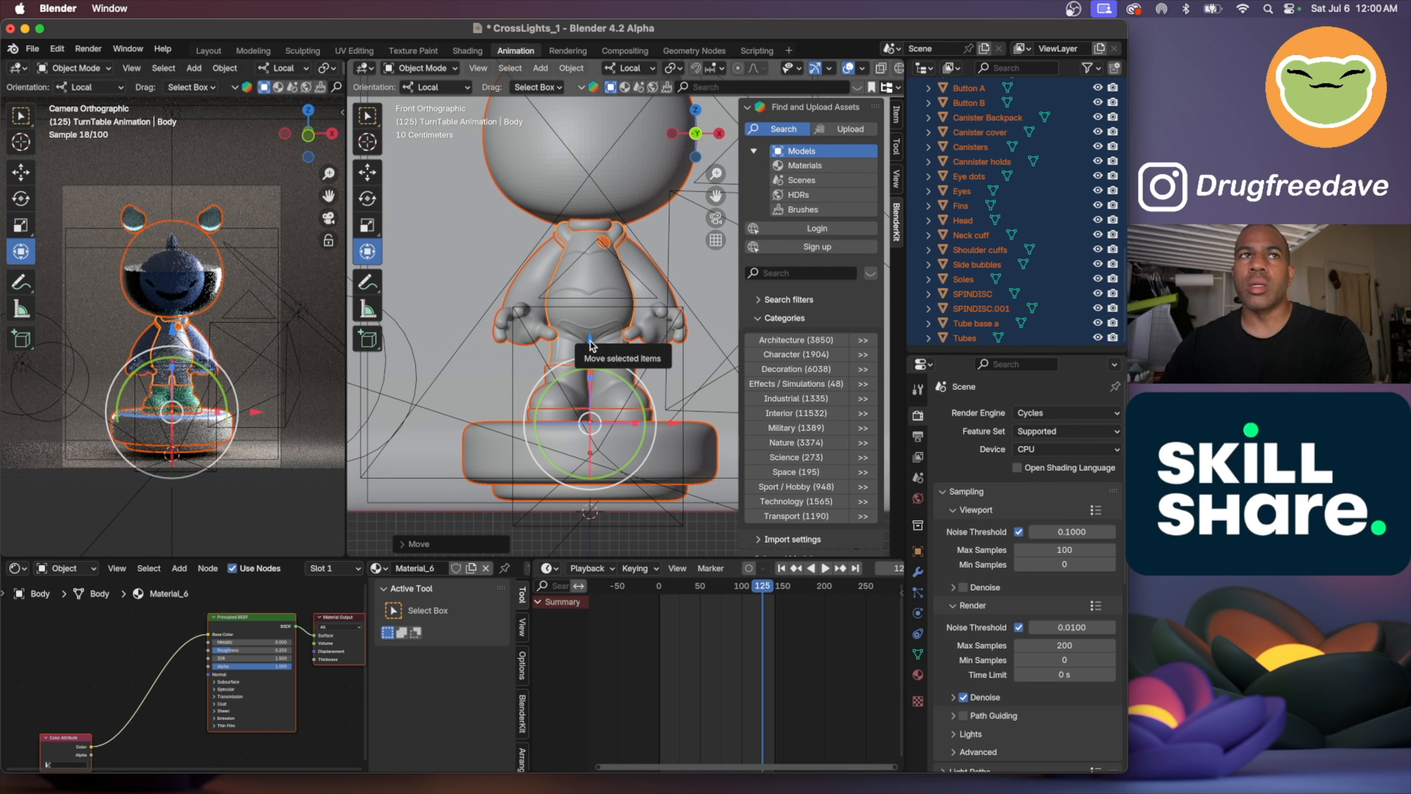
left_click_drag(590, 342, 591, 357)
left_click(486, 520)
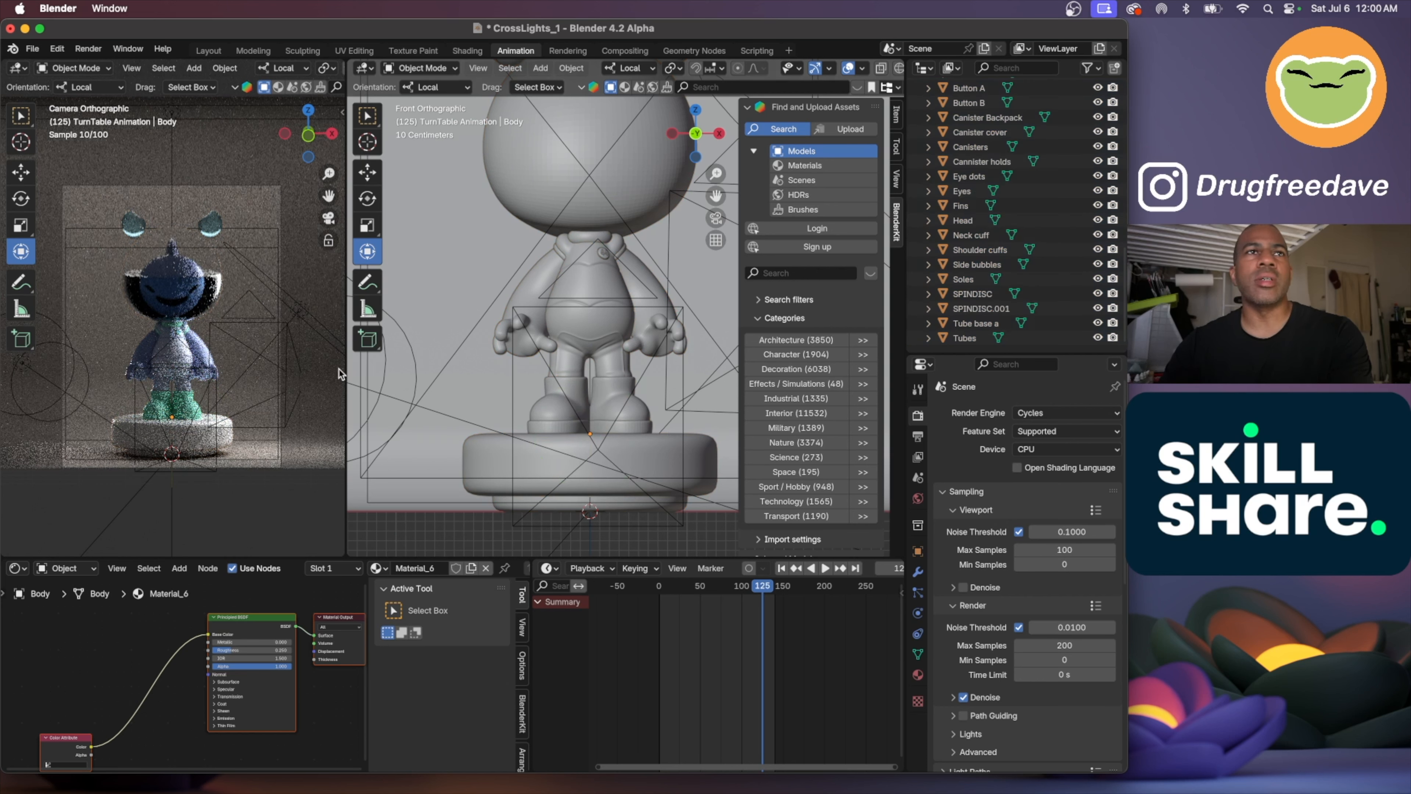
Undo the vertical moves and the scaling of the character and its disc base
scroll(537, 239, "down", 8)
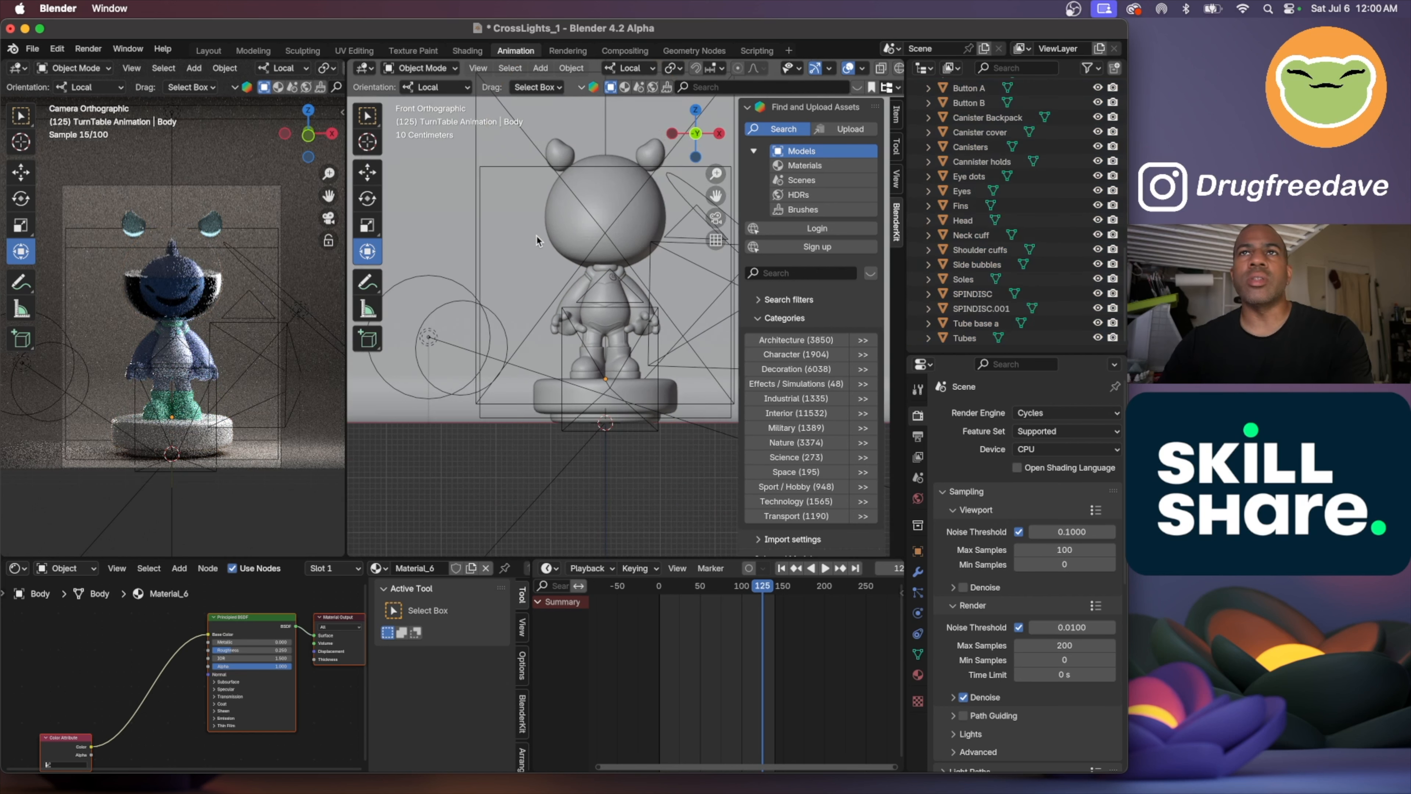
scroll(536, 240, "right", 5, "shift")
scroll(537, 239, "right", 2)
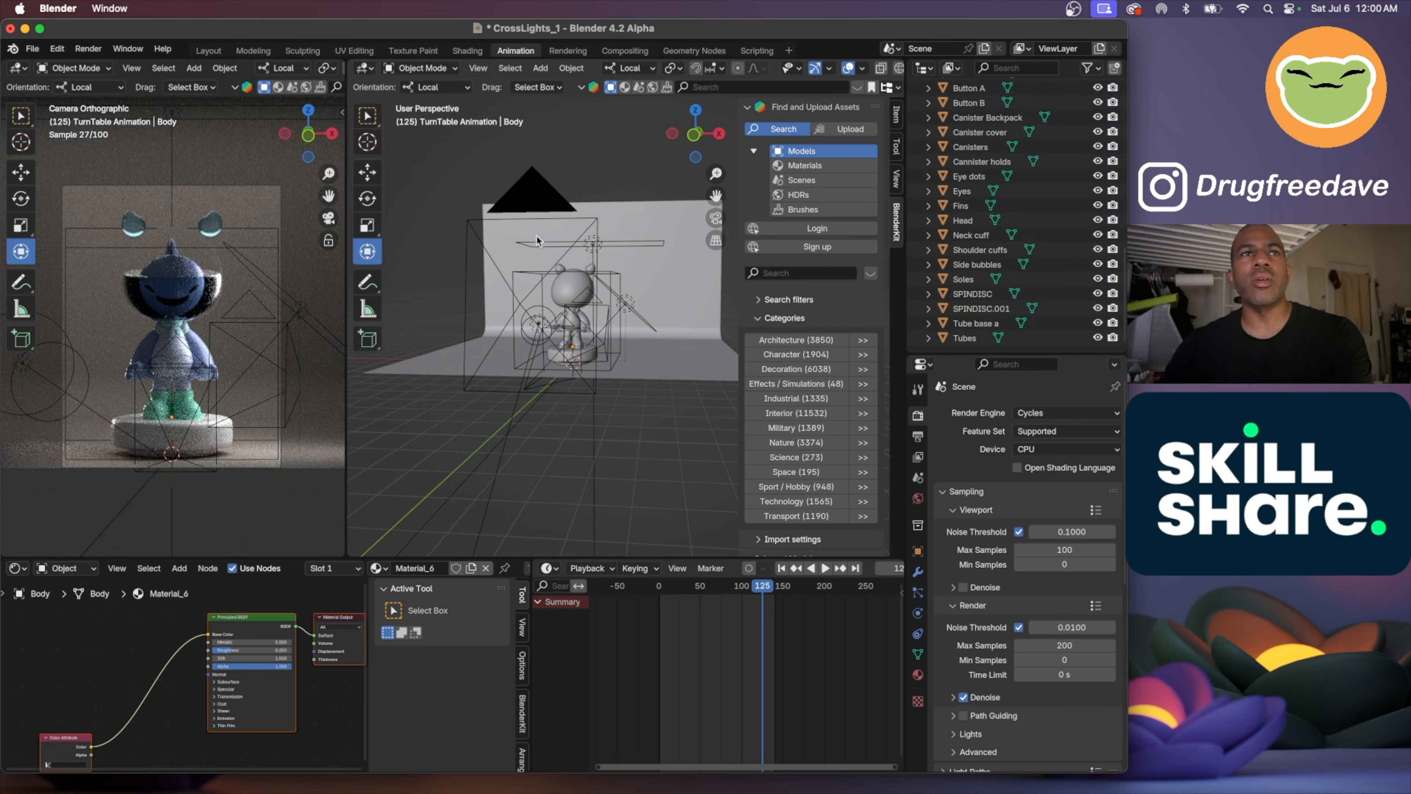
key("a")
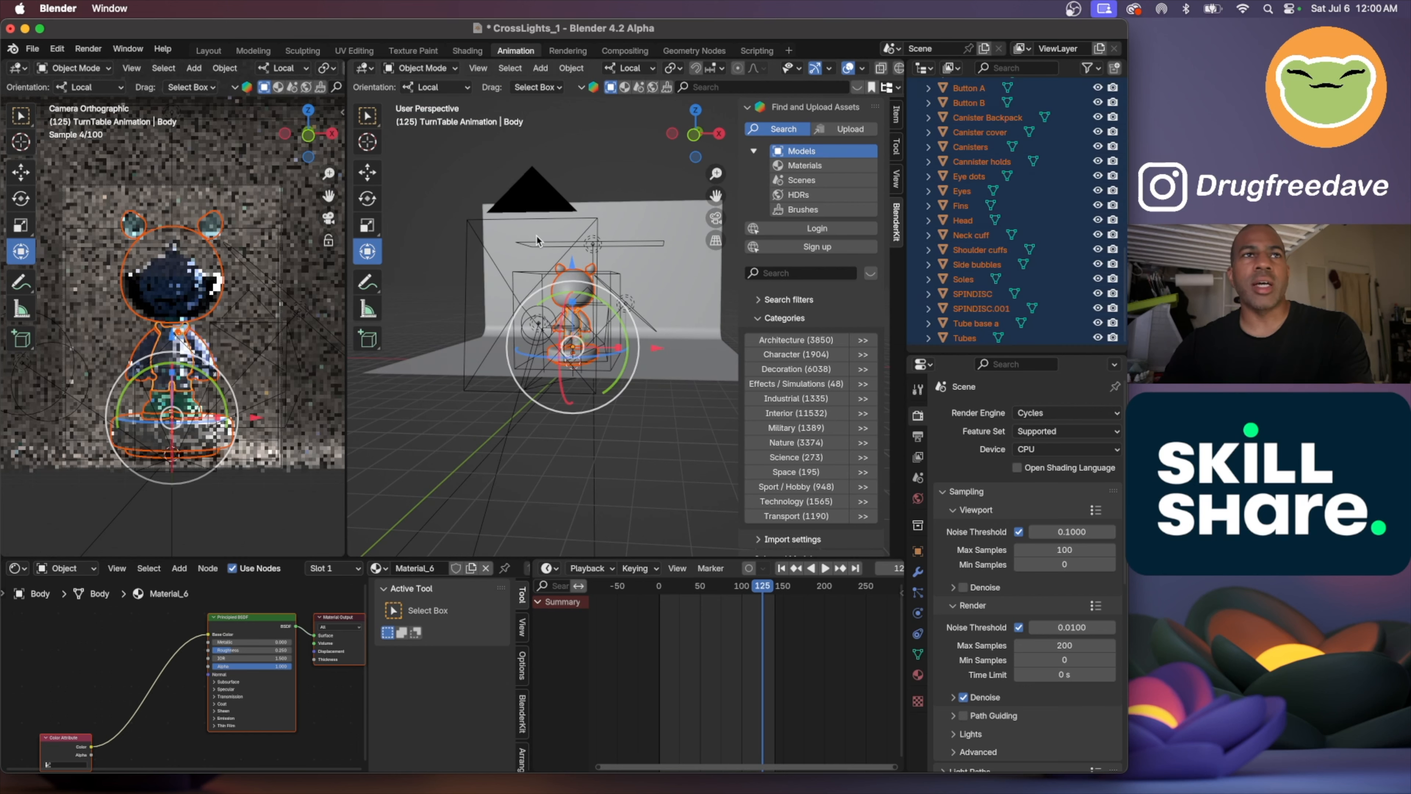
key("super+z")
key("super+z")
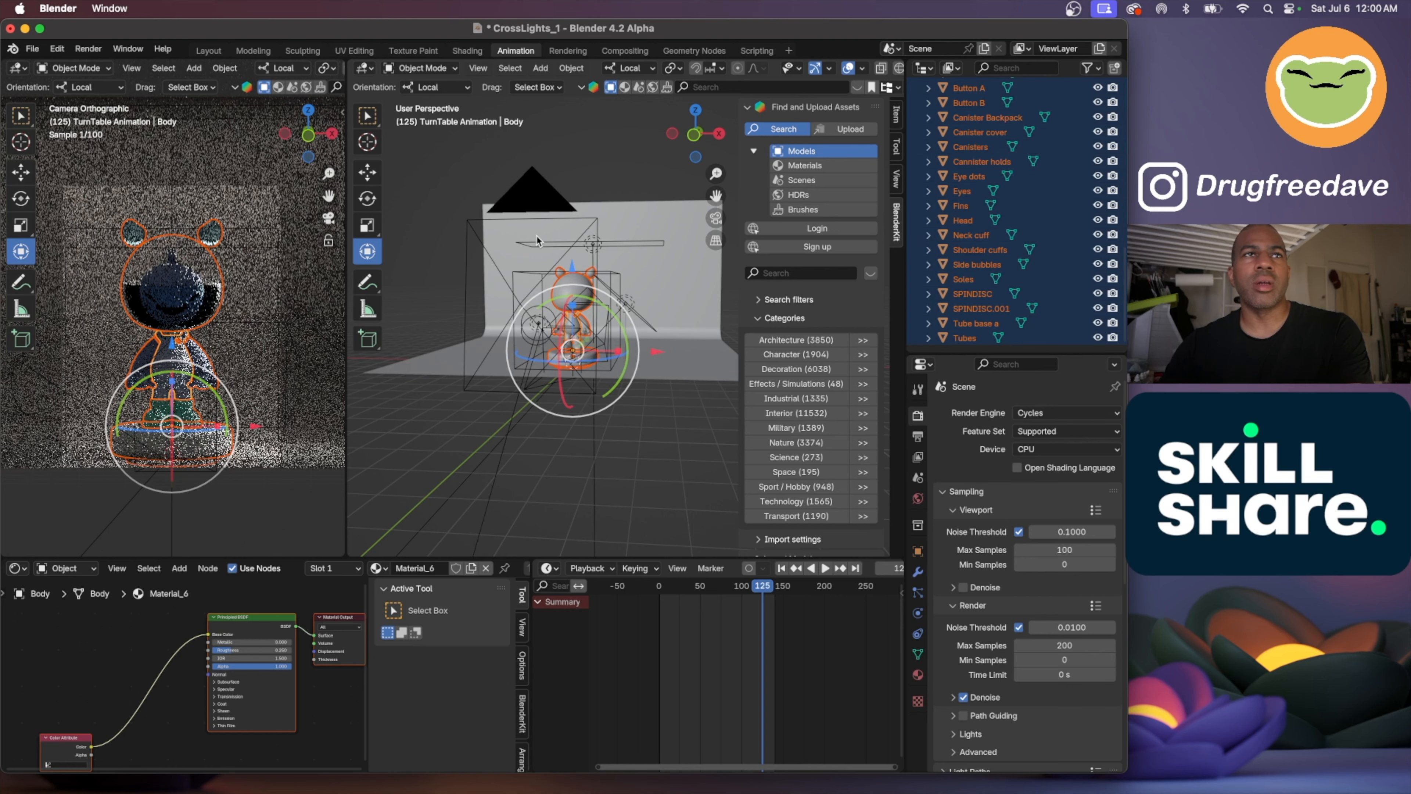
key("super+z")
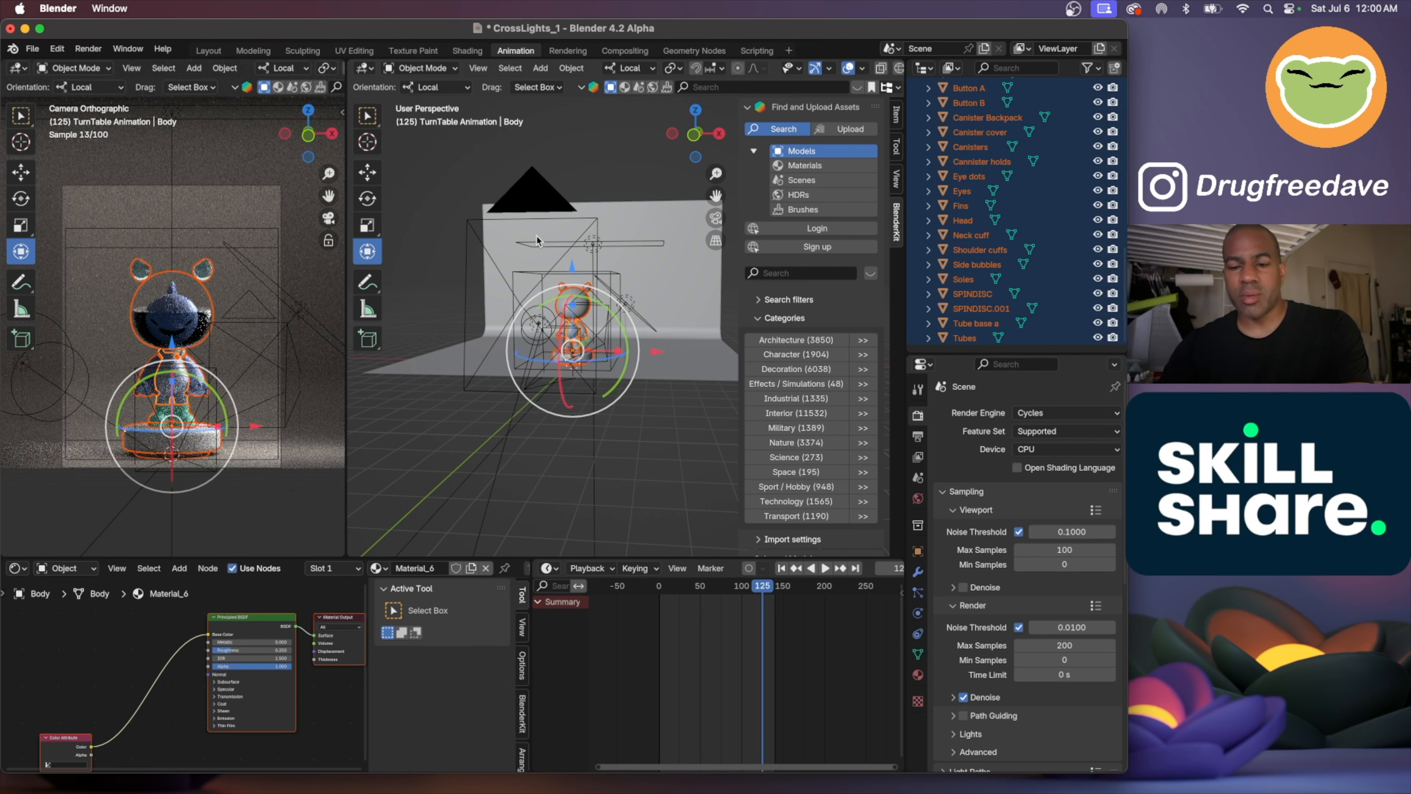
key("super+z")
key("super+shift+z")
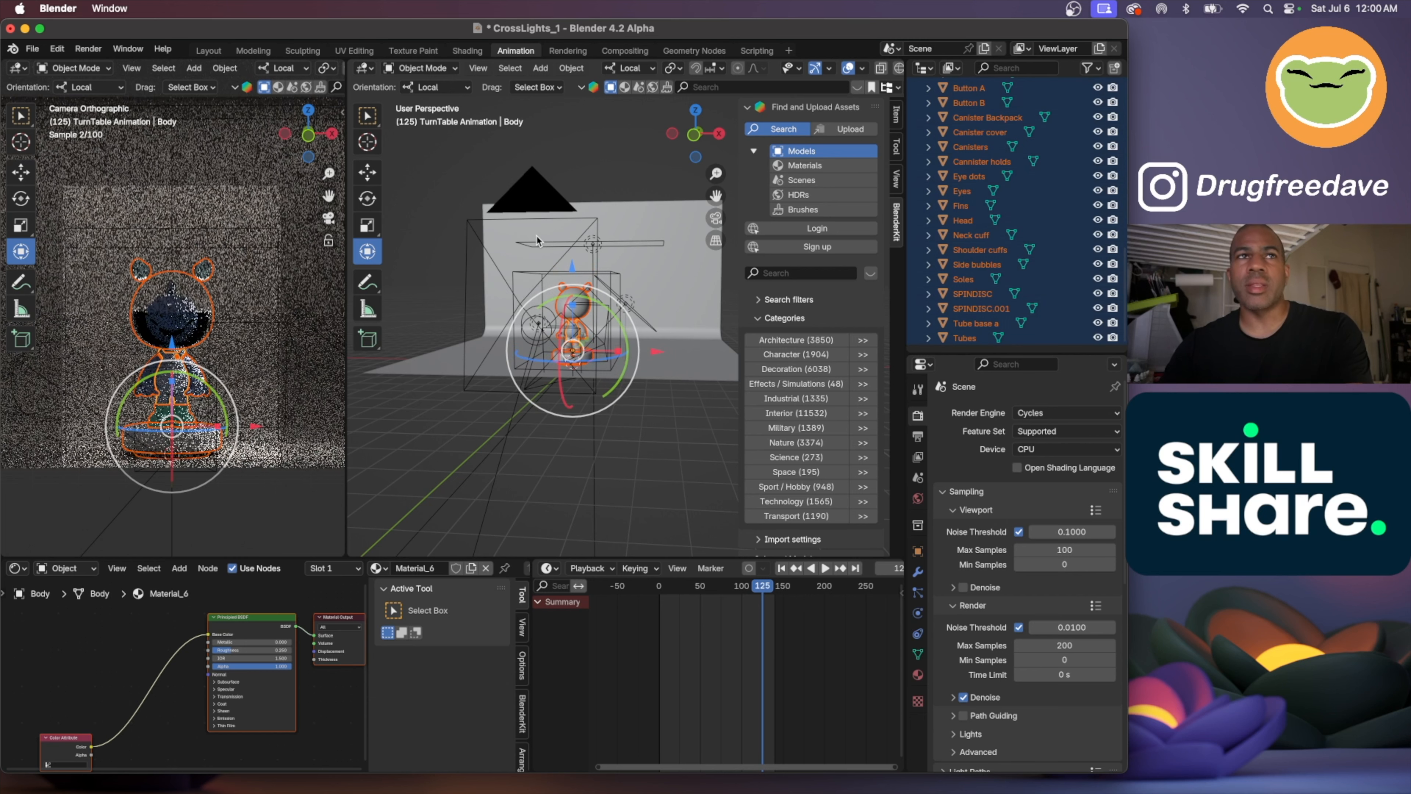
Set Camera B (Ortho)'s orthographic scale to 3.914 and lower the camera to recentre the character in its frame
left_click(689, 382)
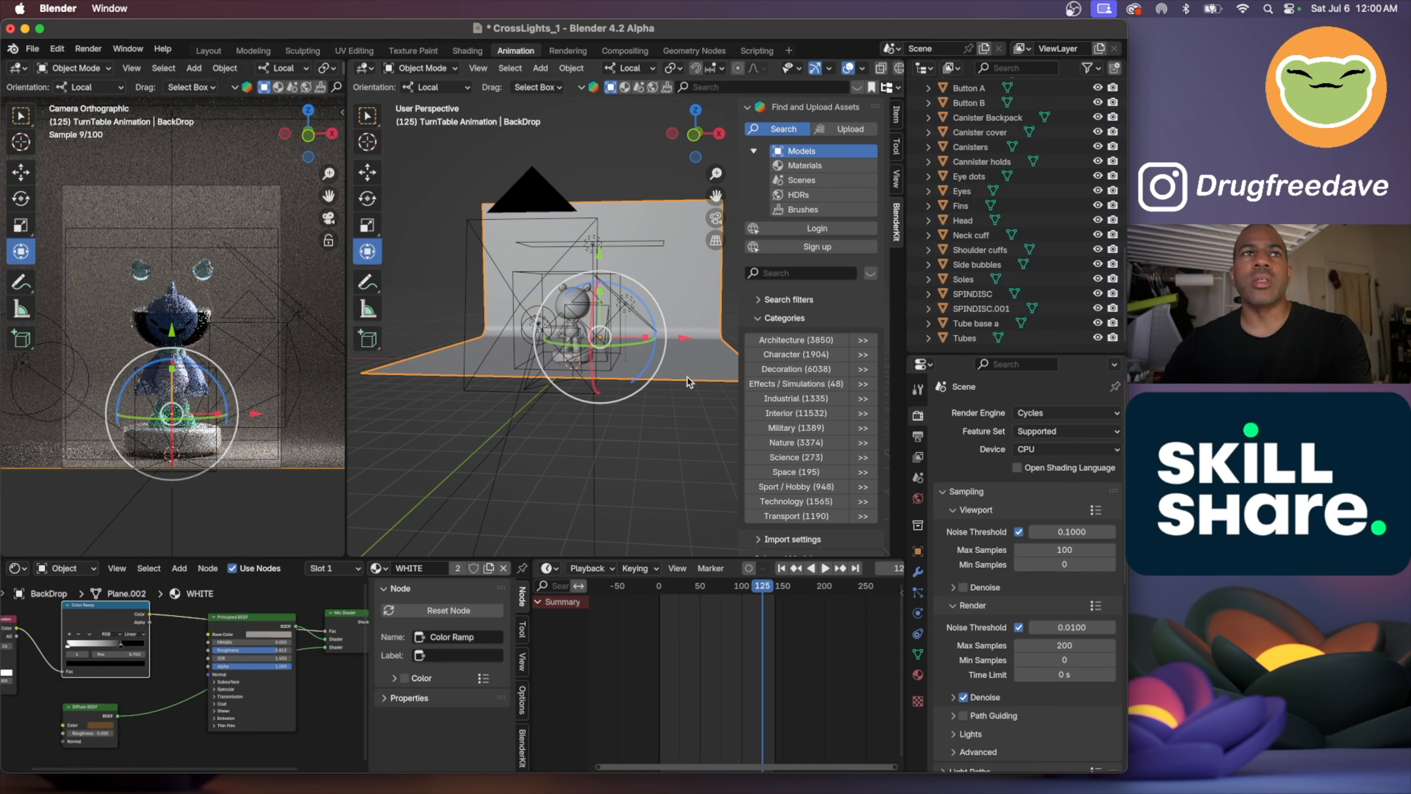
left_click(530, 205)
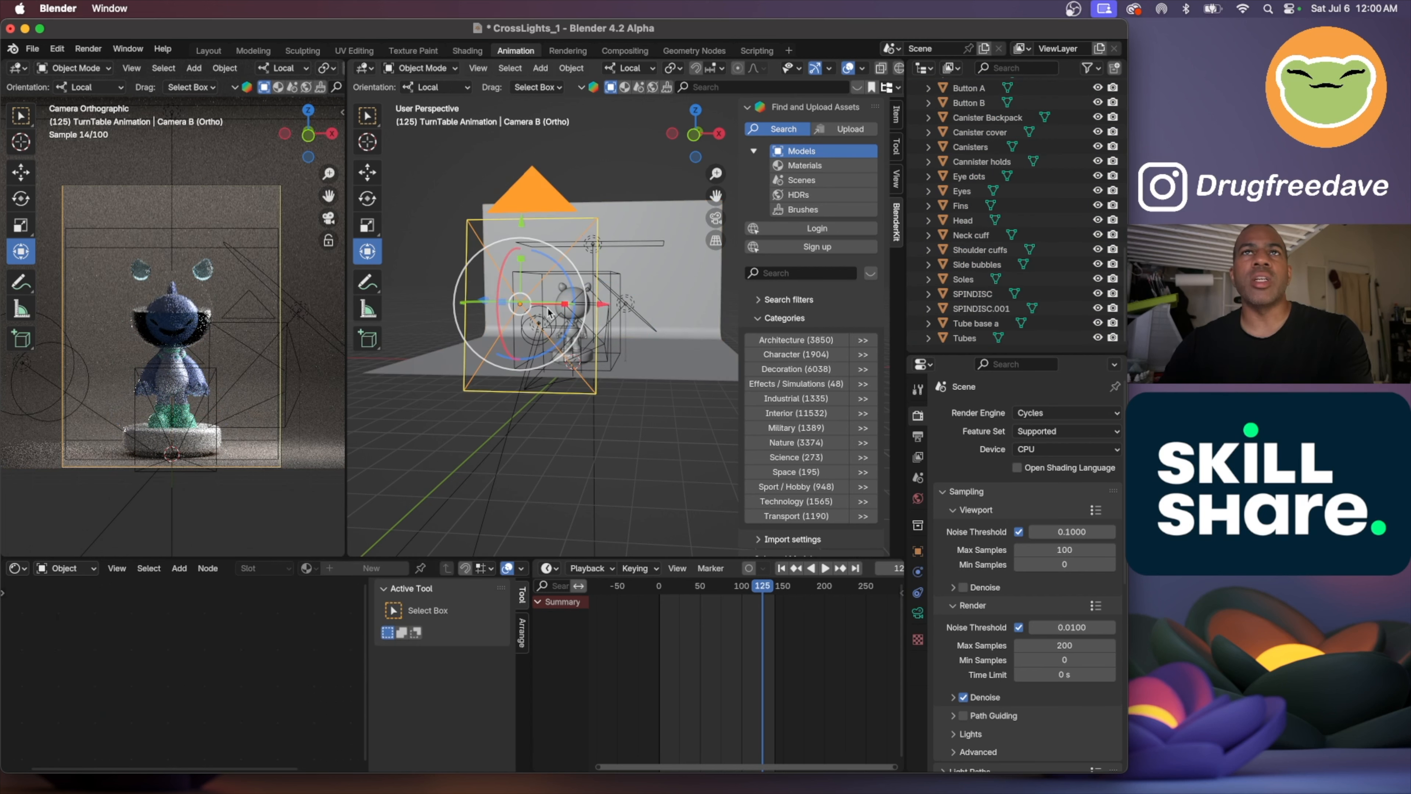
middle_click_drag(617, 318, 533, 323)
left_click(918, 613)
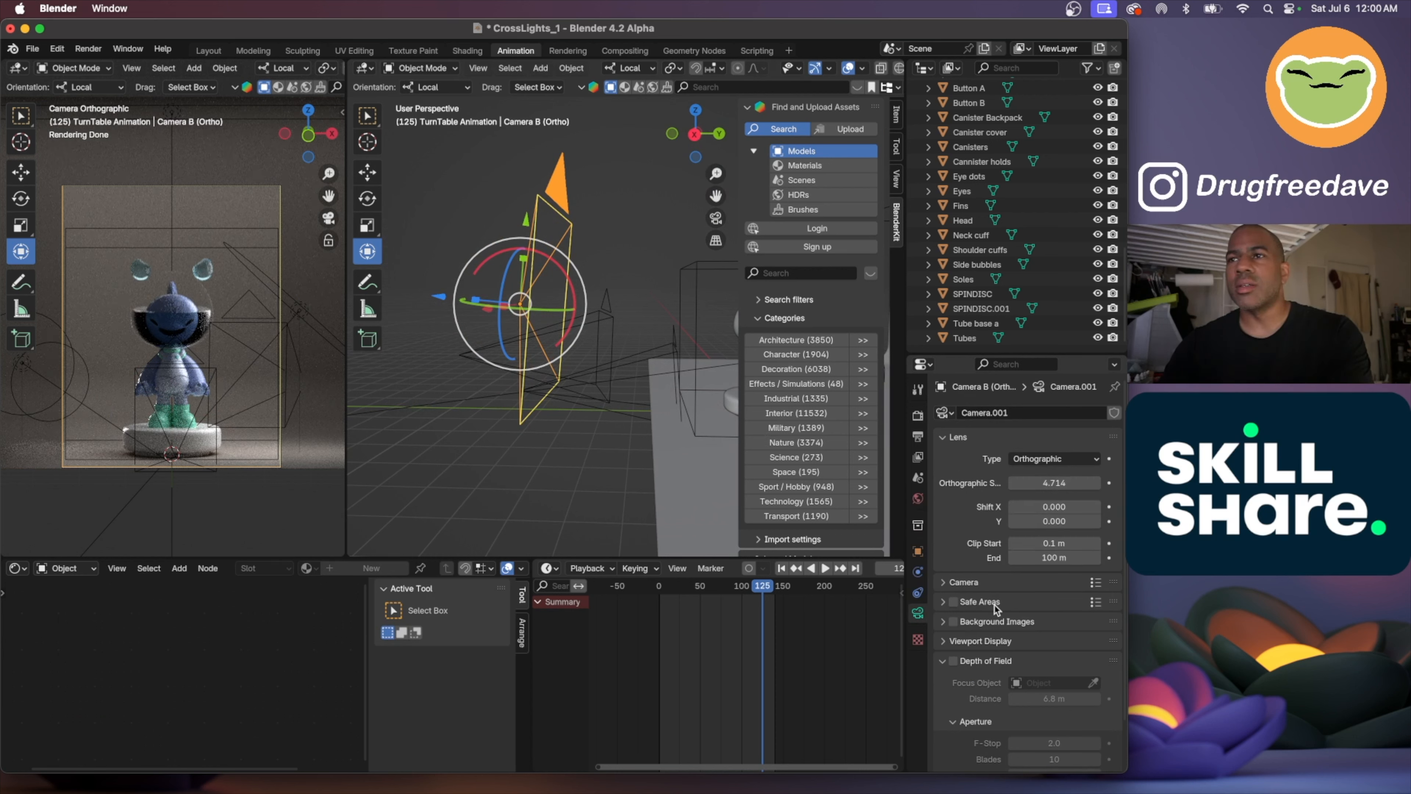
scroll(994, 607, "down", 2)
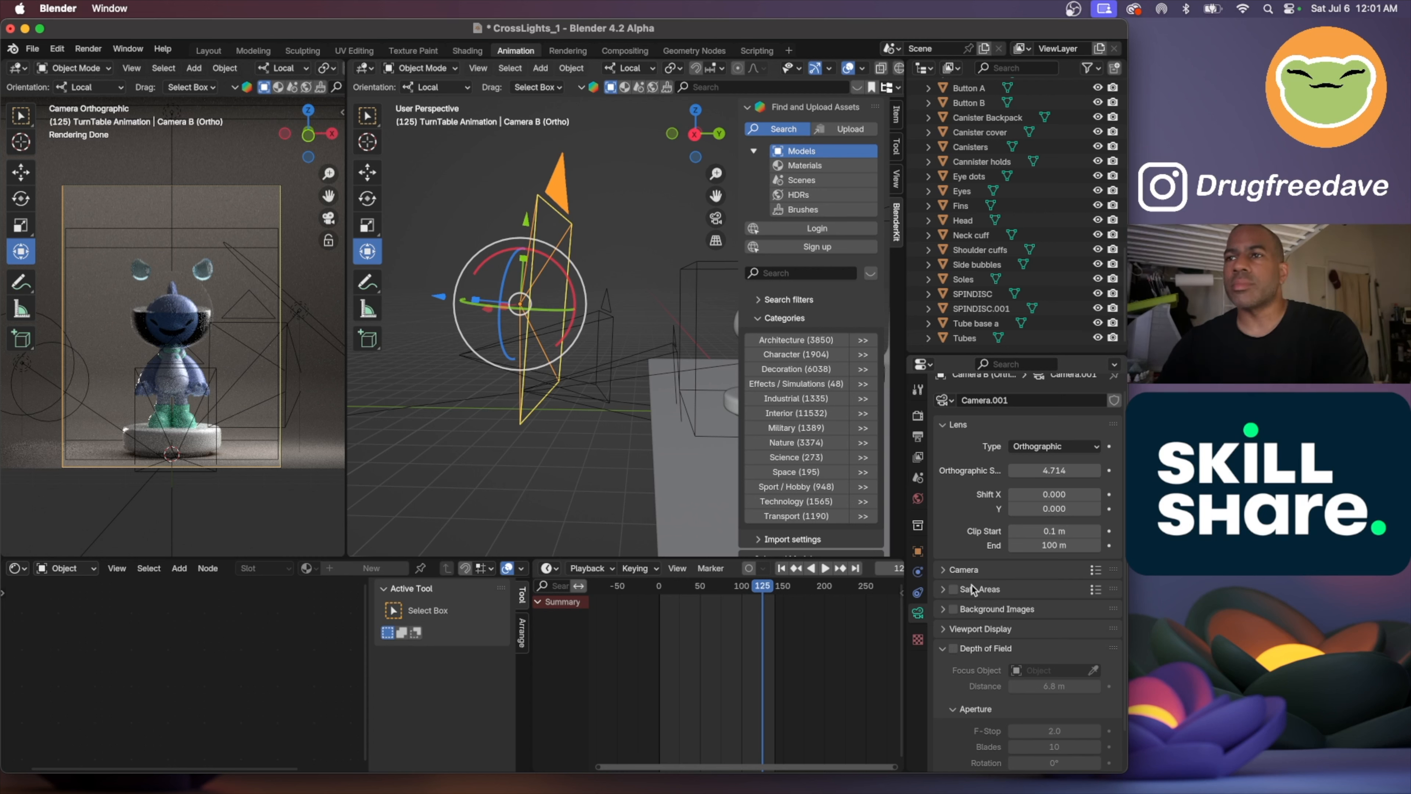
scroll(984, 611, "up", 1)
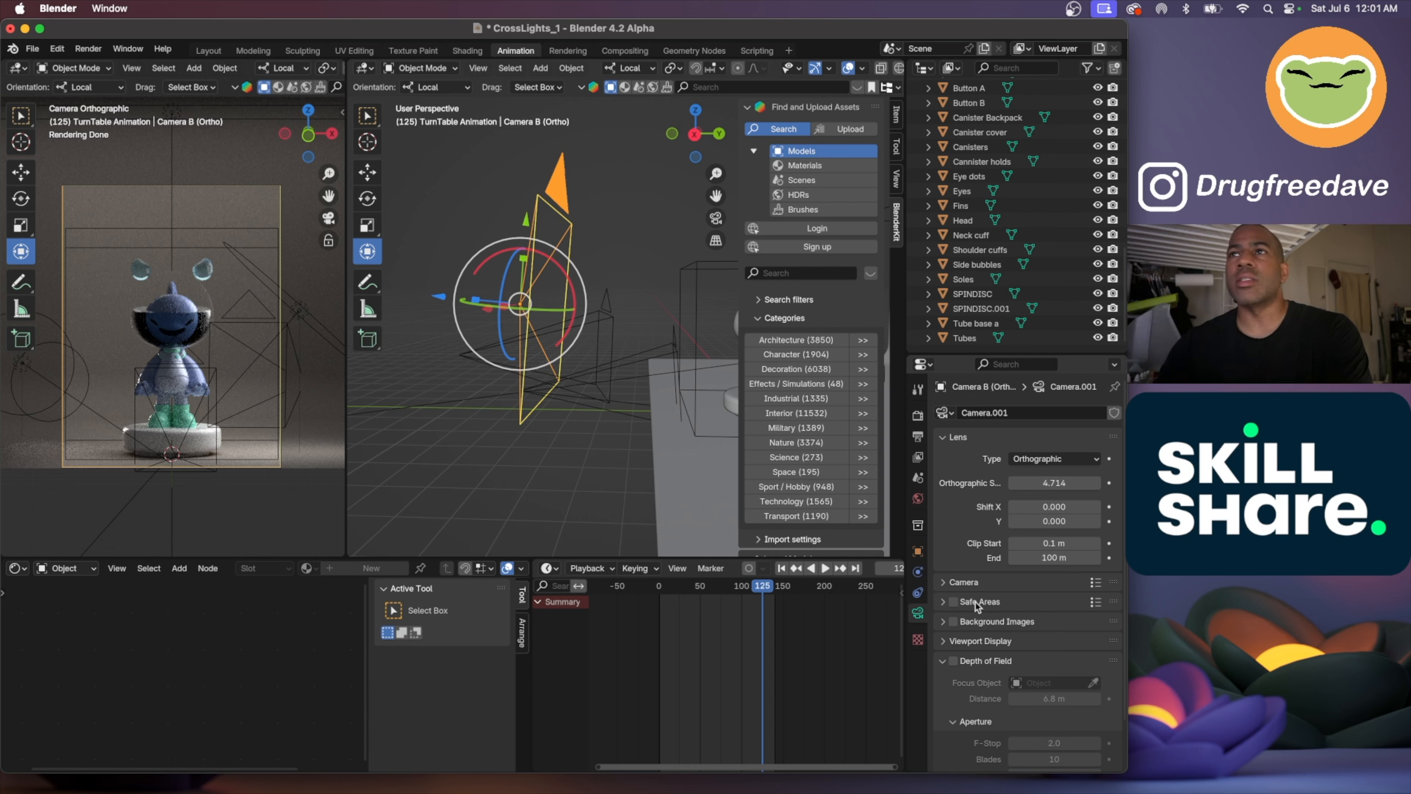
scroll(1055, 139, "up", 8)
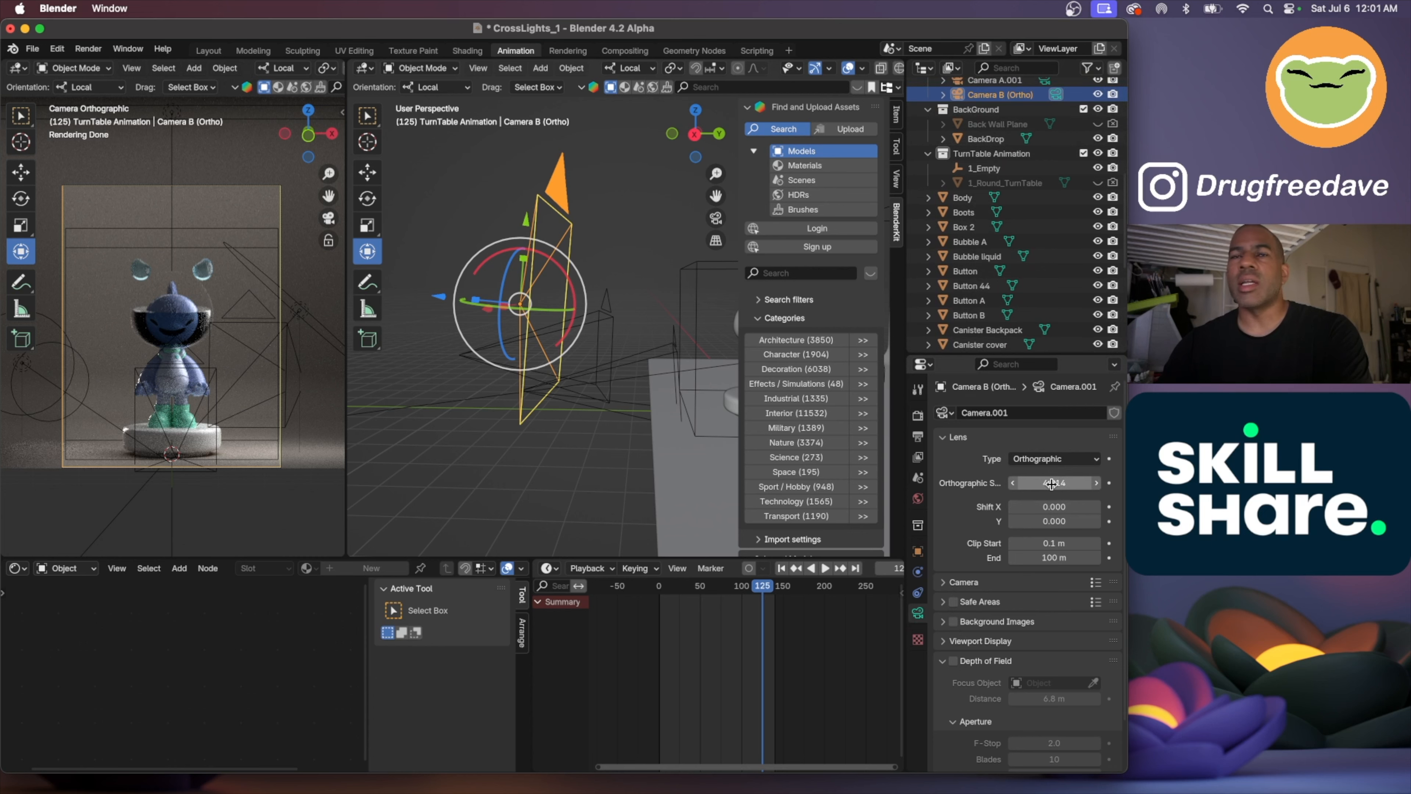
left_click_drag(1052, 484, 1022, 484)
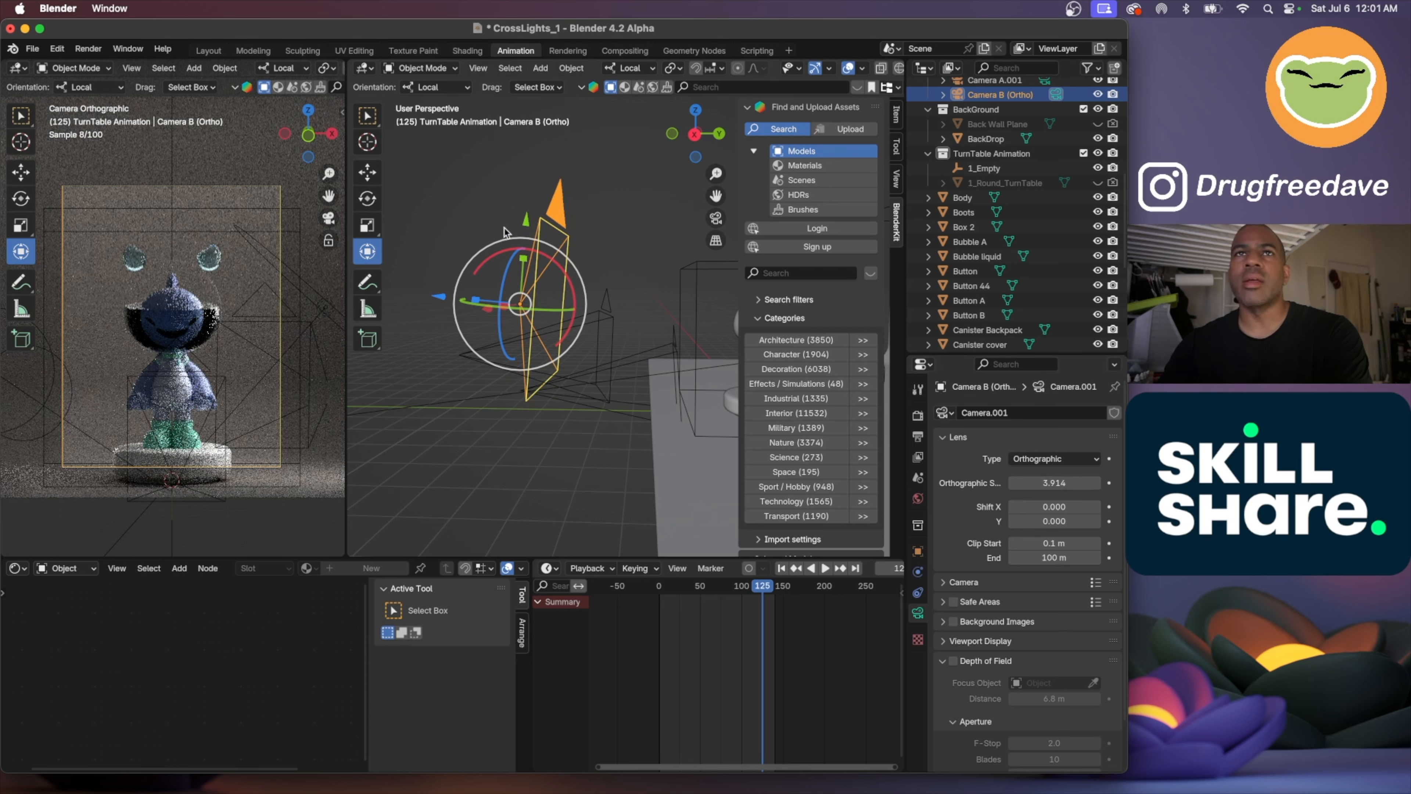
left_click_drag(525, 221, 528, 240)
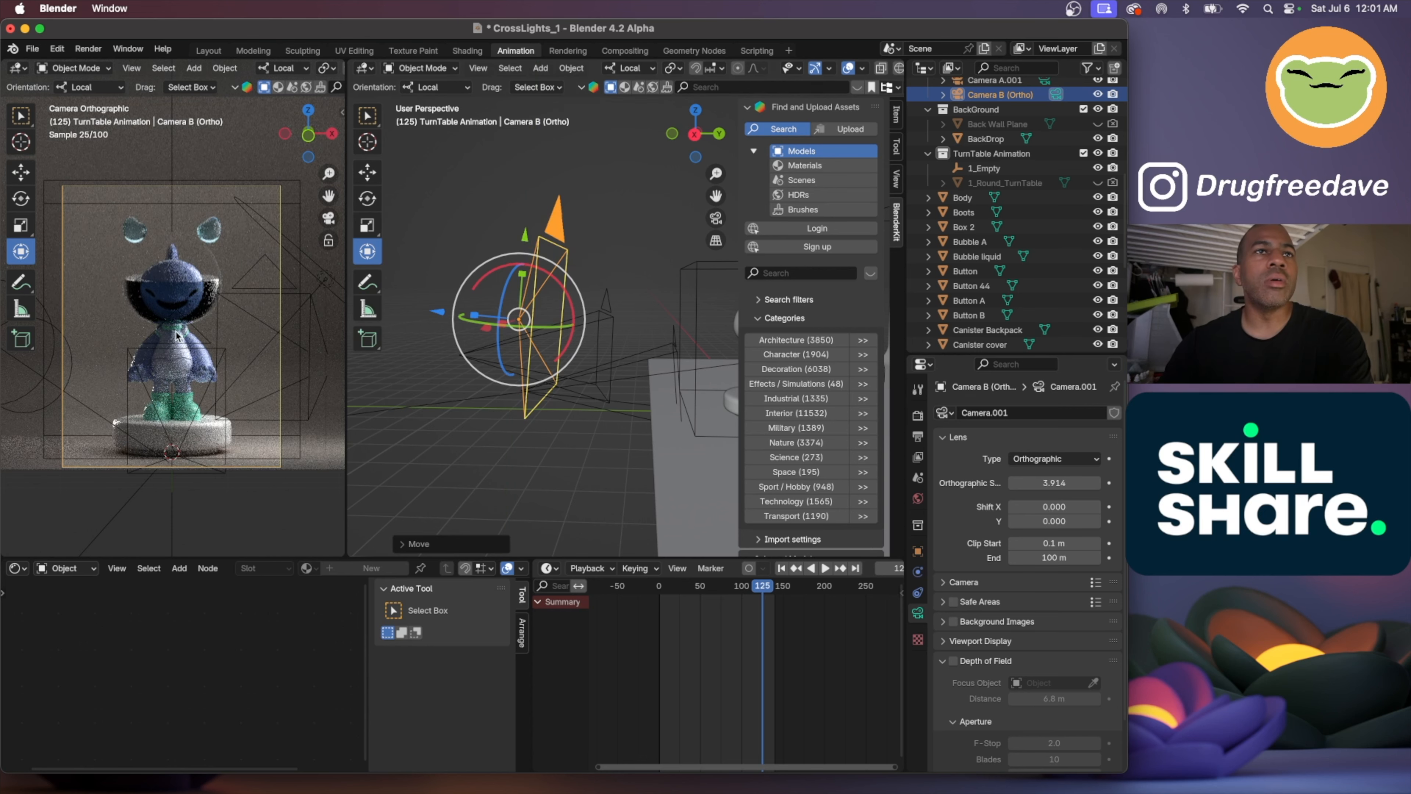
Hide the remaining visible lights in the Lights collection, Back Wall, KEY_RIGHT and RIM_EDGE_LEFT, from the viewport
scroll(177, 335, "up", 8)
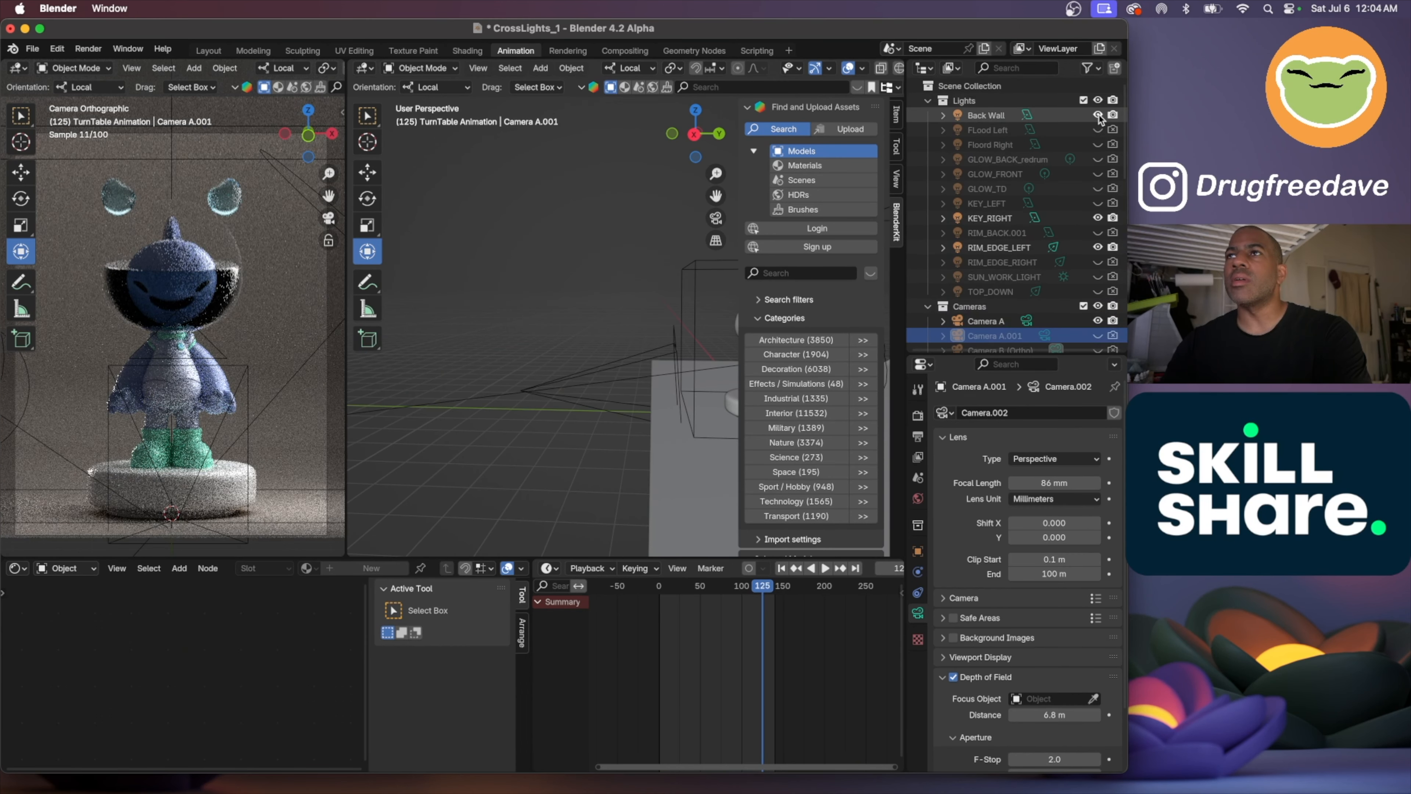
left_click_drag(1098, 116, 1099, 252)
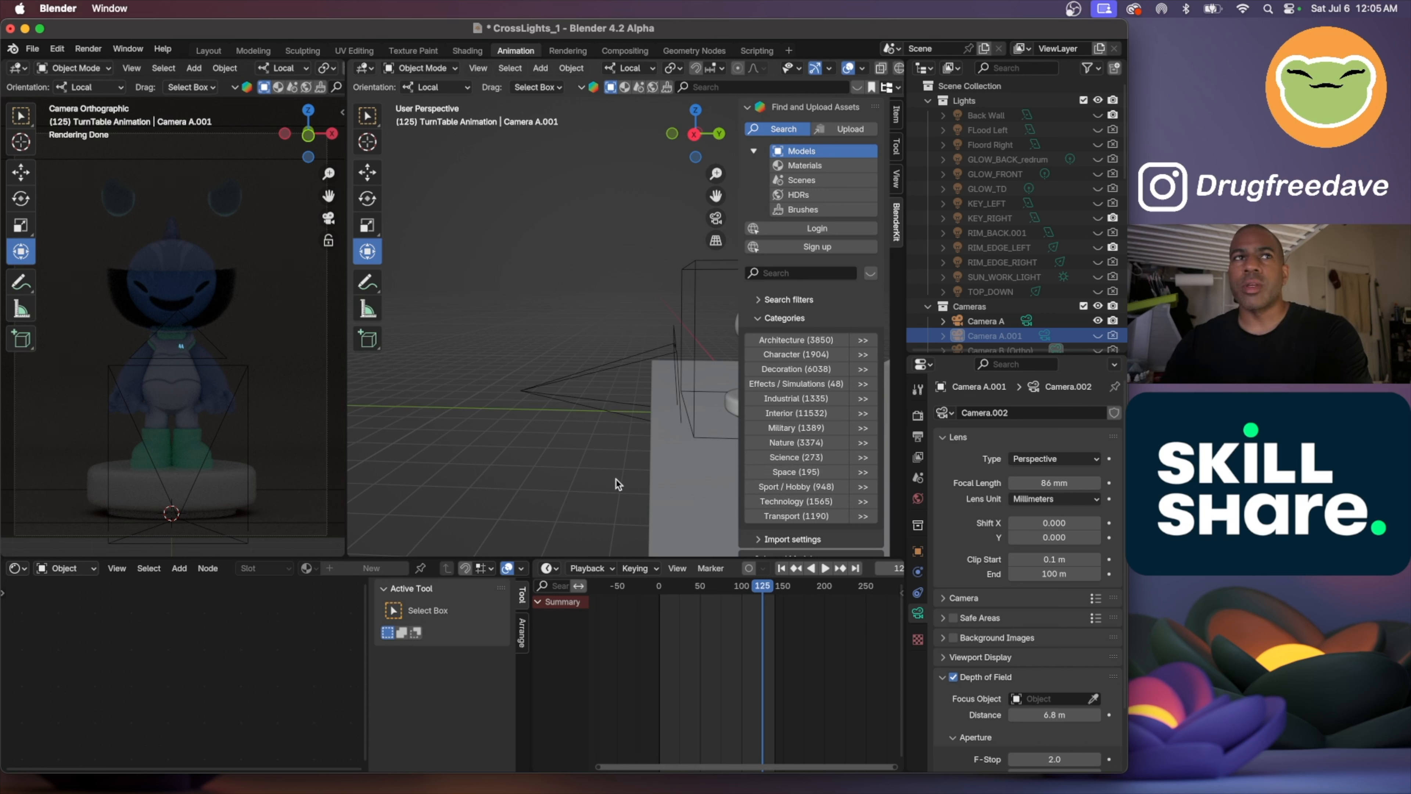
Darken the World background colour to pure black by setting its HSV value to 0.000
left_click(918, 498)
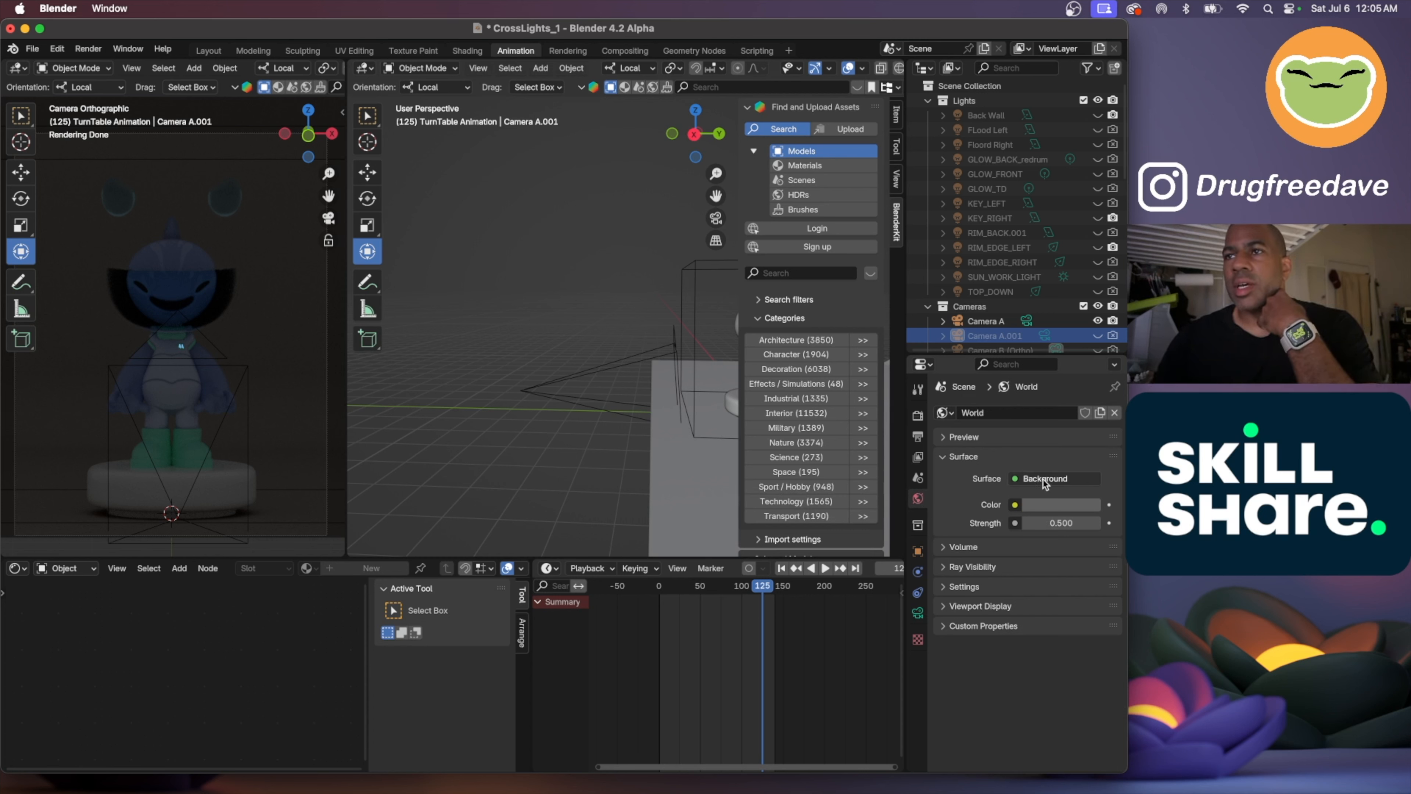
left_click(1062, 504)
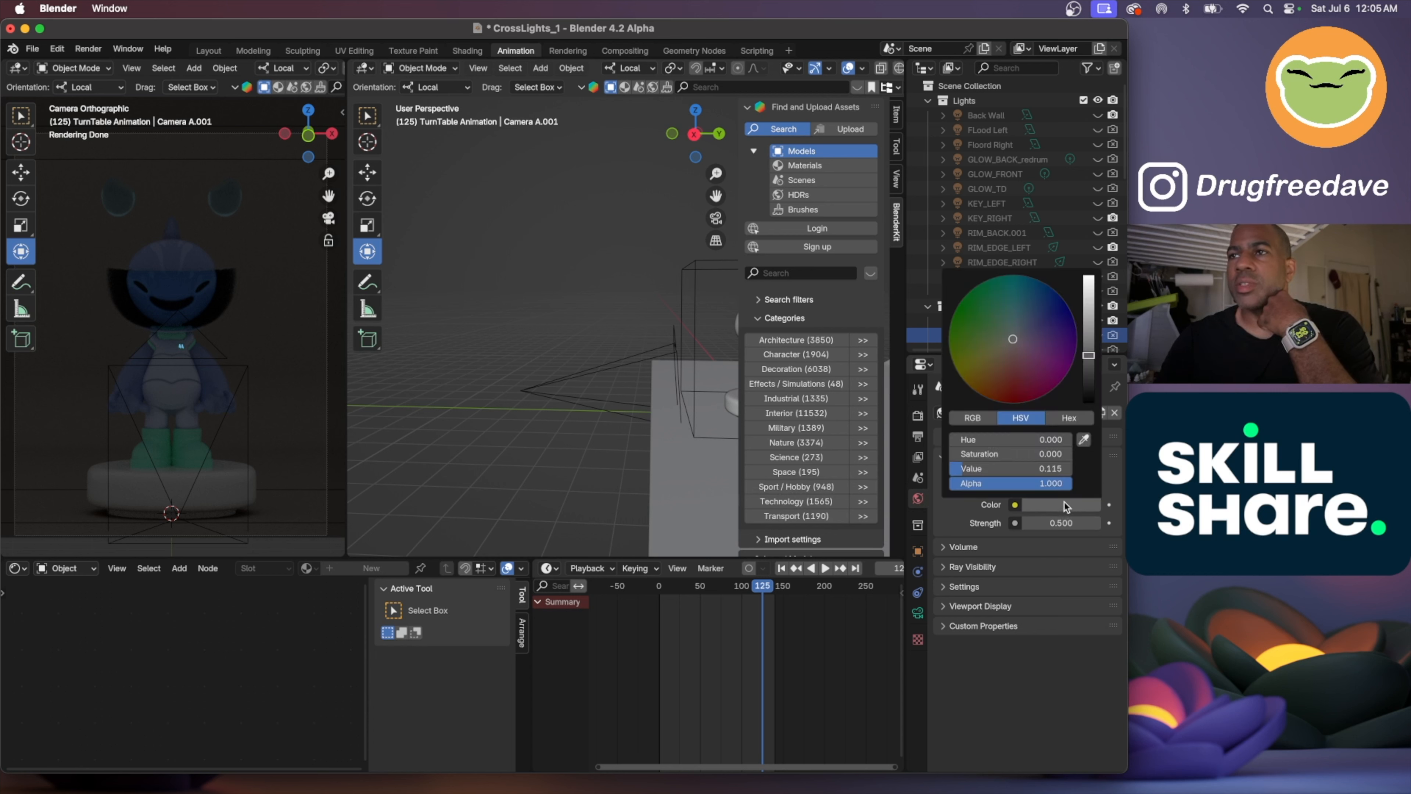
left_click_drag(1091, 365, 1092, 404)
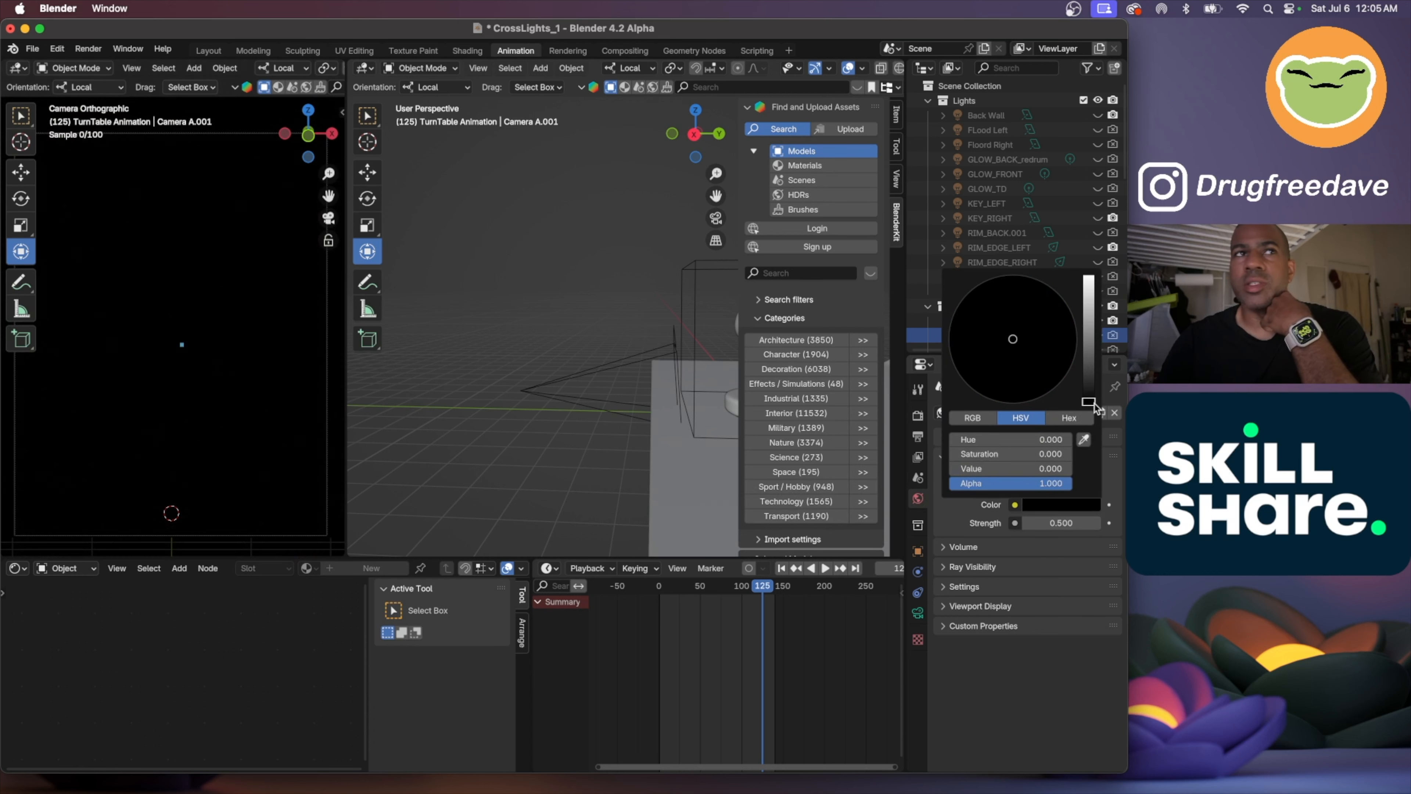
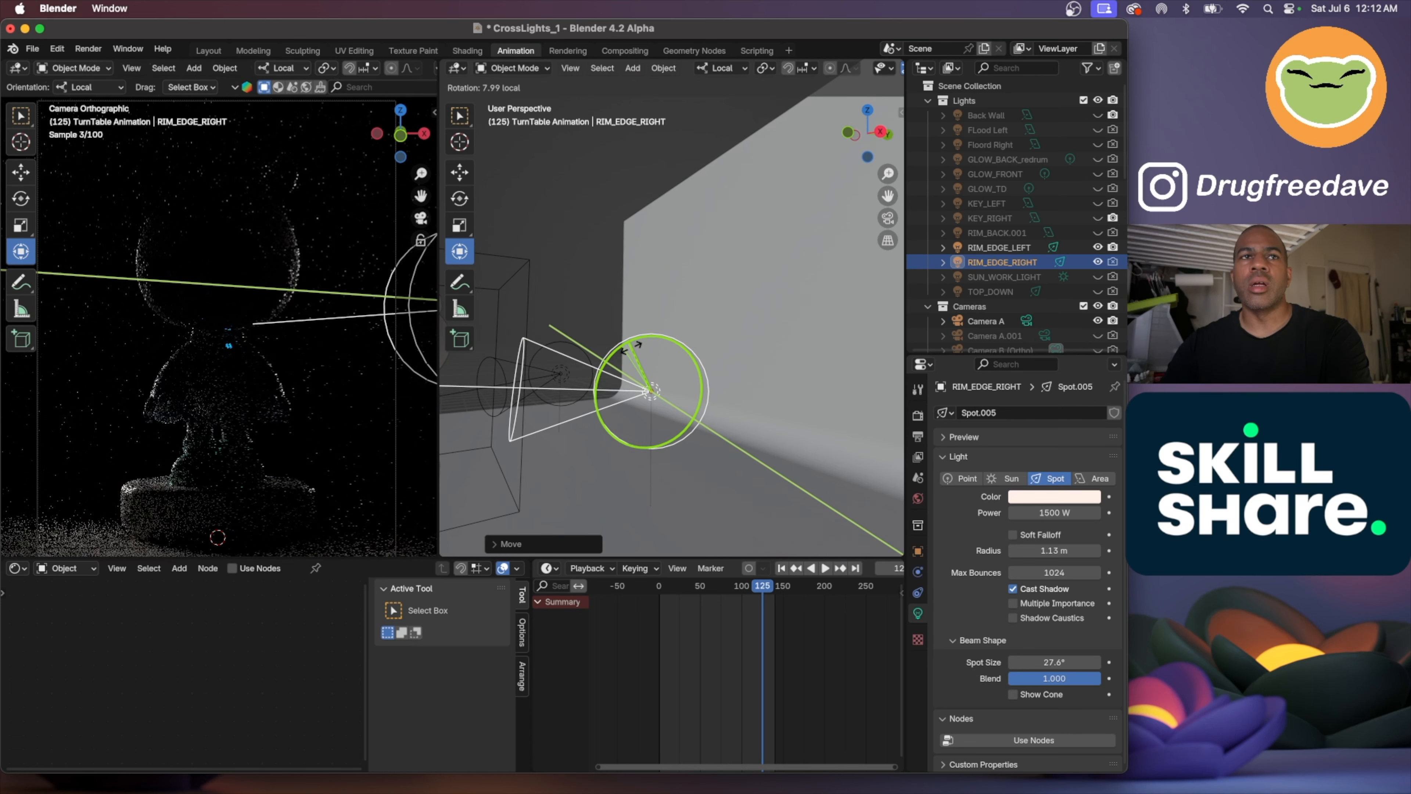
Rotate the RIM_EDGE_RIGHT spot light about its local axis by about 8 degrees
left_click(630, 346)
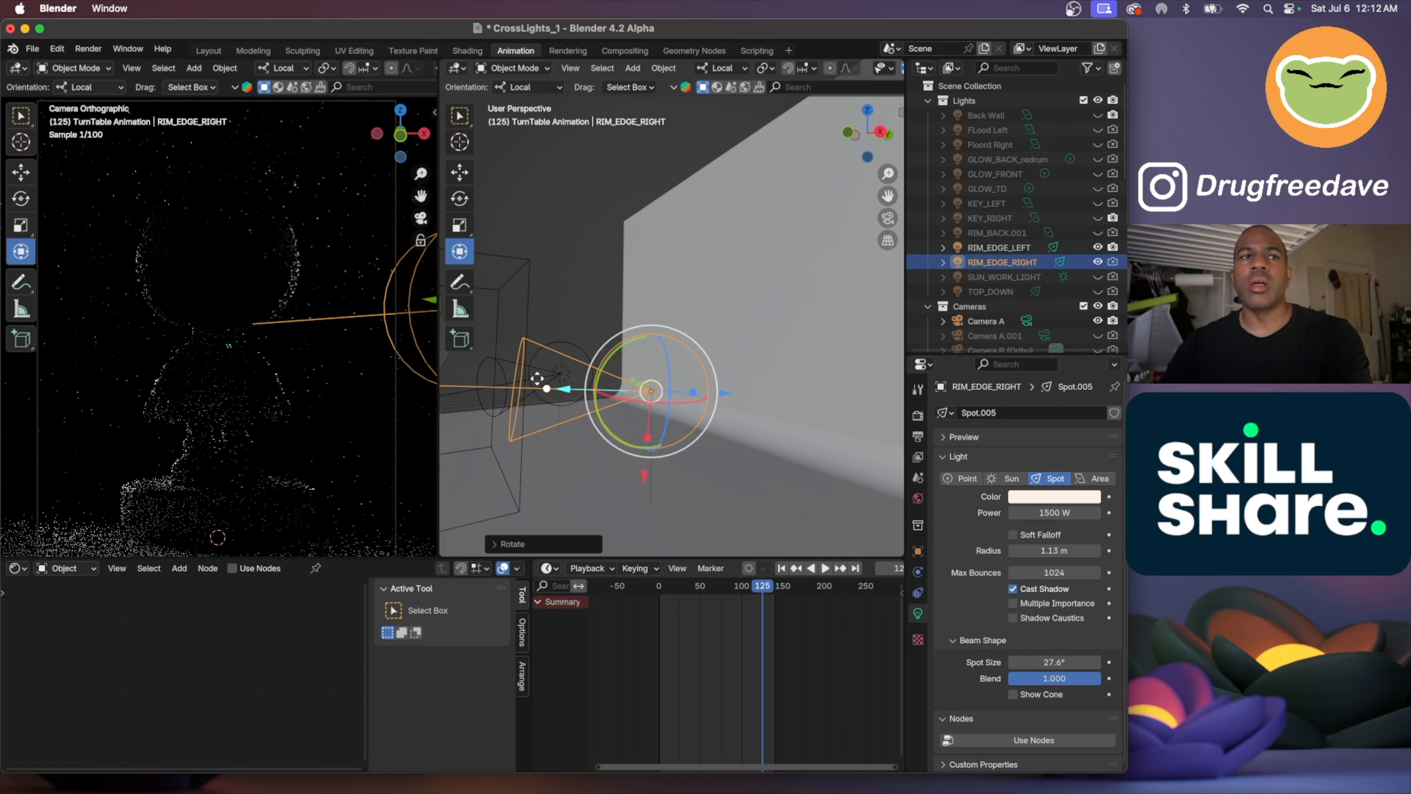
middle_click_drag(630, 346, 538, 378)
scroll(537, 379, "left", 10)
scroll(539, 383, "down", 10)
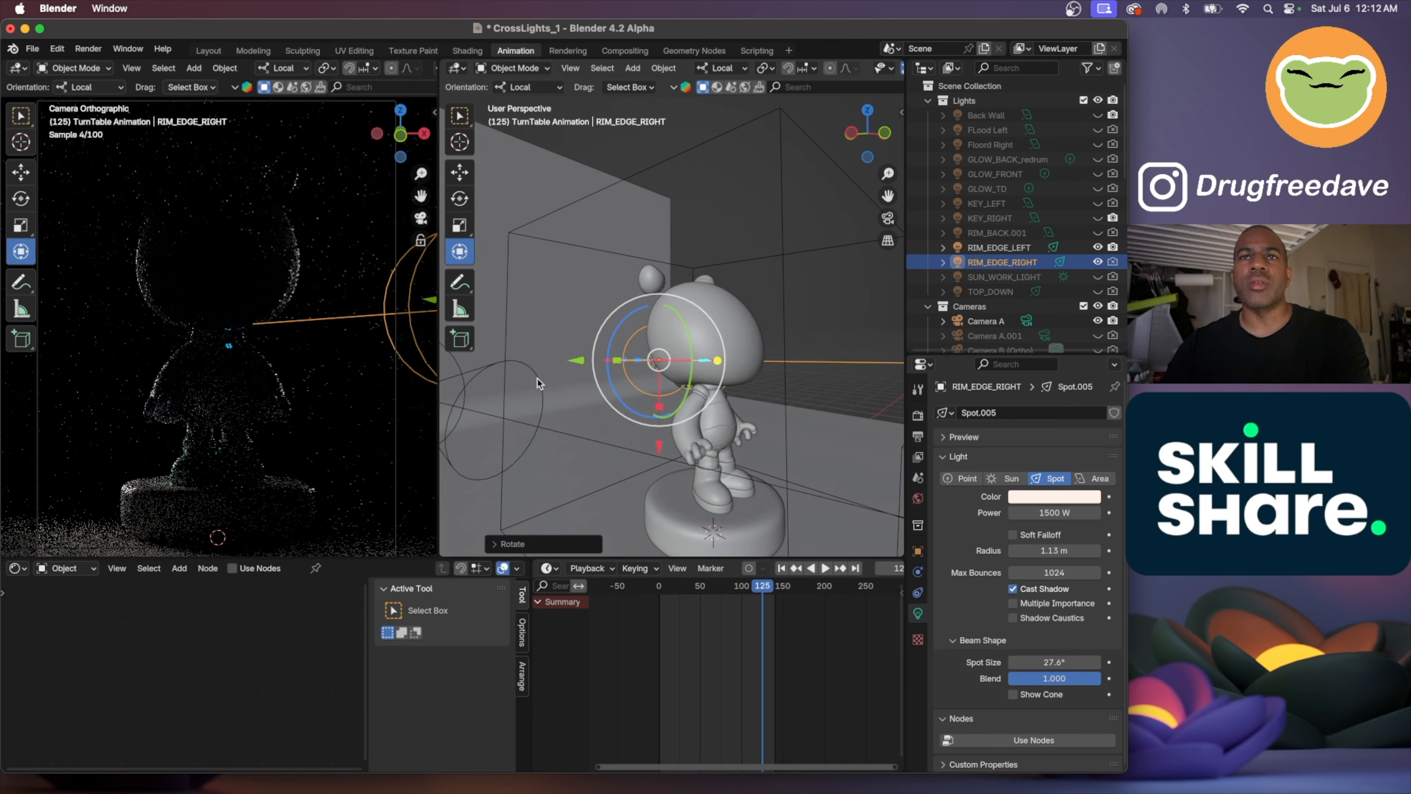
Raise the RIM_EDGE_LEFT spot light slightly and tilt its beam up until it points almost level at the character
scroll(538, 384, "left", 3)
scroll(537, 384, "left", 5)
left_click(553, 358)
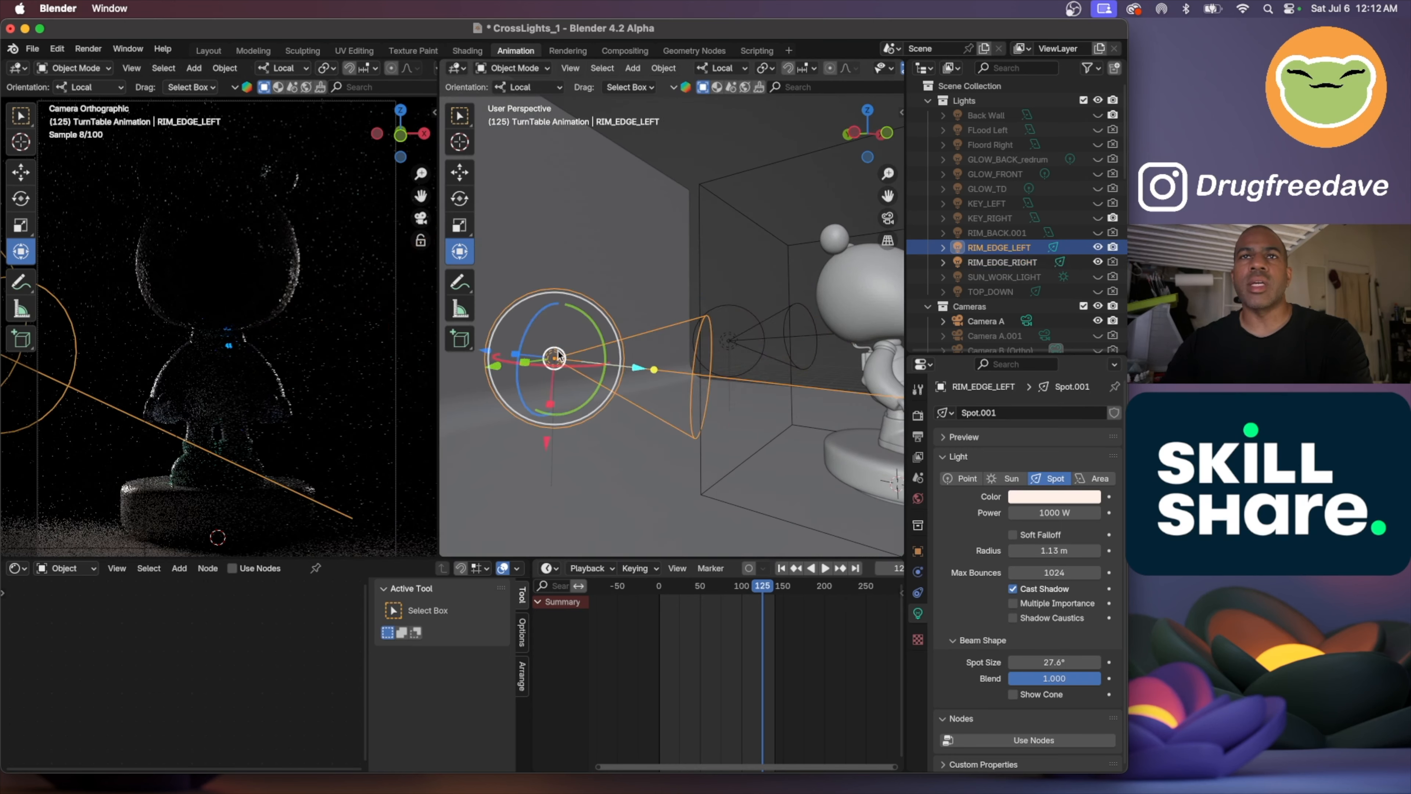
left_click_drag(544, 441, 545, 426)
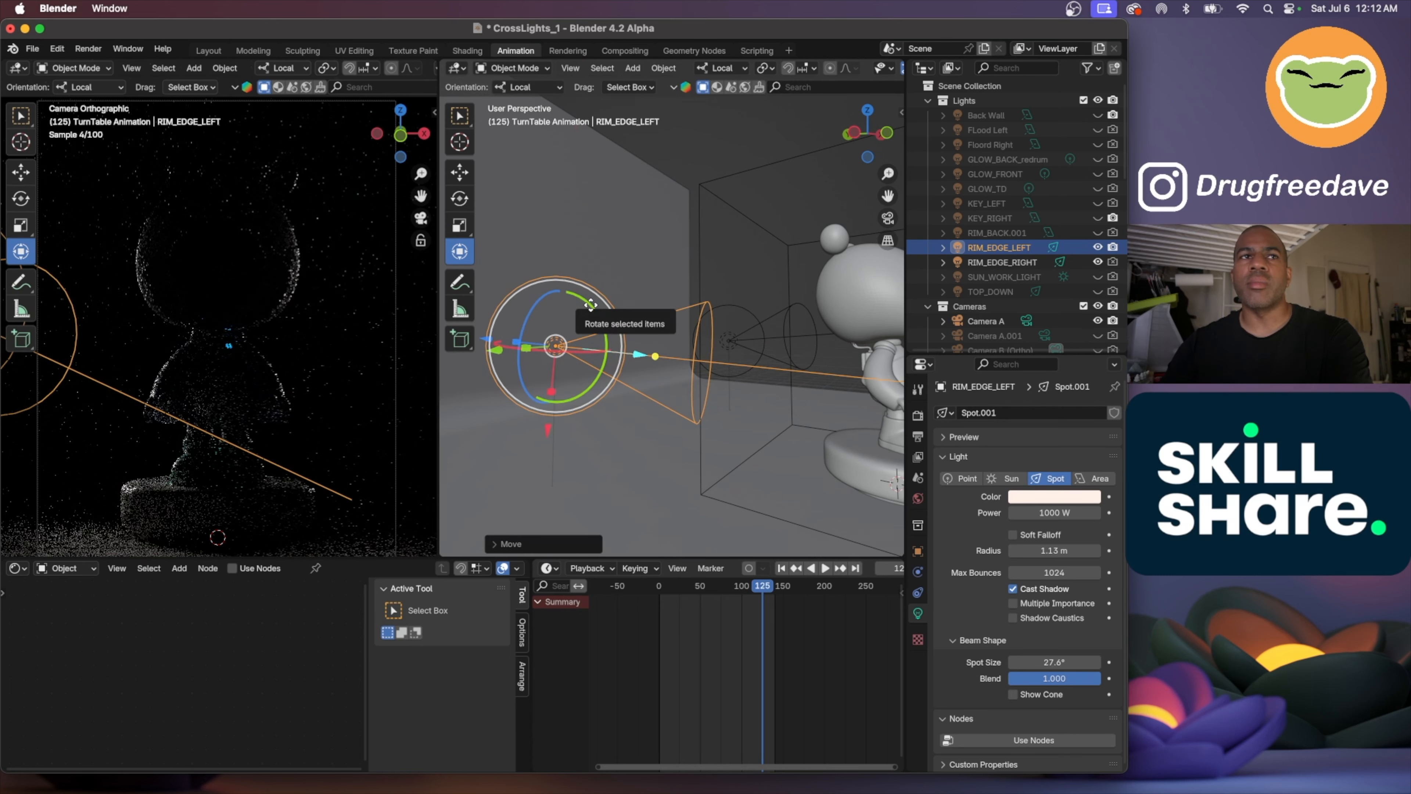
left_click_drag(590, 304, 590, 293)
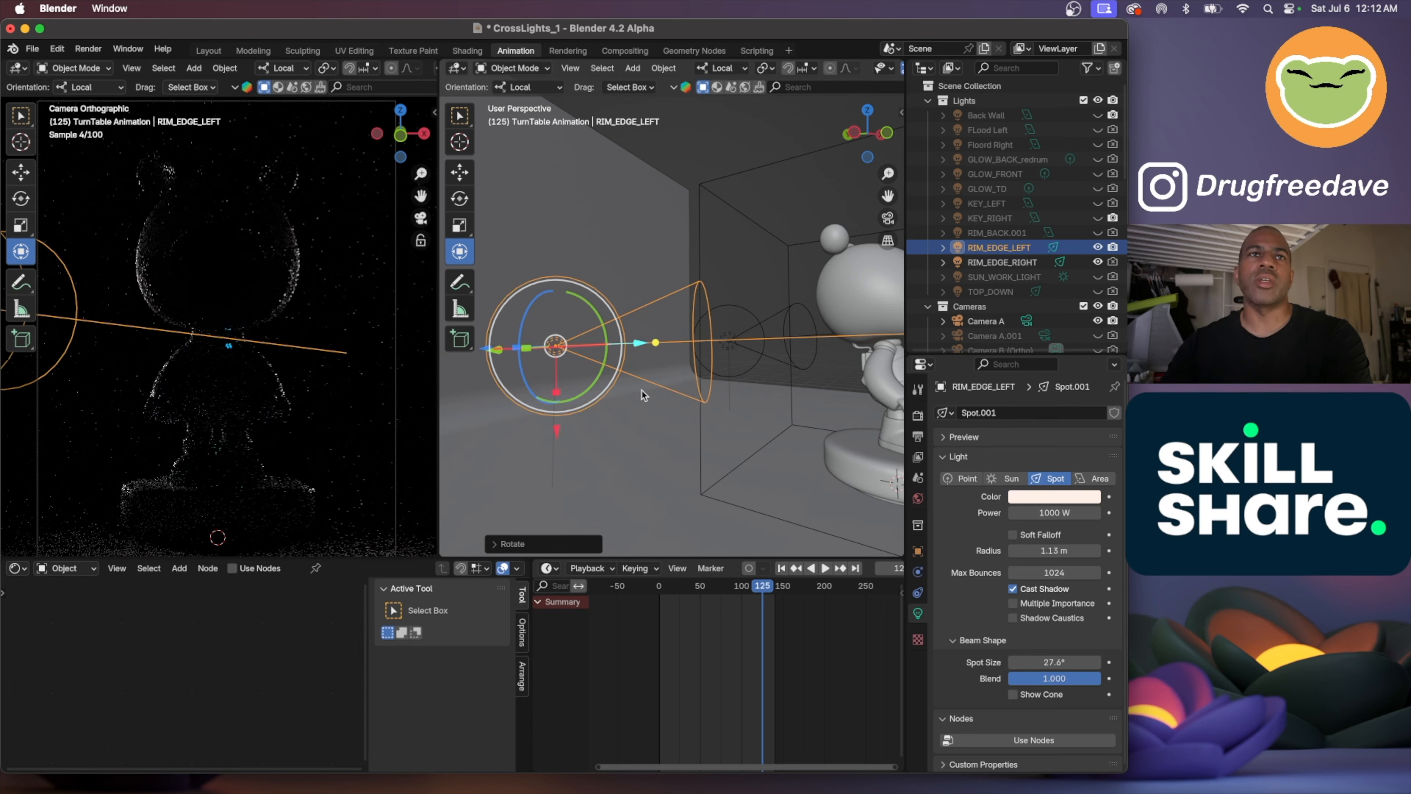
Hide RIM_EDGE_RIGHT, show KEY_RIGHT, and switch SUN_WORK_LIGHT on and off again to compare the lighting
scroll(642, 395, "right", 10)
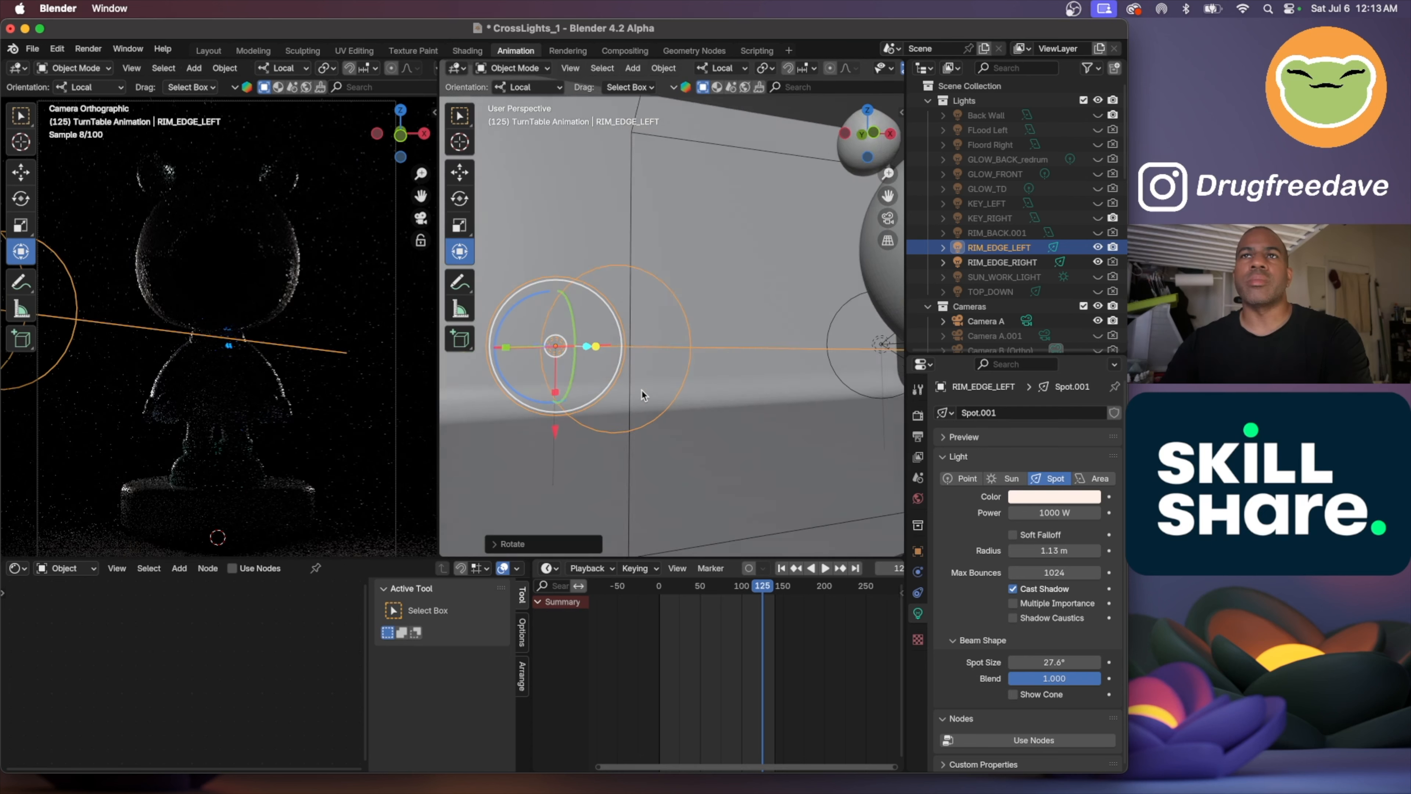
scroll(642, 395, "down", 5)
scroll(642, 395, "up", 3)
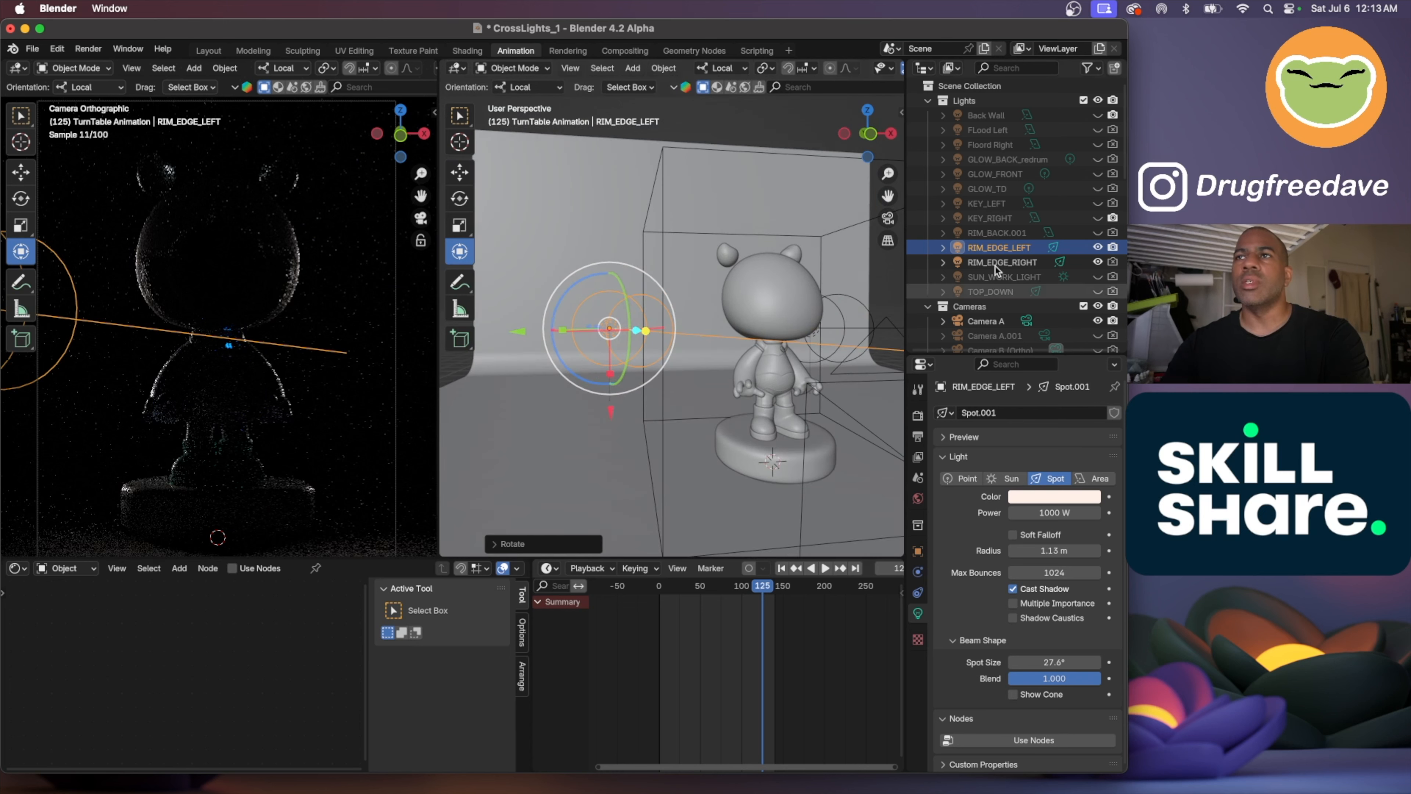
left_click(1098, 262)
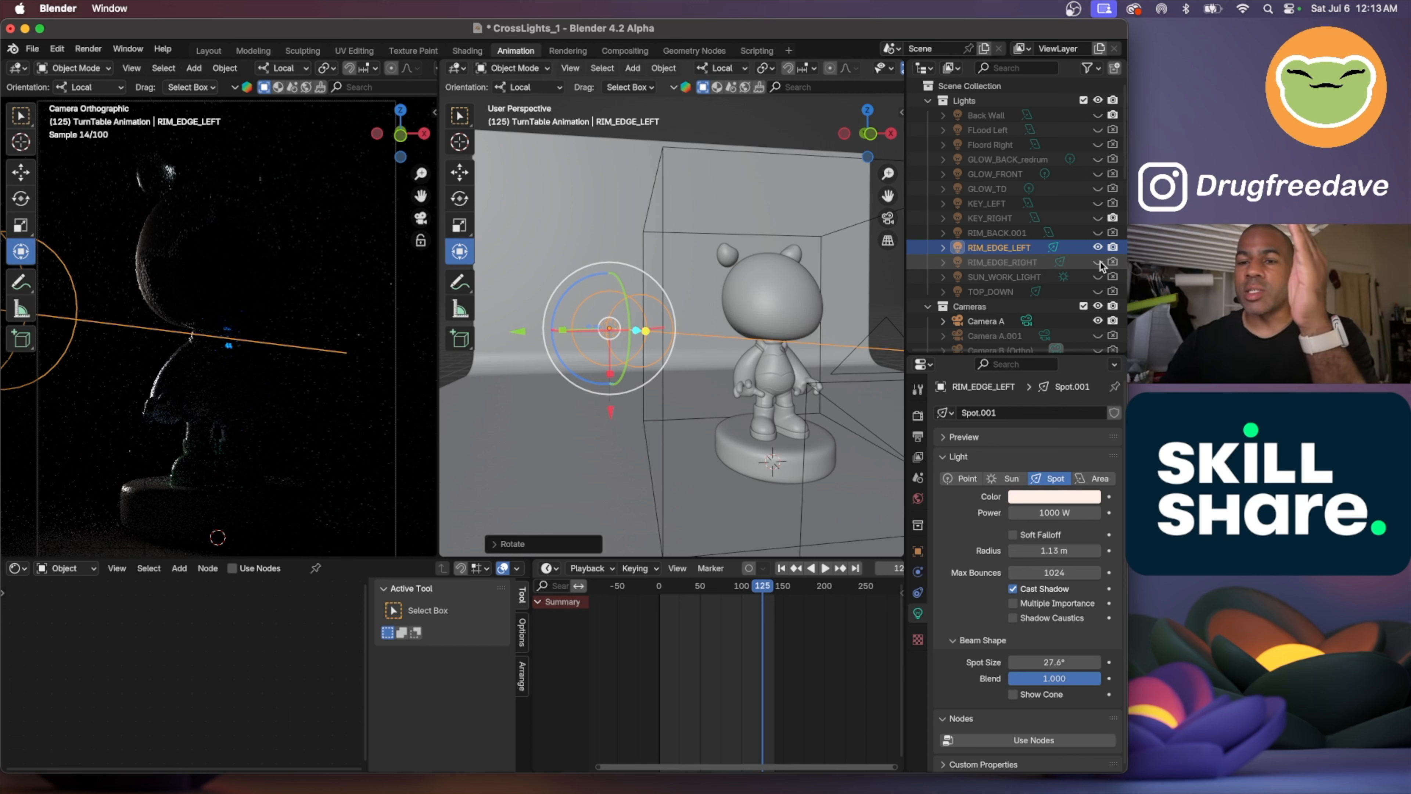
left_click(1097, 219)
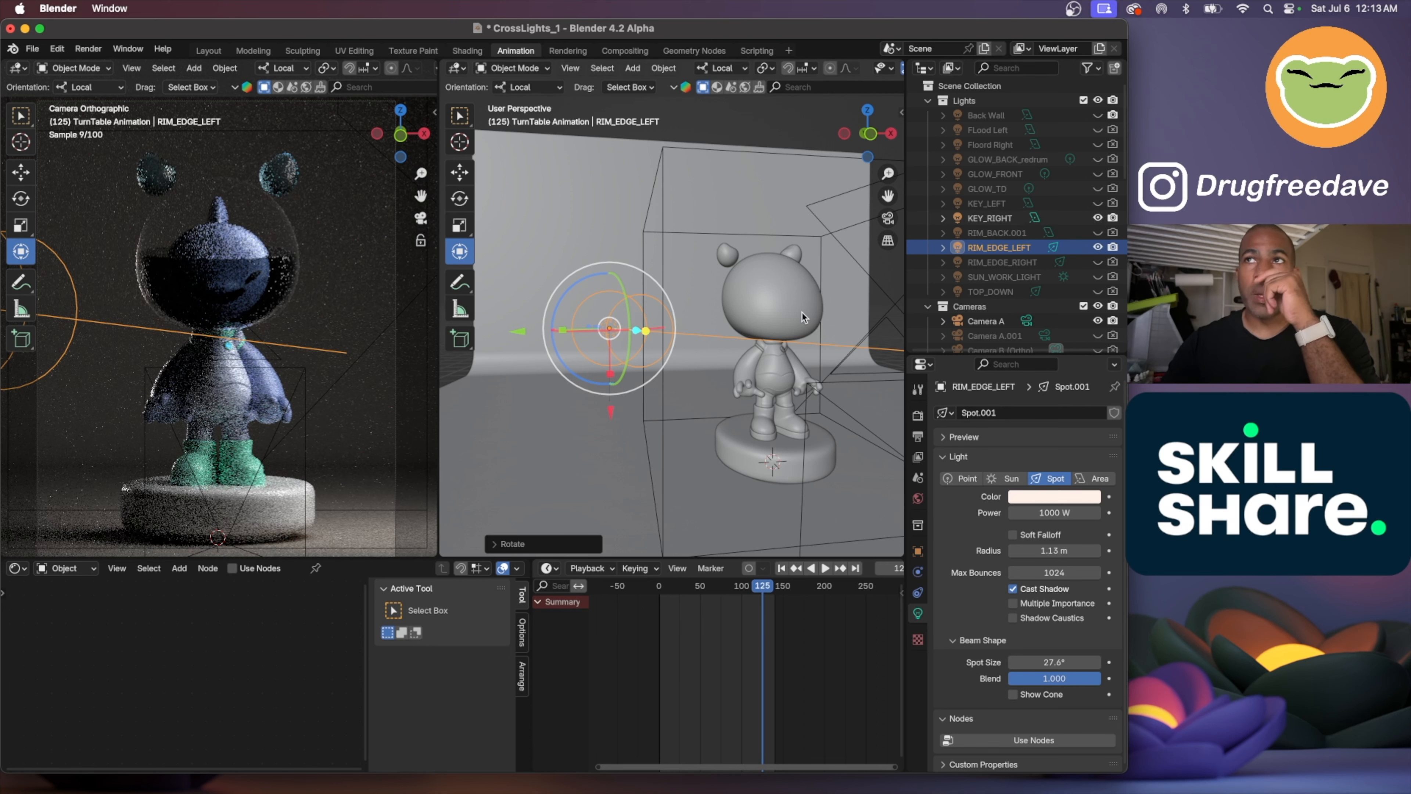
left_click(1098, 277)
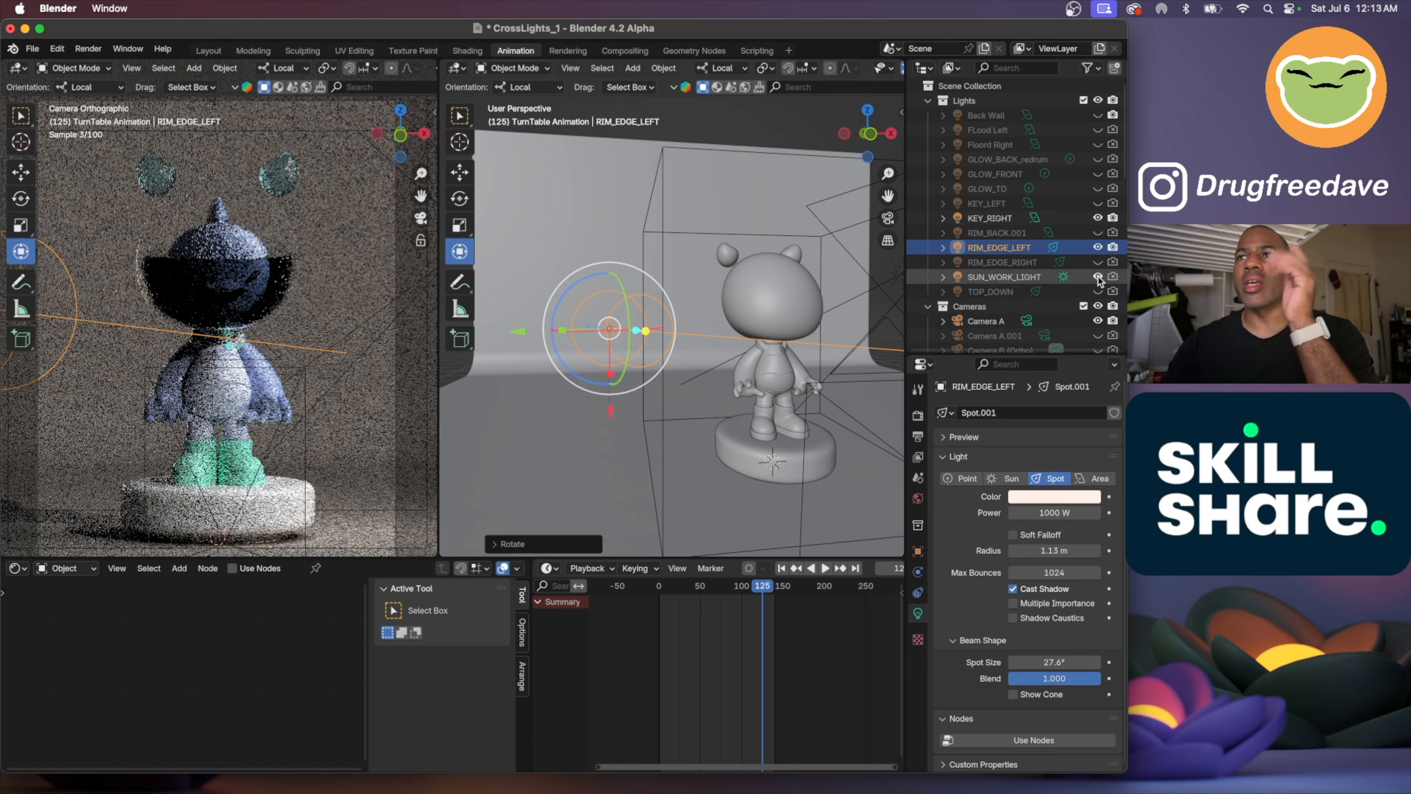
left_click(1098, 277)
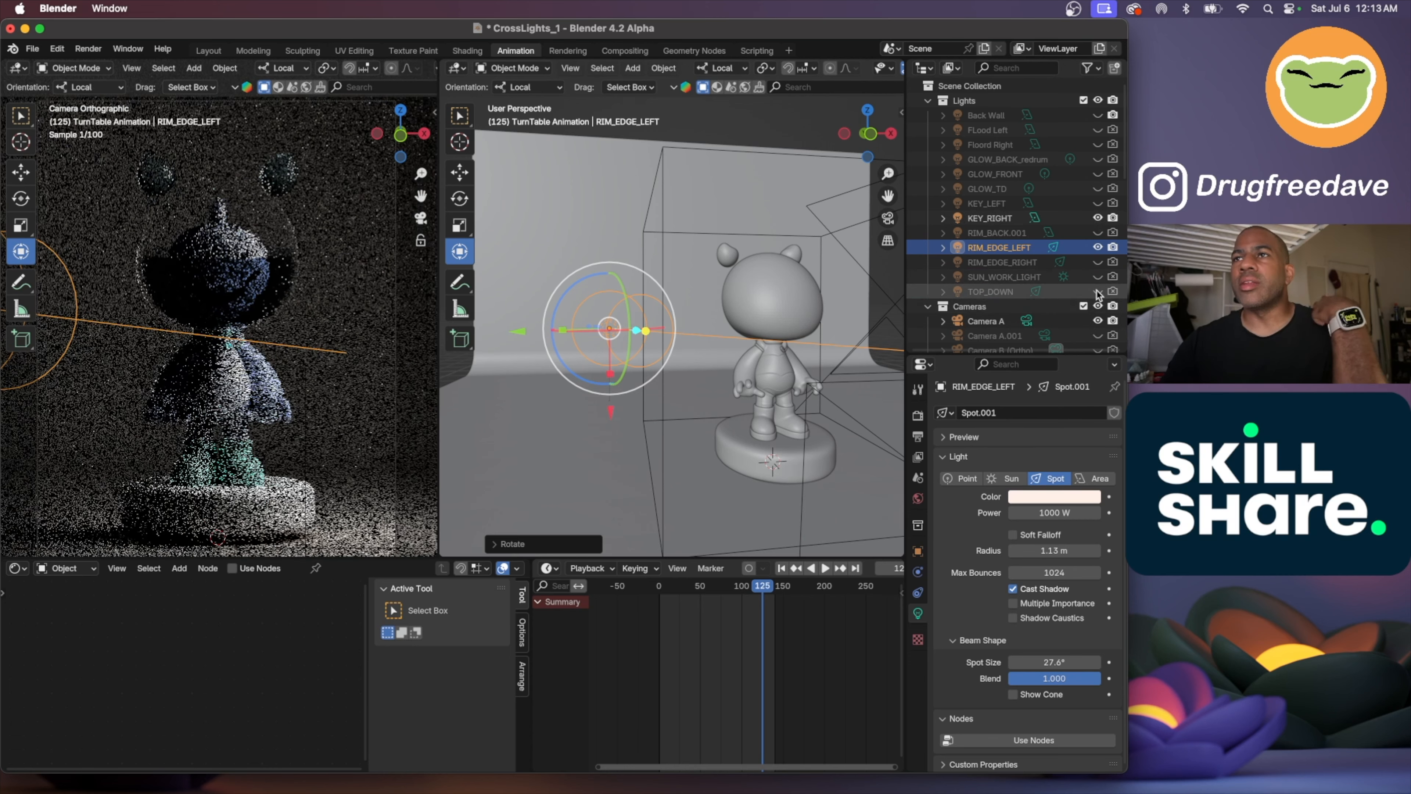
Show and select the TOP_DOWN spot light, and isolate it by hiding RIM_EDGE_LEFT and KEY_RIGHT
left_click(1097, 291)
left_click(991, 291)
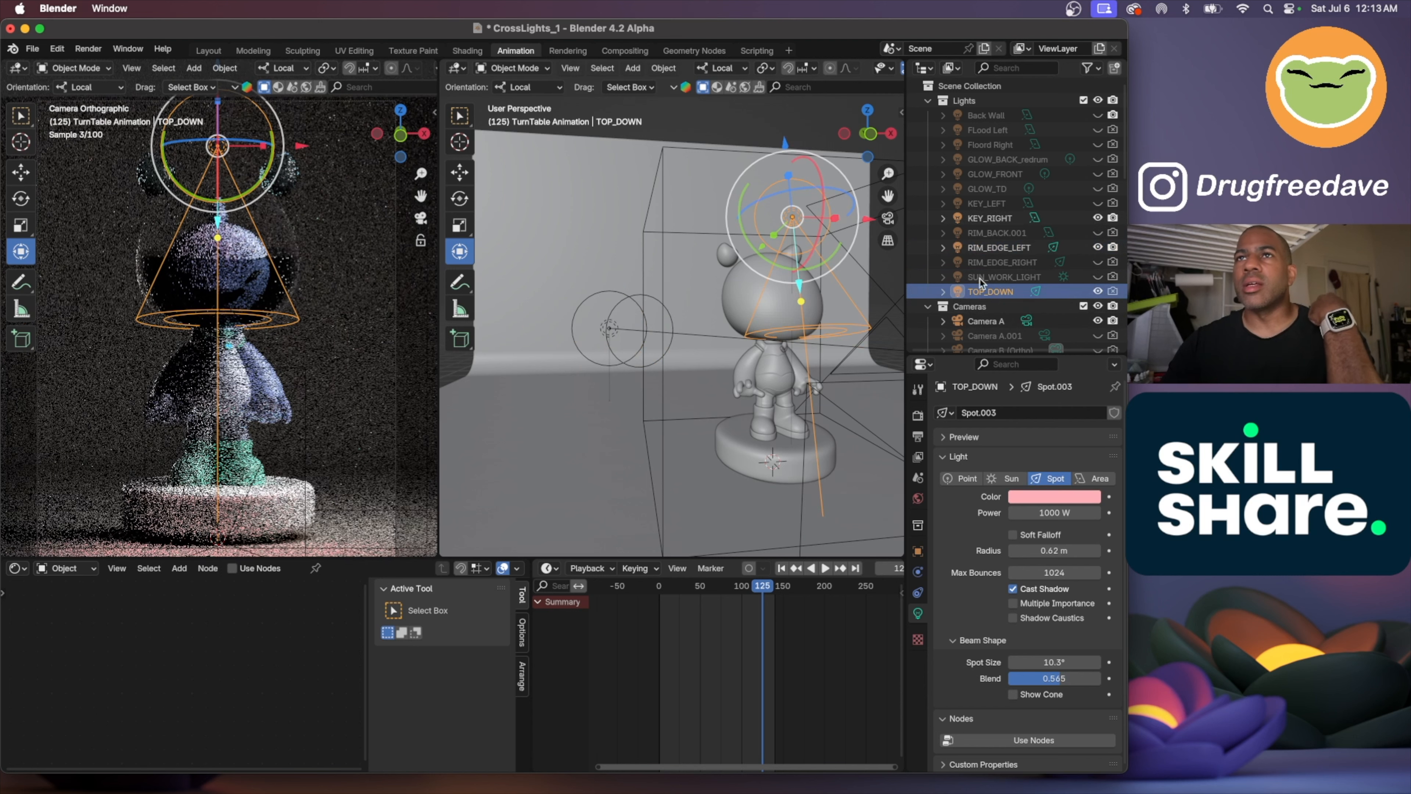
scroll(782, 304, "left", 10)
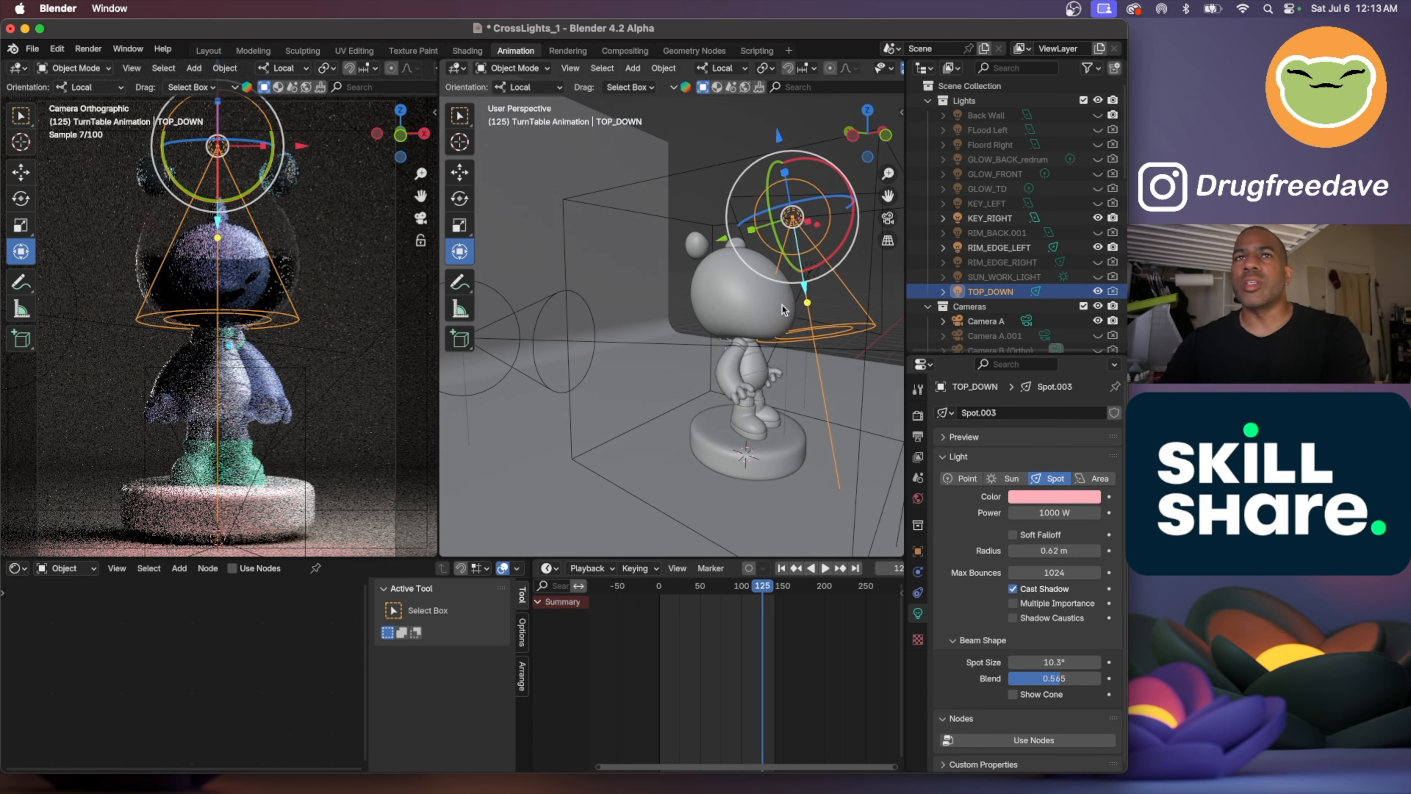
left_click(1098, 248)
left_click(1098, 218)
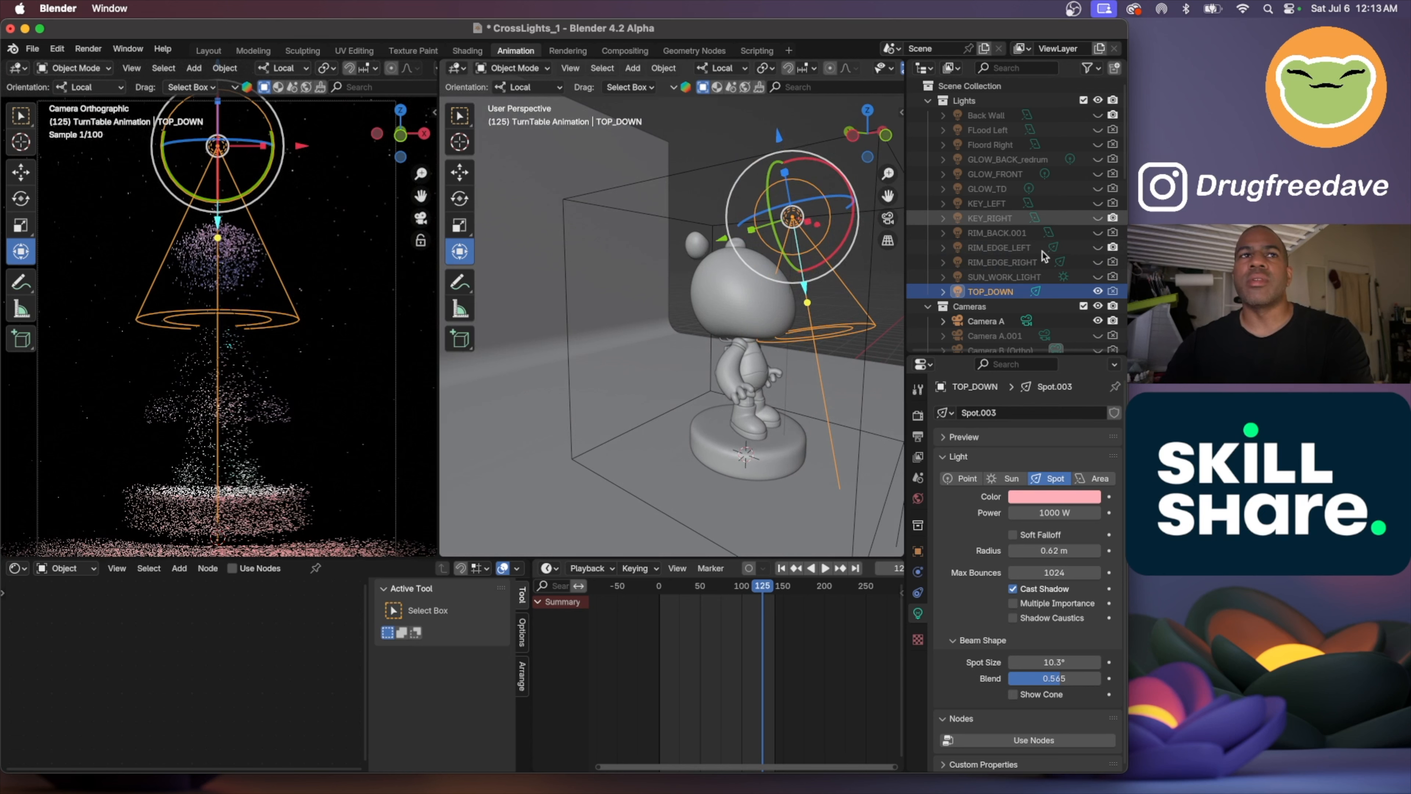
Raise the TOP_DOWN spot along its local Z axis, then tilt it slightly and shift it sideways along its local Y axis
scroll(823, 272, "down", 5)
scroll(823, 271, "down", 5)
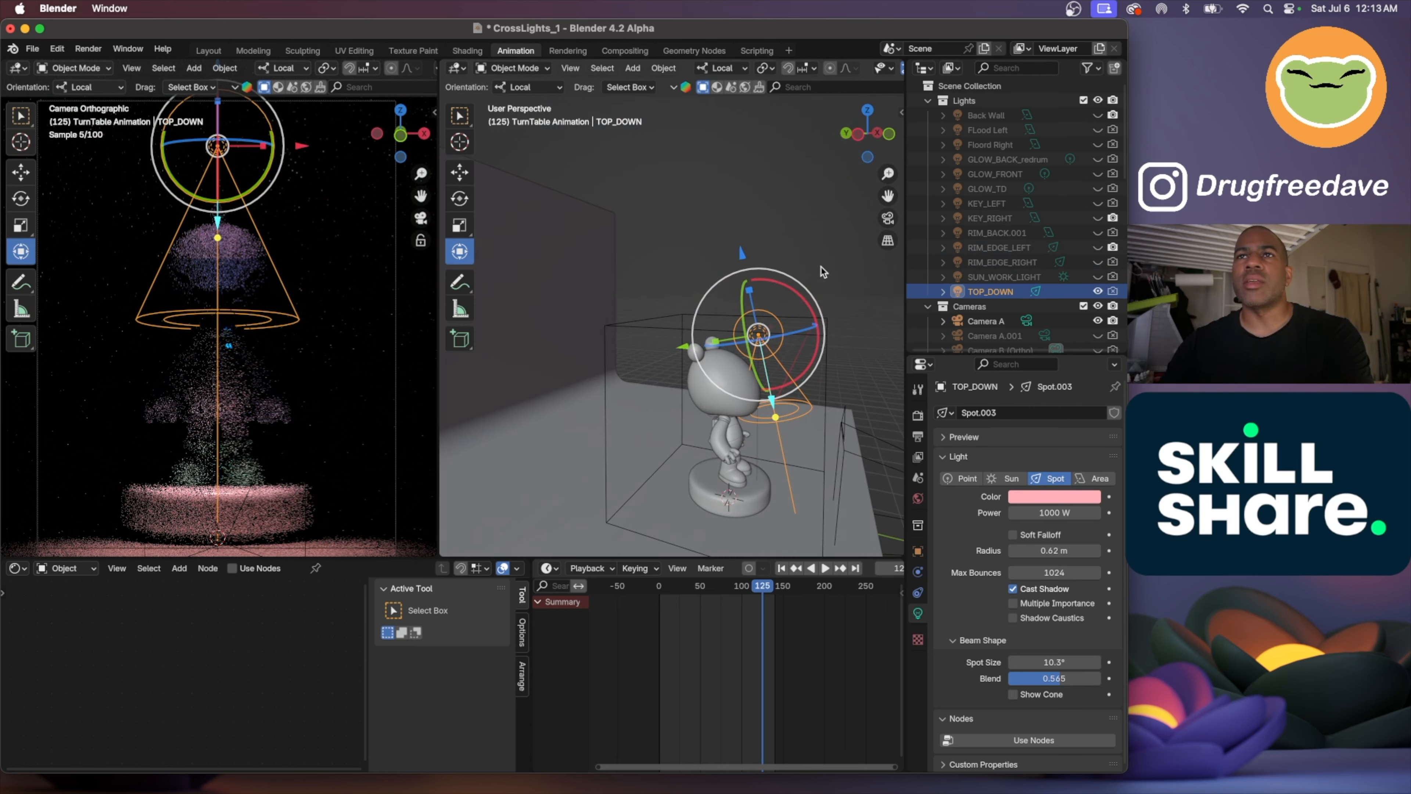
key("g")
key("z")
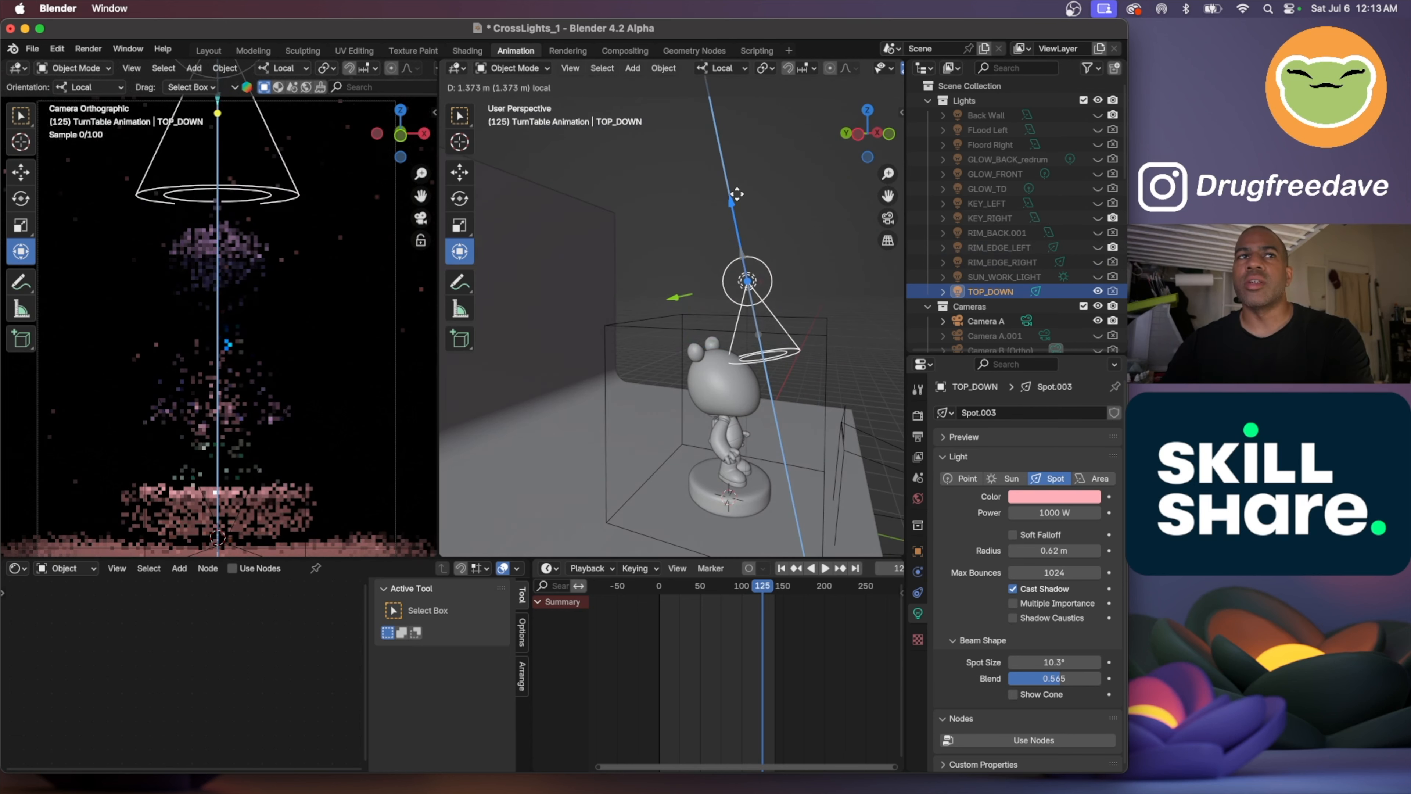
left_click(737, 164)
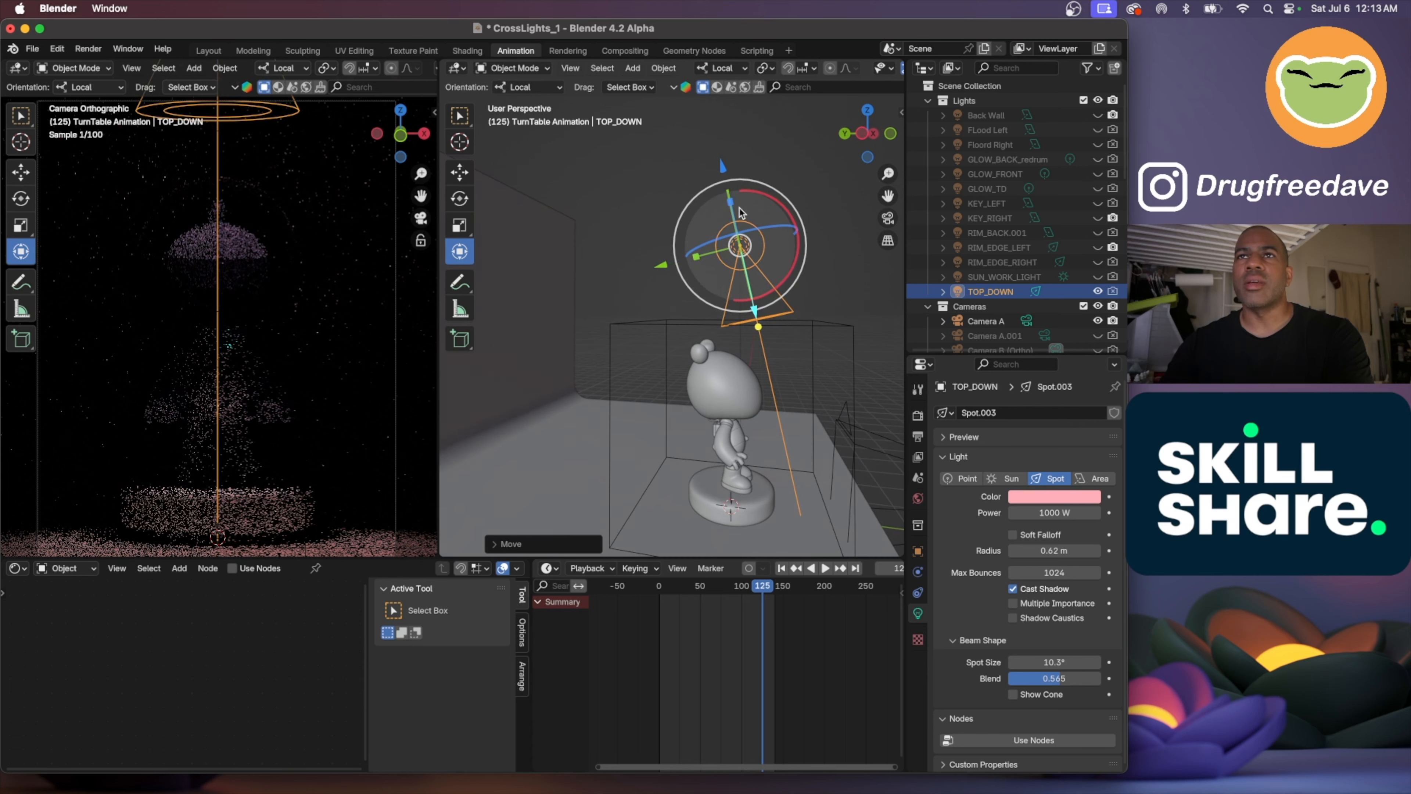
left_click_drag(771, 200, 778, 197)
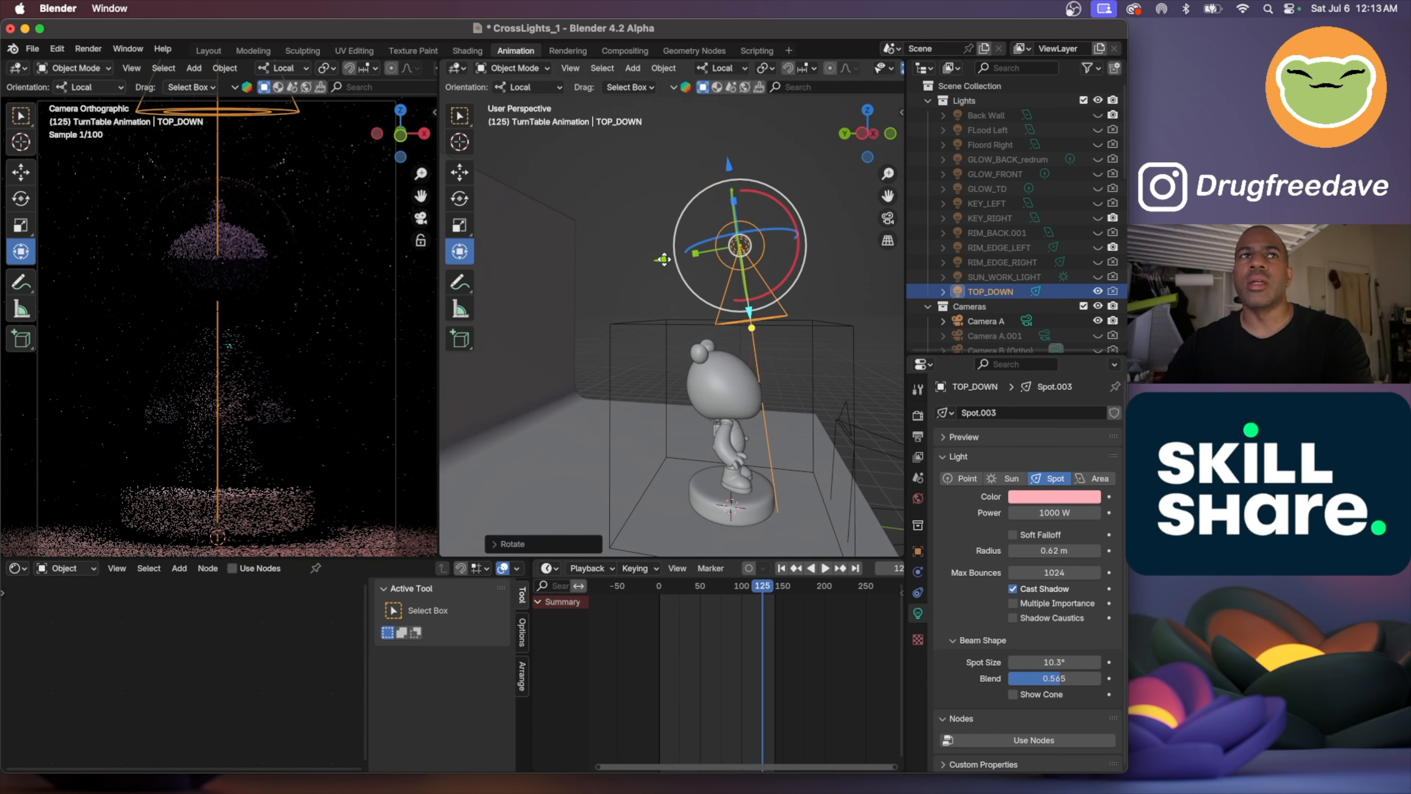
mouse_move(667, 259)
left_mouse_down()
mouse_move(691, 256)
mouse_move(676, 269)
left_mouse_up()
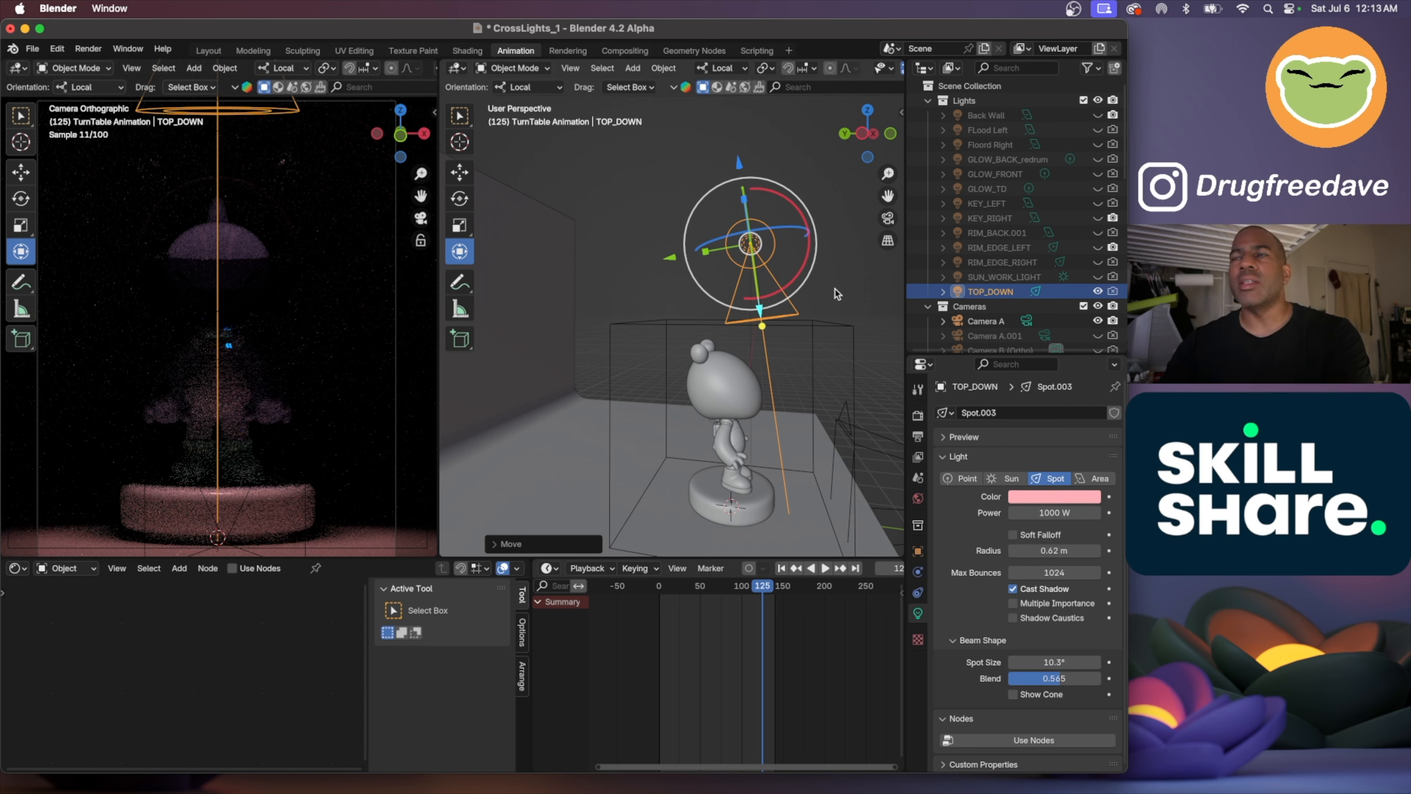
Hide TOP_DOWN and show RIM_EDGE_LEFT, Back Wall and KEY_RIGHT, leaving GLOW_TD hidden after toggling it
left_click(1098, 292)
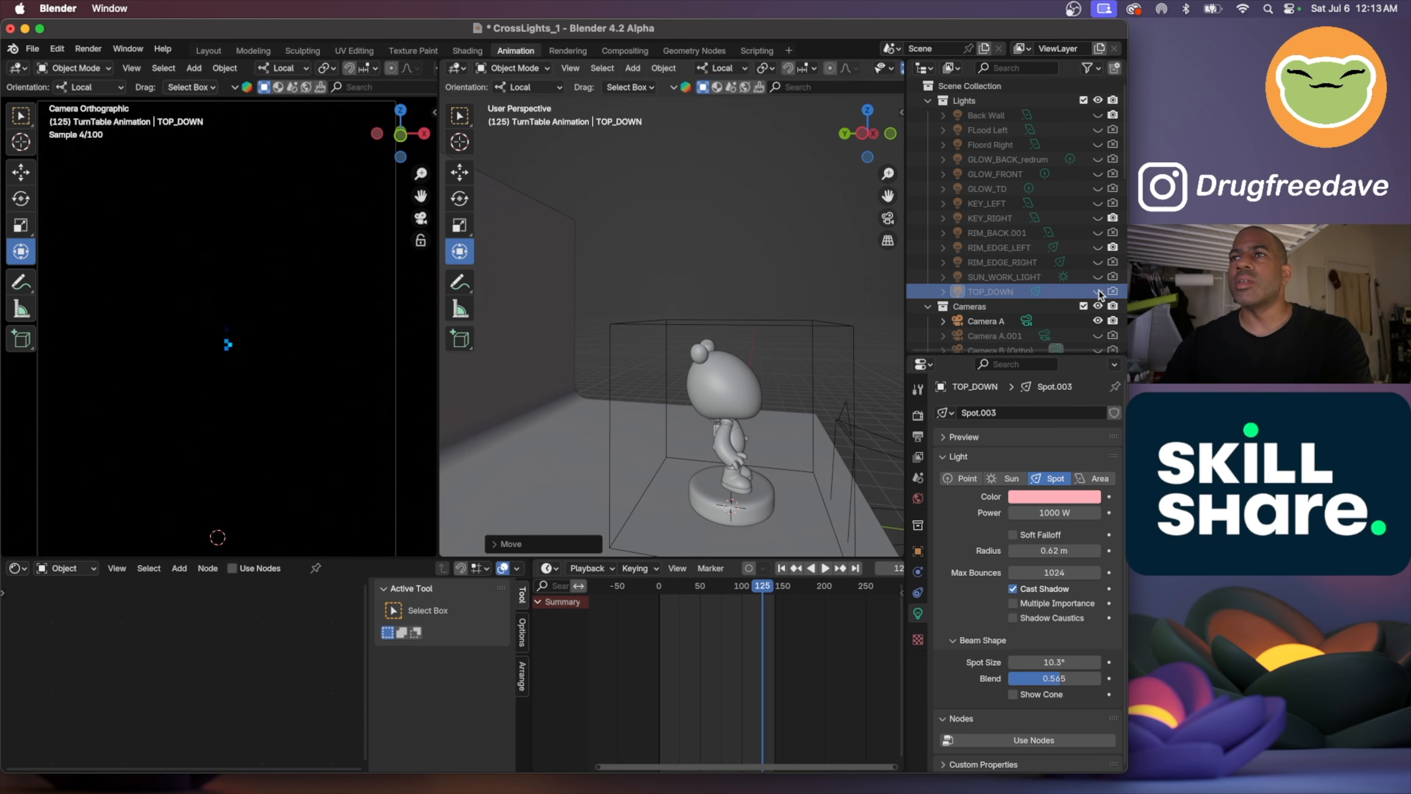
left_click(1098, 247)
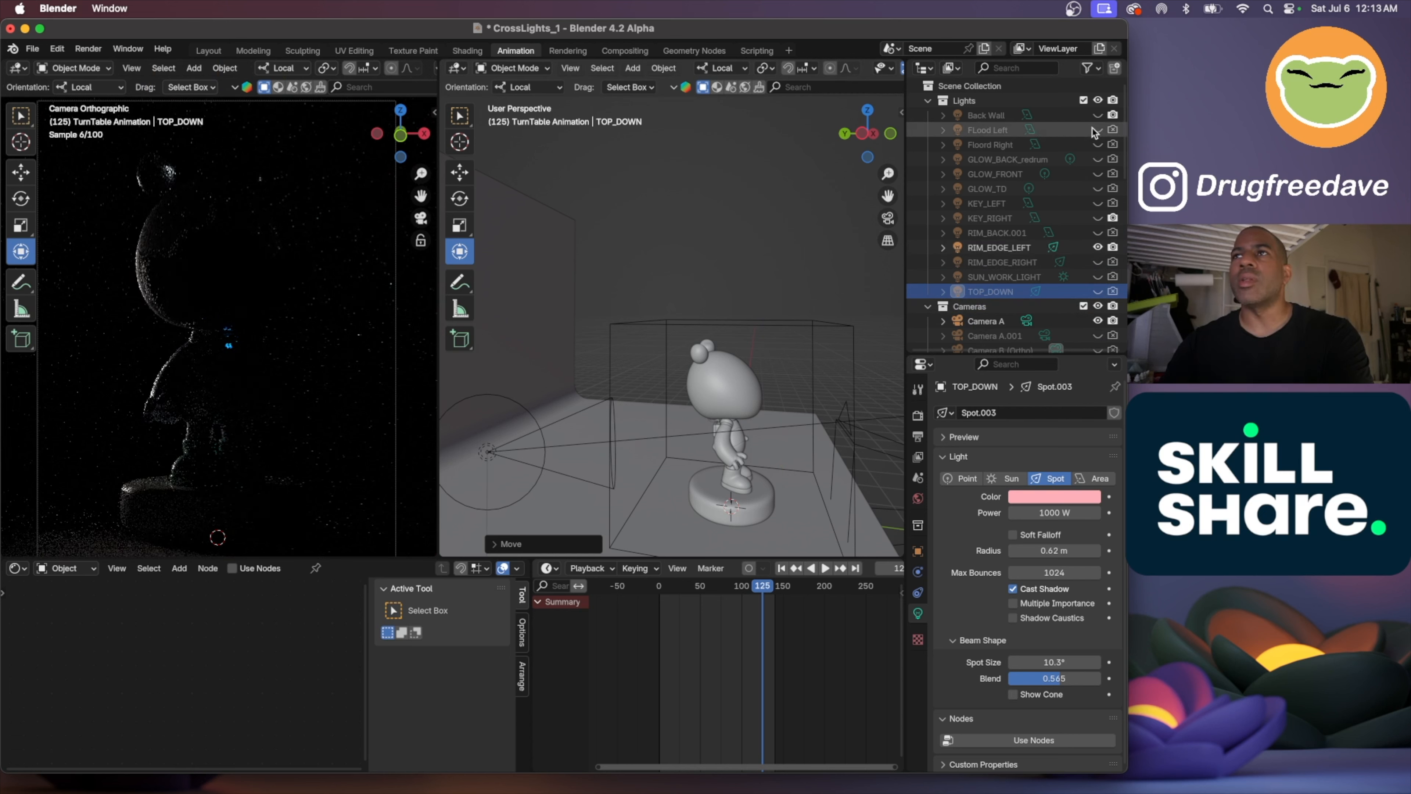
left_click(1098, 115)
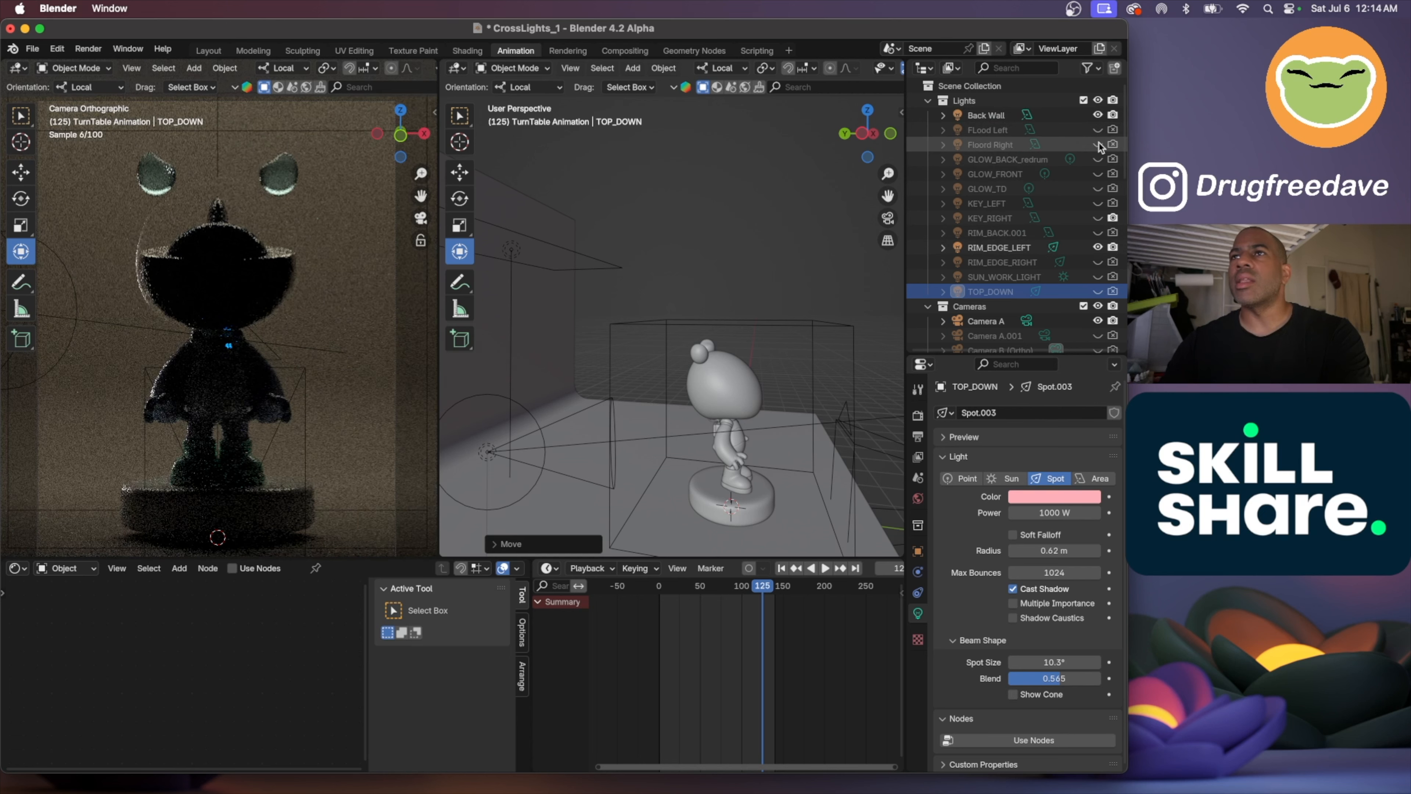
left_click(1097, 191)
left_click(1097, 189)
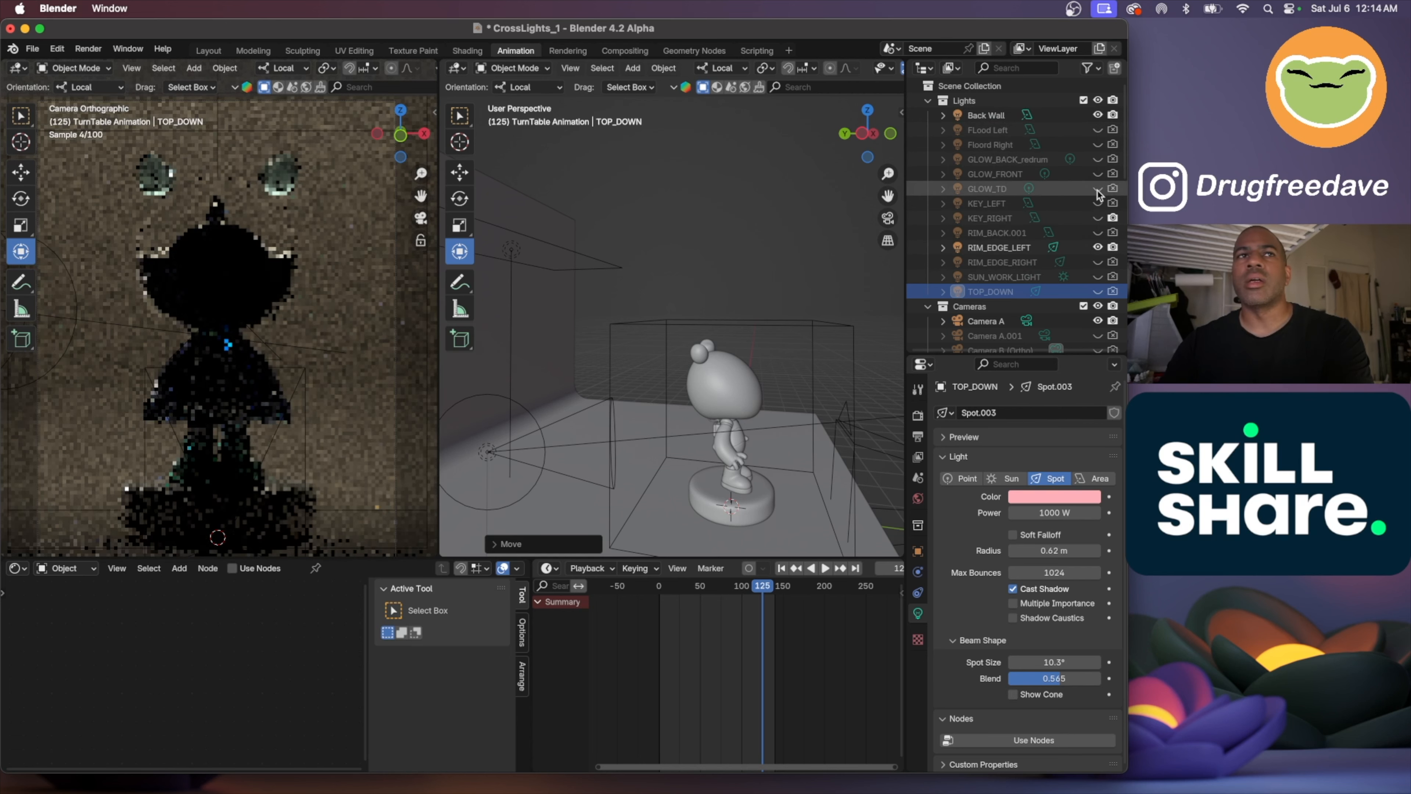
left_click(1097, 218)
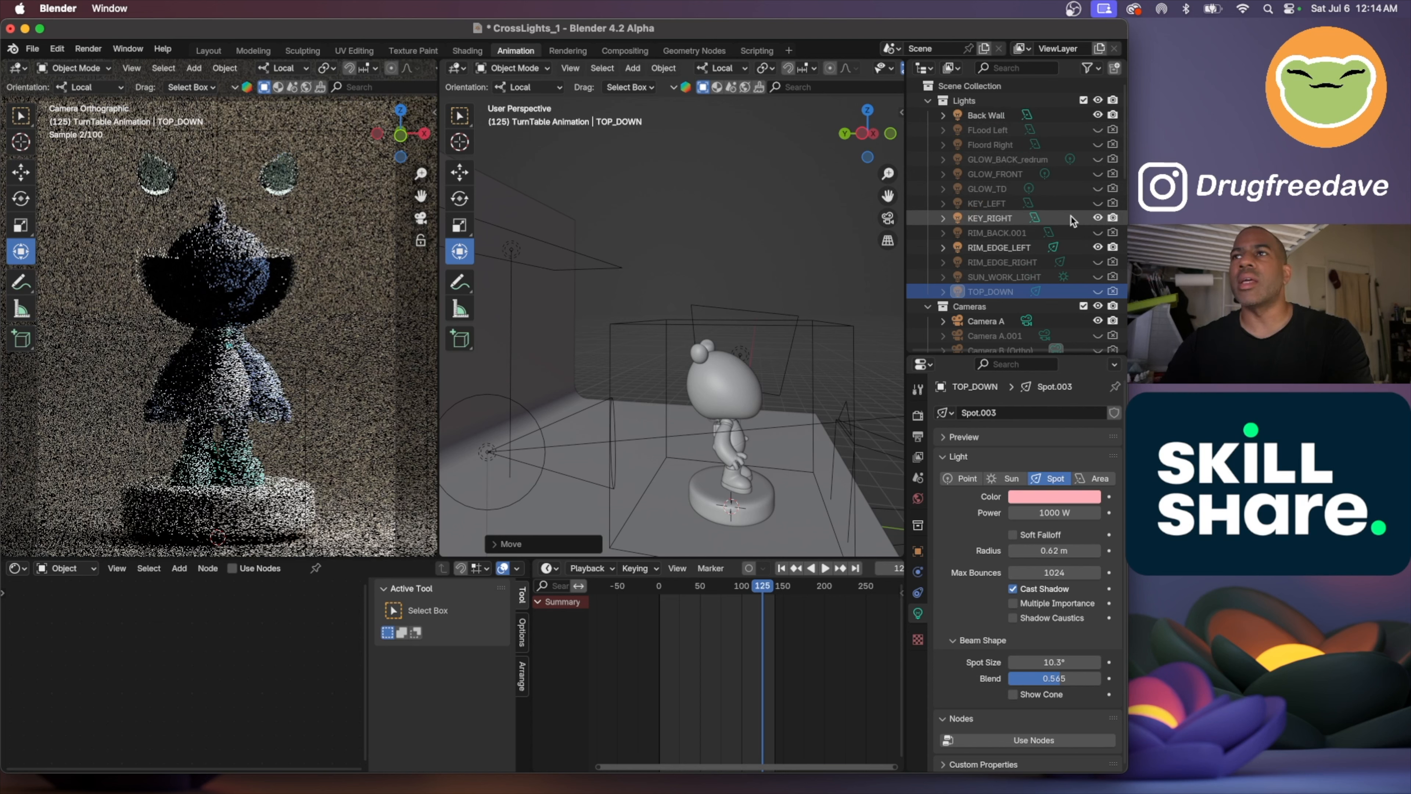
Set the KEY_RIGHT area light's power to 75 W
left_click(1071, 221)
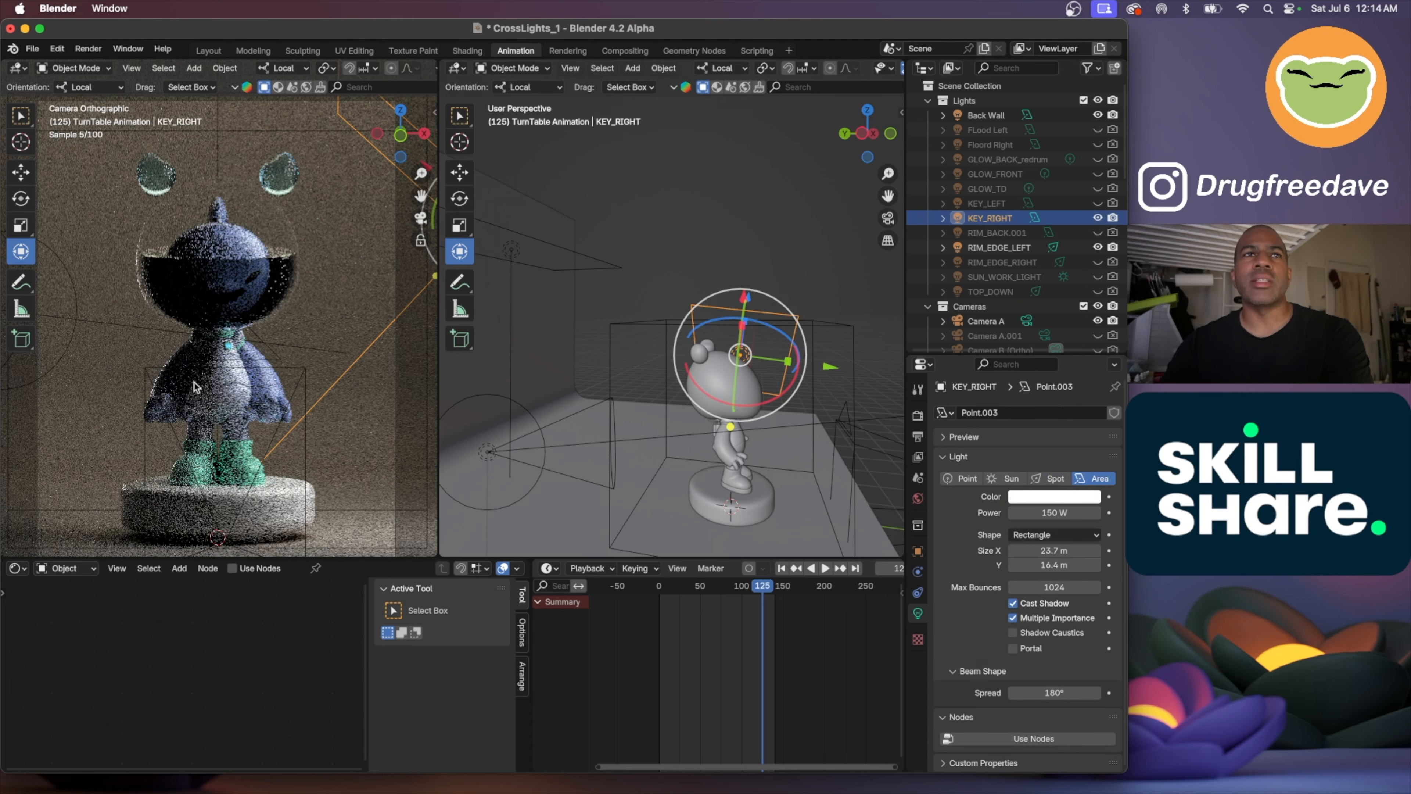
left_click(1056, 514)
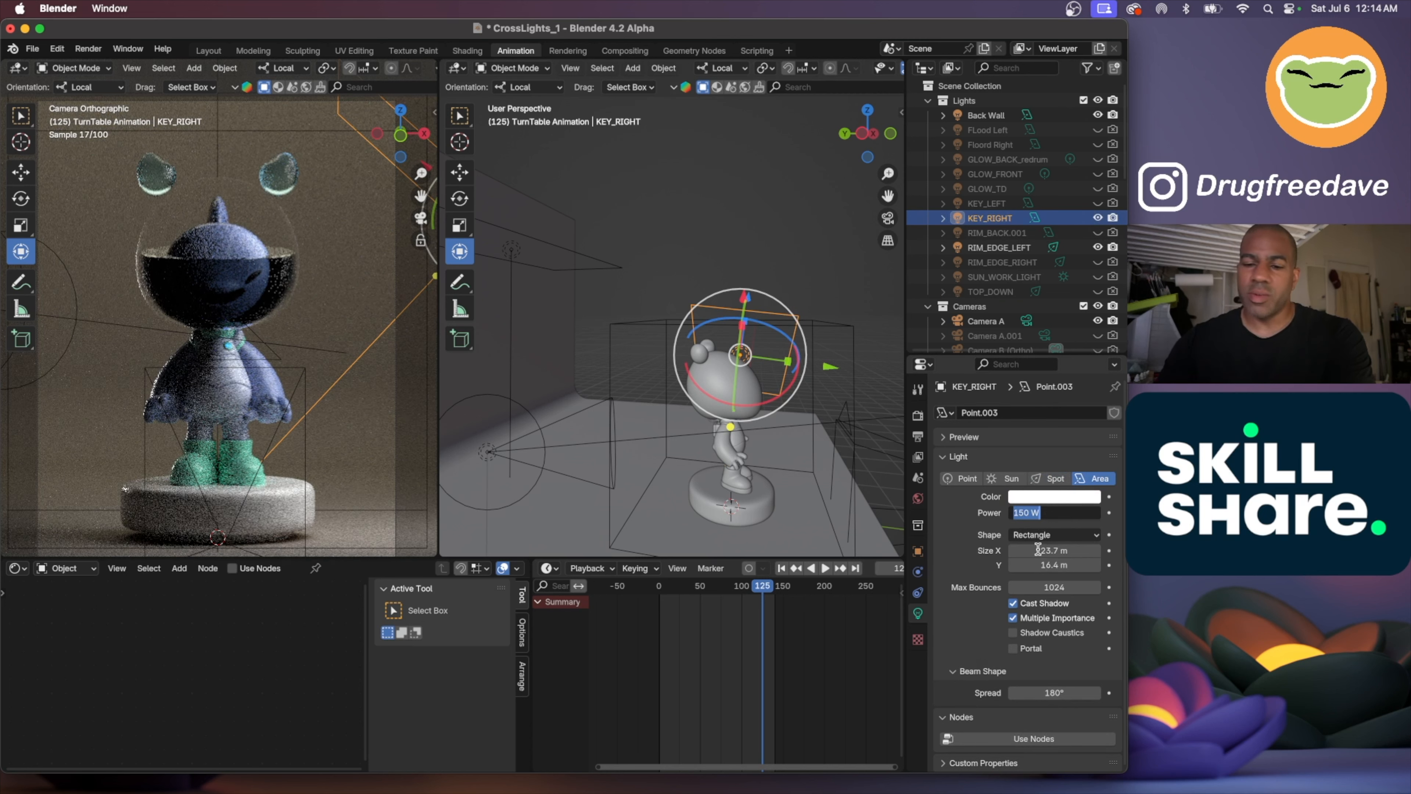
type("75")
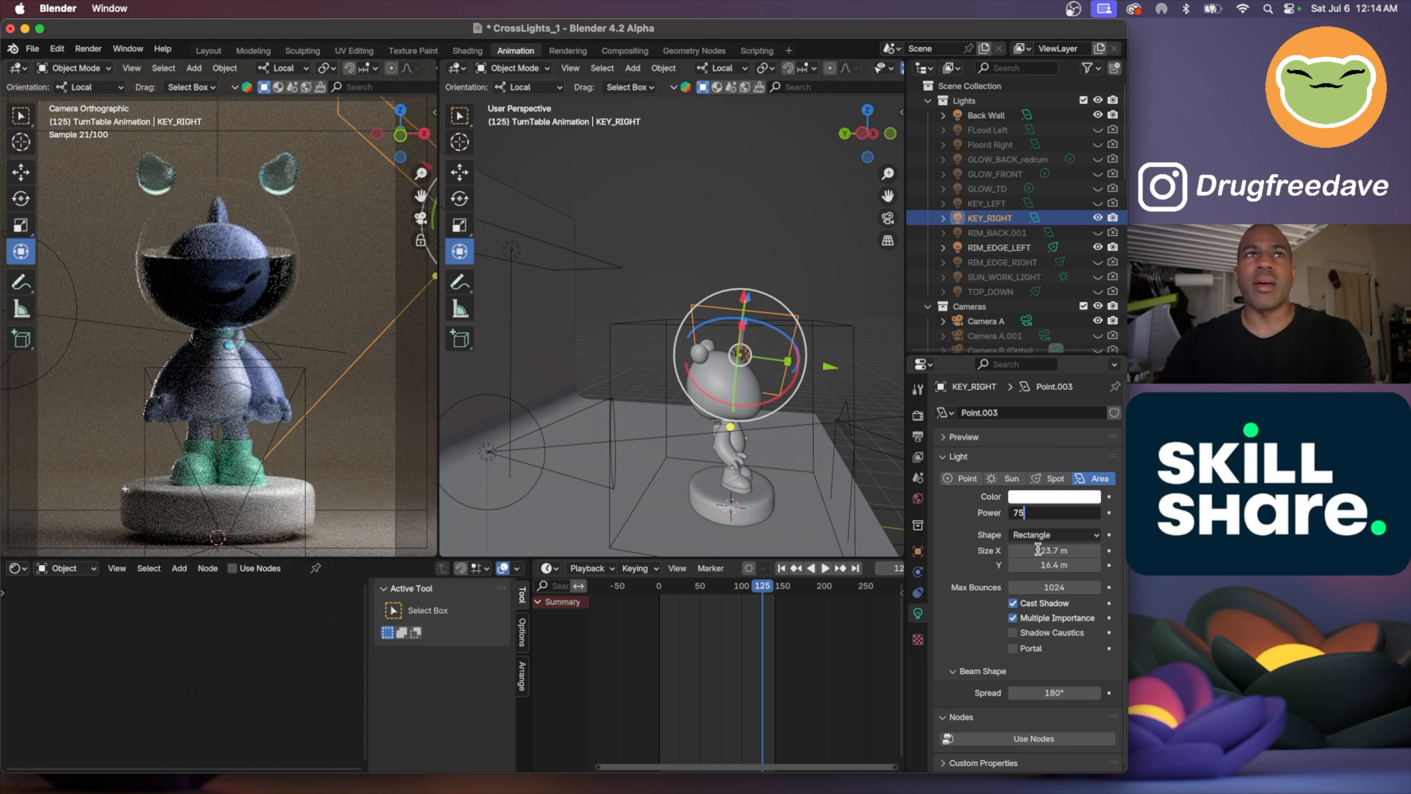
key("Return")
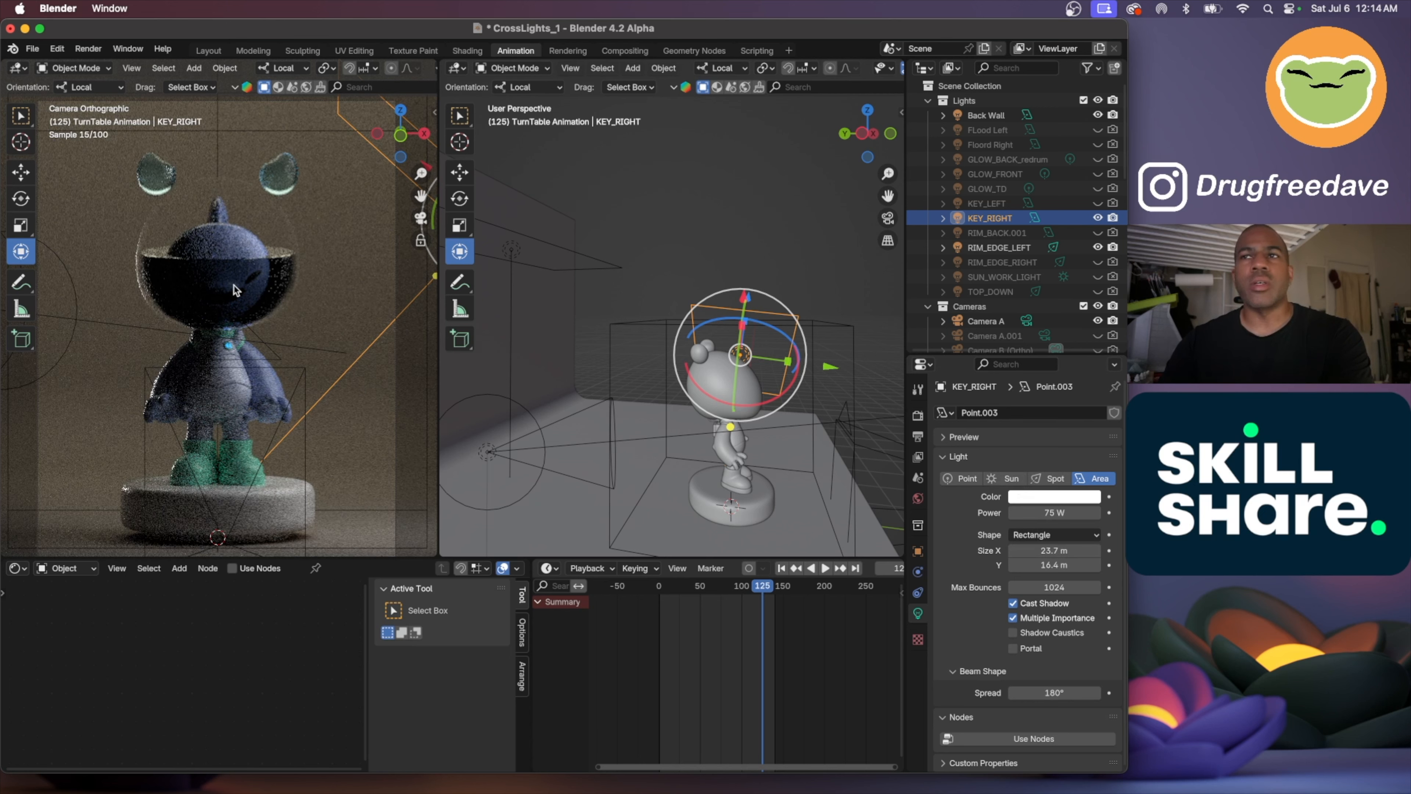
Brighten the World background colour to a dark grey with an HSV value of 0.102
scroll(236, 289, "up", 5)
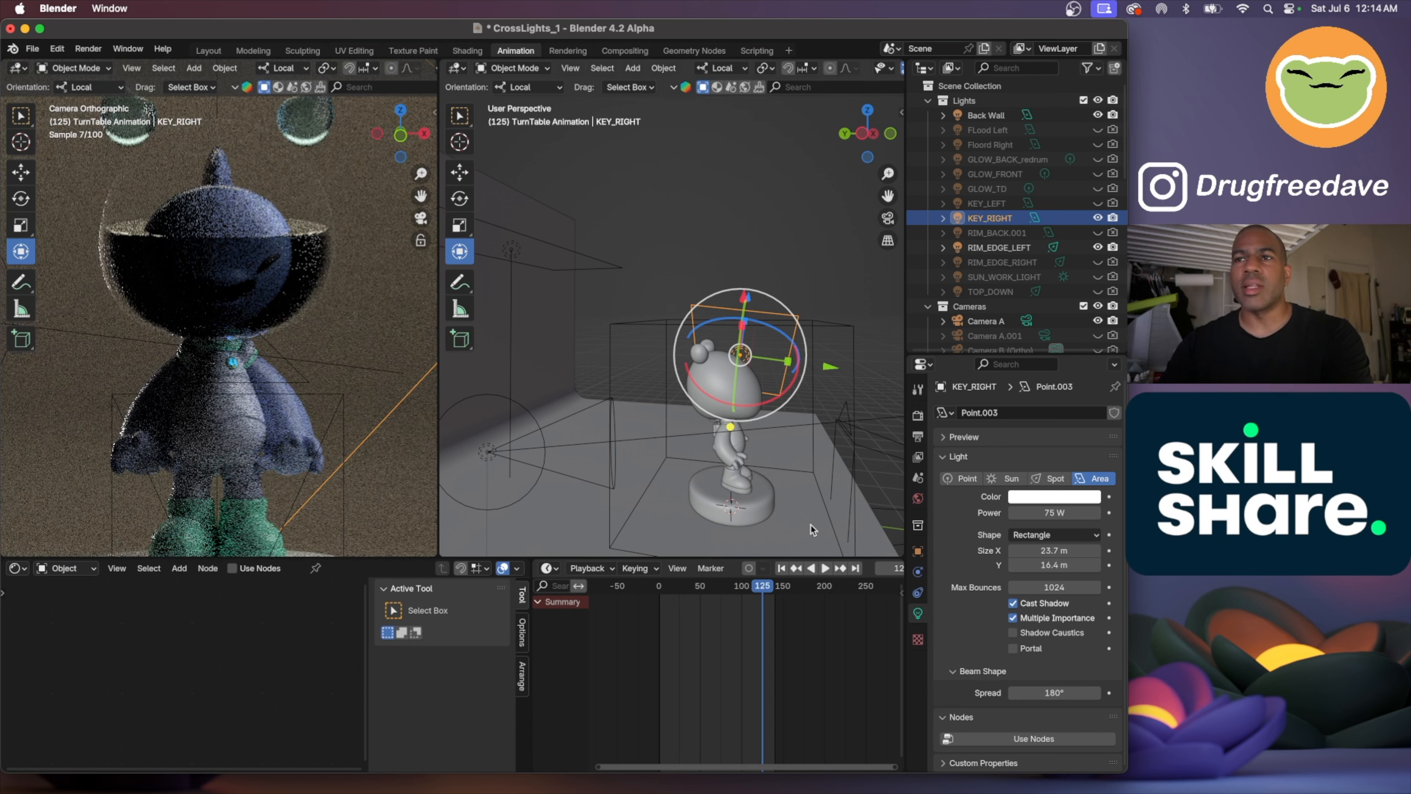
left_click(918, 499)
left_click(1028, 504)
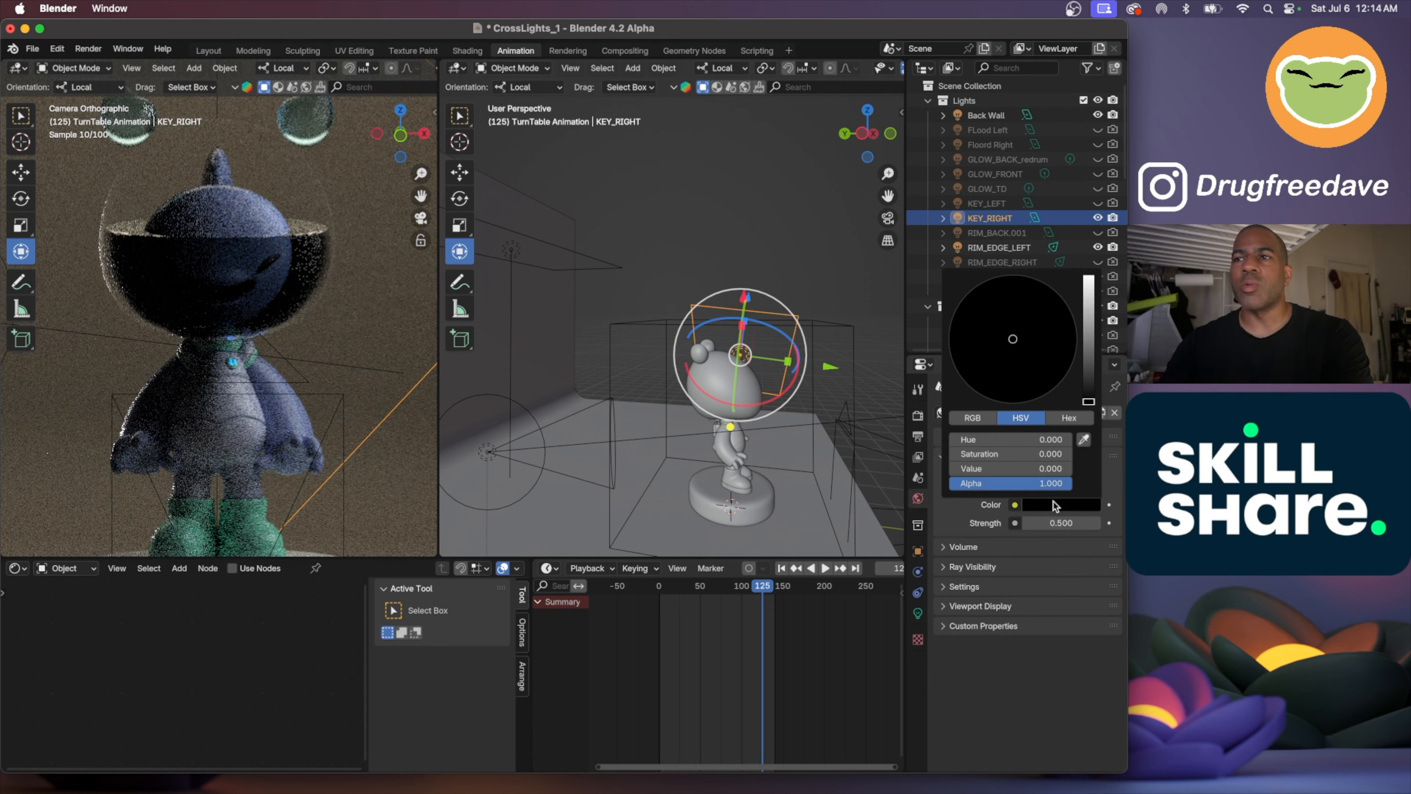
left_click(1090, 360)
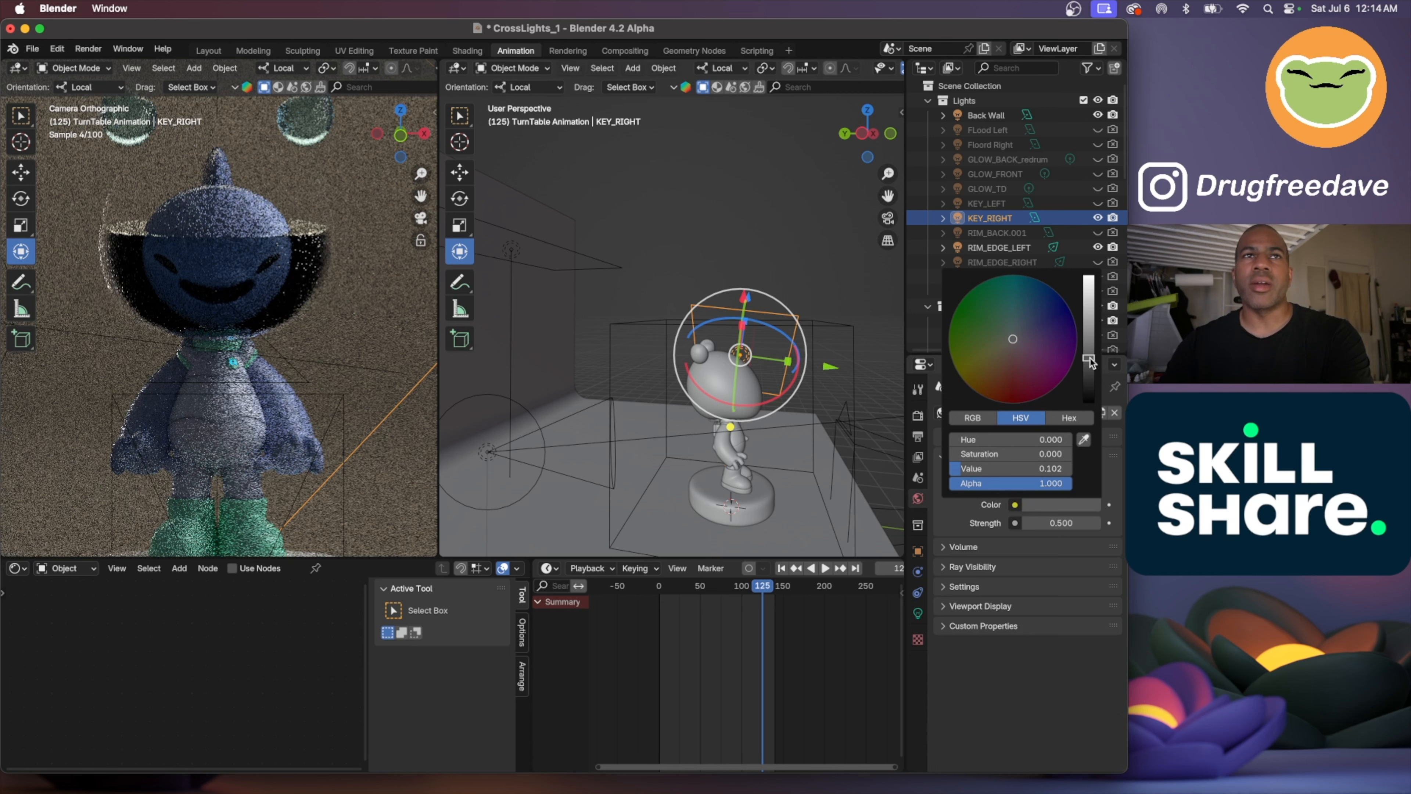
Darken the World background colour to an HSV value of 0.040 and tint it a saturated blue with hue about 0.62
left_click_drag(1089, 360, 1092, 403)
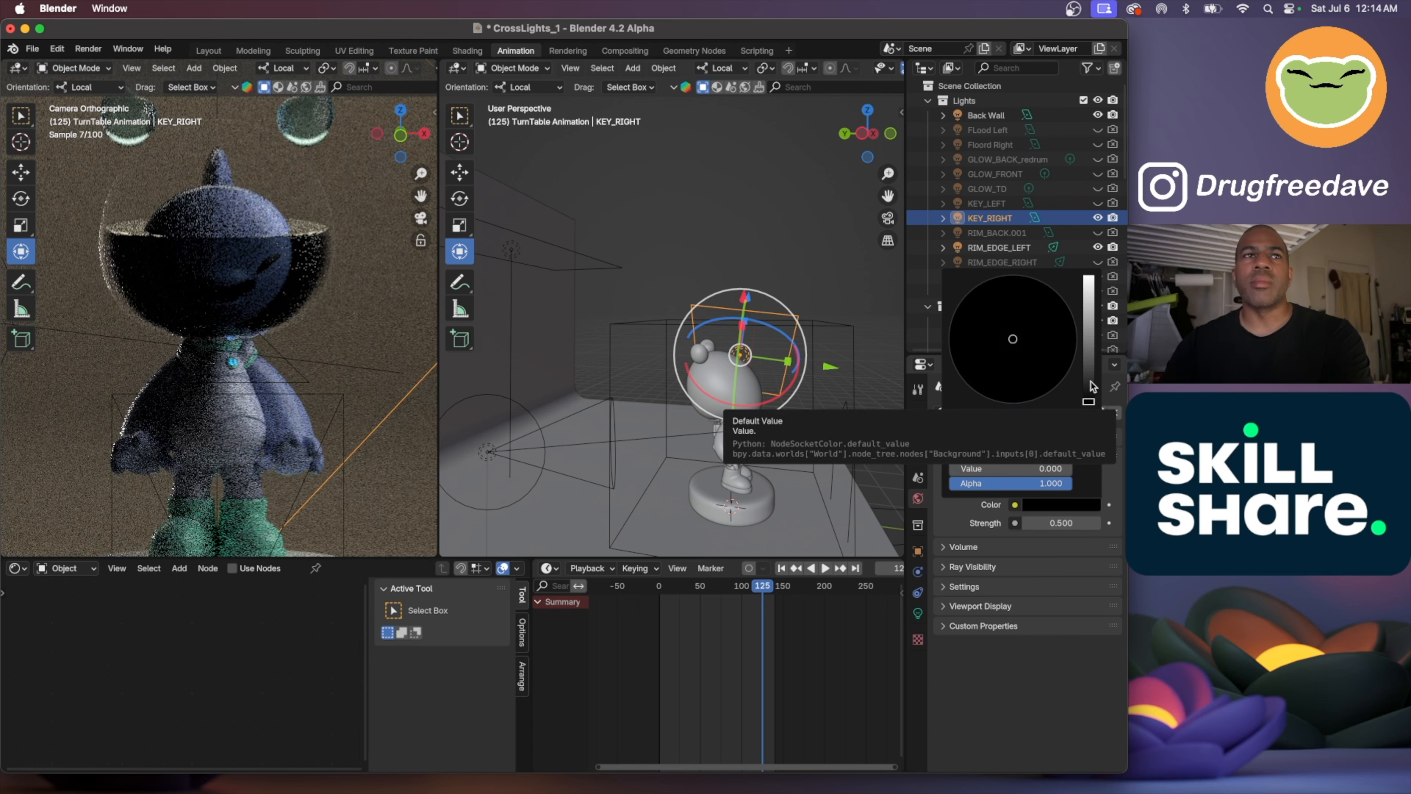
left_click_drag(1092, 386, 1089, 374)
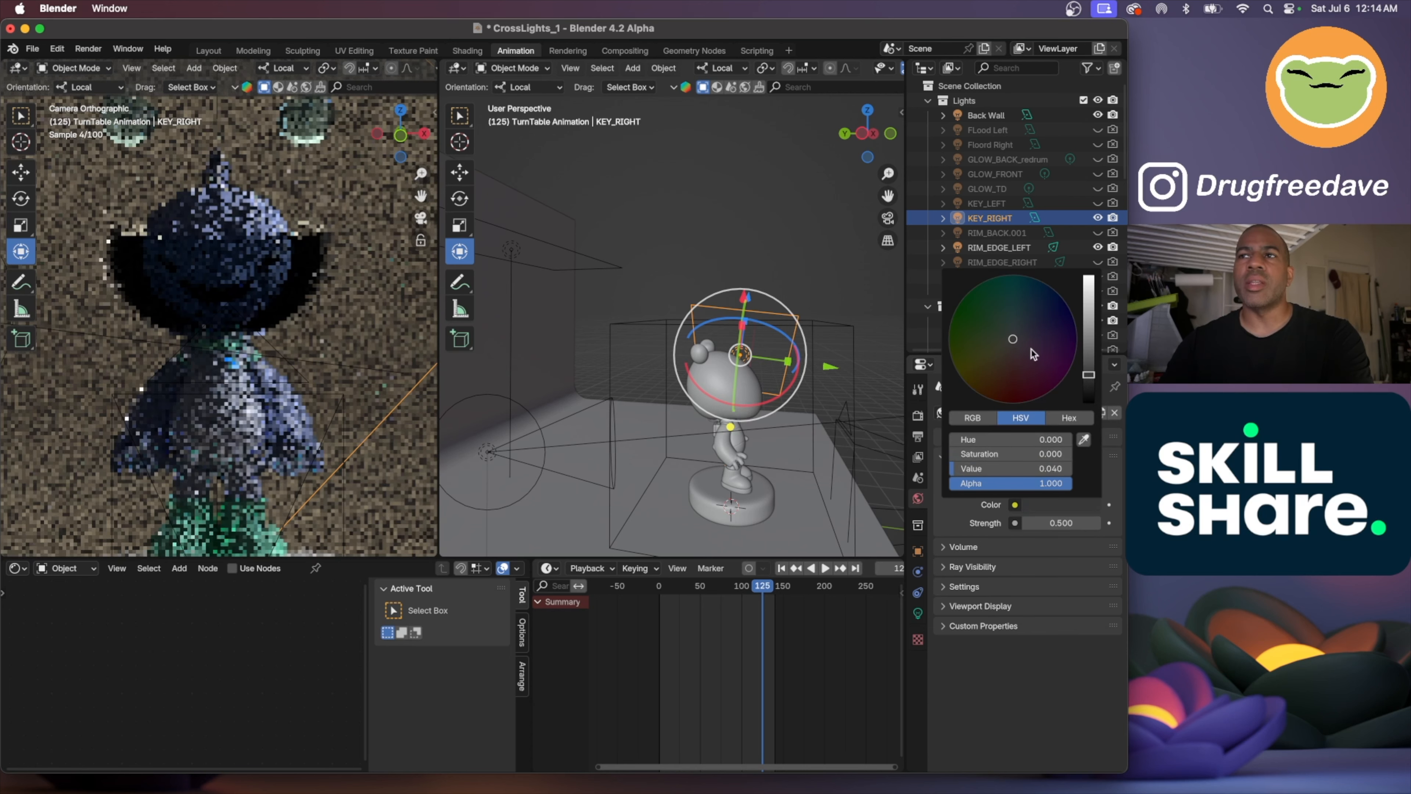
left_click_drag(1018, 343, 1035, 311)
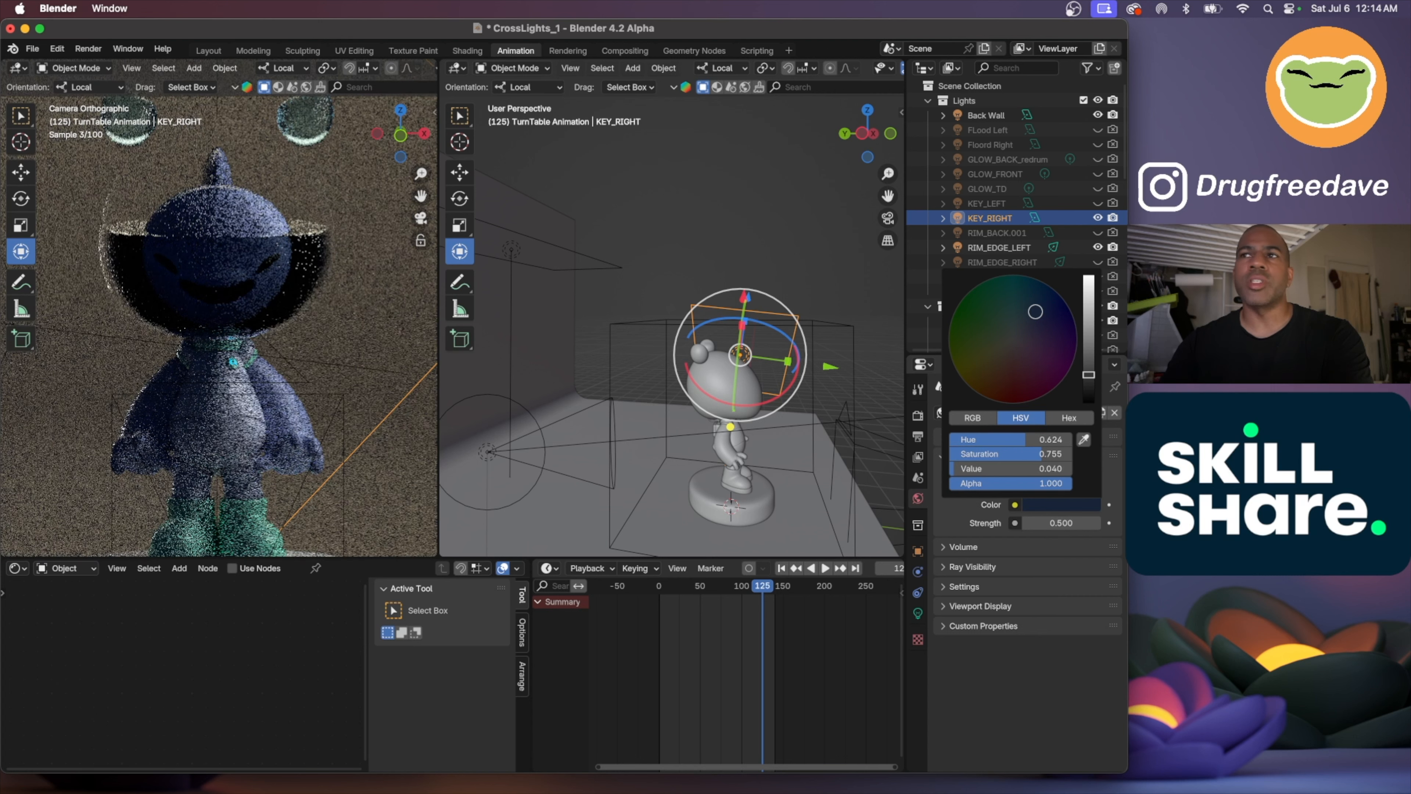
left_click_drag(1036, 311, 1039, 311)
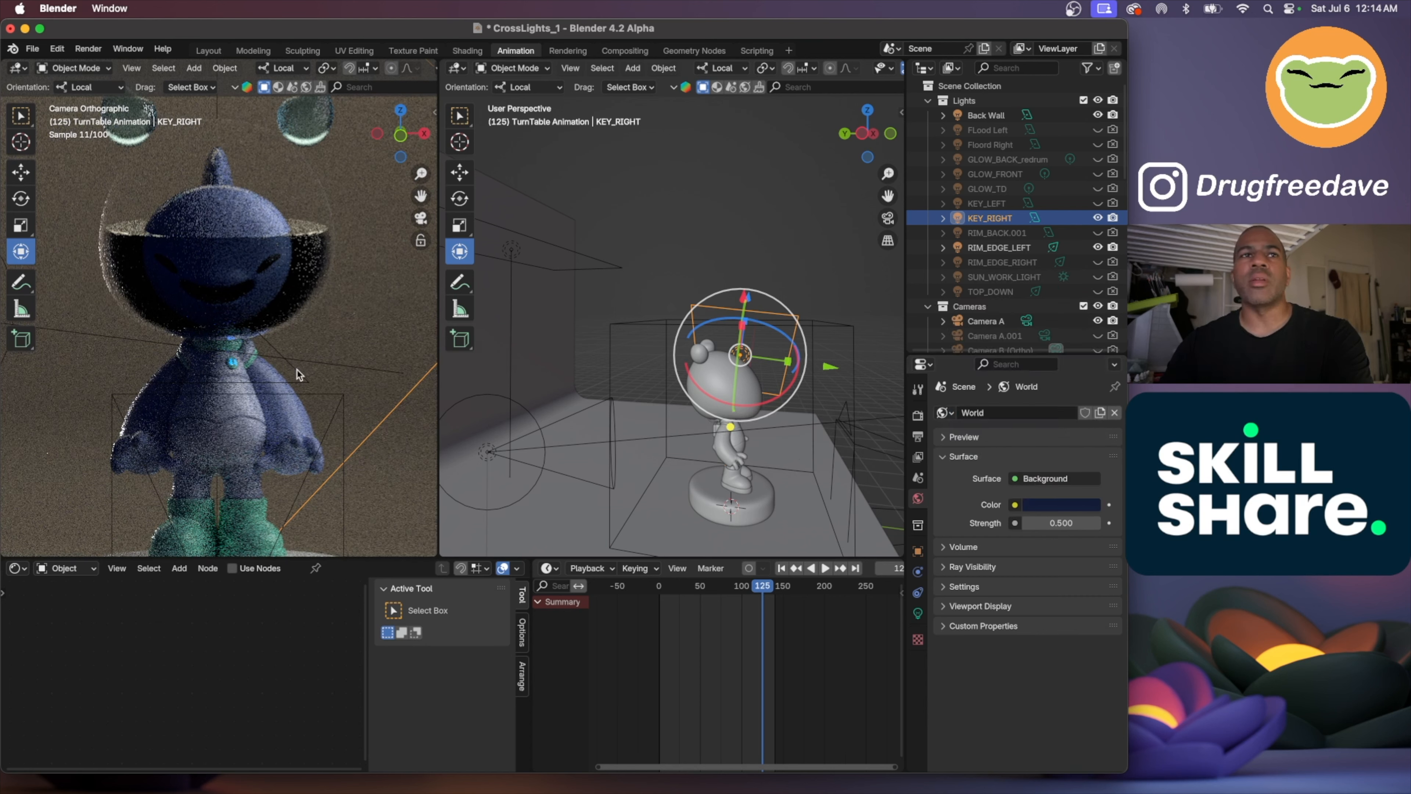
Compare the full-figure camera render with the Back Wall light hidden and shown, leaving it shown
key("KP_0")
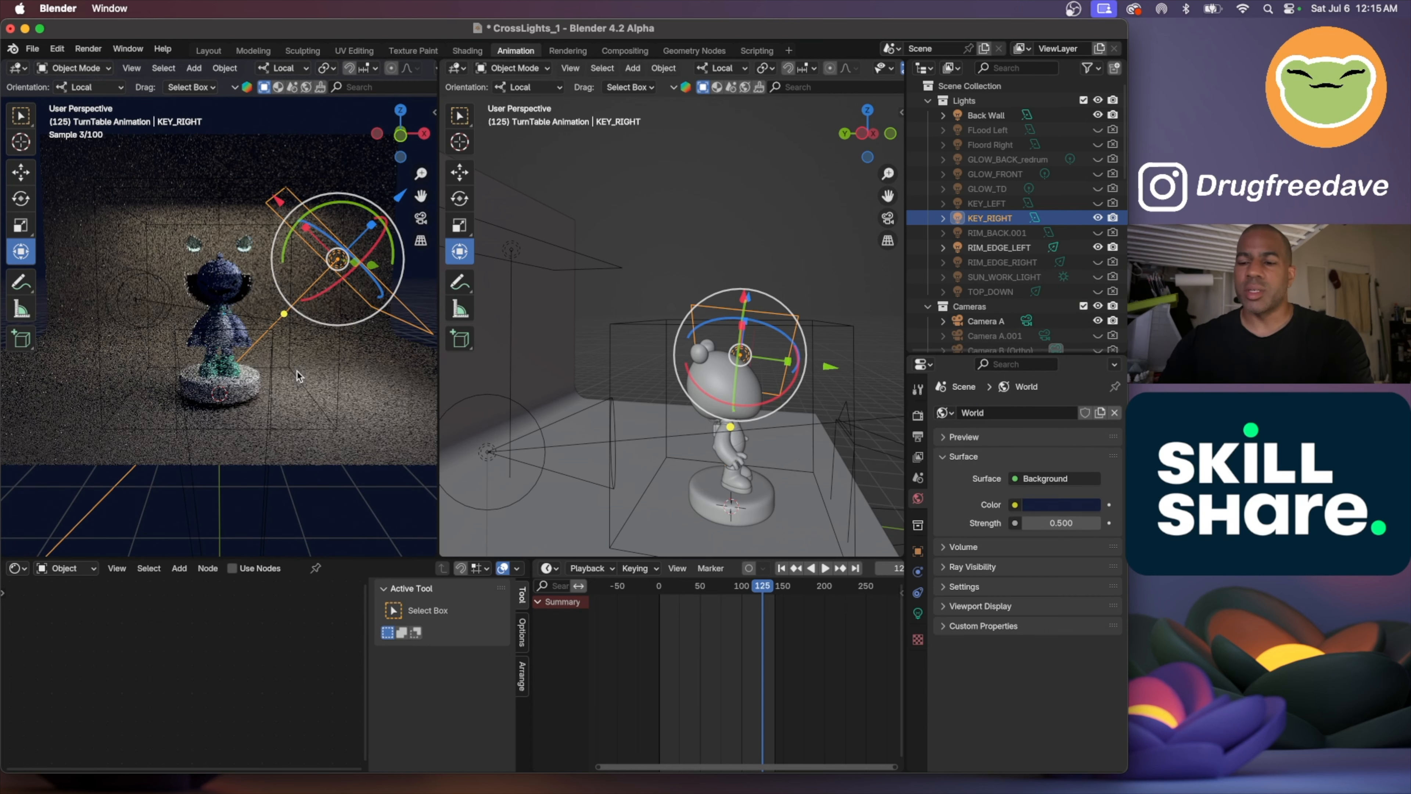
key("KP_0")
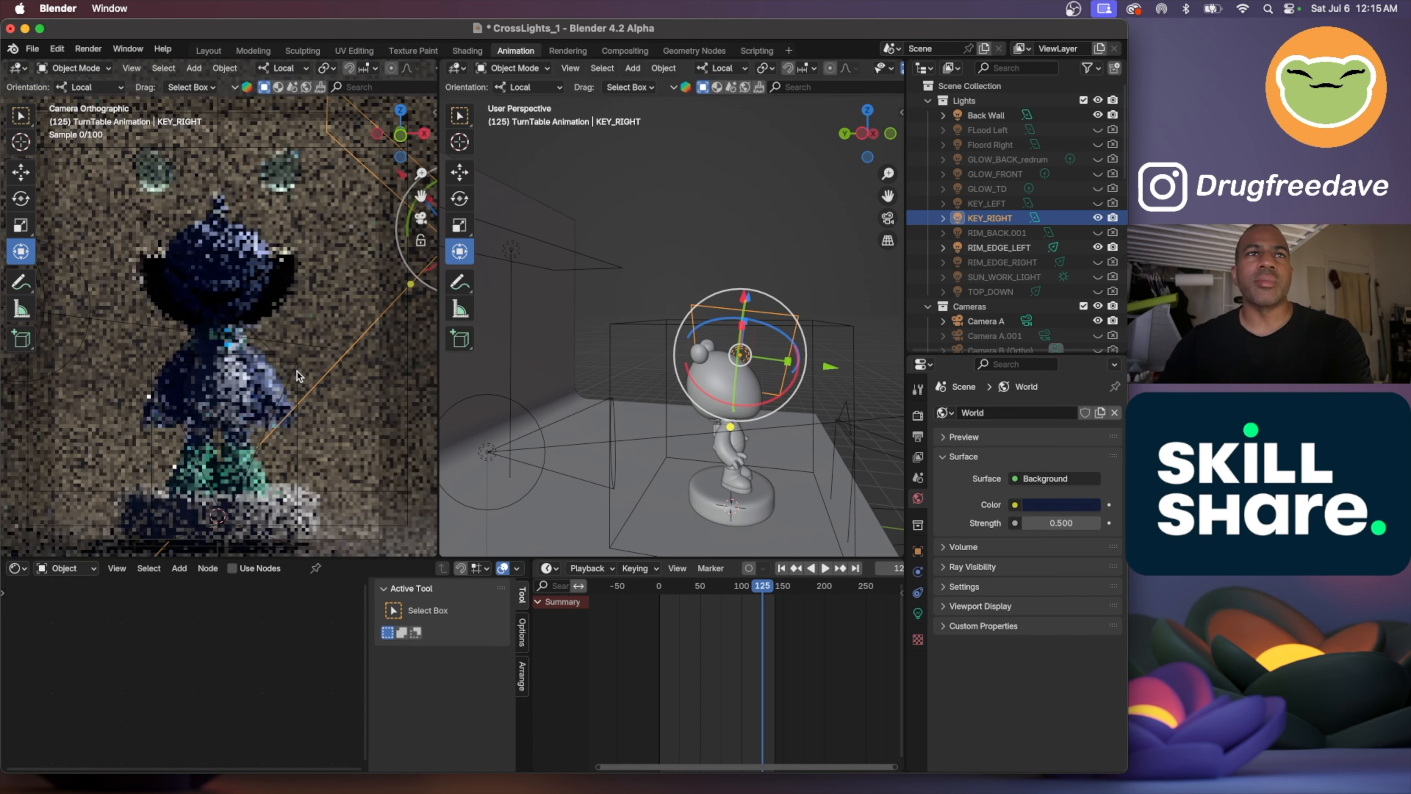
scroll(298, 376, "down", 3)
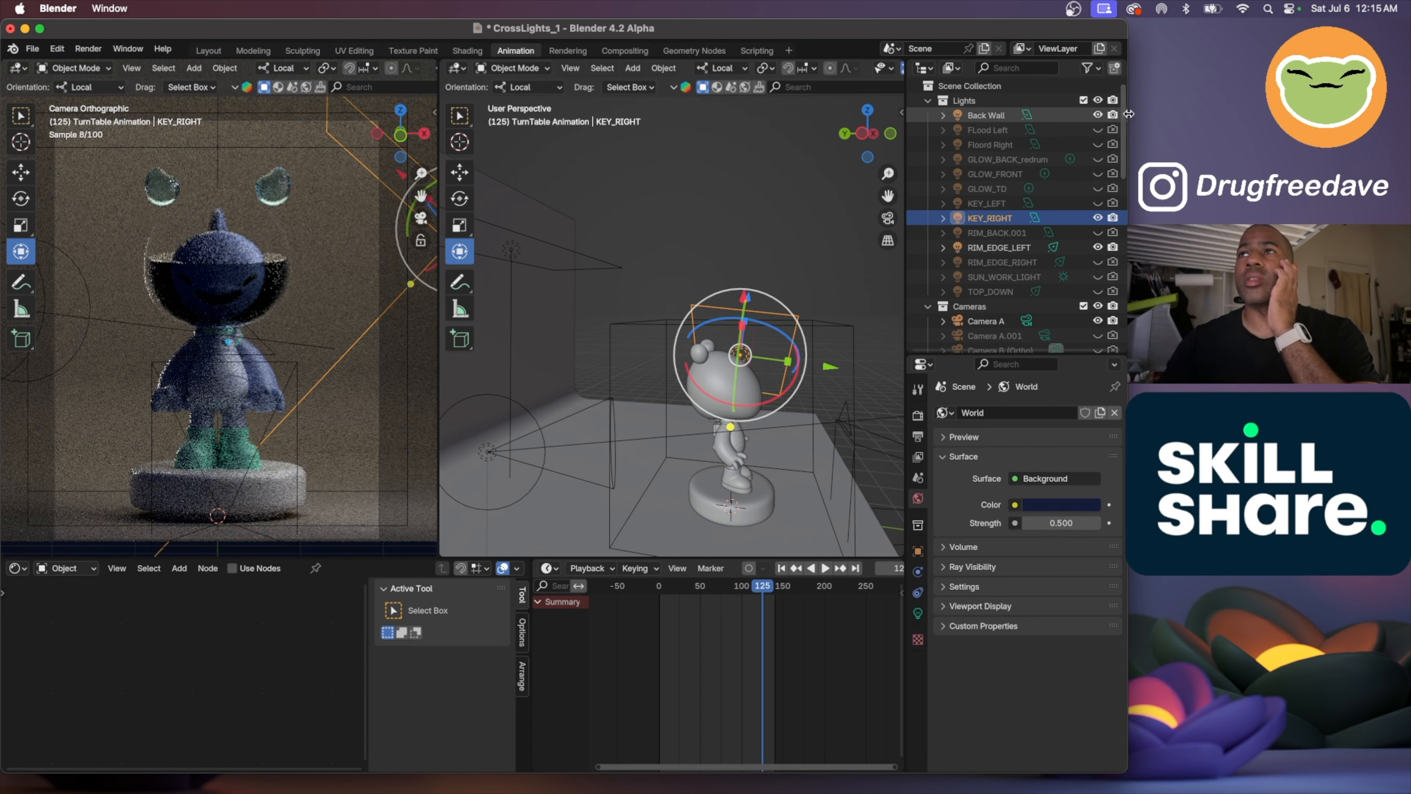
left_click(1098, 115)
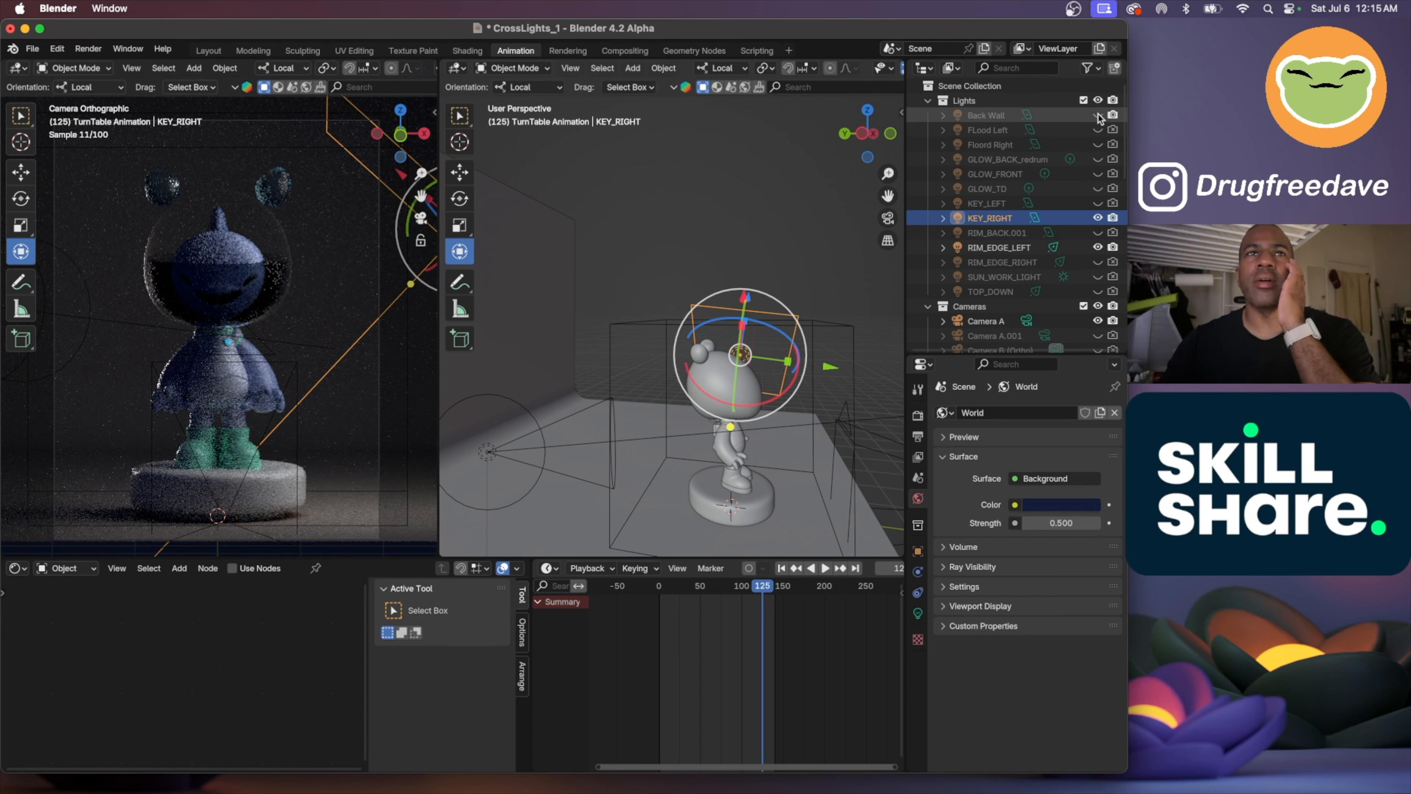
left_click(1098, 116)
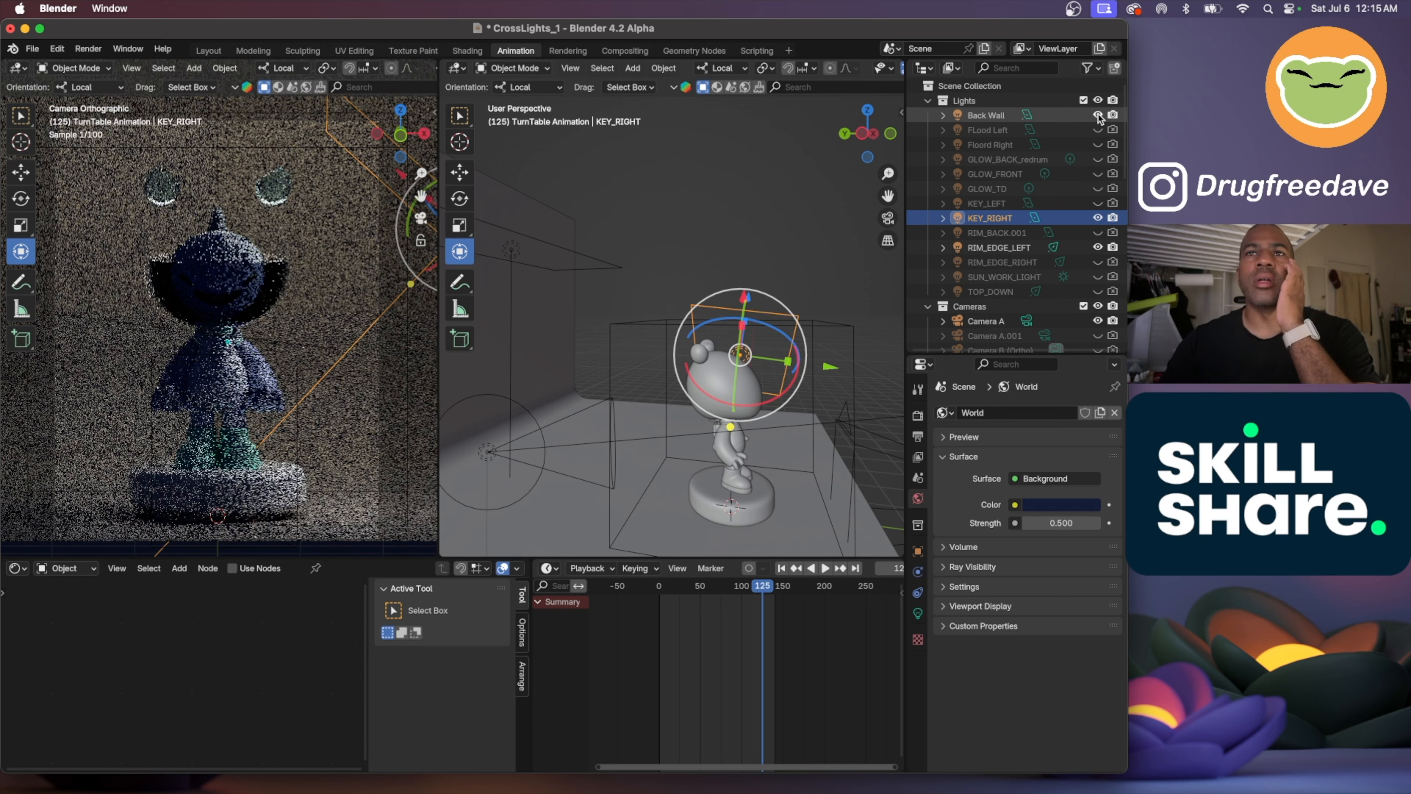
Tint the KEY_RIGHT area light's colour a very pale warm cream
middle_click_drag(771, 350, 727, 354)
left_click(774, 340)
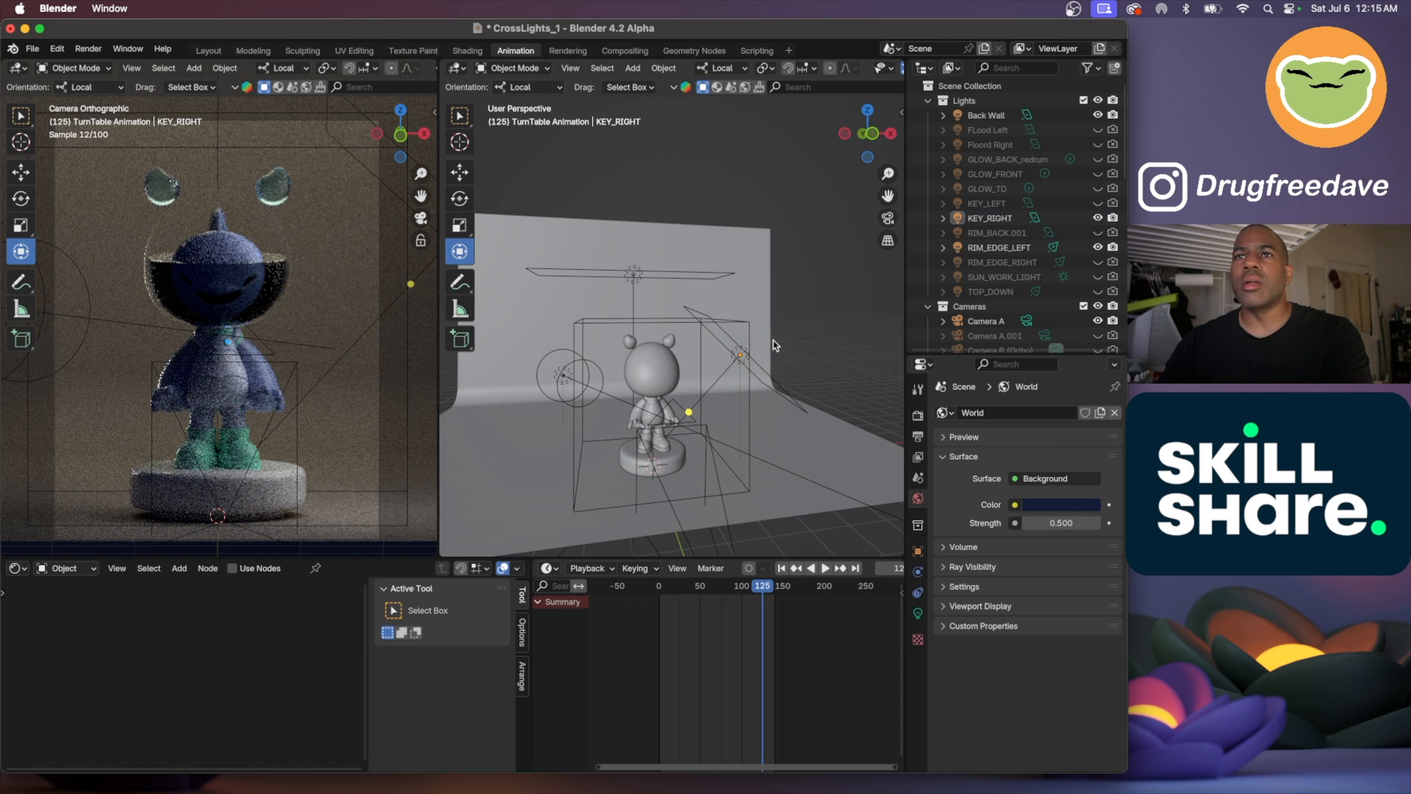
left_click(740, 352)
left_click(916, 612)
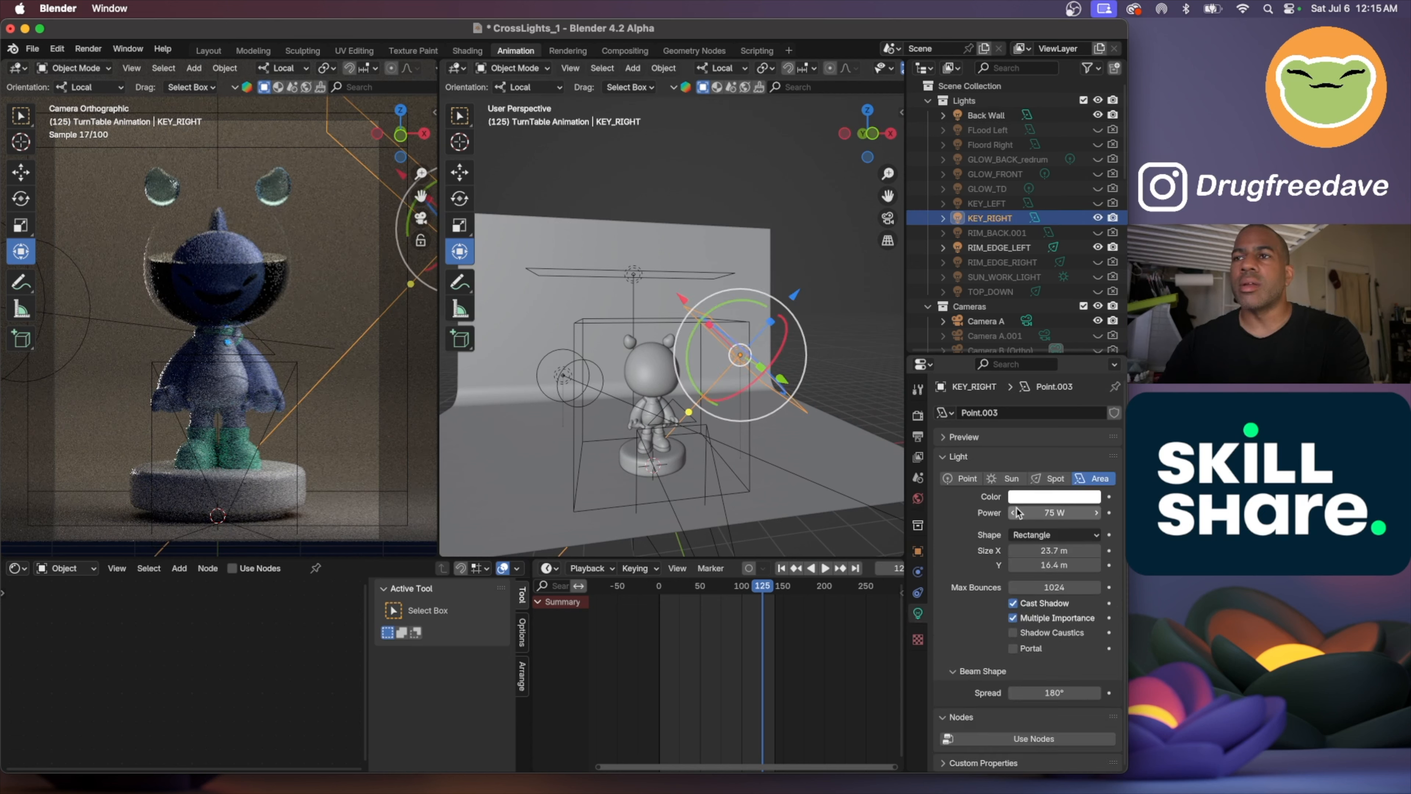
left_click(1027, 497)
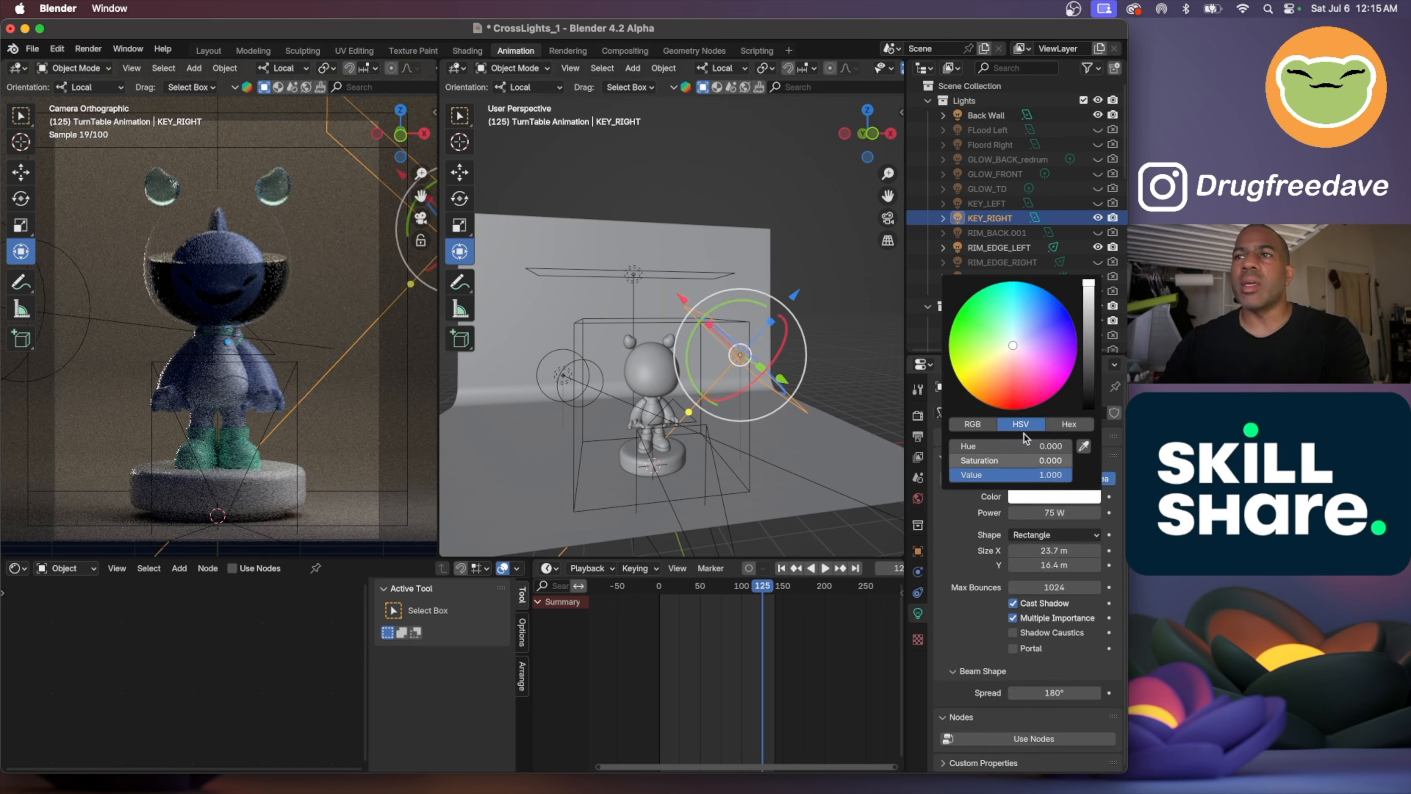
left_click(1009, 347)
left_click_drag(1010, 348, 1009, 350)
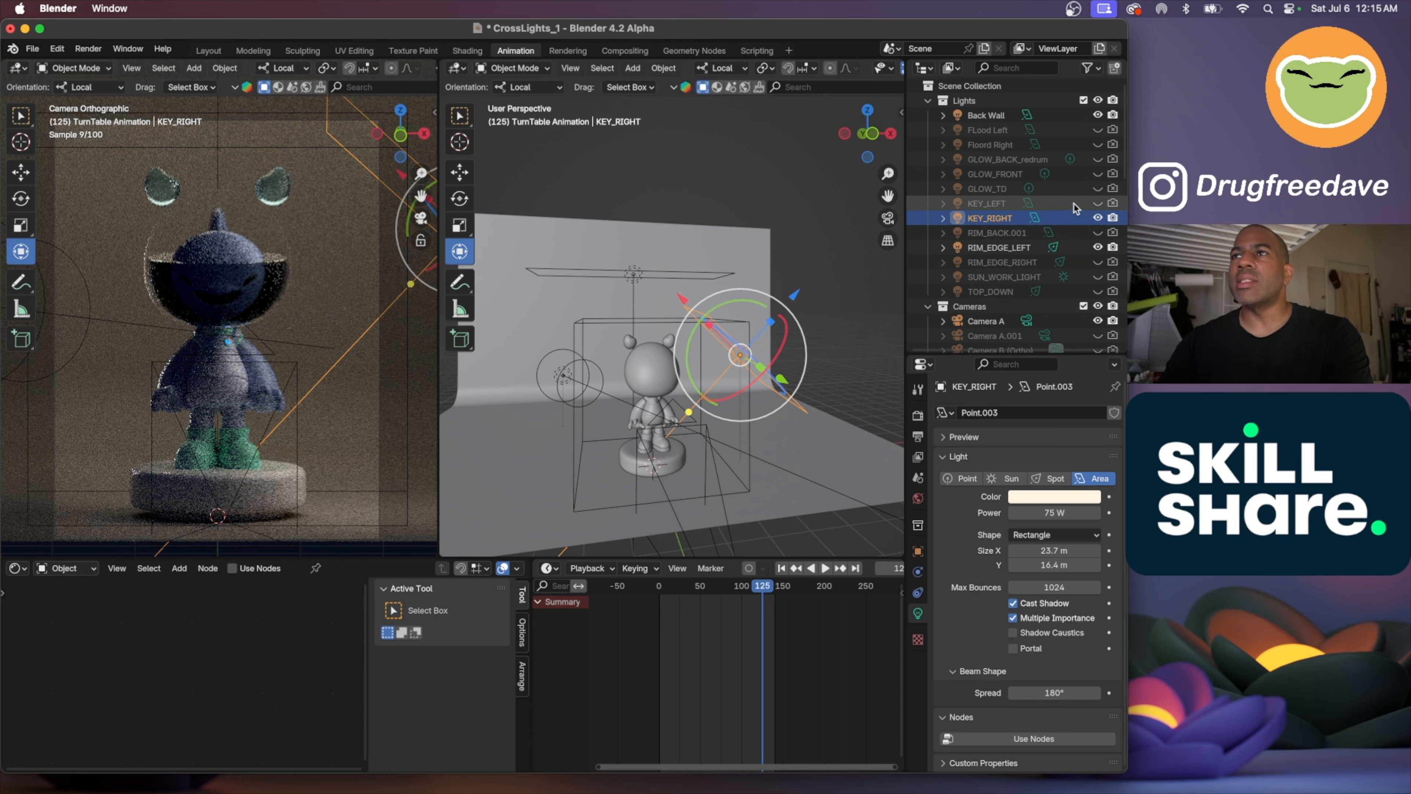
Show the hidden KEY_LEFT area light and rotate it until its panel stands nearly upright beside the character
left_click(1098, 204)
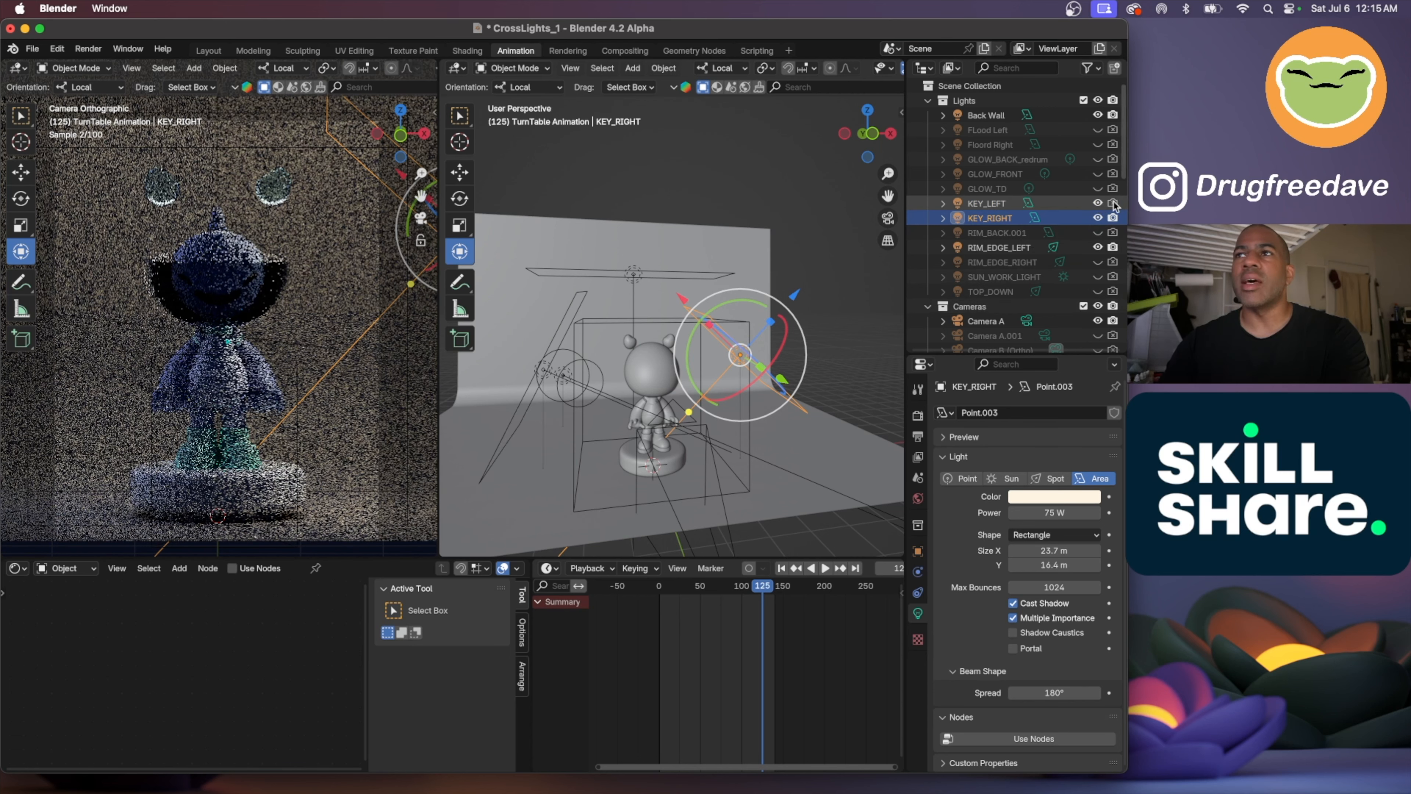
left_click(1066, 203)
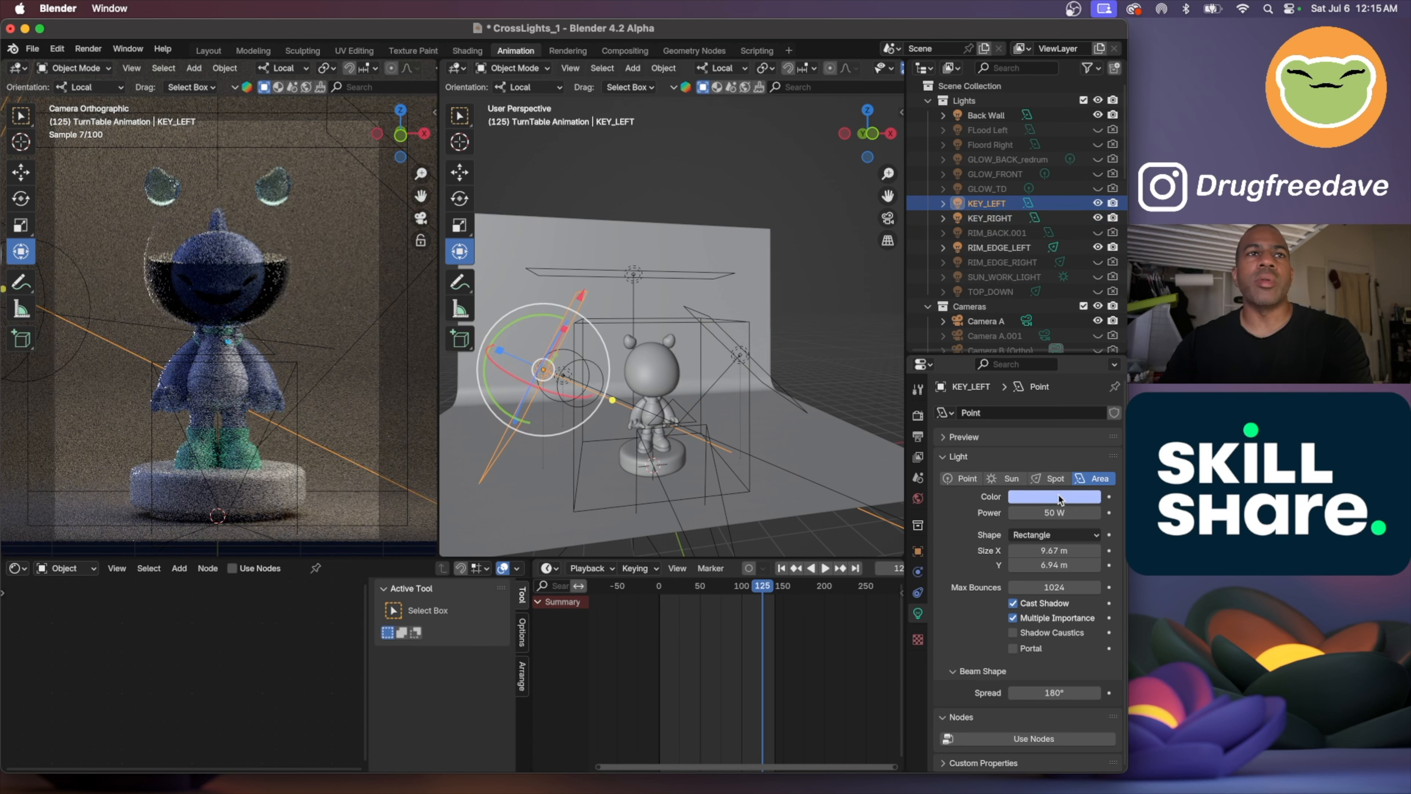
scroll(695, 473, "left", 5)
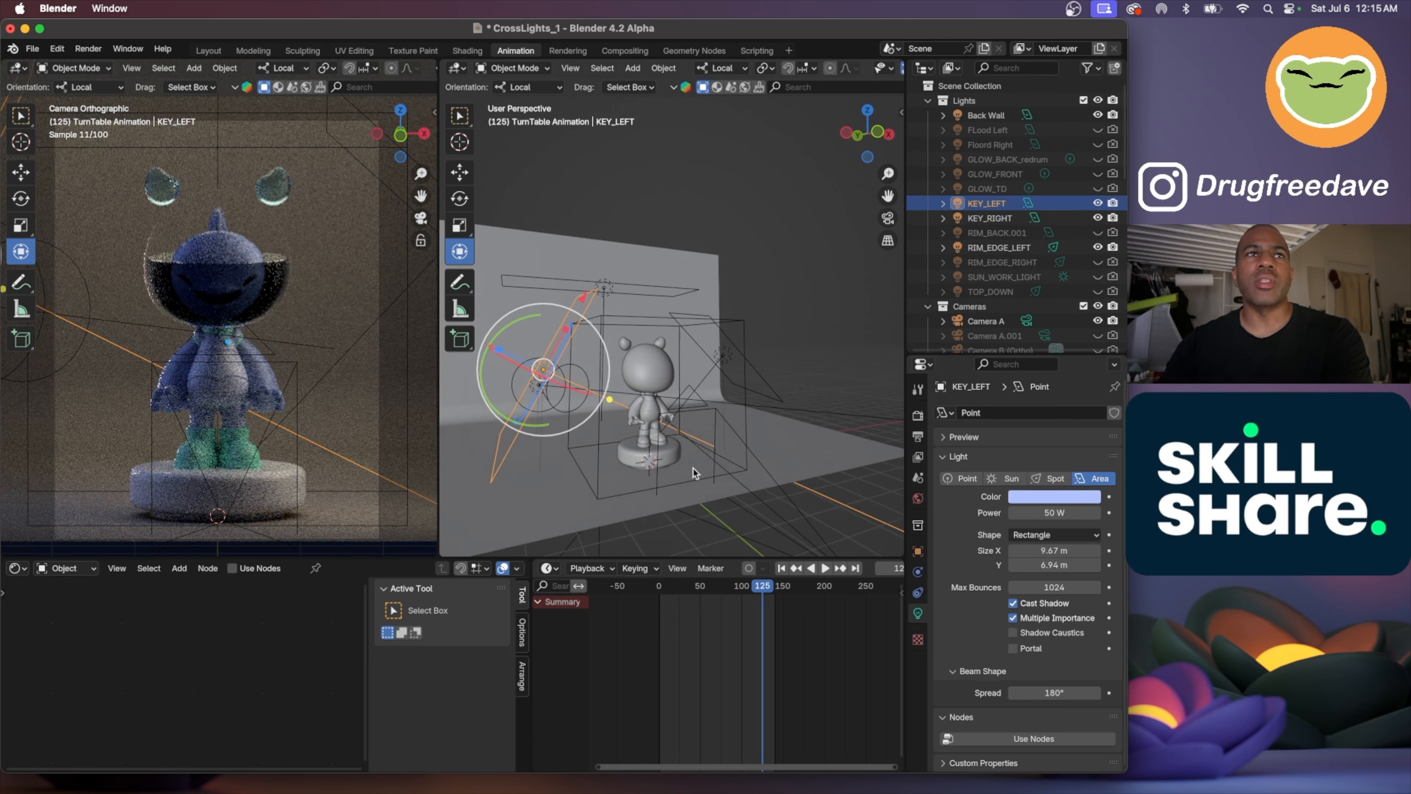
scroll(696, 473, "left", 10)
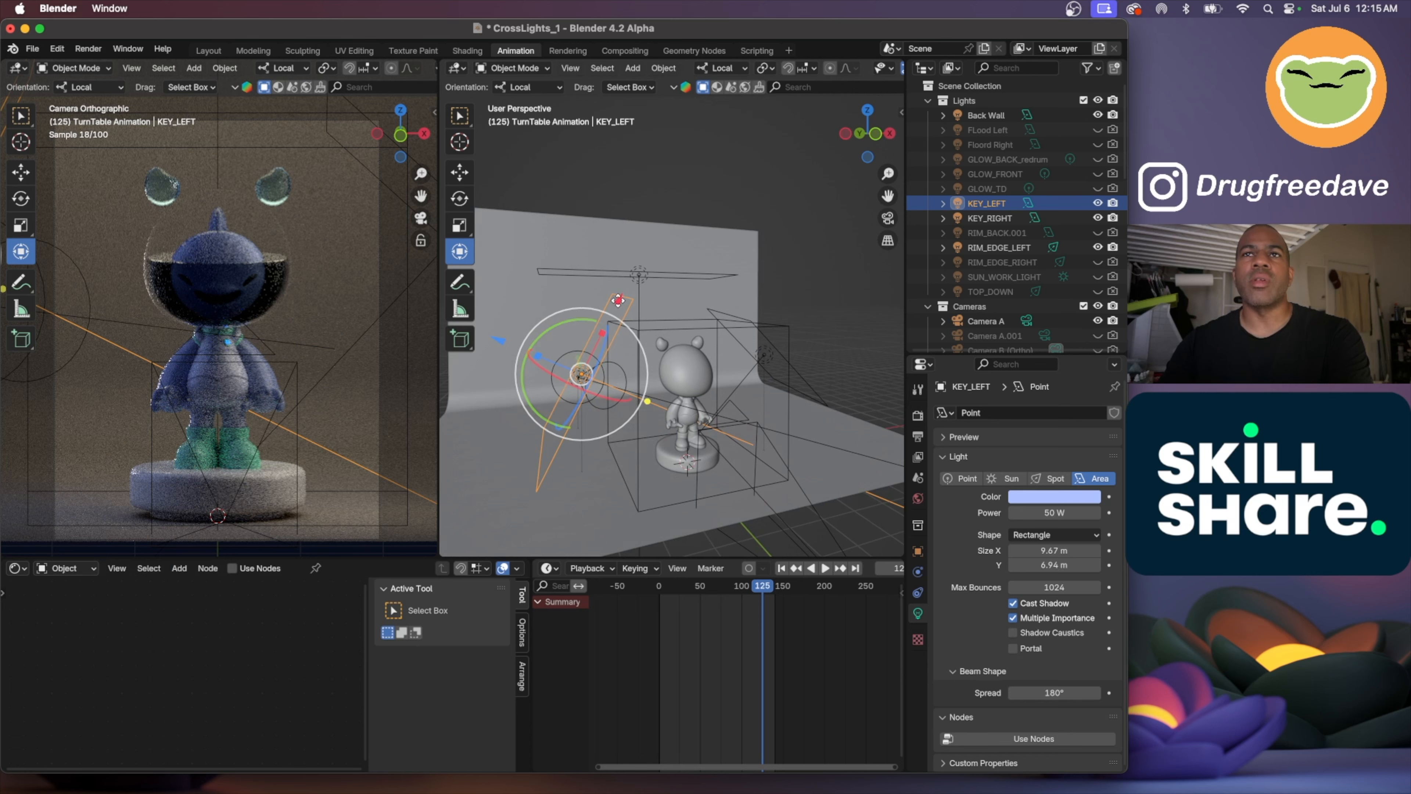
left_click_drag(562, 328, 535, 327)
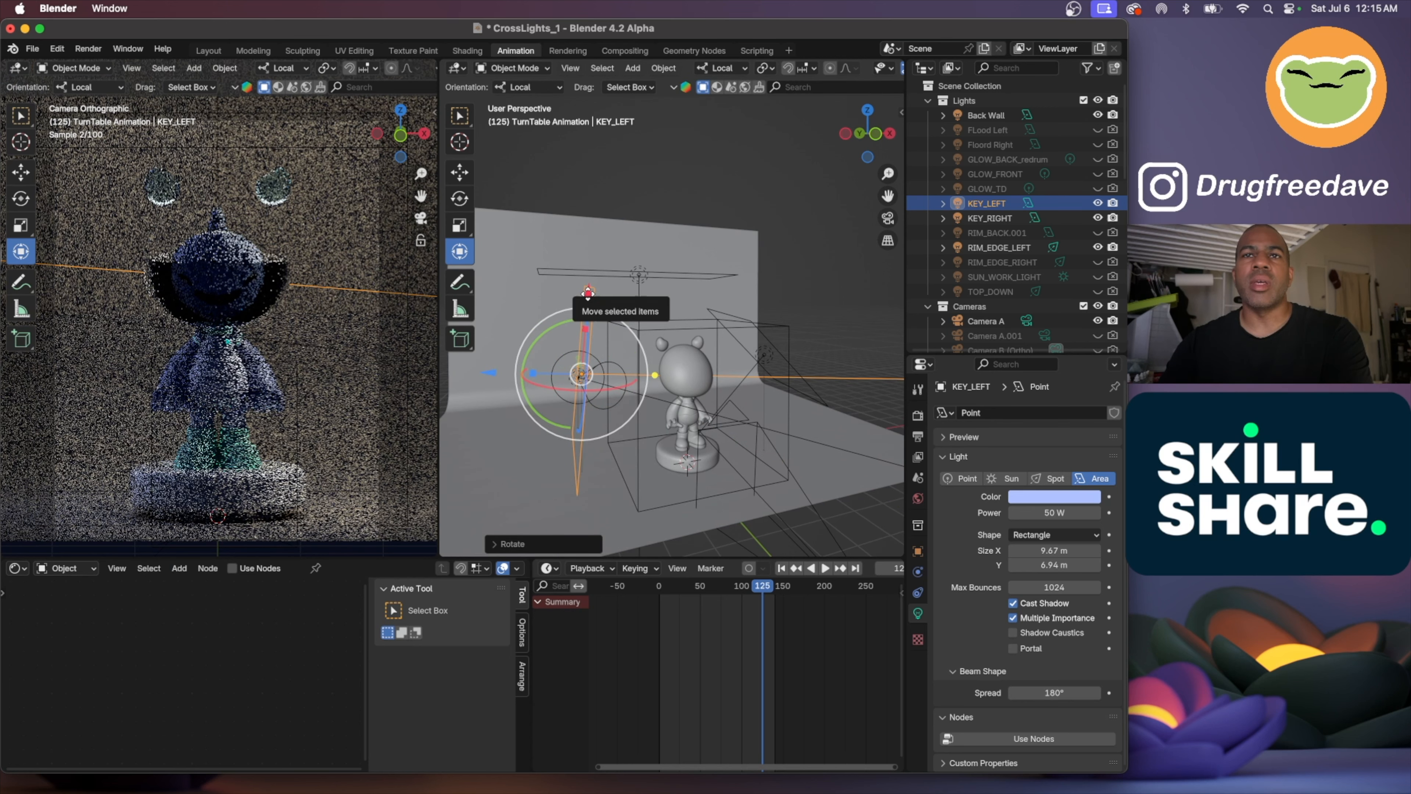
Raise KEY_LEFT along its local X axis and resize its rectangle to about 10.4 m by 14.3 m
middle_click_drag(607, 471, 570, 460)
left_click_drag(567, 463, 572, 456)
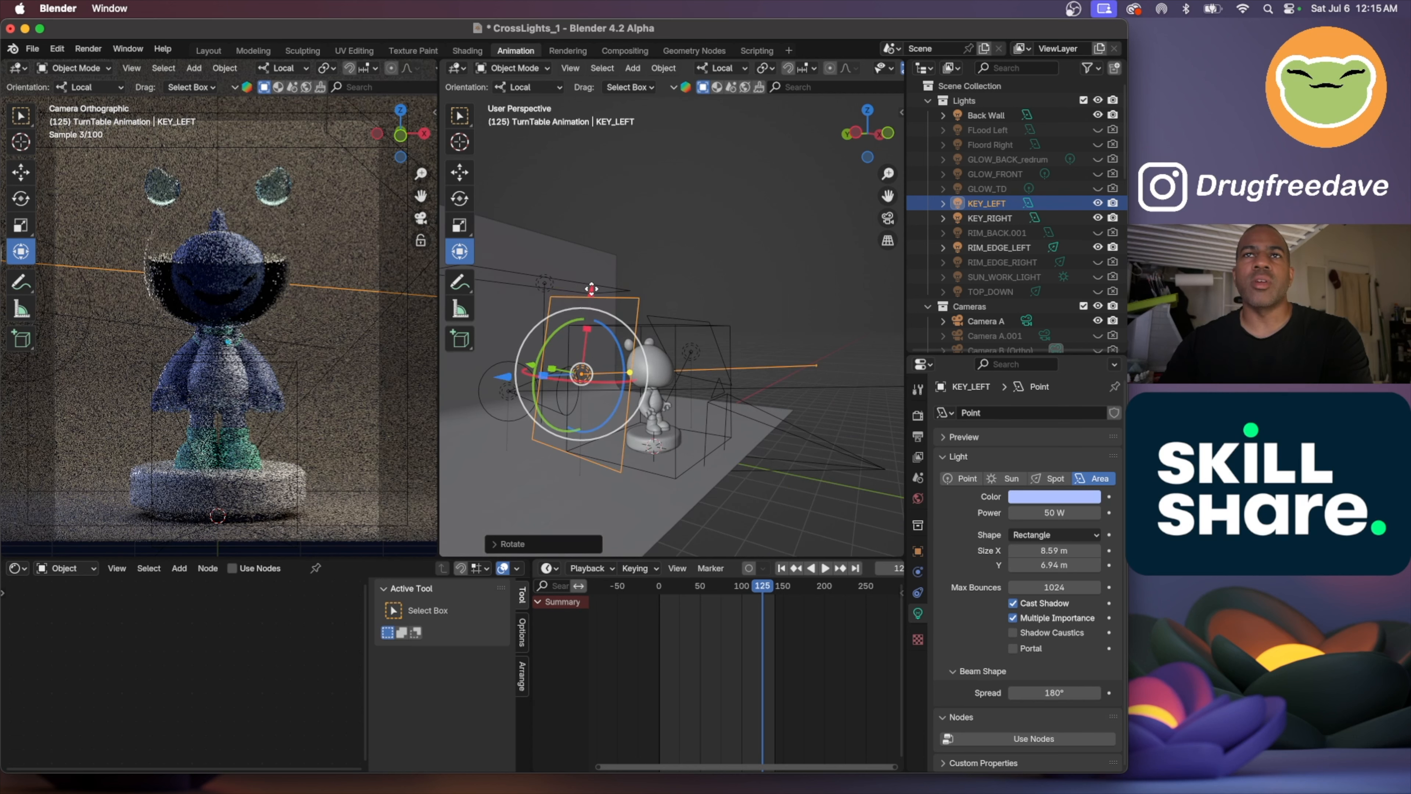
mouse_move(590, 290)
left_mouse_down()
mouse_move(595, 262)
mouse_move(591, 273)
left_mouse_up()
middle_click_drag(607, 322, 612, 368)
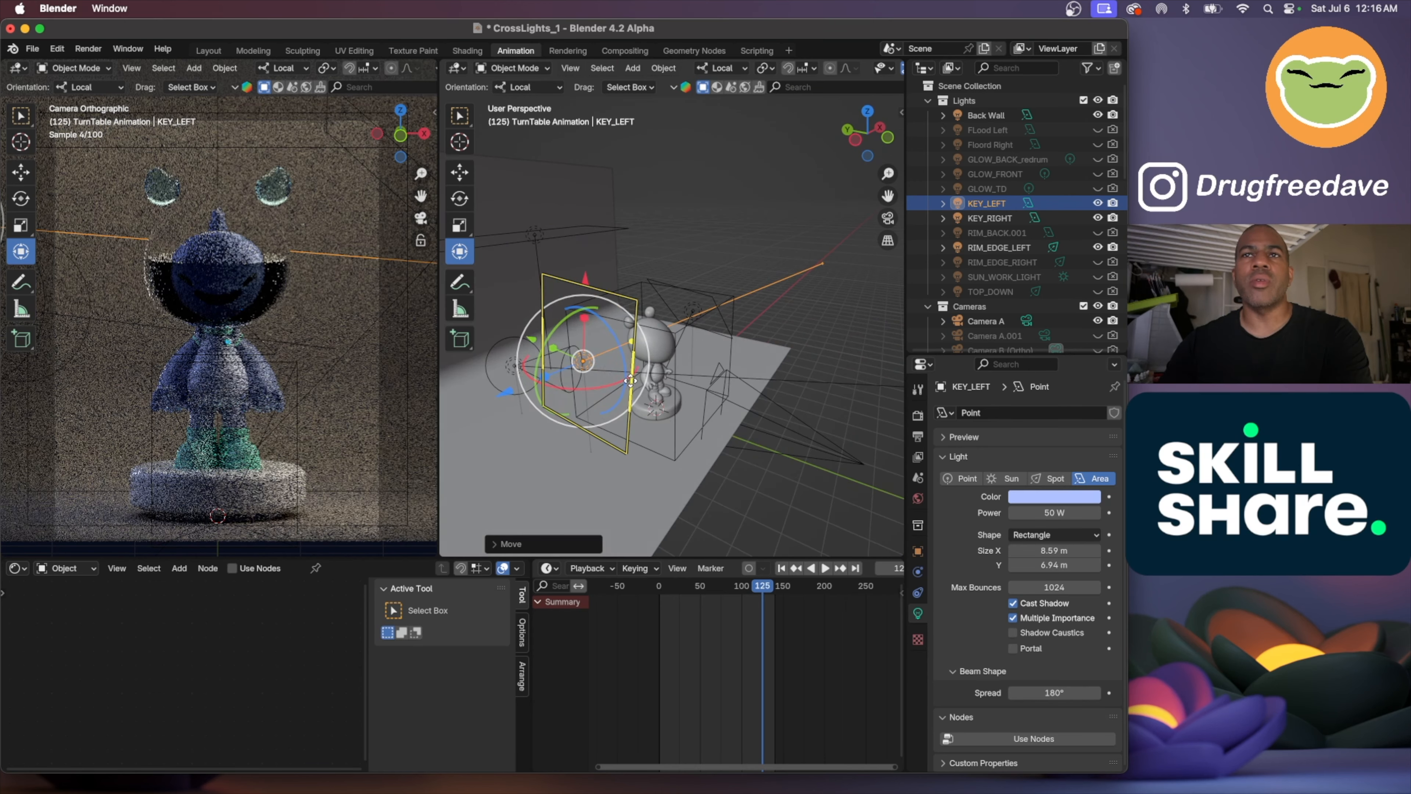
left_click_drag(634, 371, 699, 386)
middle_click_drag(694, 386, 557, 376)
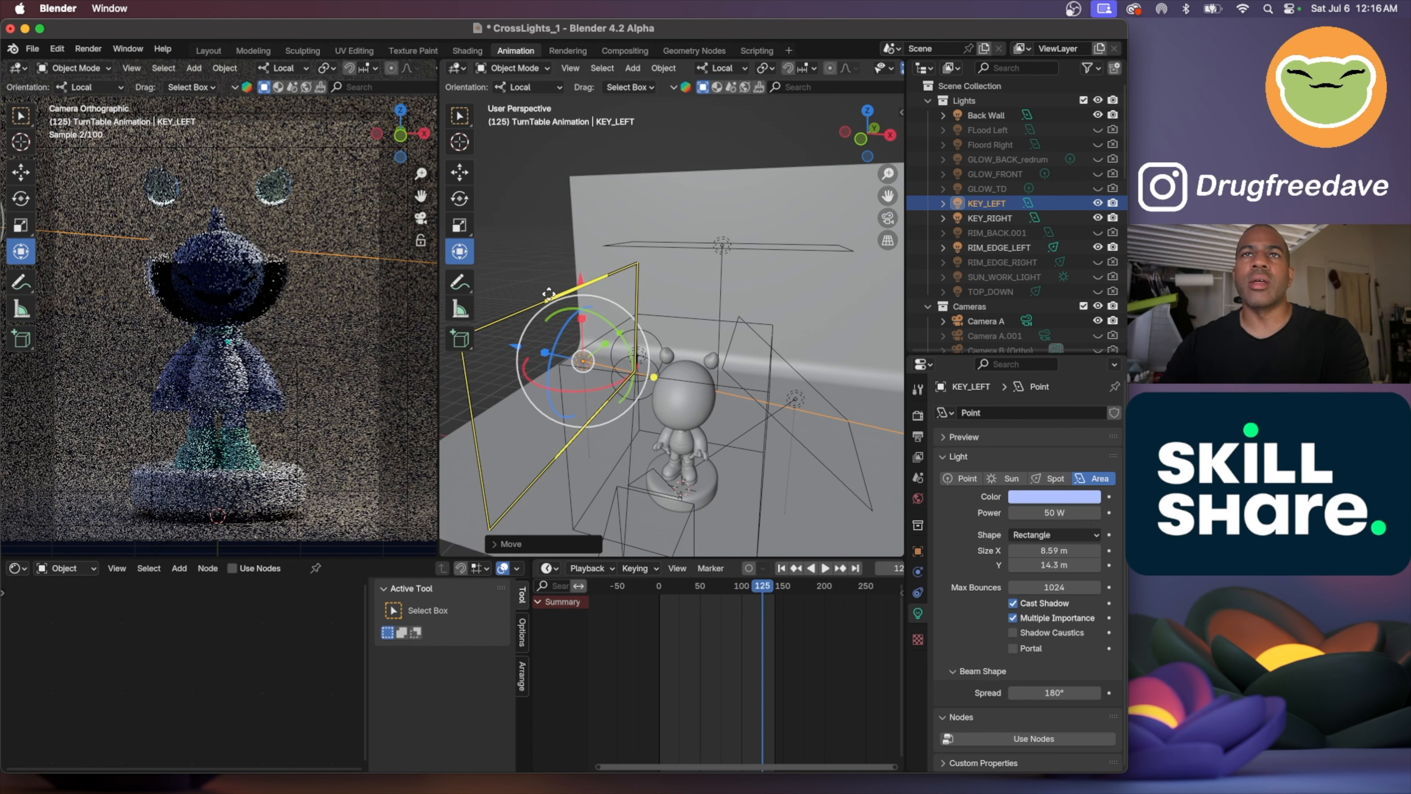
left_click_drag(549, 293, 555, 270)
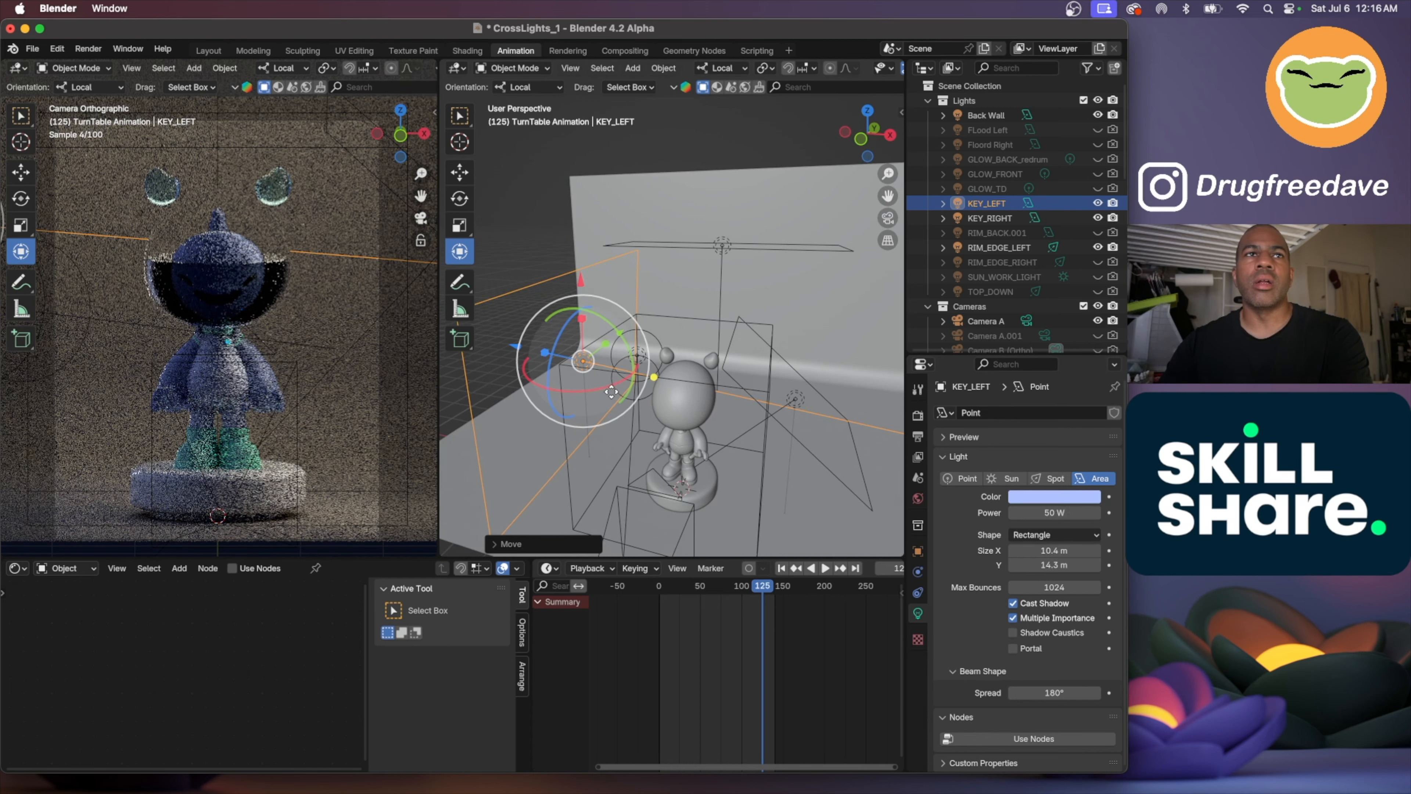
Examine KEY_LEFT's placement around the character from several angles and select the Bubble A helmet
scroll(611, 392, "left", 10)
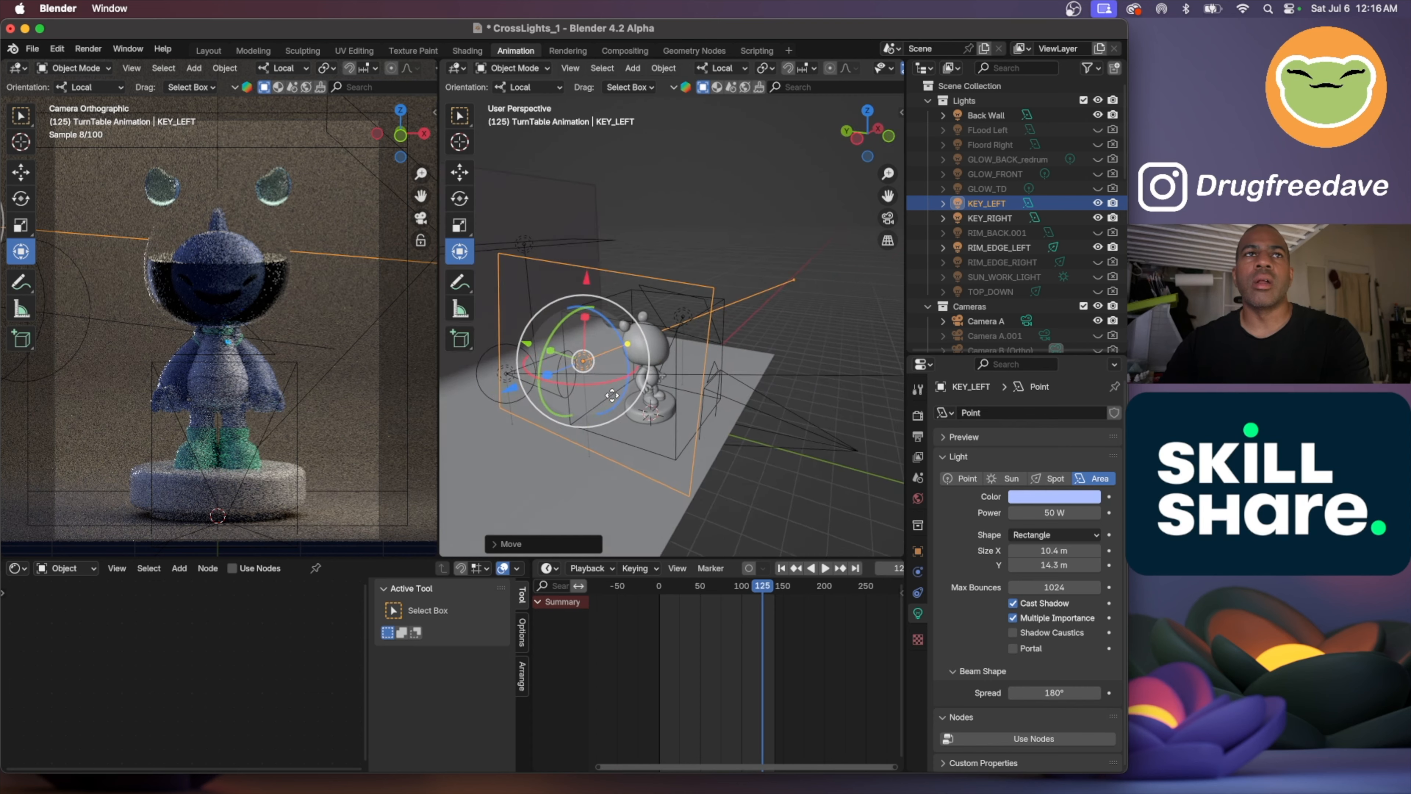
scroll(612, 395, "right", 10)
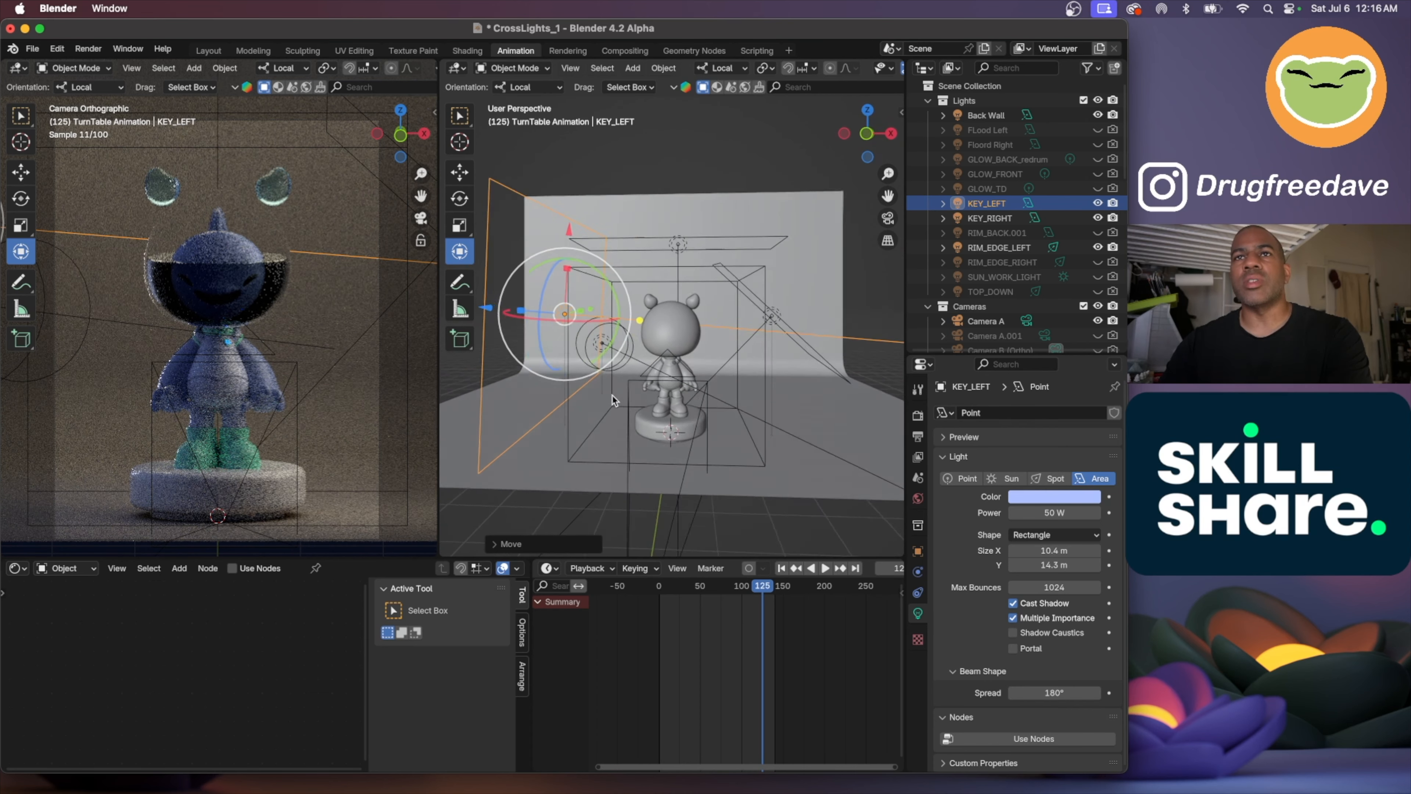
scroll(611, 399, "up", 5)
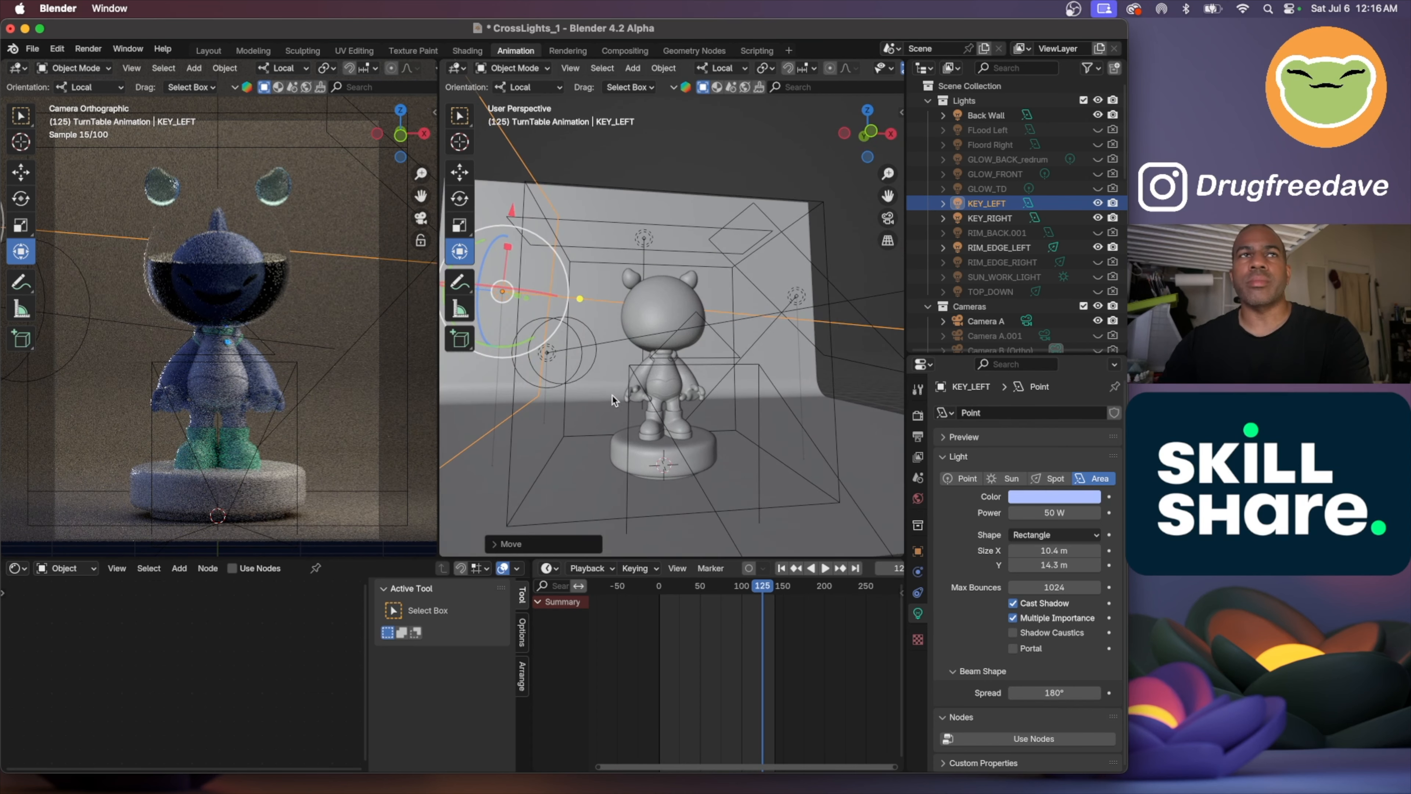
scroll(612, 399, "right", 4)
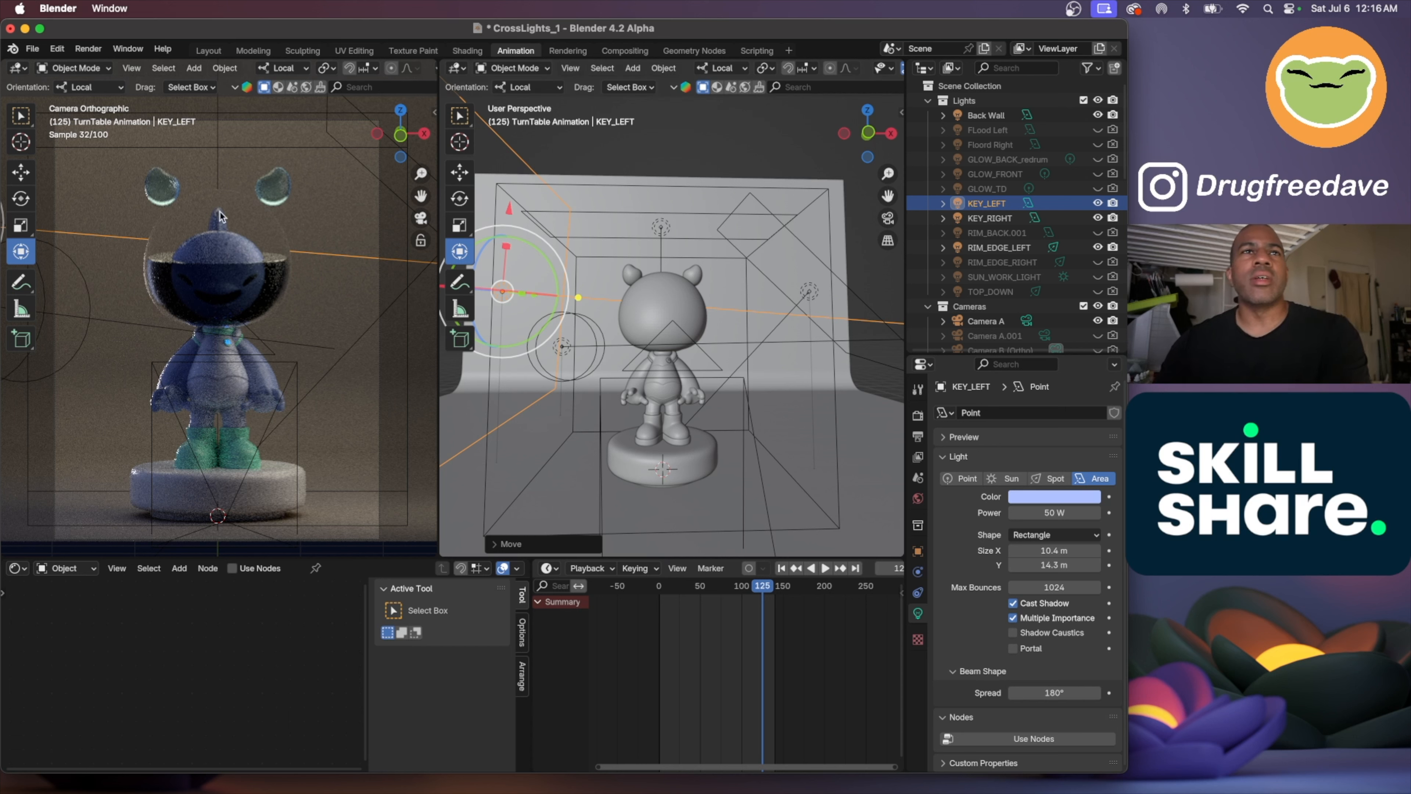
left_click(250, 216)
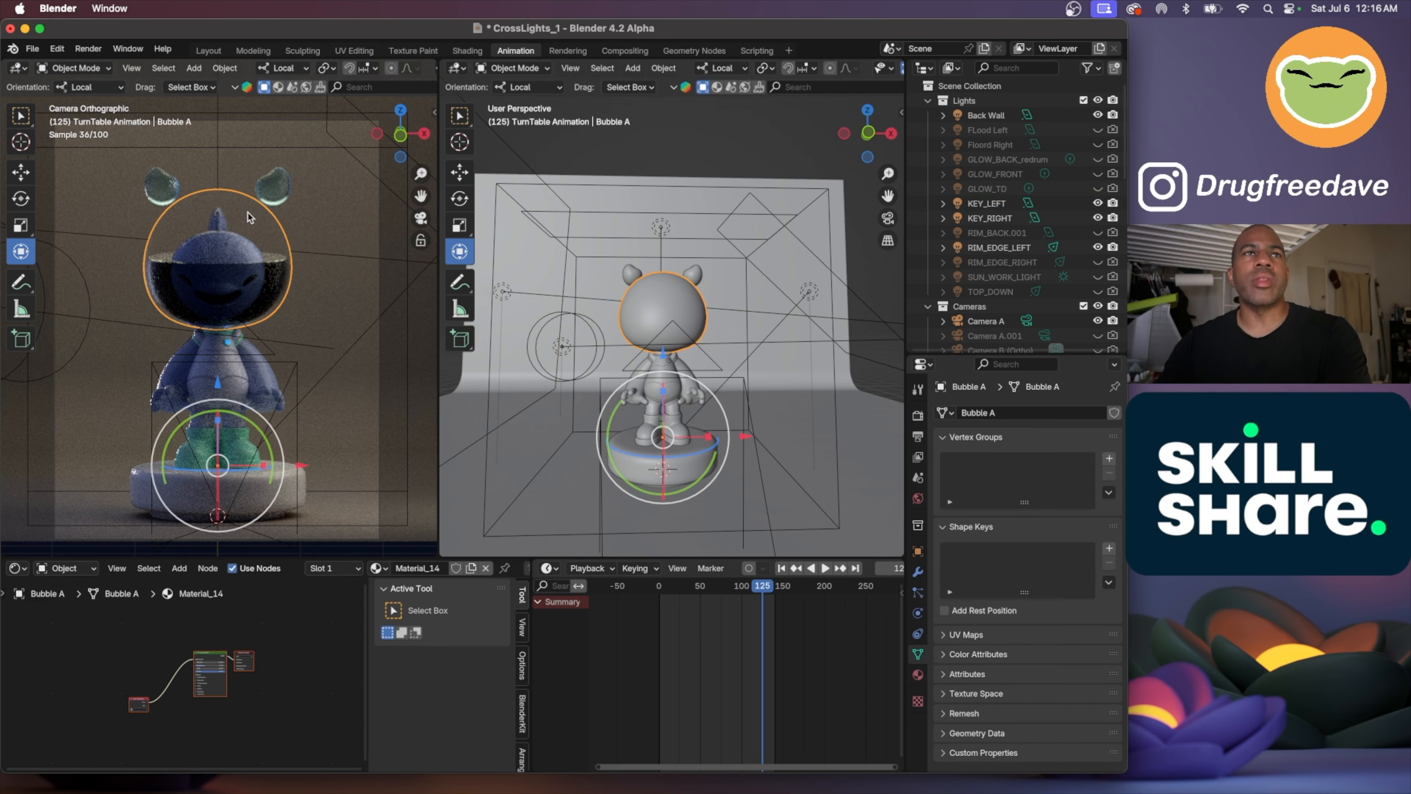
Save the scene as a new file named Fishboy_1.blend in the BLENDER folder
left_click(33, 48)
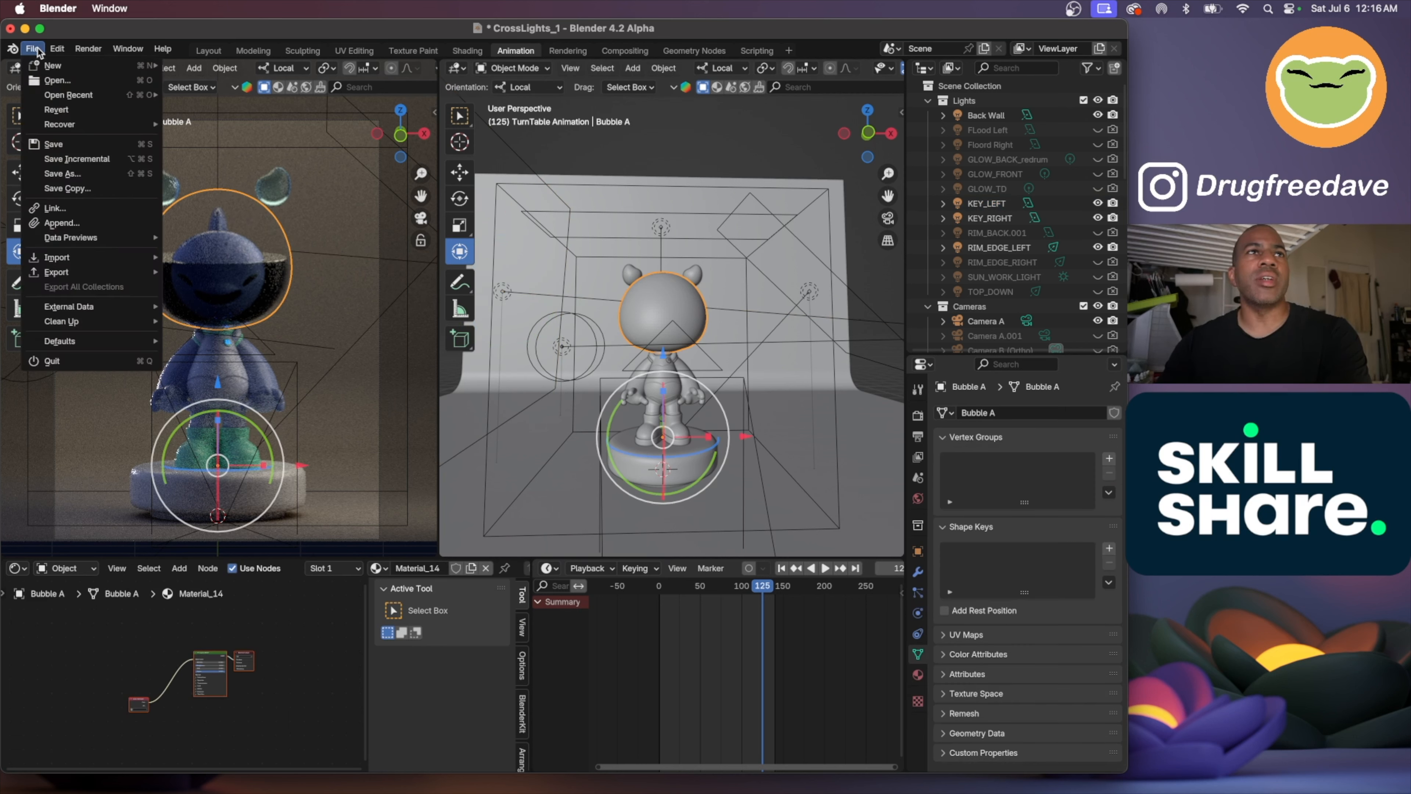
left_click(71, 174)
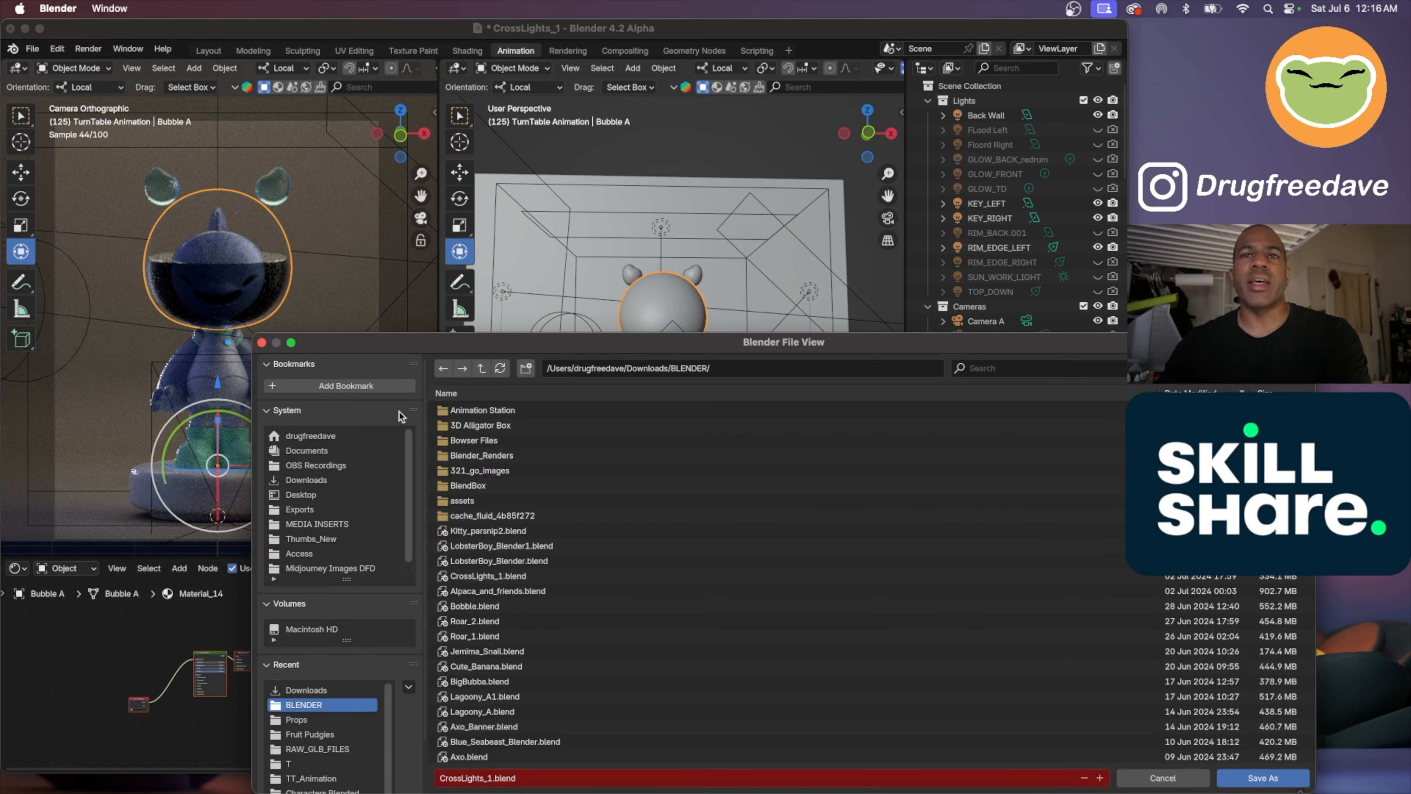
double_click(471, 778)
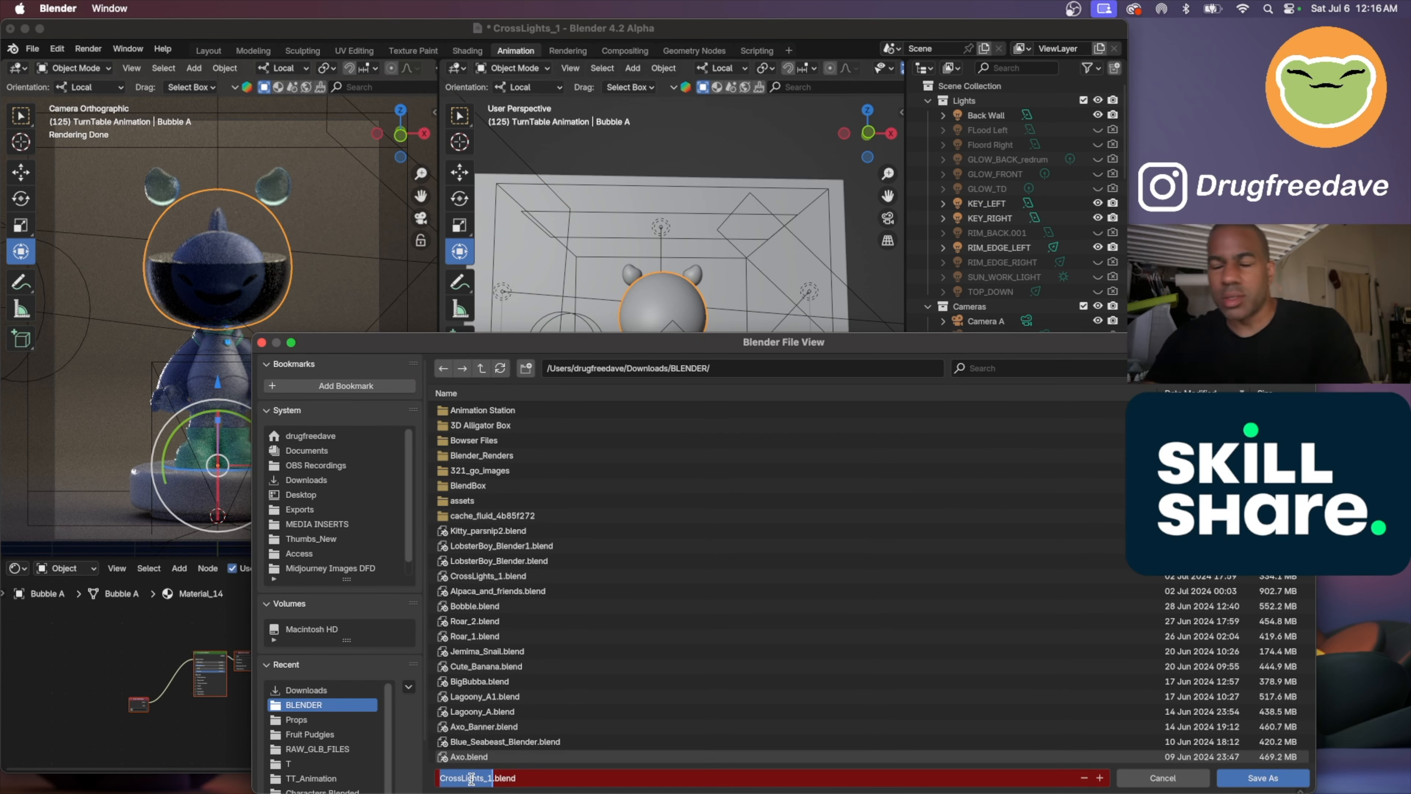
type("A")
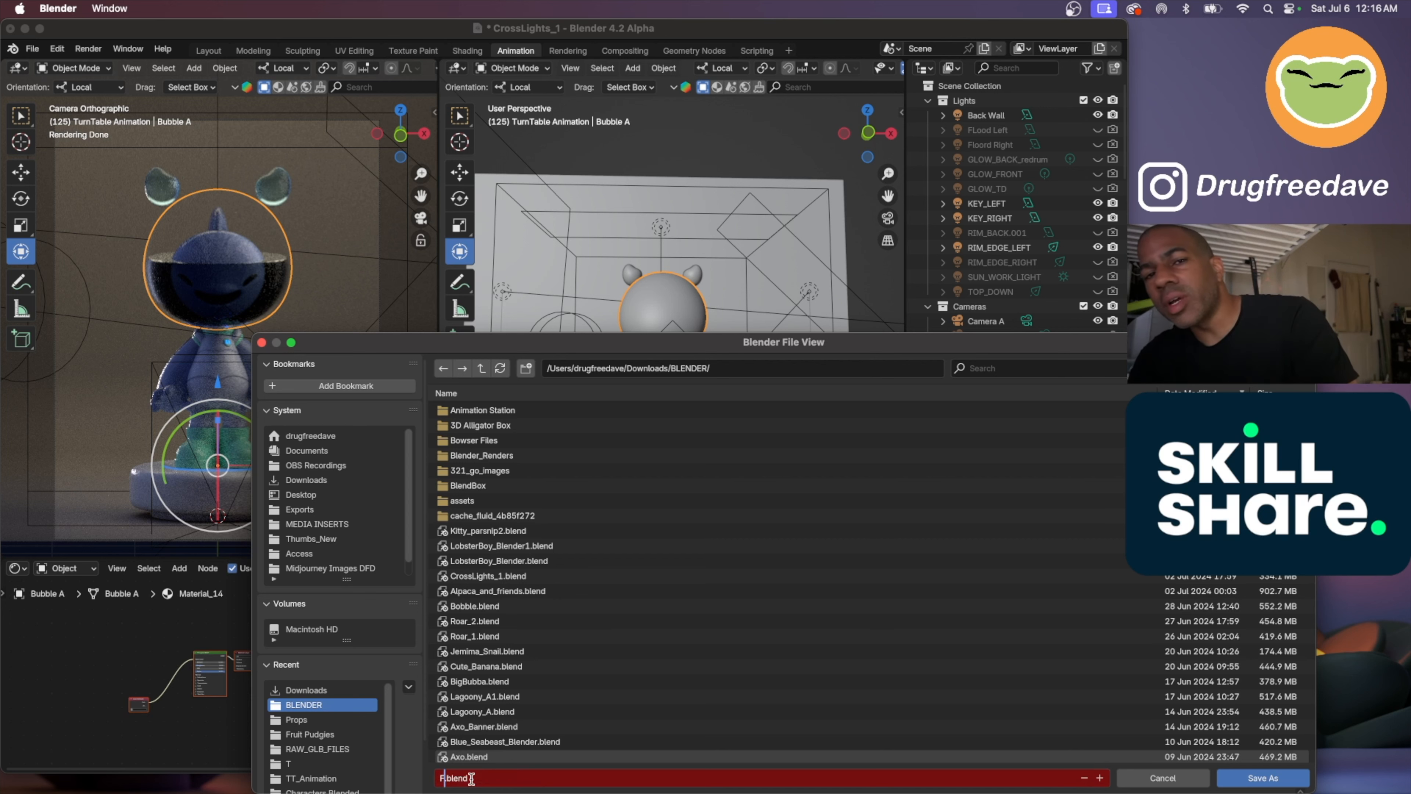
key("BackSpace")
type("Fishboy_1")
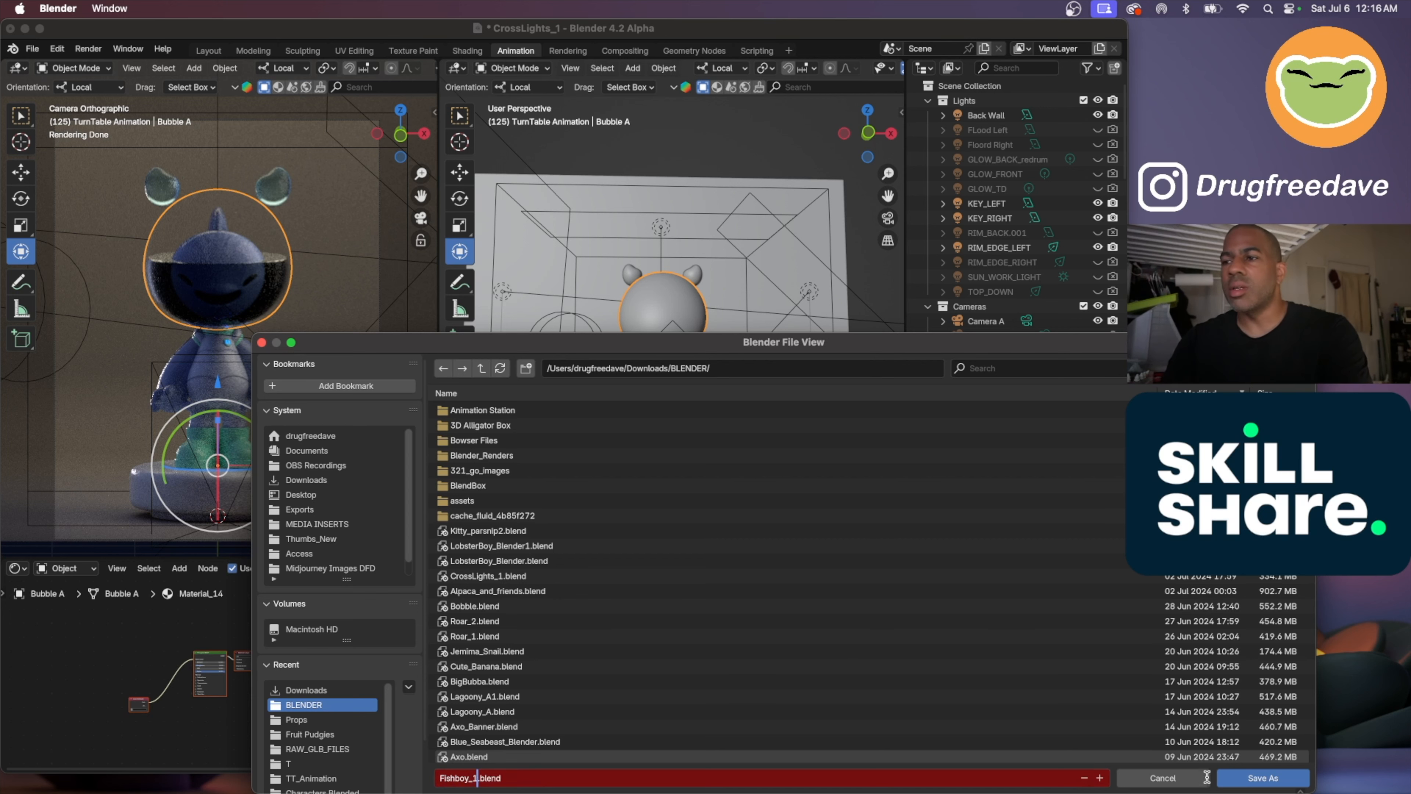
left_click(1232, 778)
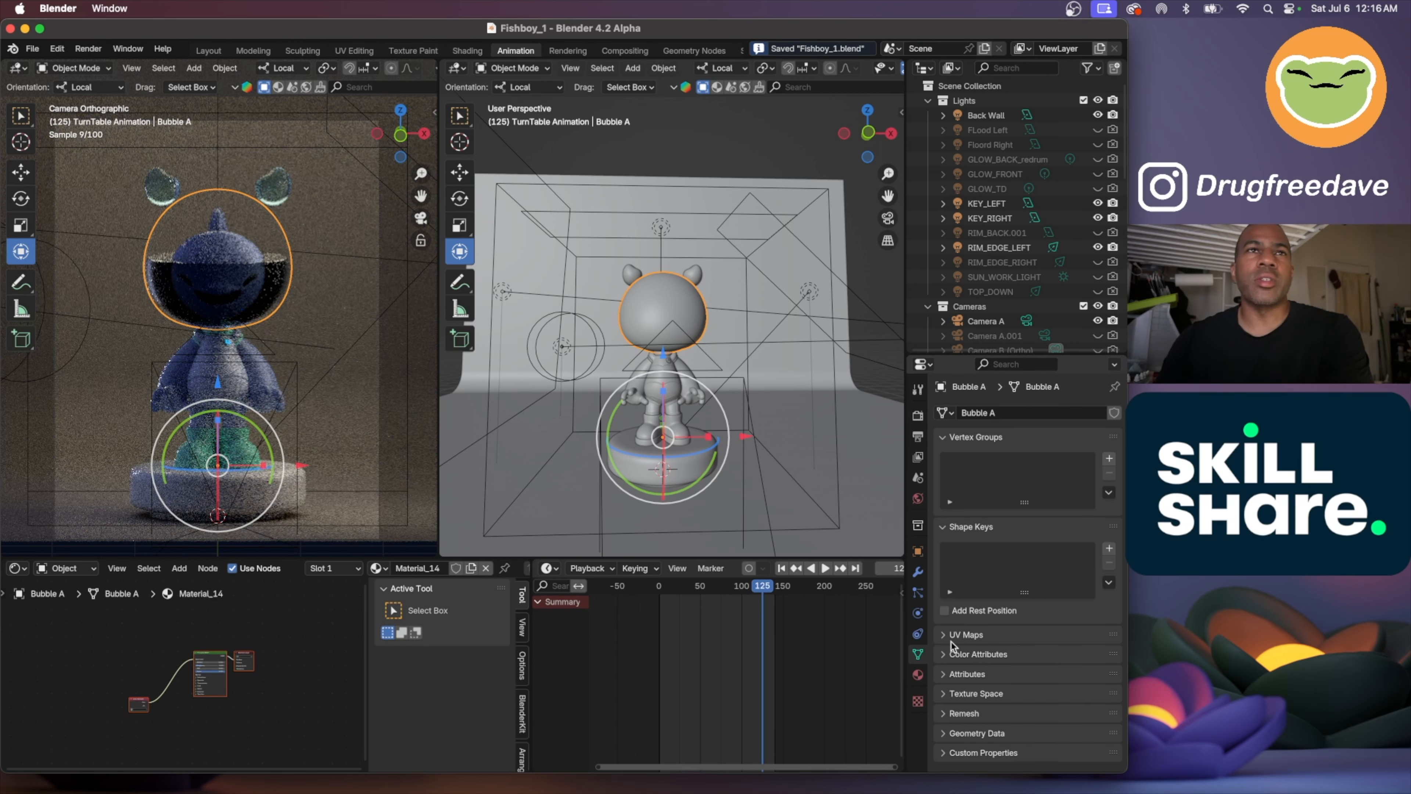
Examine the helmet and the character's body up close in the rendered and solid views
scroll(263, 251, "up", 4)
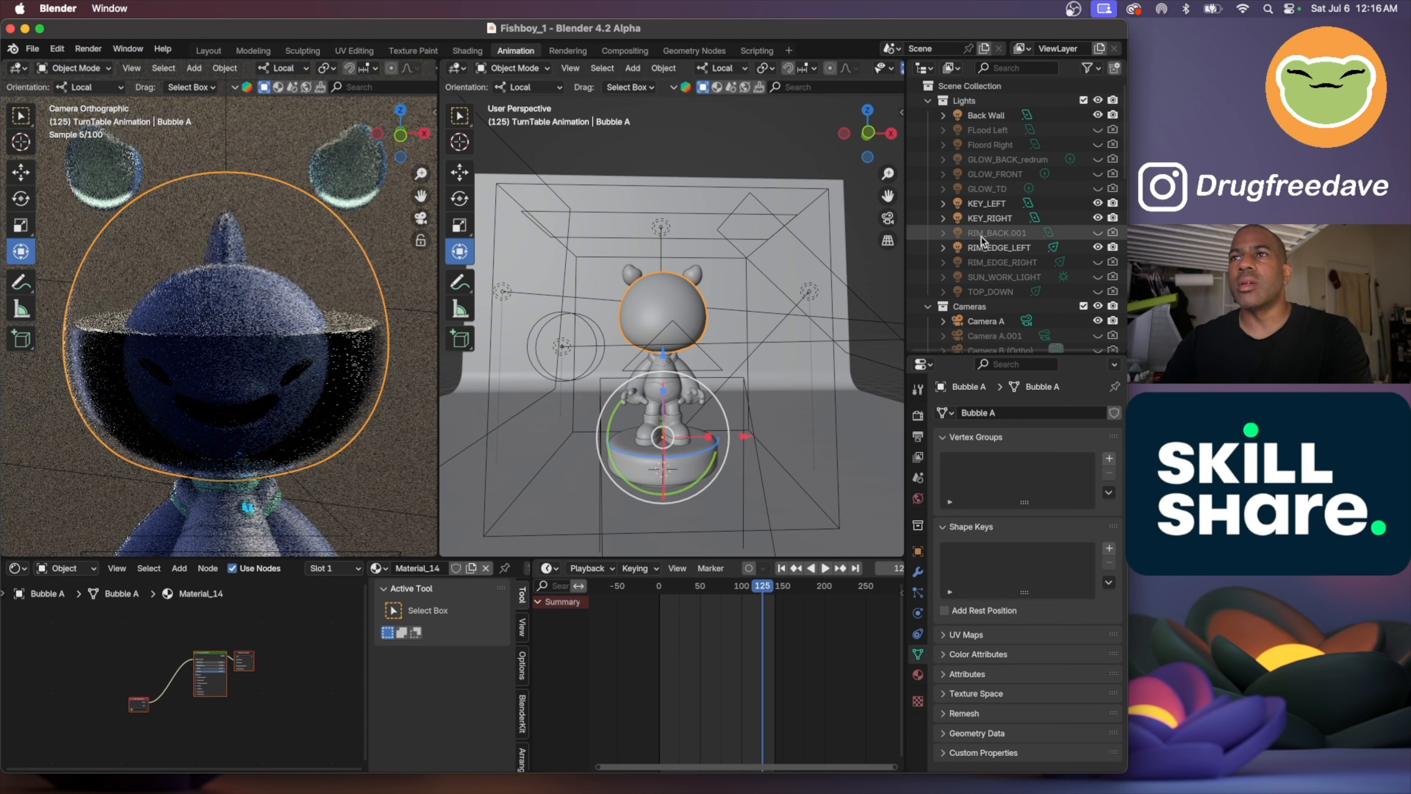
scroll(994, 261, "down", 10)
scroll(994, 267, "up", 5)
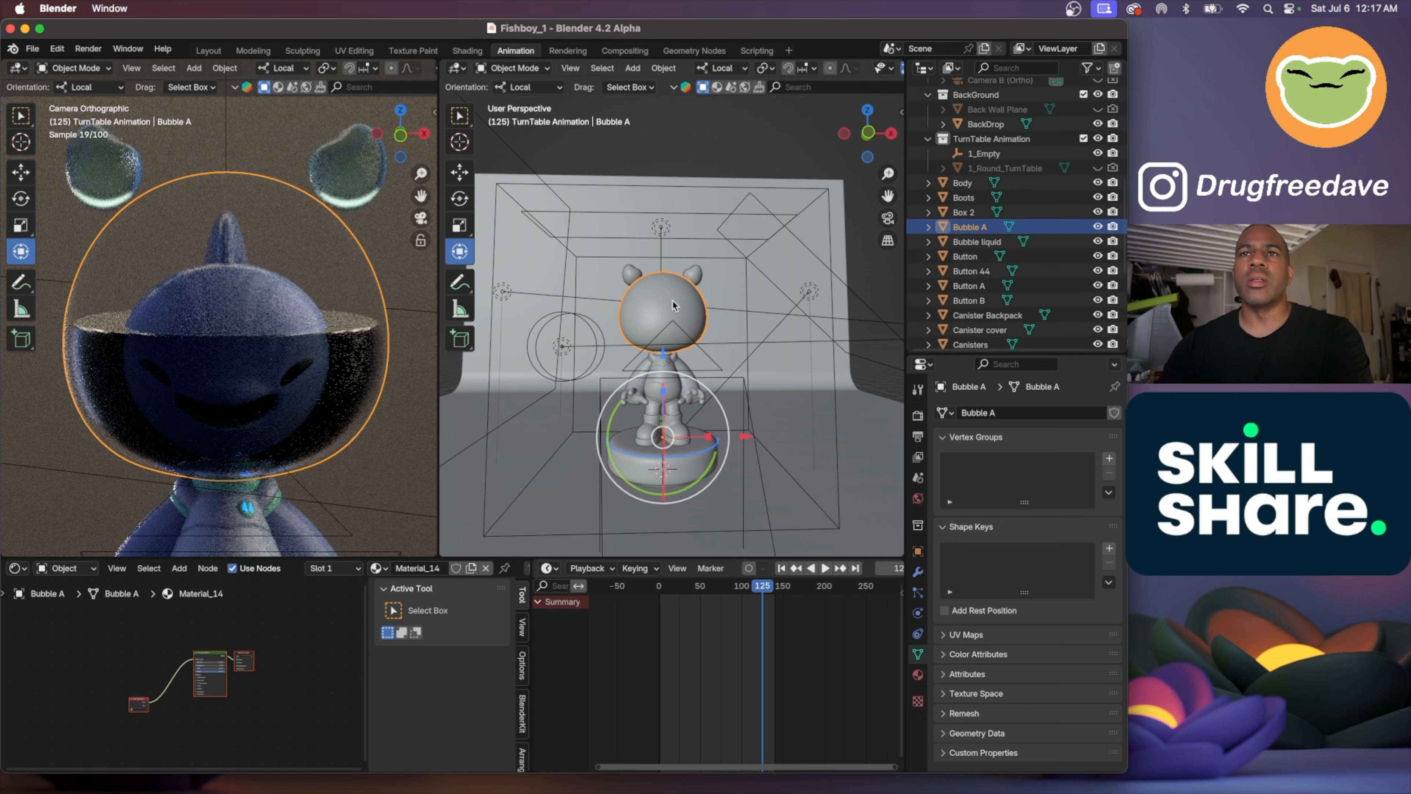
scroll(673, 305, "up", 5)
scroll(673, 343, "up", 2)
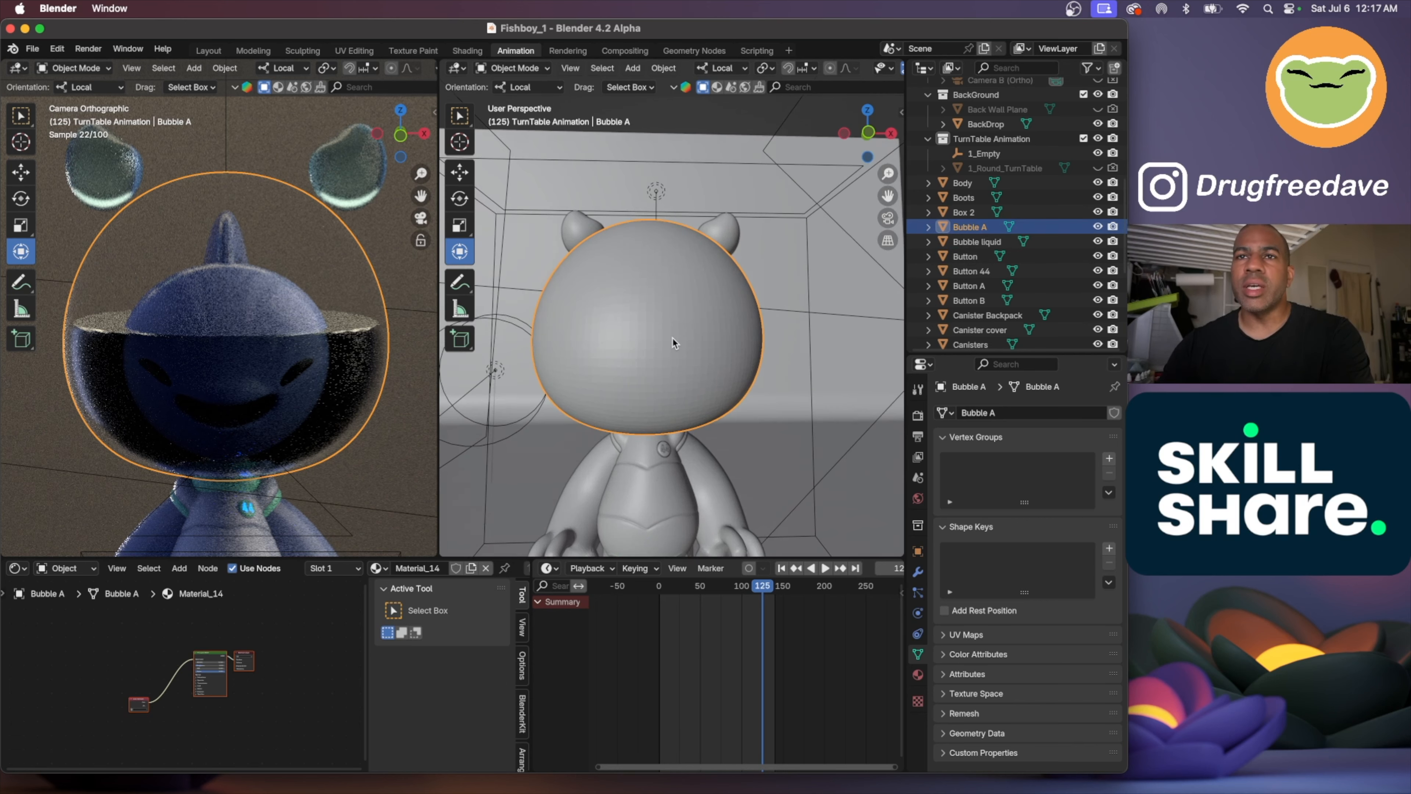
scroll(672, 343, "up", 4)
scroll(672, 342, "down", 10, "shift")
scroll(672, 342, "up", 3)
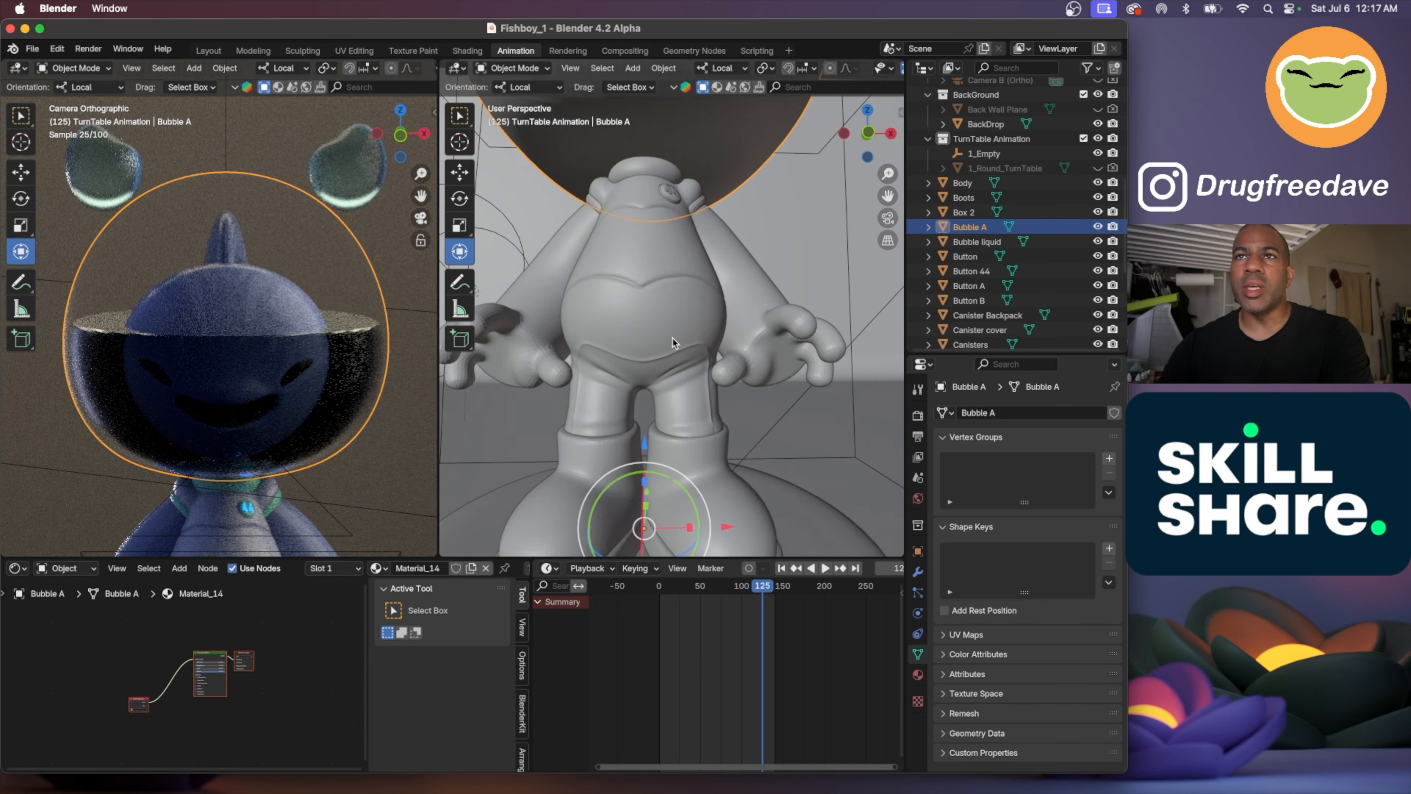
scroll(674, 343, "up", 2)
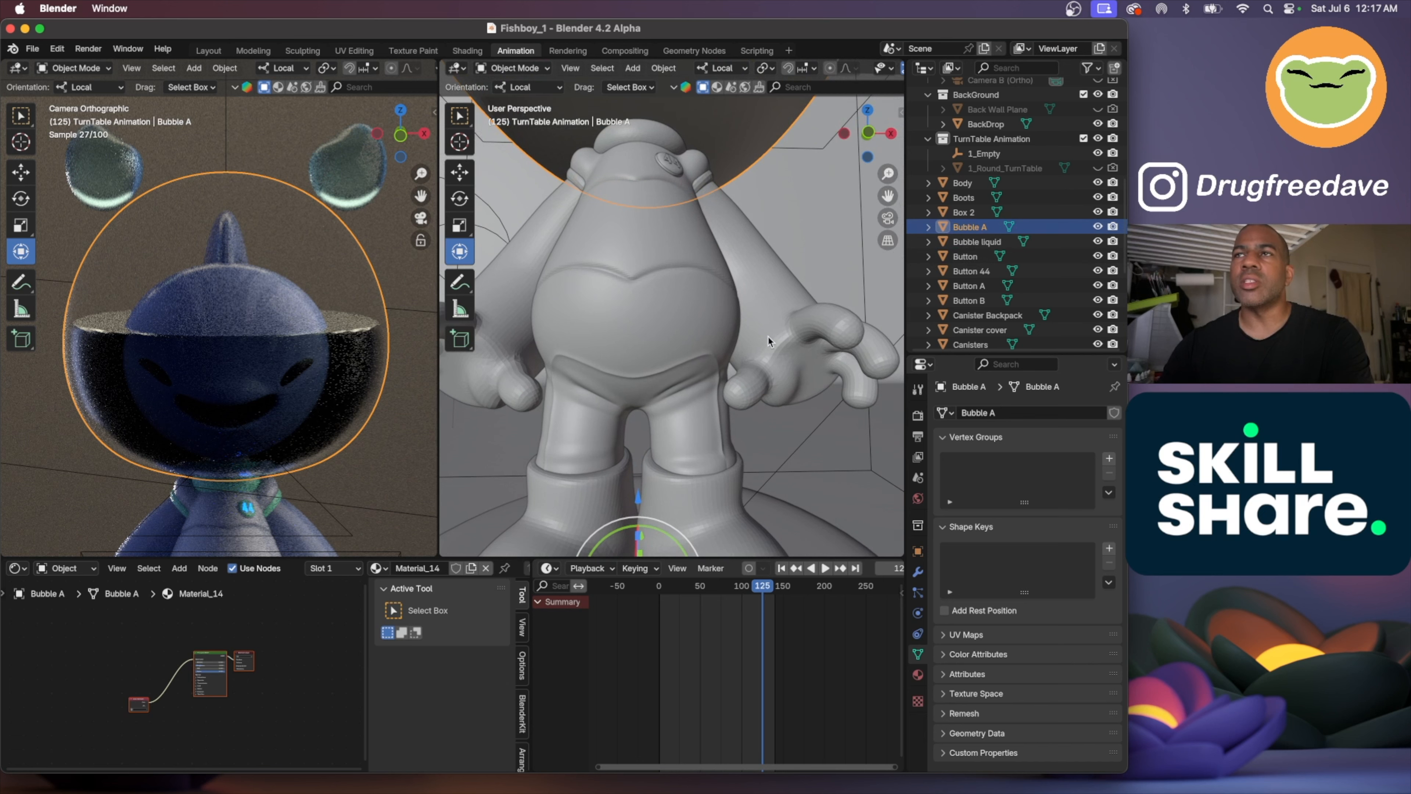
Apply Shade Smooth to all the character and disc meshes, from Body through Tubes
scroll(995, 211, "up", 3)
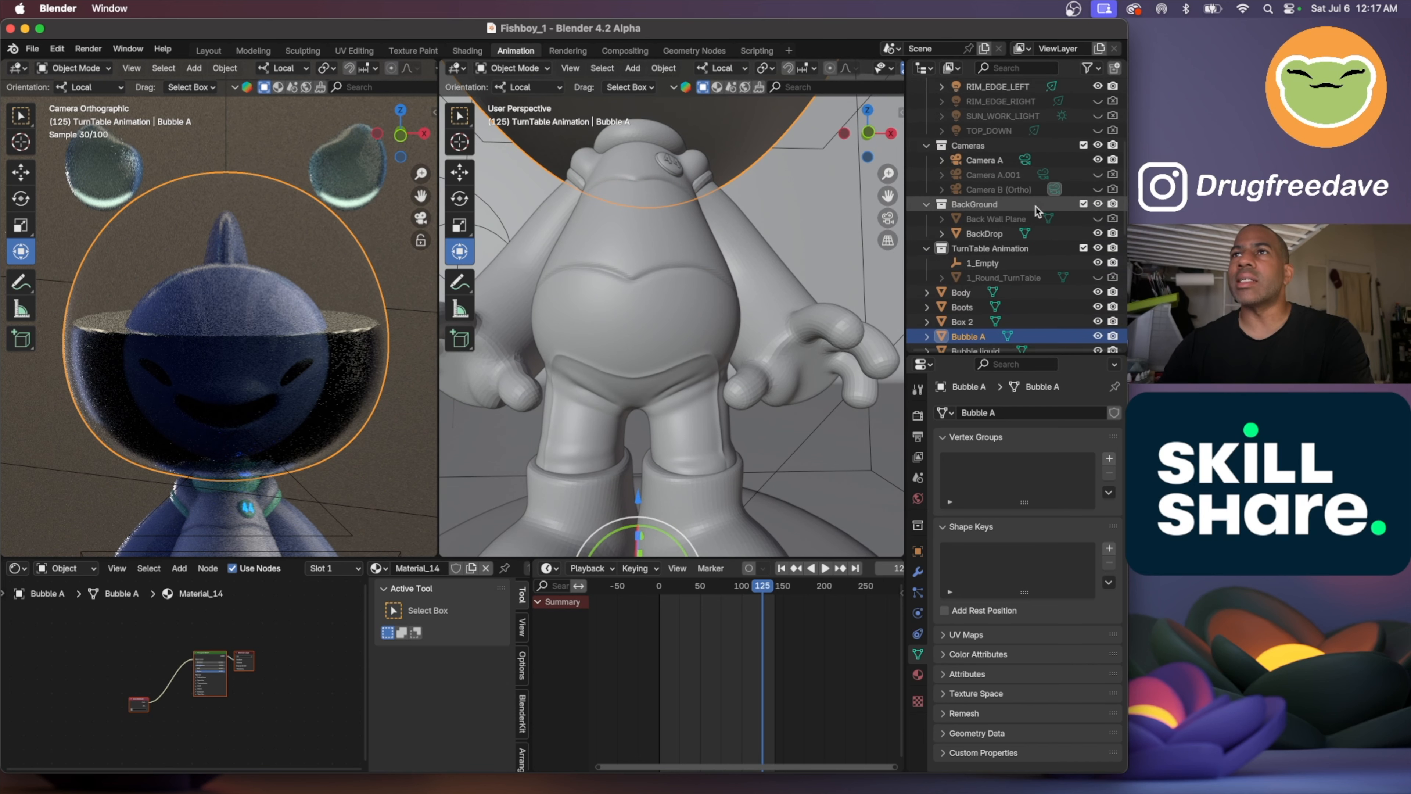
left_click(965, 228)
scroll(978, 311, "down", 15)
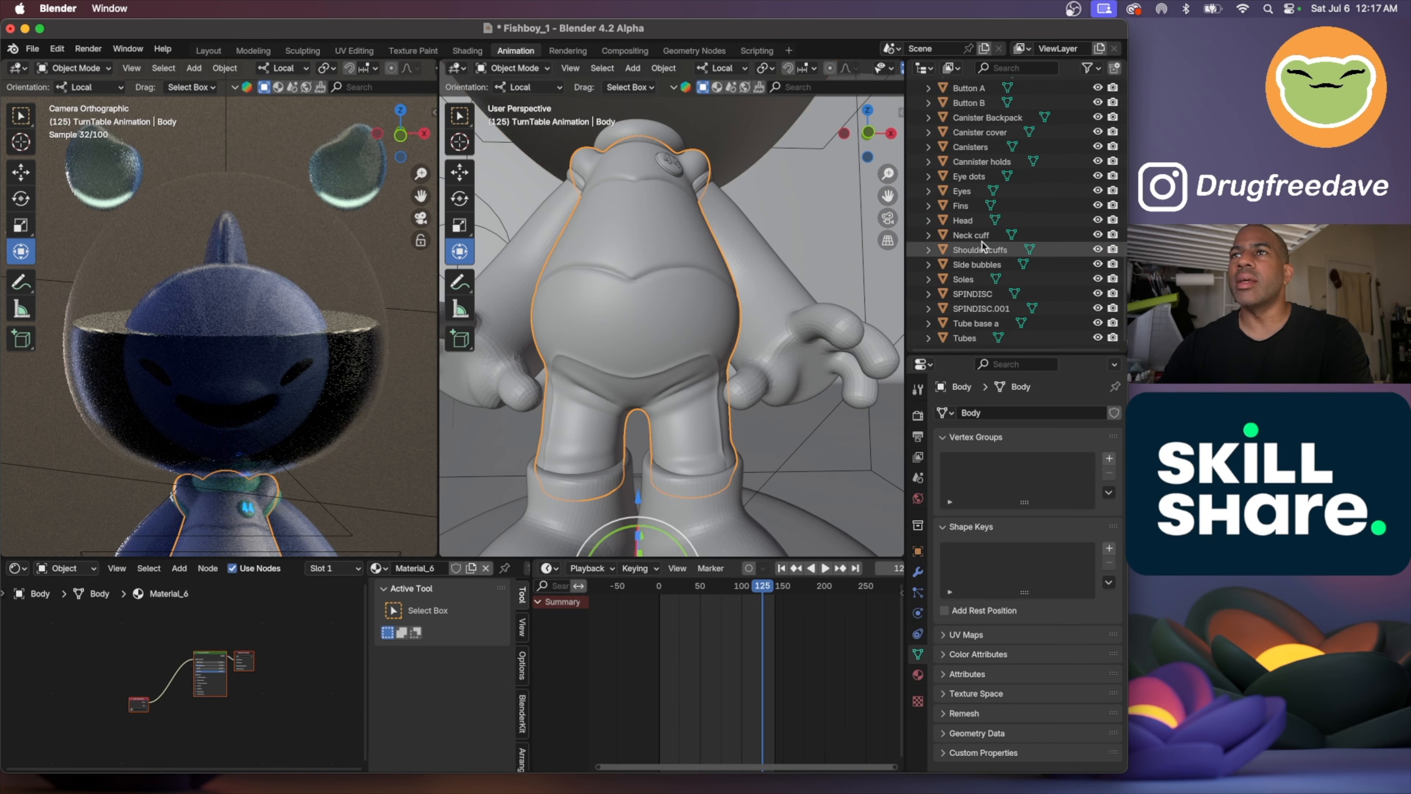
left_click(980, 340, "shift")
right_click(652, 341)
left_click(661, 345)
scroll(655, 344, "down", 3)
middle_click_drag(656, 178, 658, 389, "shift")
scroll(658, 389, "up", 1)
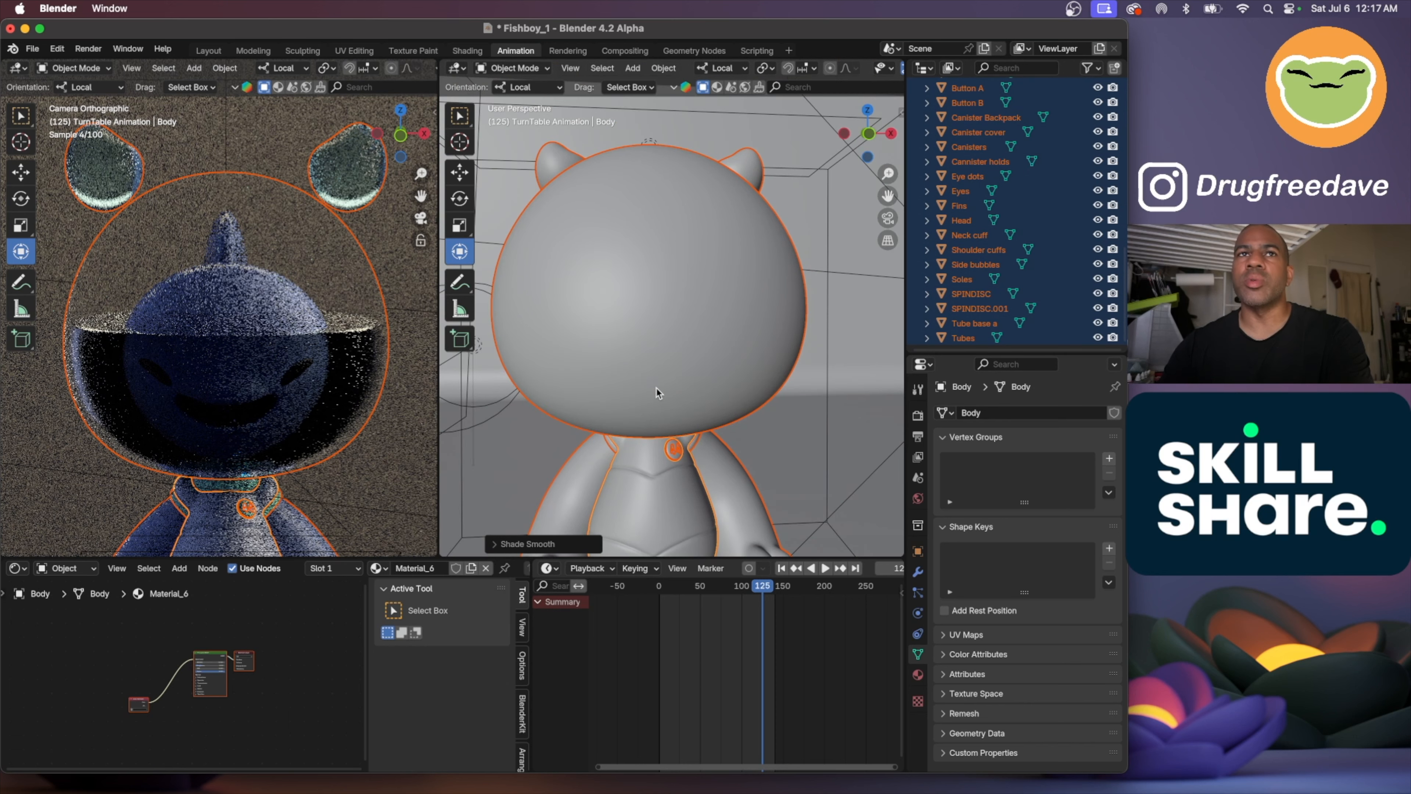
Open the Bubble A helmet's material, expand its Transmission settings and test the weight value
left_click(675, 254)
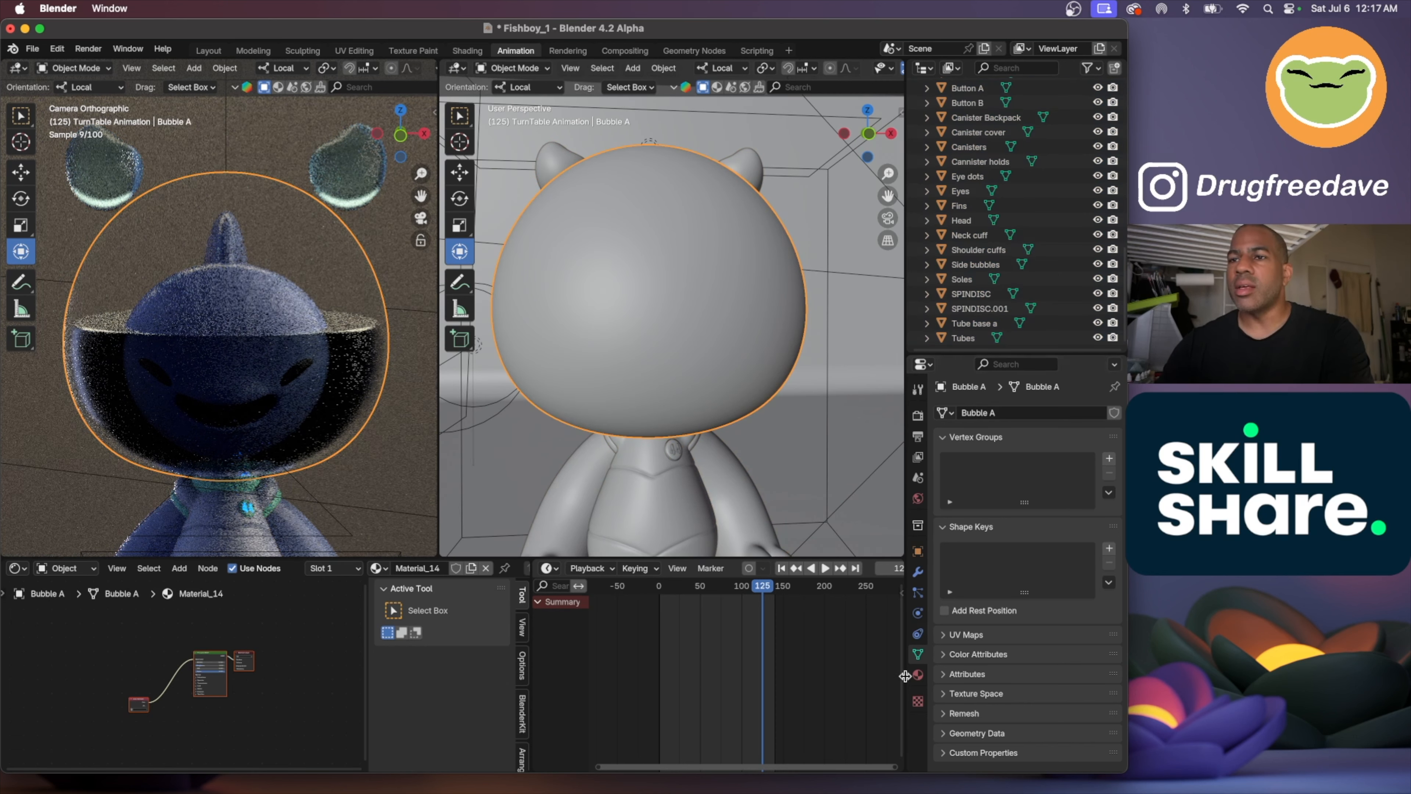
left_click(918, 675)
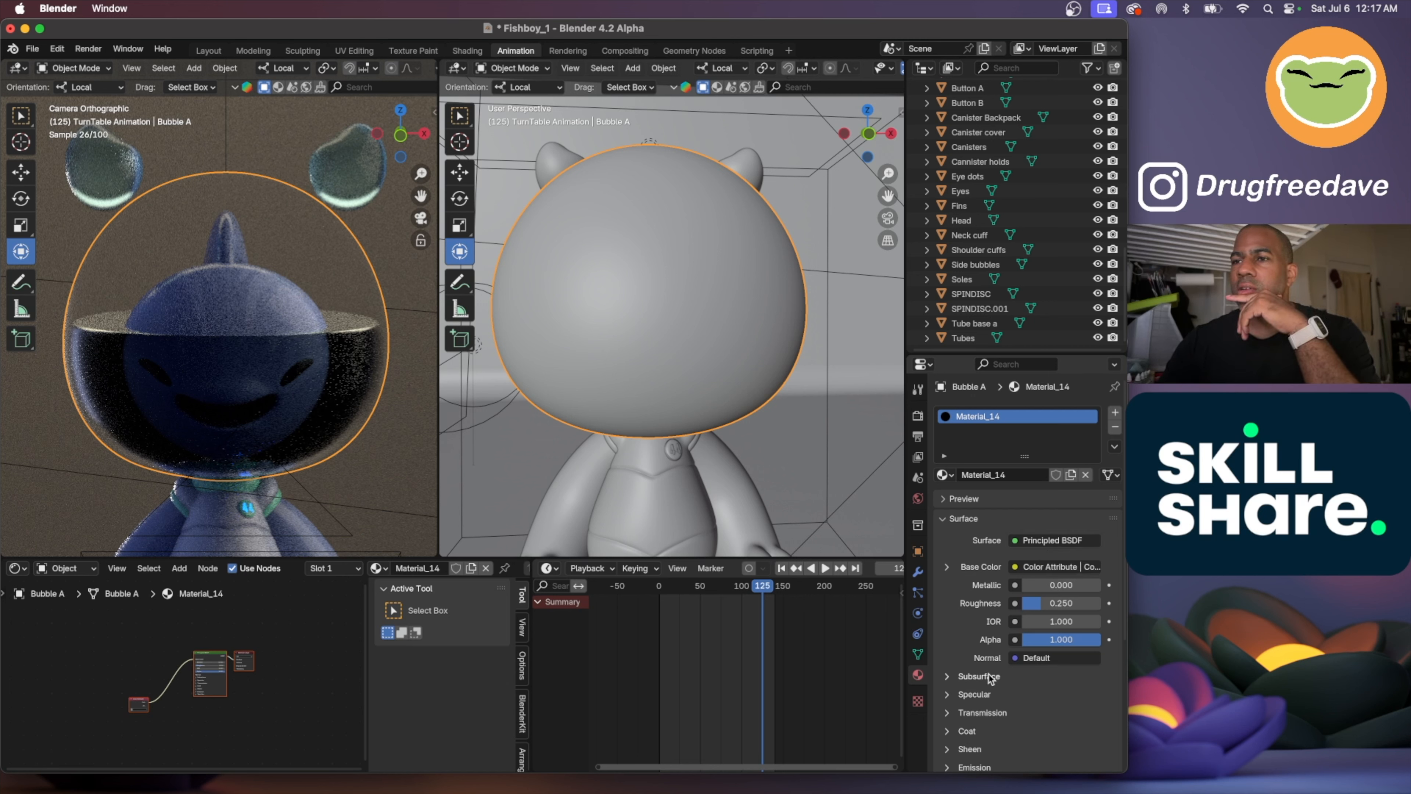
scroll(991, 678, "down", 3)
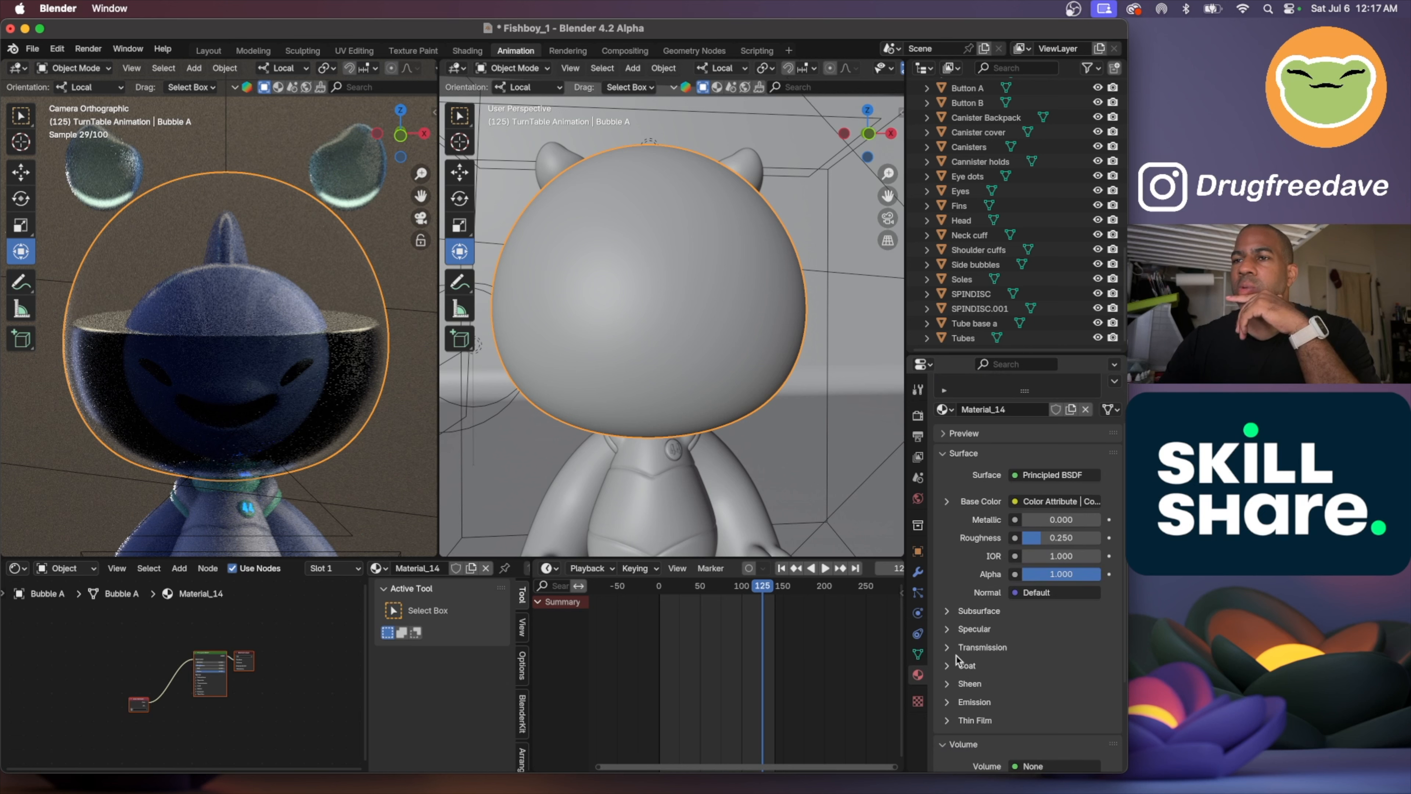
left_click(948, 647)
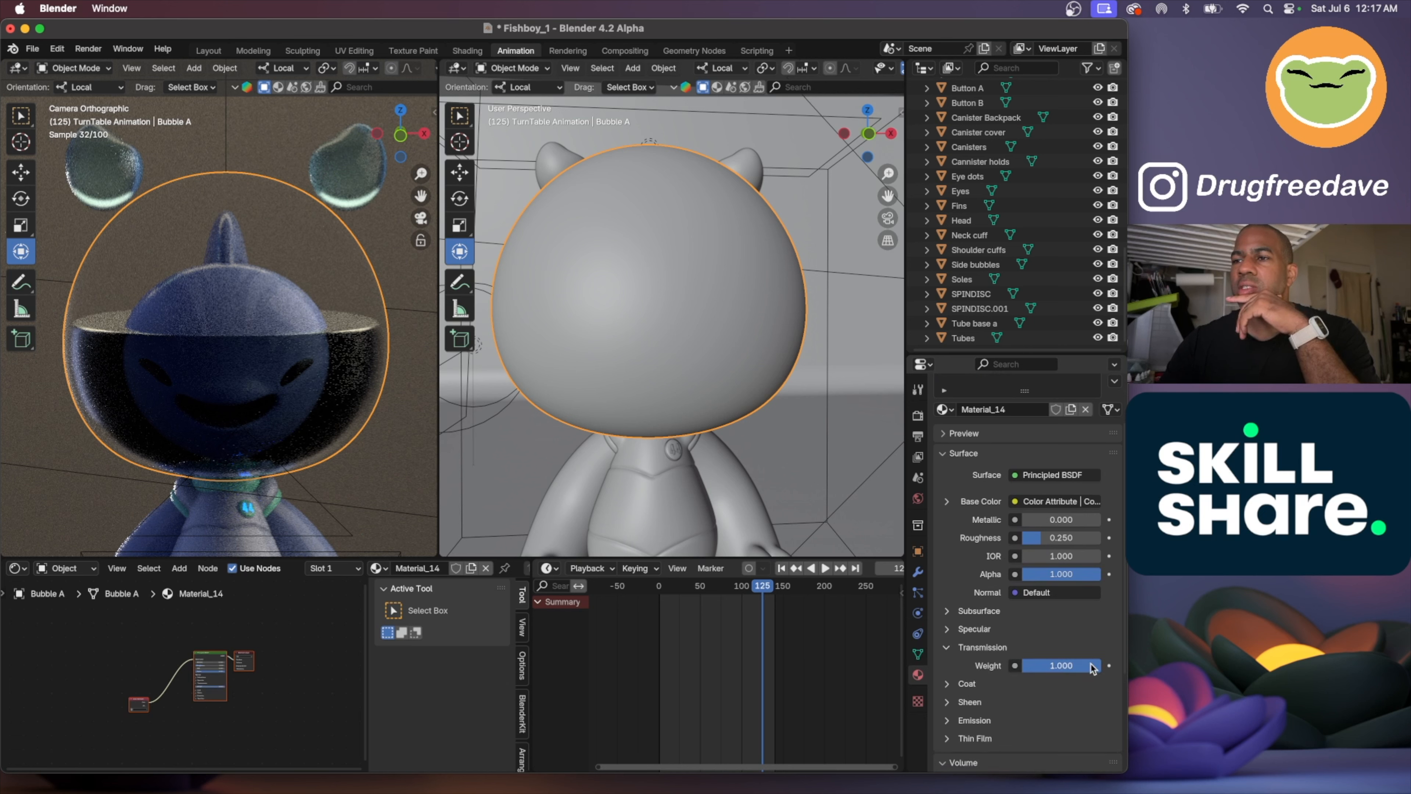
mouse_move(1081, 666)
left_mouse_down()
mouse_move(1020, 665)
mouse_move(1084, 665)
left_mouse_up()
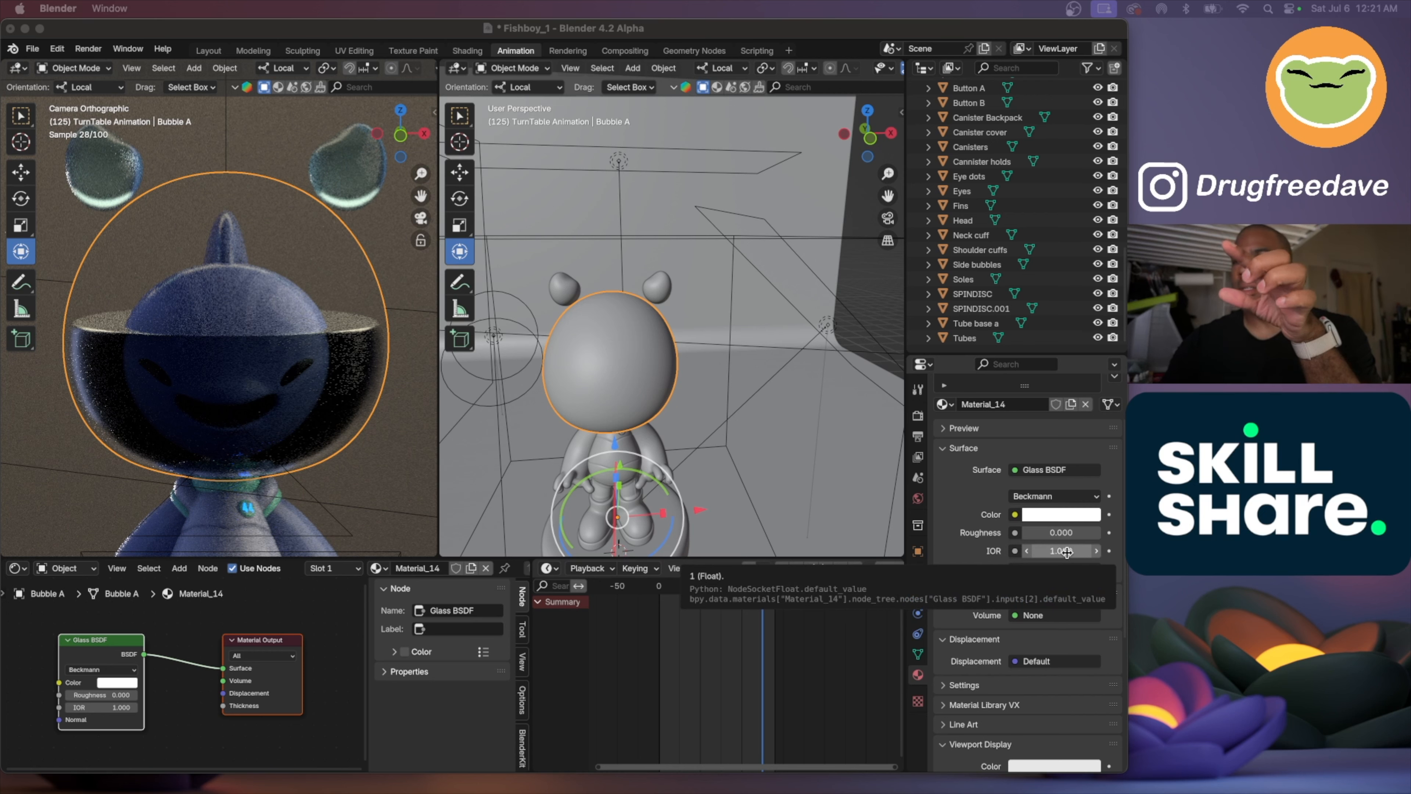
Set the IOR of the Bubble A helmet's Glass BSDF to 1.200
left_click(1097, 551)
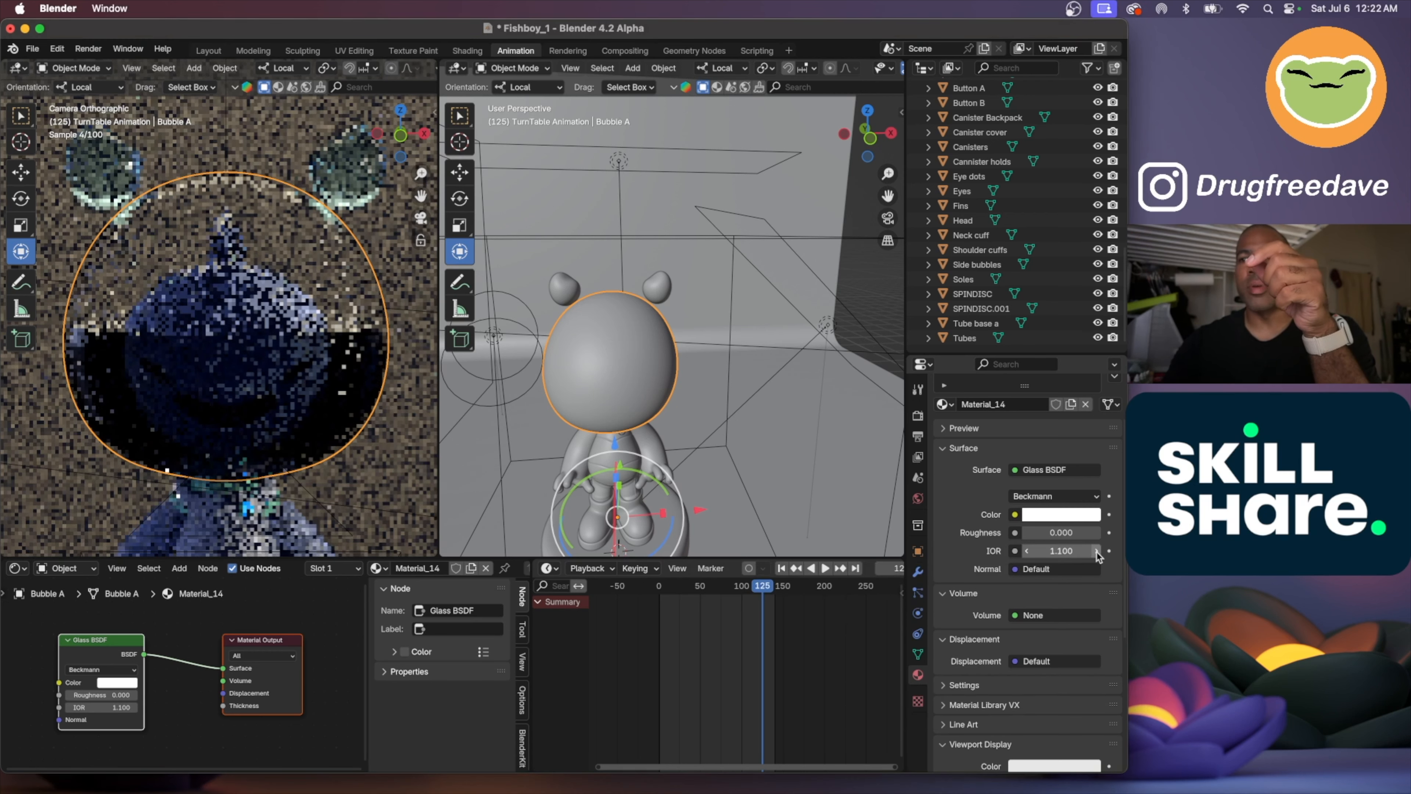
left_click(1098, 551)
left_click(1098, 550)
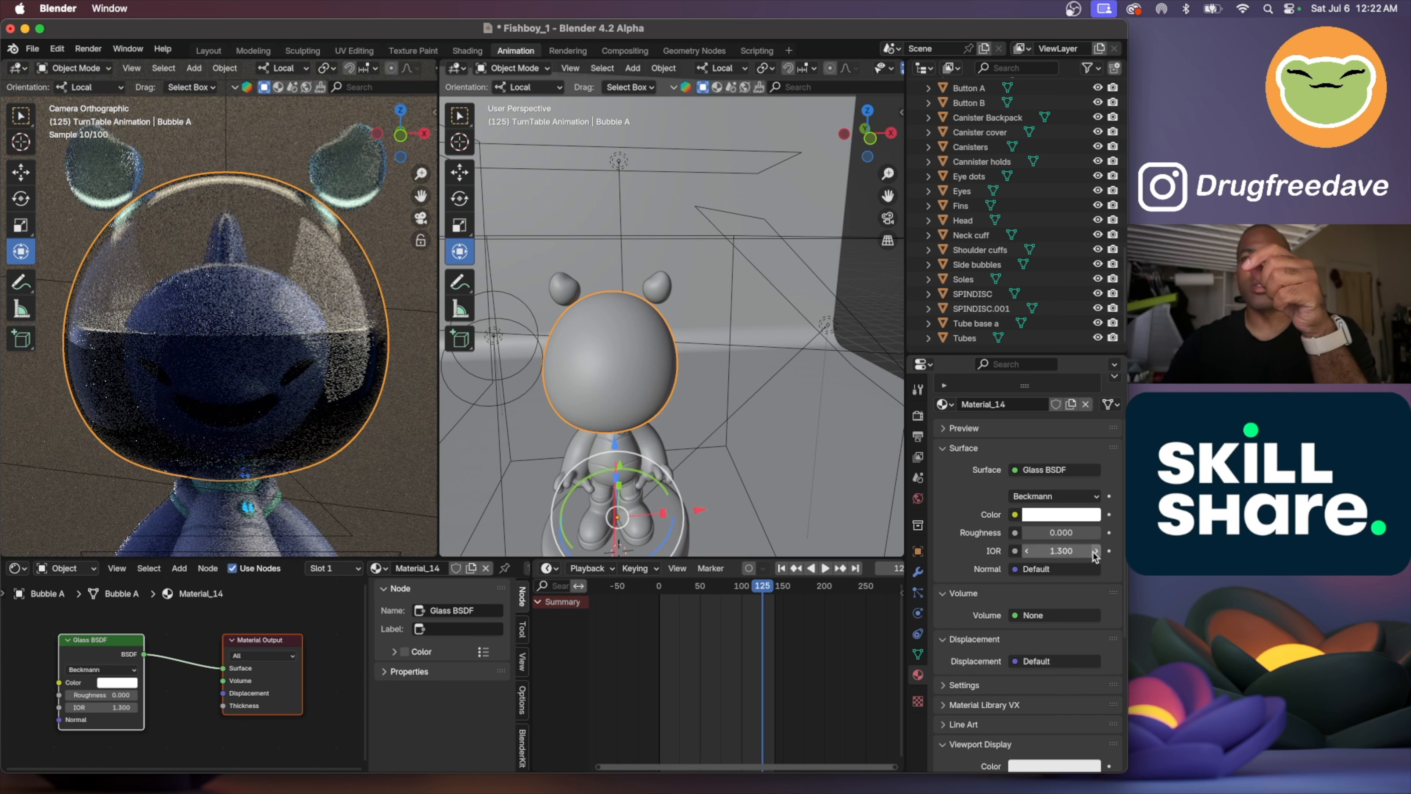
left_click(1026, 550)
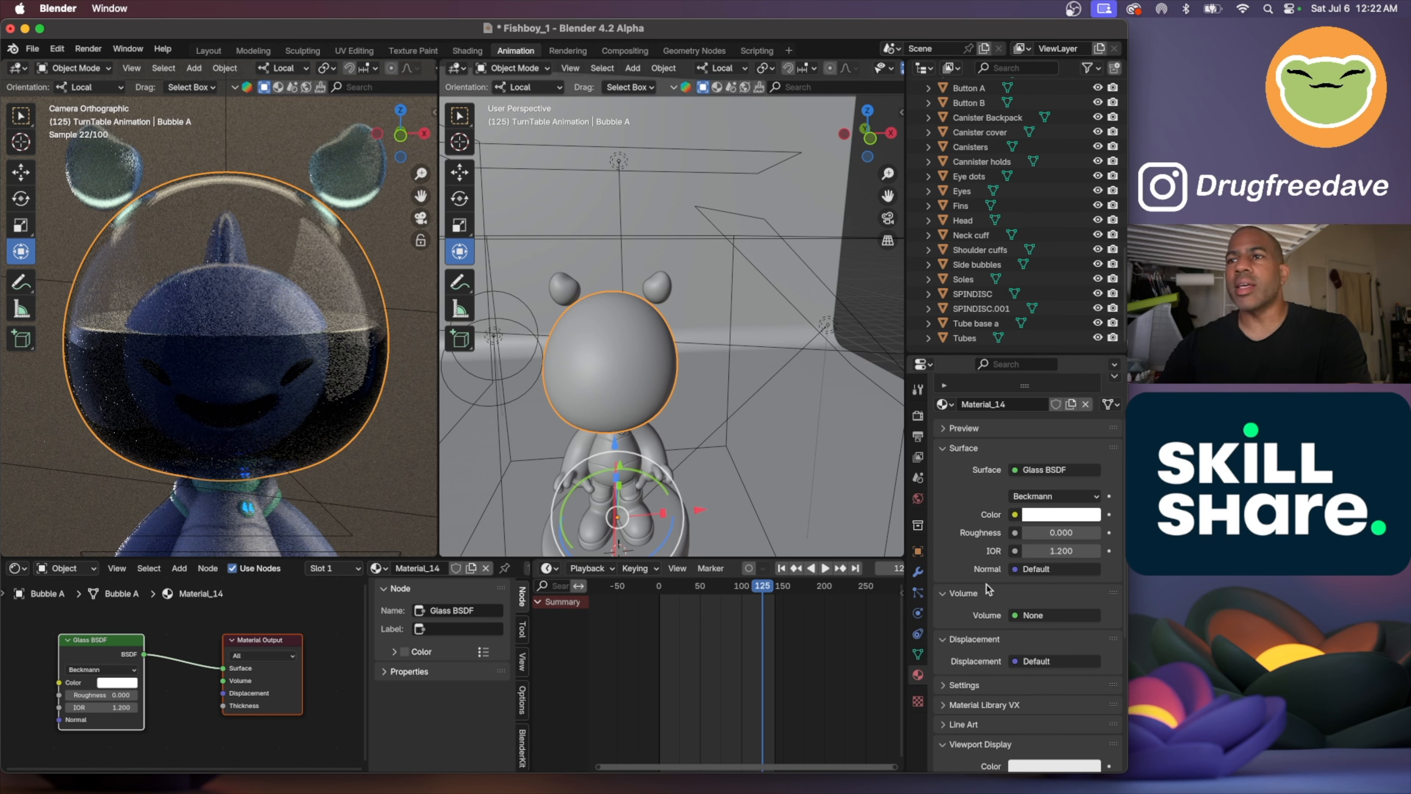
Tint the Bubble A glass color a very pale cyan, with hue about 0.524 and low saturation
left_click(1071, 514)
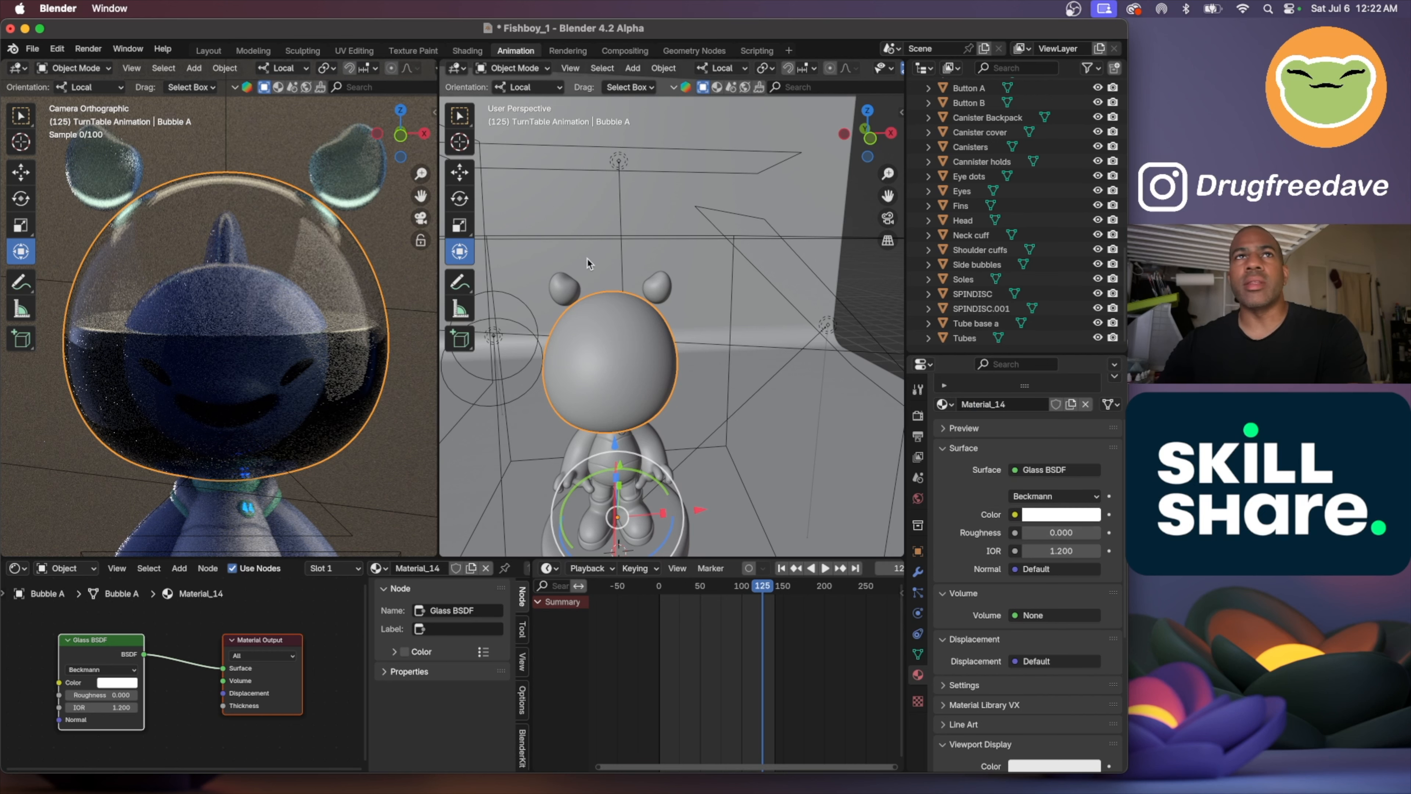
left_click(1058, 515)
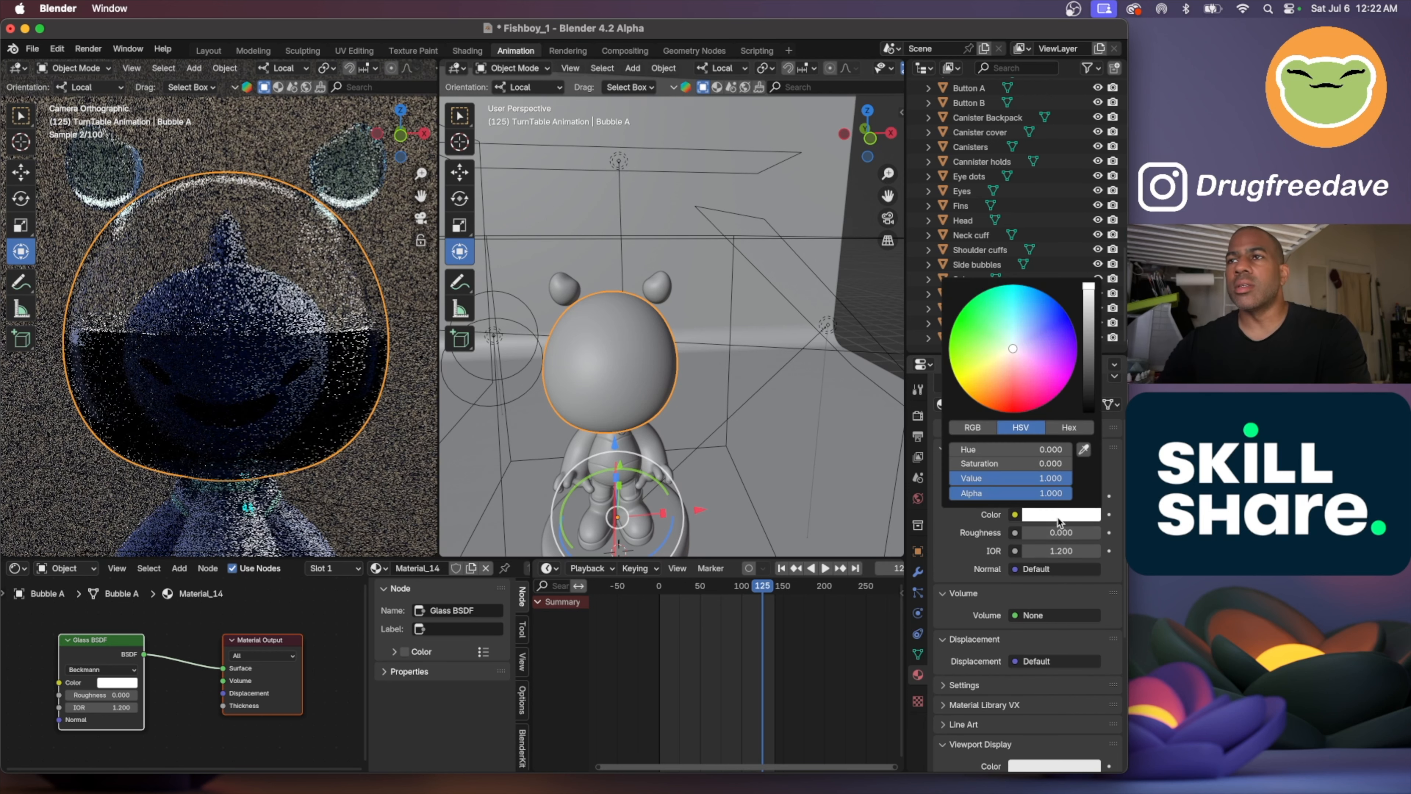
left_click_drag(1012, 348, 1014, 339)
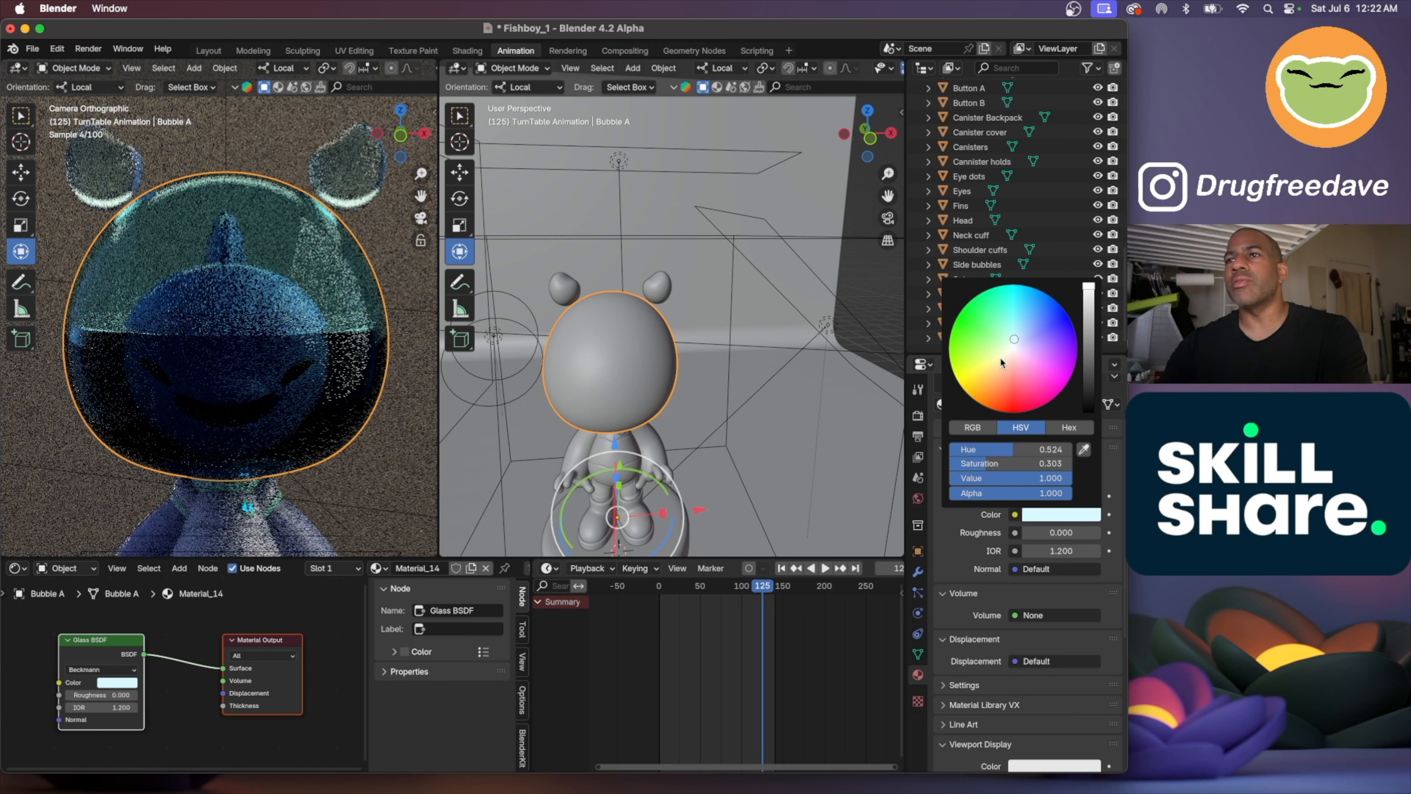
left_click_drag(992, 466, 966, 466)
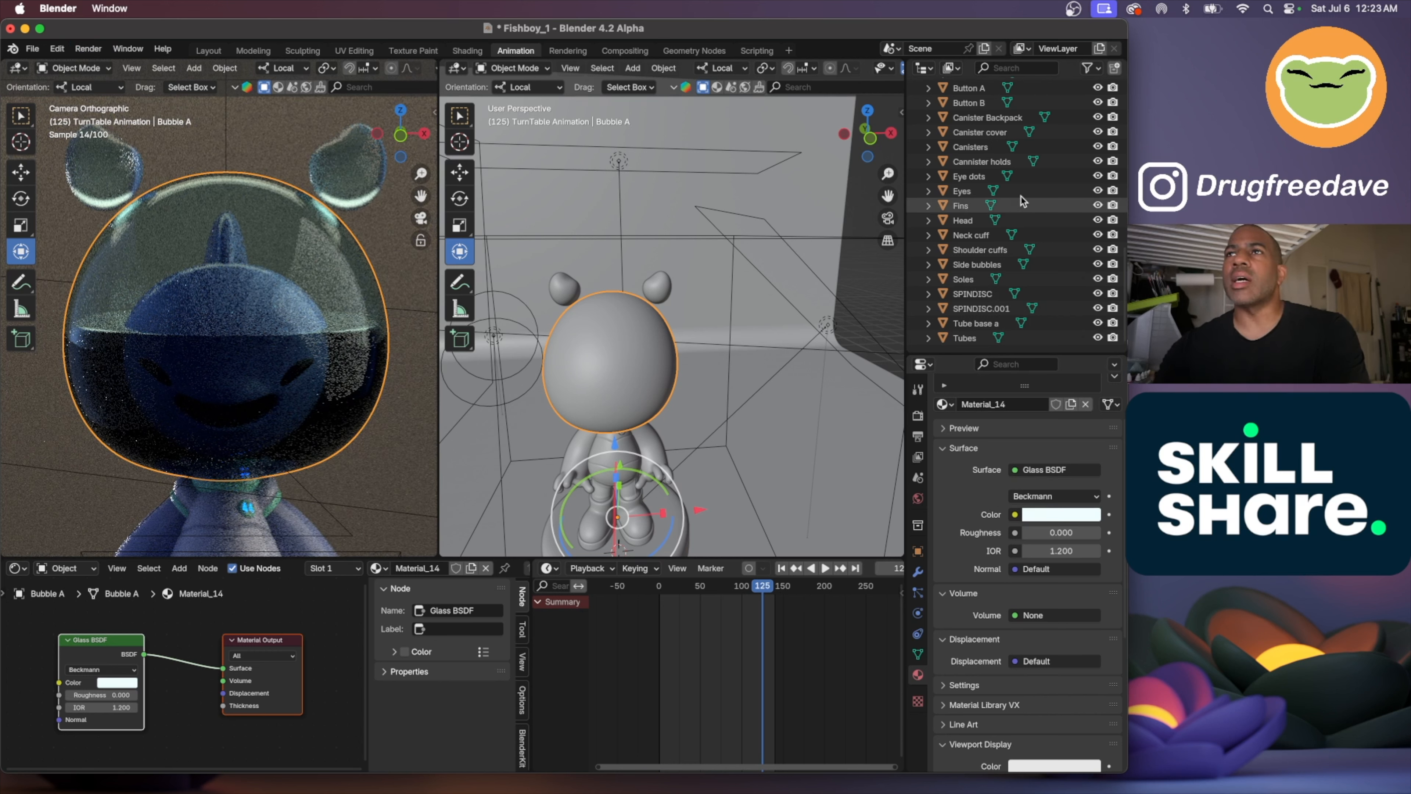
Select the Bubble liquid object inside the helmet for editing its material
scroll(1021, 208, "up", 8)
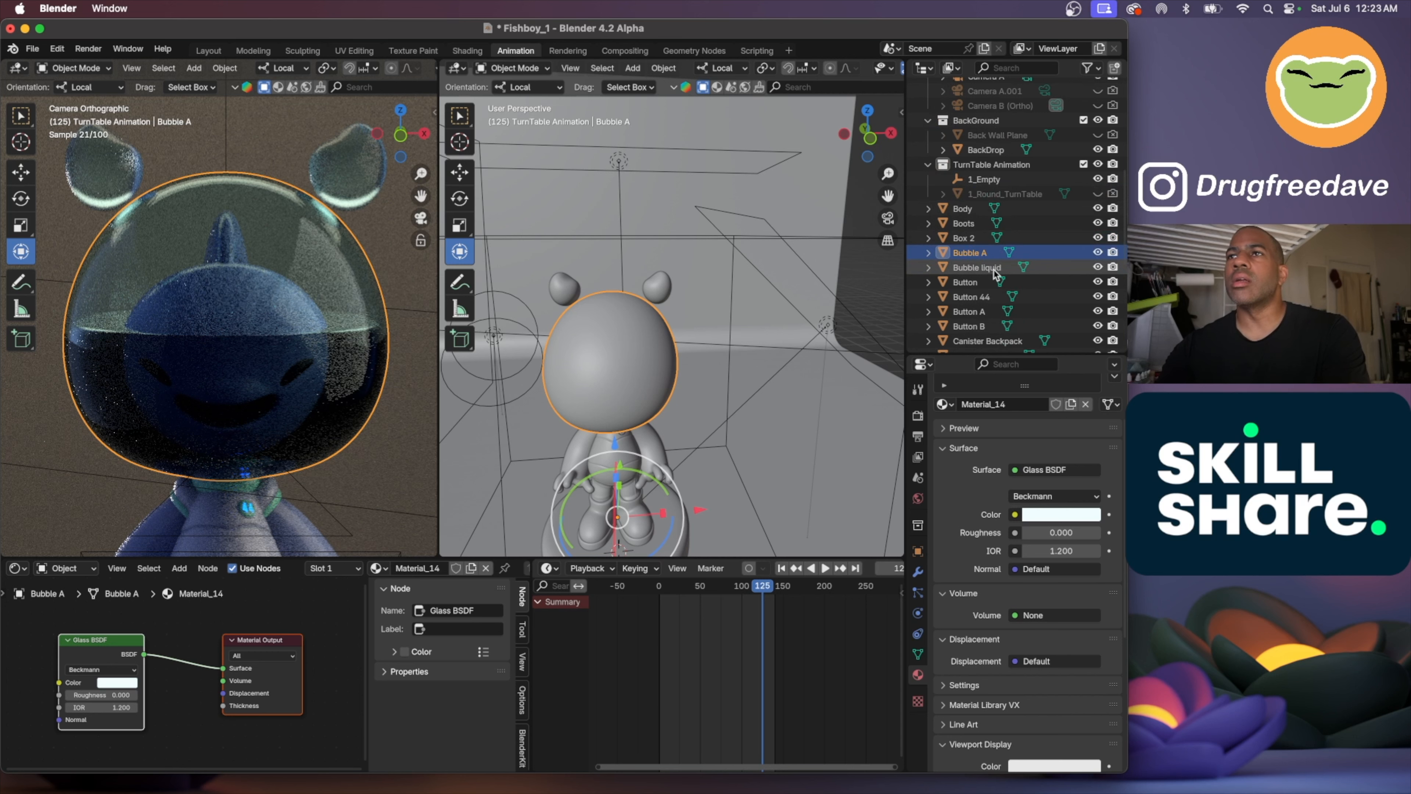
left_click(978, 268)
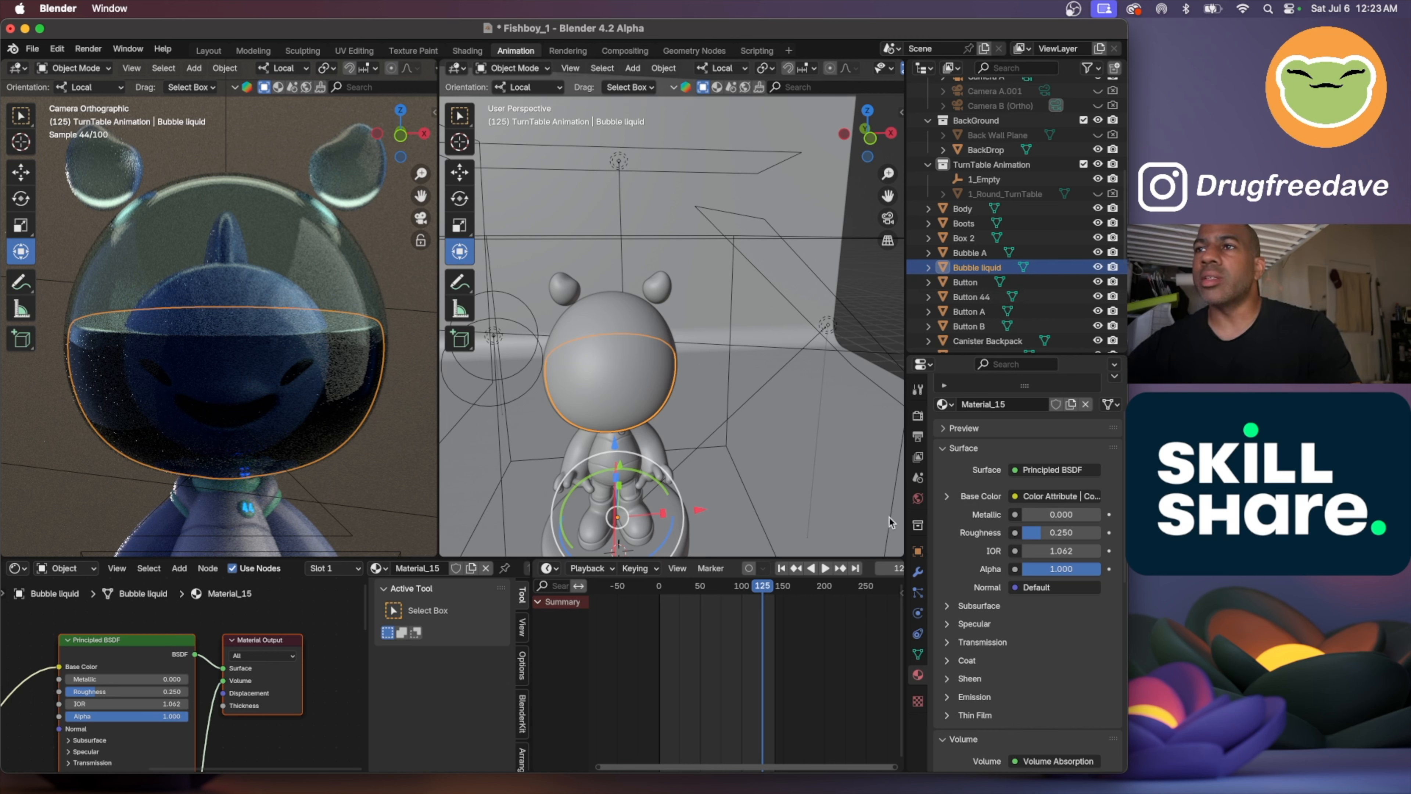
scroll(967, 590, "down", 1)
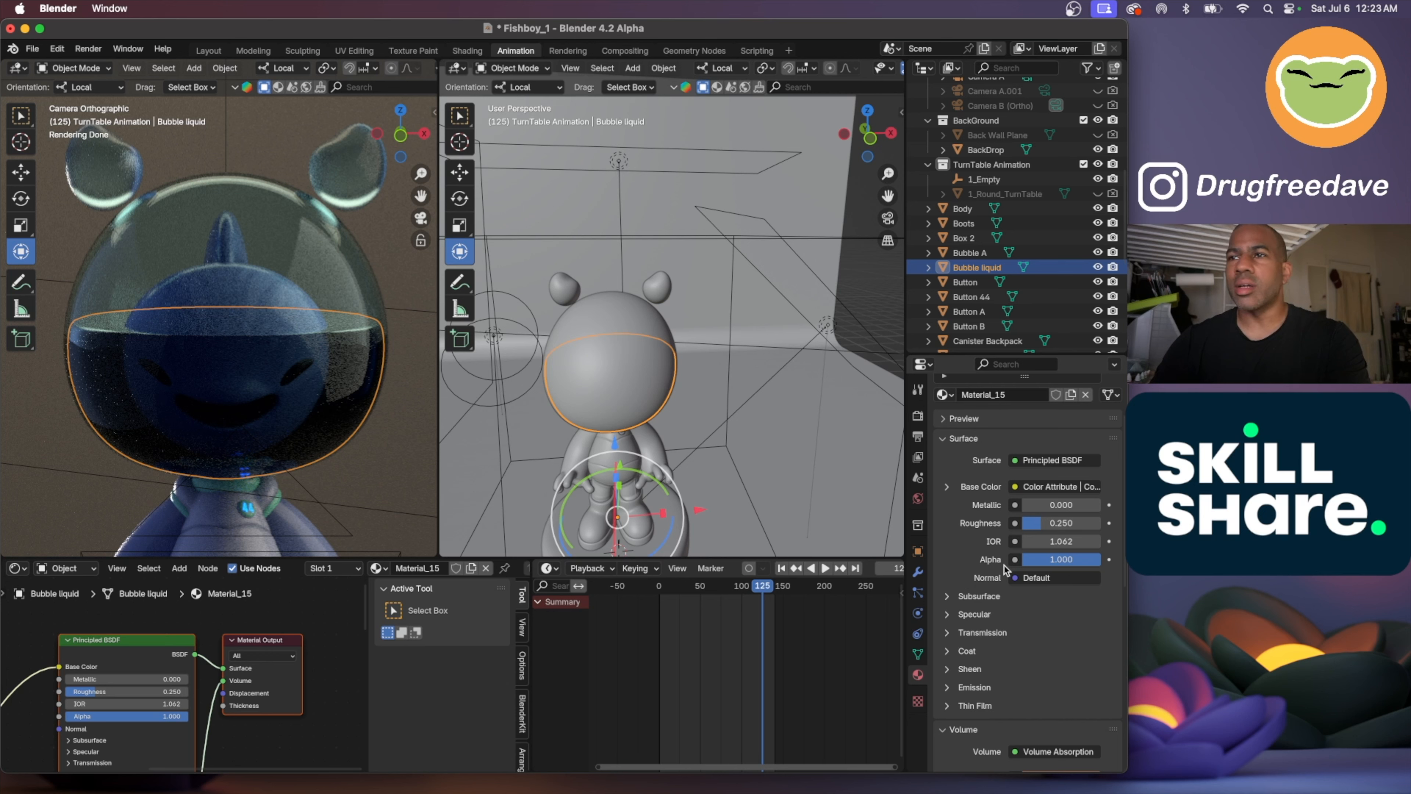
Try other roughness, Transmission weight and alpha values on the Bubble liquid material, restoring the original values
left_click_drag(1039, 529, 1023, 527)
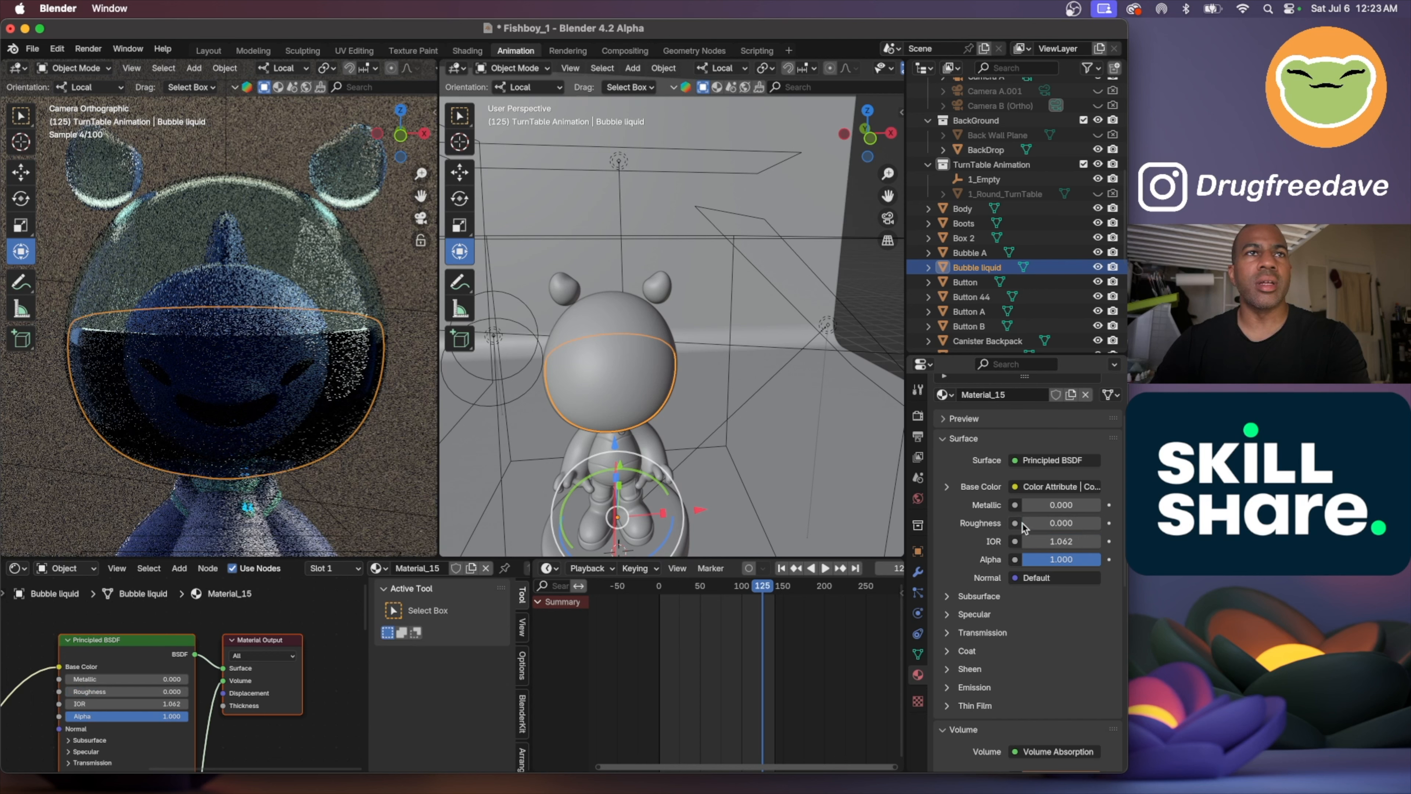
key("super+z")
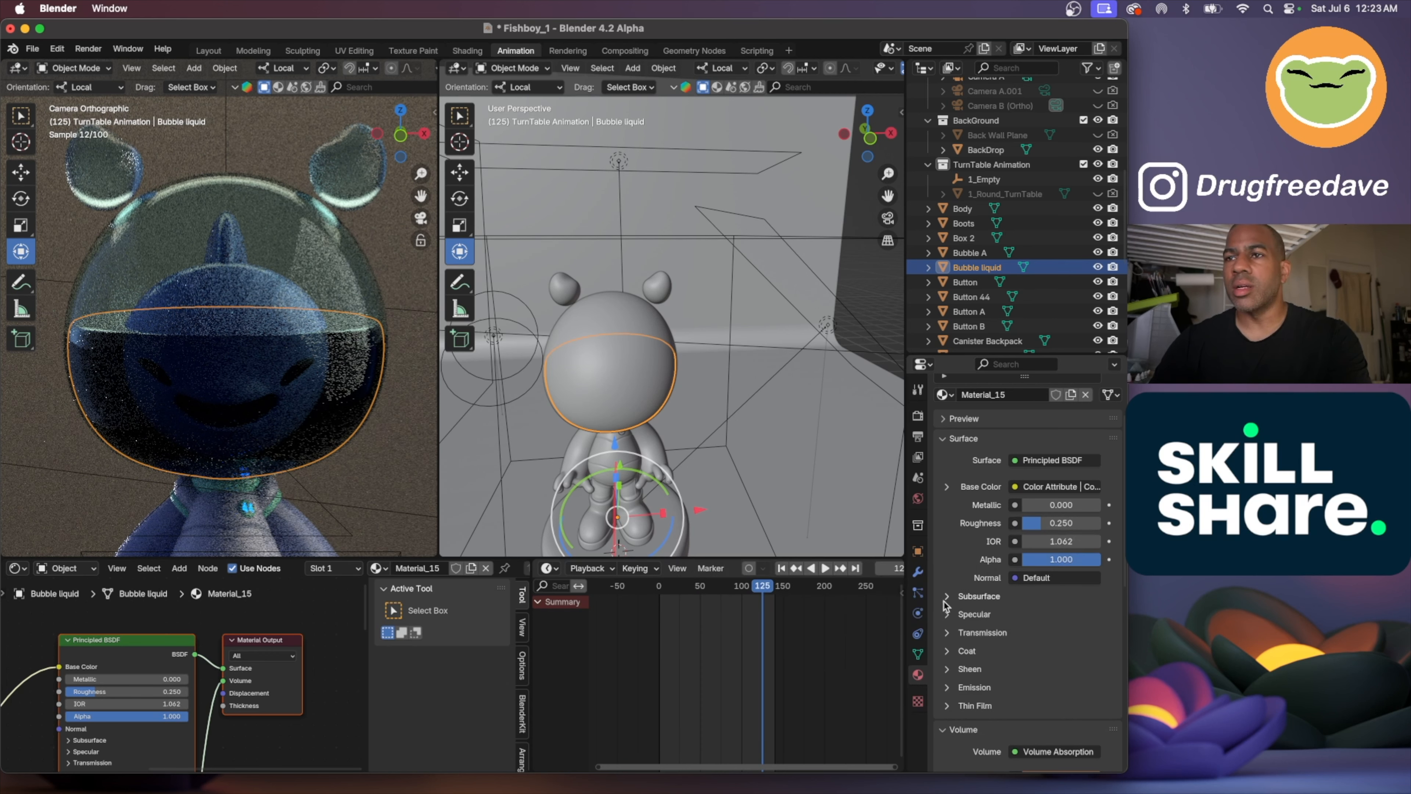
left_click(947, 632)
scroll(1063, 600, "down", 5)
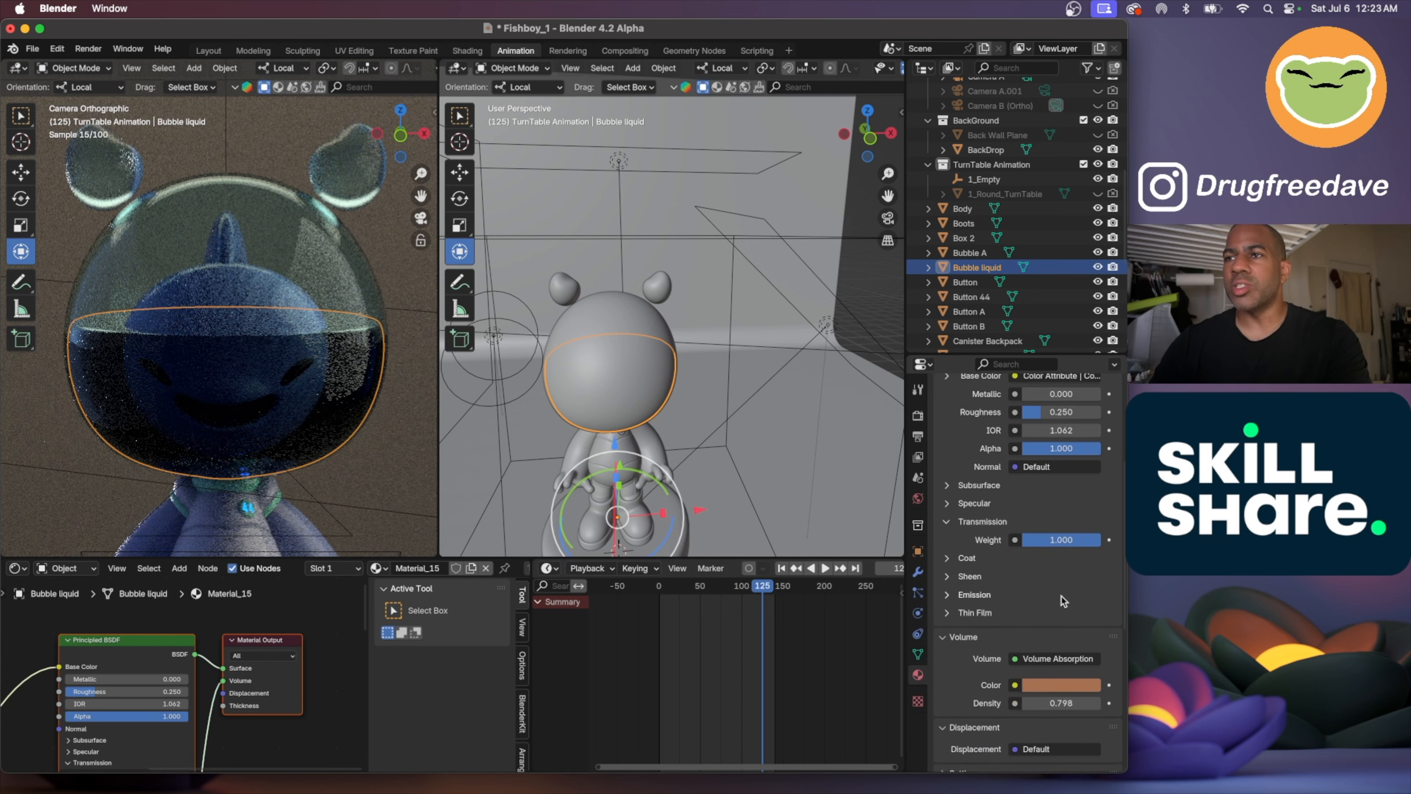
mouse_move(1092, 540)
left_mouse_down()
mouse_move(1034, 540)
mouse_move(1101, 540)
left_mouse_up()
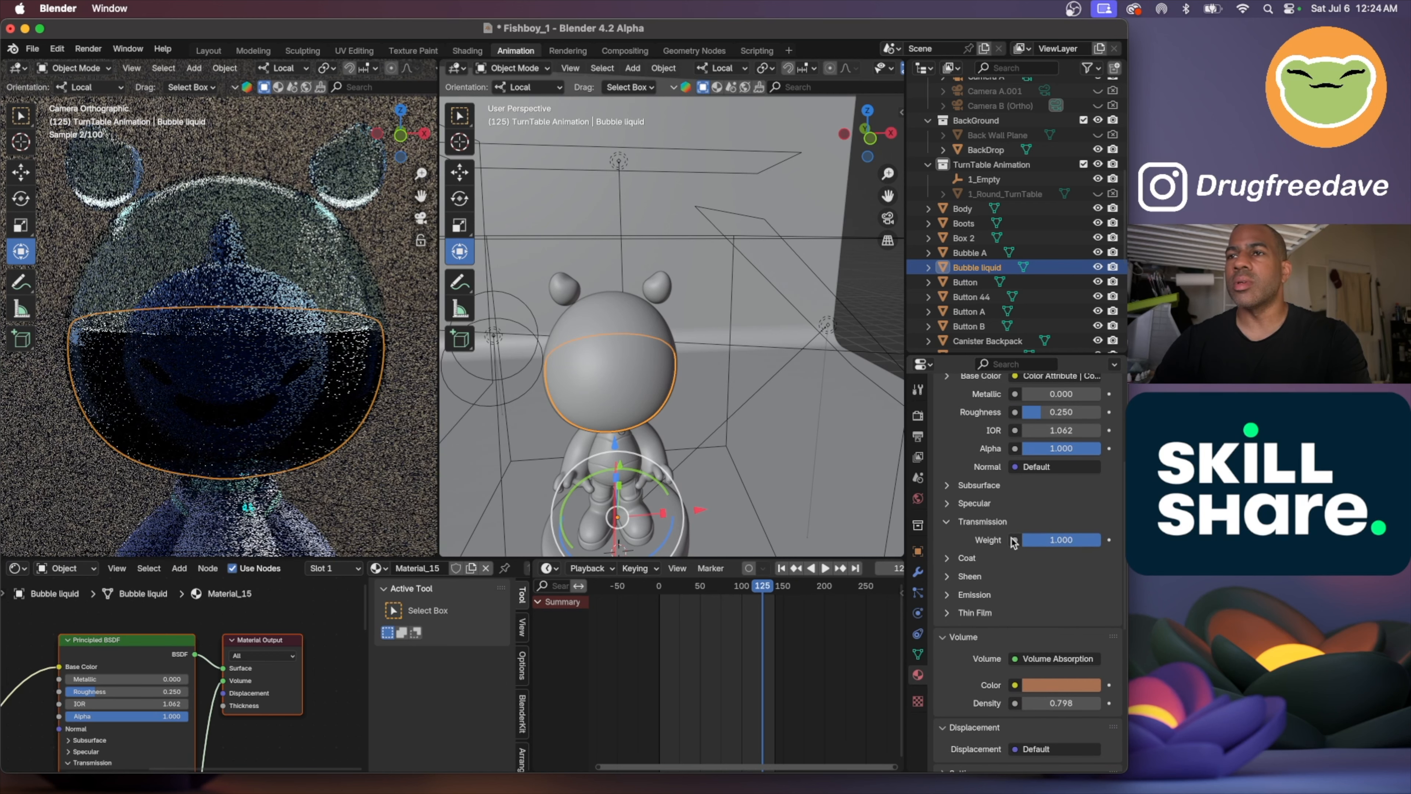
scroll(962, 522, "down", 1)
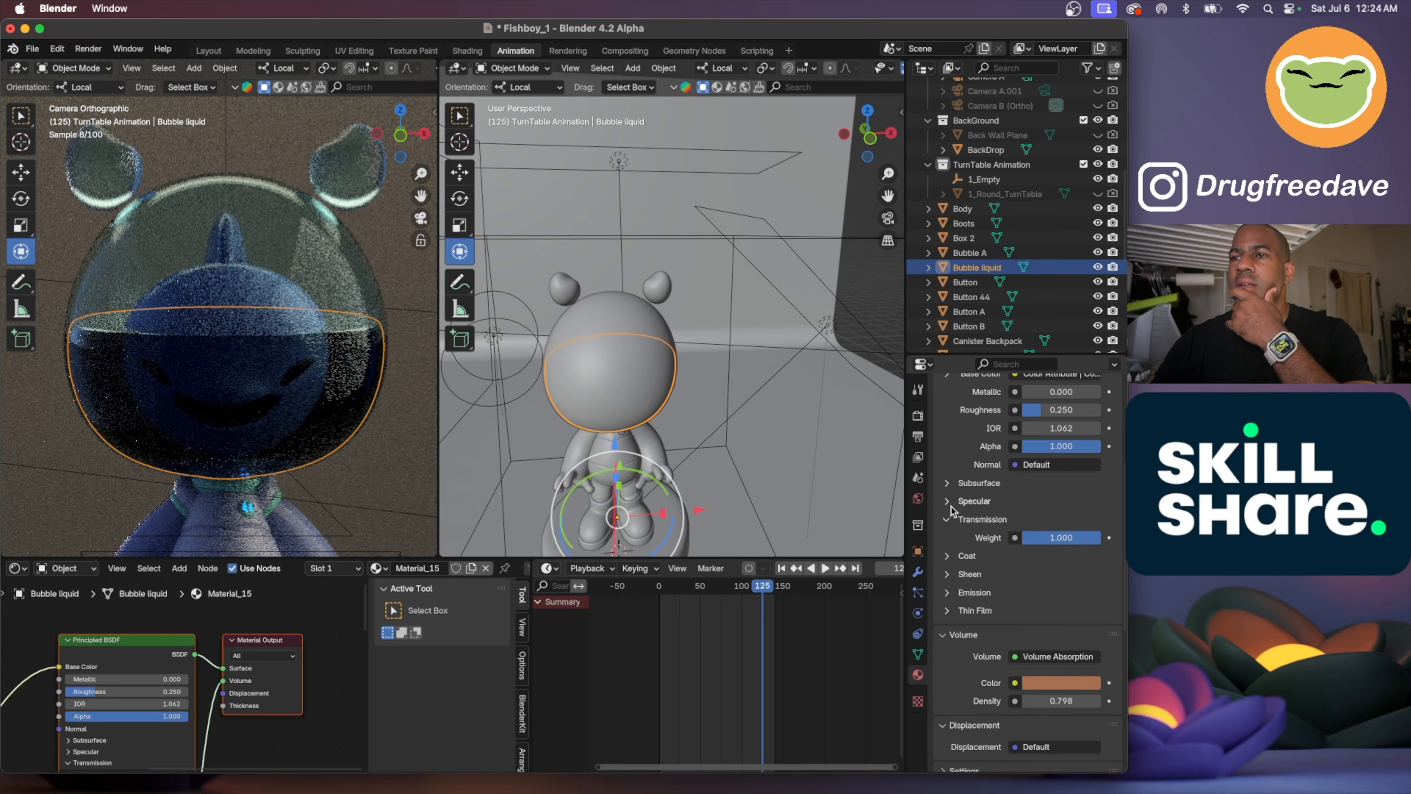
scroll(980, 501, "up", 8)
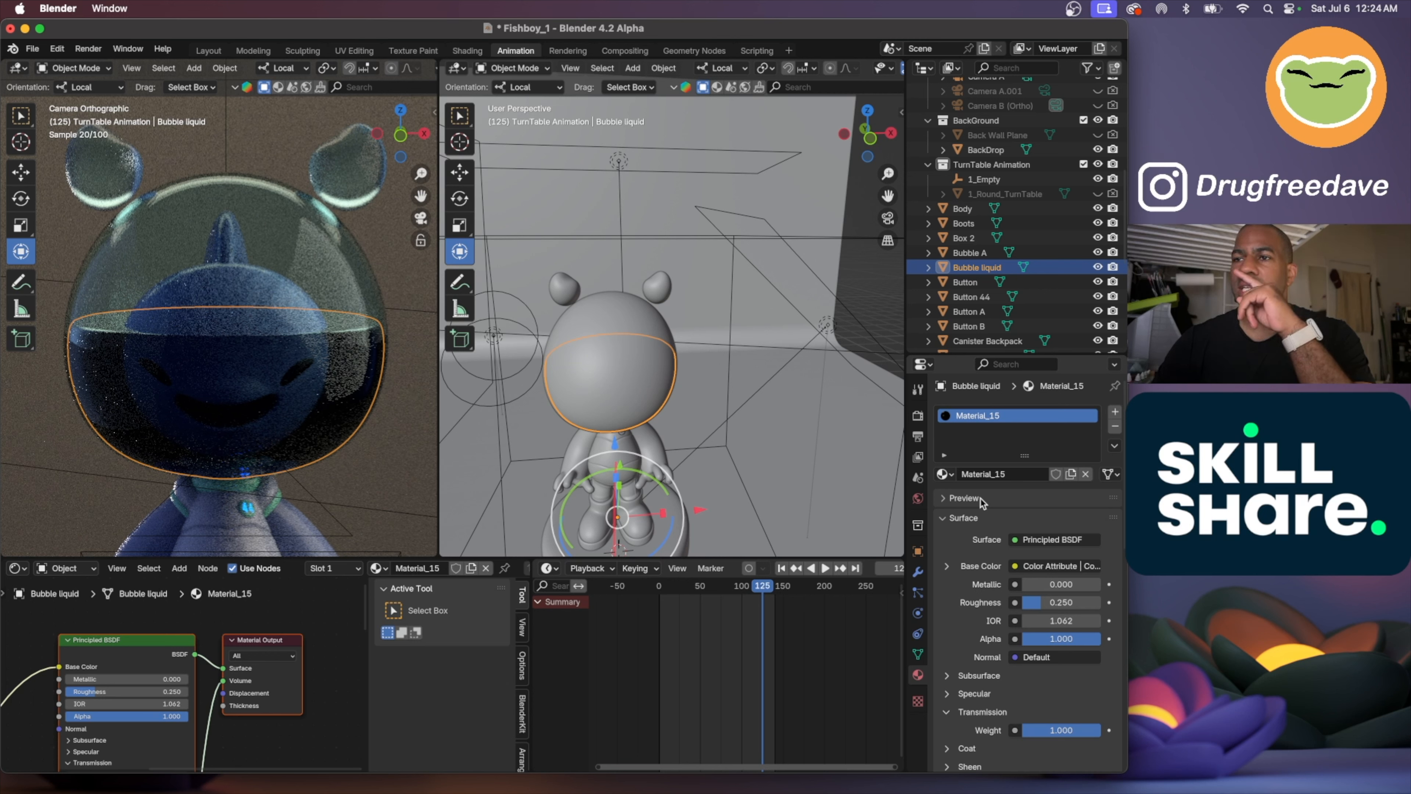
scroll(980, 501, "down", 1)
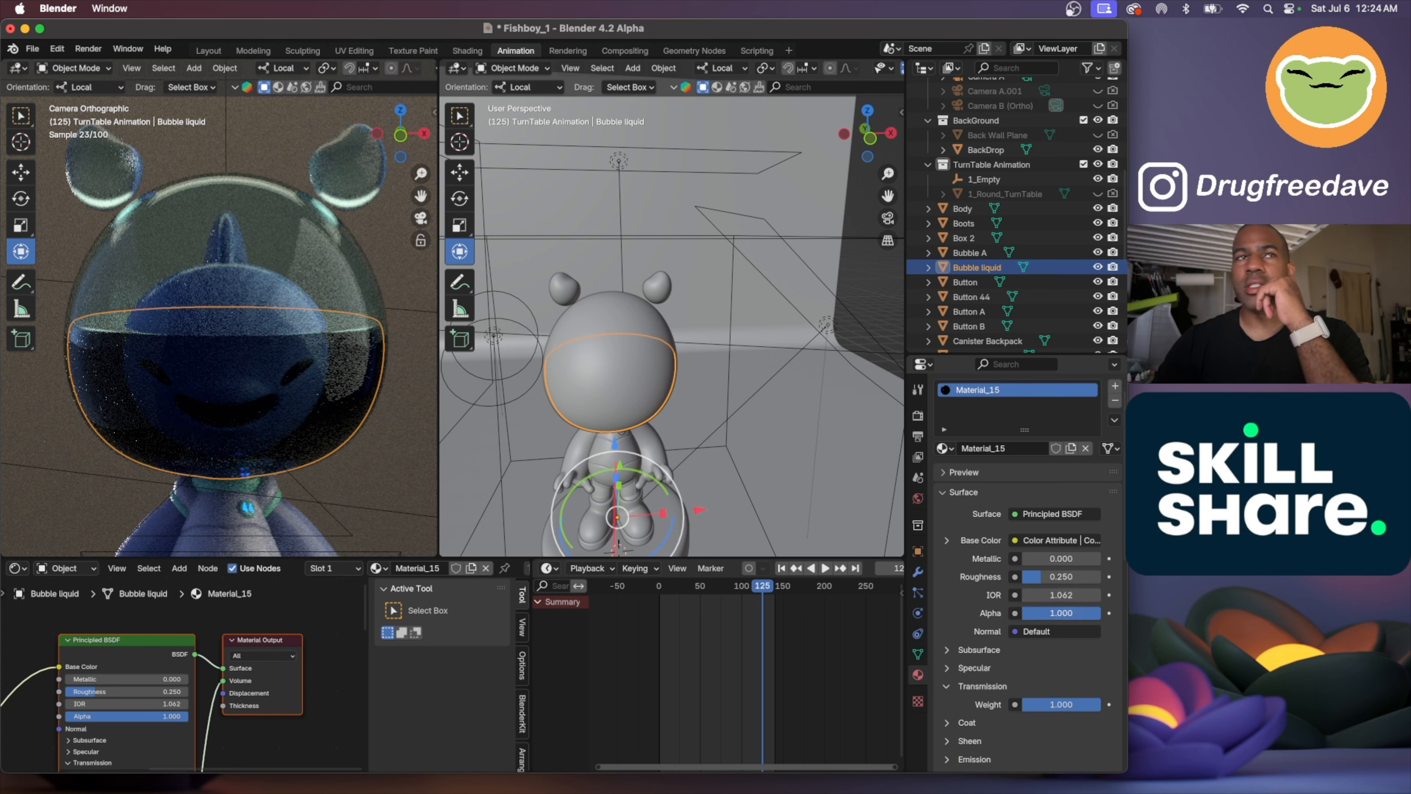
left_click_drag(1061, 613, 1106, 618)
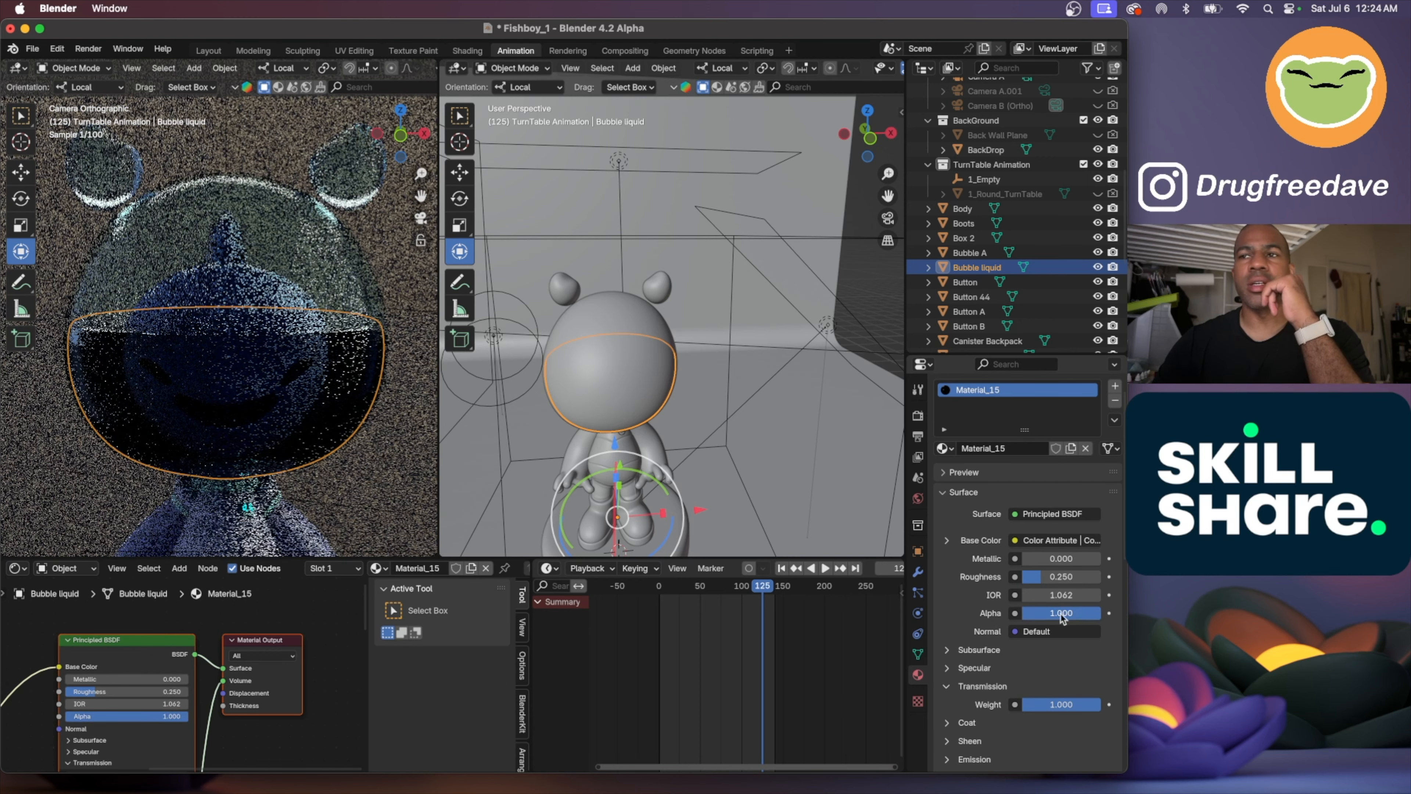
Change the Bubble liquid's Volume Absorption color to a bright light cyan with value 1.000
scroll(963, 632, "down", 5)
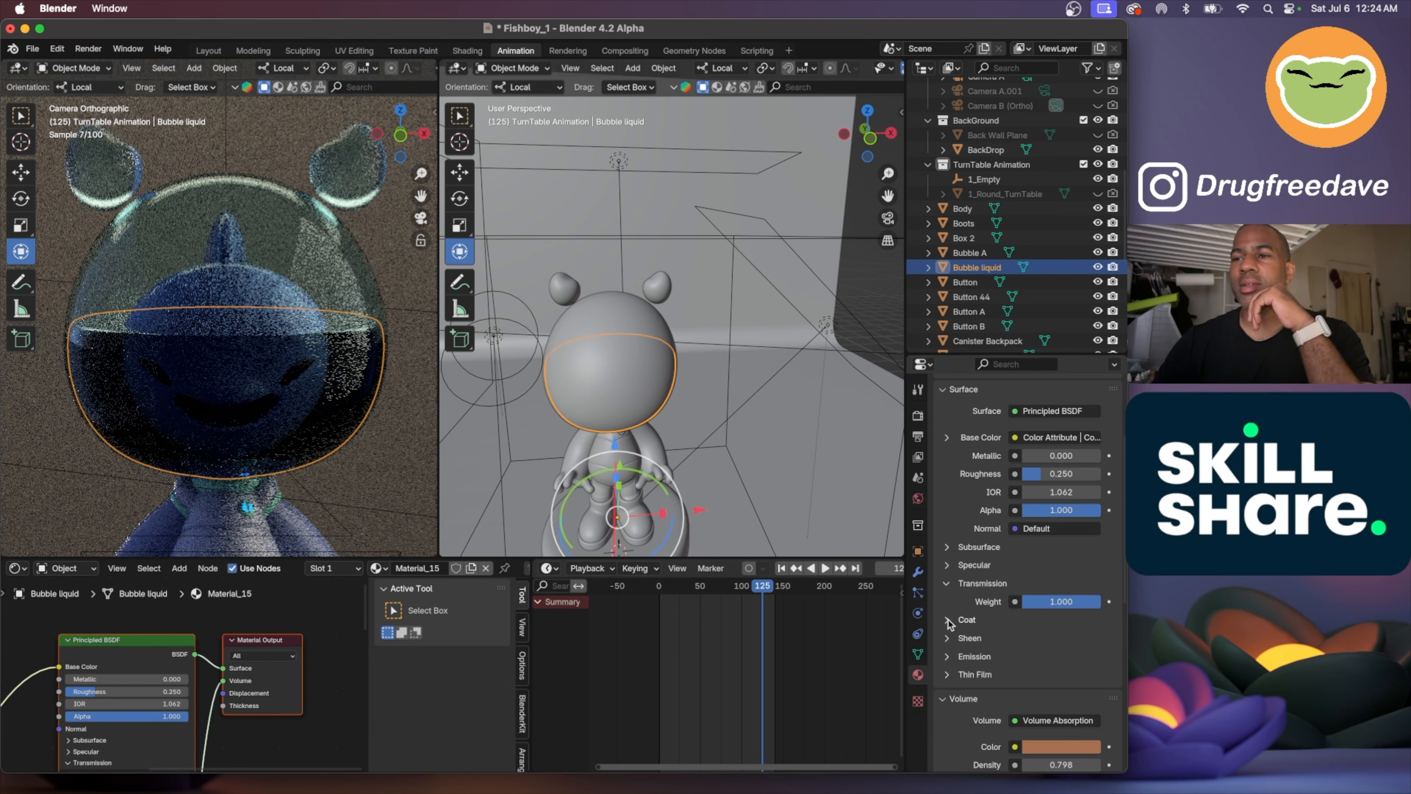
scroll(950, 622, "down", 6)
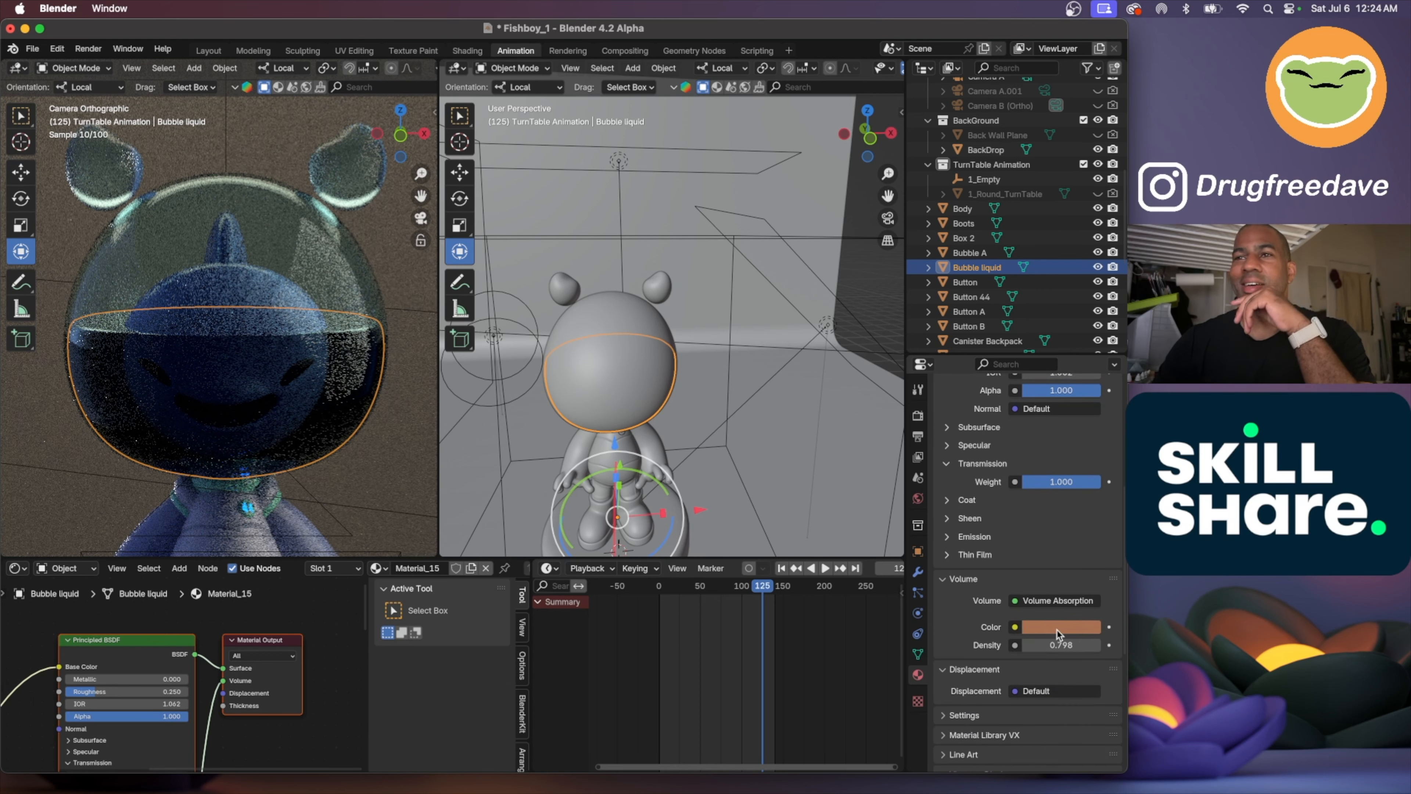
left_click(1057, 628)
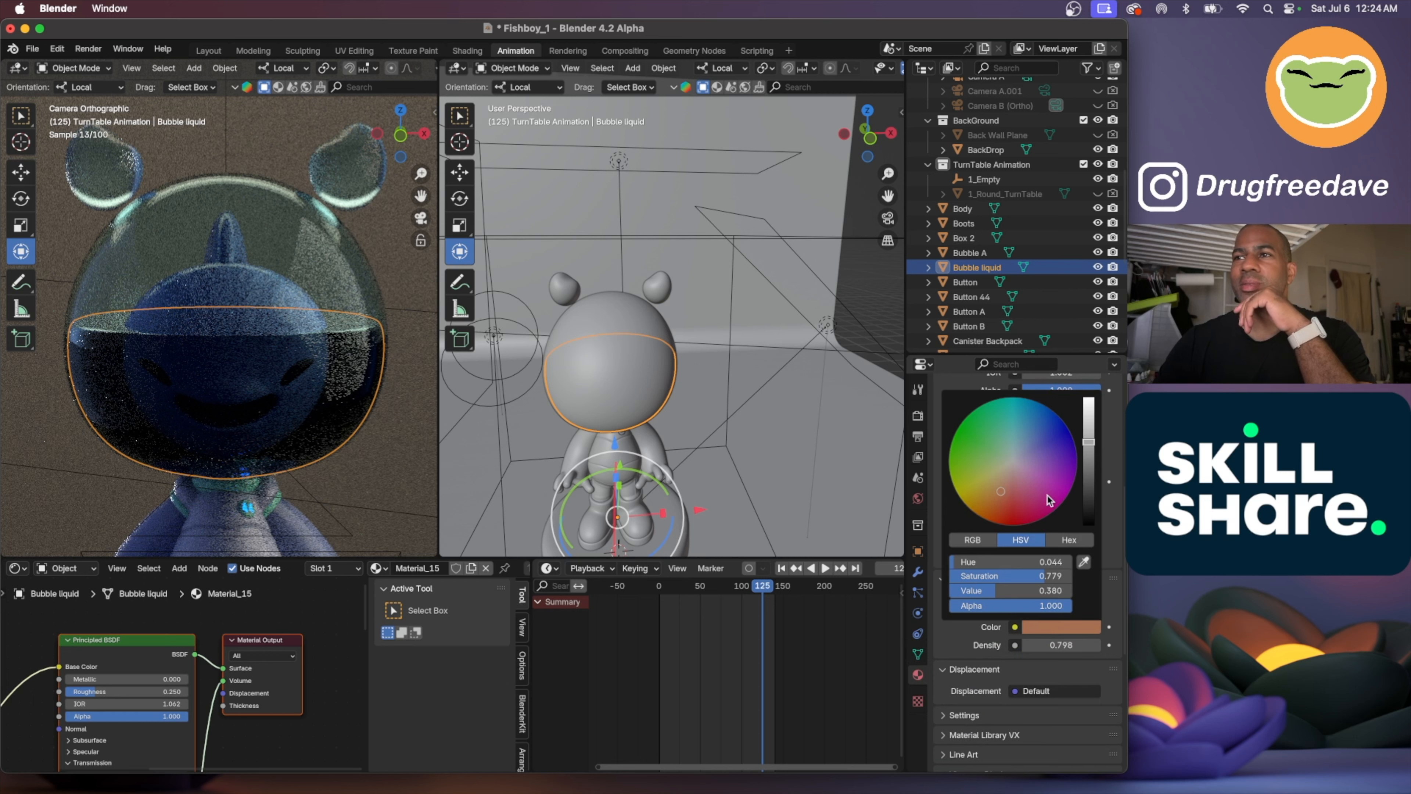
left_click_drag(1021, 451, 1089, 398)
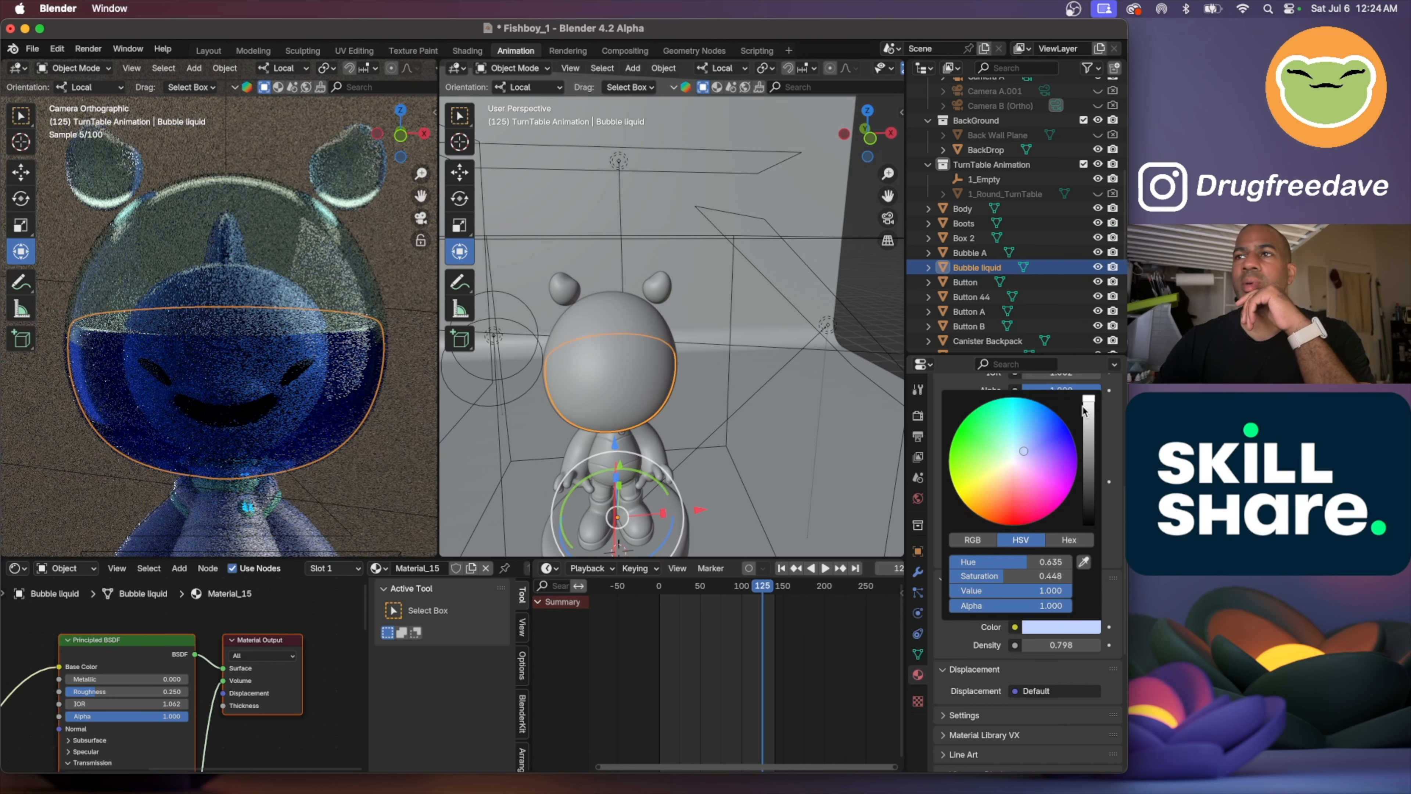
mouse_move(1018, 439)
left_mouse_down()
mouse_move(986, 423)
mouse_move(1023, 398)
mouse_move(1012, 426)
left_mouse_up()
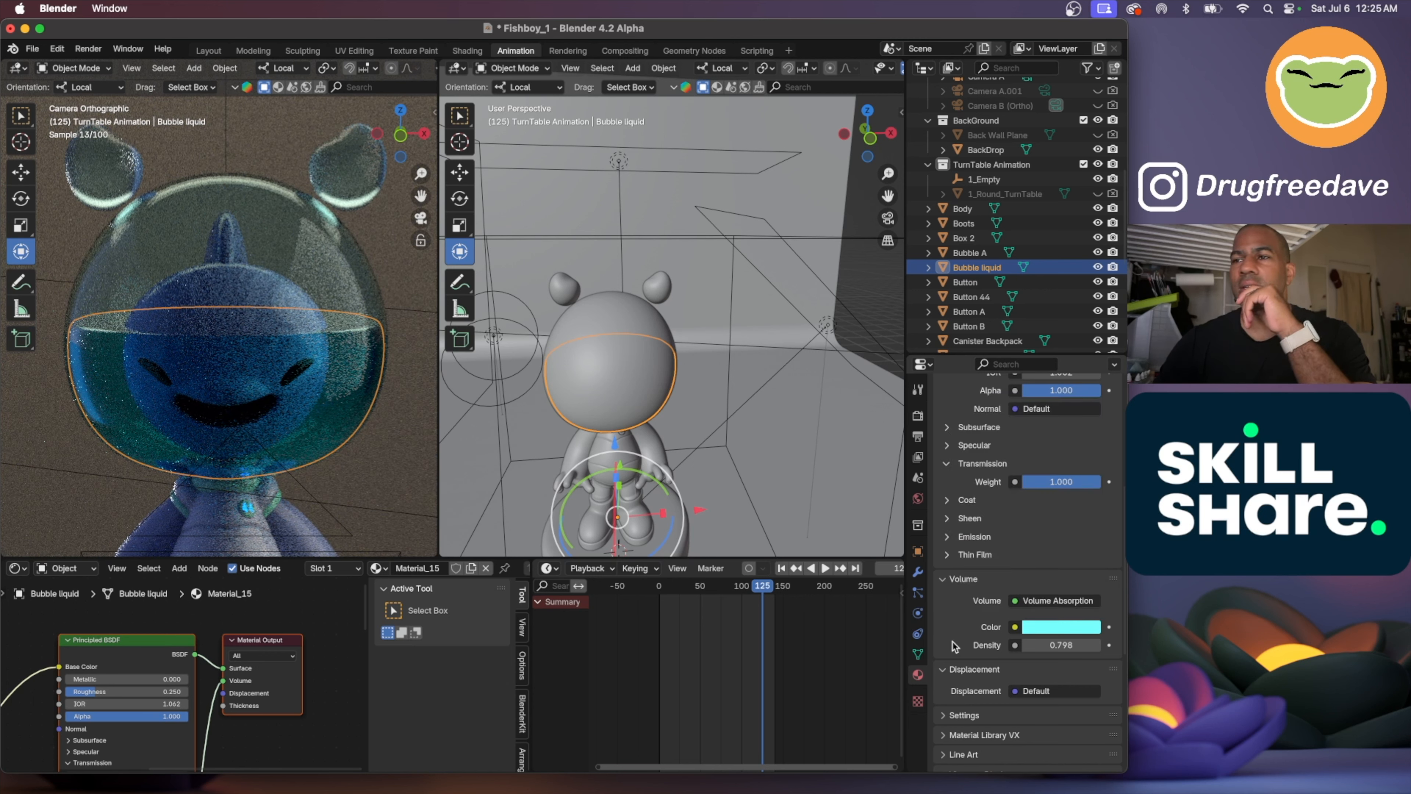
Save the scene over the existing Fishboy_1.blend file
scroll(954, 647, "down", 1)
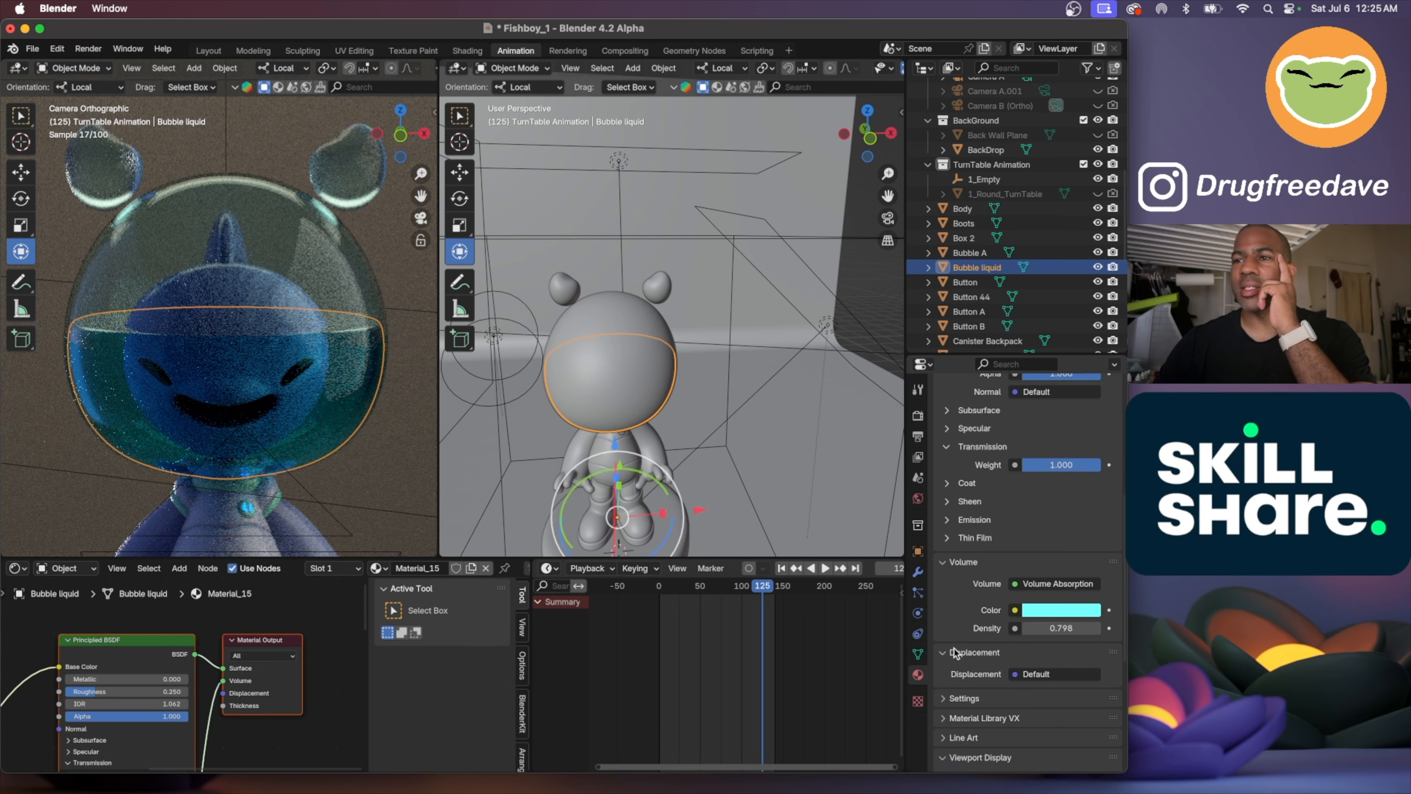
scroll(954, 652, "down", 3)
scroll(954, 650, "down", 5)
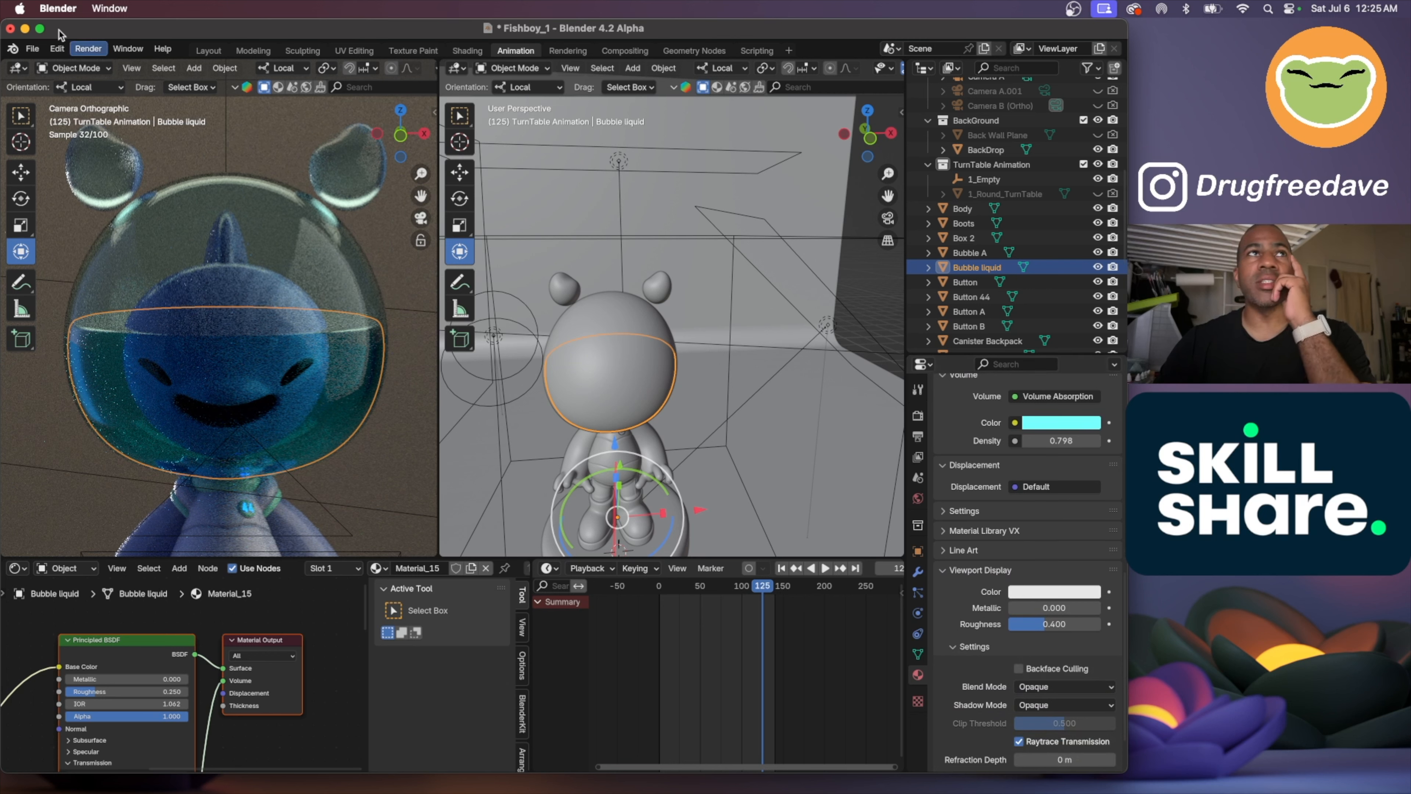
left_click(32, 48)
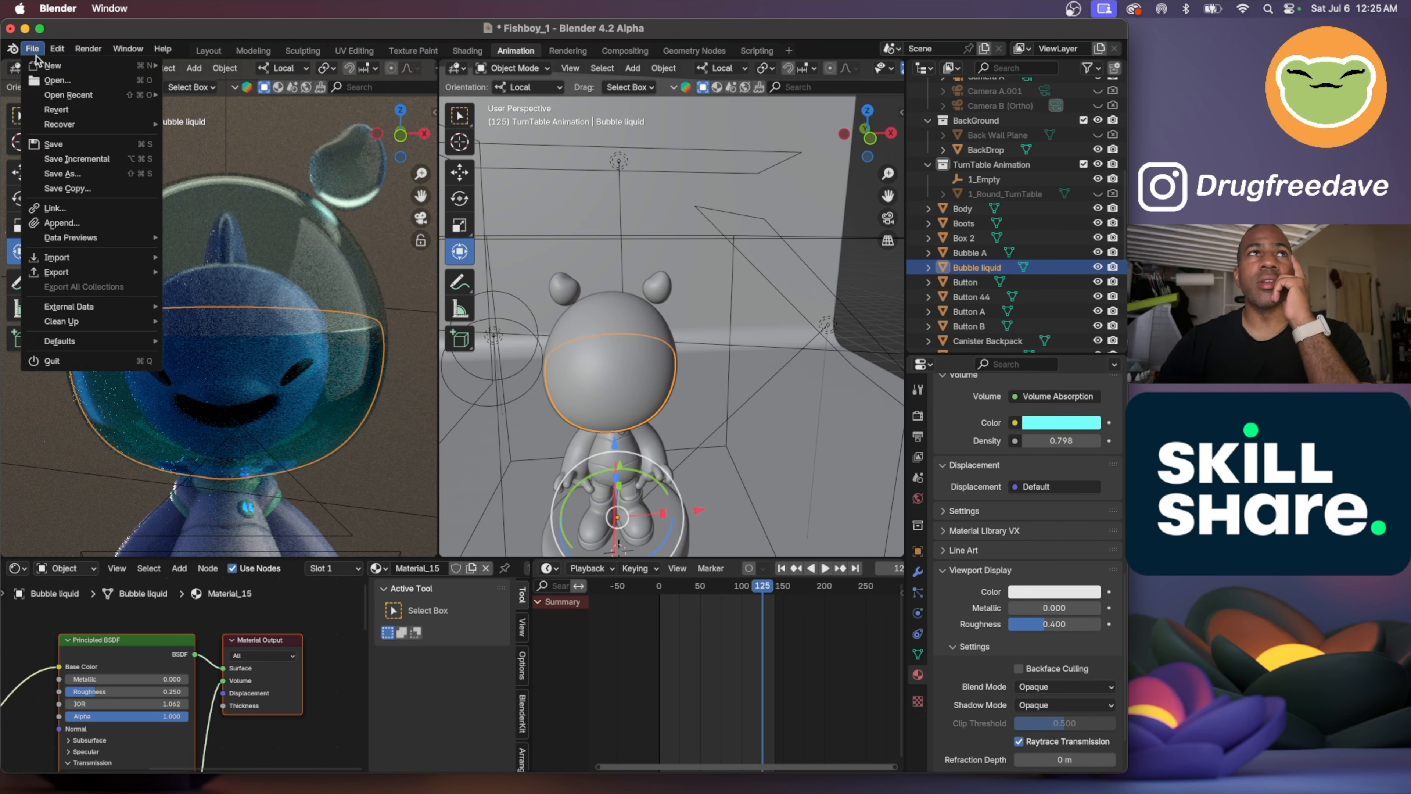
left_click(54, 144)
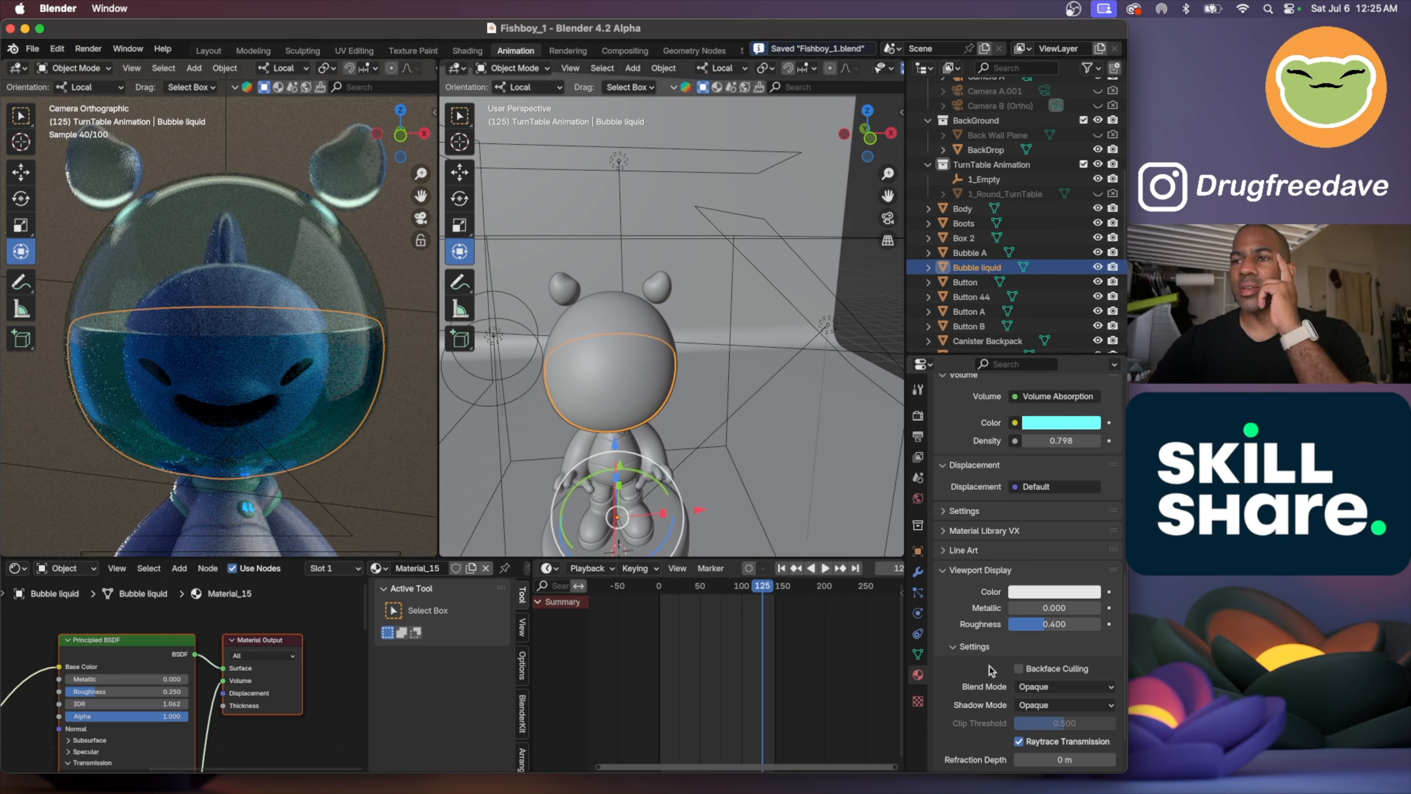
Try Backface Culling on the Bubble liquid material and switch it back off
left_click(1019, 669)
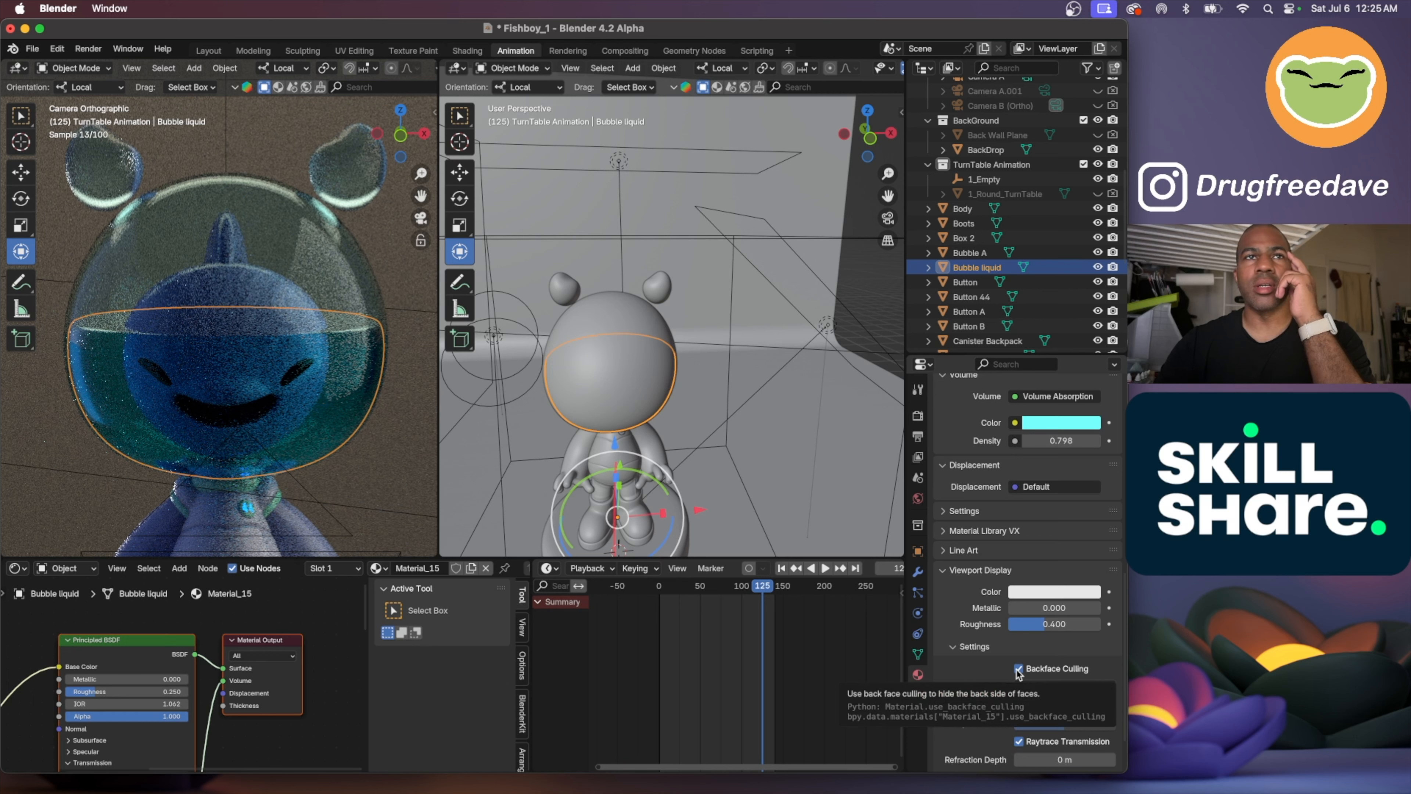
left_click(1019, 669)
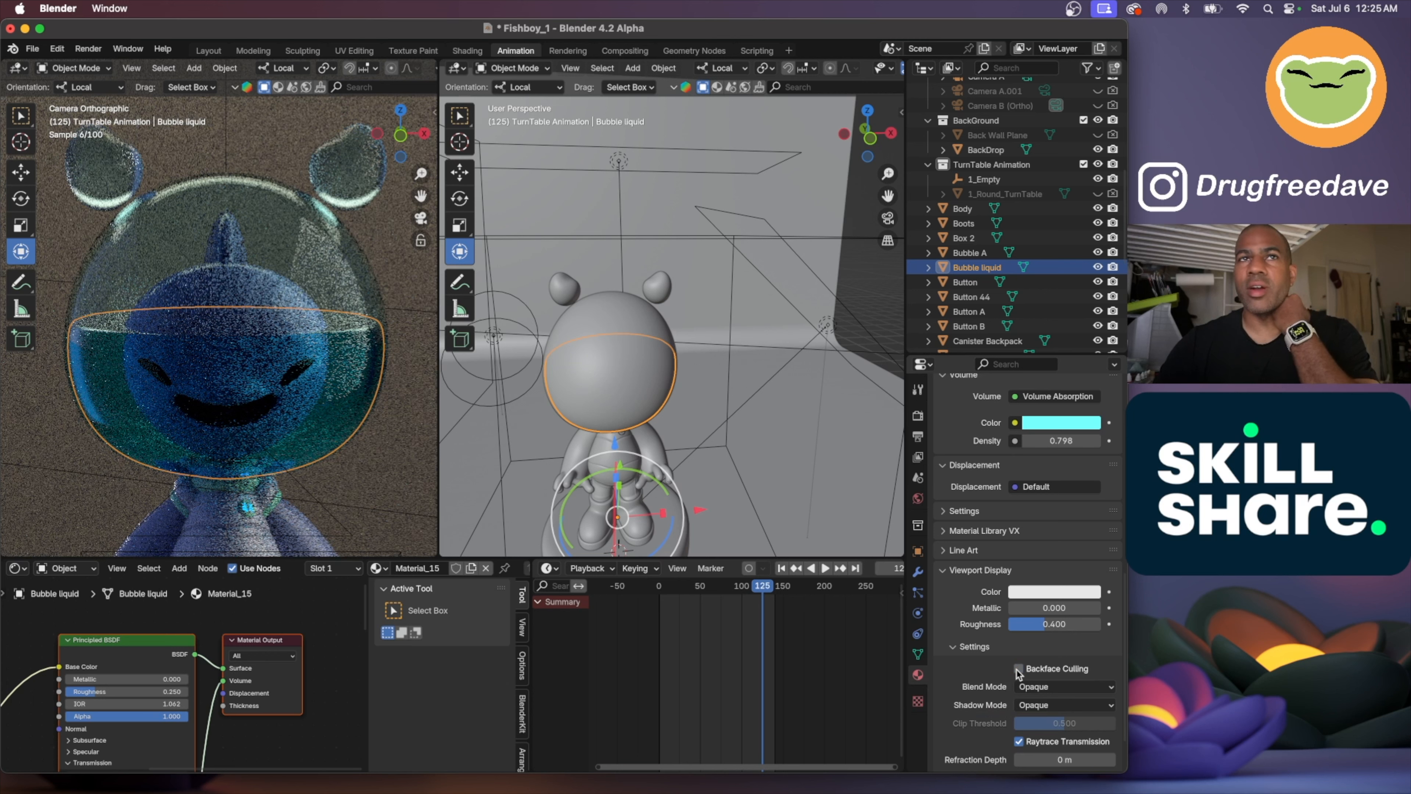
scroll(993, 672, "down", 2)
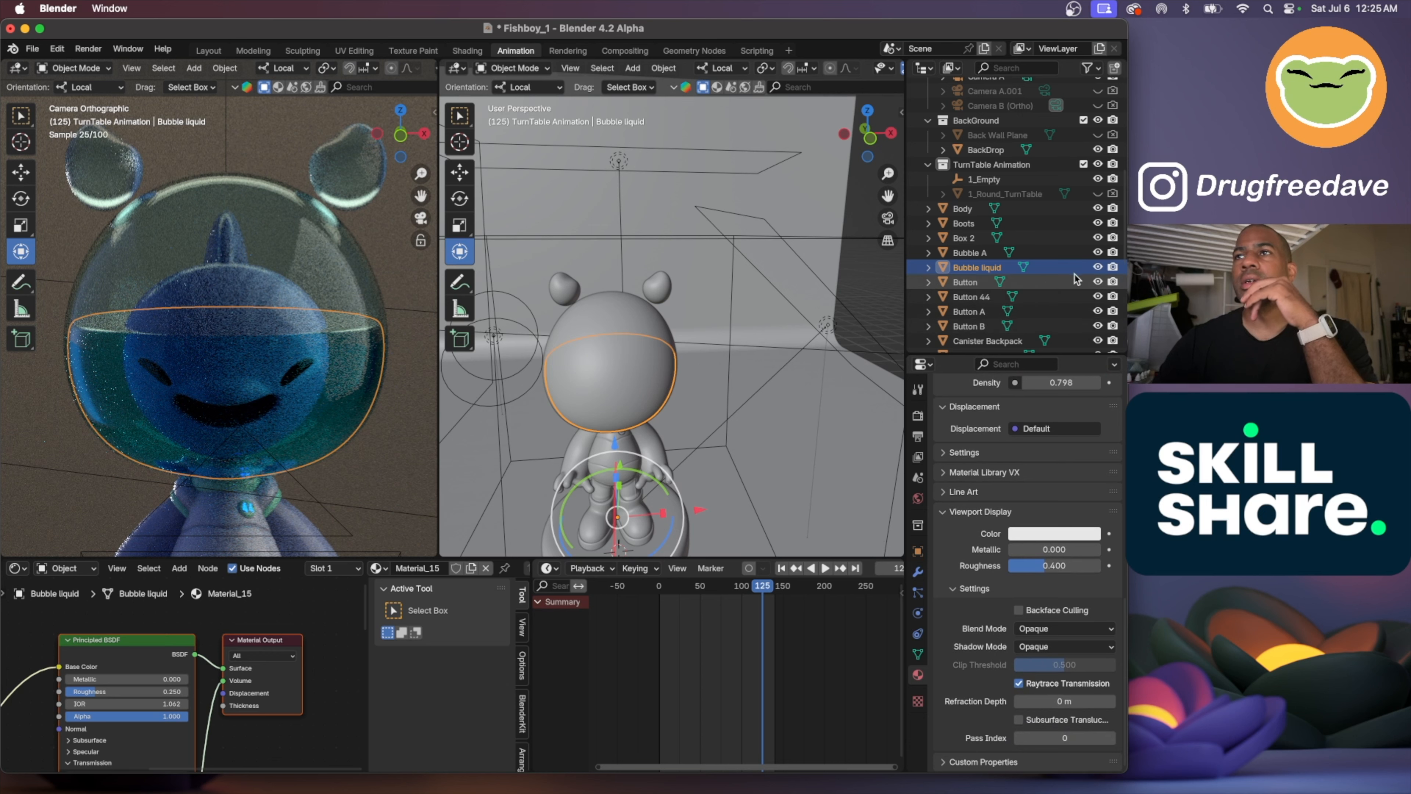
Hide the Bubble liquid and Bubble A objects to expose the character's head and body in the rendered view
left_click(1098, 267)
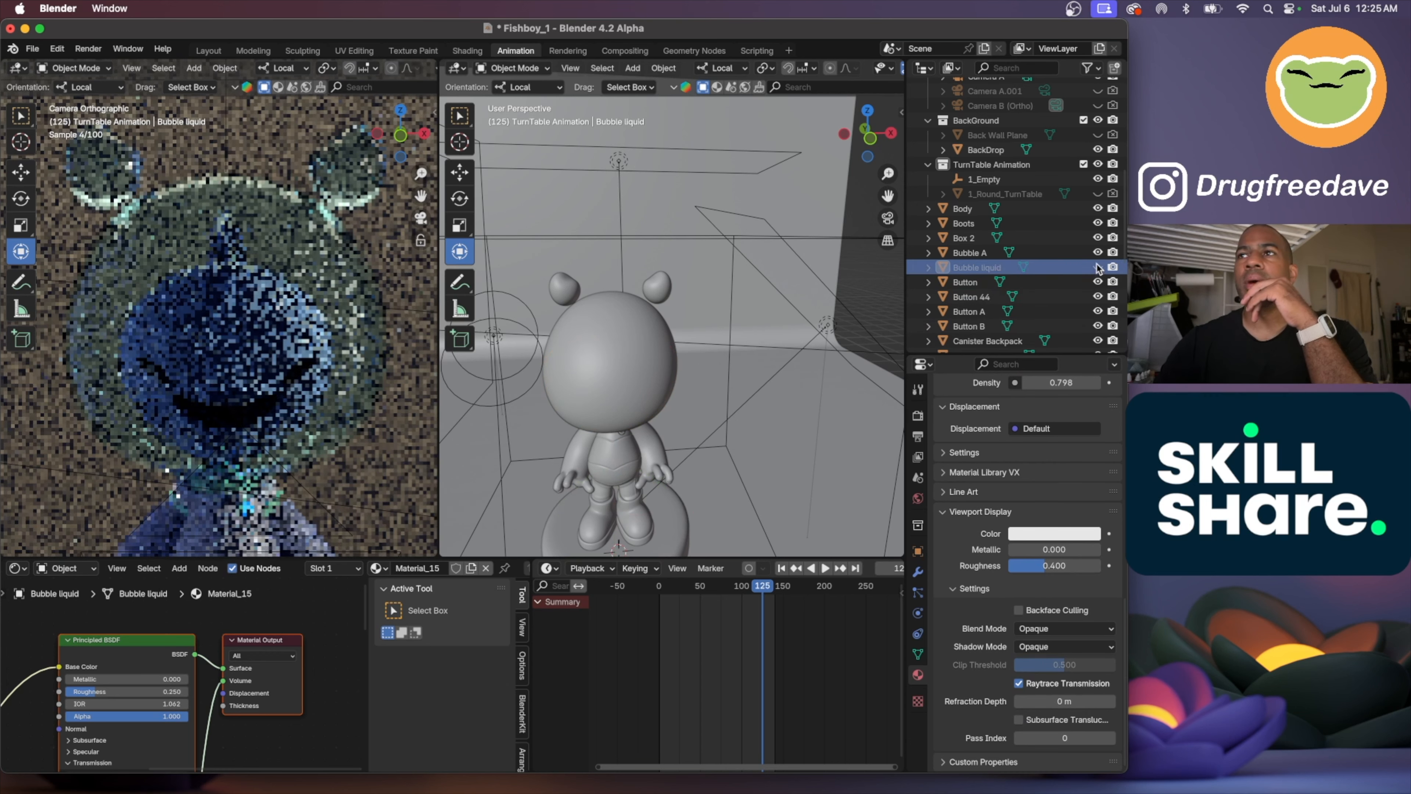
left_click(1098, 253)
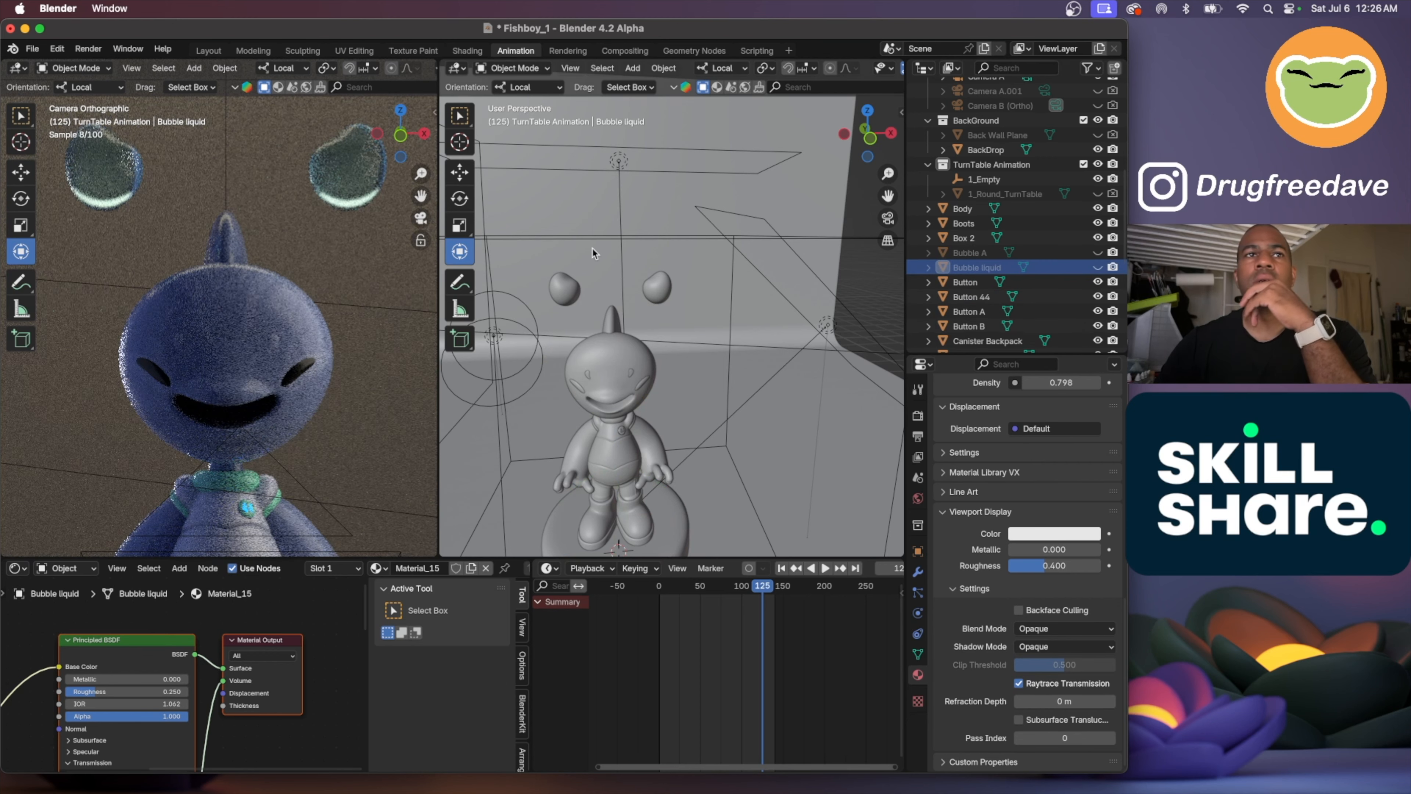
scroll(203, 364, "down", 5, "shift")
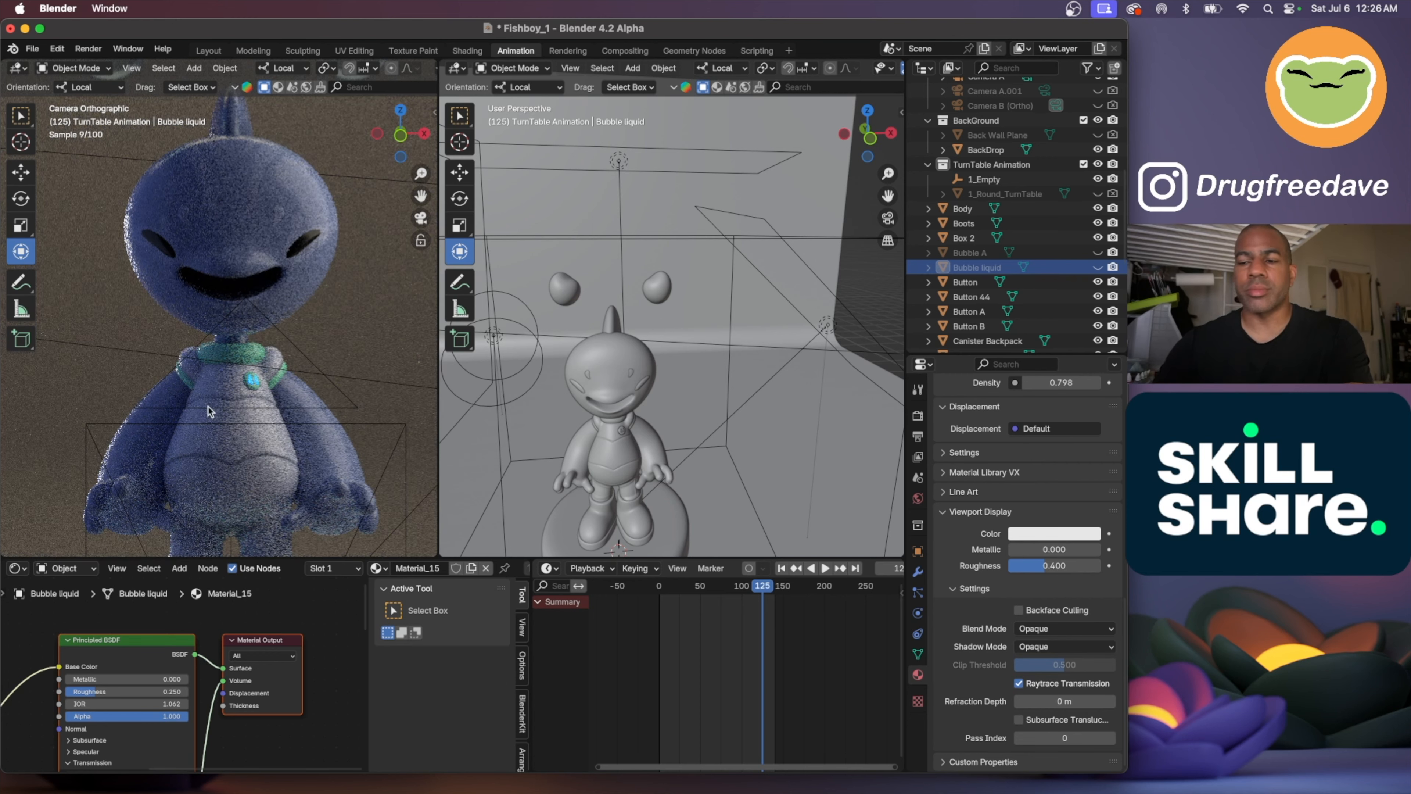
scroll(219, 371, "left", 1)
key("KP_0")
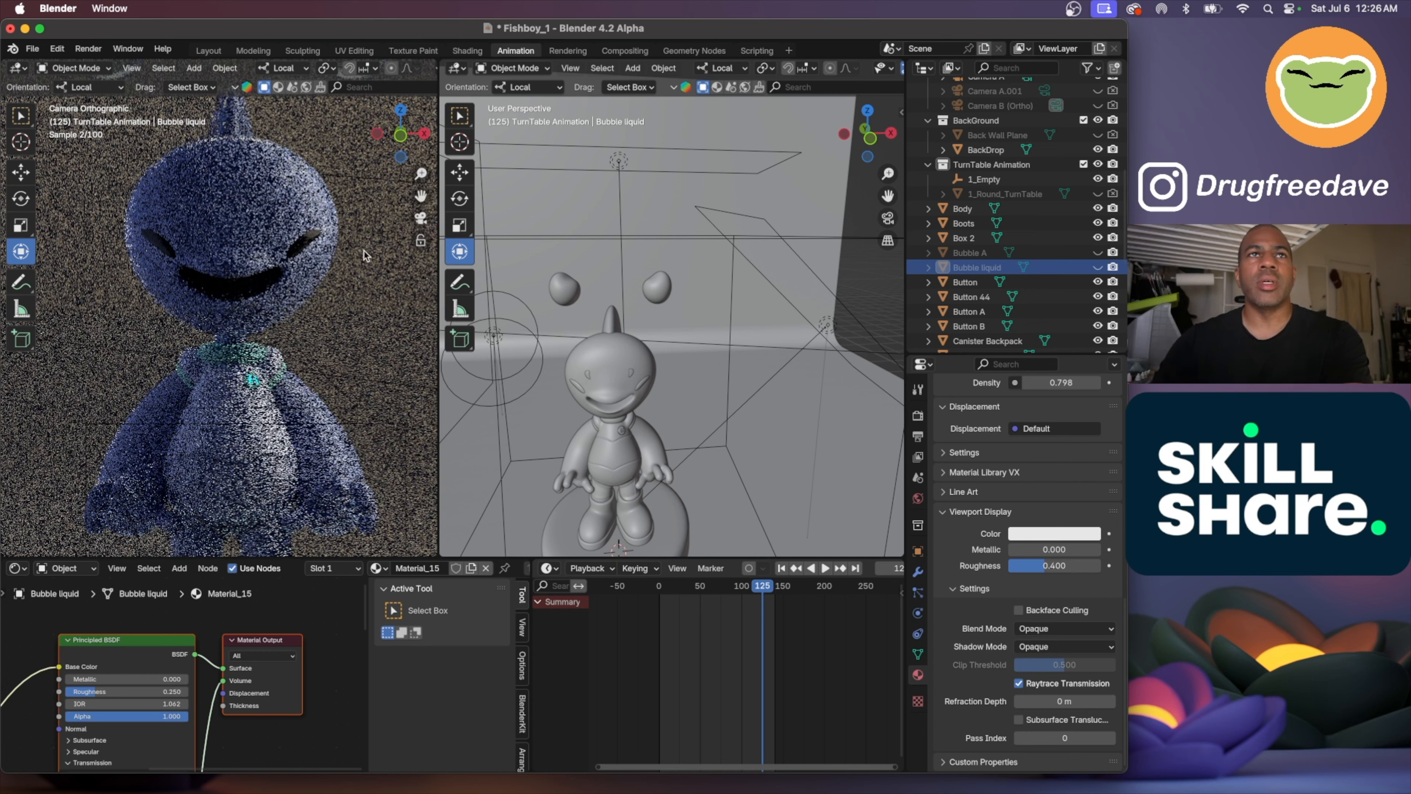
Raise the roughness of the Eyes material's Principled BSDF to about 0.35
left_click(309, 243)
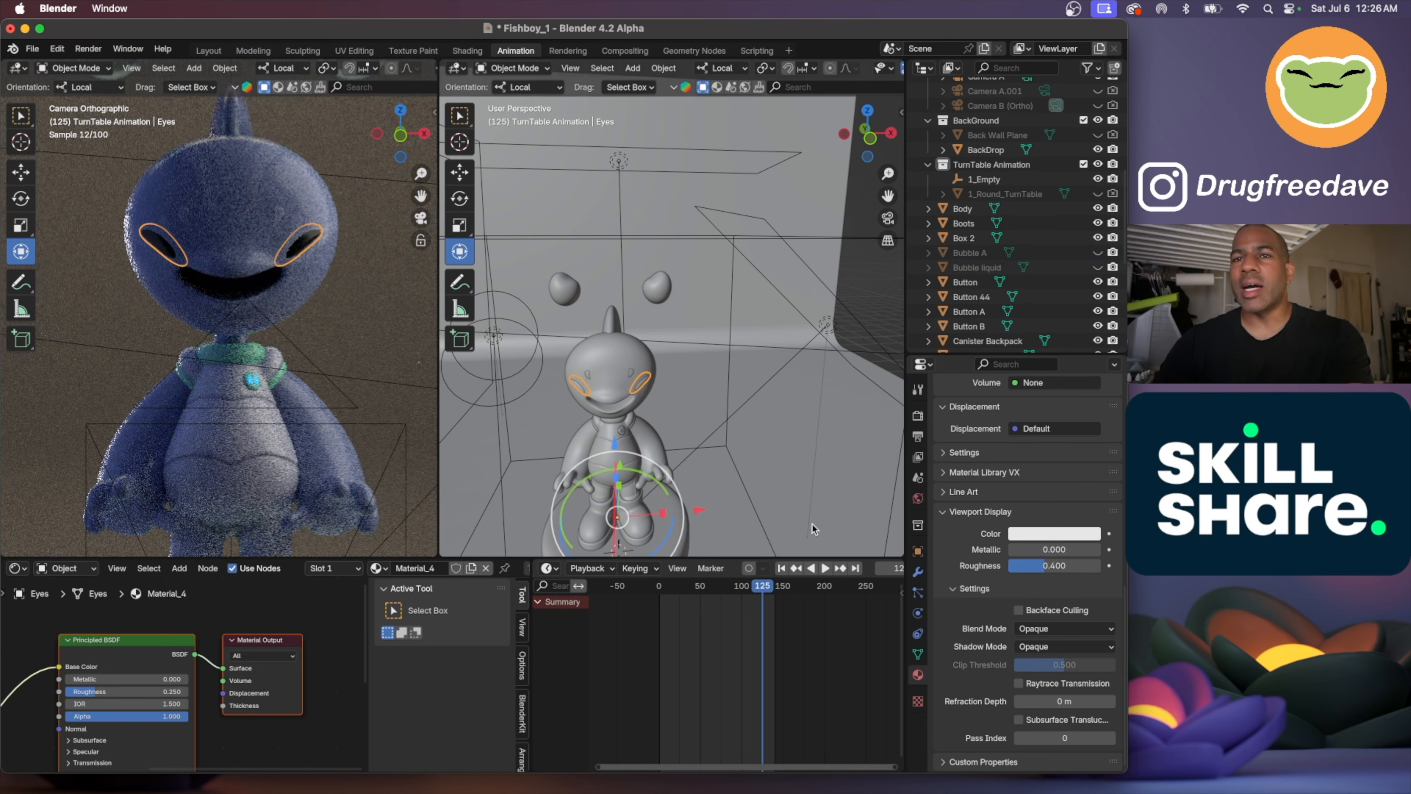
scroll(151, 667, "down", 1)
scroll(151, 667, "down", 1)
middle_click_drag(151, 667, 199, 630)
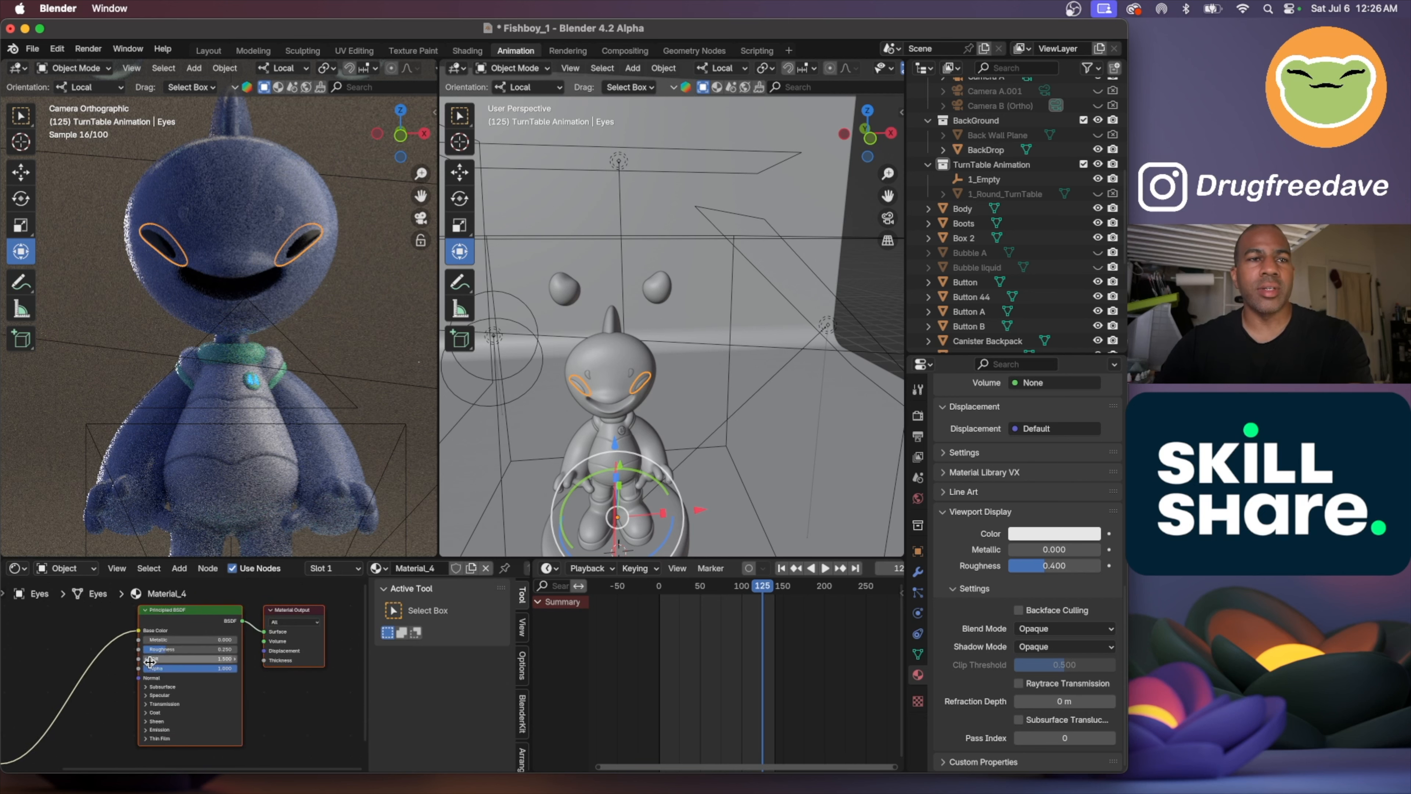
left_click_drag(190, 650, 201, 650)
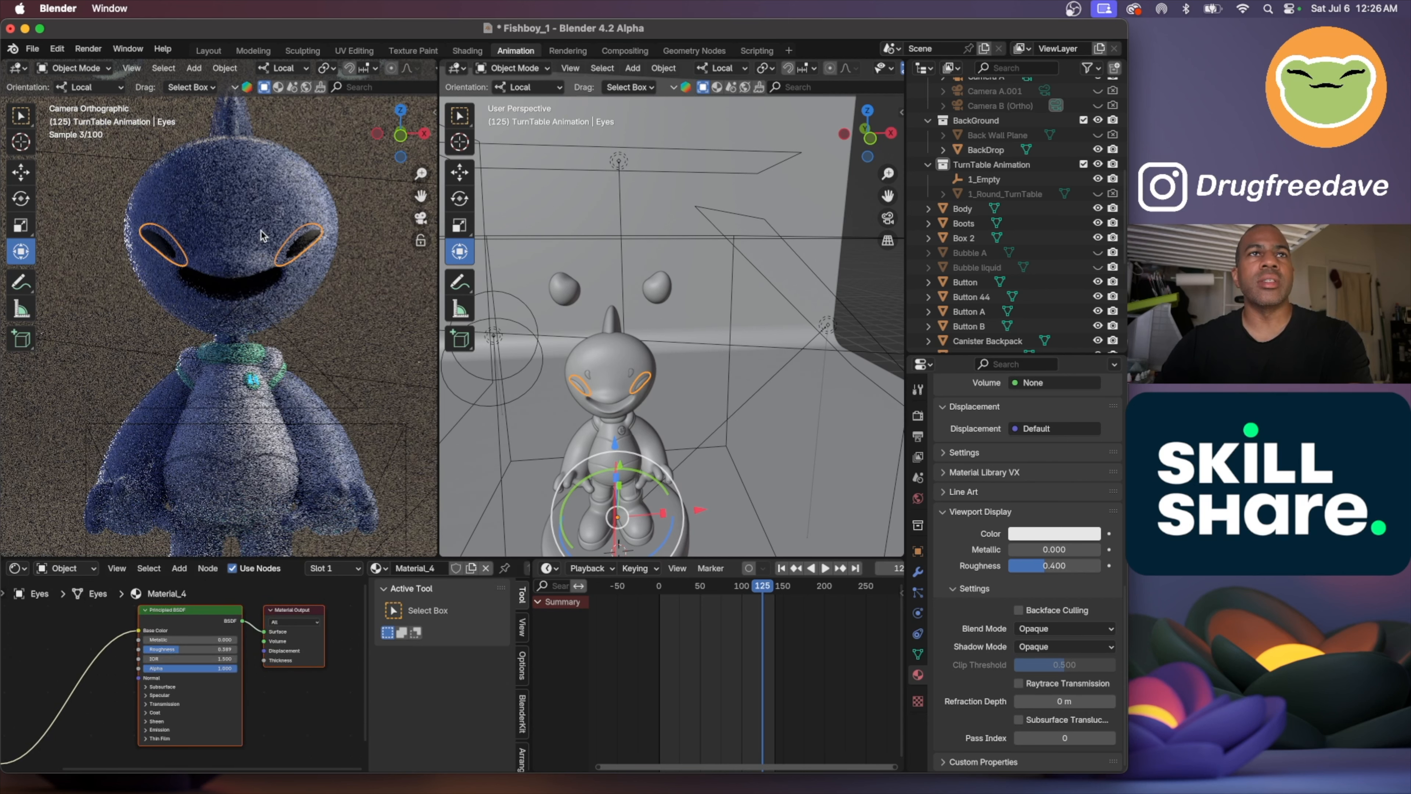
Raise the roughness of the Head material's Principled BSDF to about 0.32
left_click(254, 420)
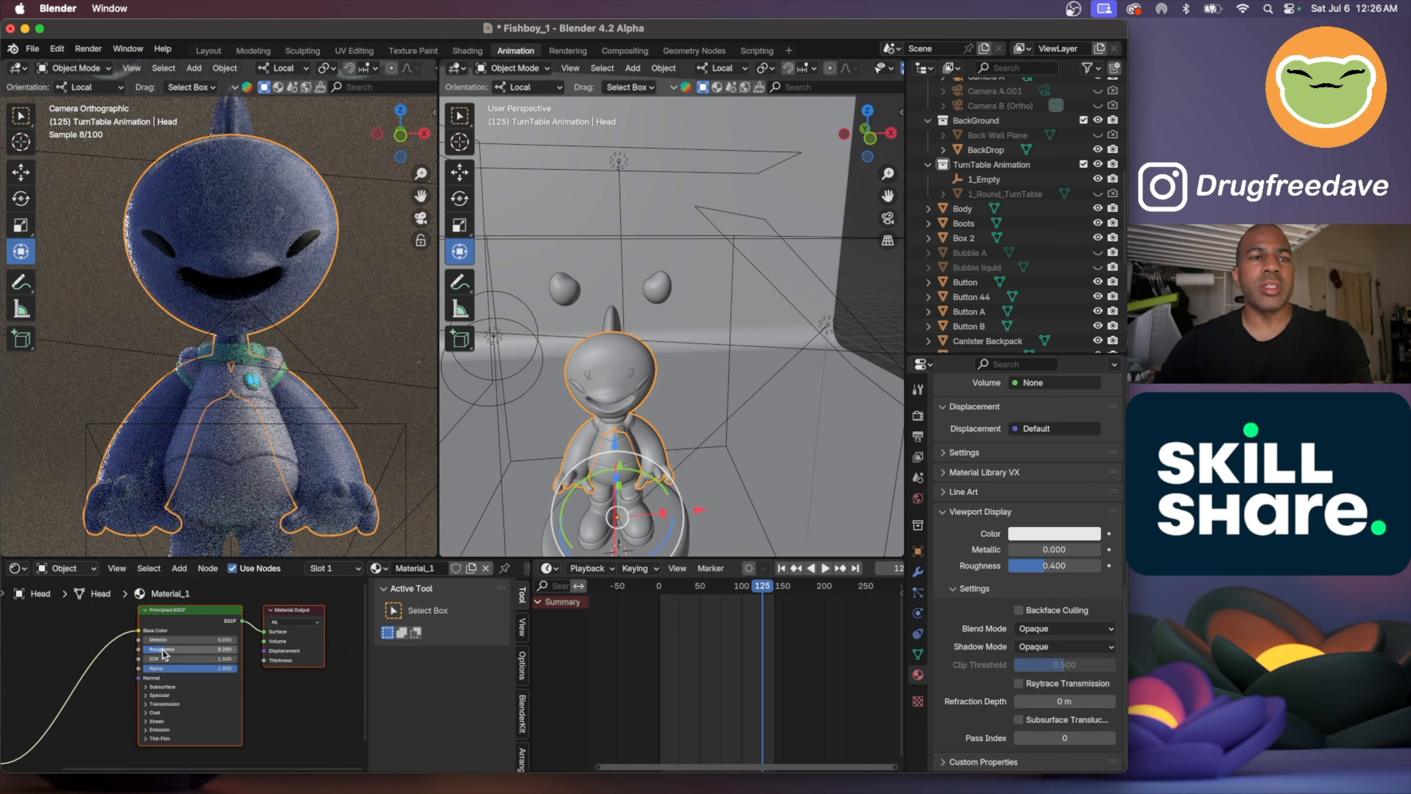
left_click_drag(169, 649, 172, 648)
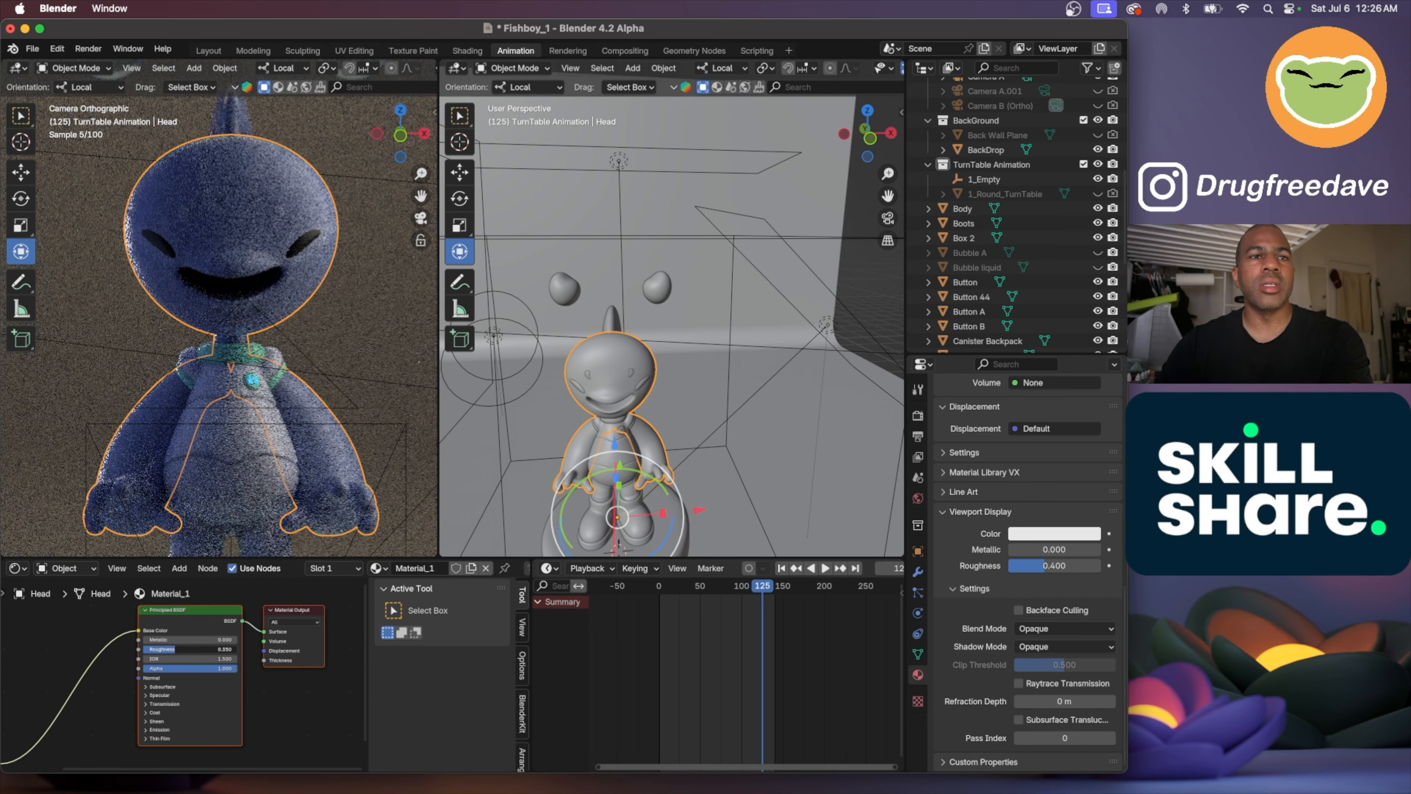
left_click_drag(172, 649, 167, 648)
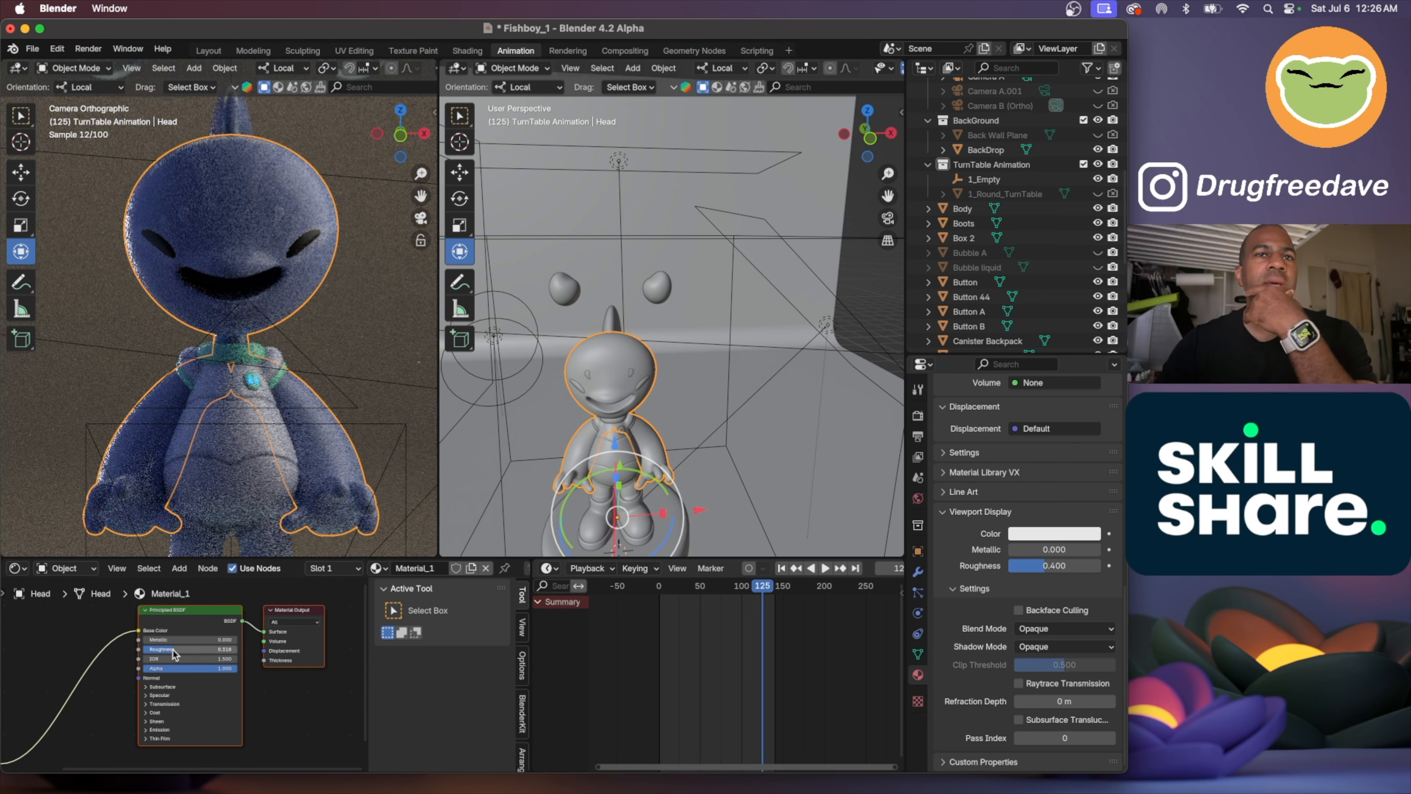
Add an Ambient Occlusion node to the Head's material and place it to the left of the Color Attribute node
scroll(173, 650, "down", 2)
scroll(174, 650, "left", 5)
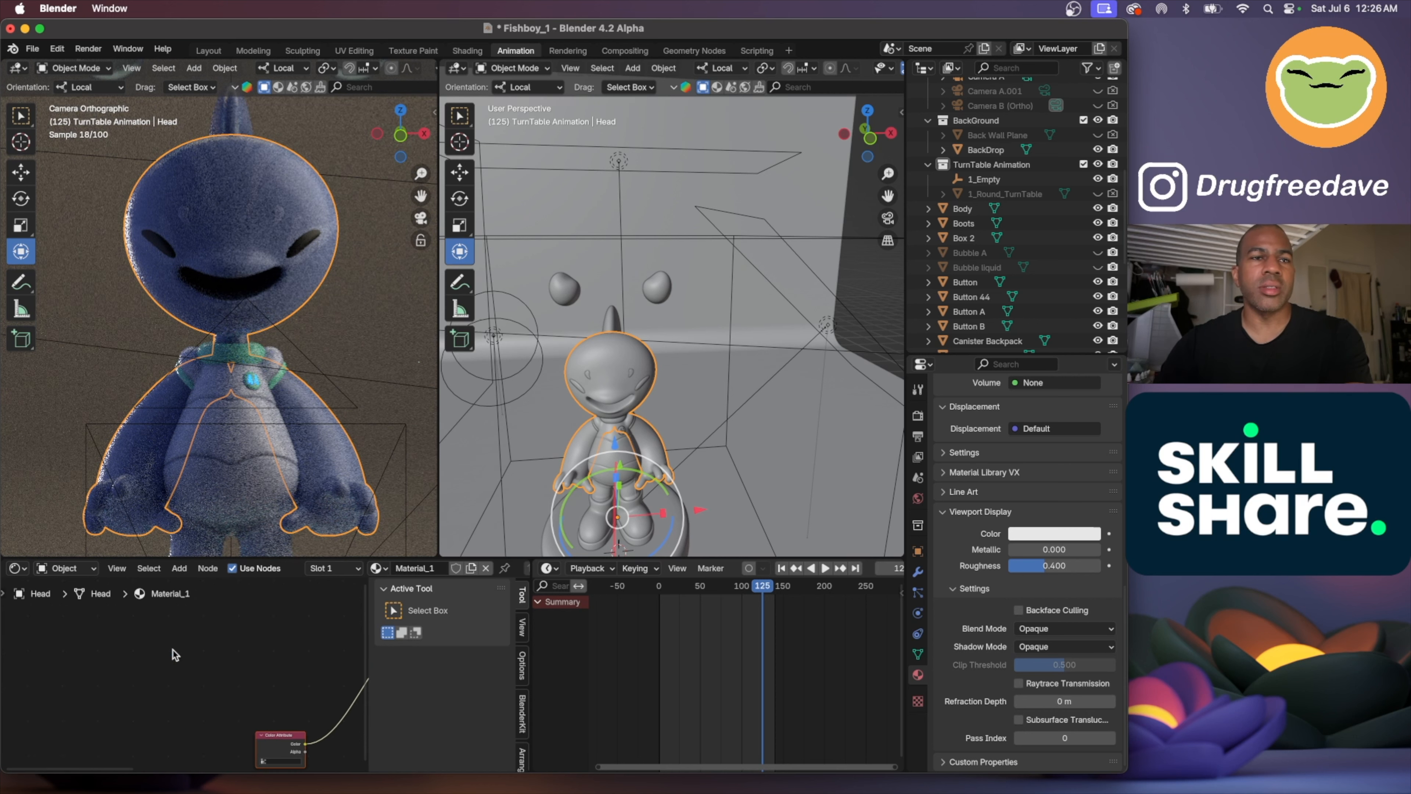
scroll(173, 653, "down", 3)
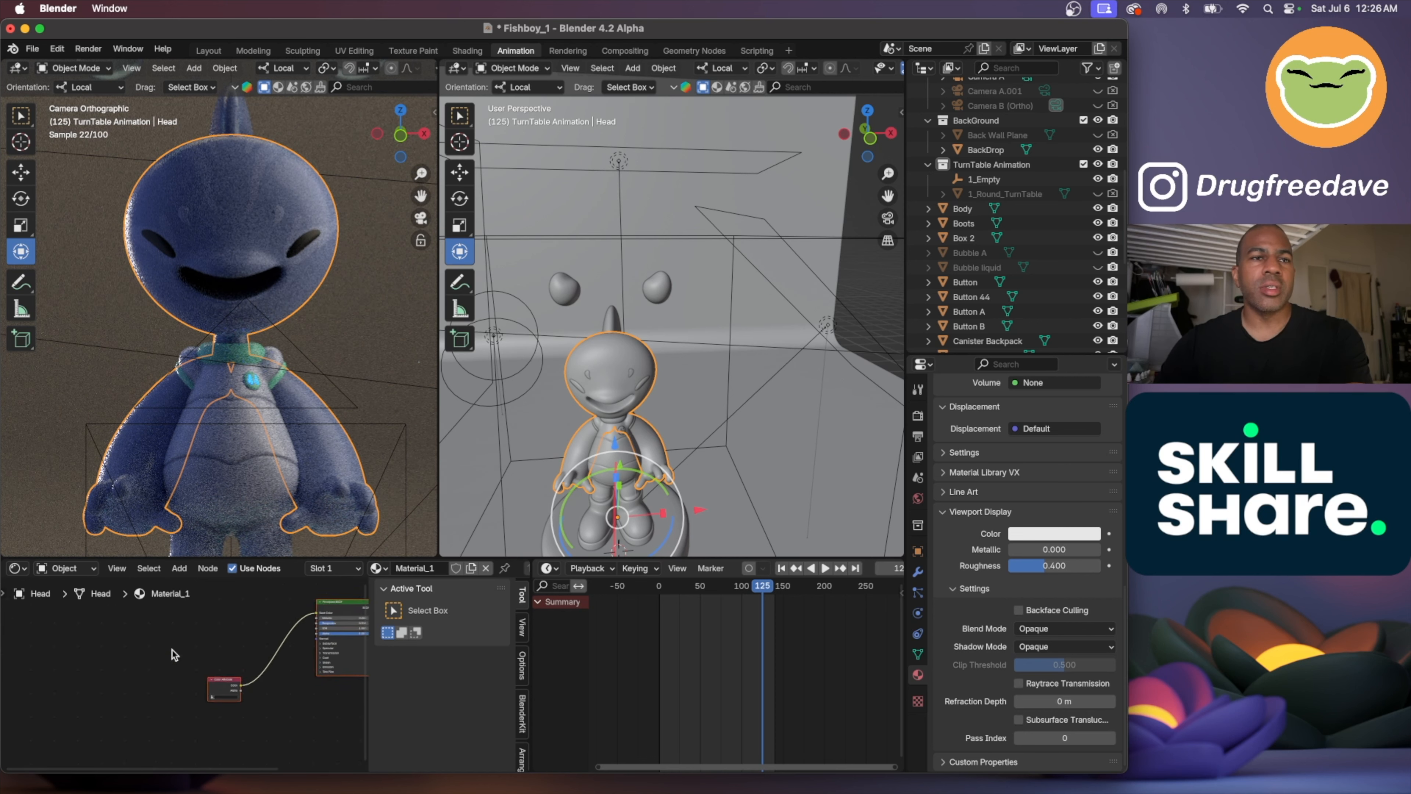
left_click(124, 663)
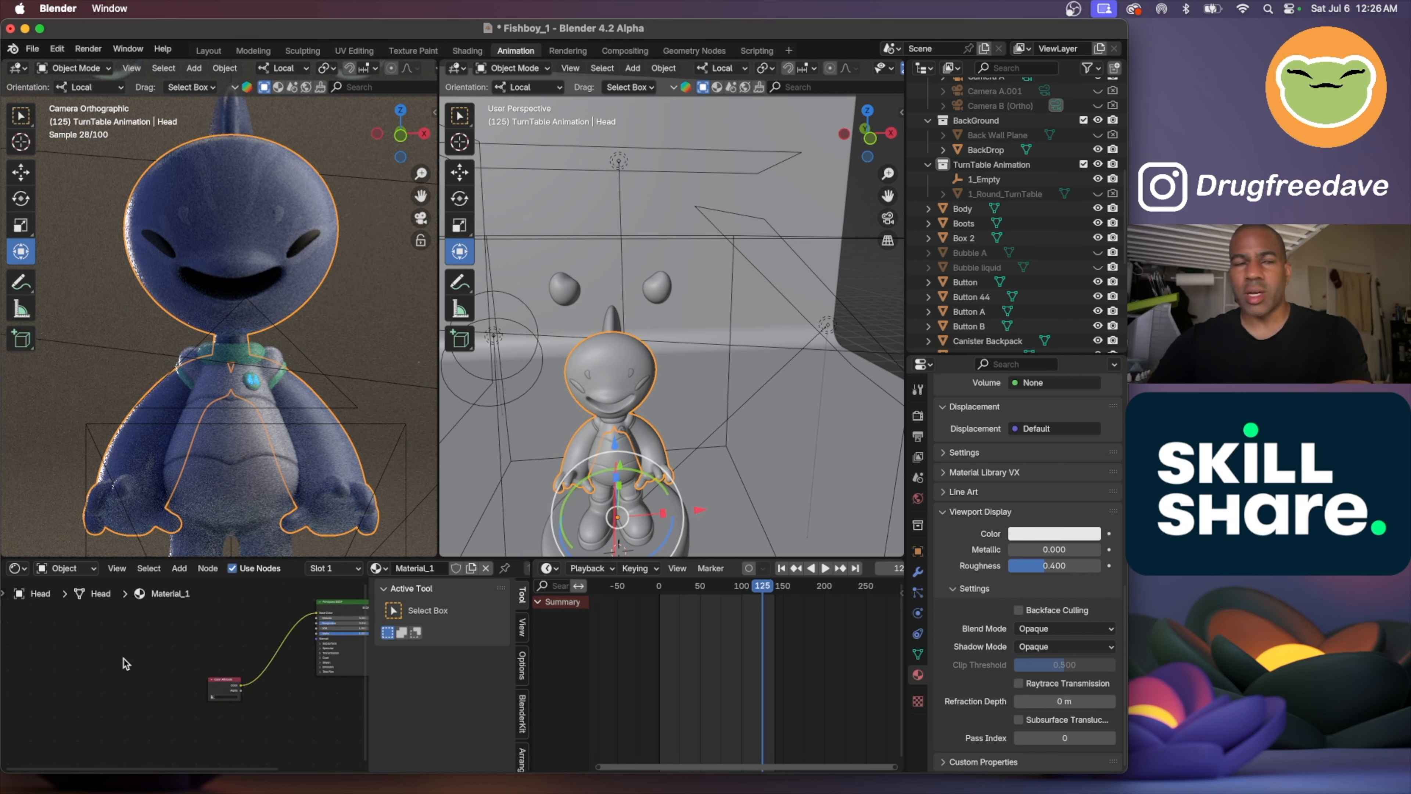
key("shift+a")
mouse_move(124, 662)
type("ambi")
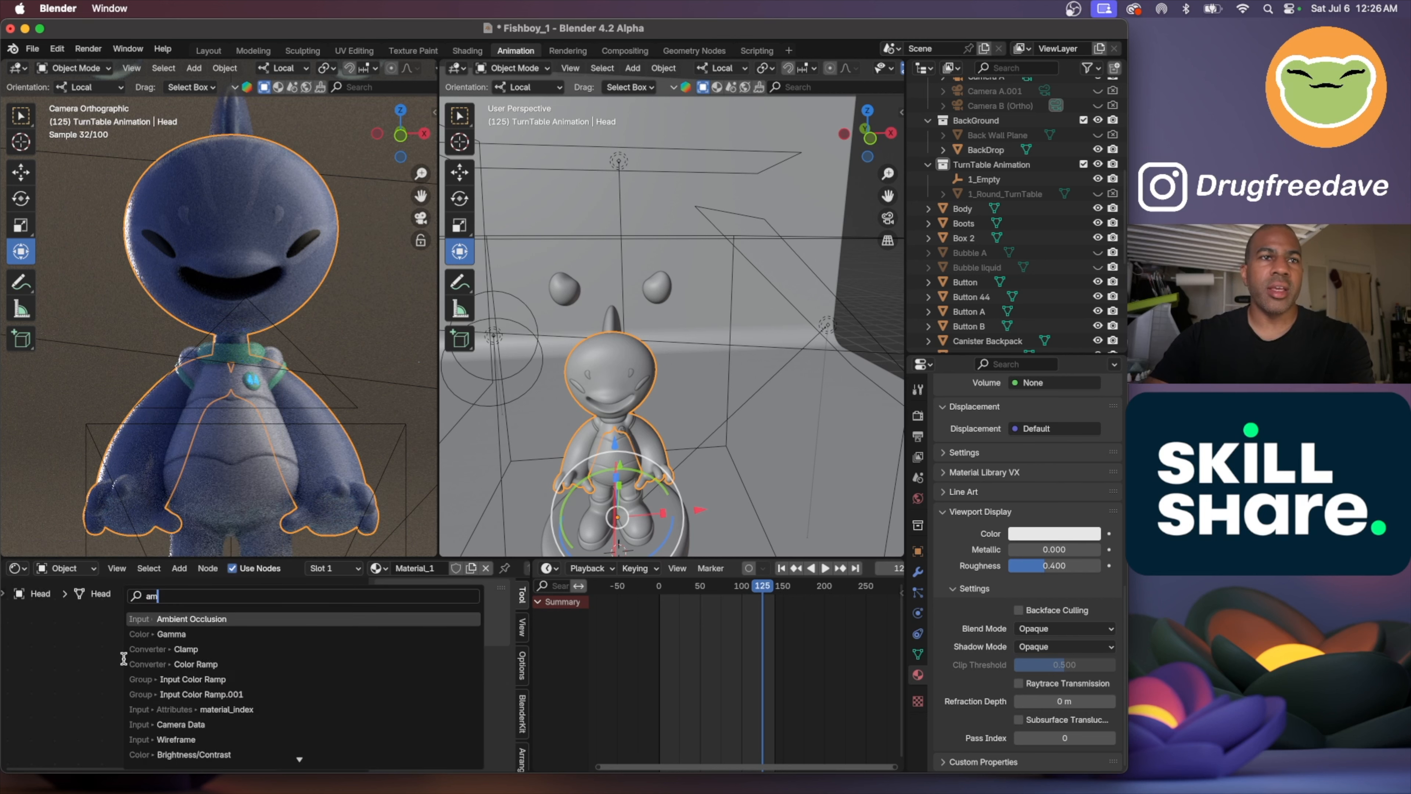
left_click(169, 619)
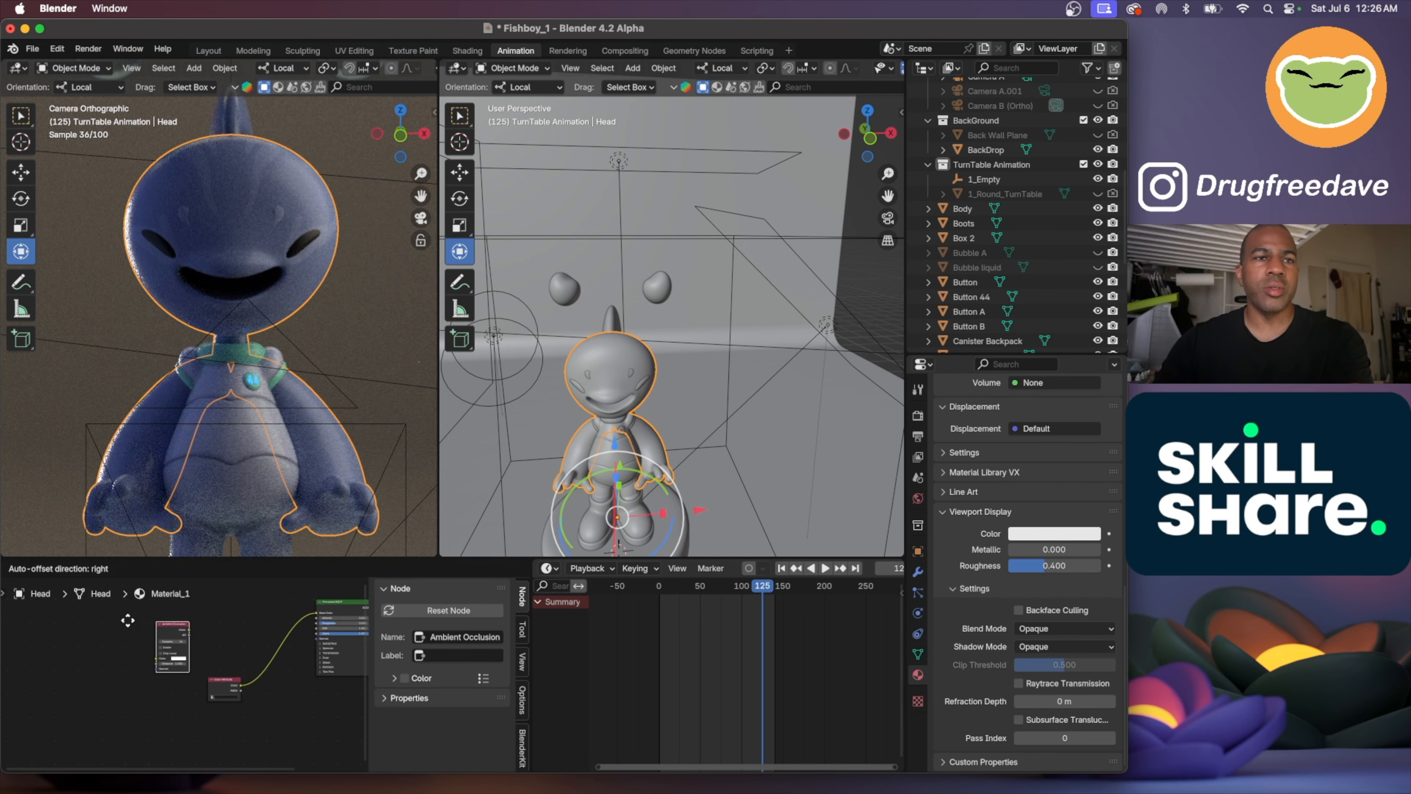
left_click(111, 629)
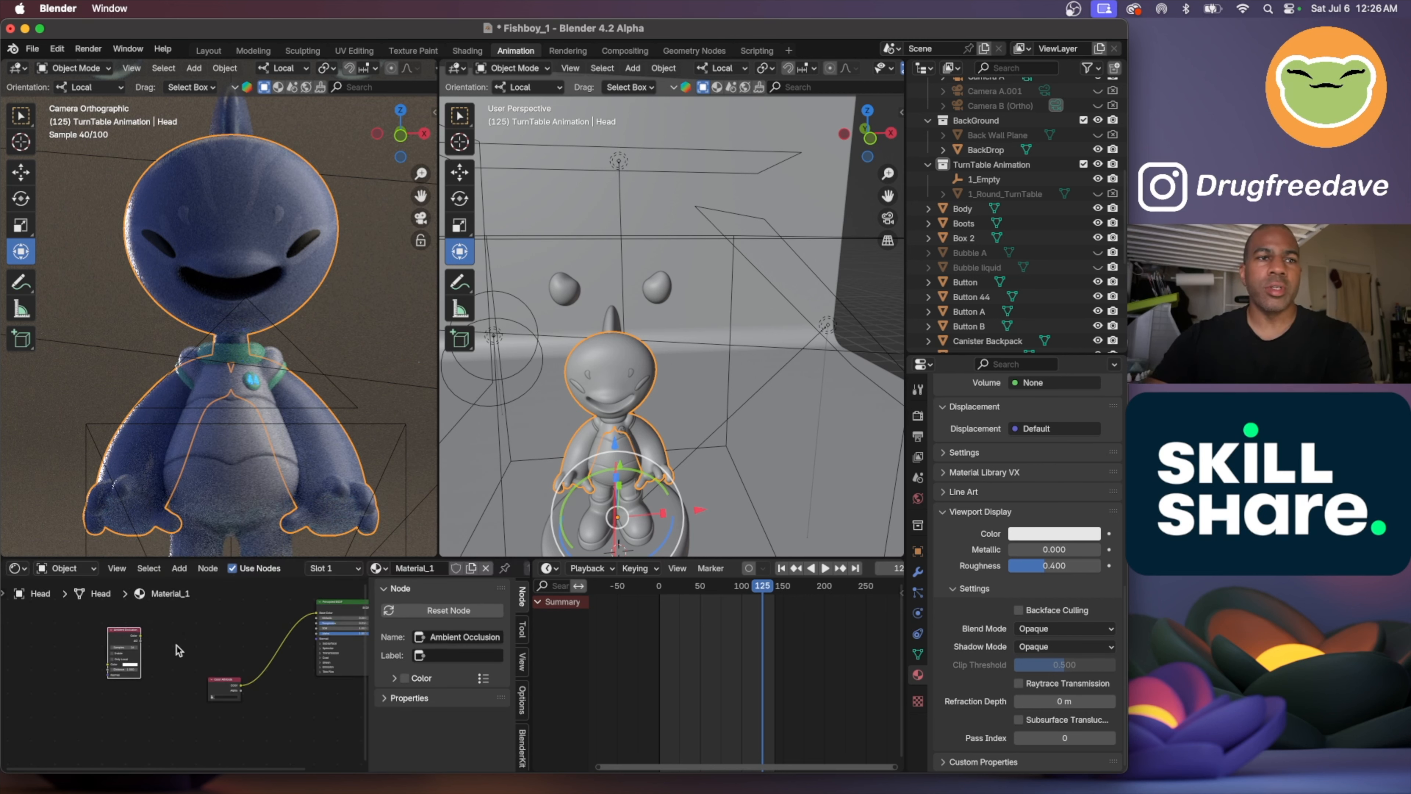
Add a Color Ramp node directly beside the Ambient Occlusion node in the Head's material
key("shift+a")
mouse_move(177, 646)
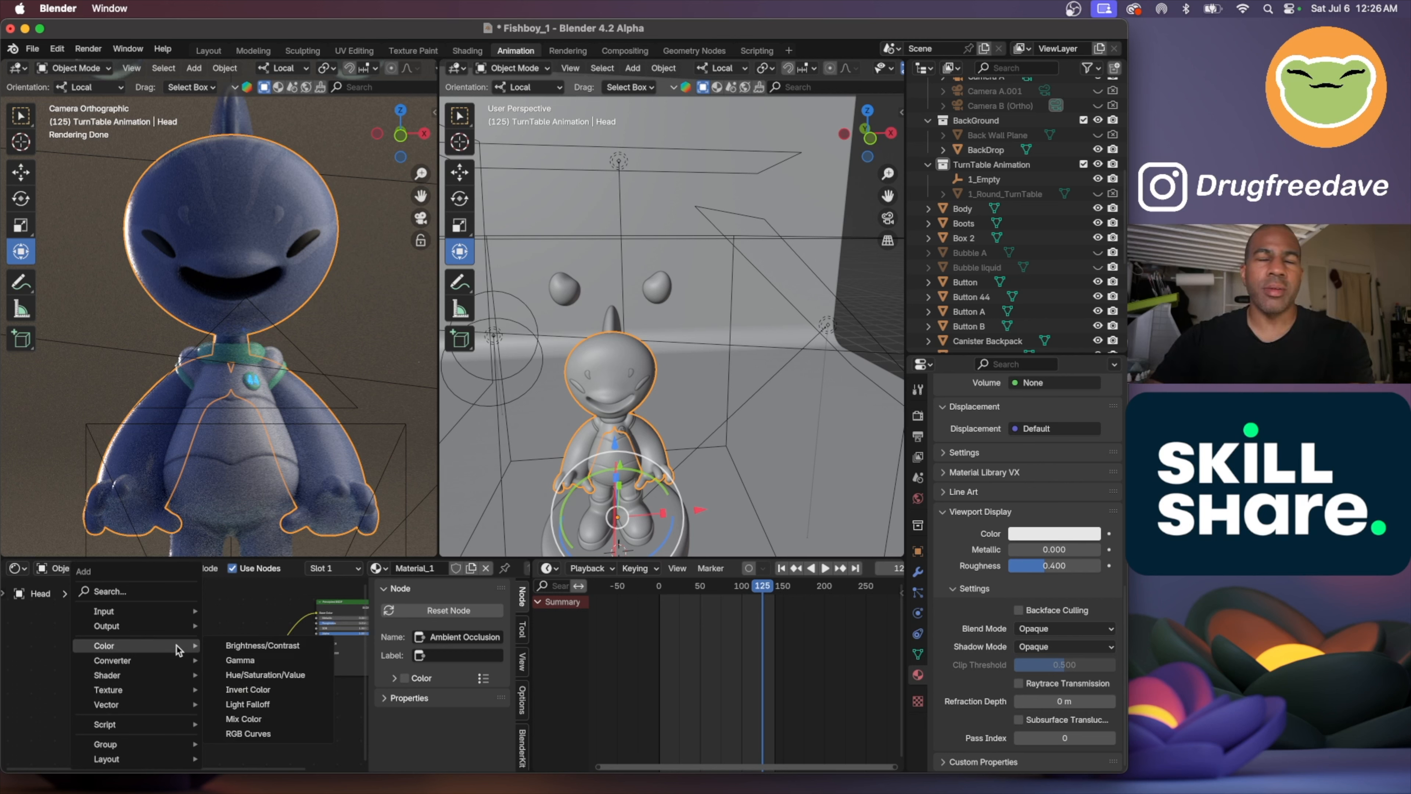
type("color ramp")
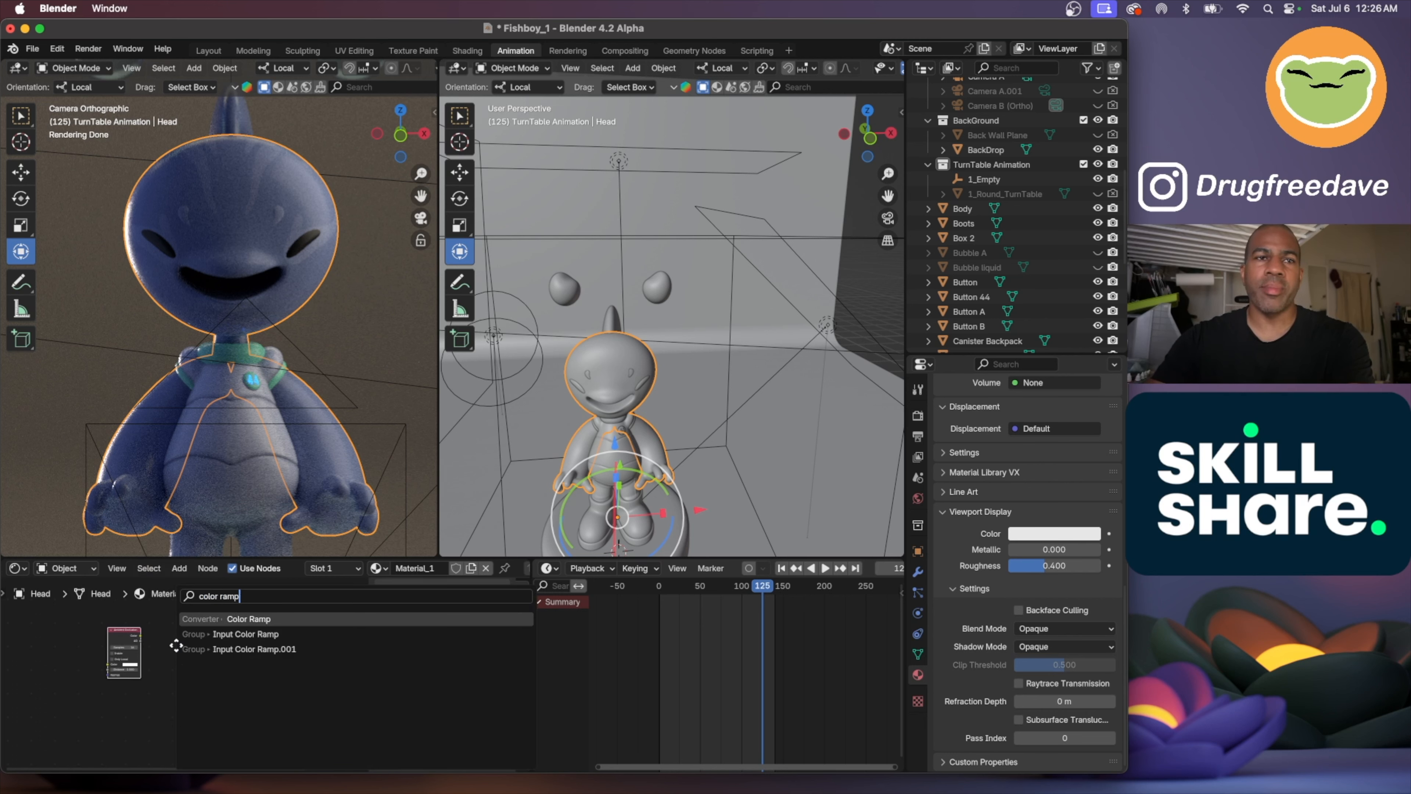
key("Return")
left_click(150, 632)
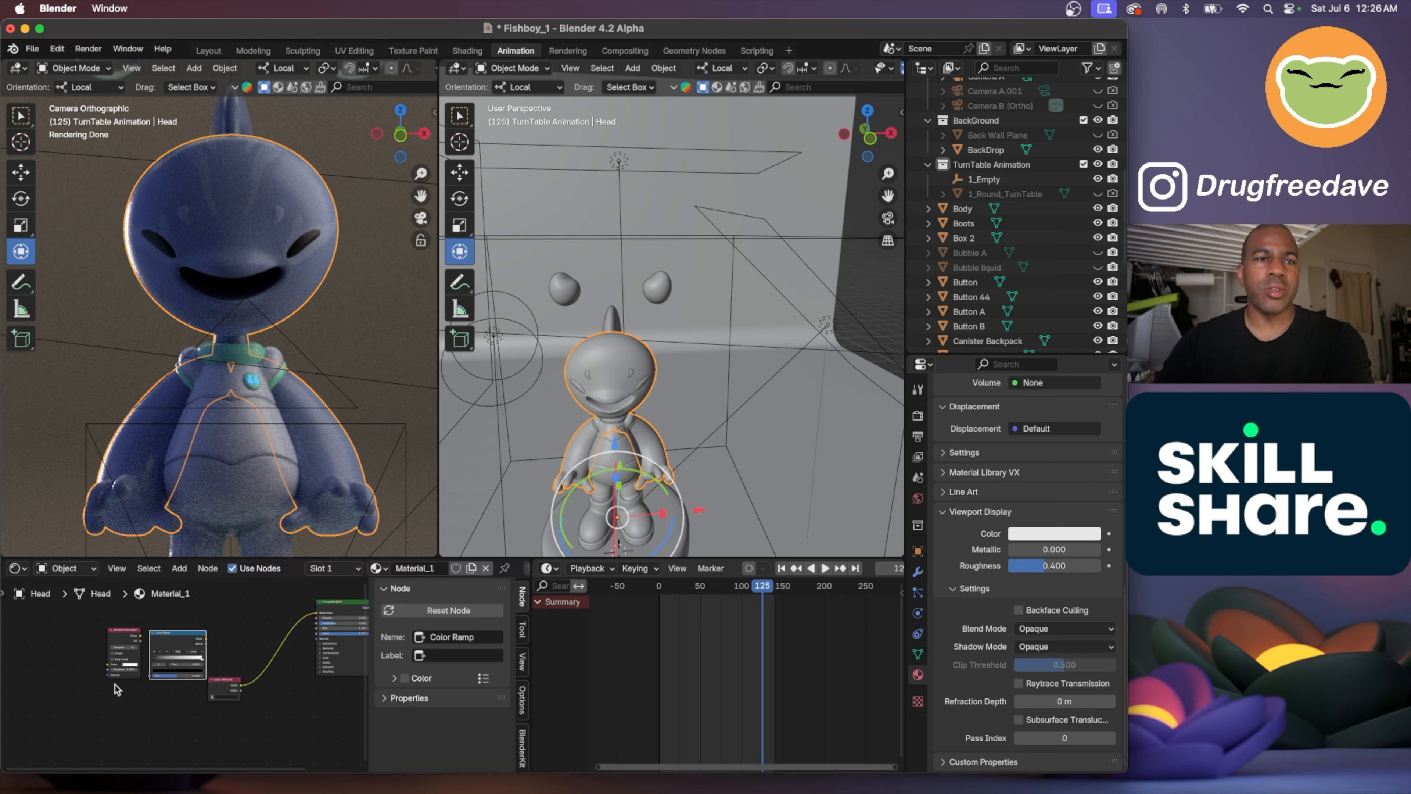
Add a Diffuse BSDF node and a Mix Shader node below the Ambient Occlusion and Color Ramp nodes
key("shift+a")
type("diffuse")
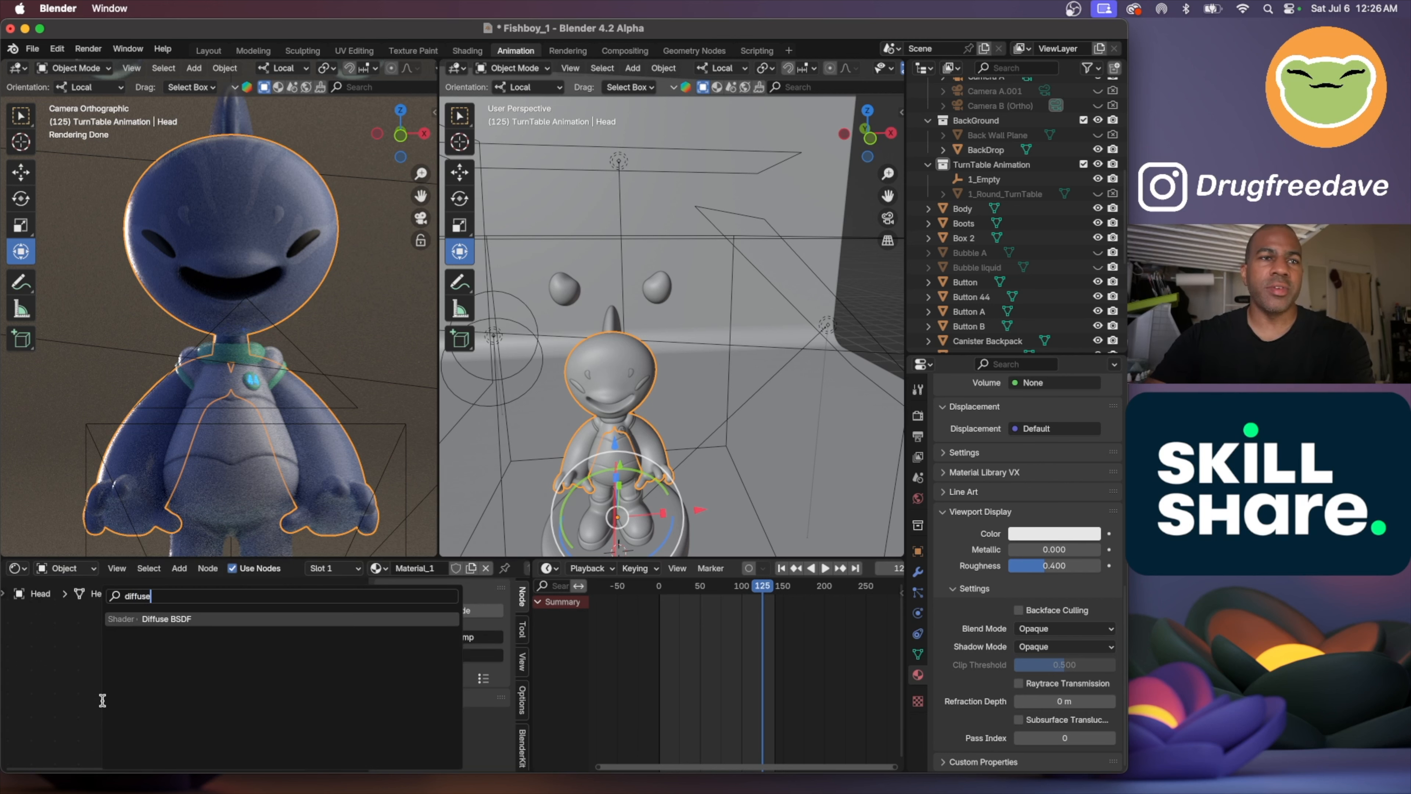
key("Return")
left_click(103, 695)
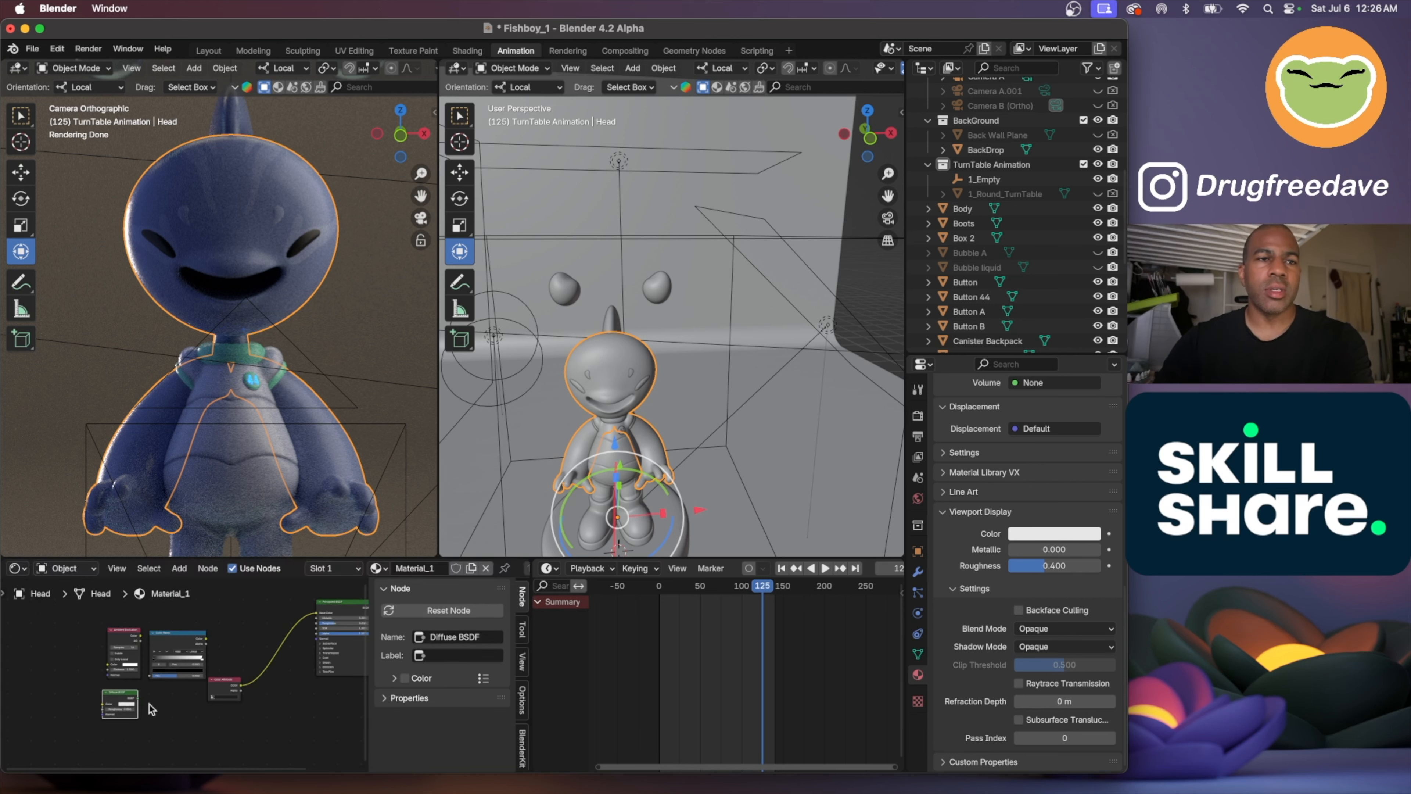
key("shift+a")
type("mix shad")
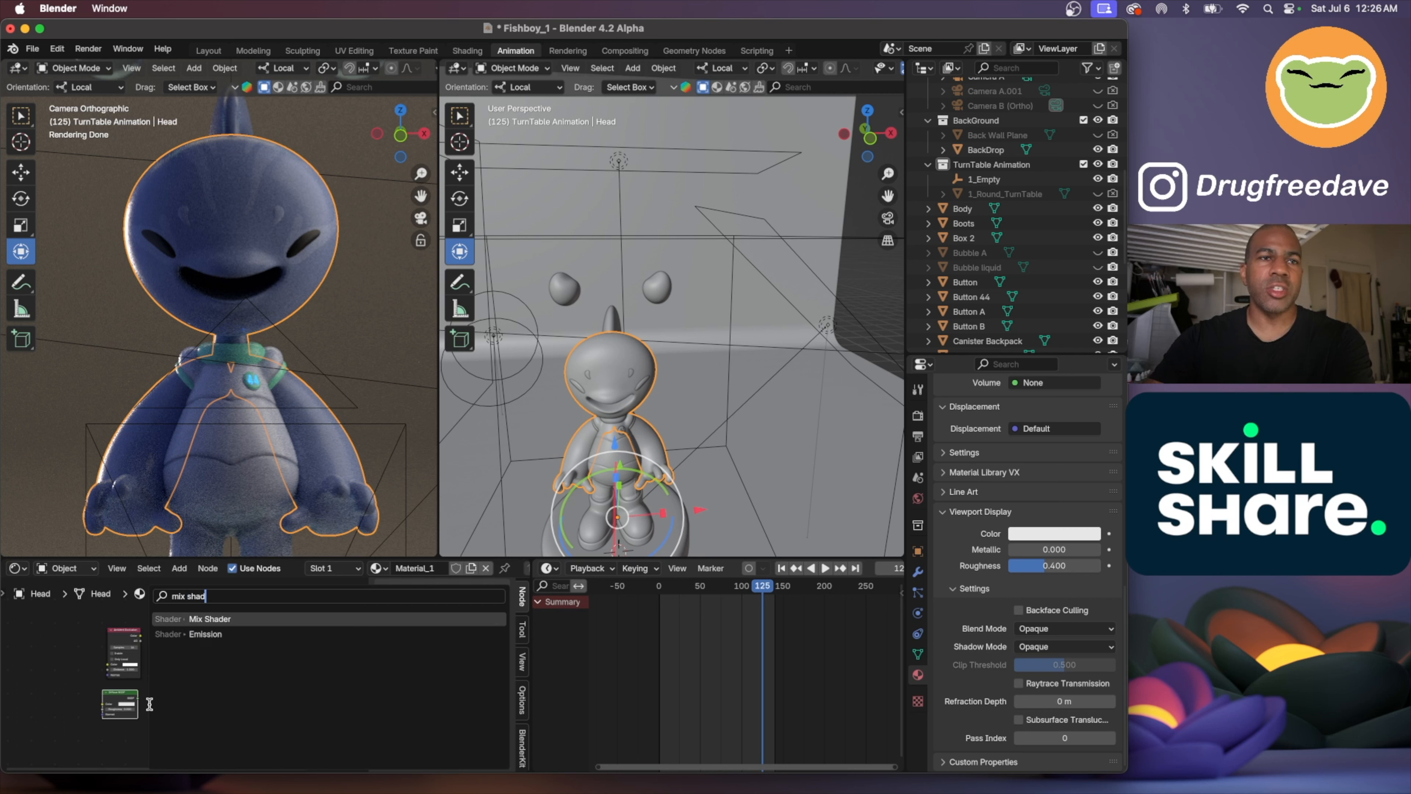
key("Return")
left_click(156, 690)
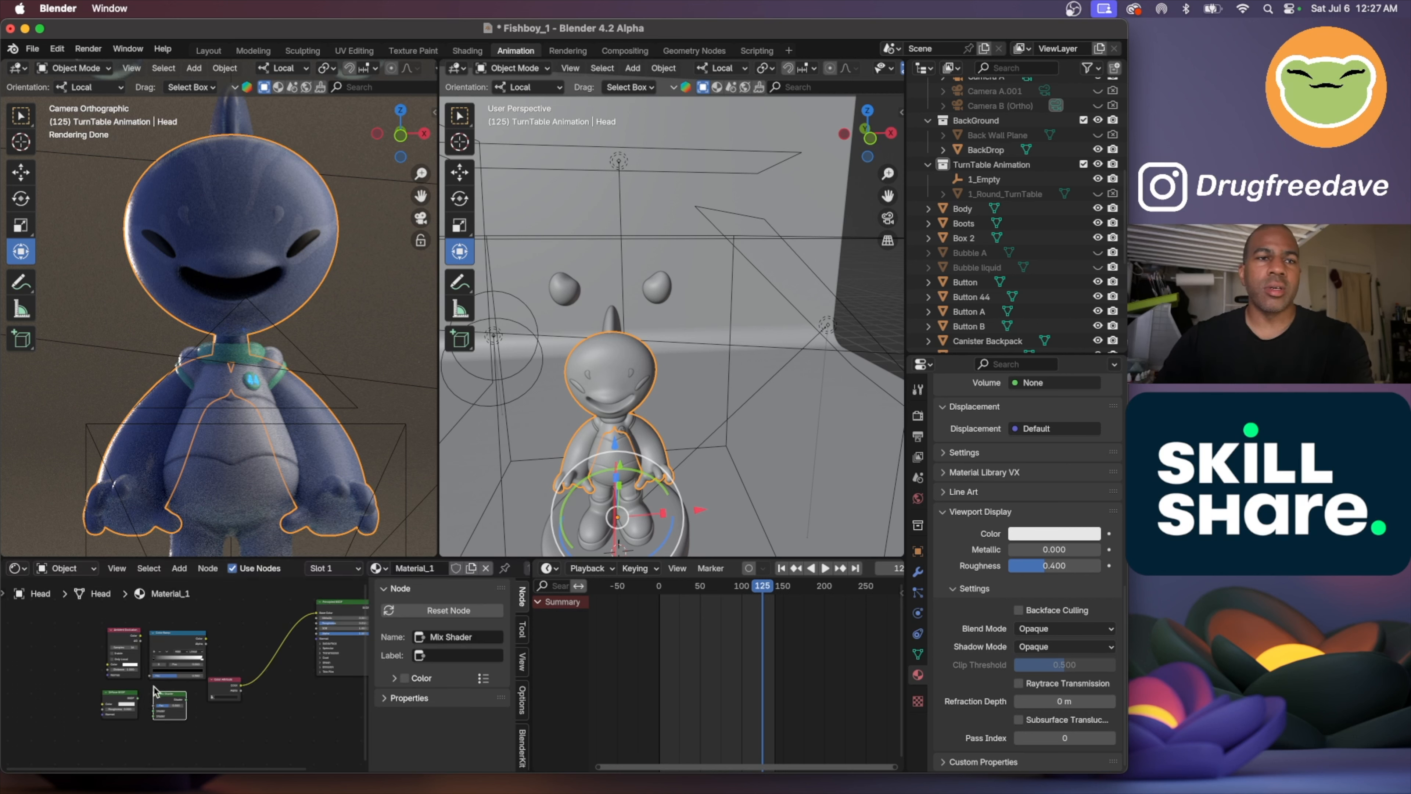
Connect the Ambient Occlusion node to the Color Ramp's Fac input and flip the ramp to run from white to black
scroll(153, 671, "up", 3)
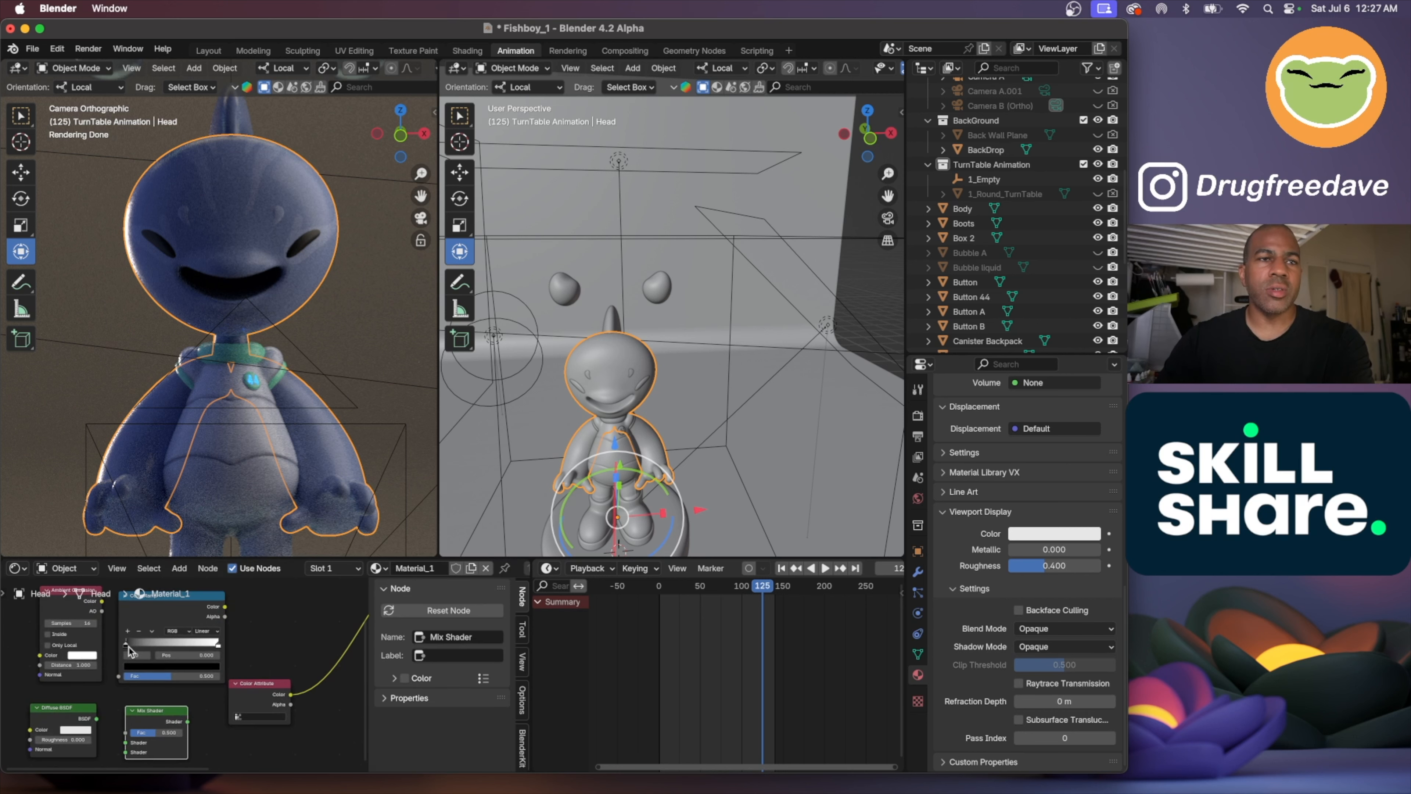
left_click_drag(127, 645, 120, 675)
scroll(149, 718, "down", 4)
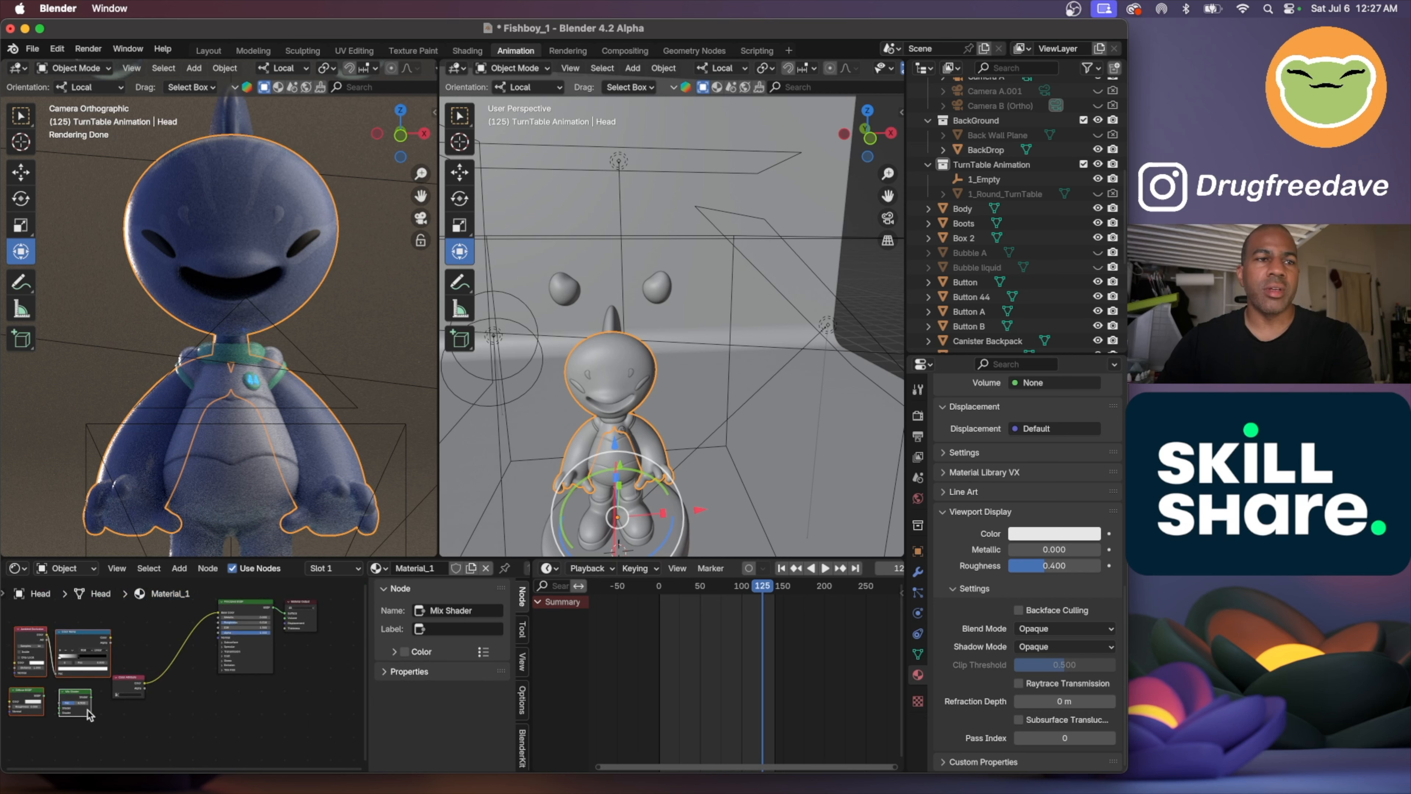
Insert the Mix Shader between the Principled BSDF and Material Output, and connect the Color Ramp's Color output to its Fac input
left_click(92, 724)
left_click_drag(77, 700, 311, 610)
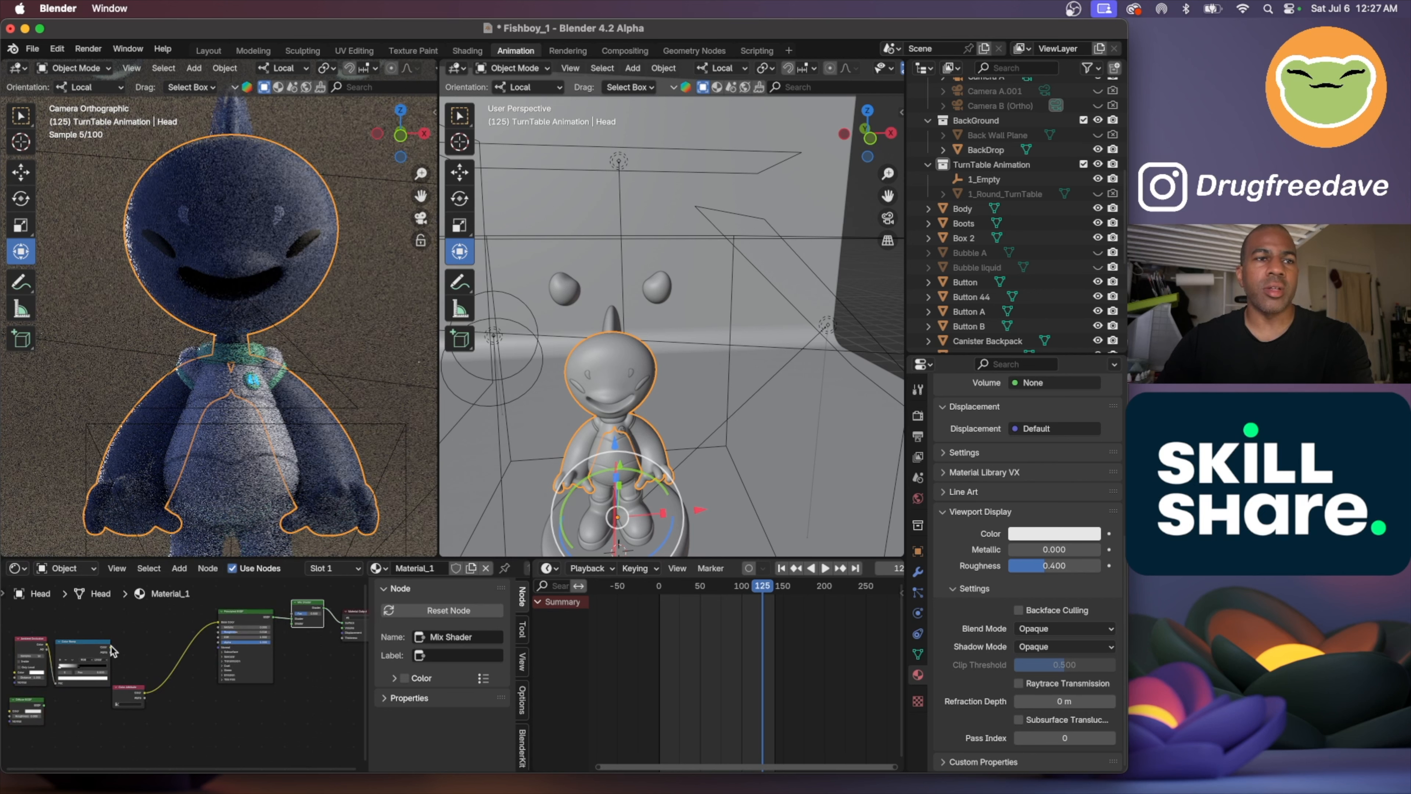
left_click_drag(114, 646, 288, 618)
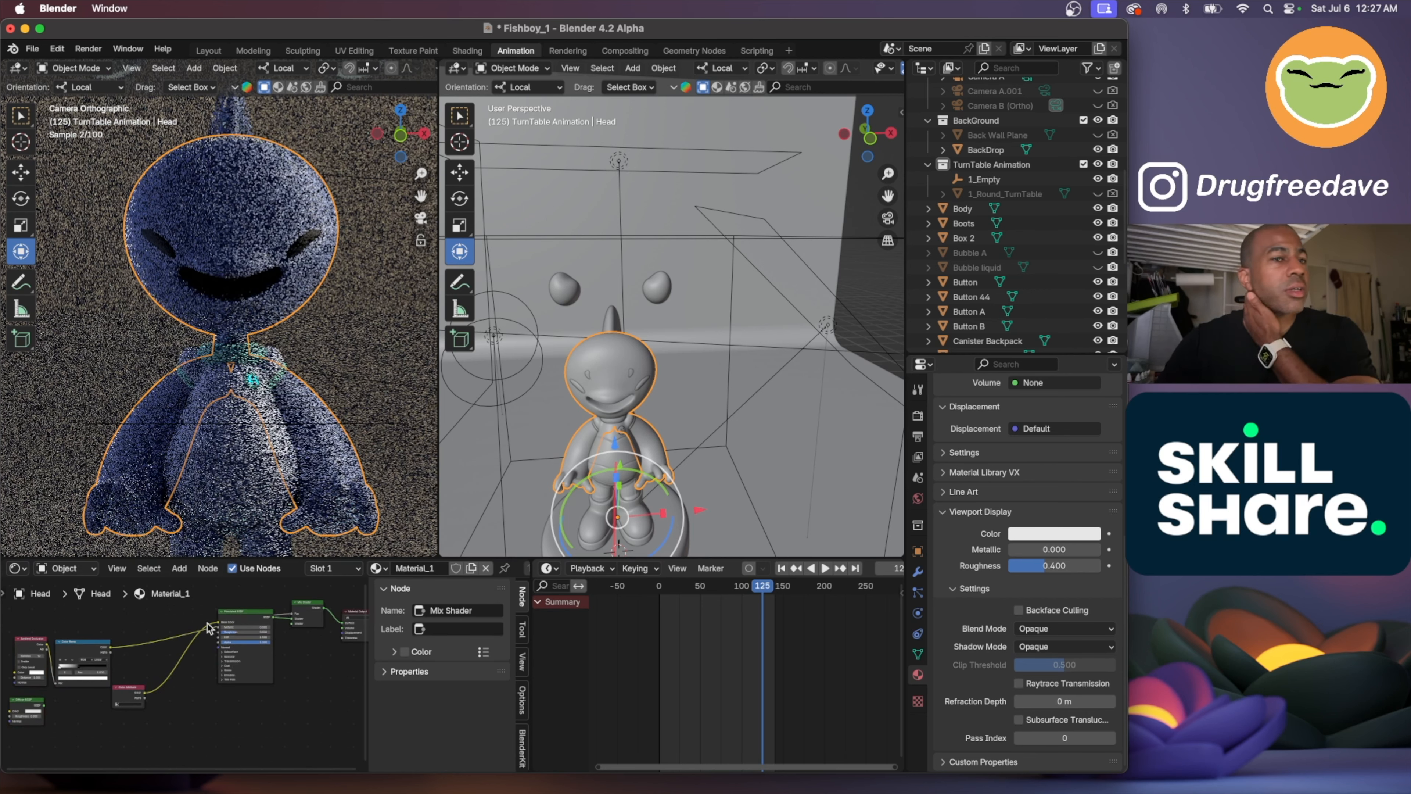
Move the Color Ramp's black stop to a position of about 0.49
scroll(191, 650, "up", 3)
scroll(191, 649, "left", 5)
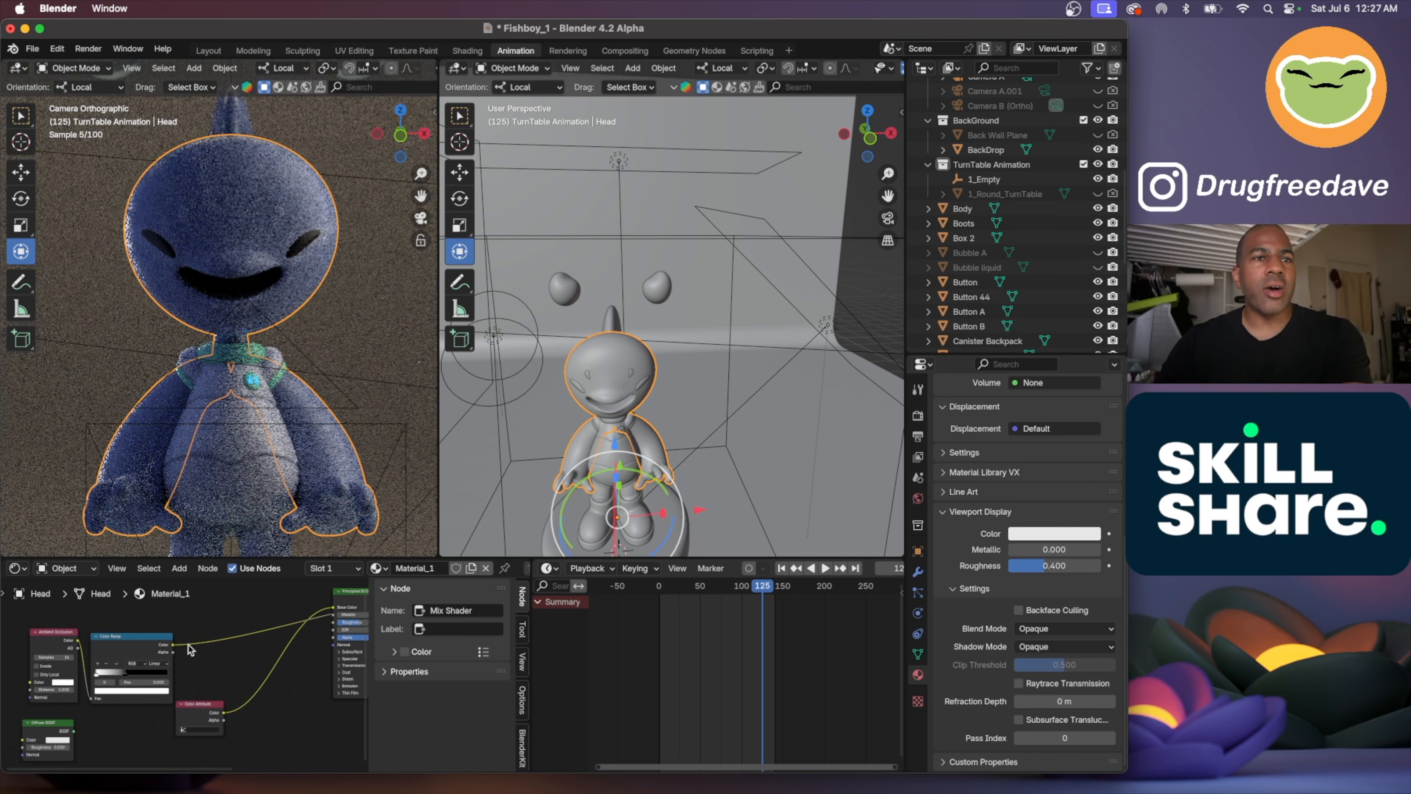
scroll(191, 650, "up", 2)
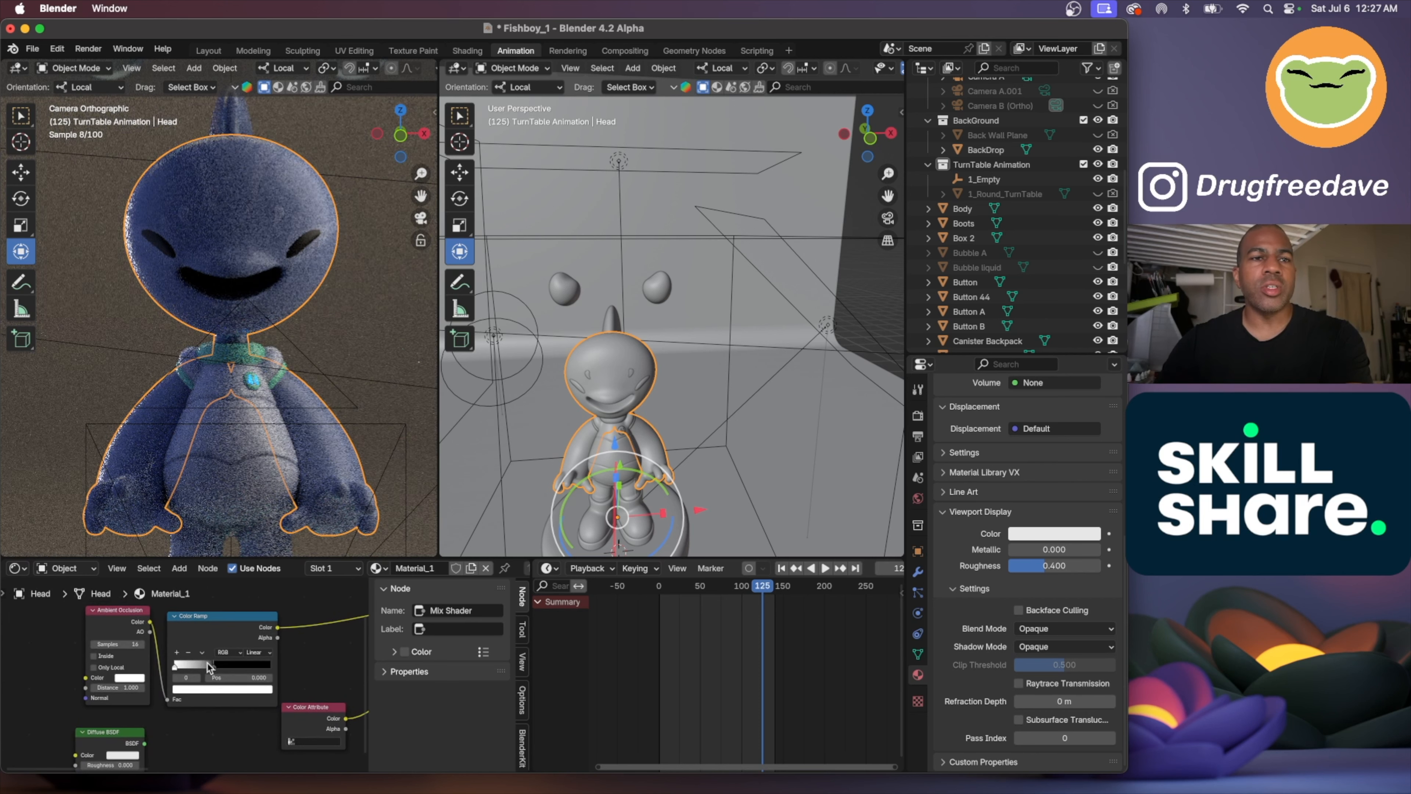
mouse_move(215, 670)
left_mouse_down()
mouse_move(257, 662)
mouse_move(212, 654)
left_mouse_up()
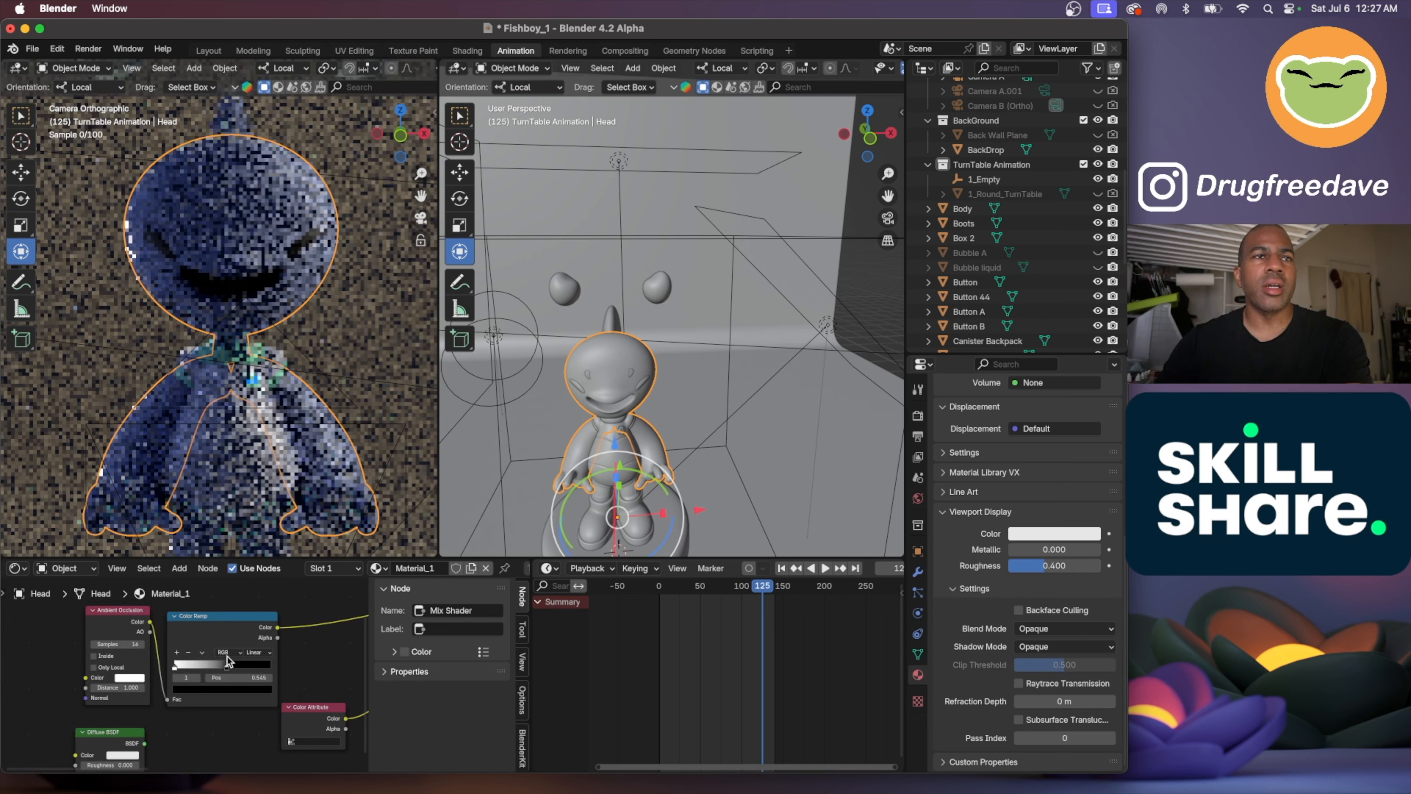
scroll(161, 700, "down", 3)
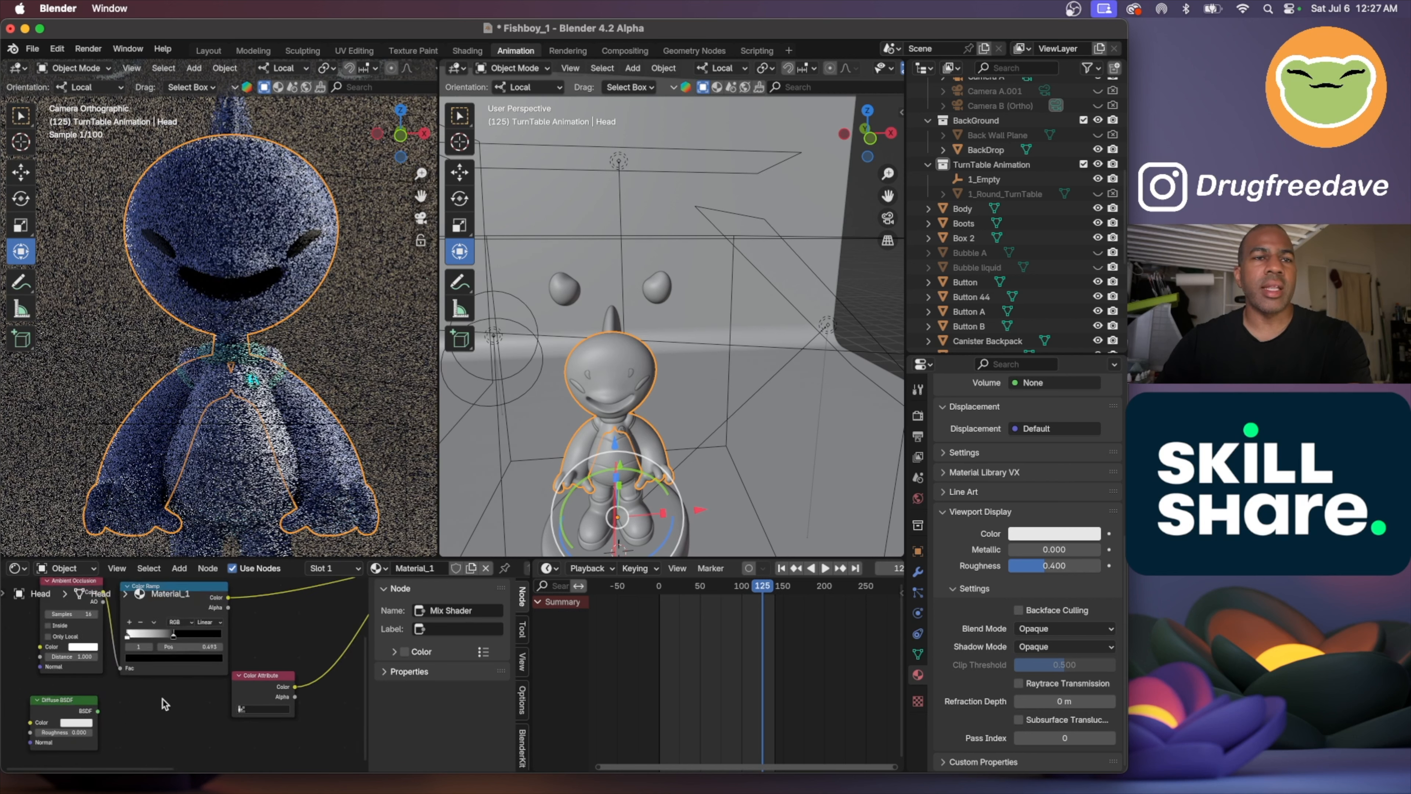
scroll(115, 711, "right", 3)
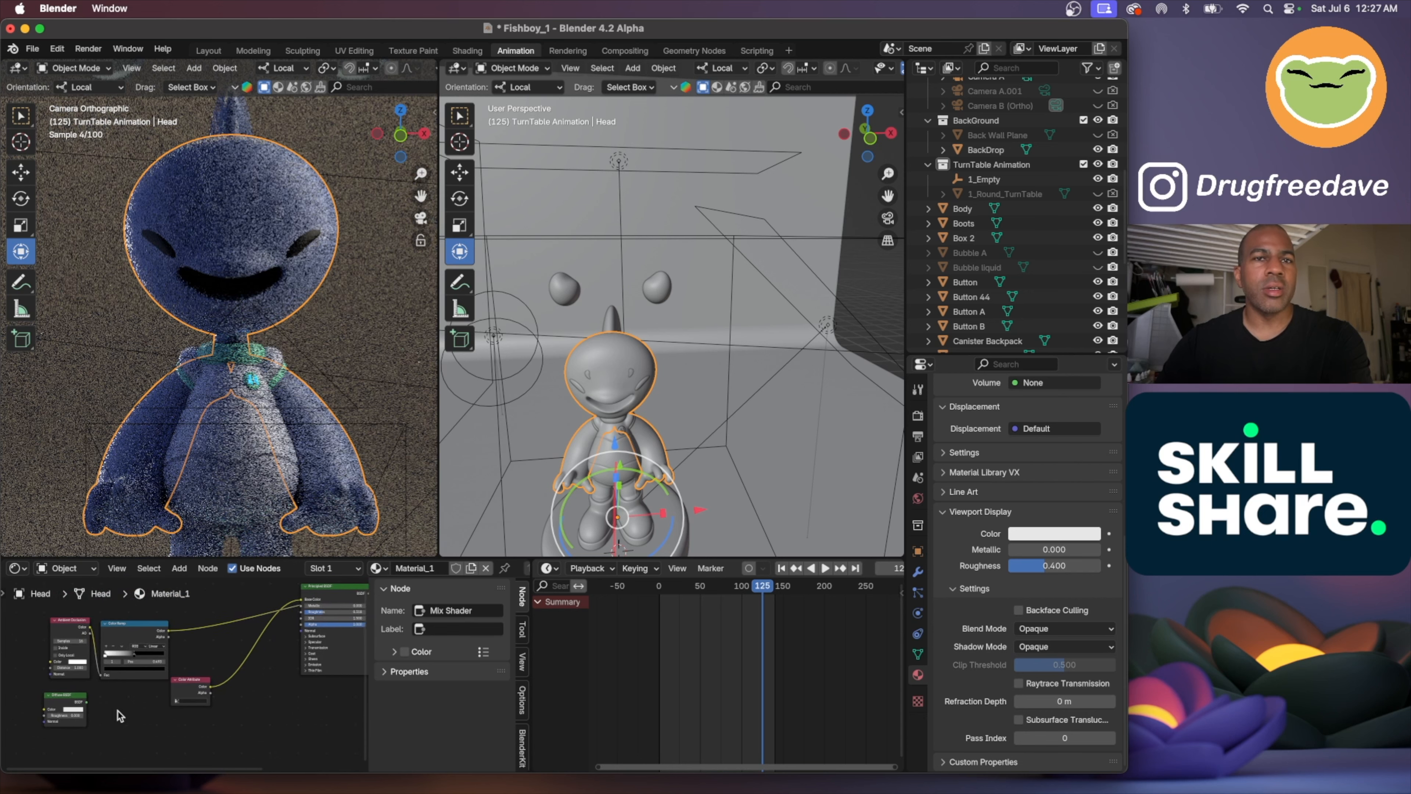
Connect the Diffuse BSDF node's output to the Mix Shader's second Shader input
scroll(79, 705, "down", 1)
scroll(80, 710, "down", 1)
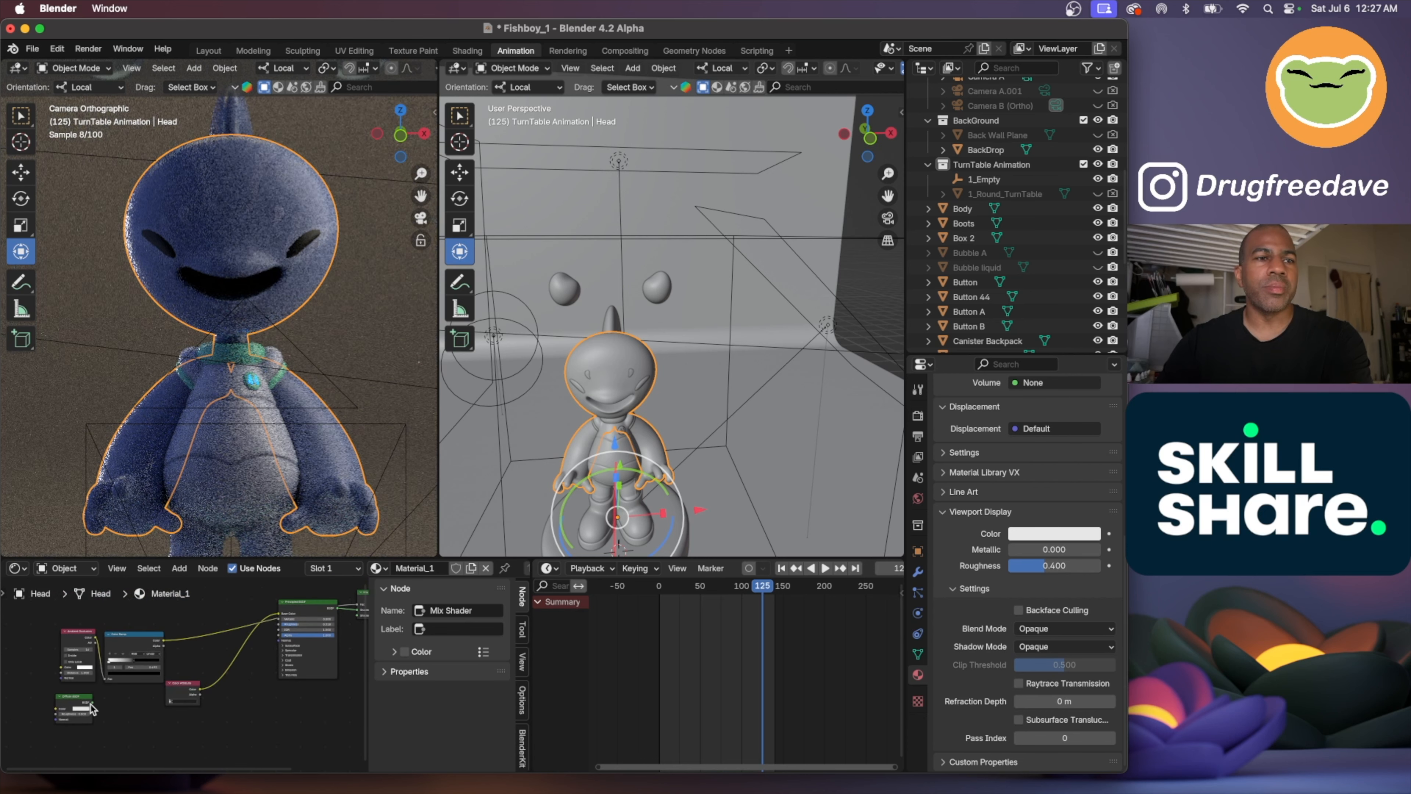
left_click_drag(95, 709, 205, 616)
scroll(165, 652, "left", 6)
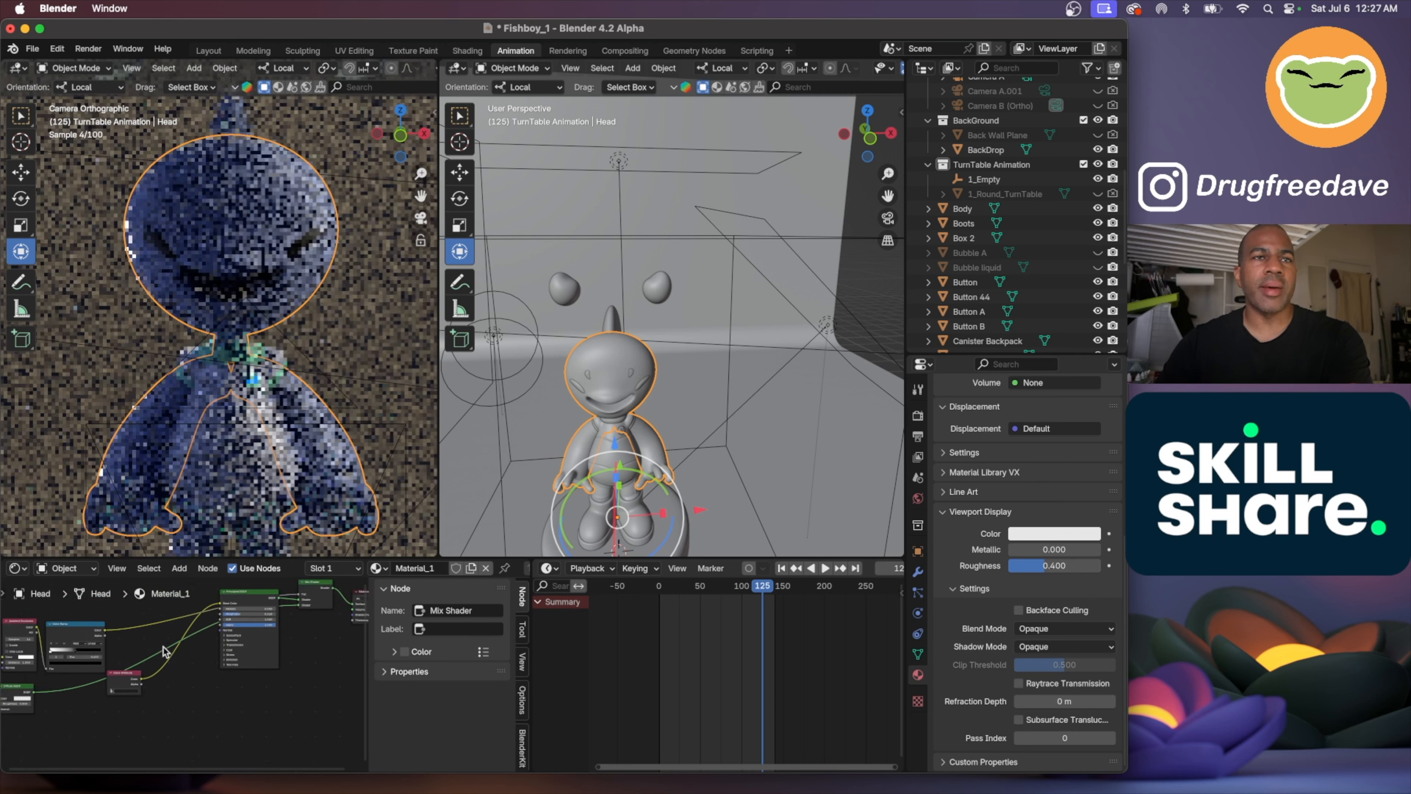
Sample the Diffuse BSDF's color from the blue of the character's arm in the rendered view
scroll(165, 651, "up", 6)
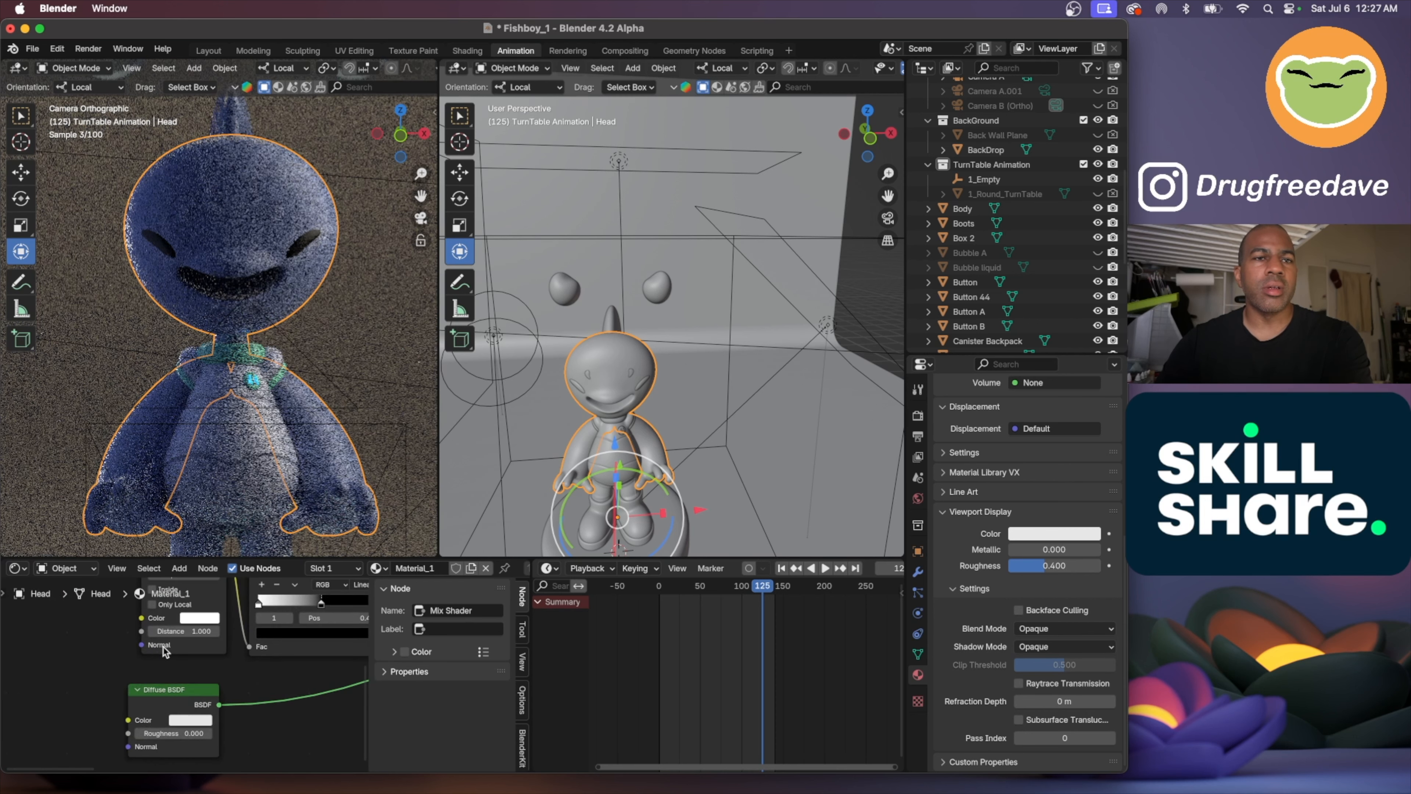
left_click(158, 716)
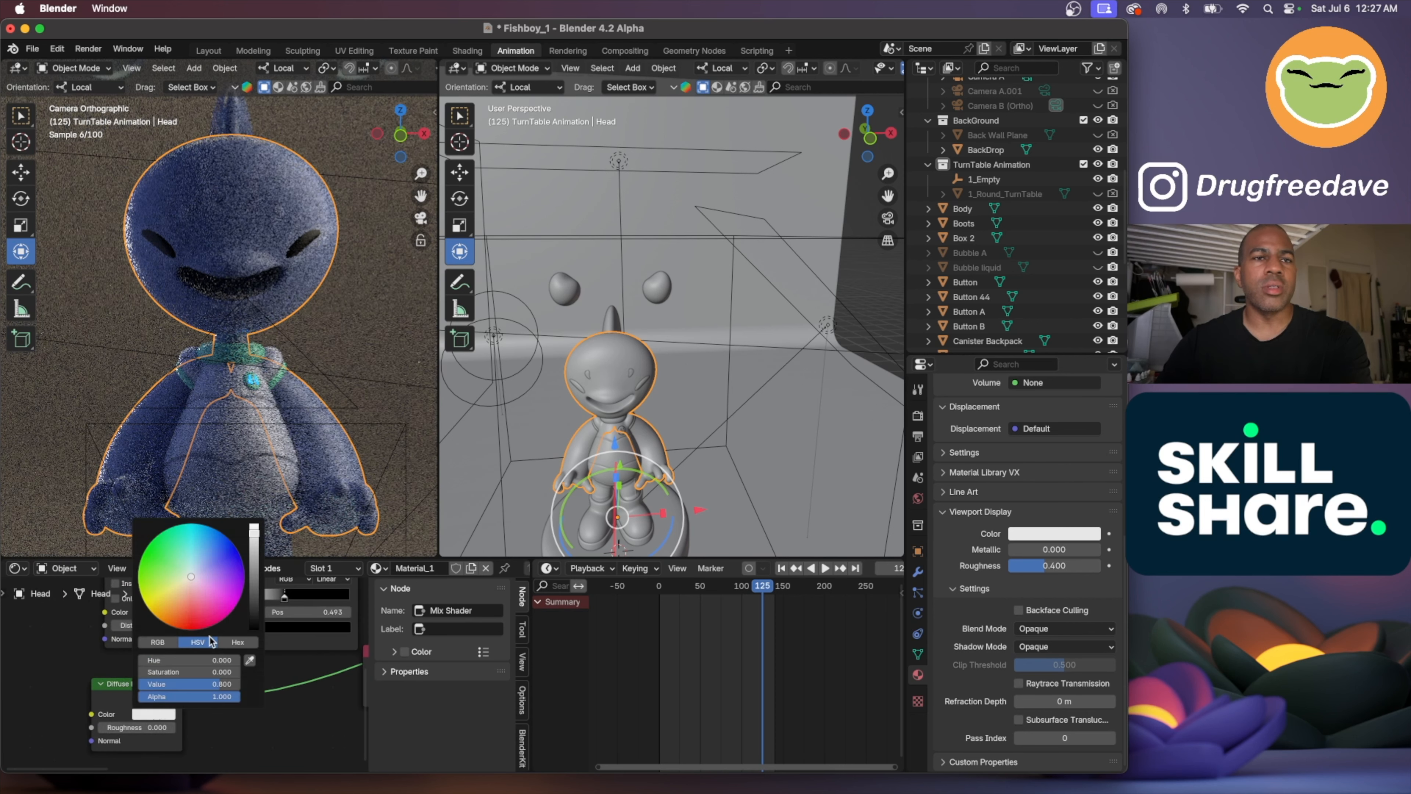
left_click(250, 663)
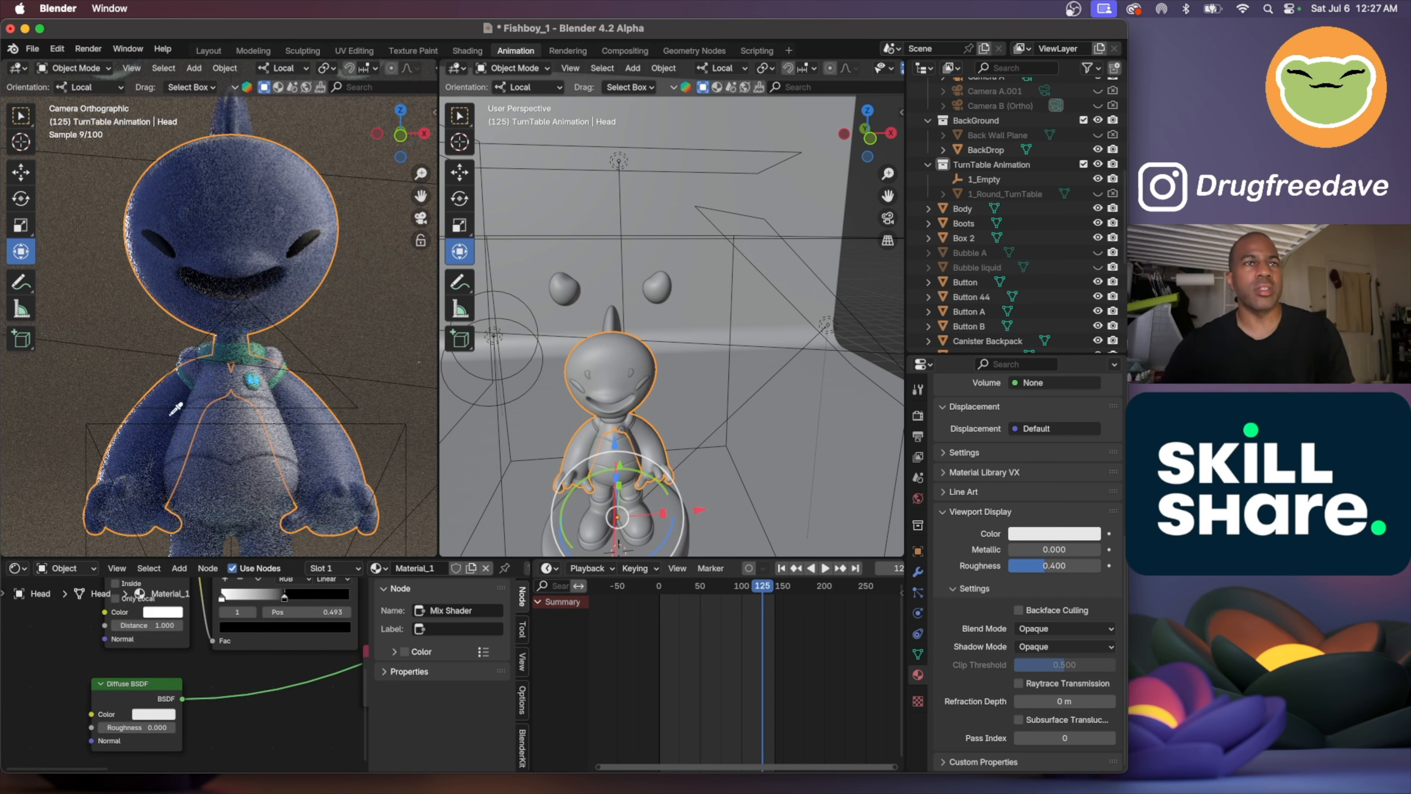
left_click(163, 398)
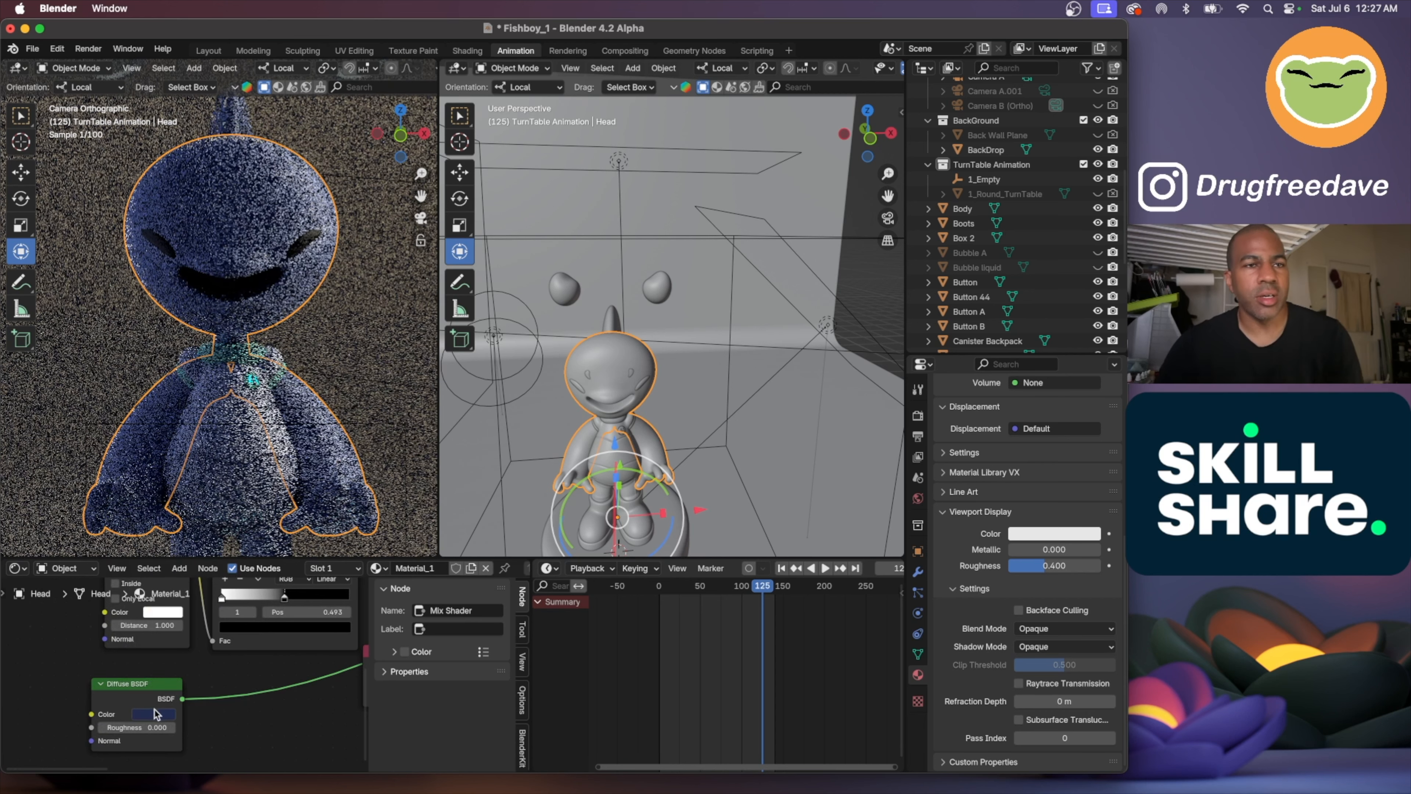
Shift the Diffuse BSDF's color to a deep, strongly saturated blue with a hue of about 0.638 and saturation of about 0.953
left_click(149, 716)
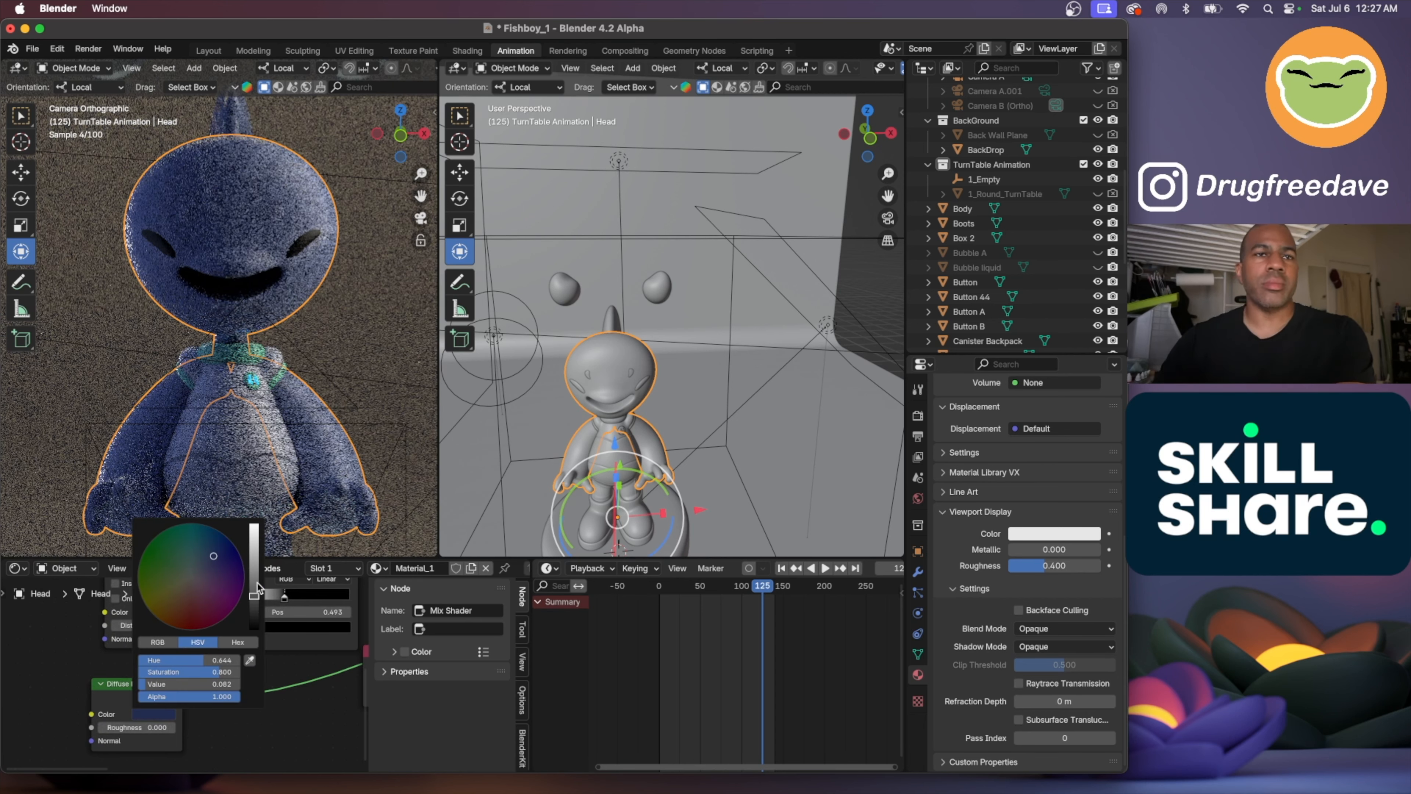
left_click_drag(254, 592, 218, 550)
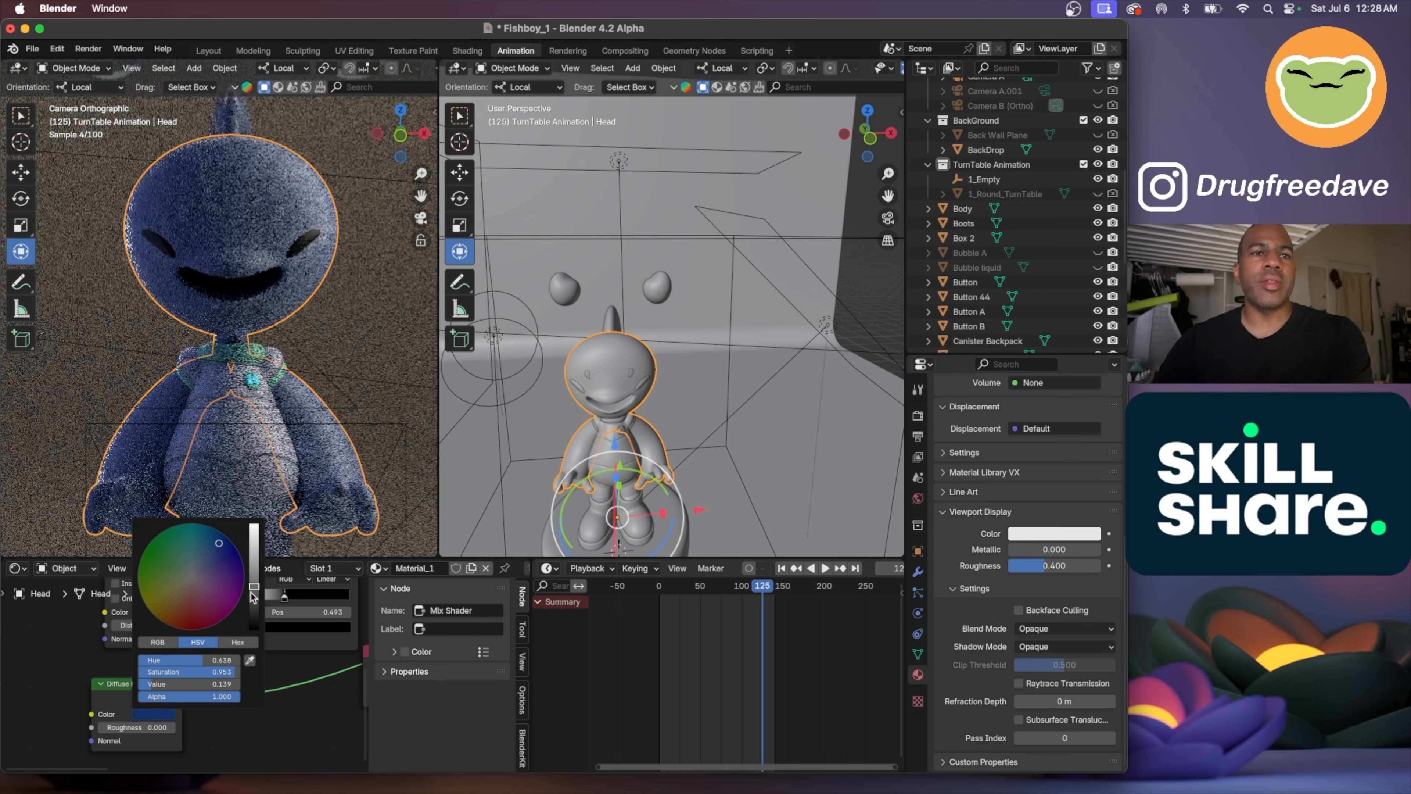
left_click_drag(255, 594, 255, 599)
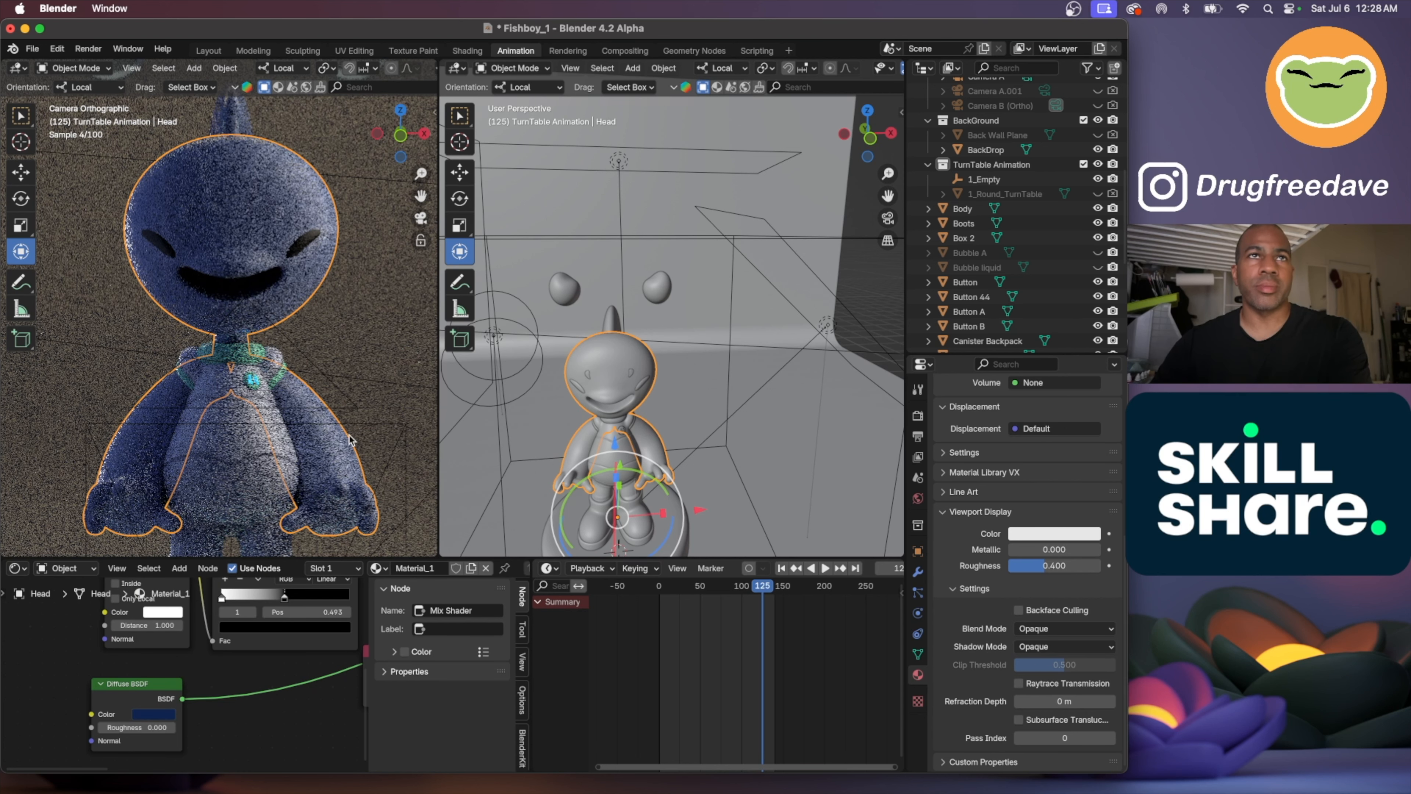
scroll(289, 653, "down", 4)
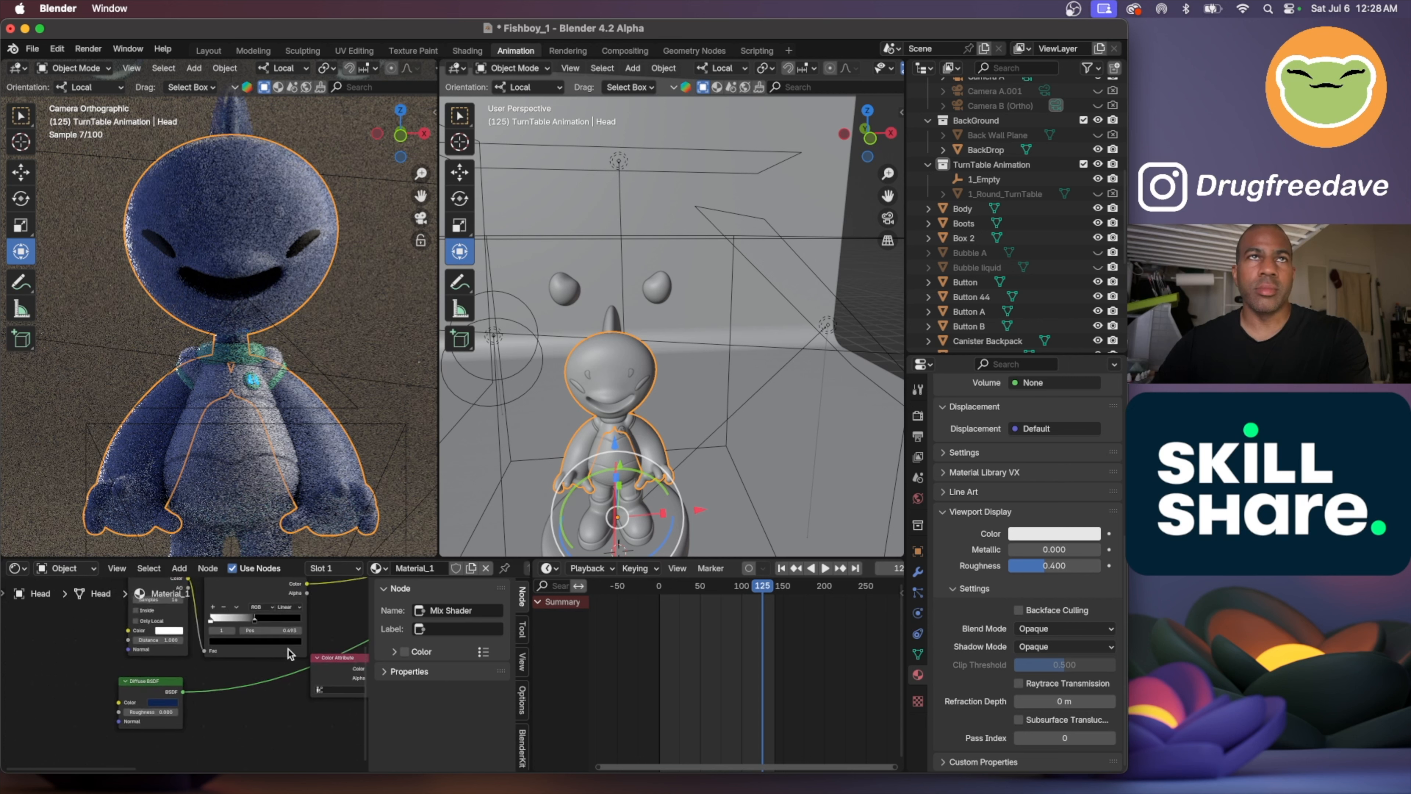
scroll(289, 653, "down", 1)
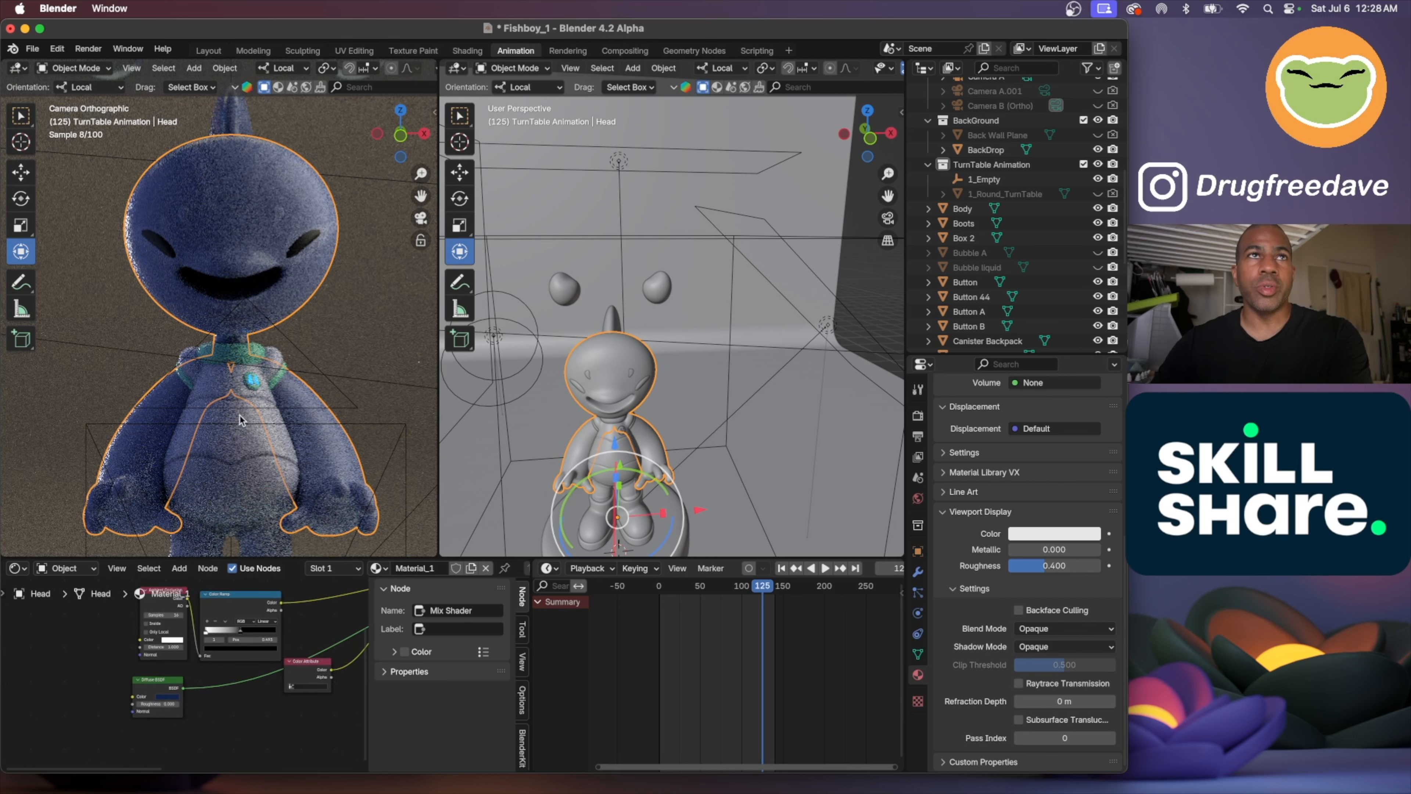
left_click(185, 218)
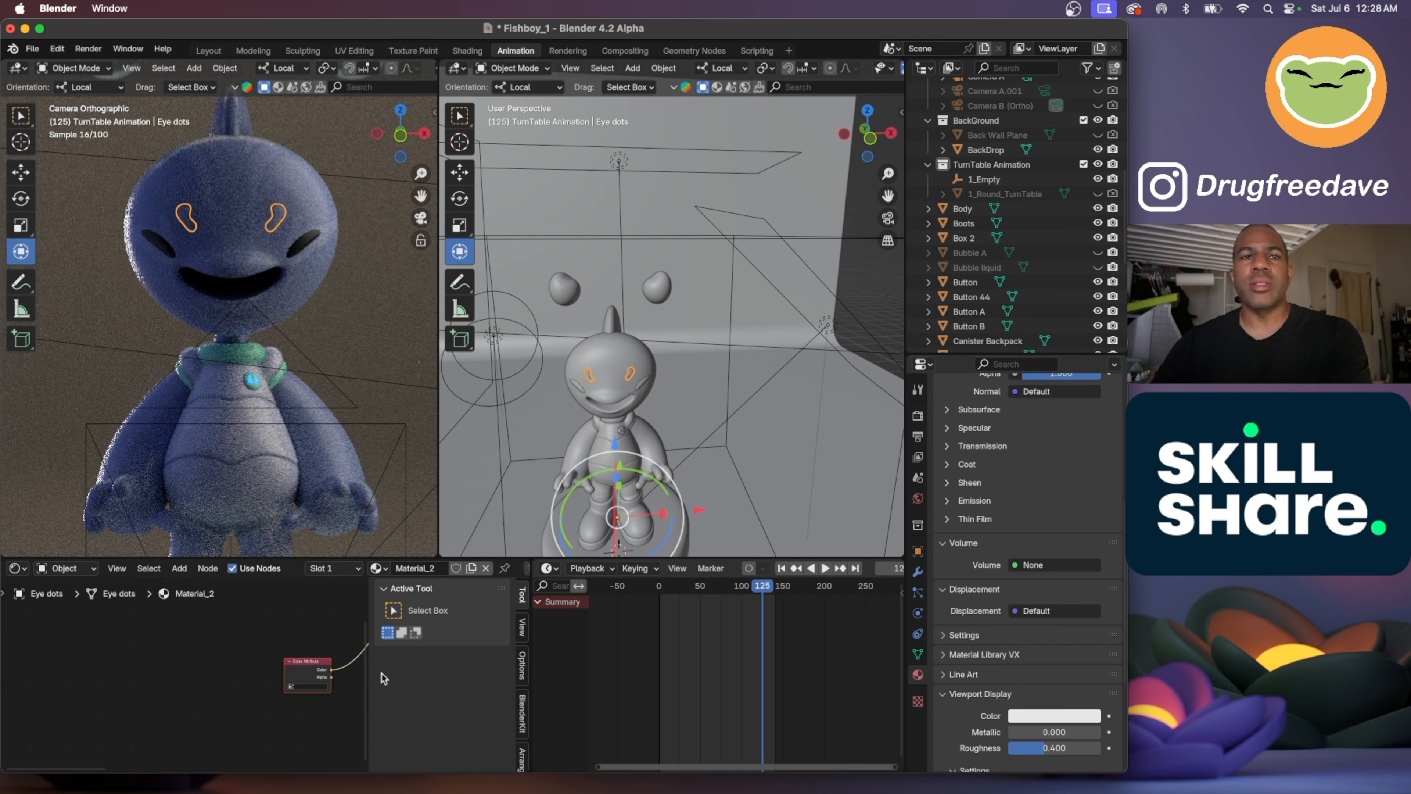
scroll(264, 657, "right", 2)
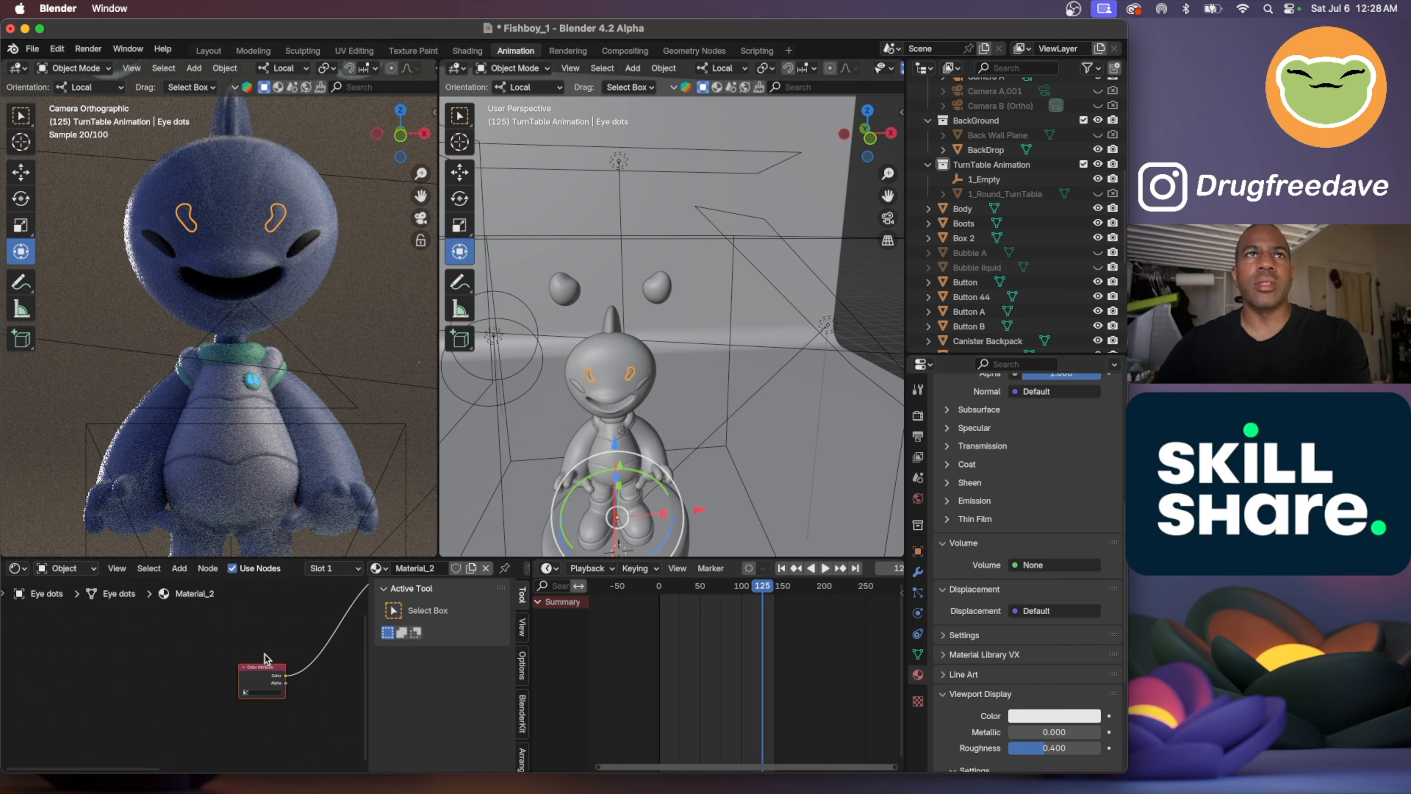
scroll(265, 658, "right", 5)
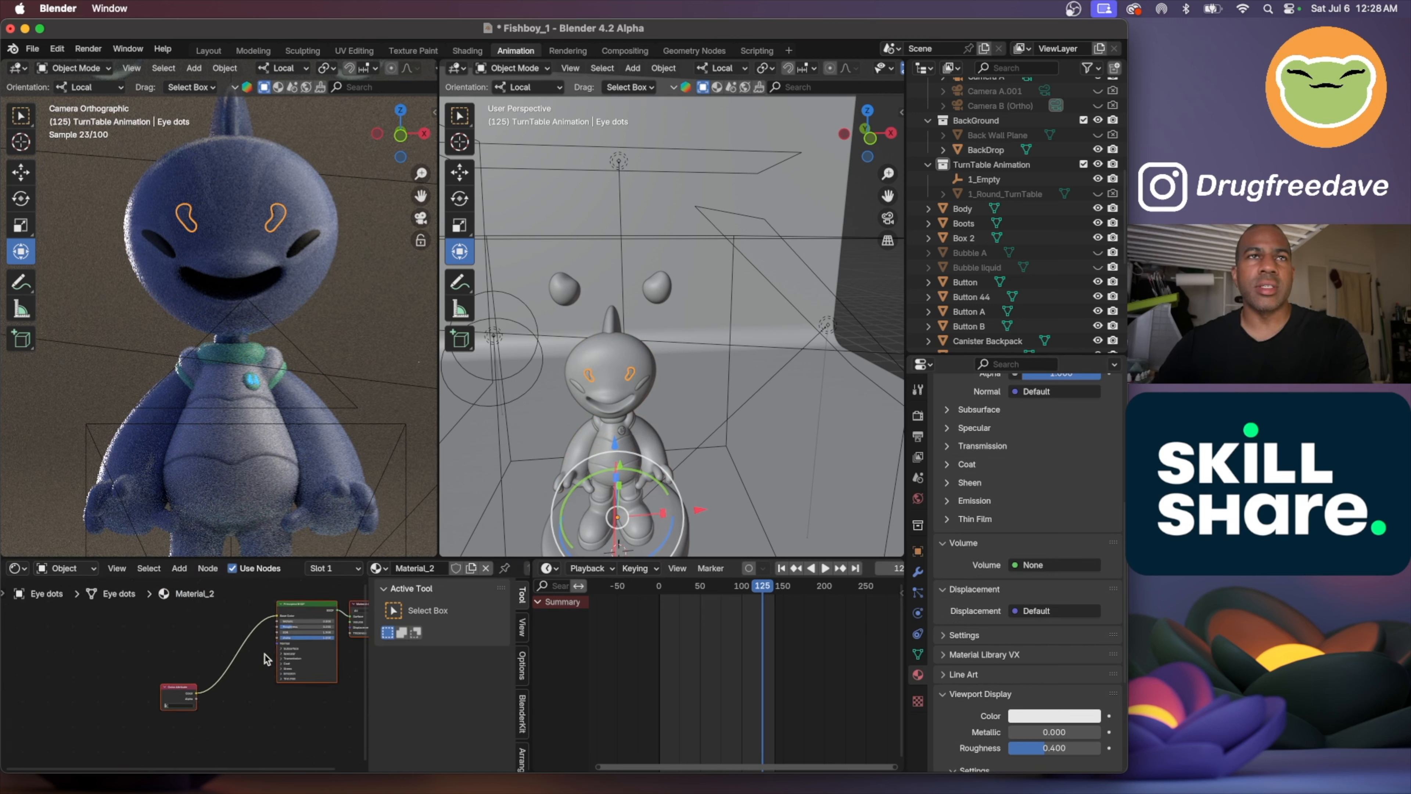
Give the head's Principled BSDF a subsurface weight of about 0.152, a scale of 2.85 m and a radius of 0.4, 0.2, 0.5
left_click(233, 236)
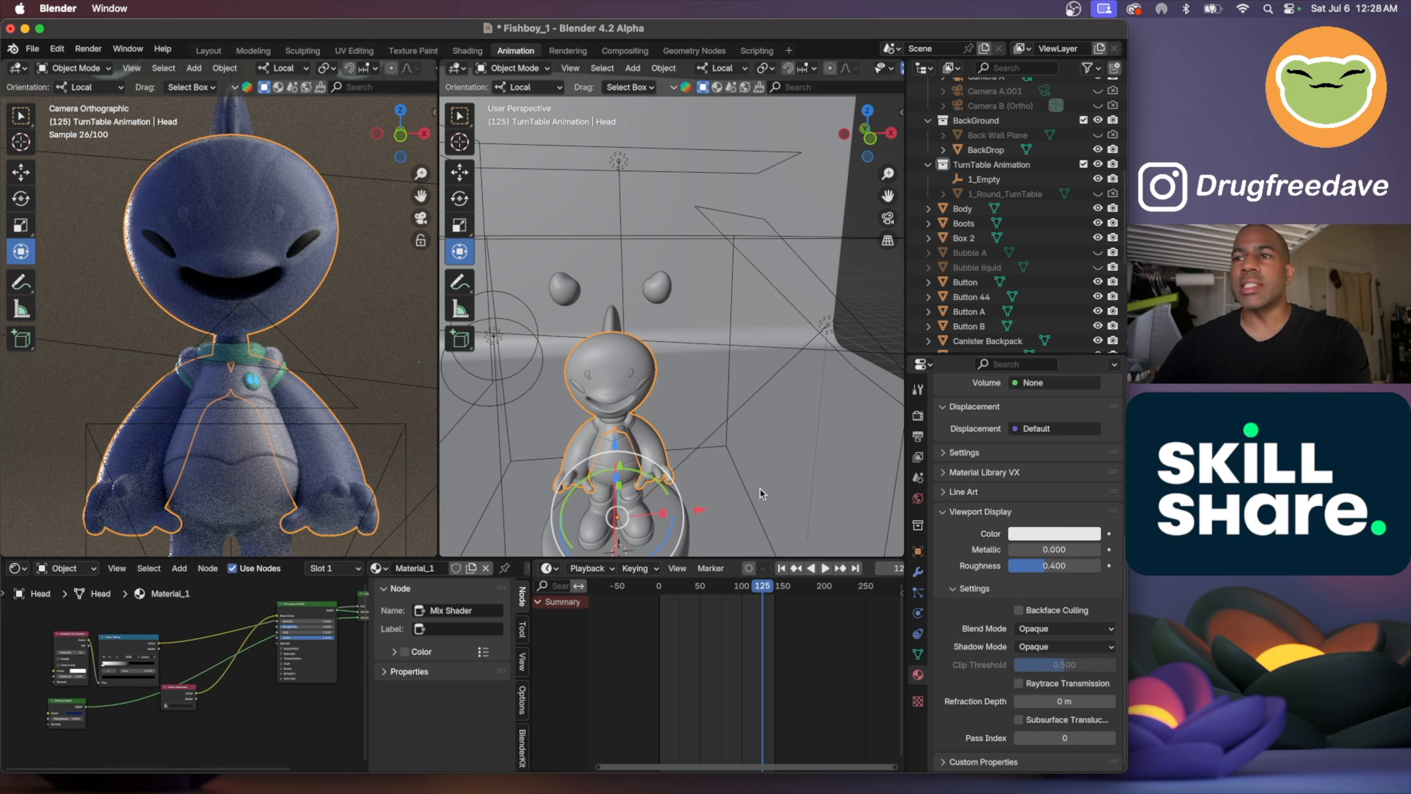
scroll(246, 671, "up", 2)
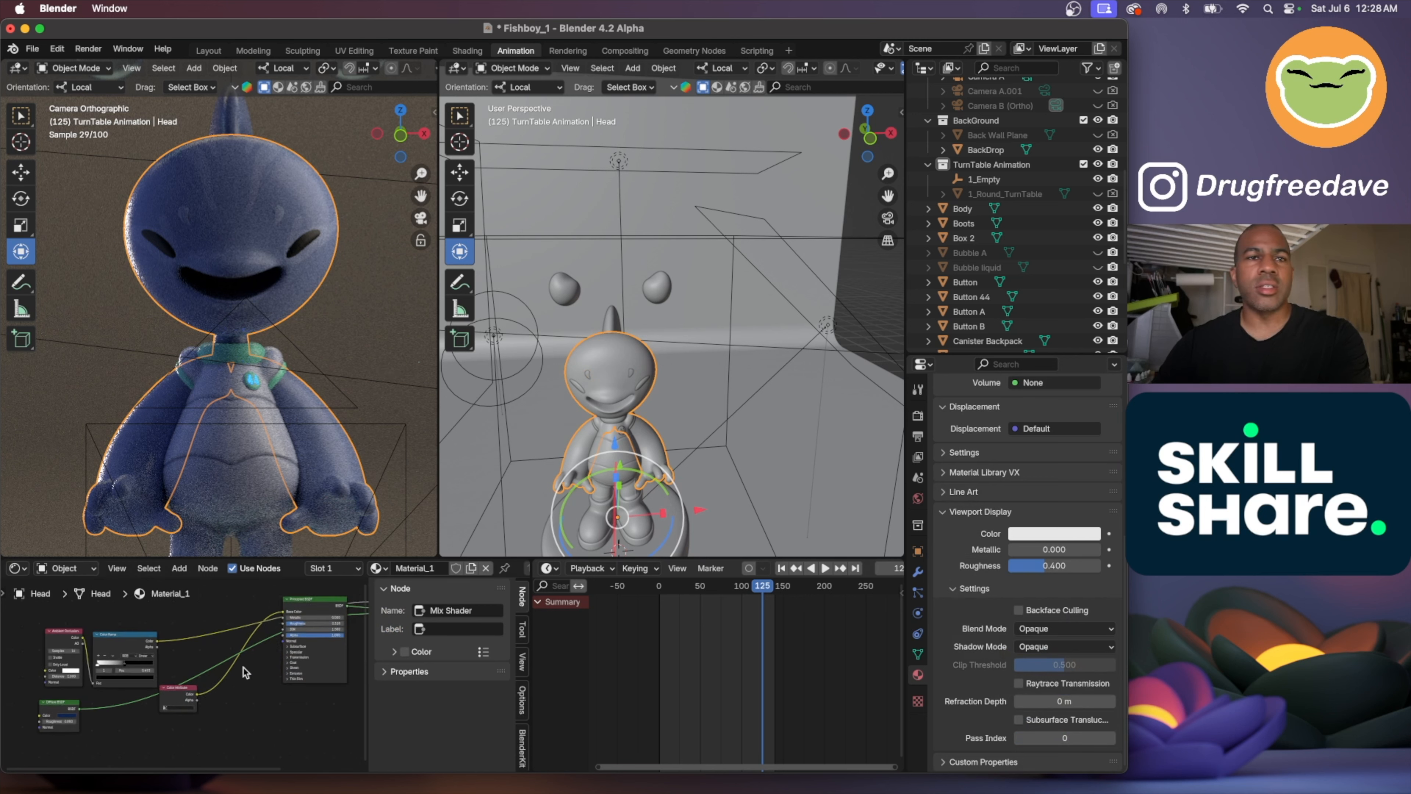
scroll(243, 667, "up", 2)
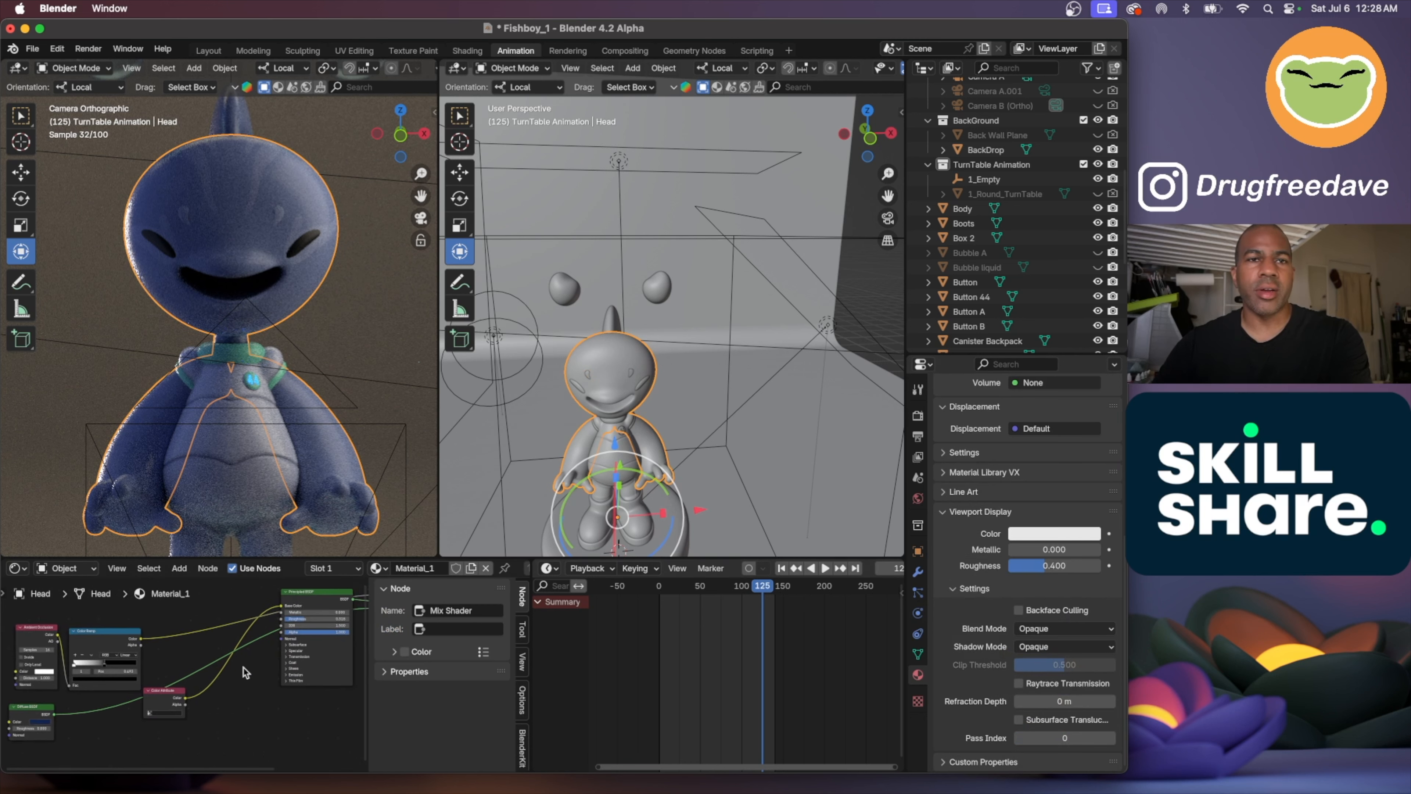
scroll(243, 667, "right", 2)
scroll(243, 667, "up", 3)
scroll(243, 667, "up", 3)
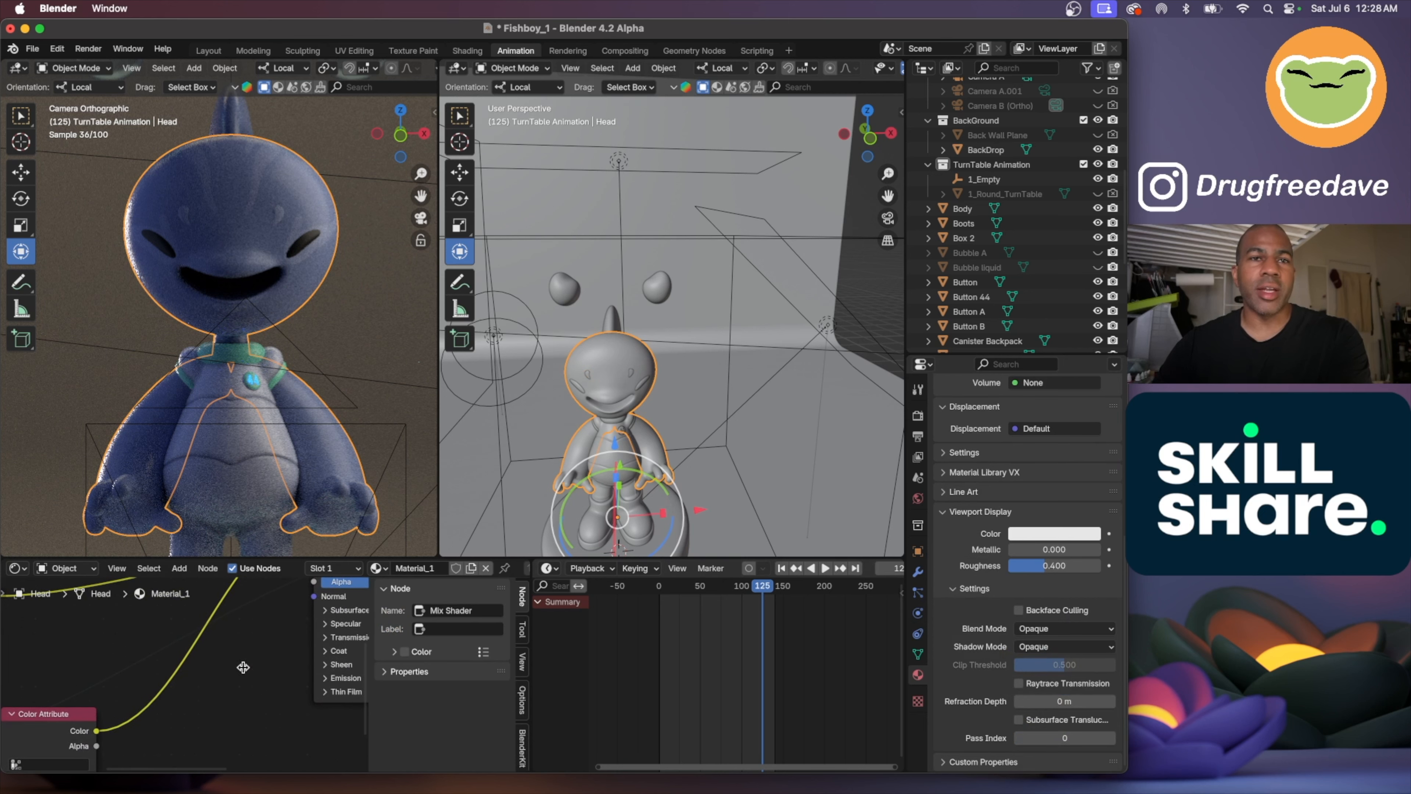
scroll(245, 669, "right", 3)
scroll(243, 666, "up", 1)
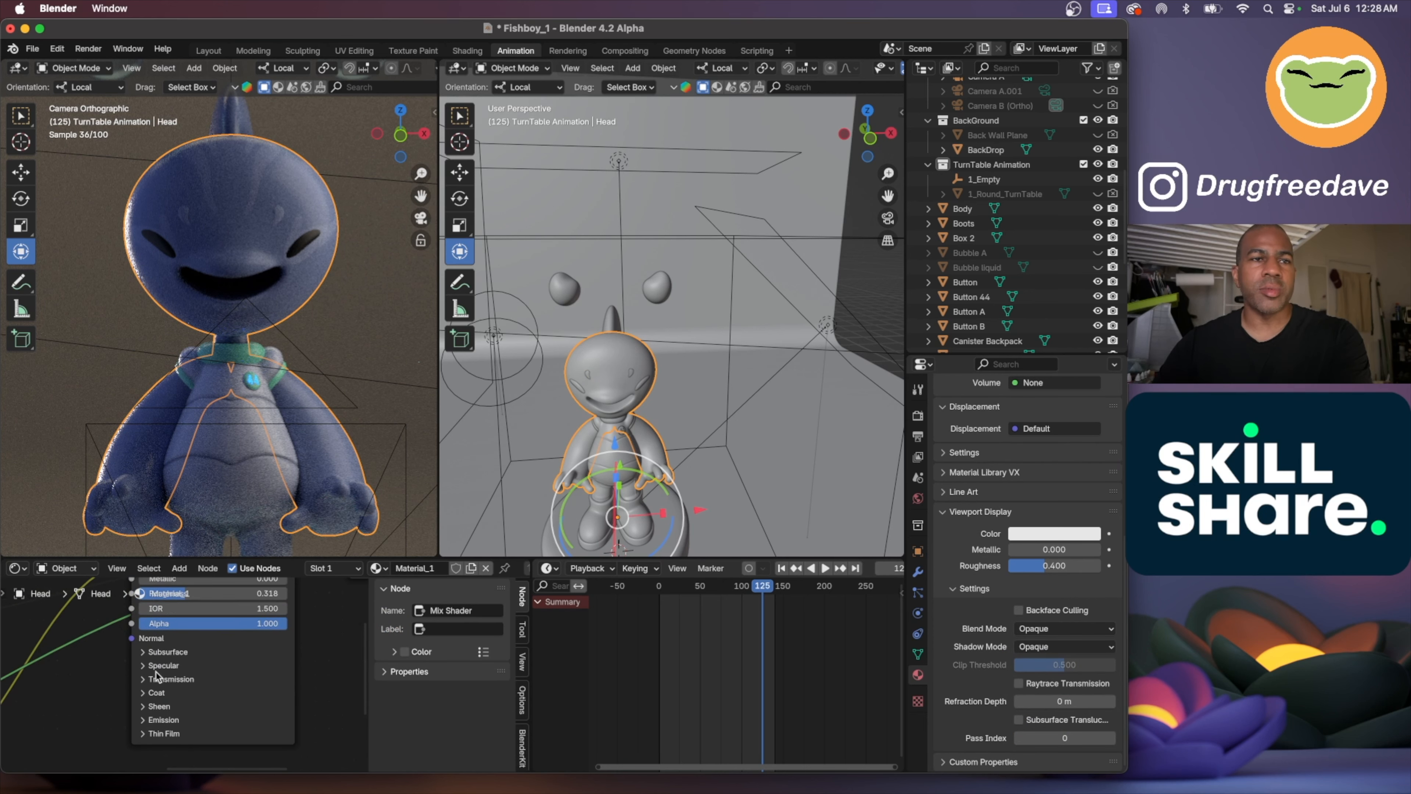
left_click(143, 652)
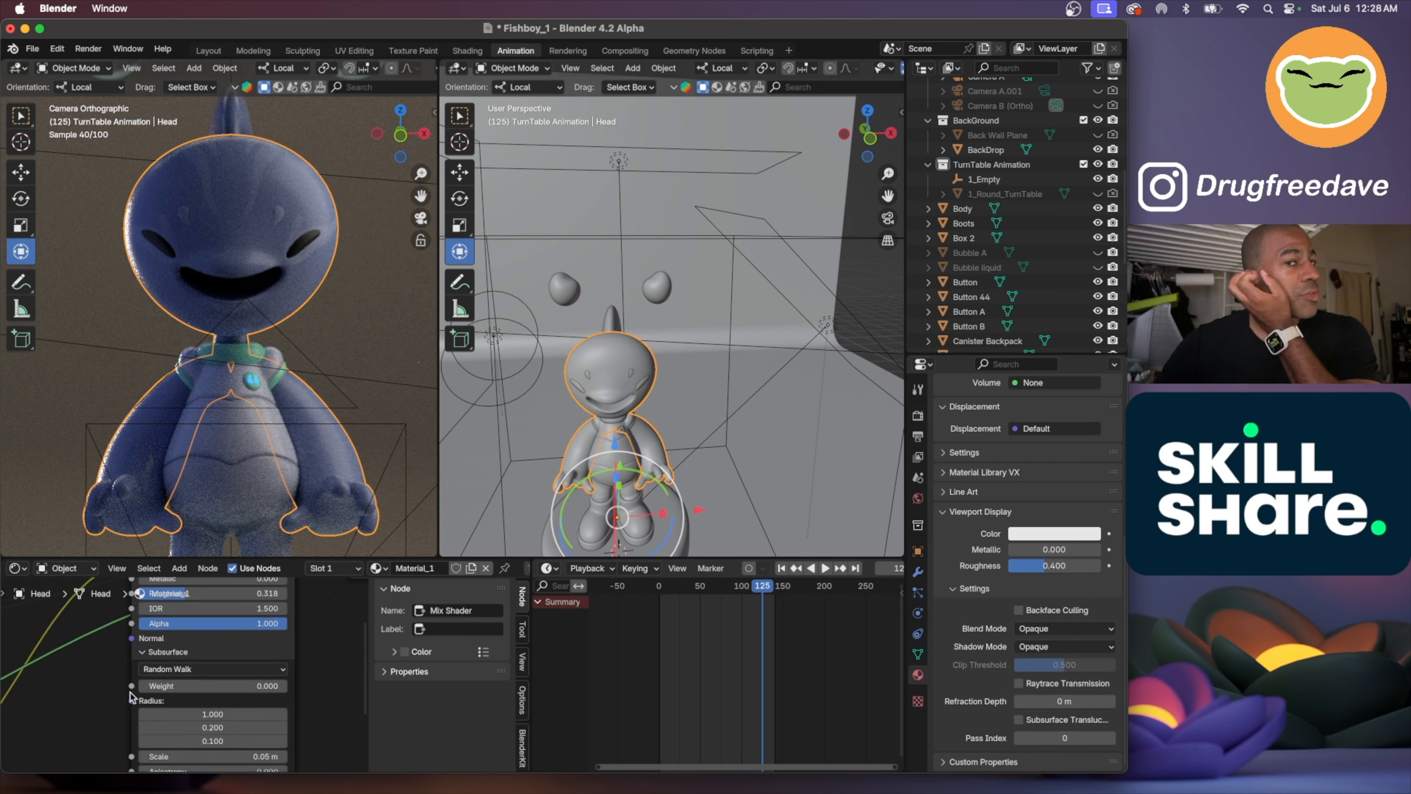
left_click_drag(140, 687, 170, 735)
scroll(162, 690, "down", 2)
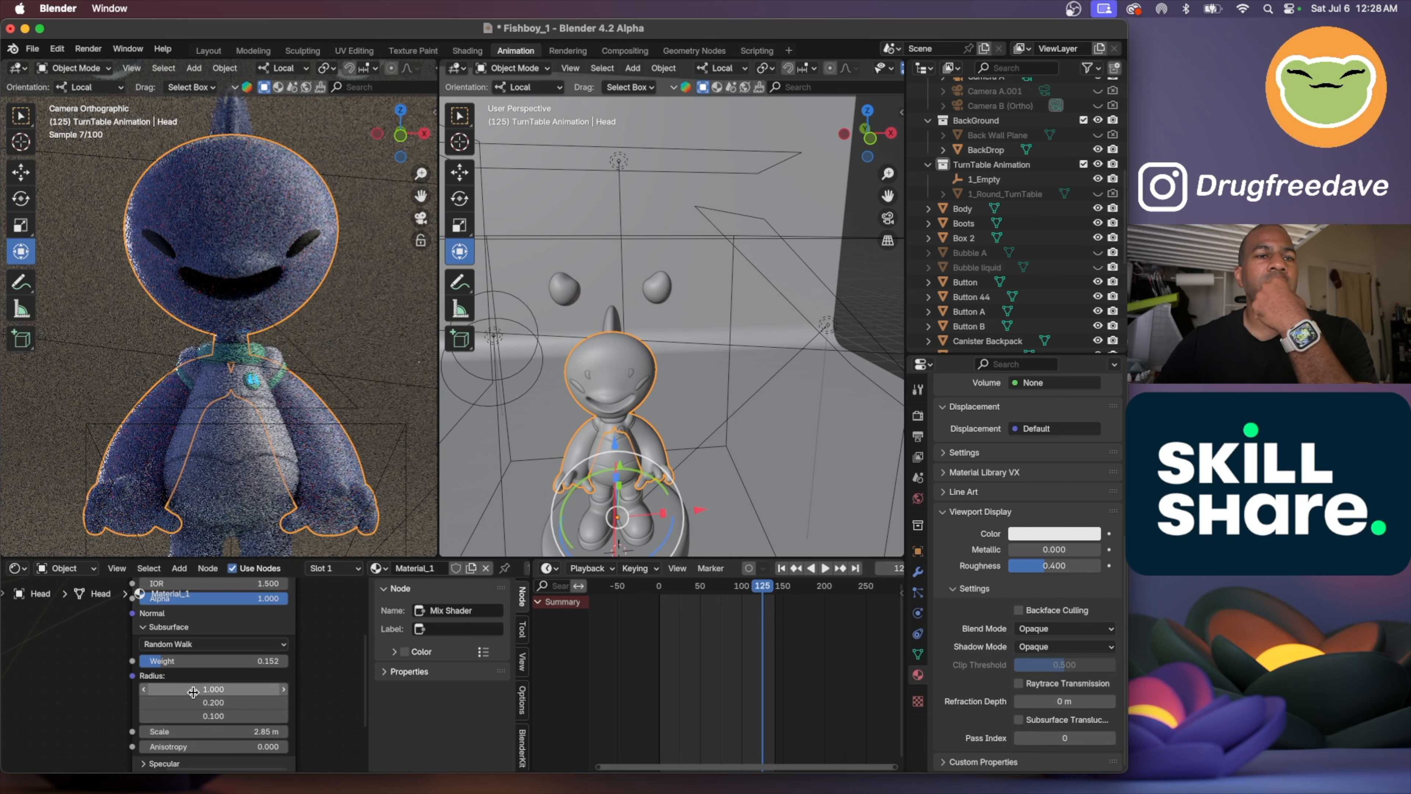
mouse_move(197, 691)
left_mouse_down()
mouse_move(142, 692)
mouse_move(233, 692)
mouse_move(194, 692)
mouse_move(238, 701)
mouse_move(197, 701)
mouse_move(211, 716)
left_mouse_up()
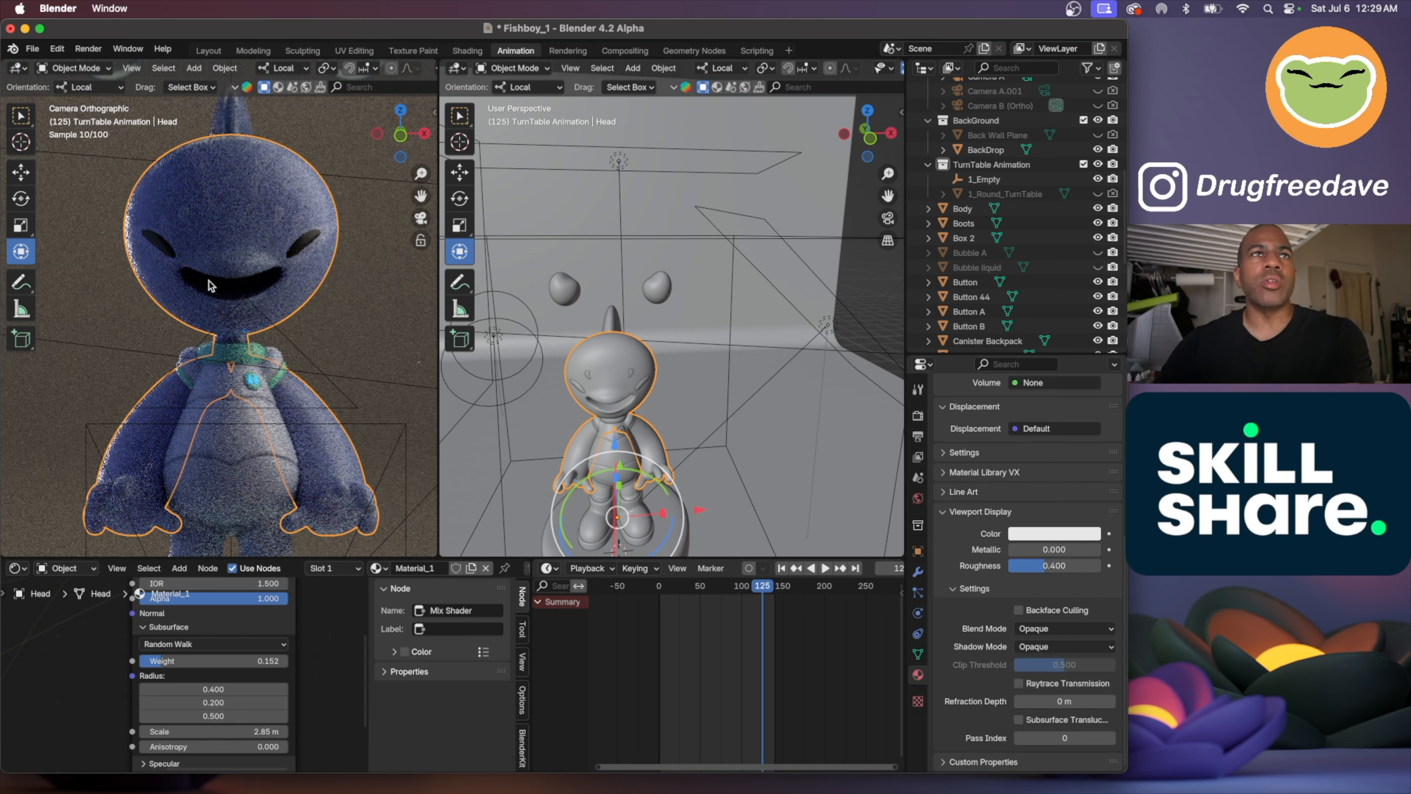
Set the emission color of the eye dots' Principled BSDF to a light blue
left_click(185, 218)
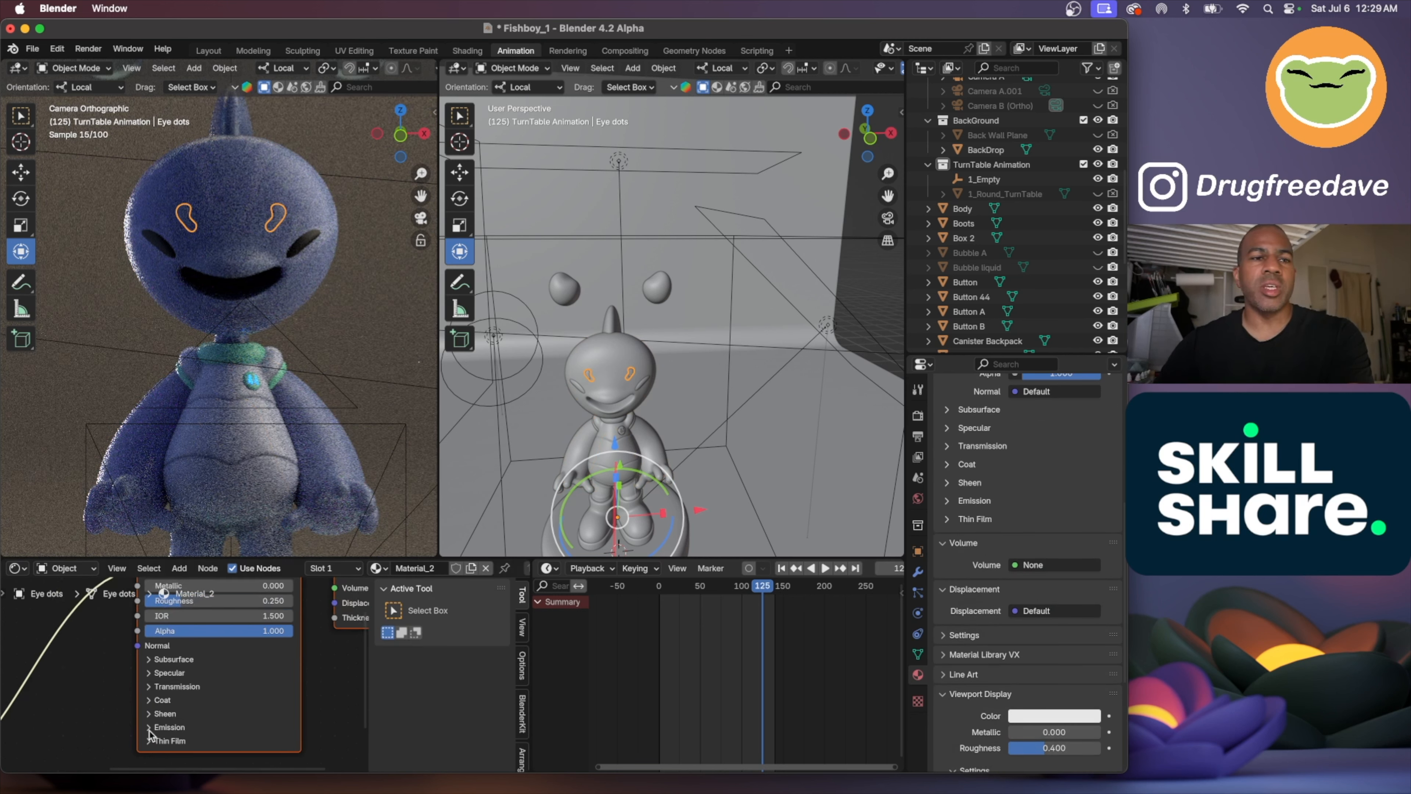
left_click(149, 728)
scroll(222, 695, "down", 3)
left_click(243, 667)
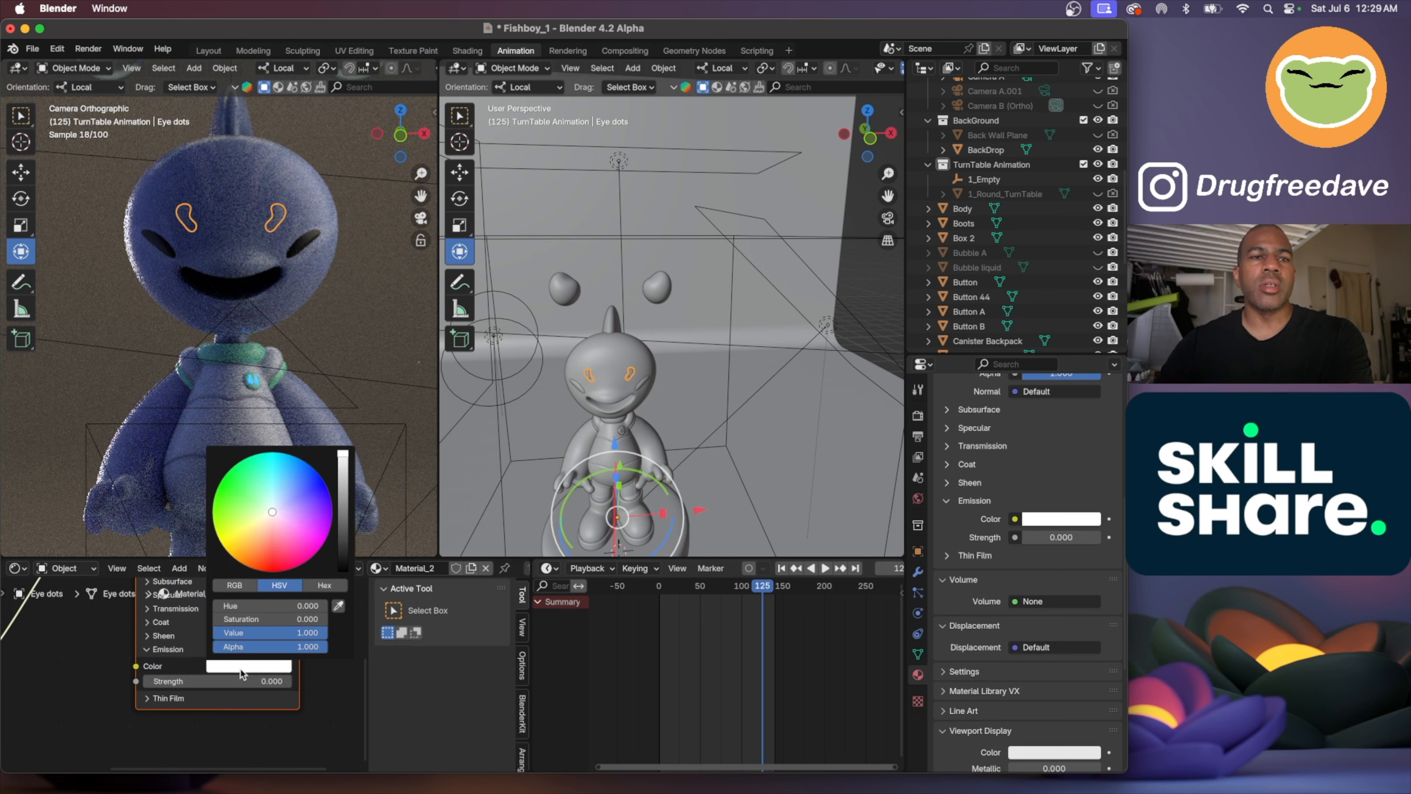
left_click(286, 492)
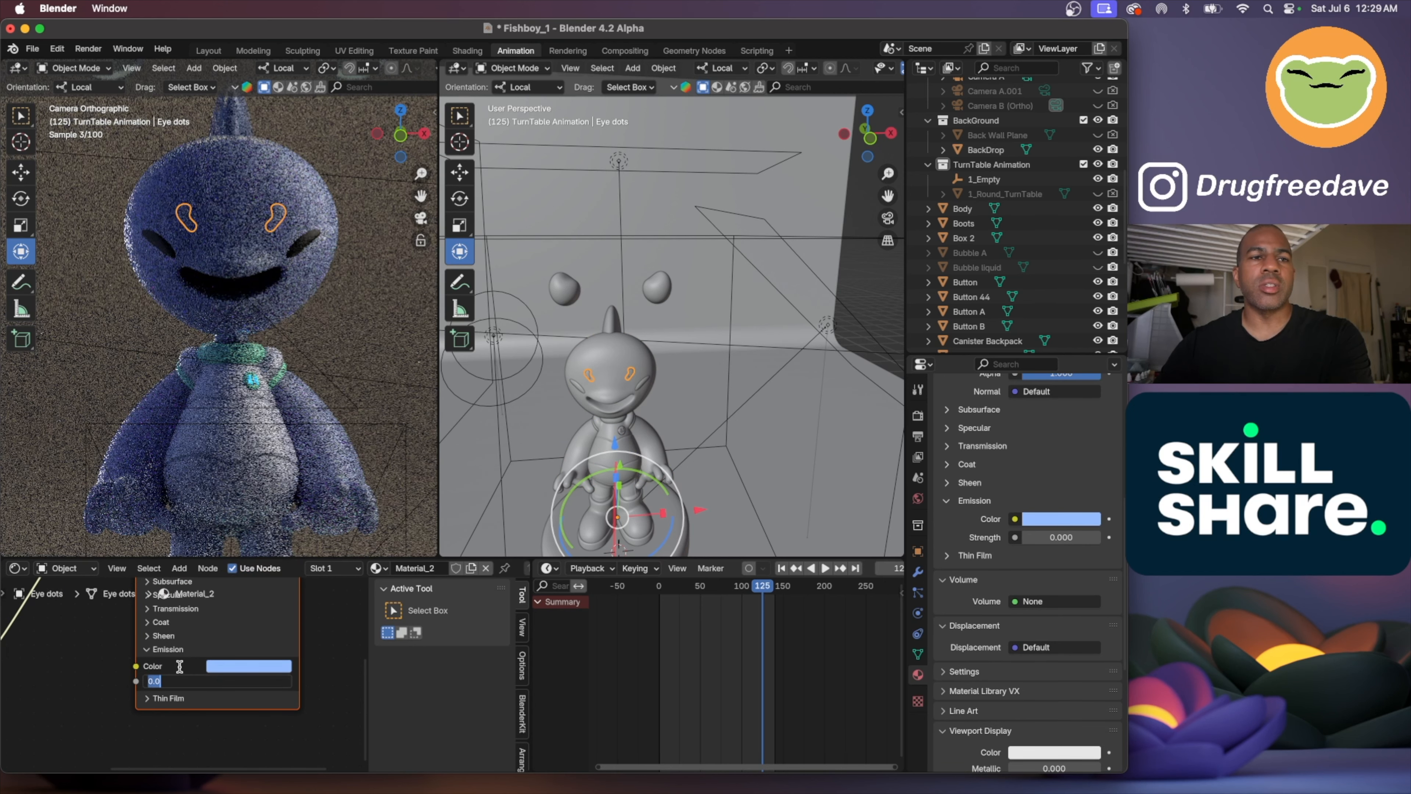
Set the eye dots' emission strength to 1.4 and deselect them to check the glow
left_click_drag(223, 681, 280, 681)
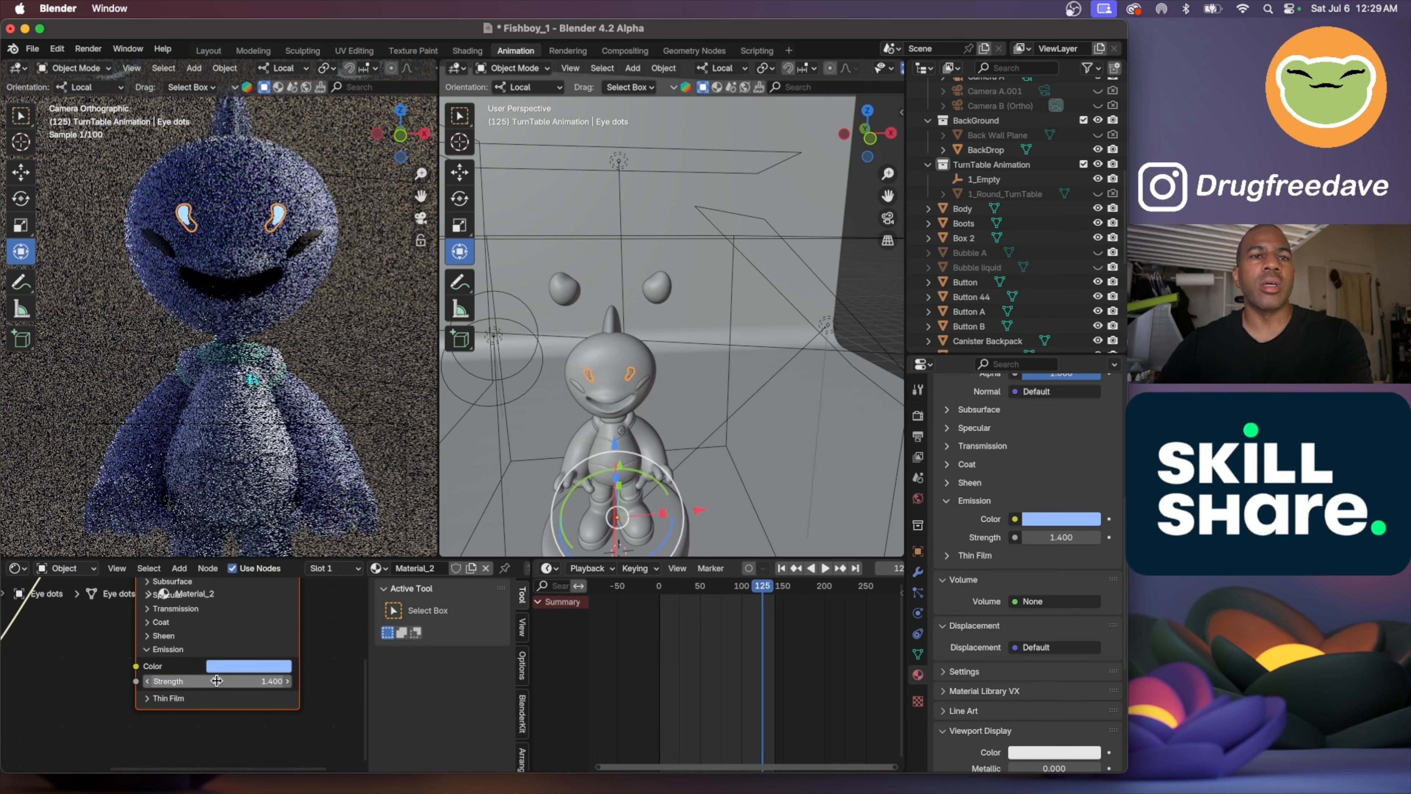
left_click(319, 679)
scroll(319, 703, "down", 6)
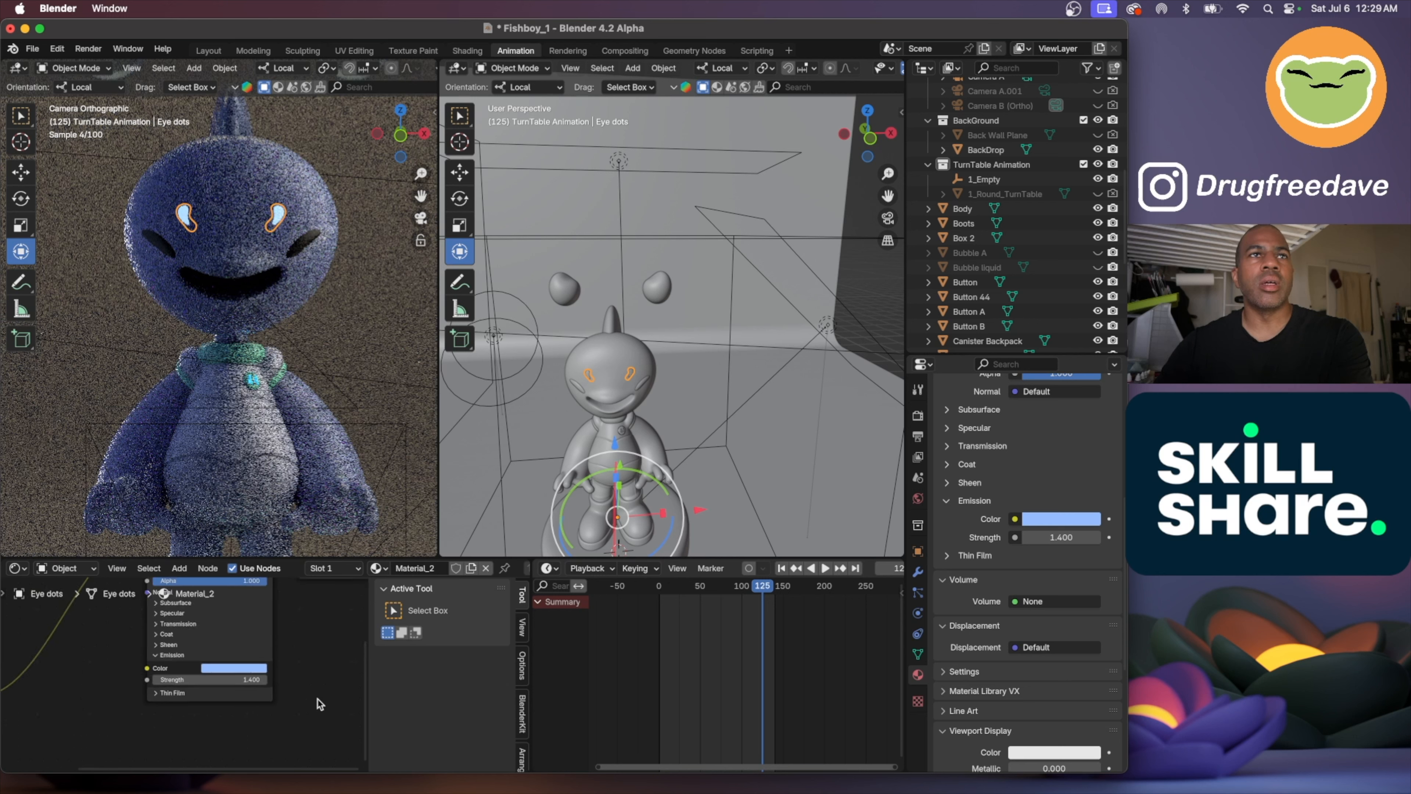
scroll(319, 703, "up", 2)
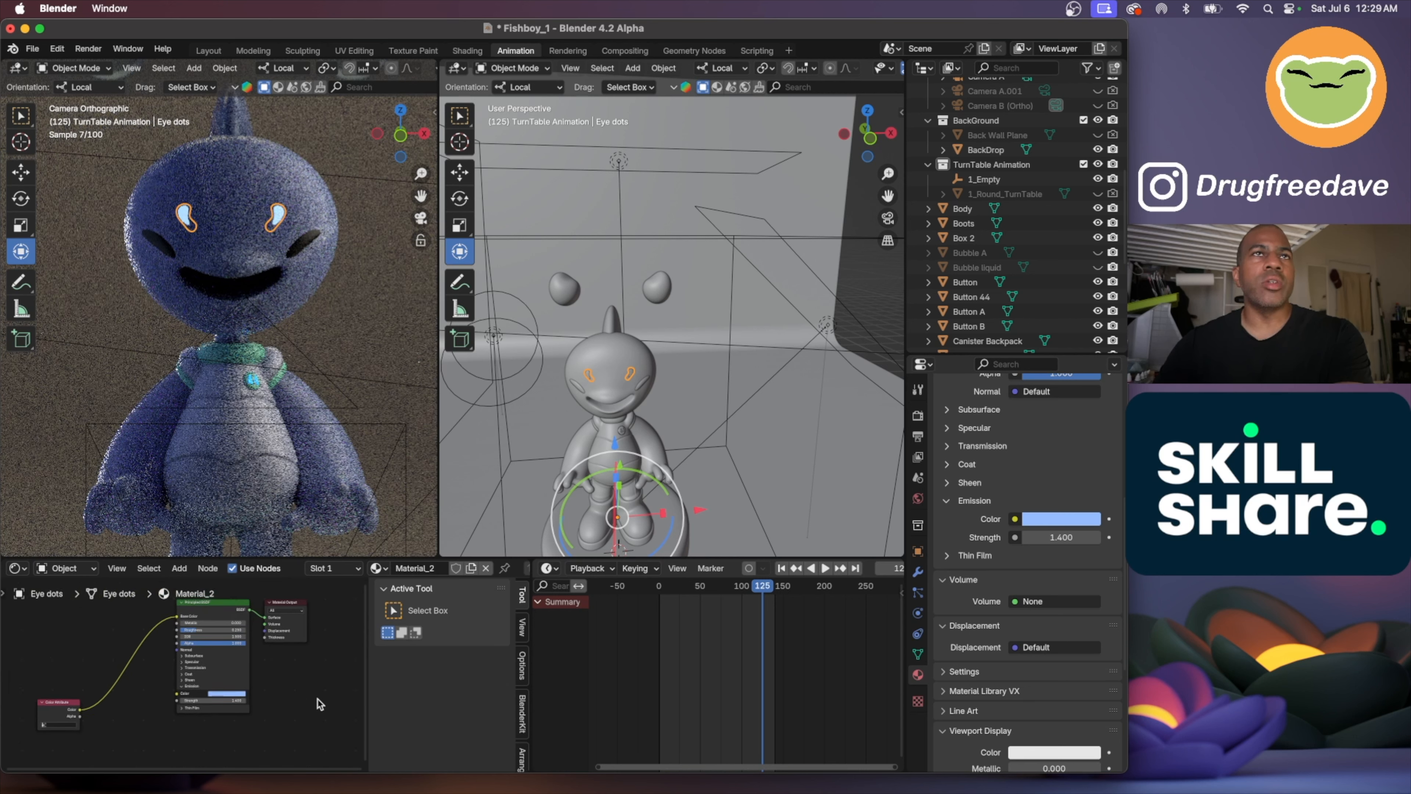
left_click(868, 300)
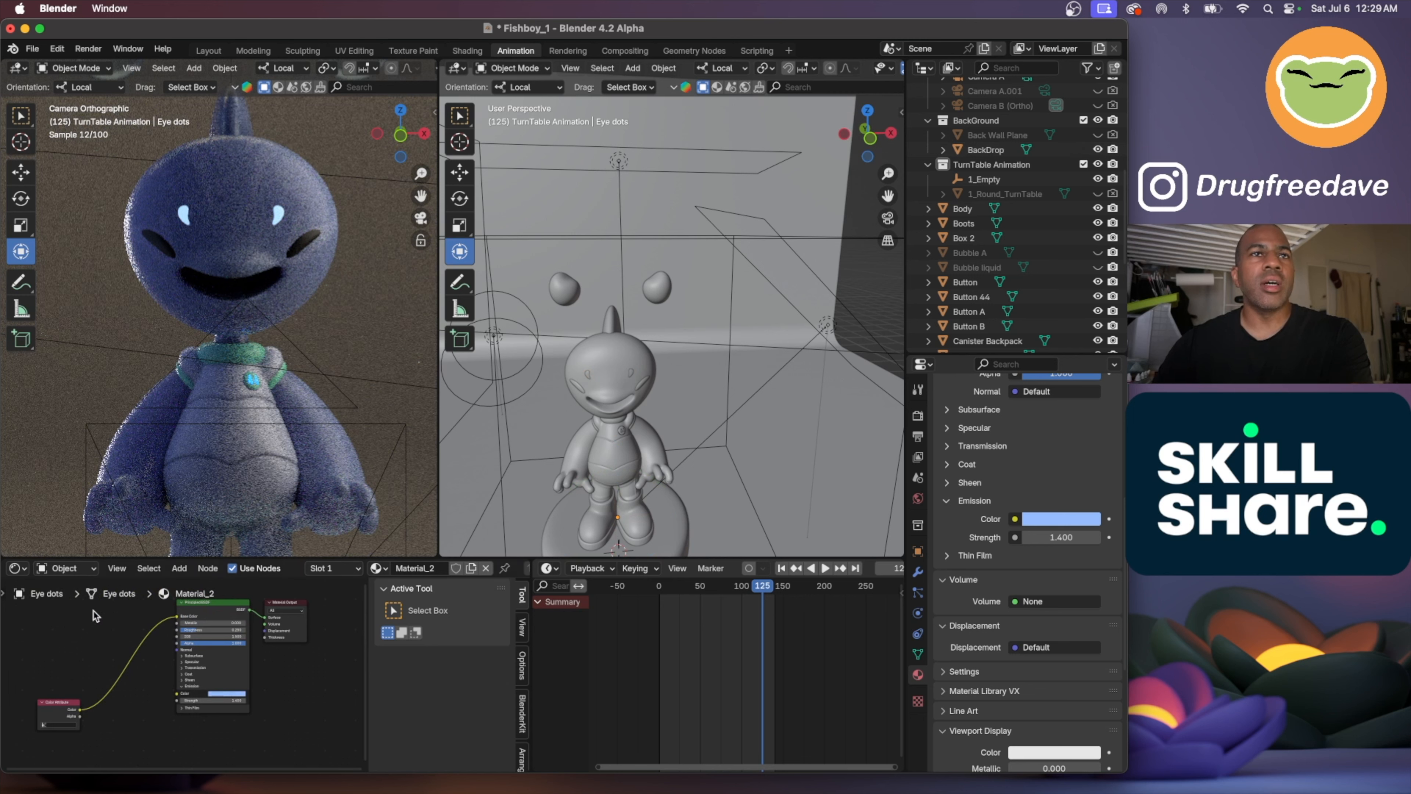
Rename the eye dots' material as Blue_Glow
left_click(279, 216)
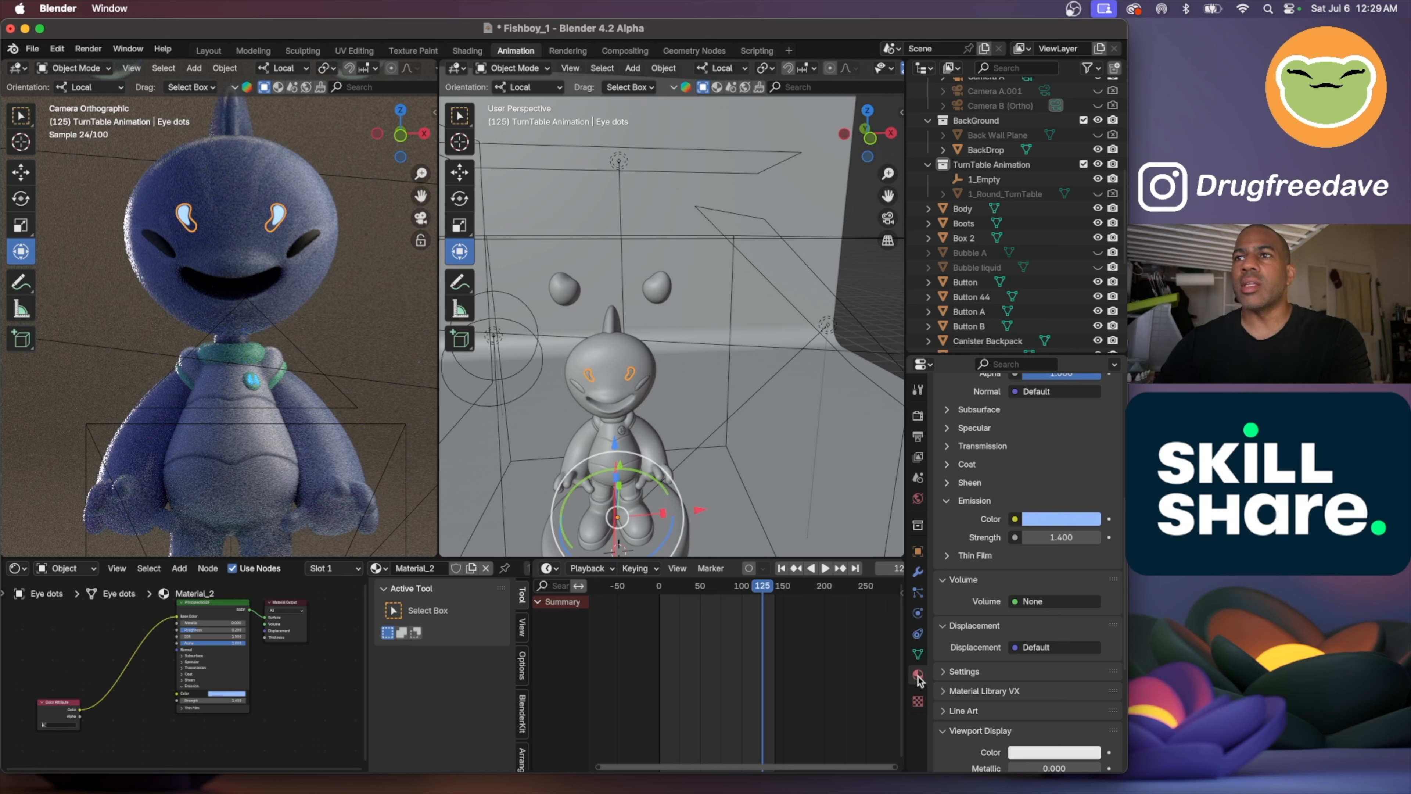
scroll(973, 549, "up", 10)
double_click(975, 475)
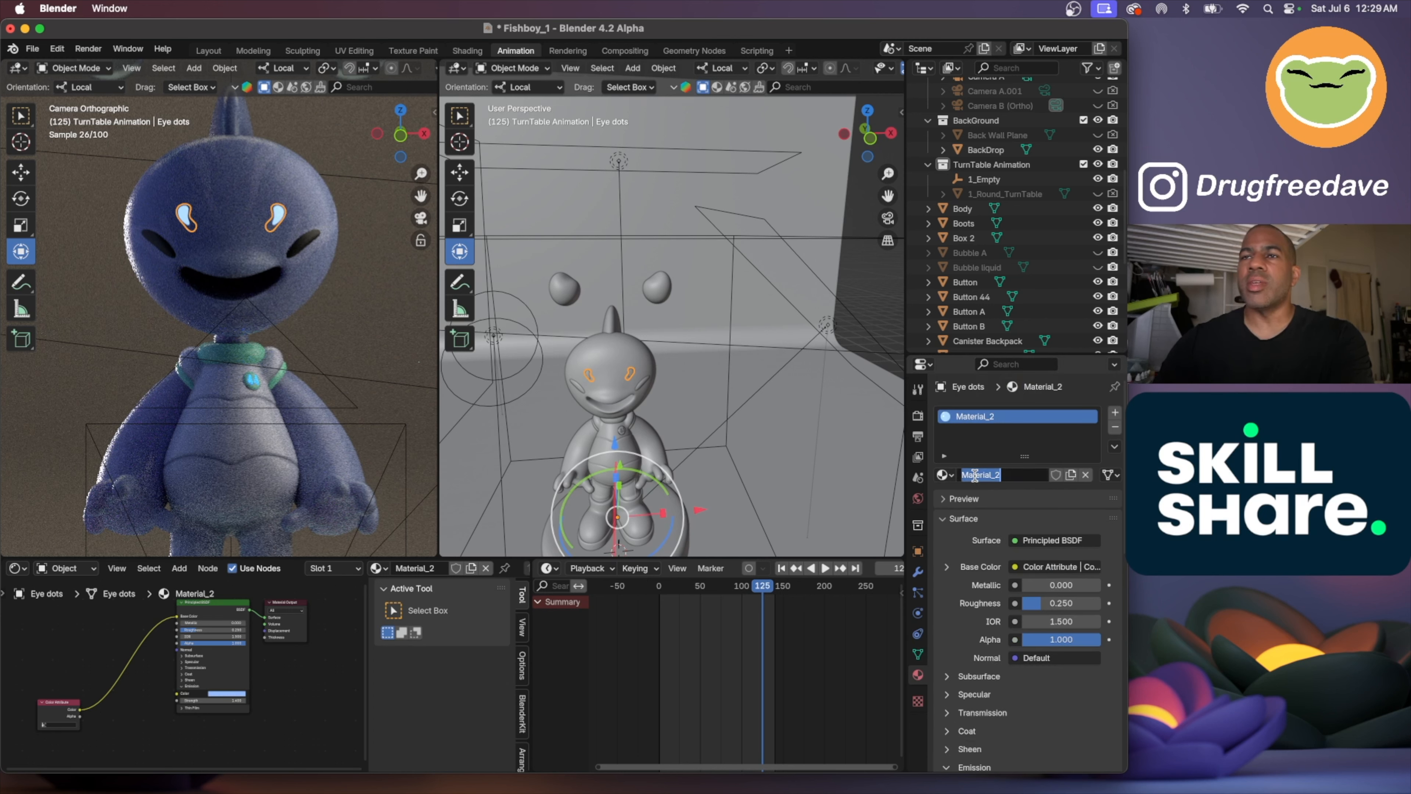
type("Blue_Glow")
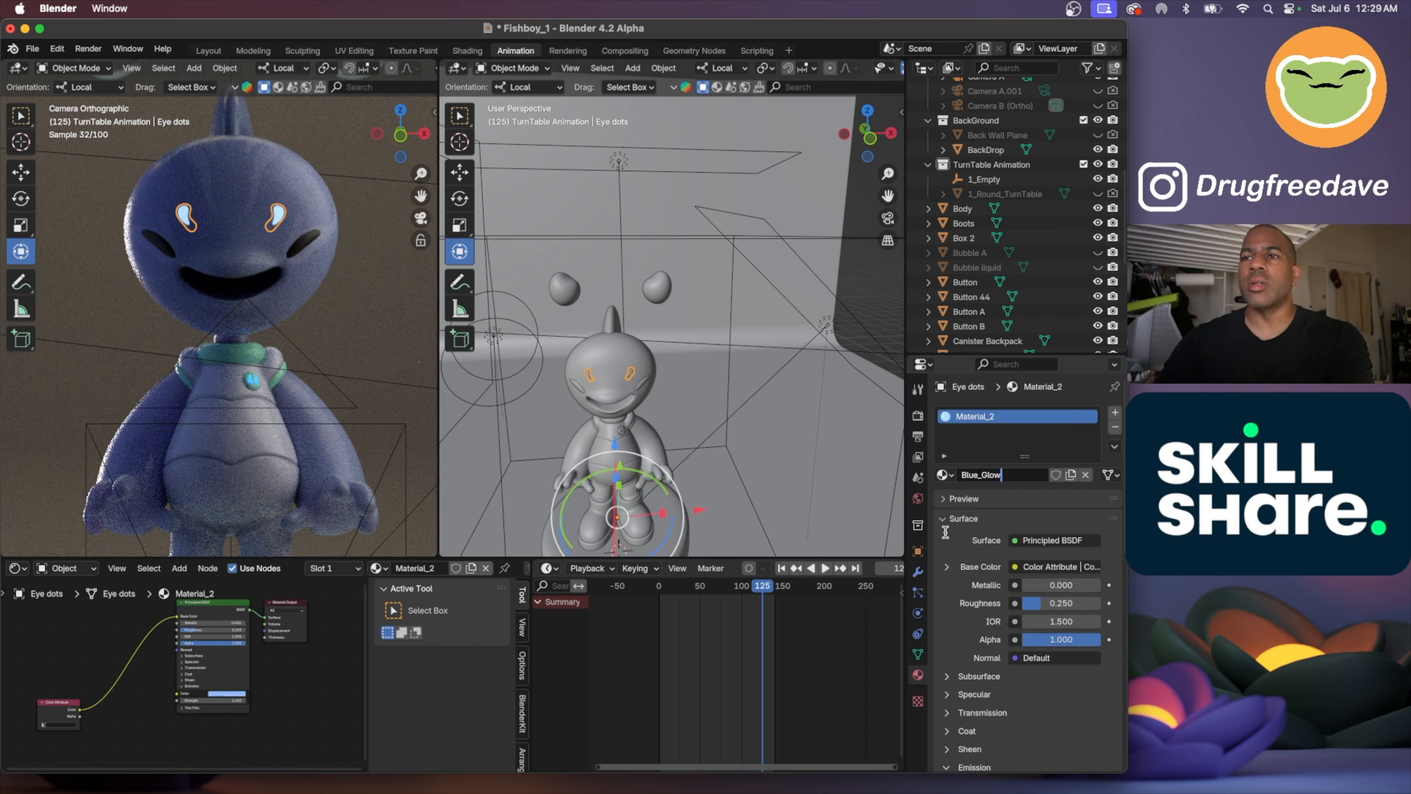
key("Return")
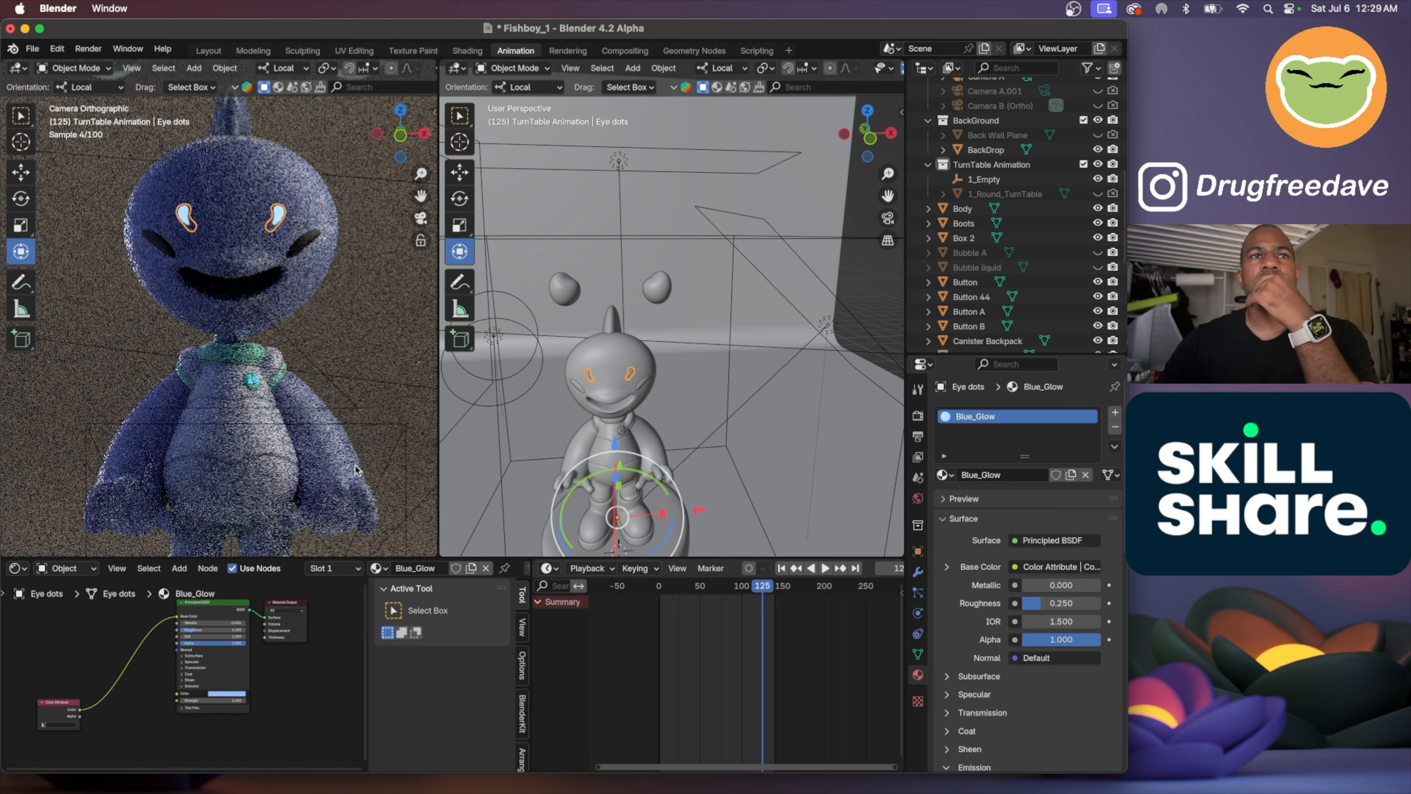
Assign the existing Blue_Glow material to the Button 44 object on the character's chest
left_click(252, 382)
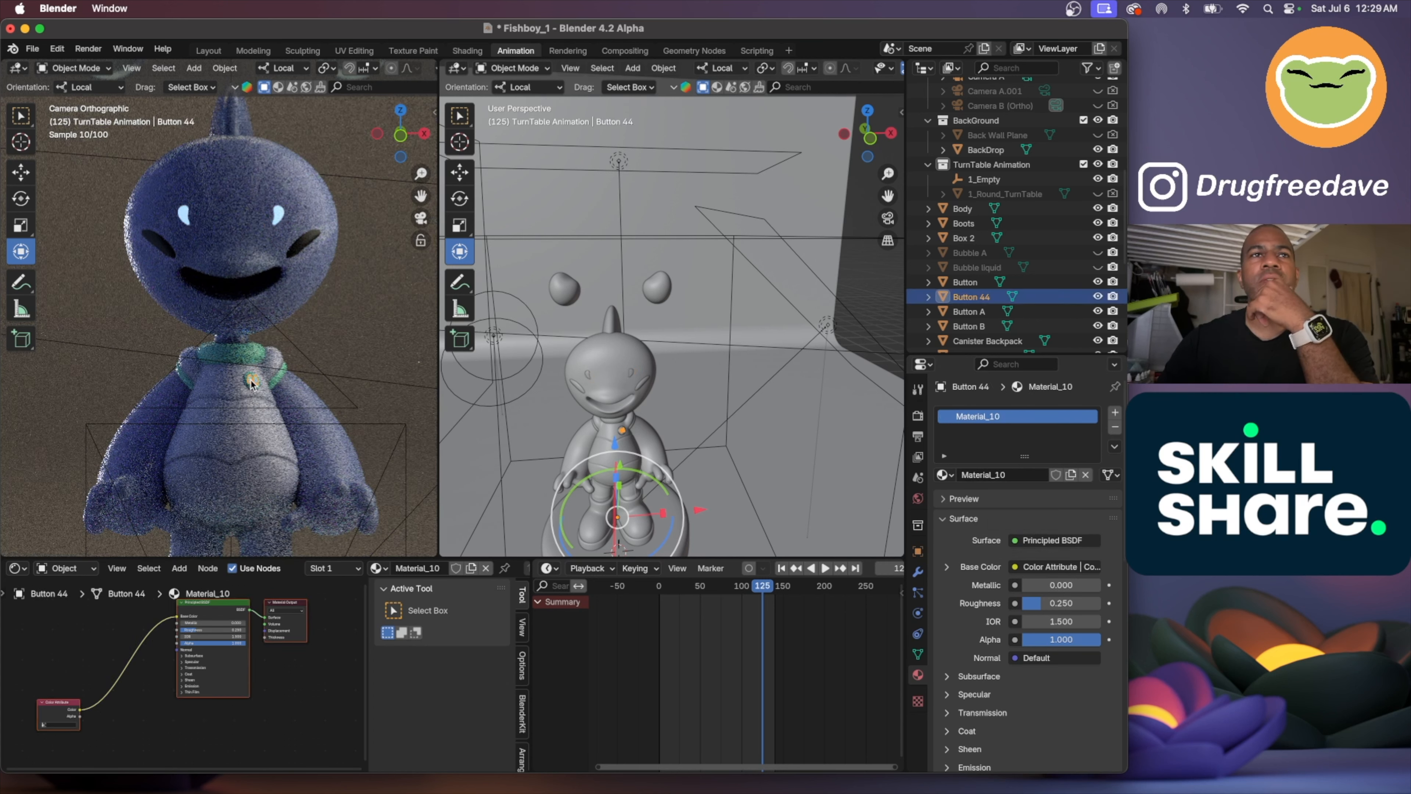
left_click(944, 474)
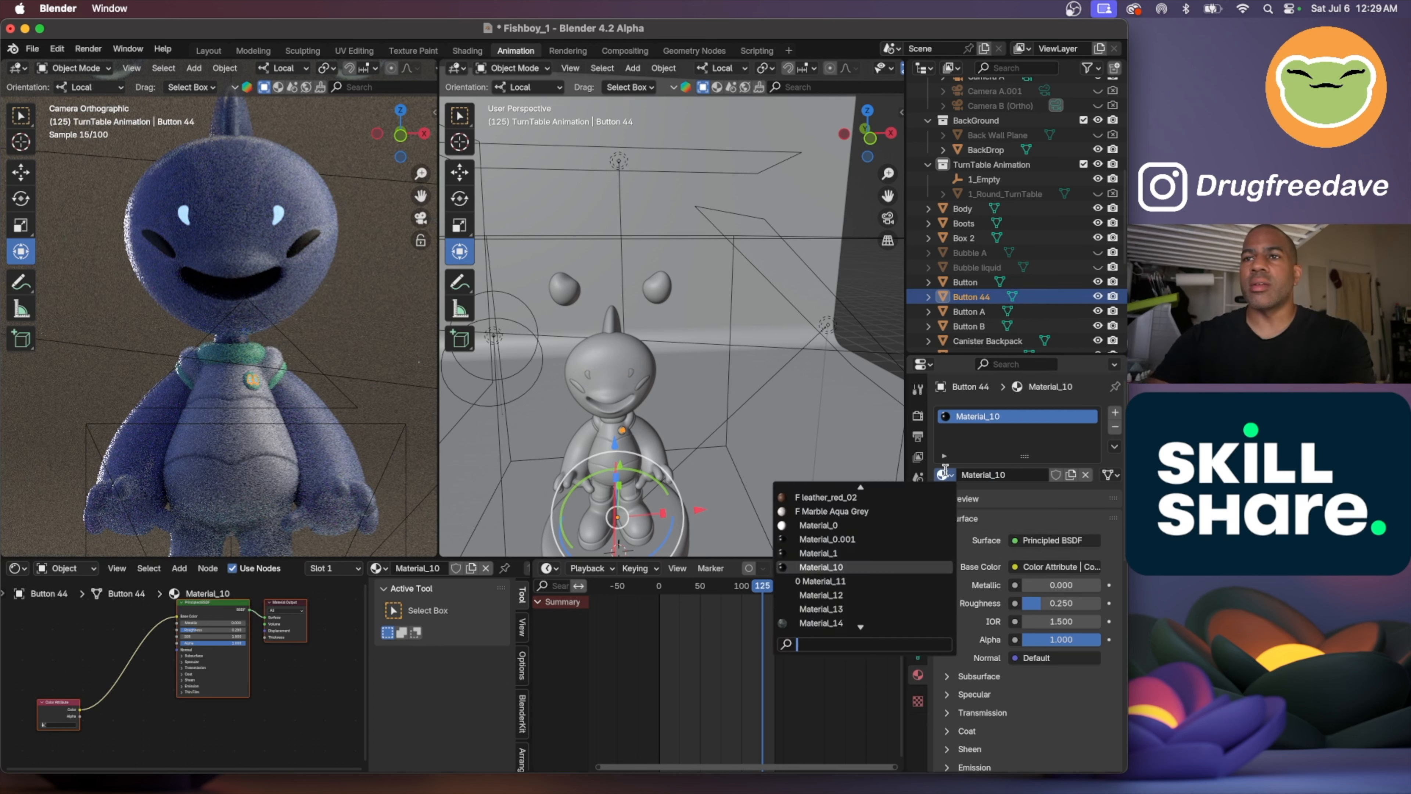
type("blue")
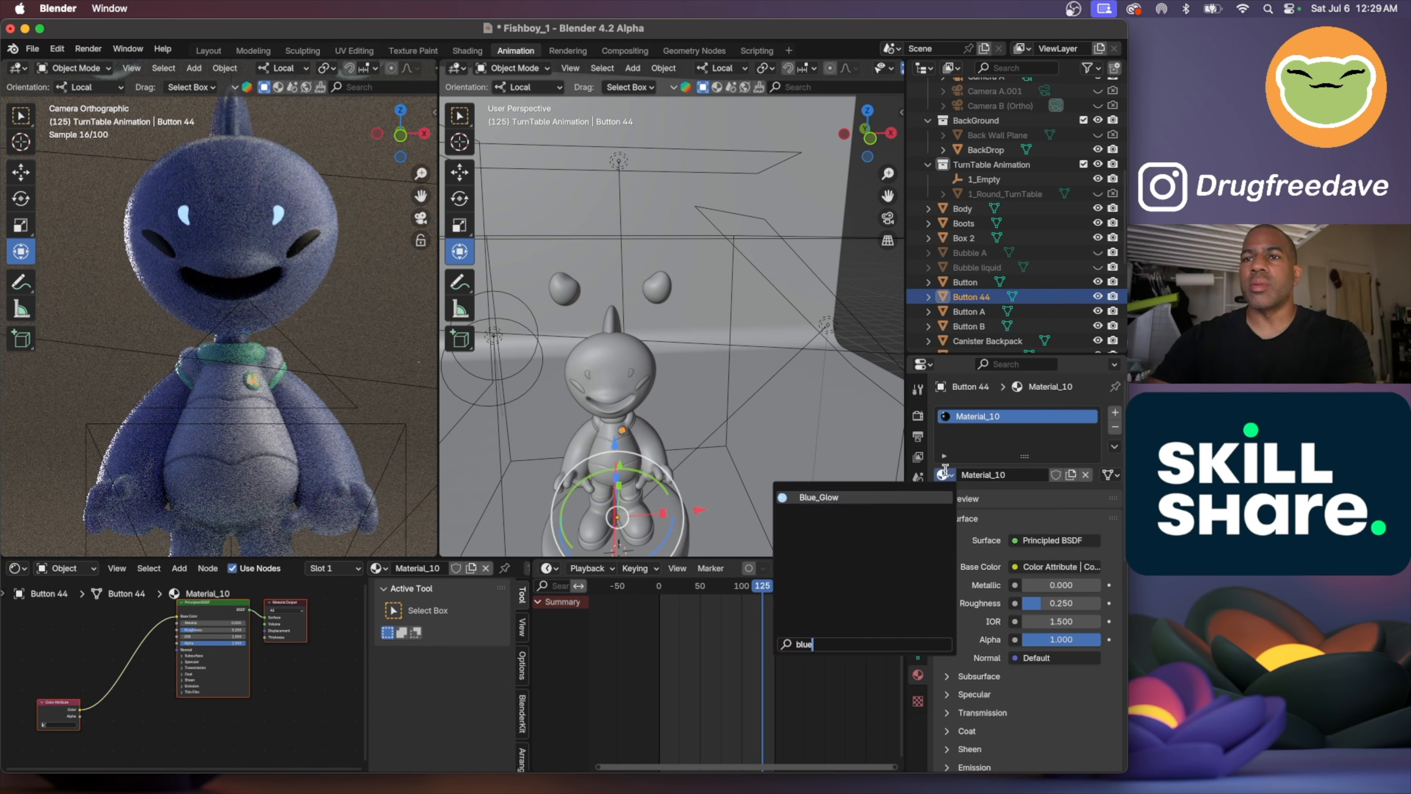
left_click(859, 497)
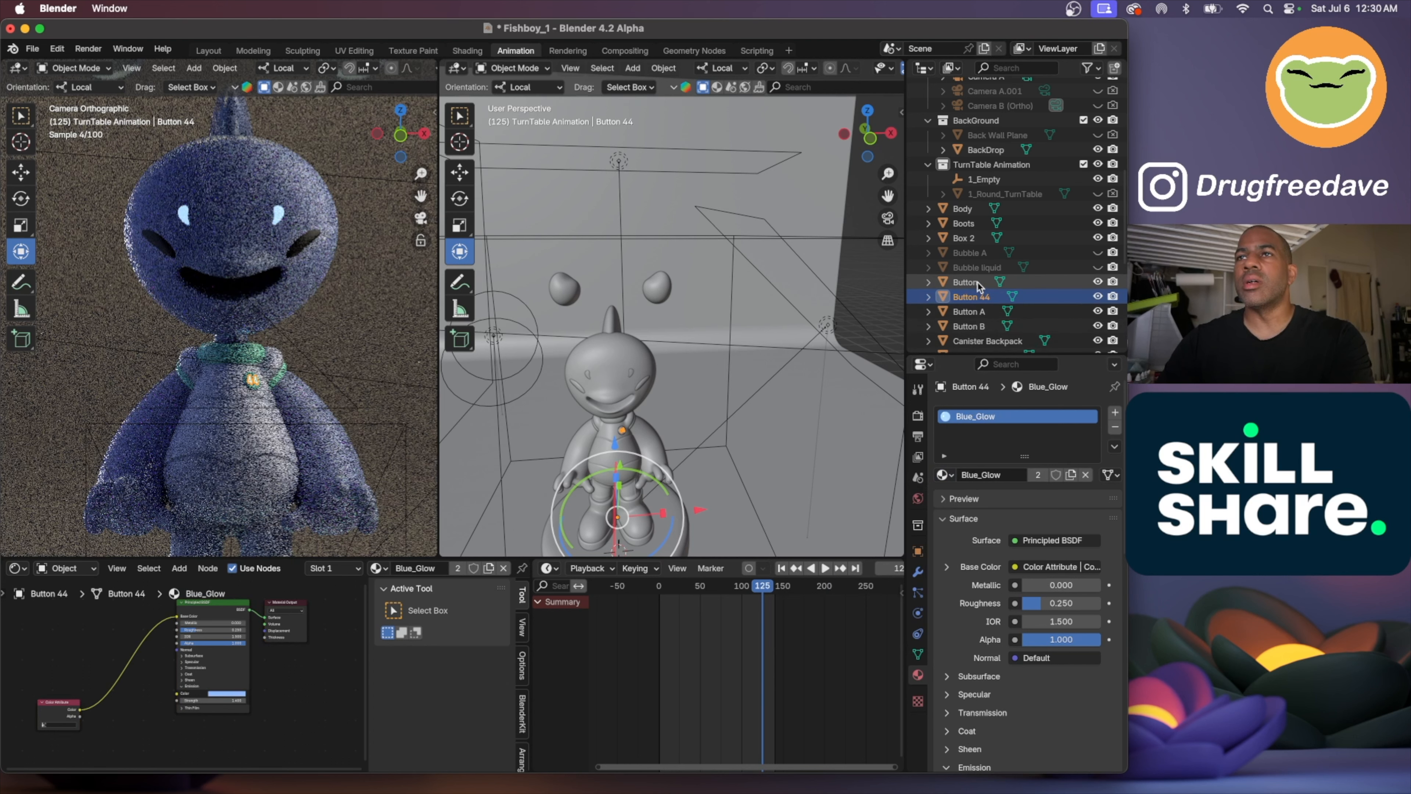
Delete the separate Button object that uses the material 44, keeping Button 44
left_click(965, 282)
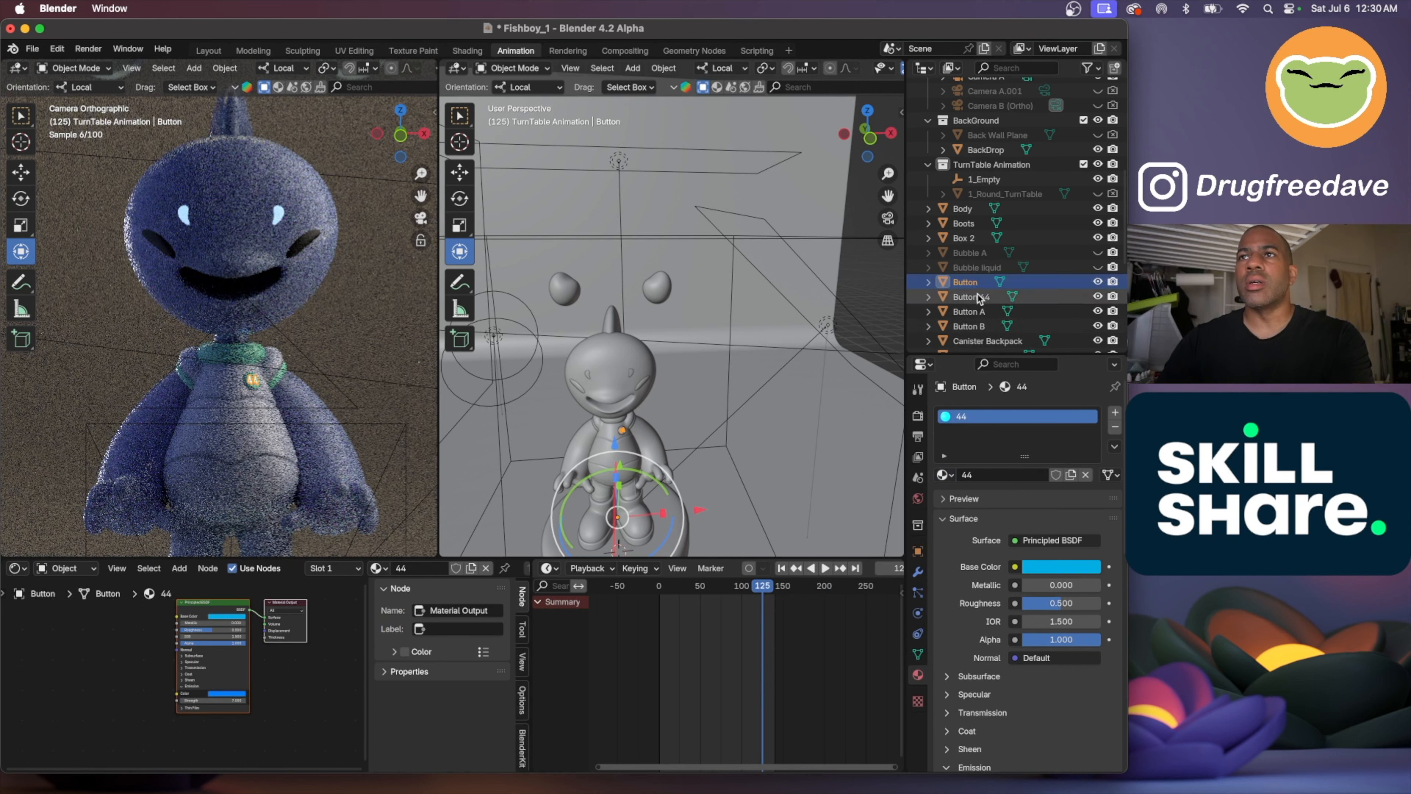
left_click(978, 295)
left_click(975, 281)
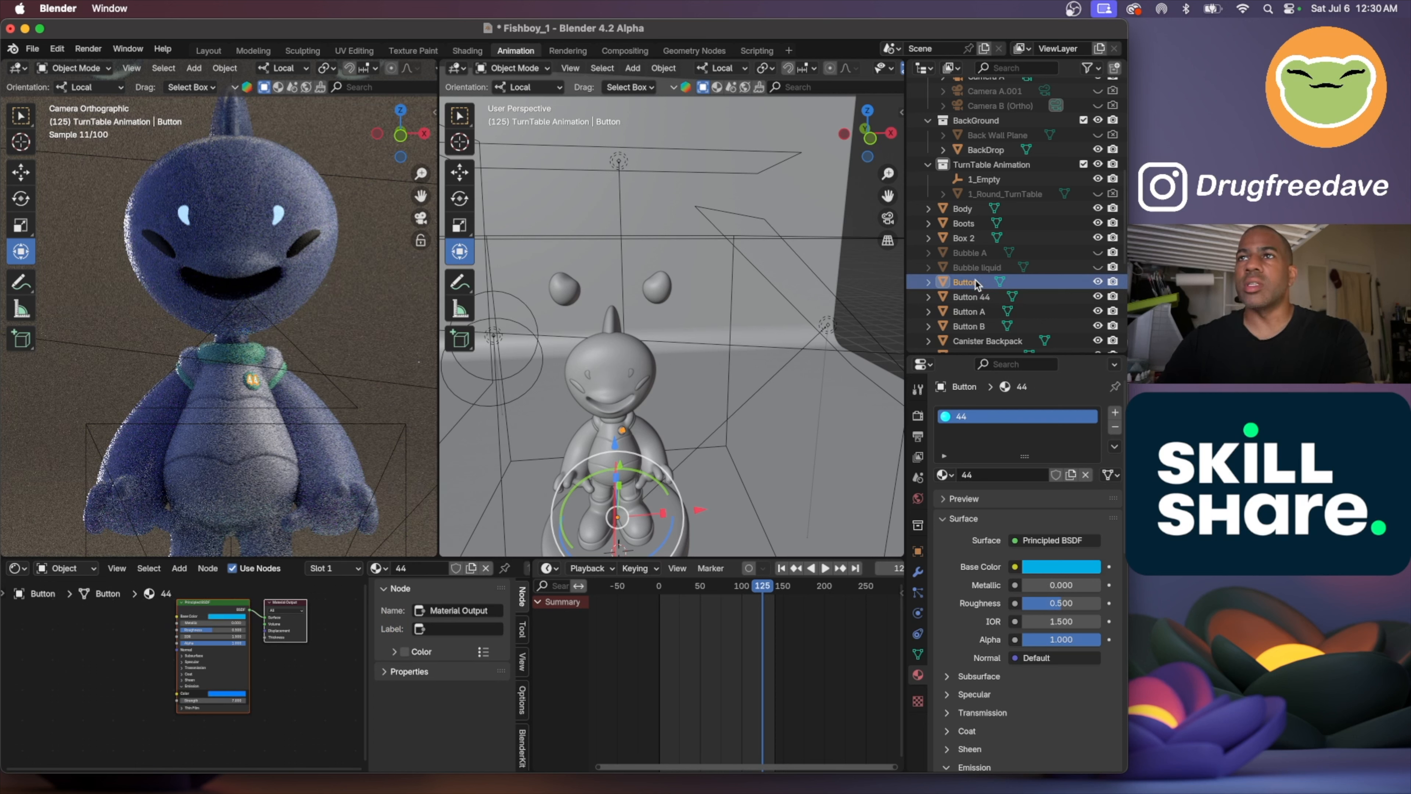
key("x")
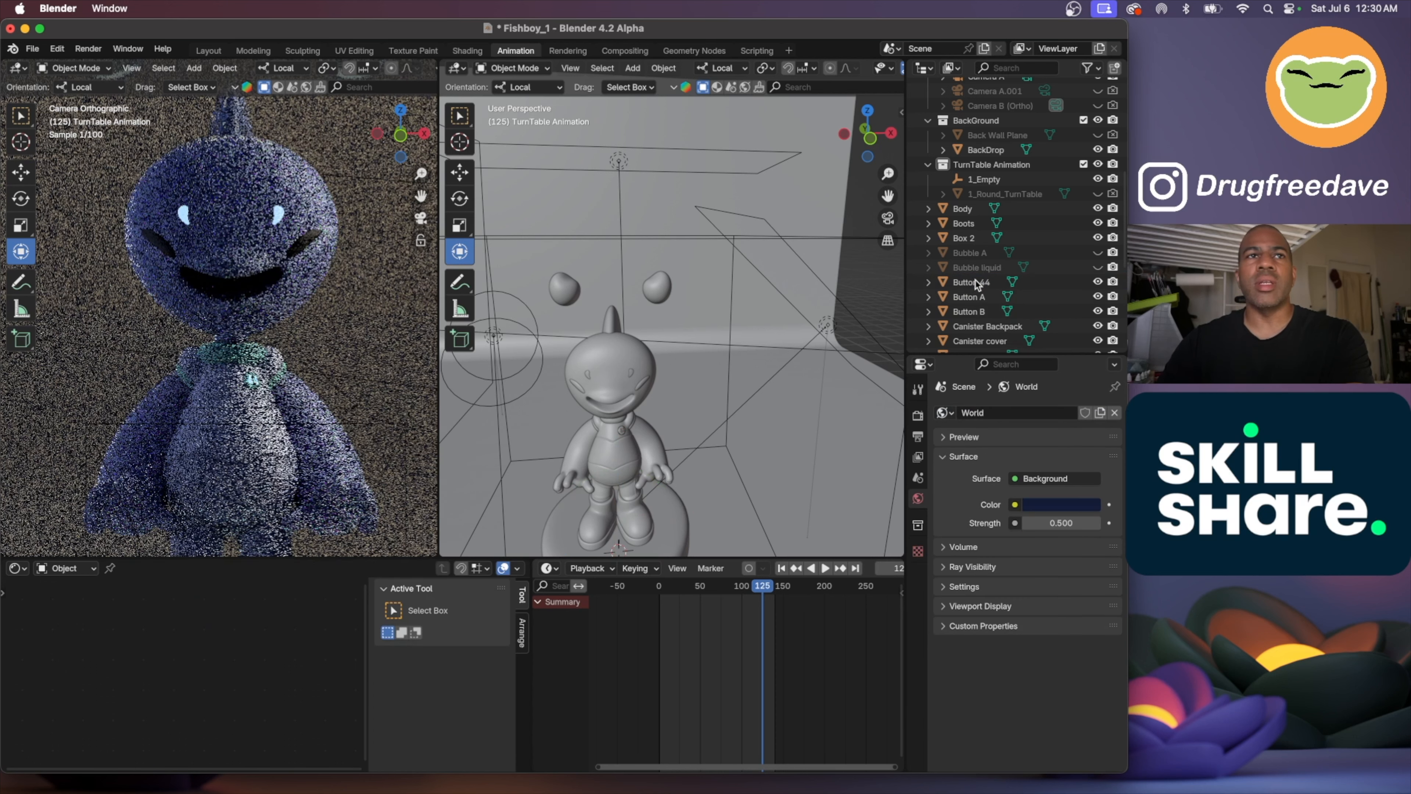
left_click(977, 284)
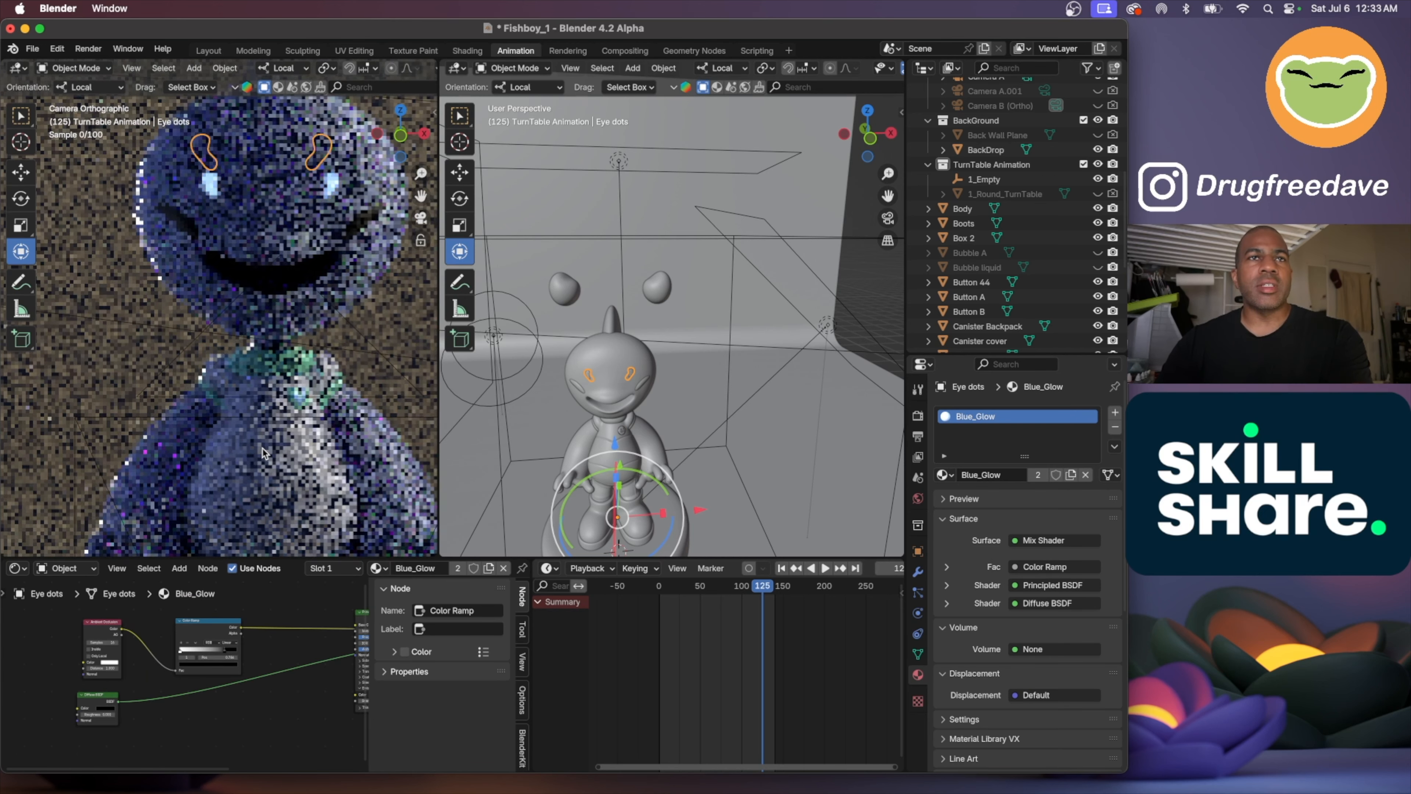
Rename the body's material as Silver Suit
scroll(263, 453, "up", 2)
scroll(263, 453, "down", 3)
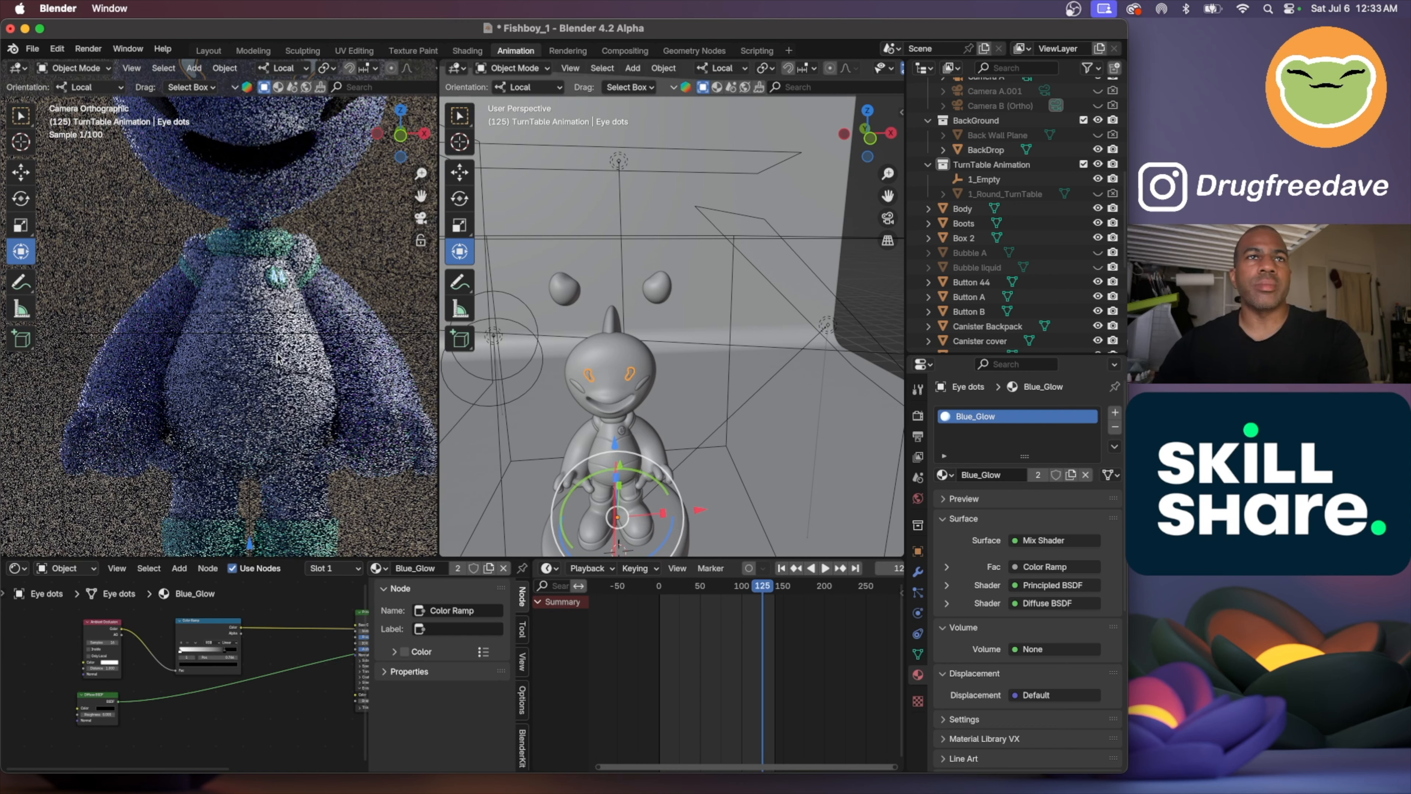
scroll(278, 366, "up", 5)
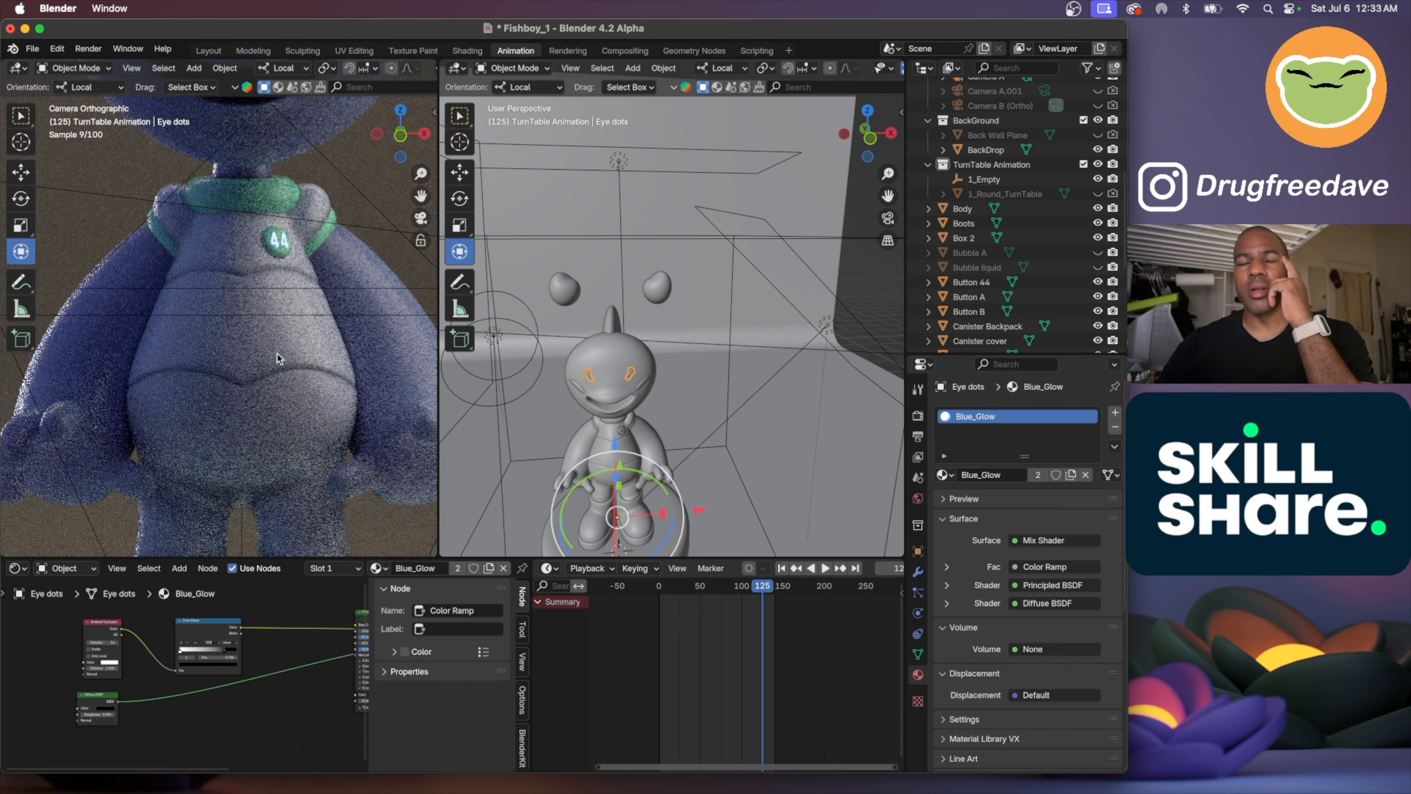
left_click(268, 338)
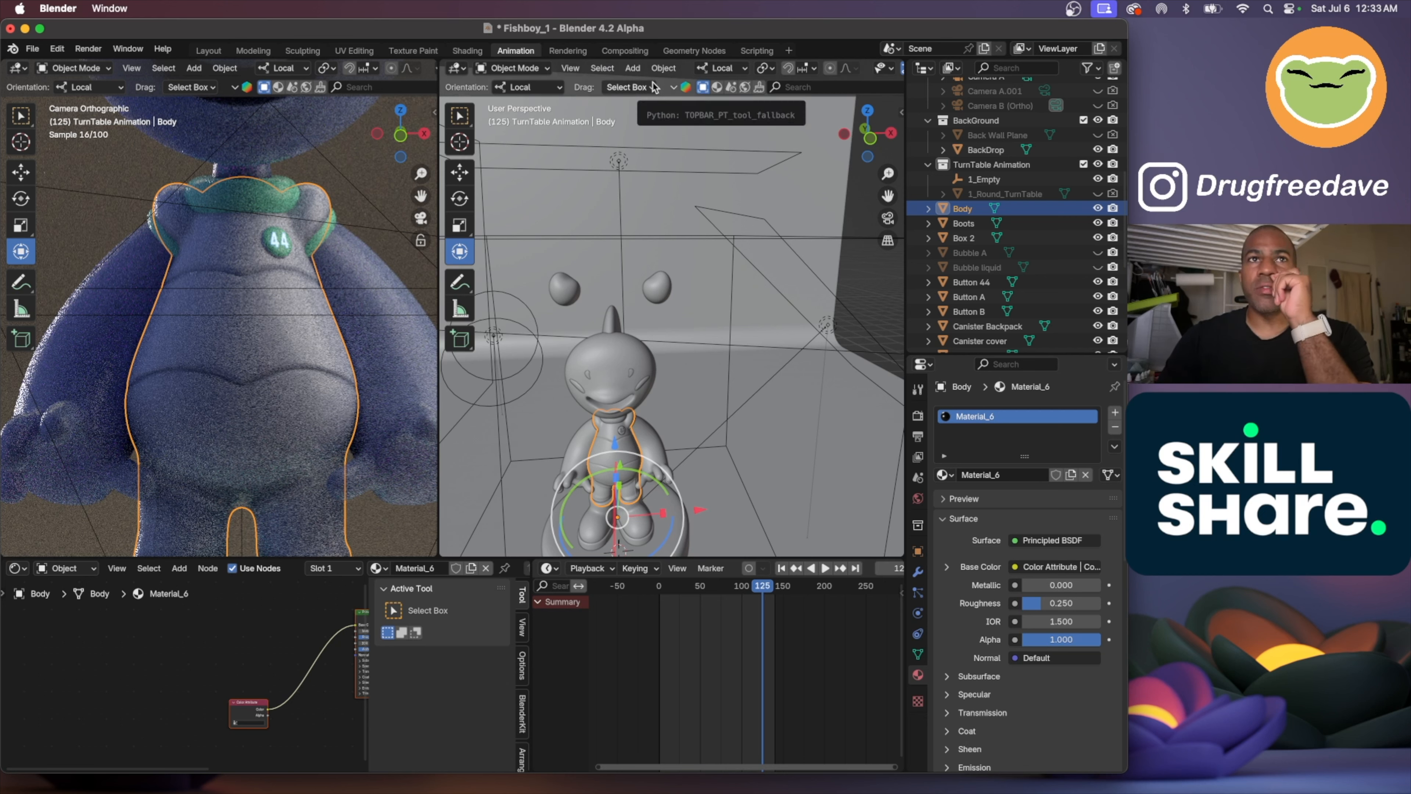
left_click(978, 479)
type("Silver Su")
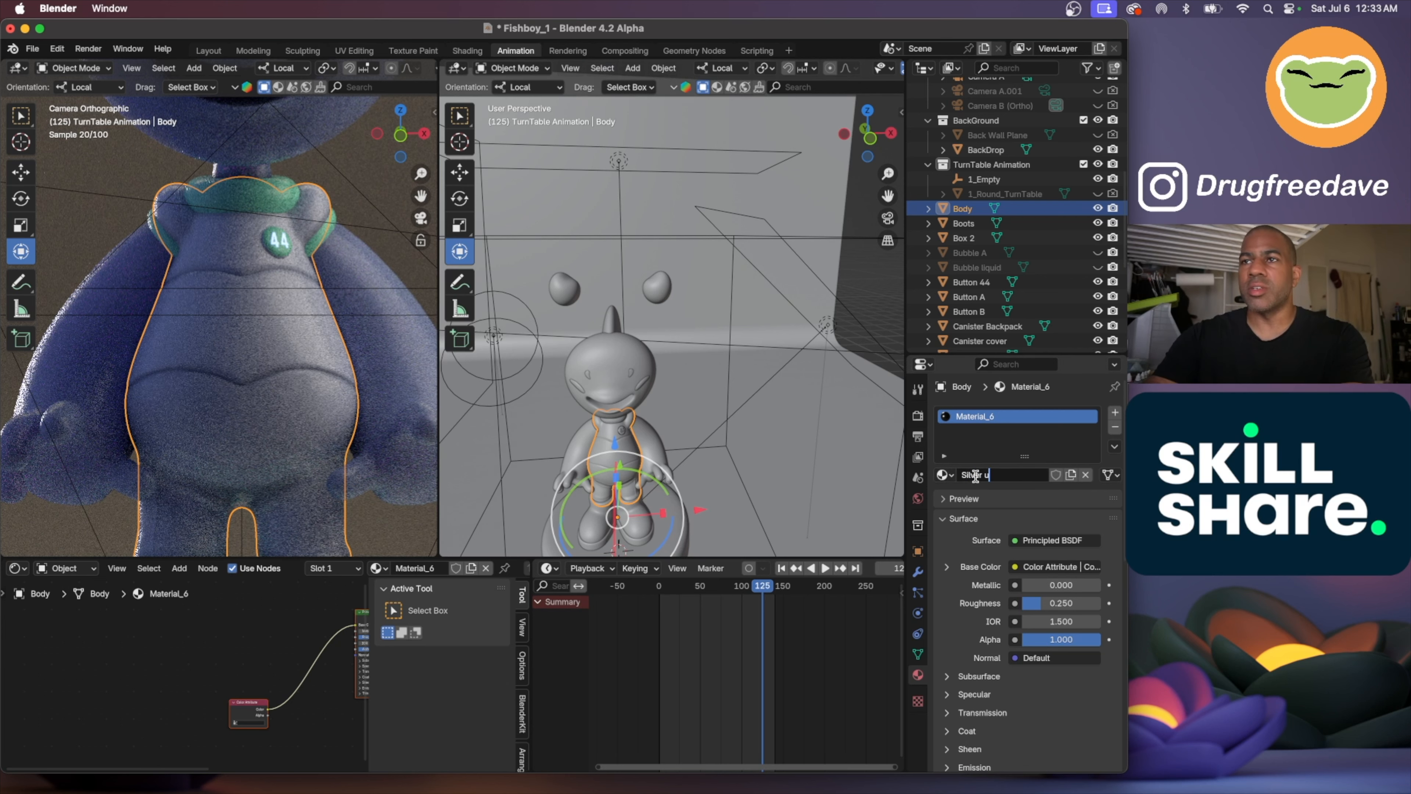
type("it")
key("Return")
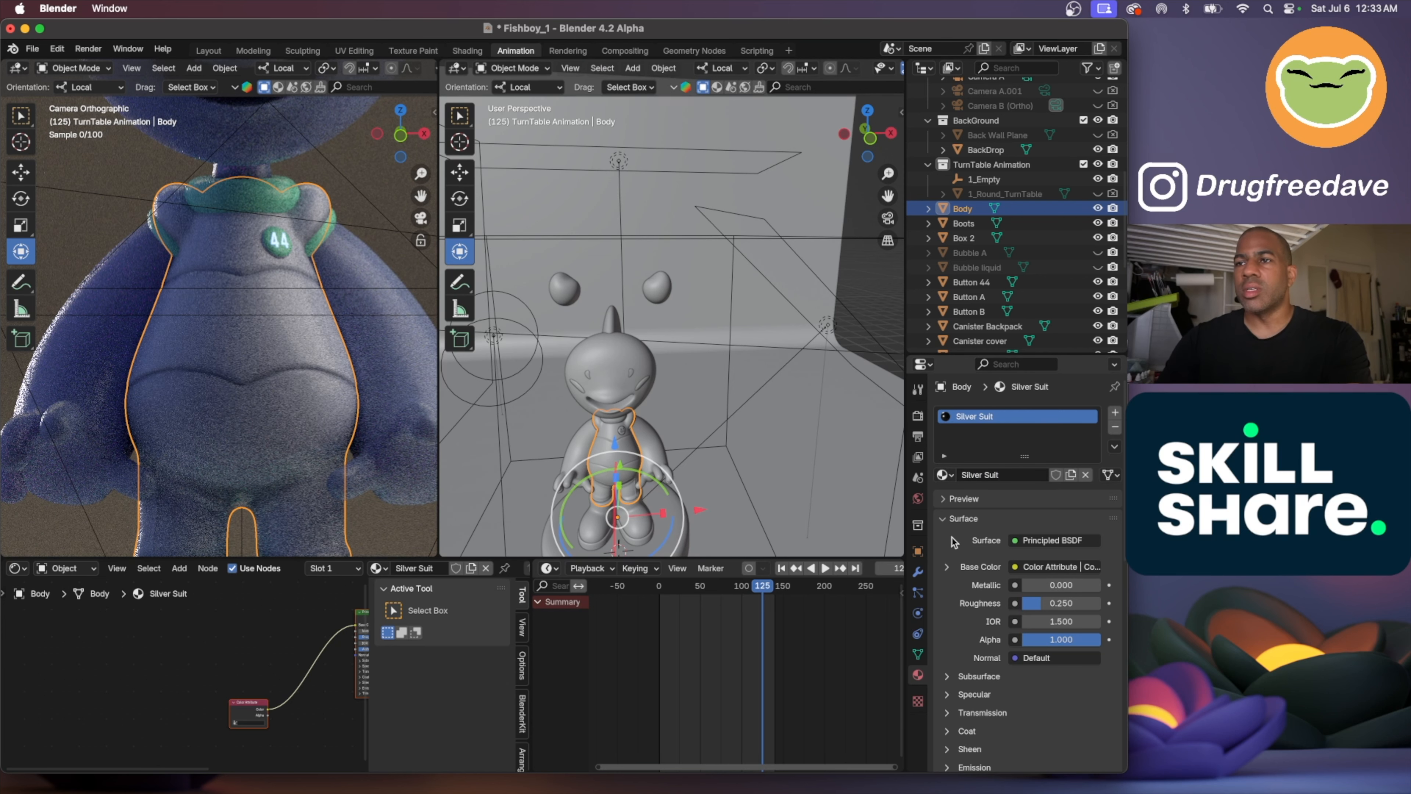
Try a metallic value of 0.271 on the body's suit material and an IOR of 4.6 before restoring 1.5
left_click_drag(1024, 585, 1044, 585)
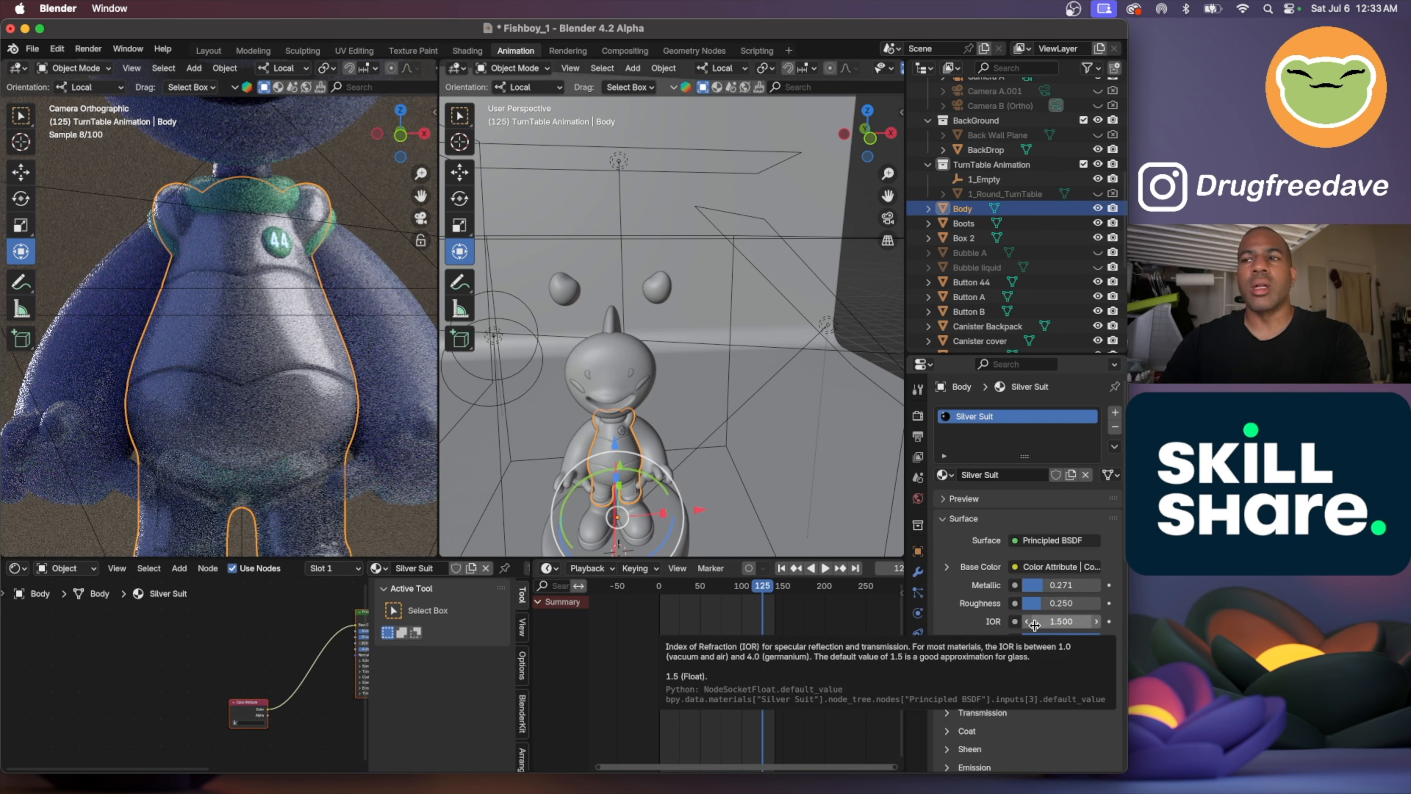
mouse_move(1046, 623)
left_mouse_down()
mouse_move(1028, 623)
mouse_move(1072, 622)
left_mouse_up()
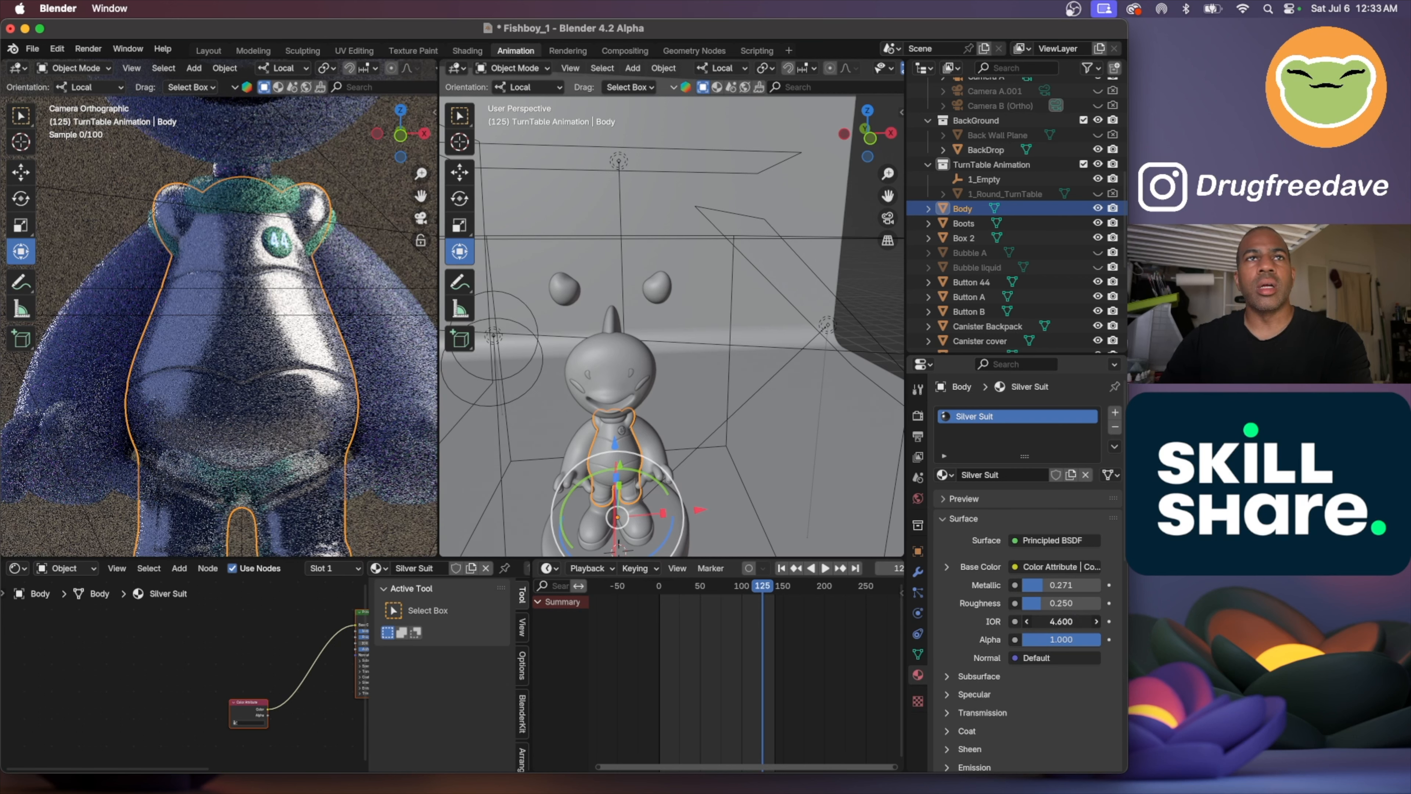
left_click_drag(1072, 622, 1042, 621)
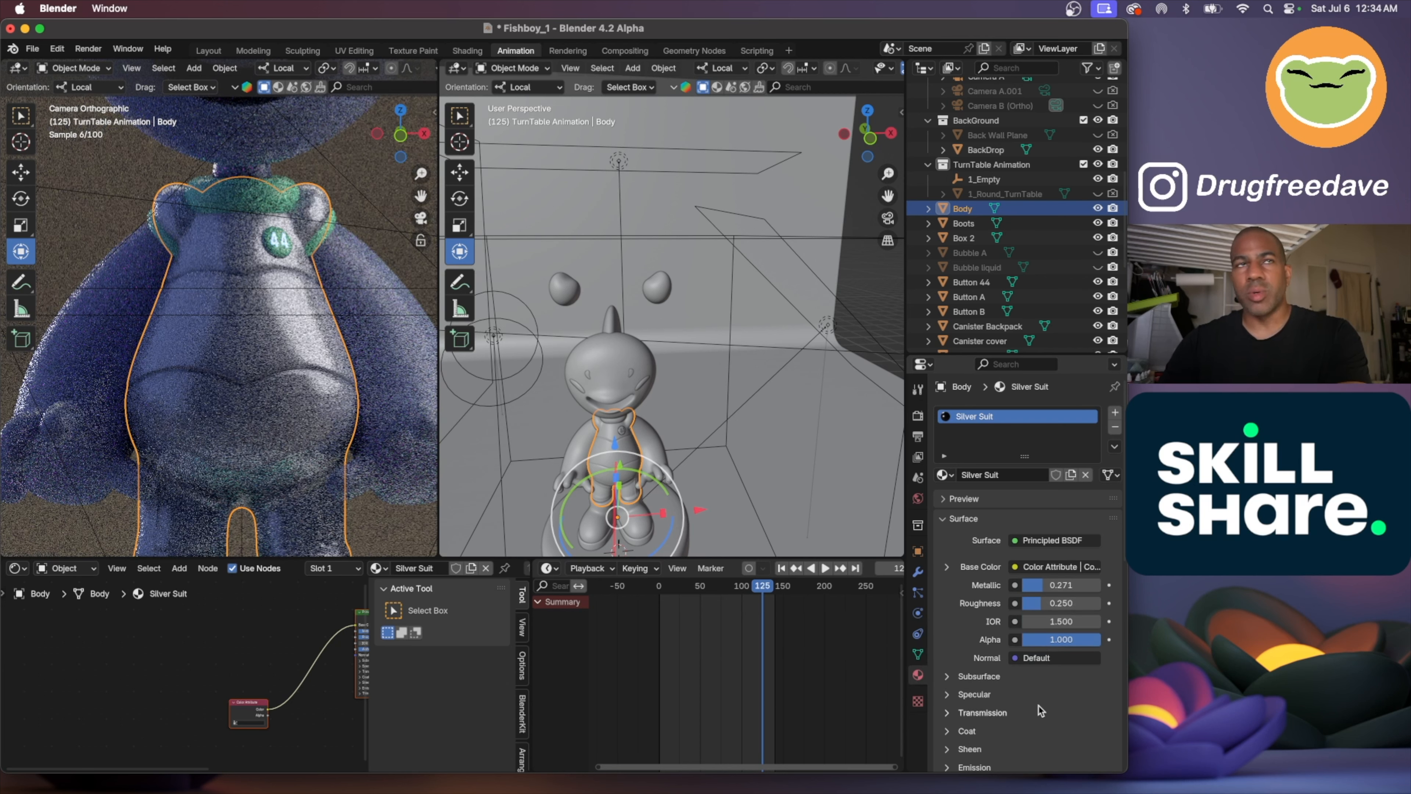
key("super+z")
key("super+z")
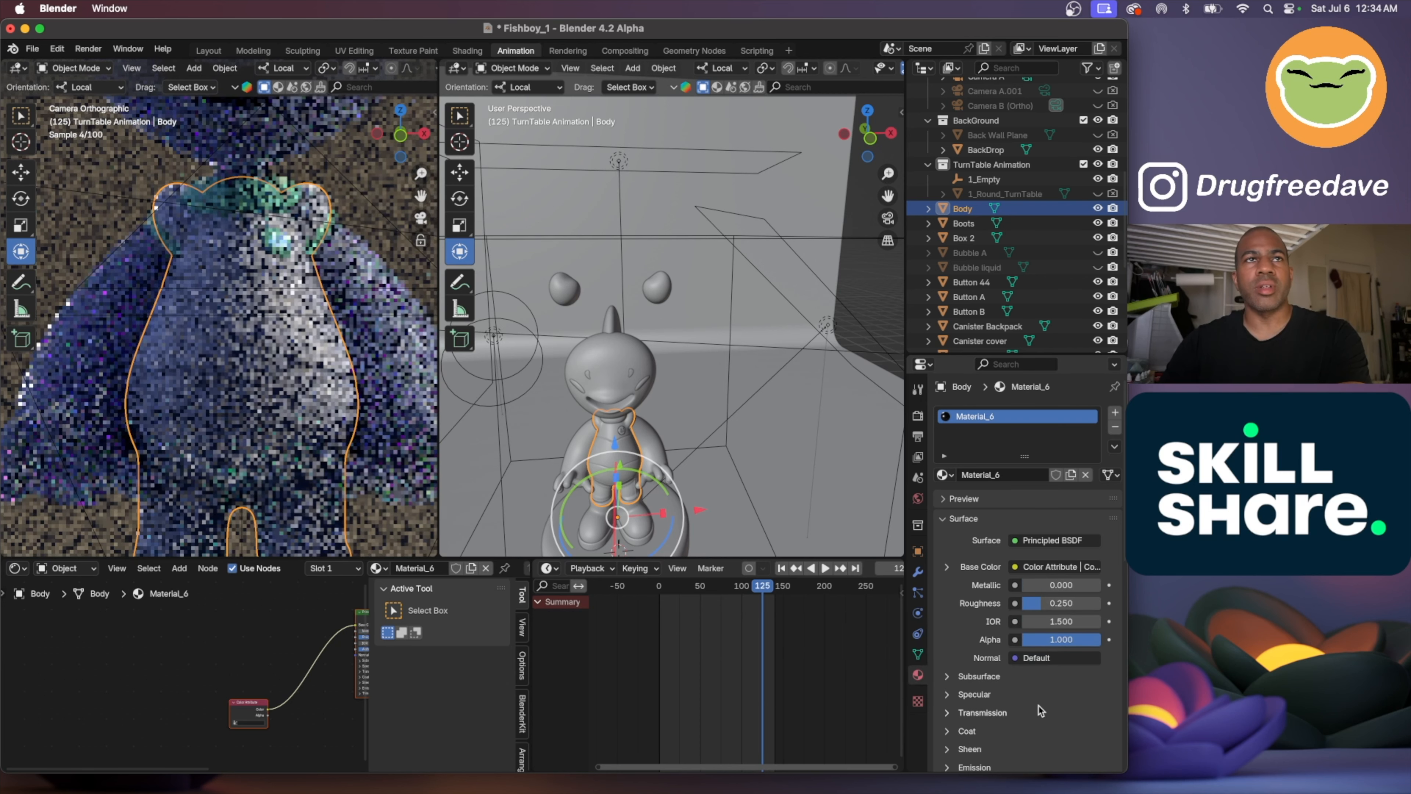
key("super+shift+z")
key("super+shift+z")
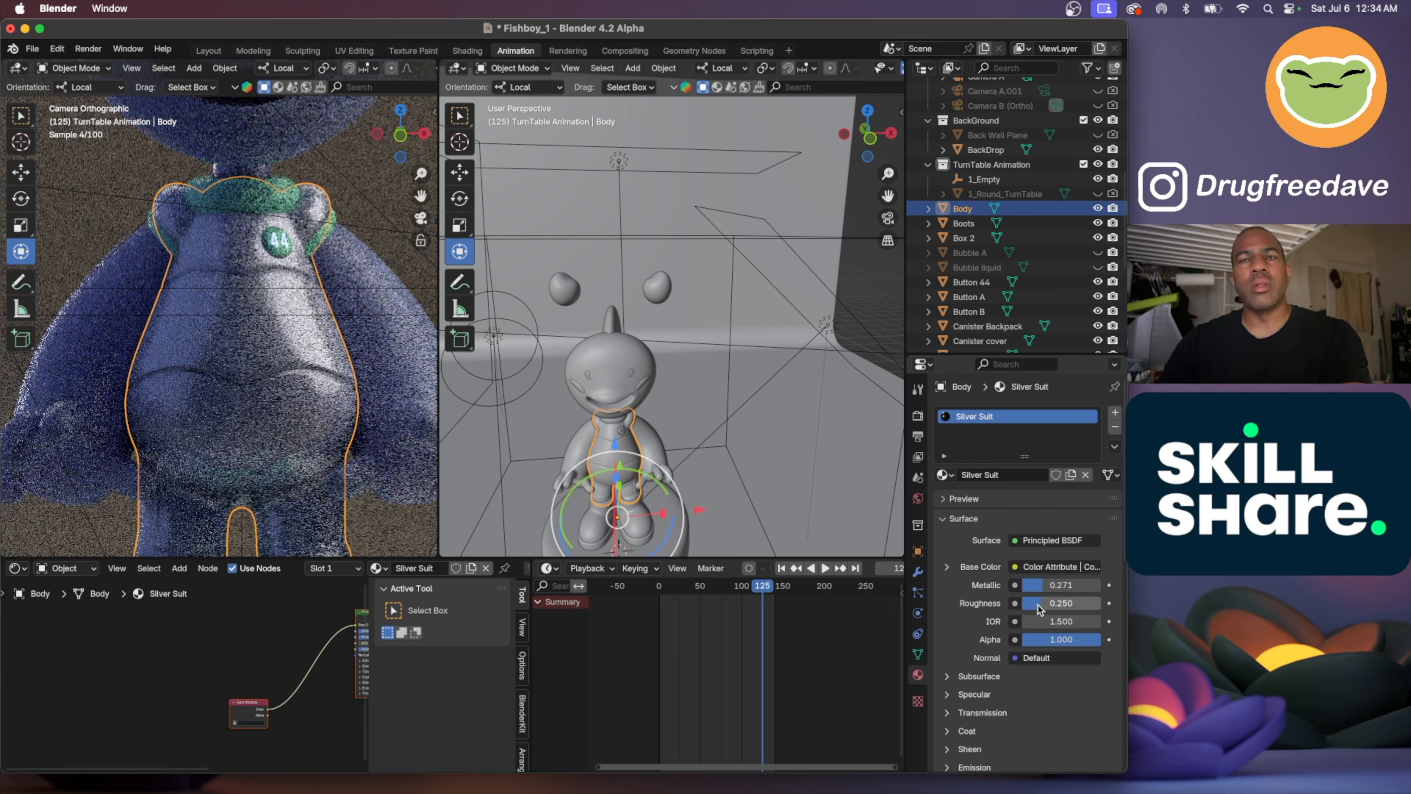
Try a lower roughness on the suit material, return it to 0.25 and set the metallic value to 0.518
left_click_drag(1041, 603, 1029, 604)
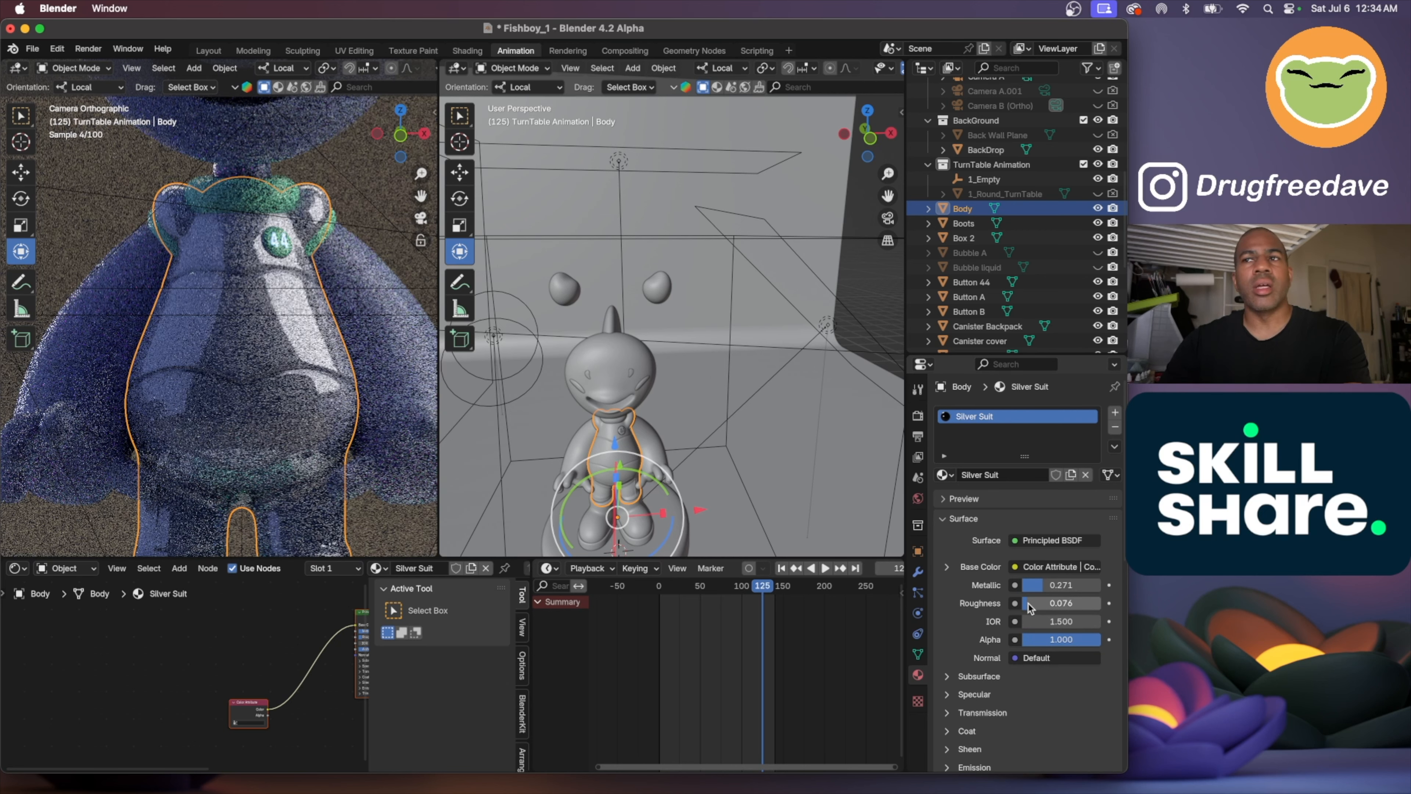
left_click_drag(1028, 605, 1078, 589)
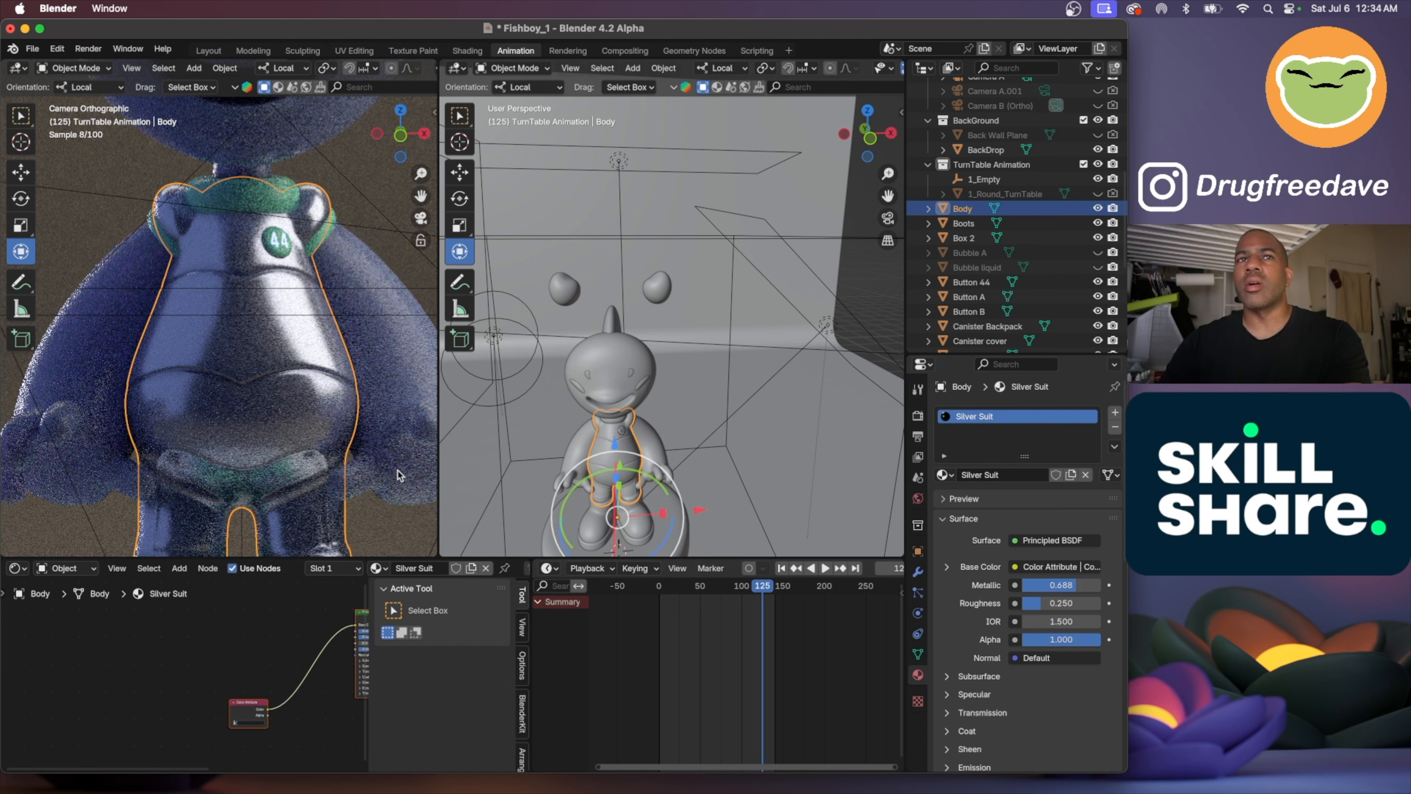
scroll(332, 449, "down", 3)
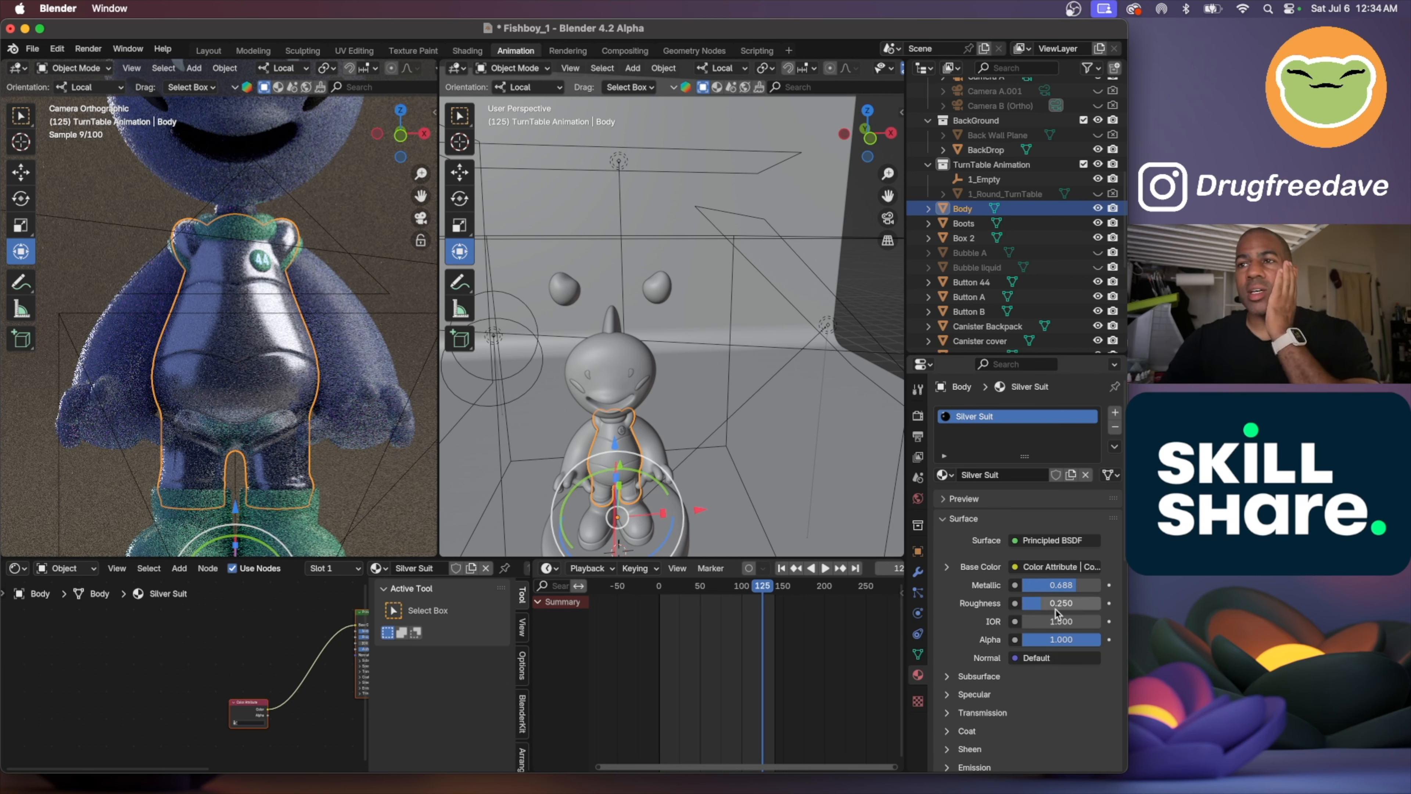
left_click_drag(1072, 585, 1062, 586)
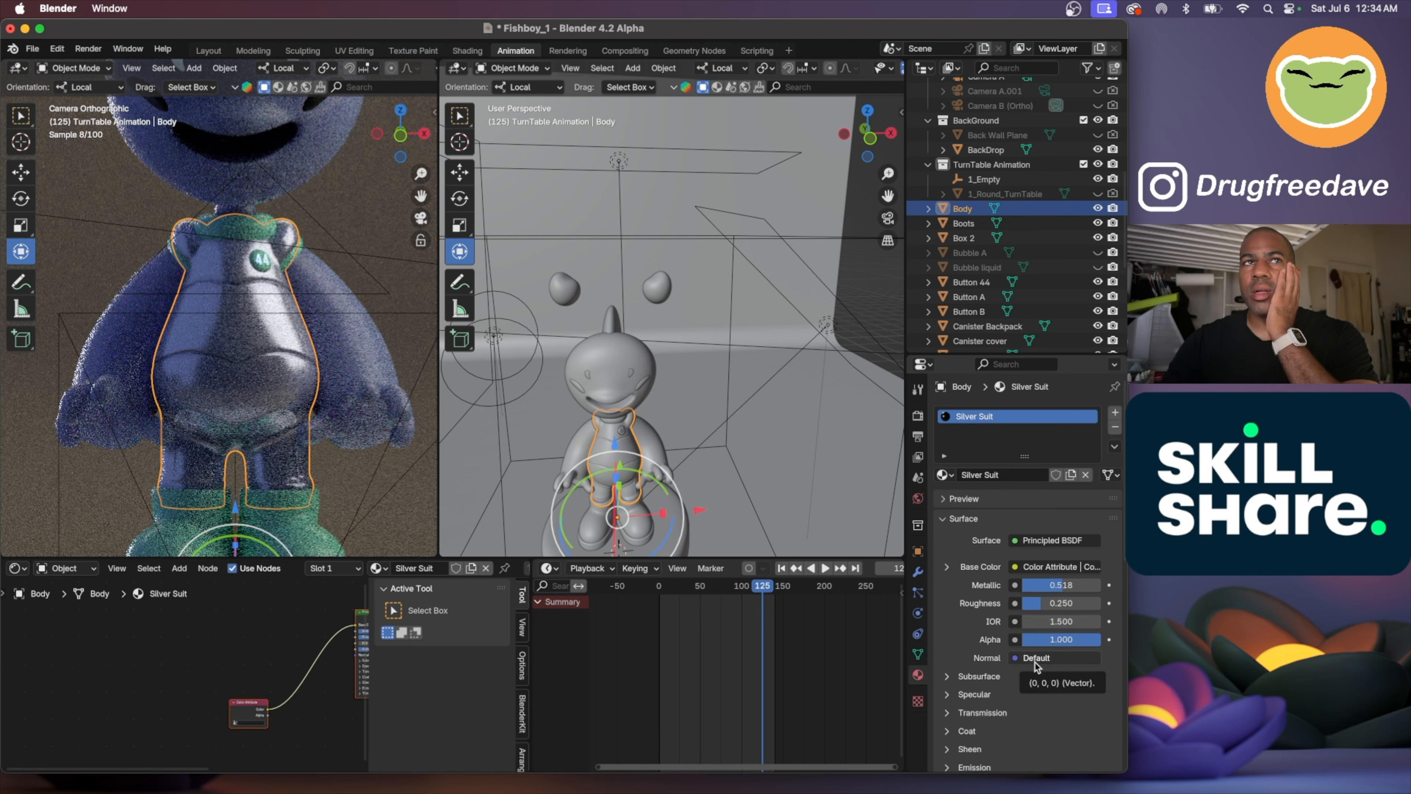
Join the neck cuff, shoulder cuffs and Button B into the Boots object
left_click(265, 222)
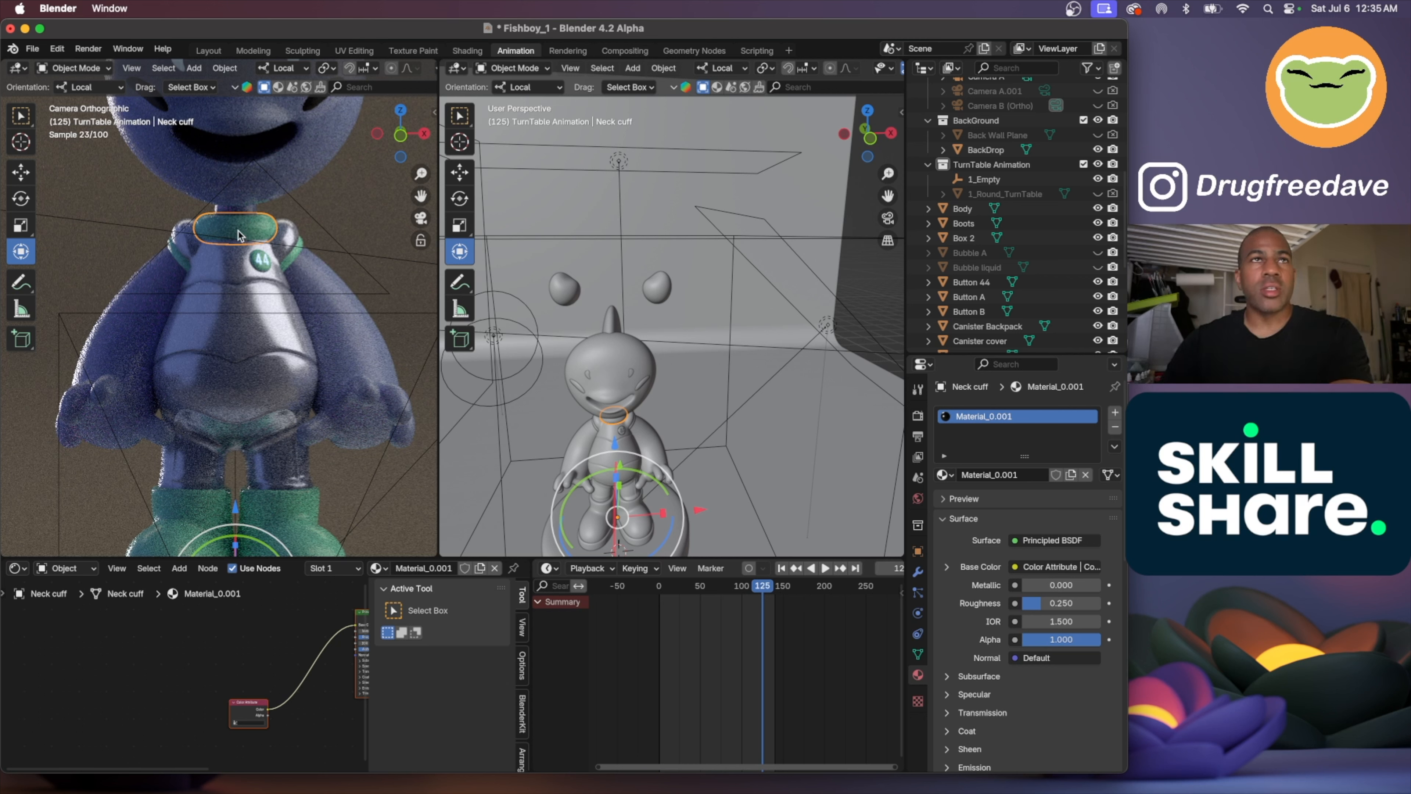
left_click(185, 265, "shift")
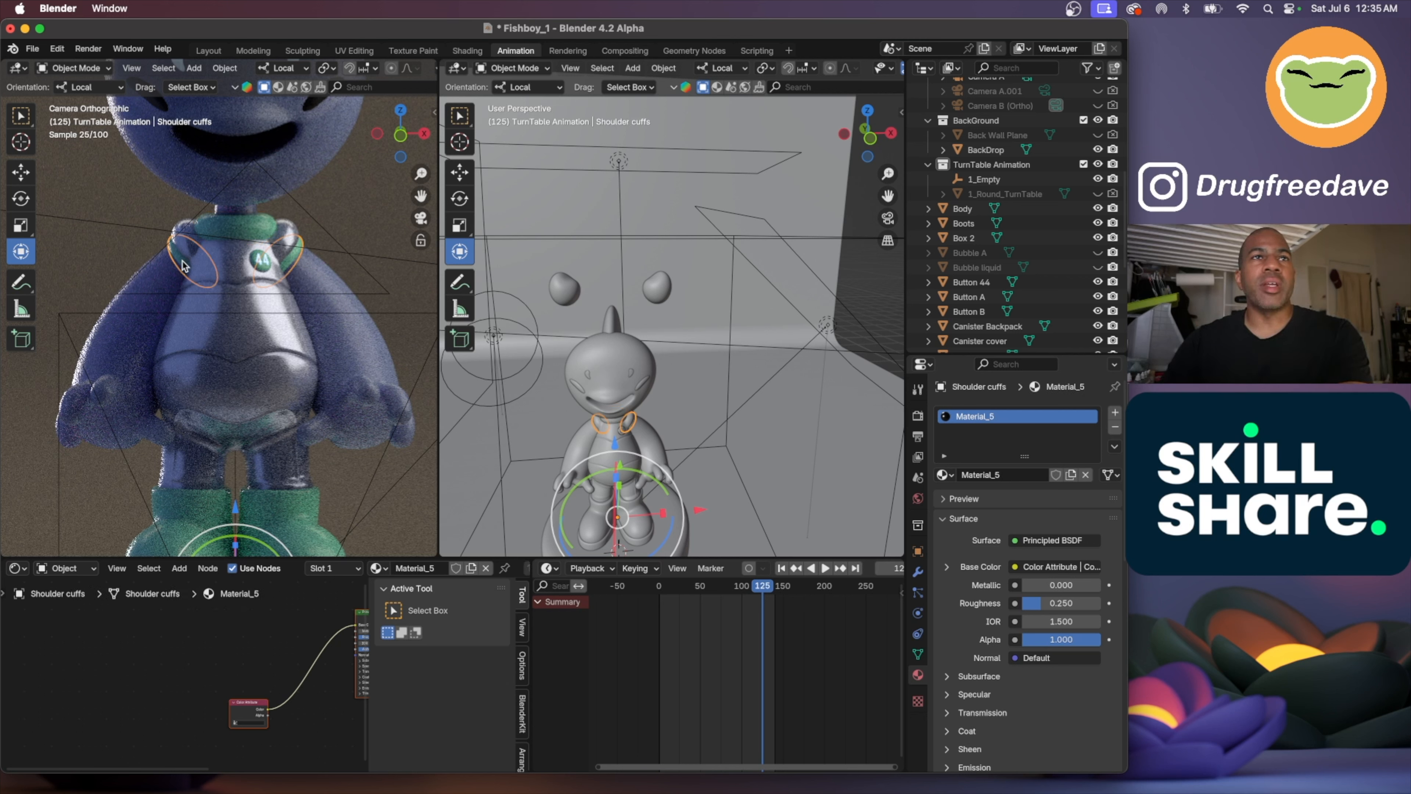
left_click(235, 226, "shift")
left_click(257, 259, "shift")
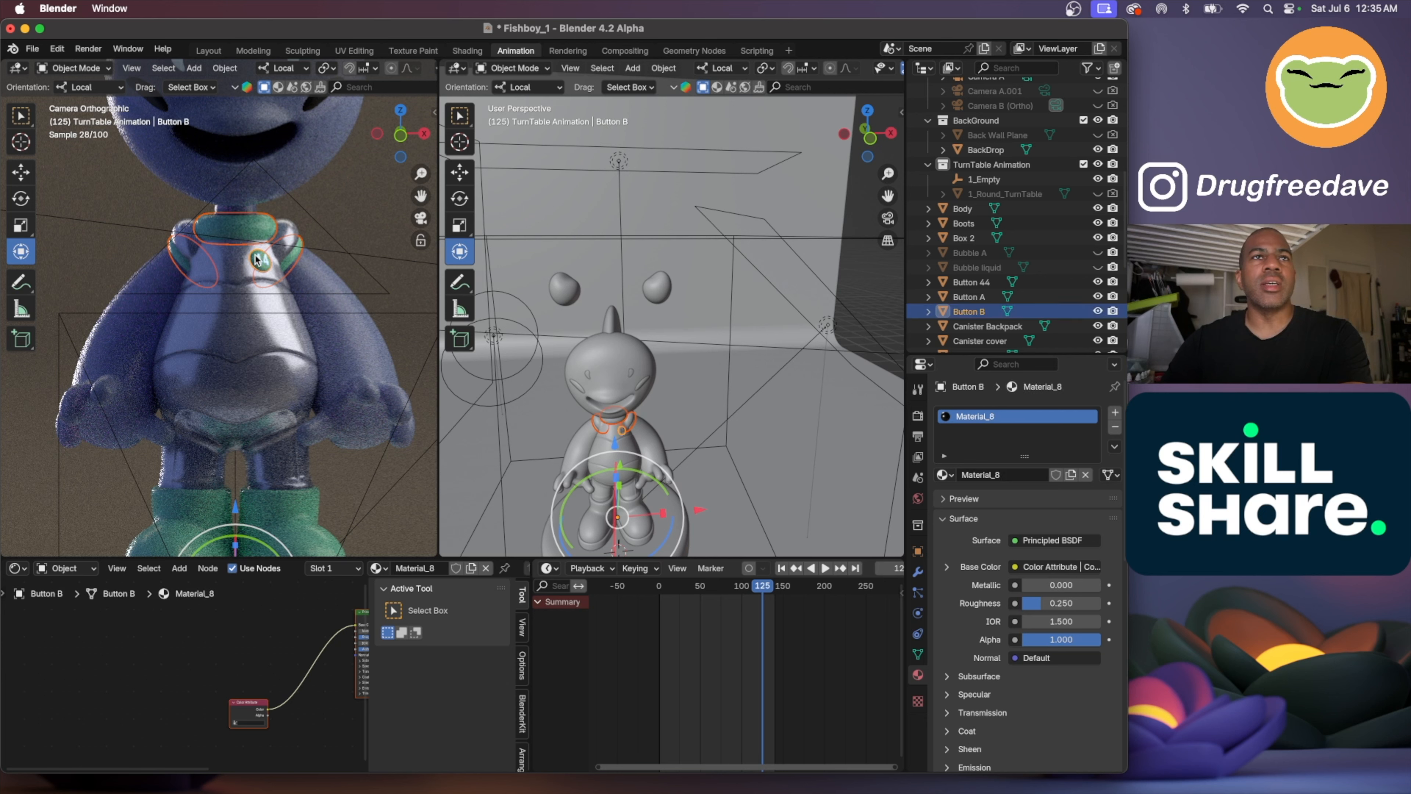
left_click(274, 500, "shift")
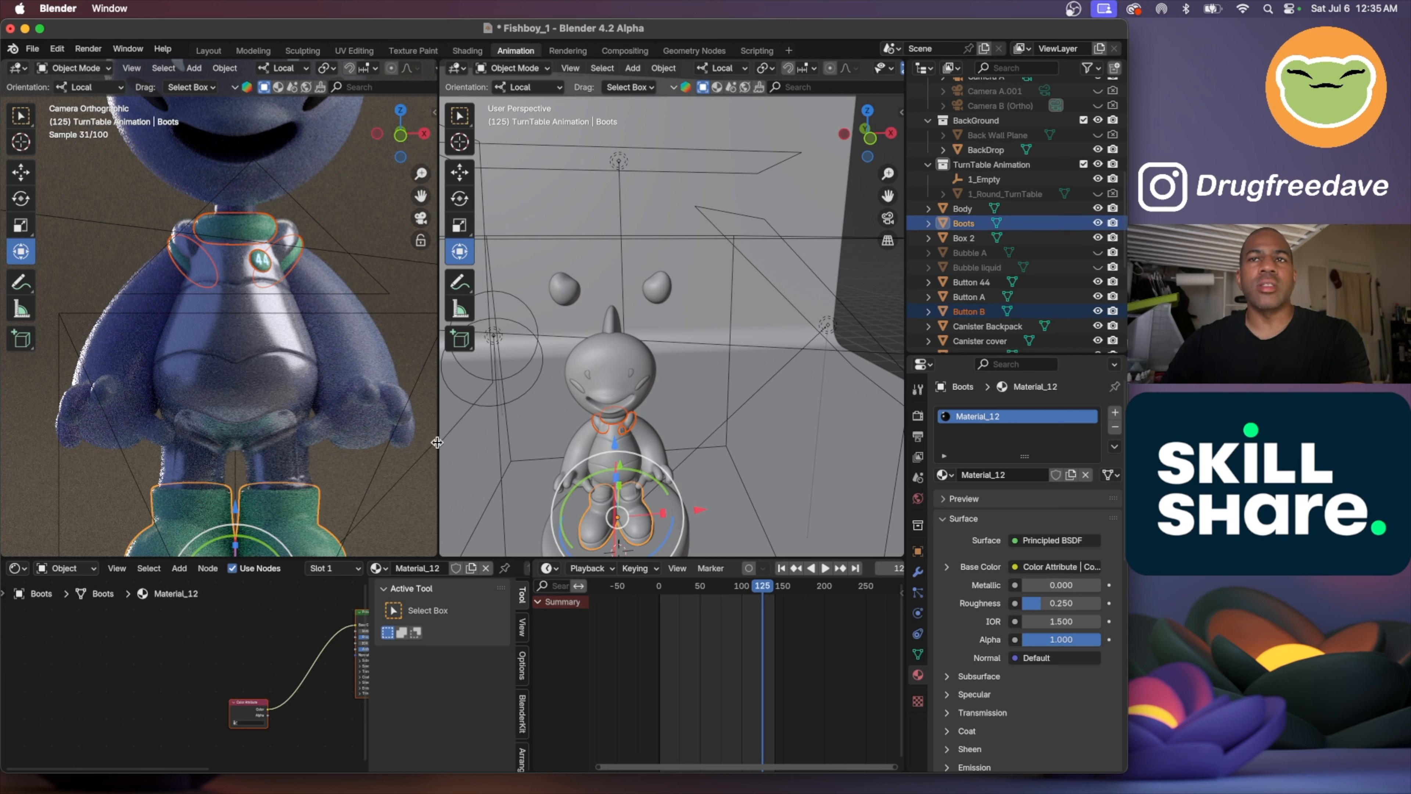
key("ctrl+j")
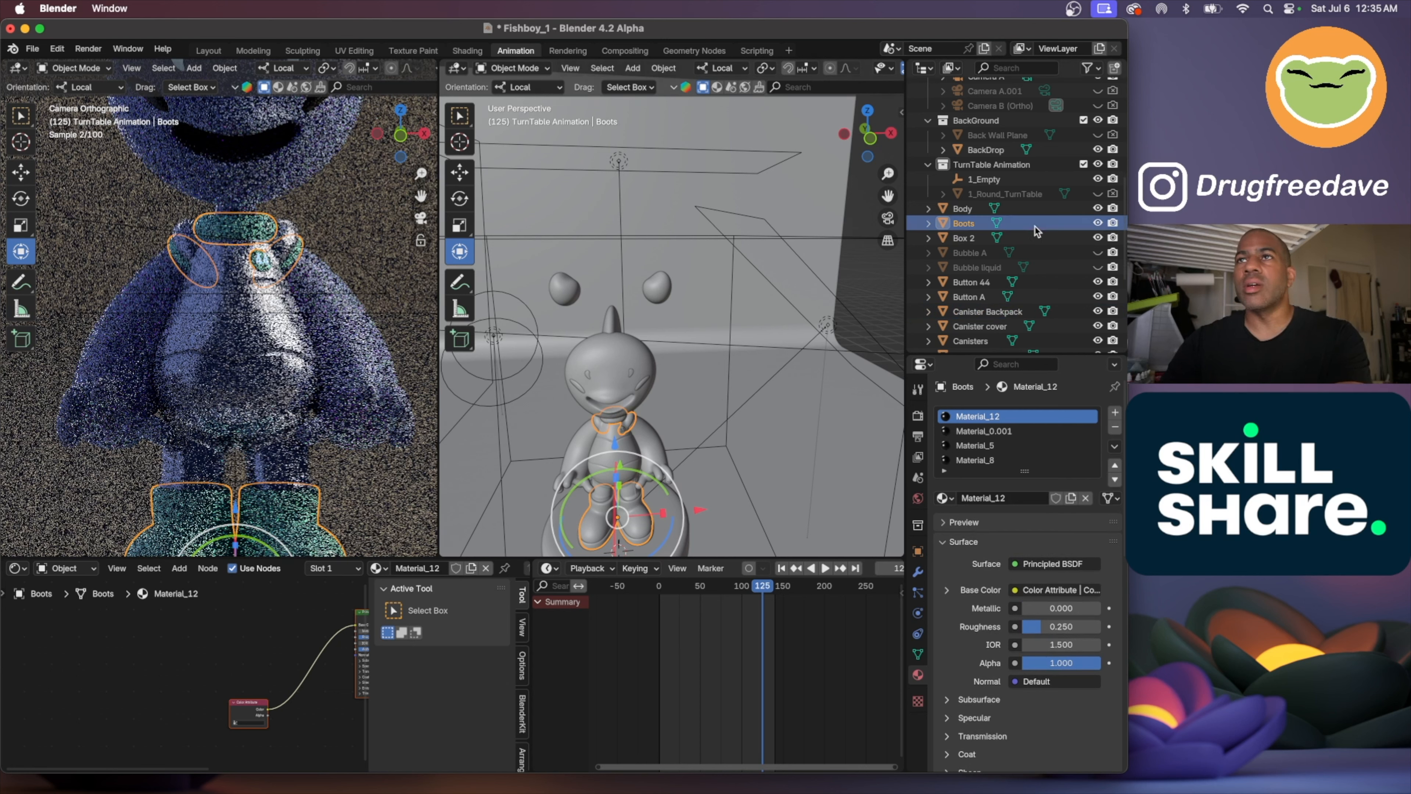
Rename the joined Boots object as Boots_Details
double_click(963, 223)
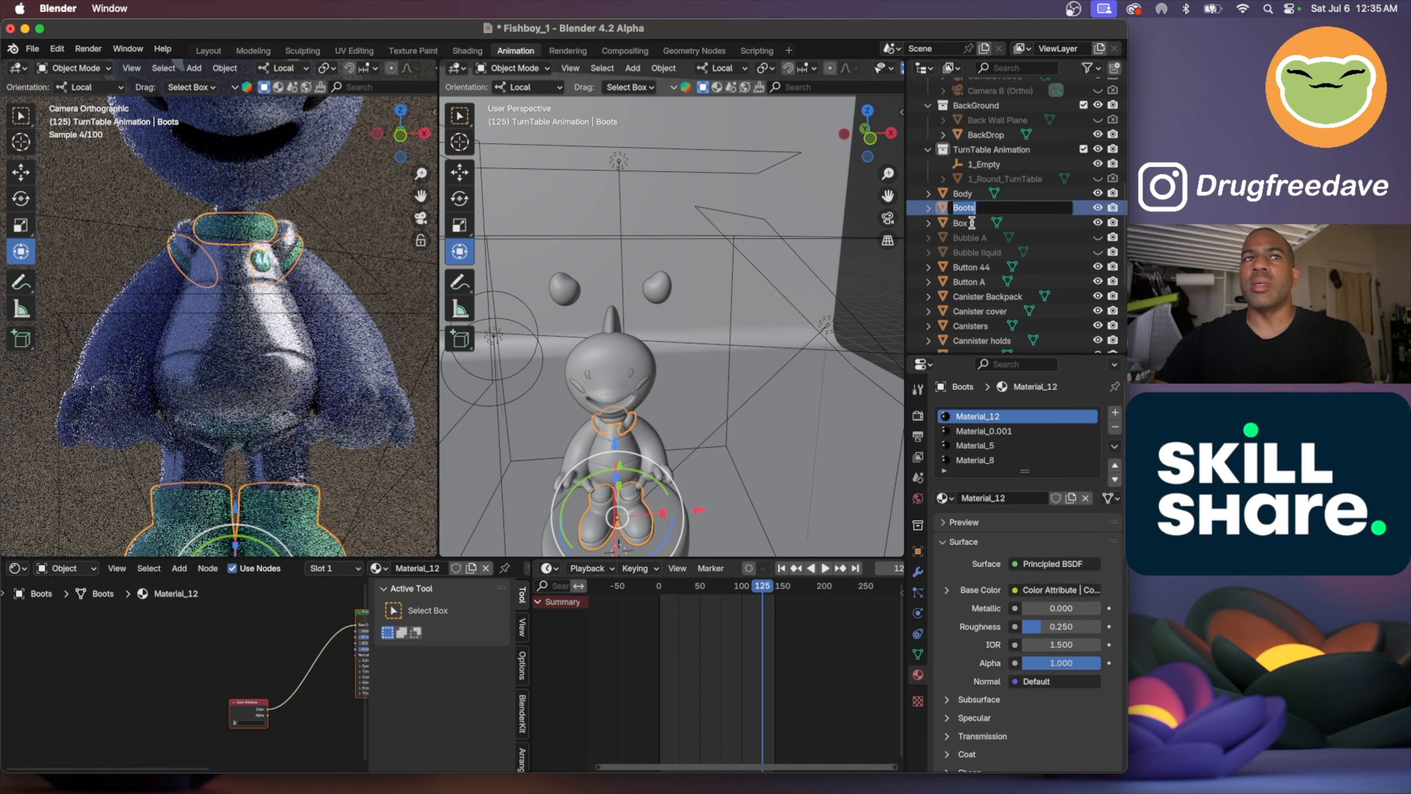
type("Boot")
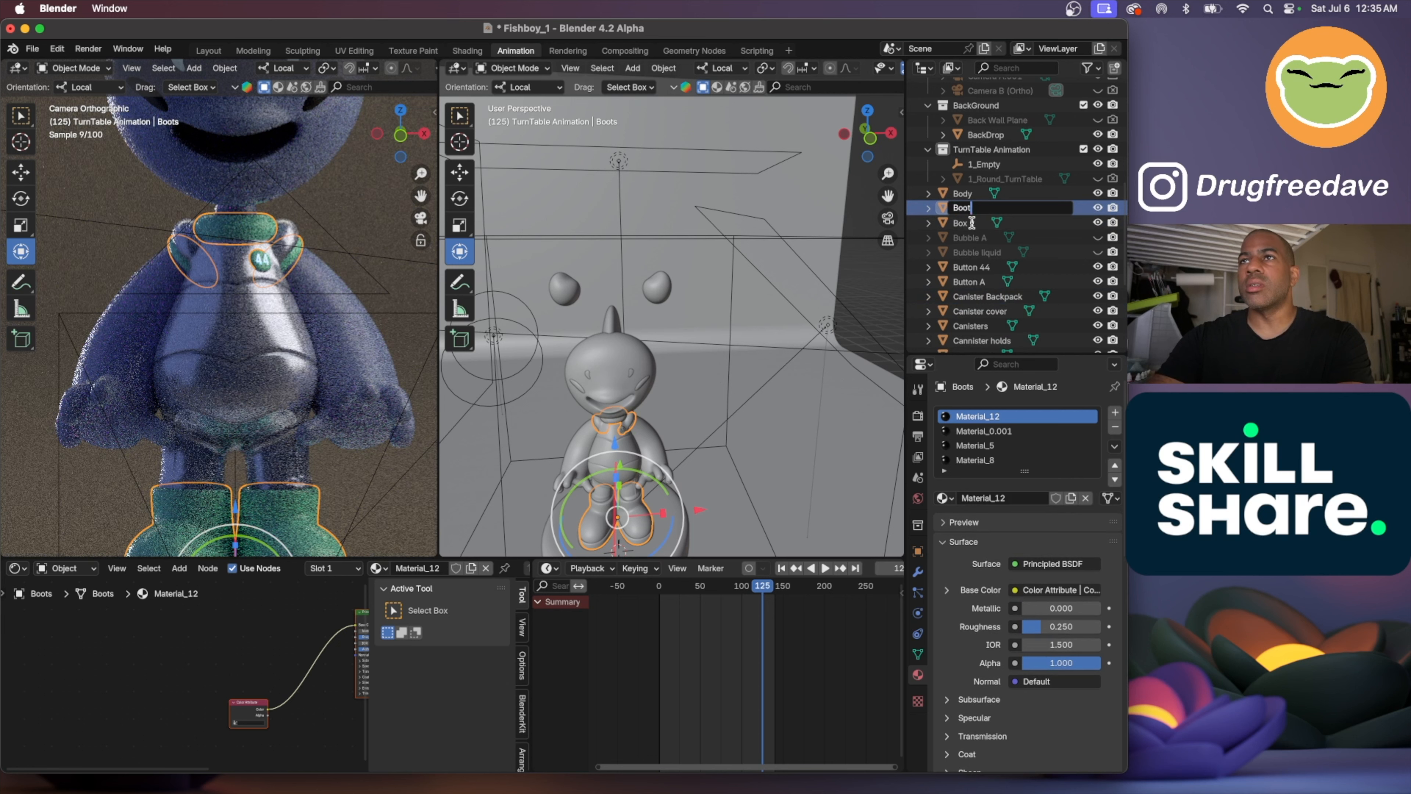
type("s_Details")
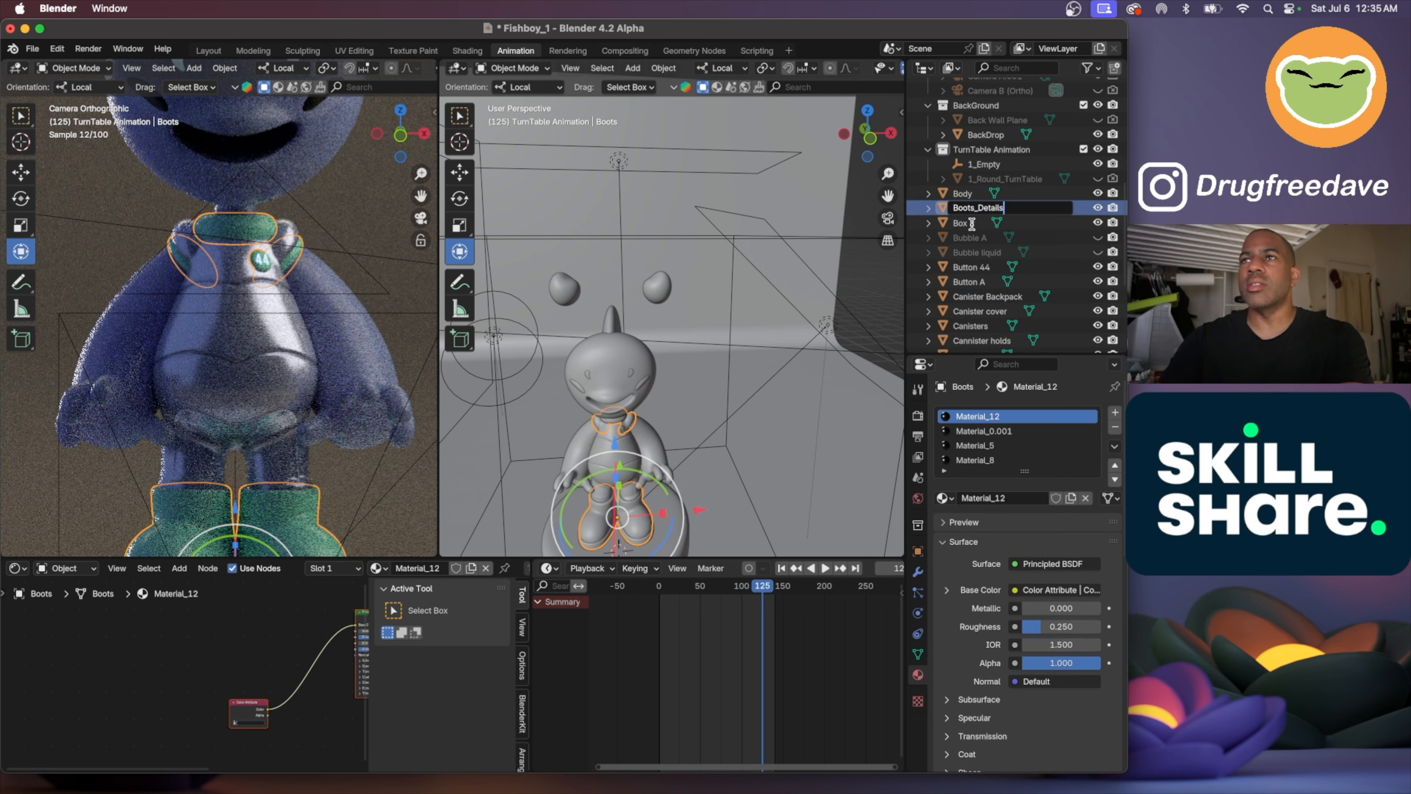
key("Return")
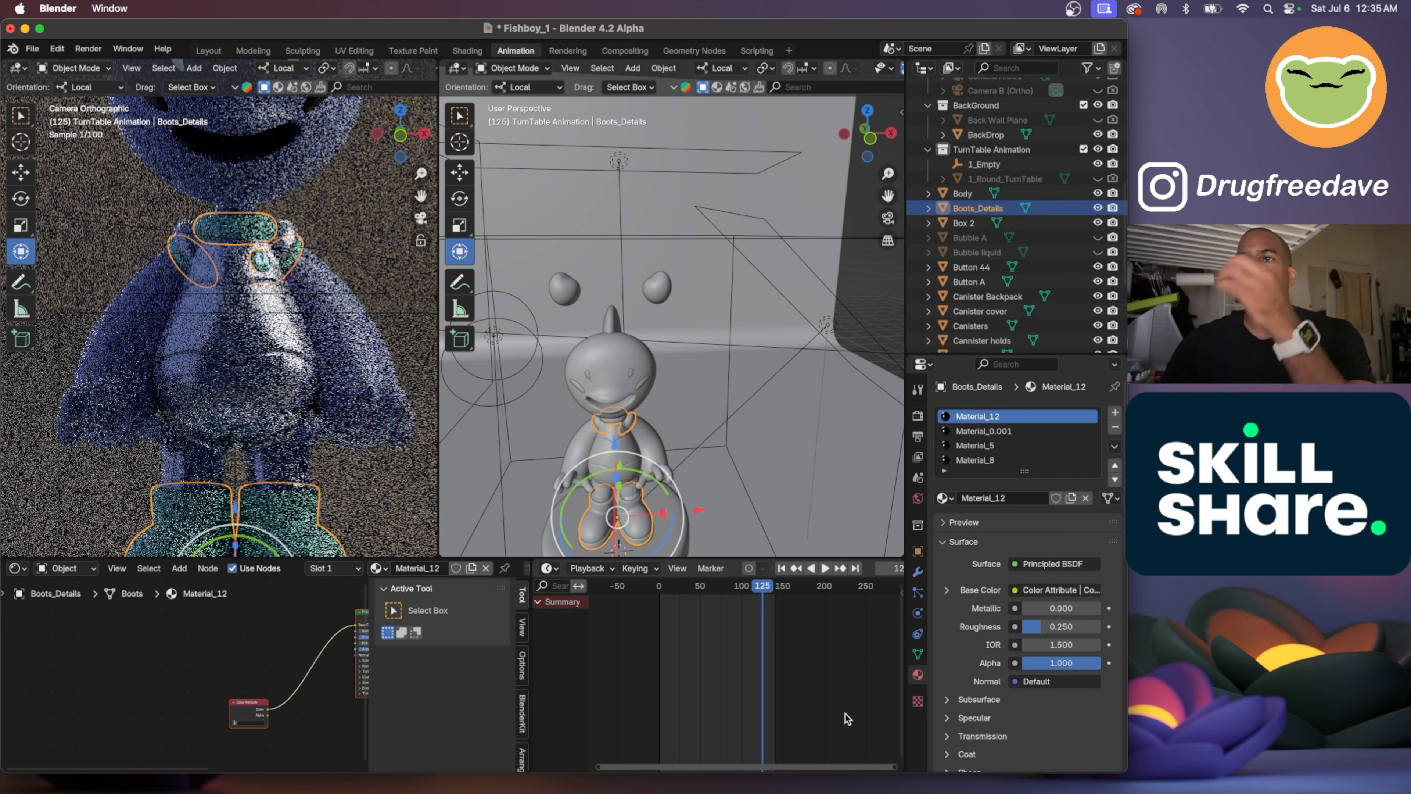
Remove the material slots Material_0.001, Material_5 and Material_8 from Boots_Details, keeping only Material_12
left_click(1073, 431)
left_click(1115, 427)
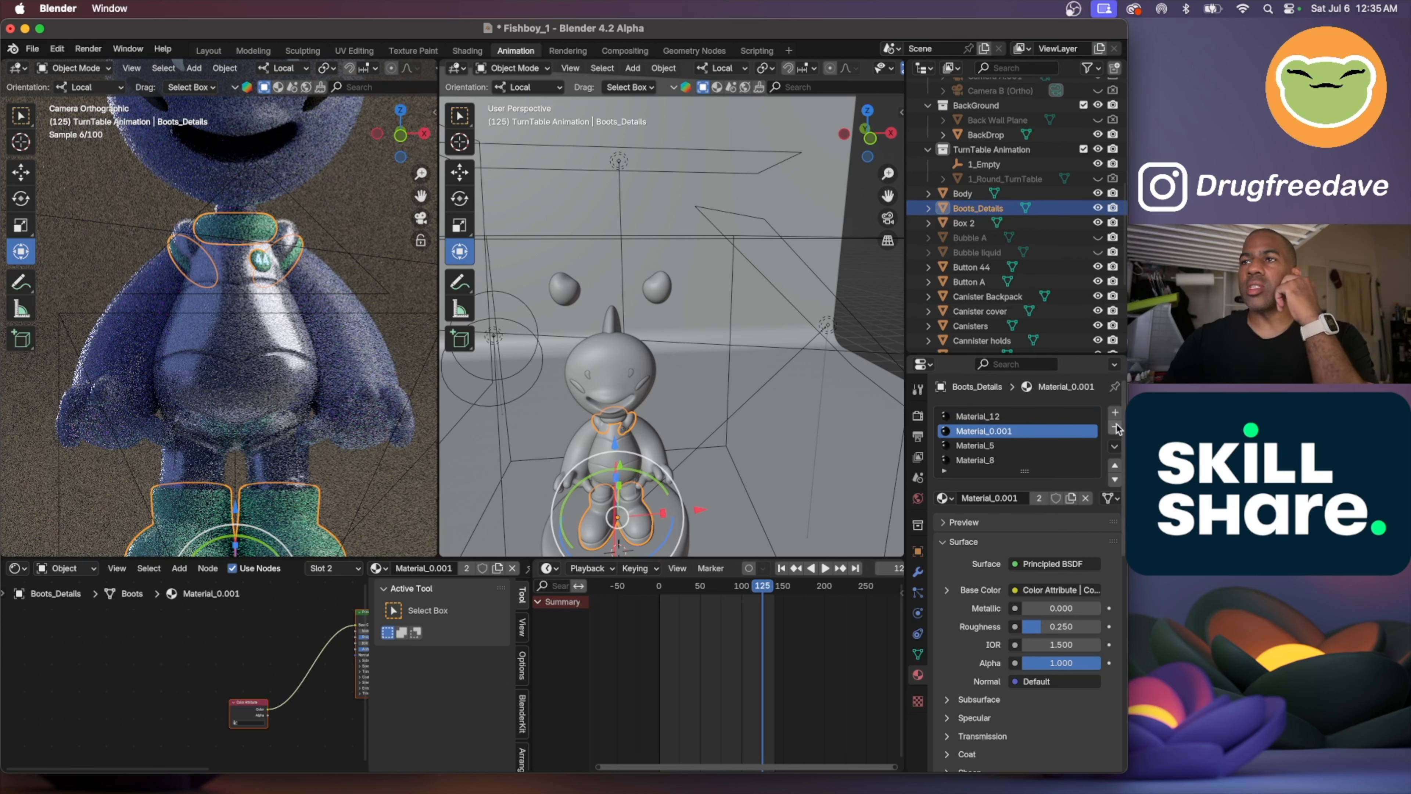
left_click(1115, 430)
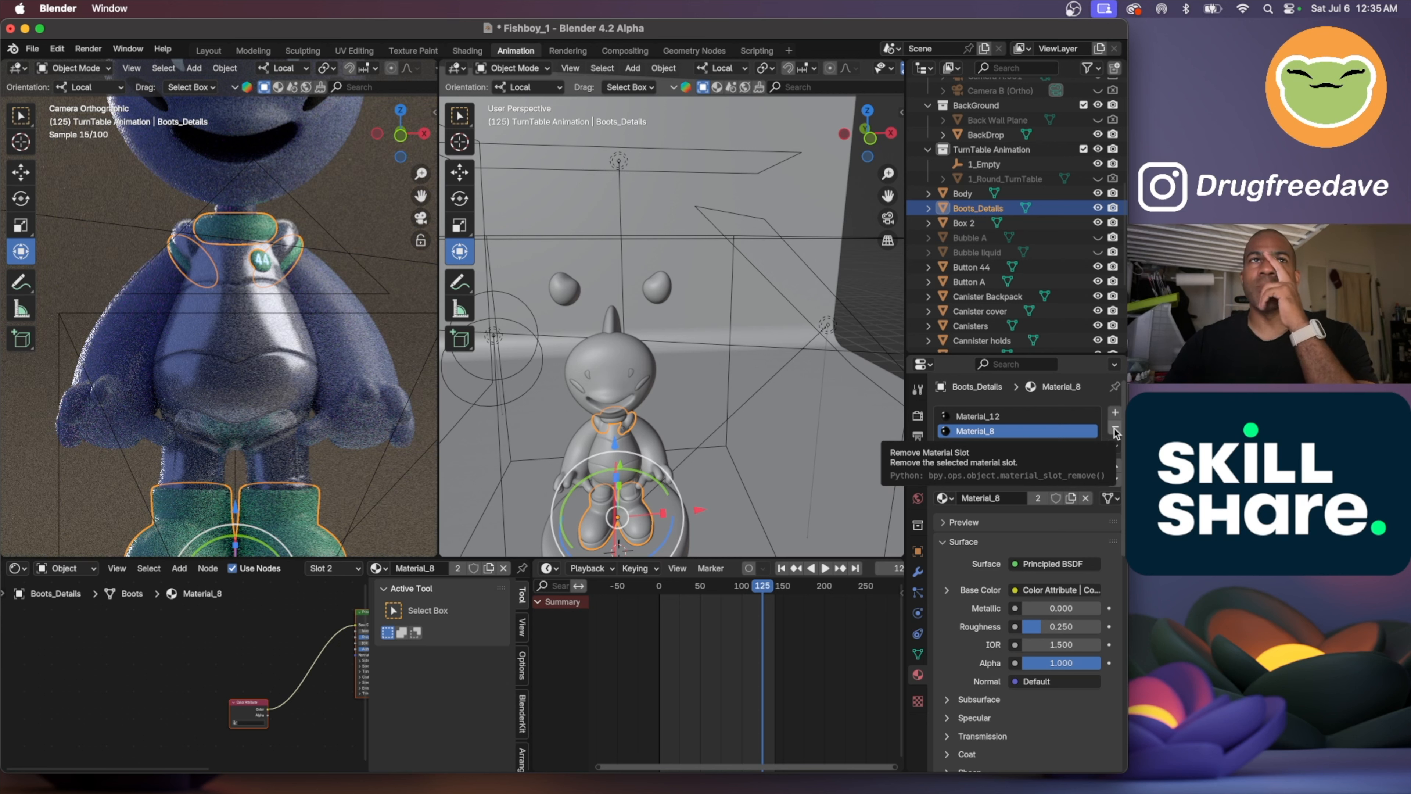
left_click(1114, 428)
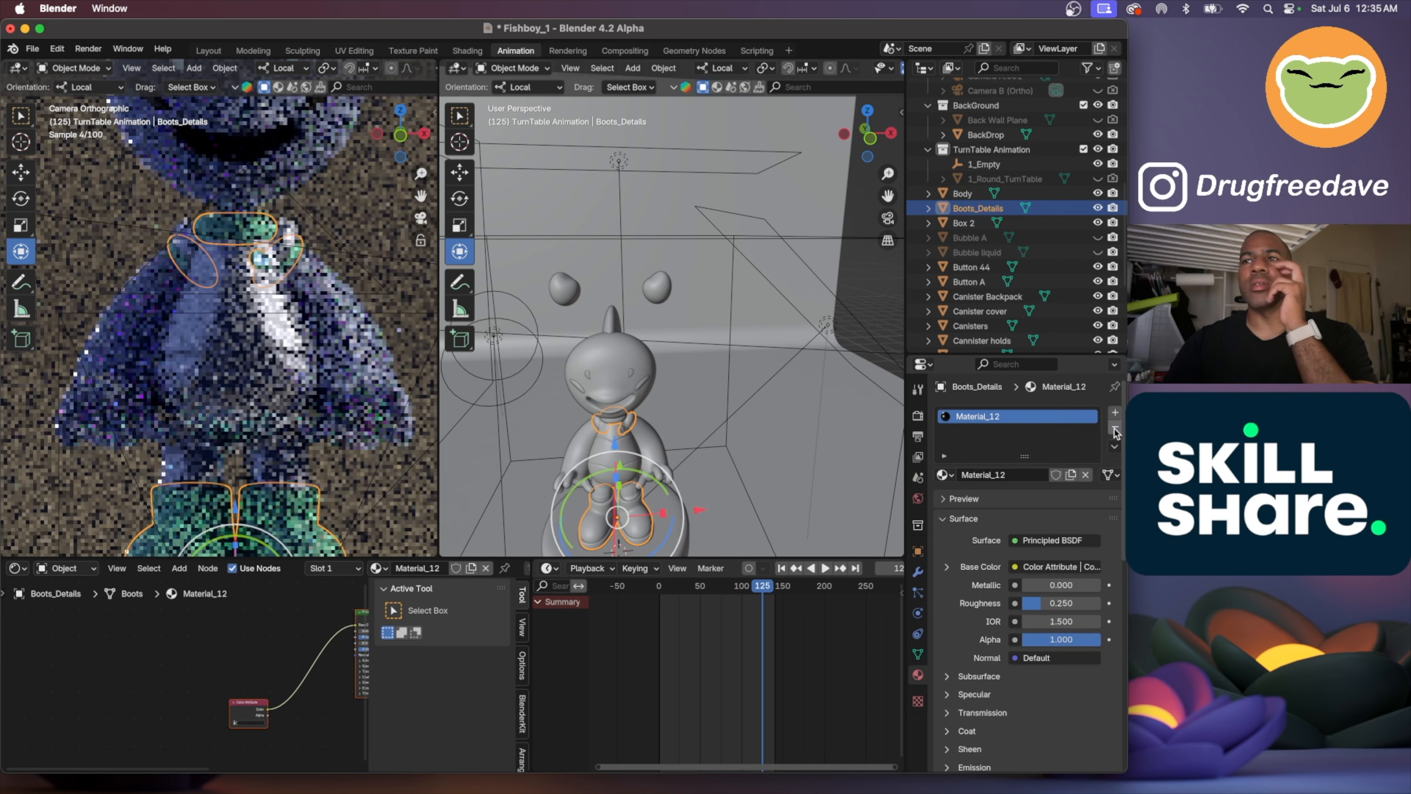
Rename Material_12 as Boots_Details and set its metallic value to 0.156
double_click(983, 474)
type("Boots")
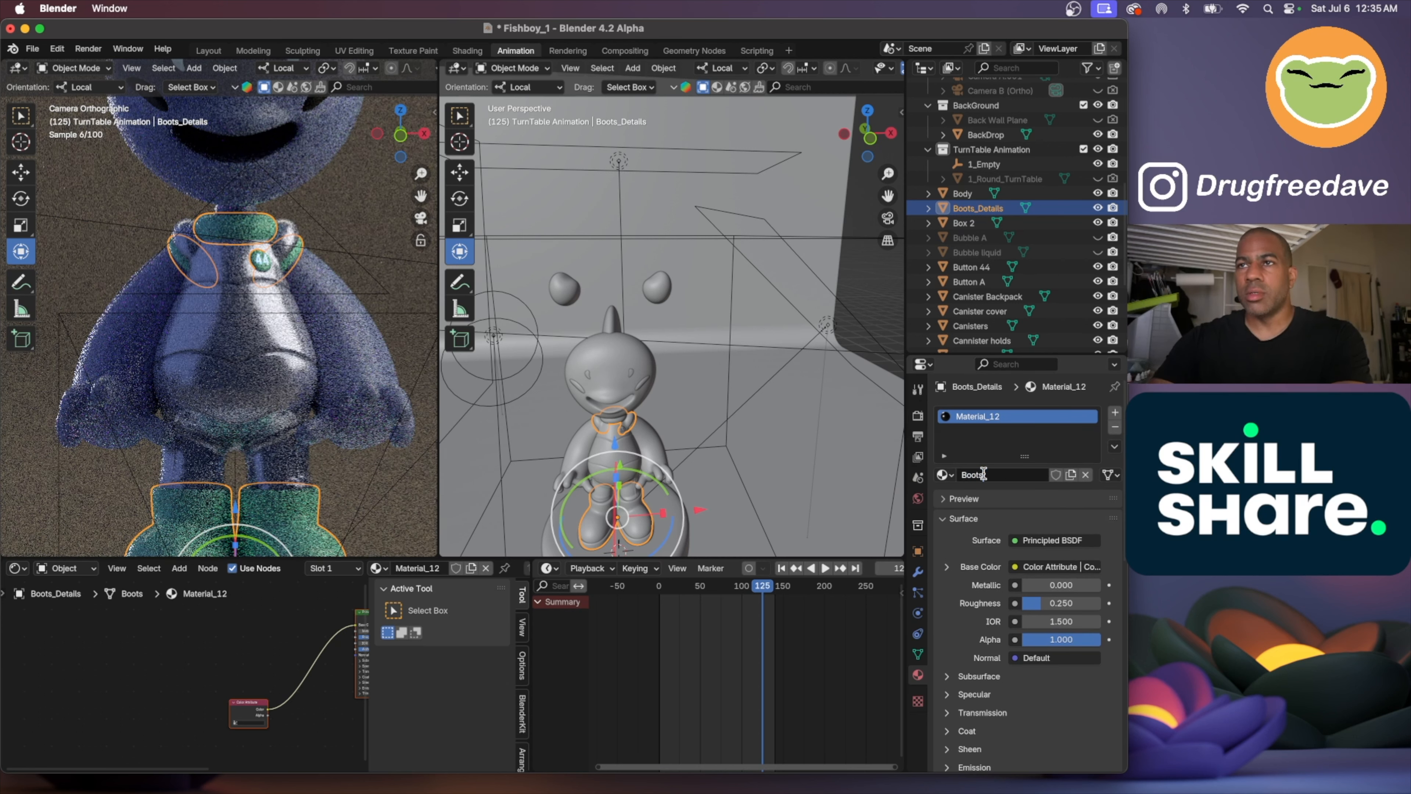
type("_Details")
key("Return")
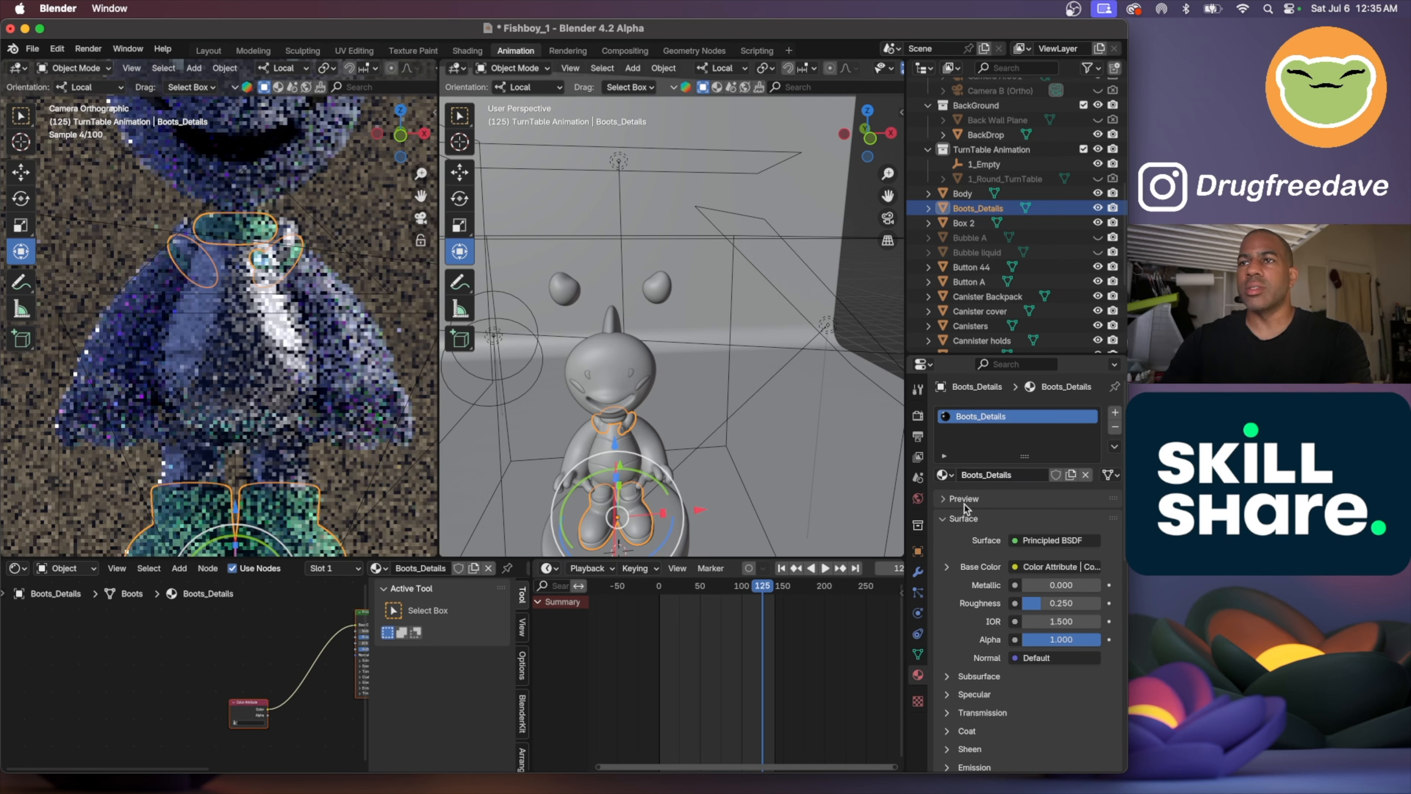
scroll(955, 678, "down", 3)
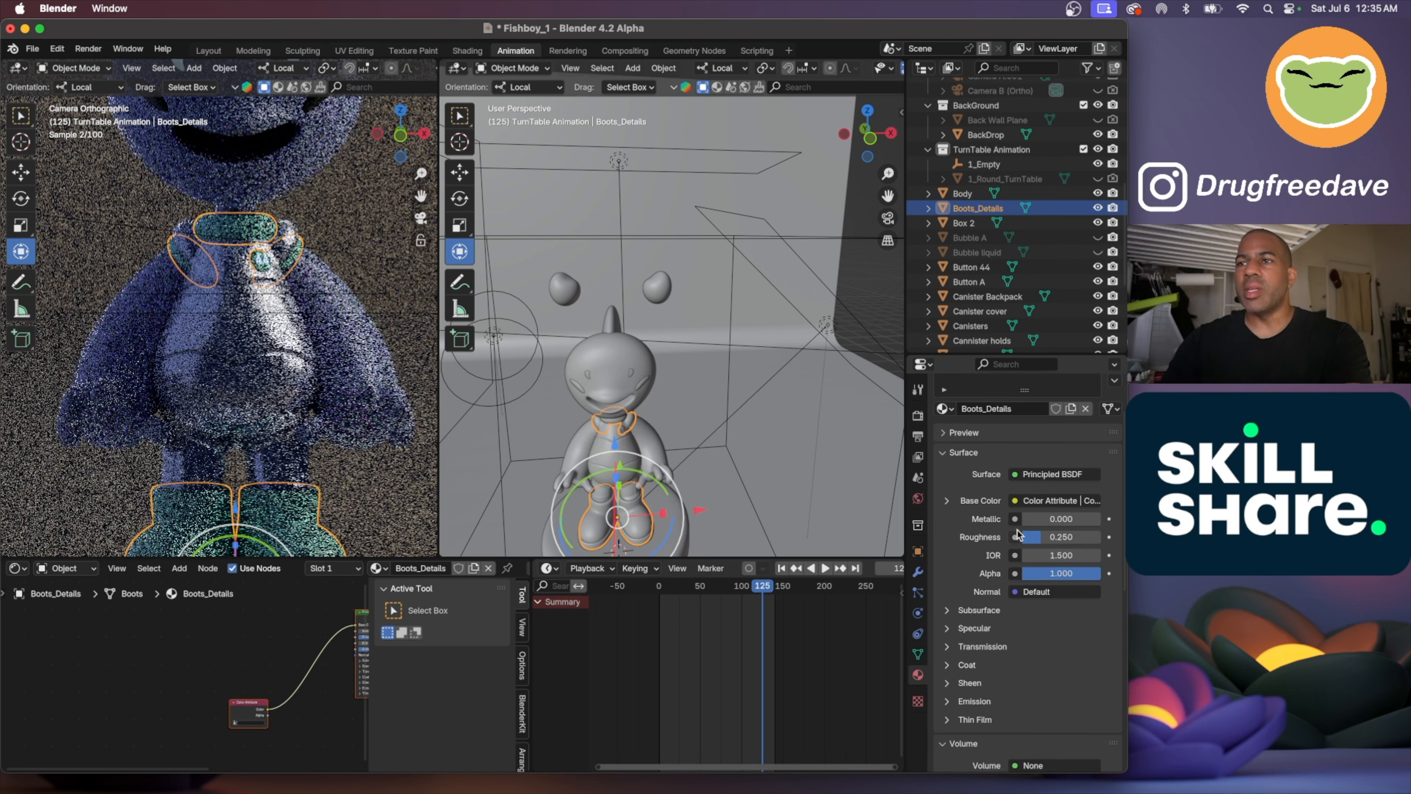
left_click_drag(1034, 519, 1039, 519)
Give the Boots_Details material a light green emission colour with a strength of 0.8
scroll(953, 667, "down", 3)
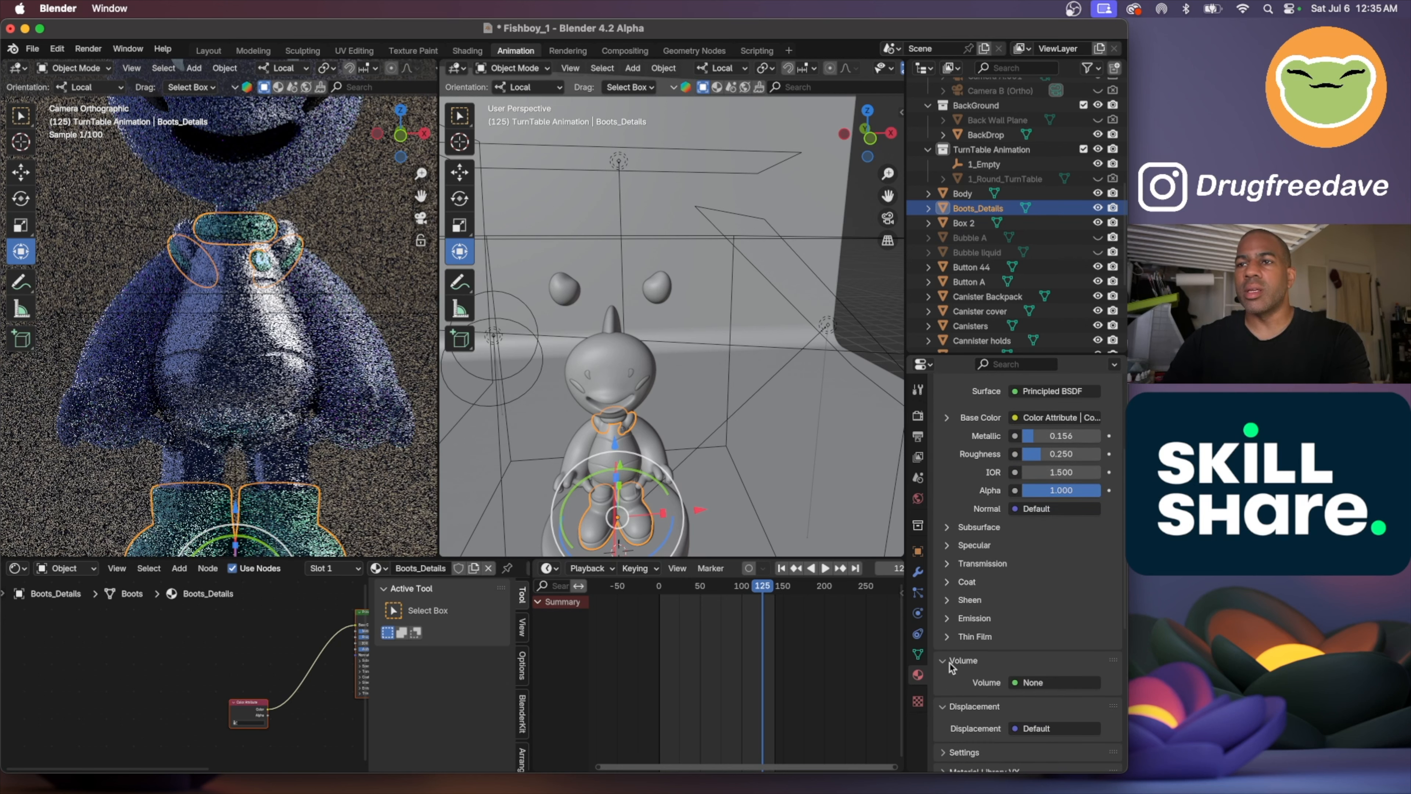
left_click(948, 619)
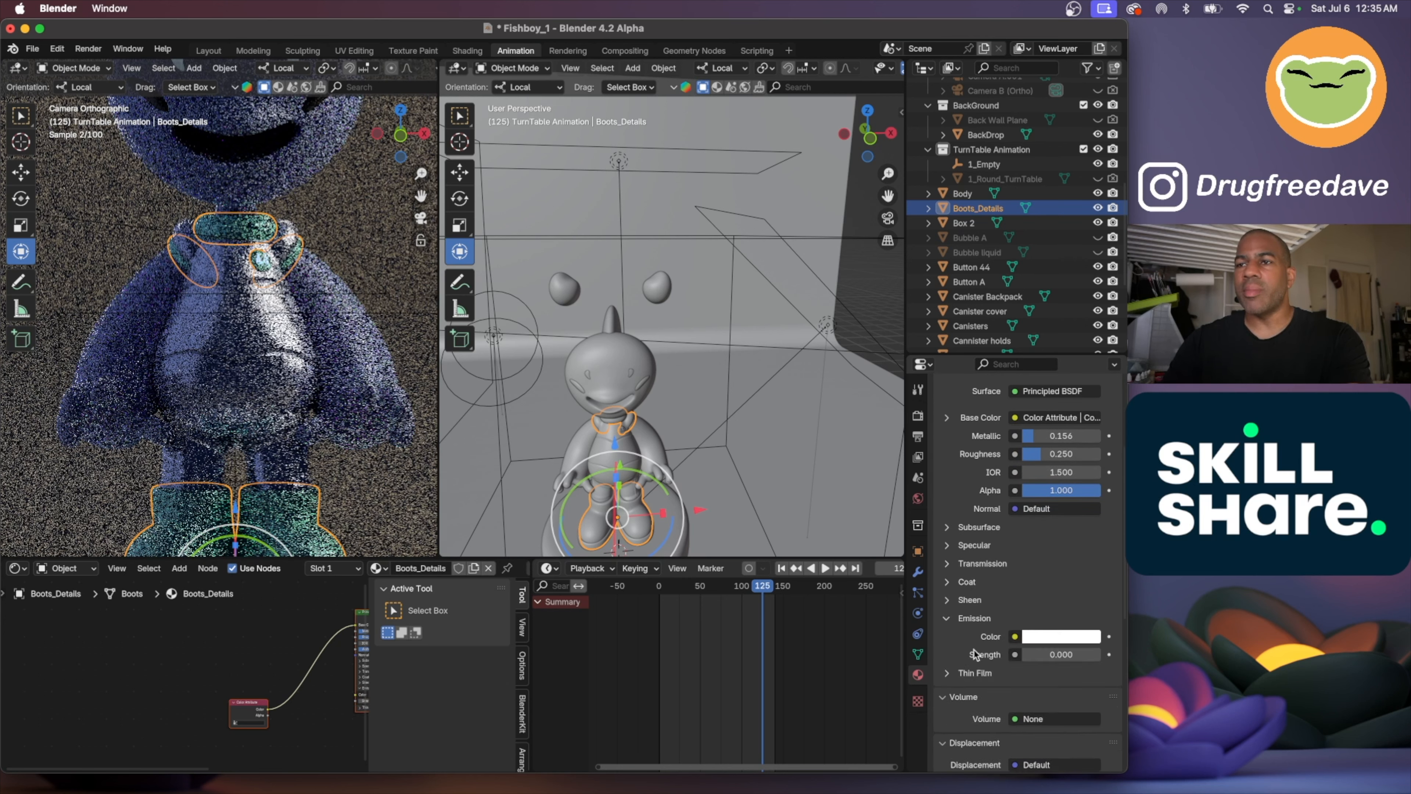
left_click(1041, 638)
left_click_drag(998, 460, 984, 445)
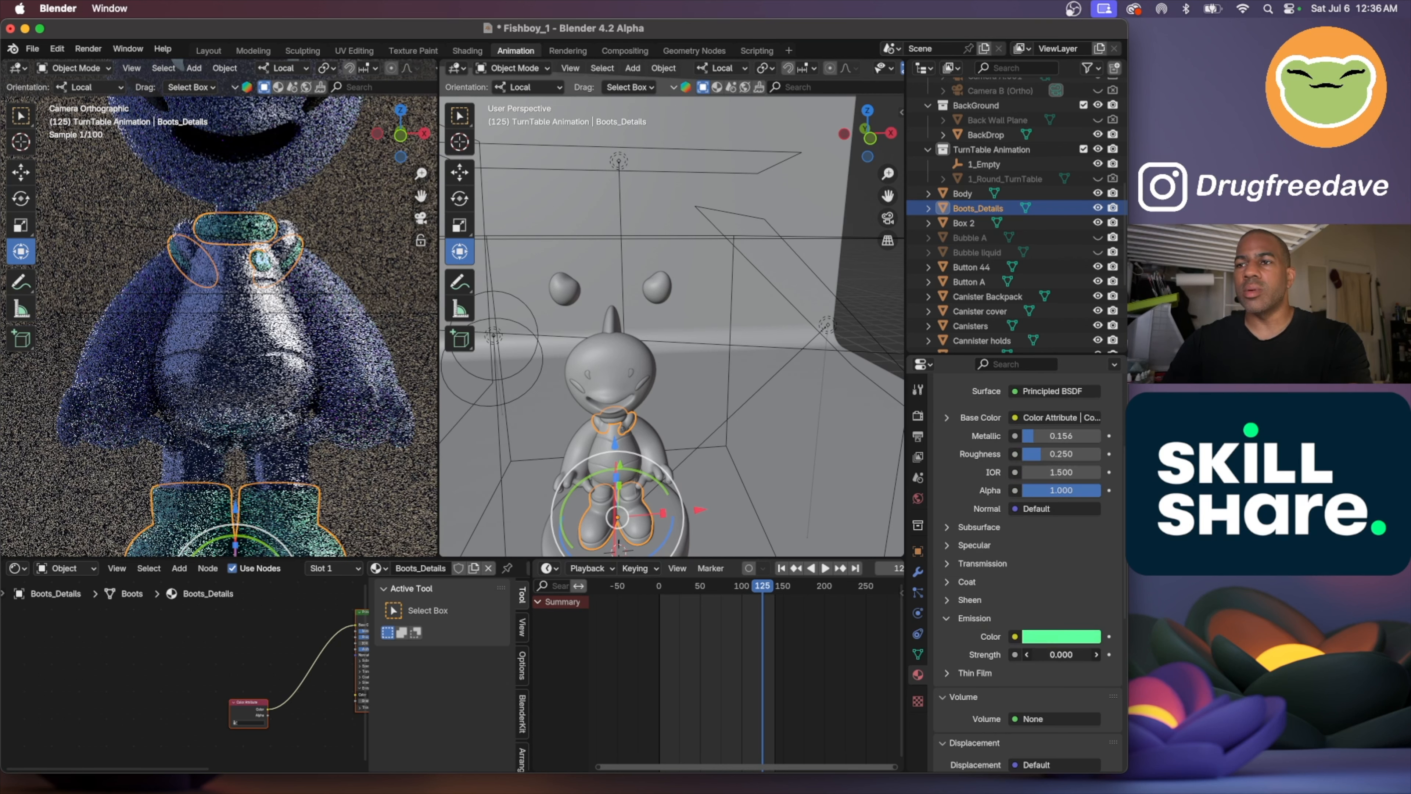
left_click_drag(1062, 652, 1100, 652)
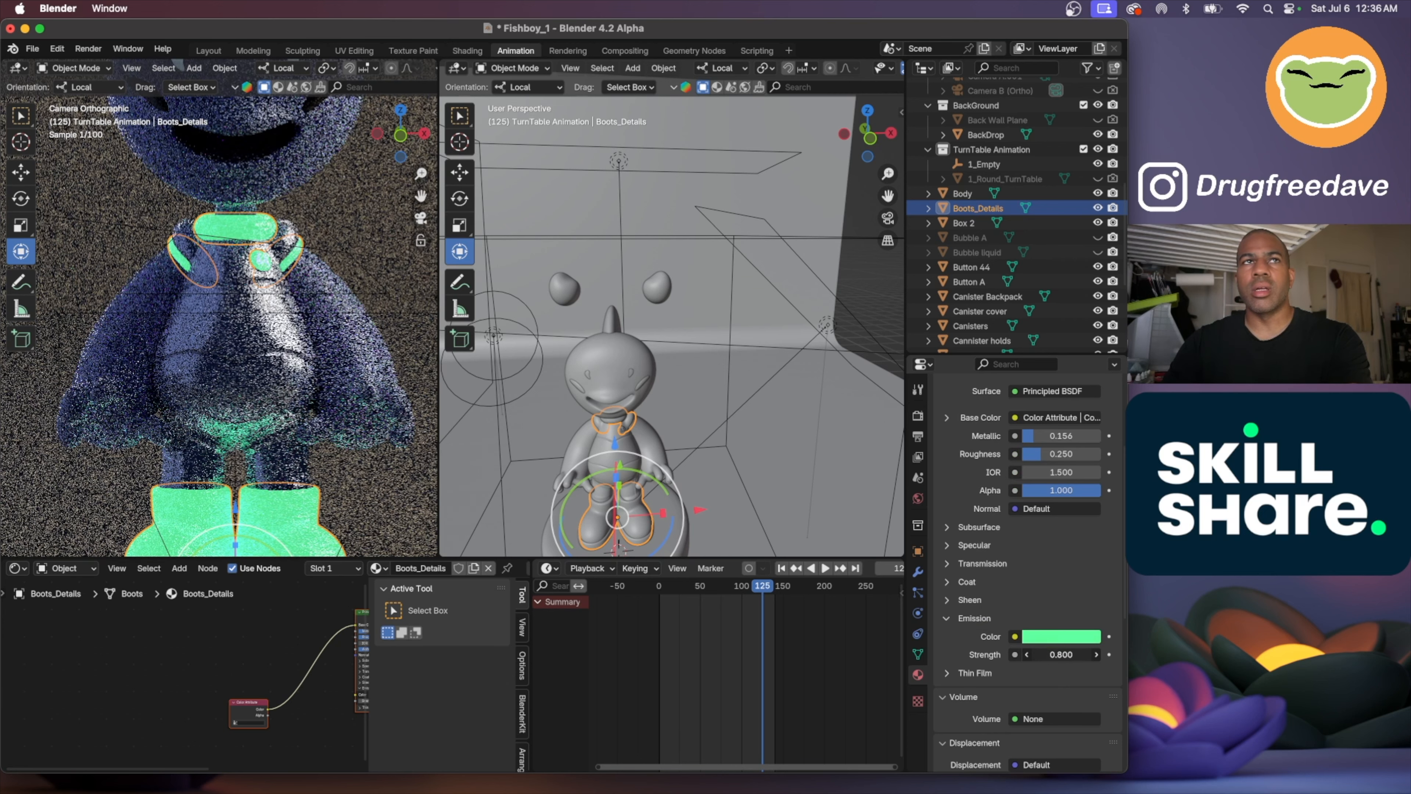
Set the emission strength of the Boots_Details material back to 0
left_click(404, 315)
scroll(404, 314, "down", 4)
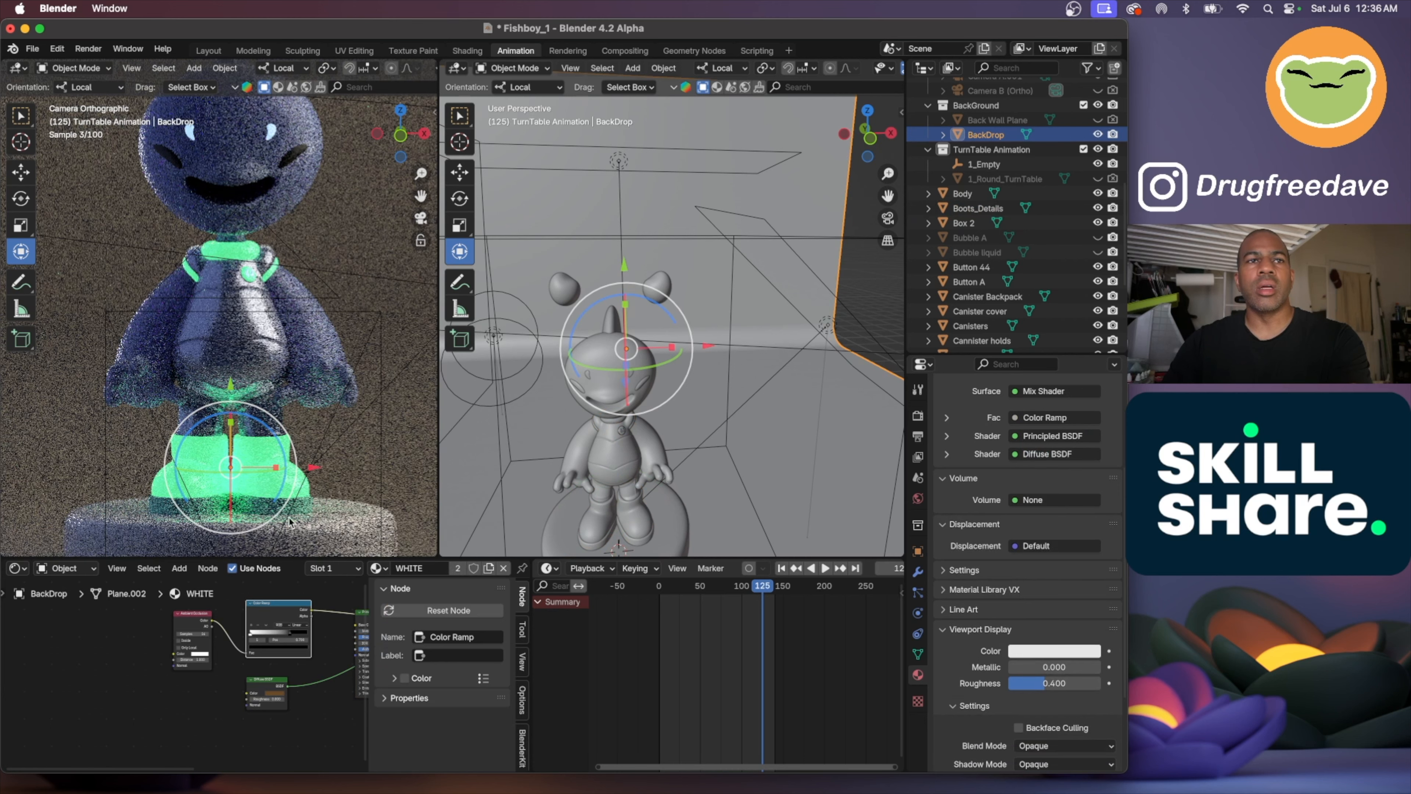
left_click(263, 511)
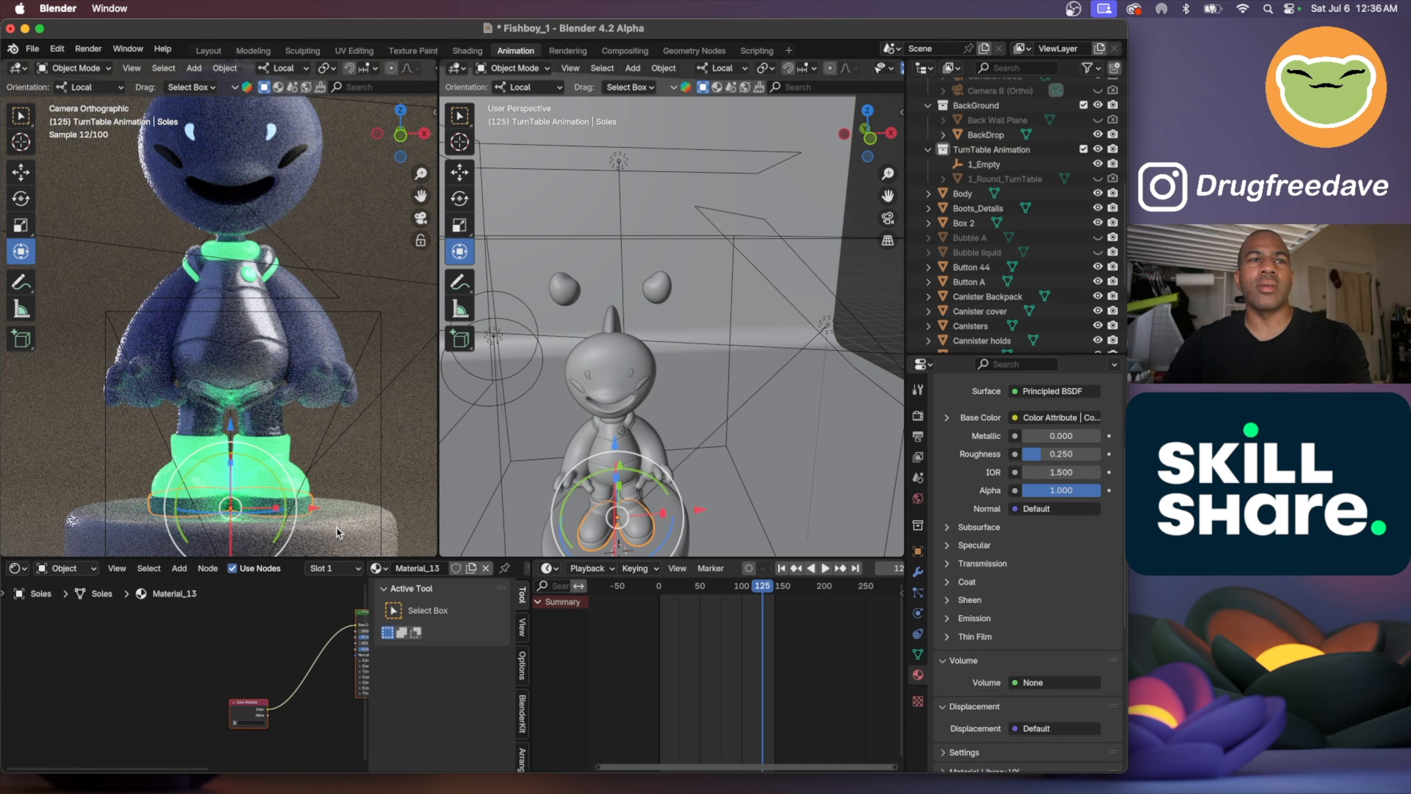
middle_click_drag(337, 532, 324, 448)
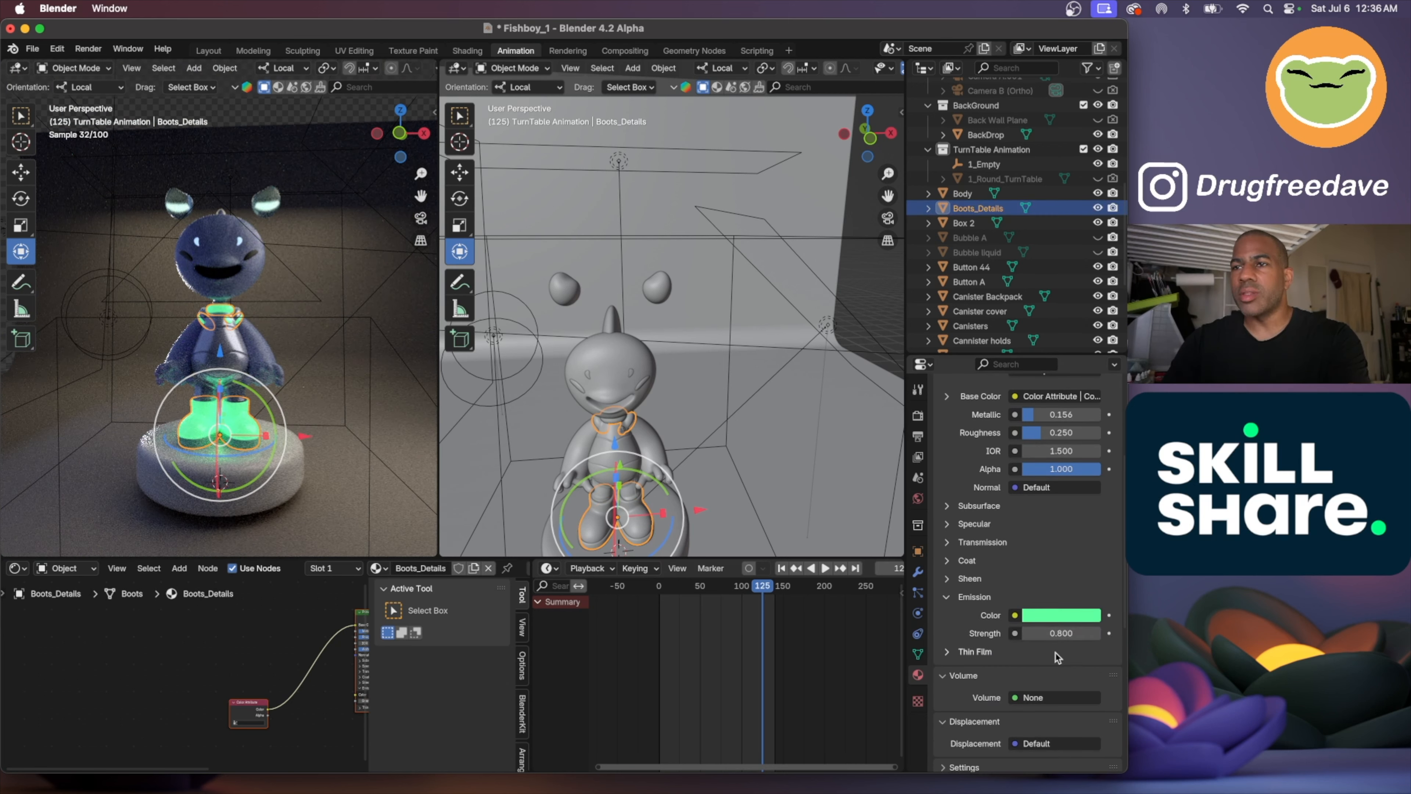
left_click_drag(1063, 634, 1017, 635)
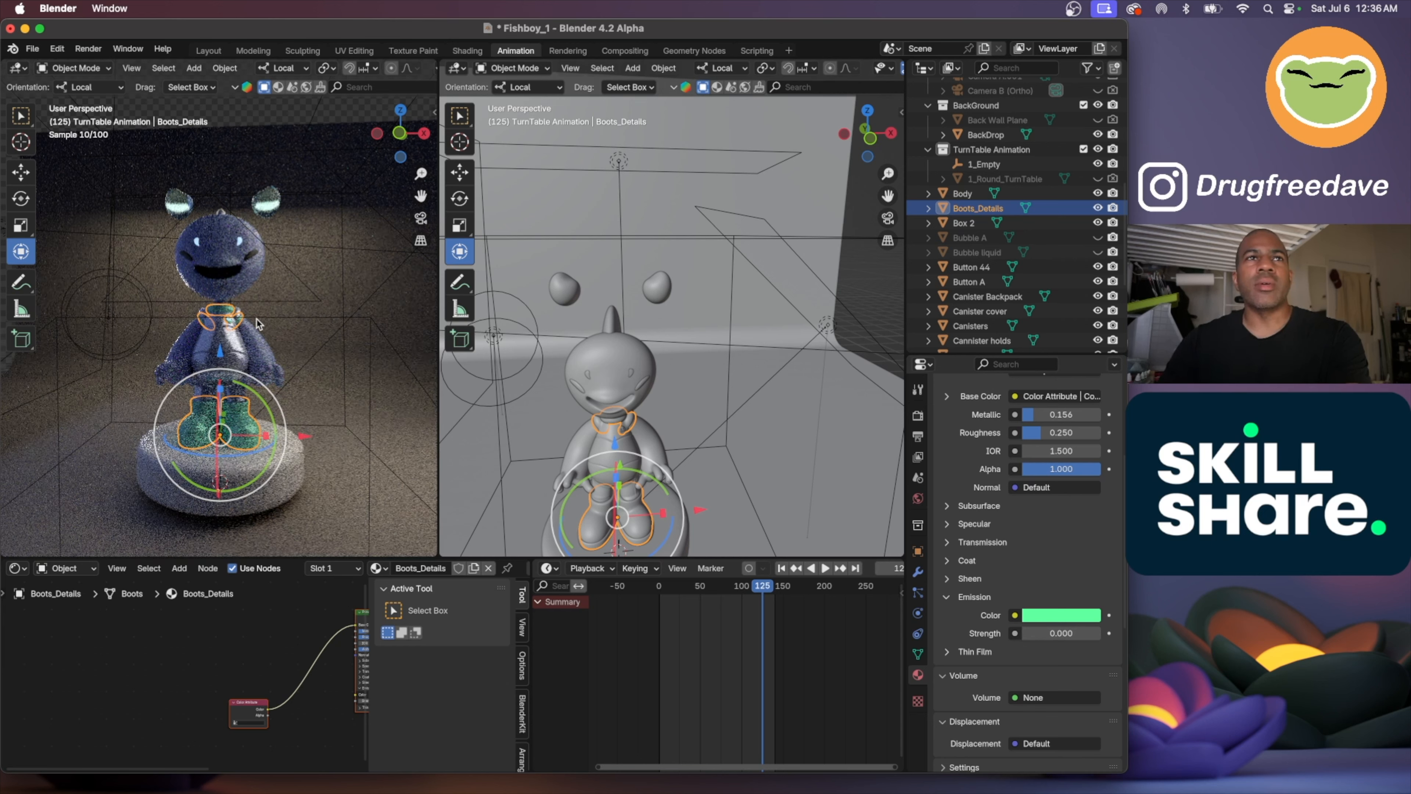
Select the Fins on the back of the head and set their material's transmission weight to 0.601
scroll(257, 323, "left", 10)
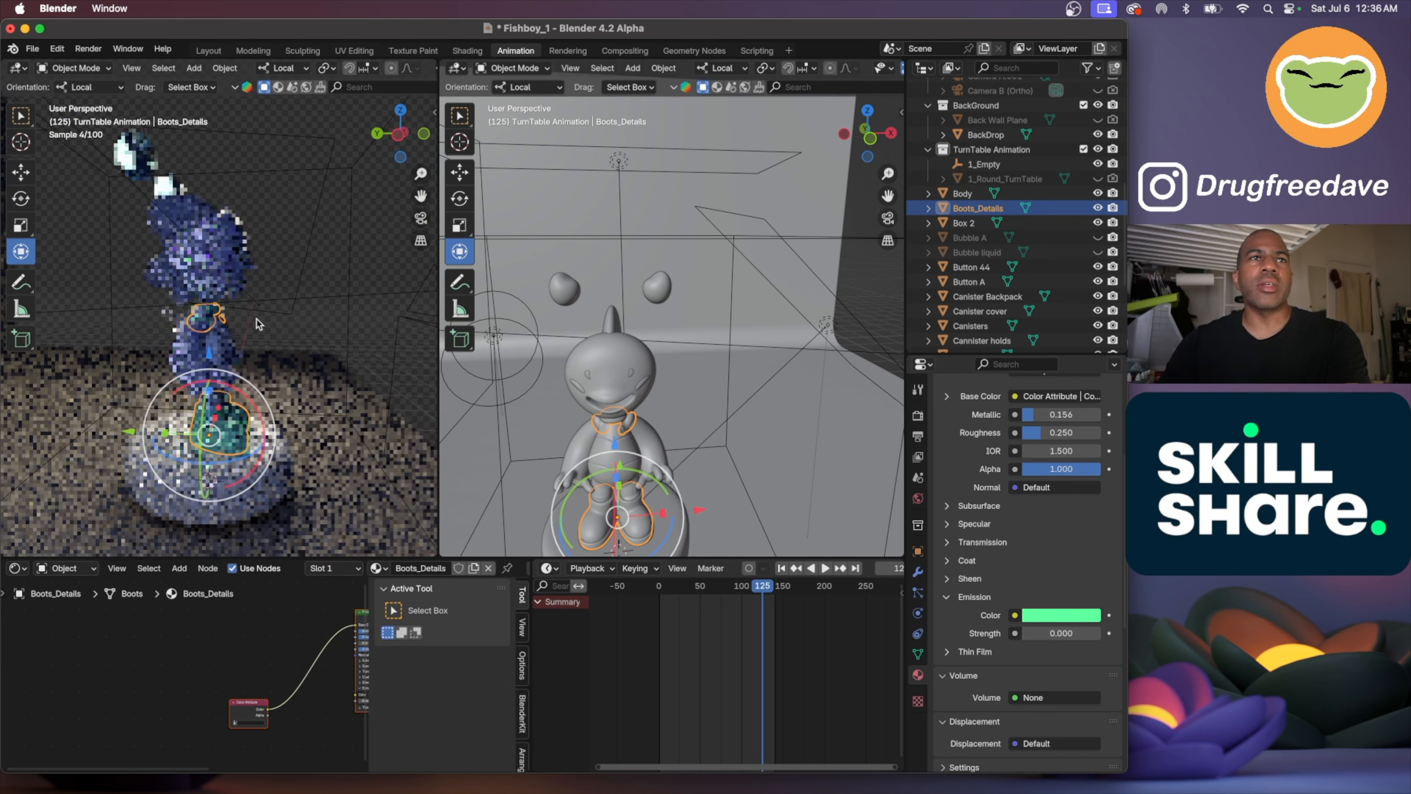
scroll(258, 324, "up", 8)
scroll(257, 323, "left", 4, "shift")
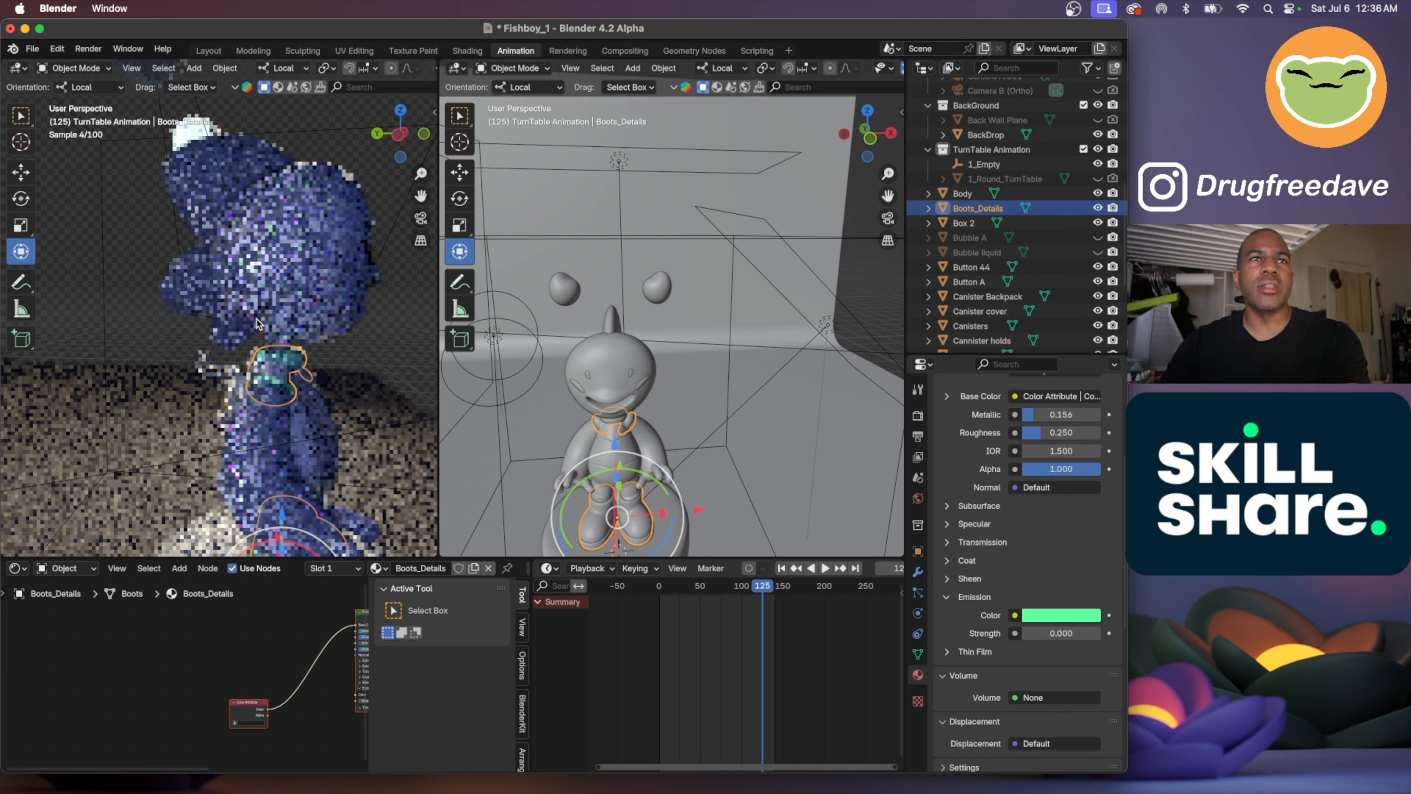
scroll(257, 323, "up", 6)
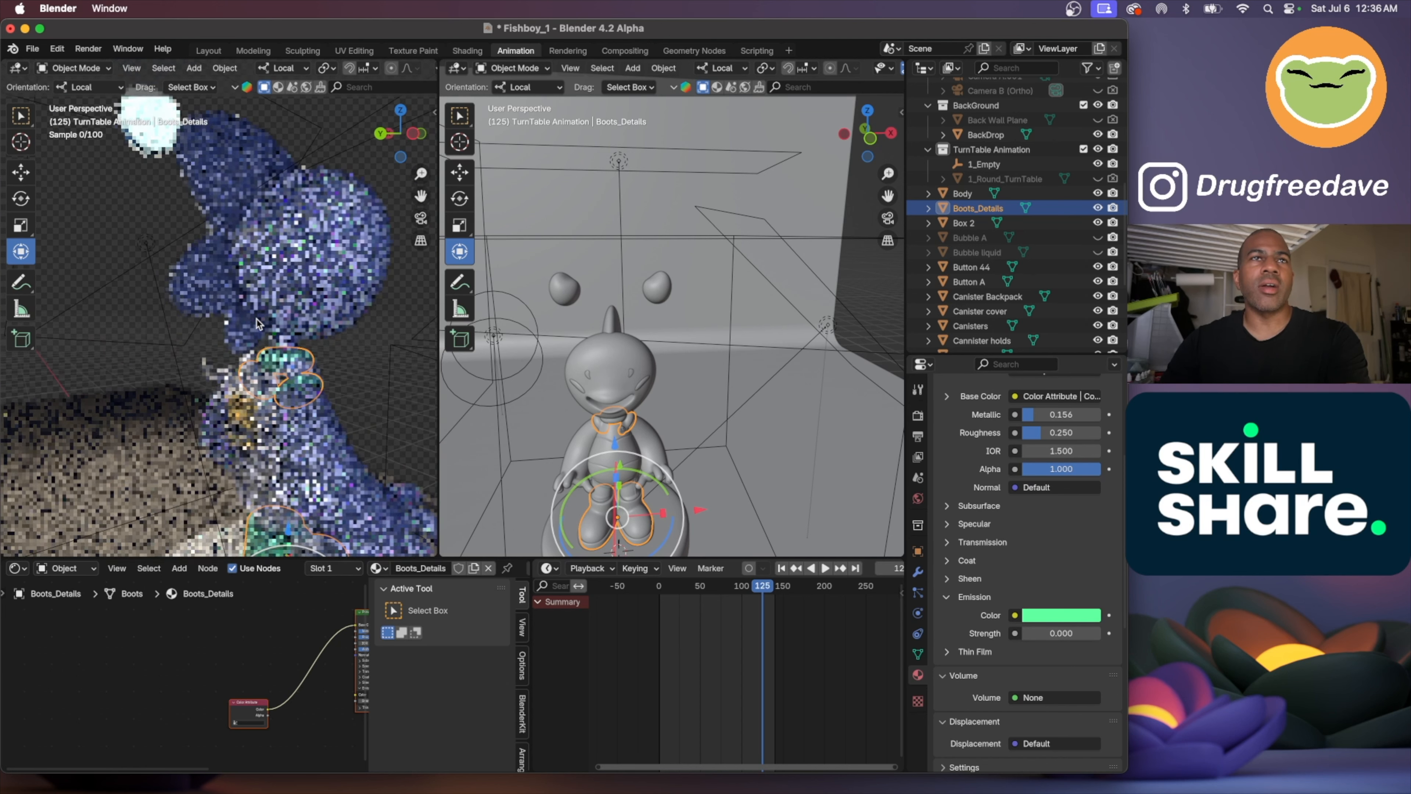
scroll(257, 323, "up", 3)
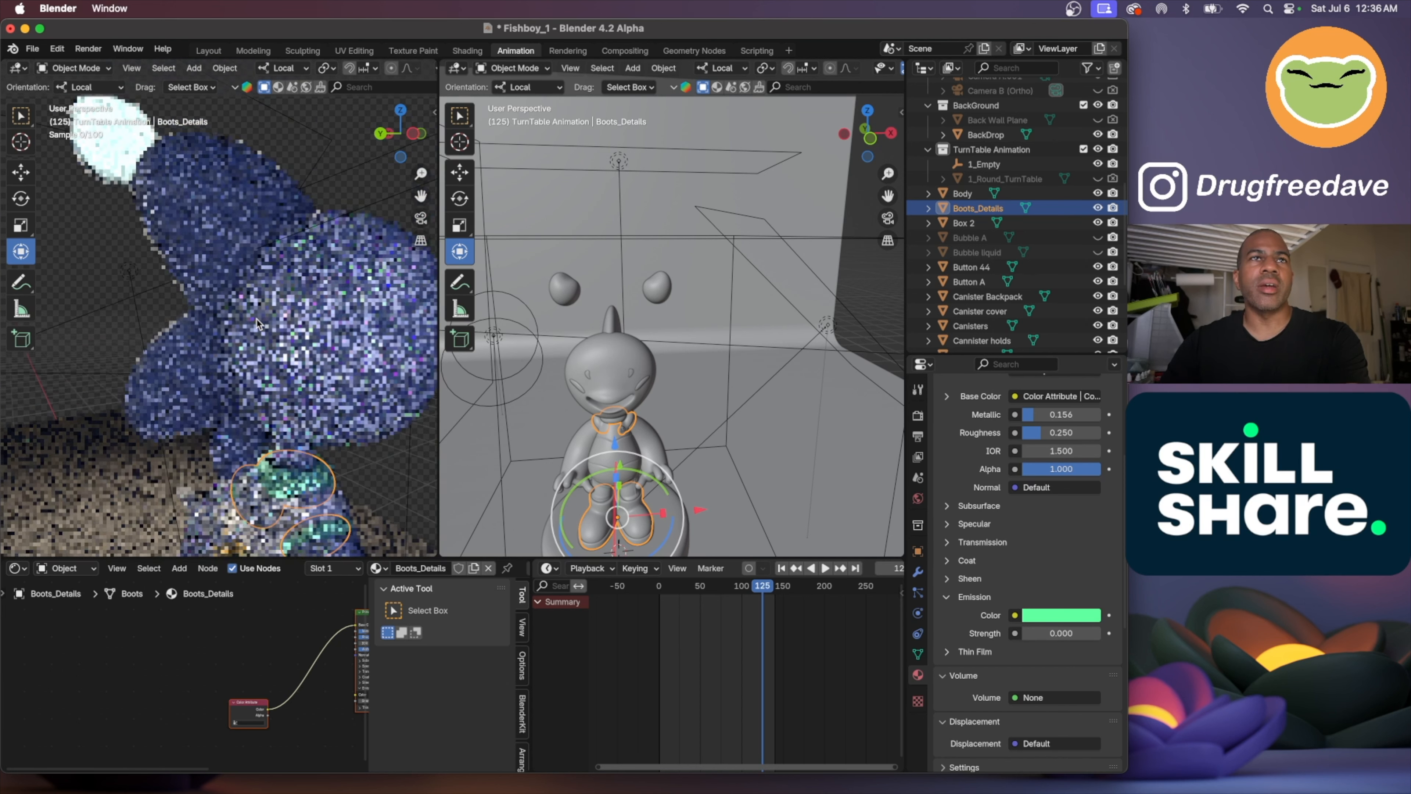
left_click(207, 207)
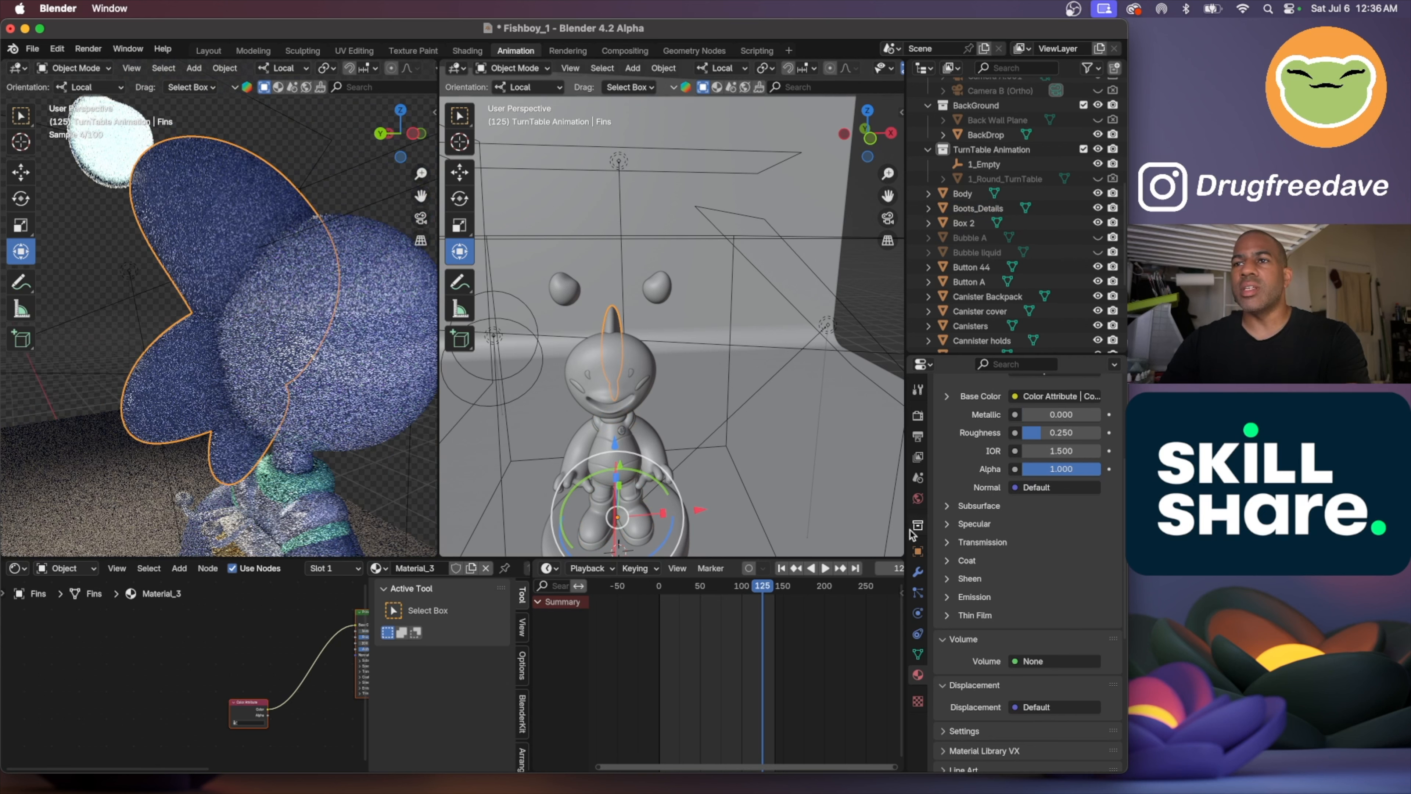
left_click(947, 543)
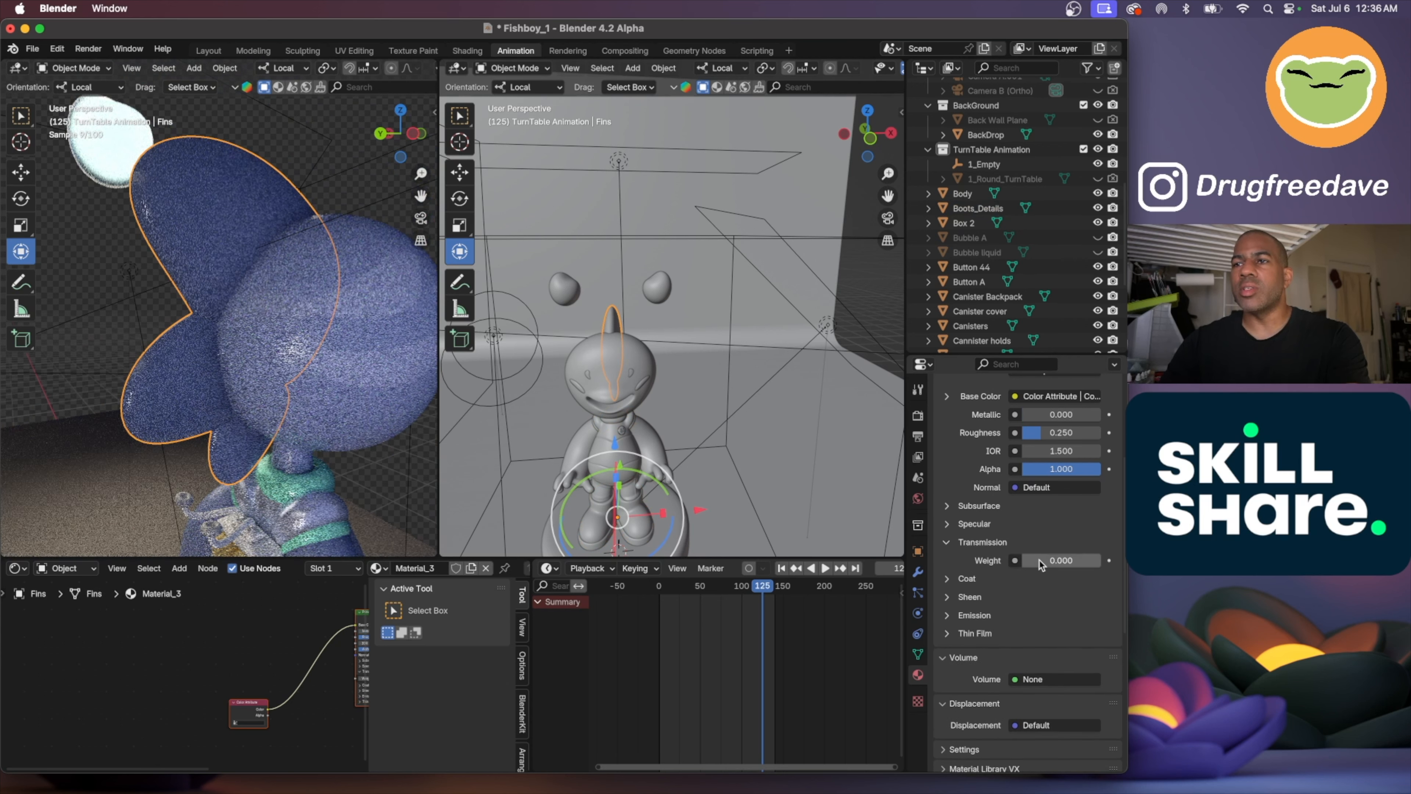
left_click_drag(1039, 561, 1086, 561)
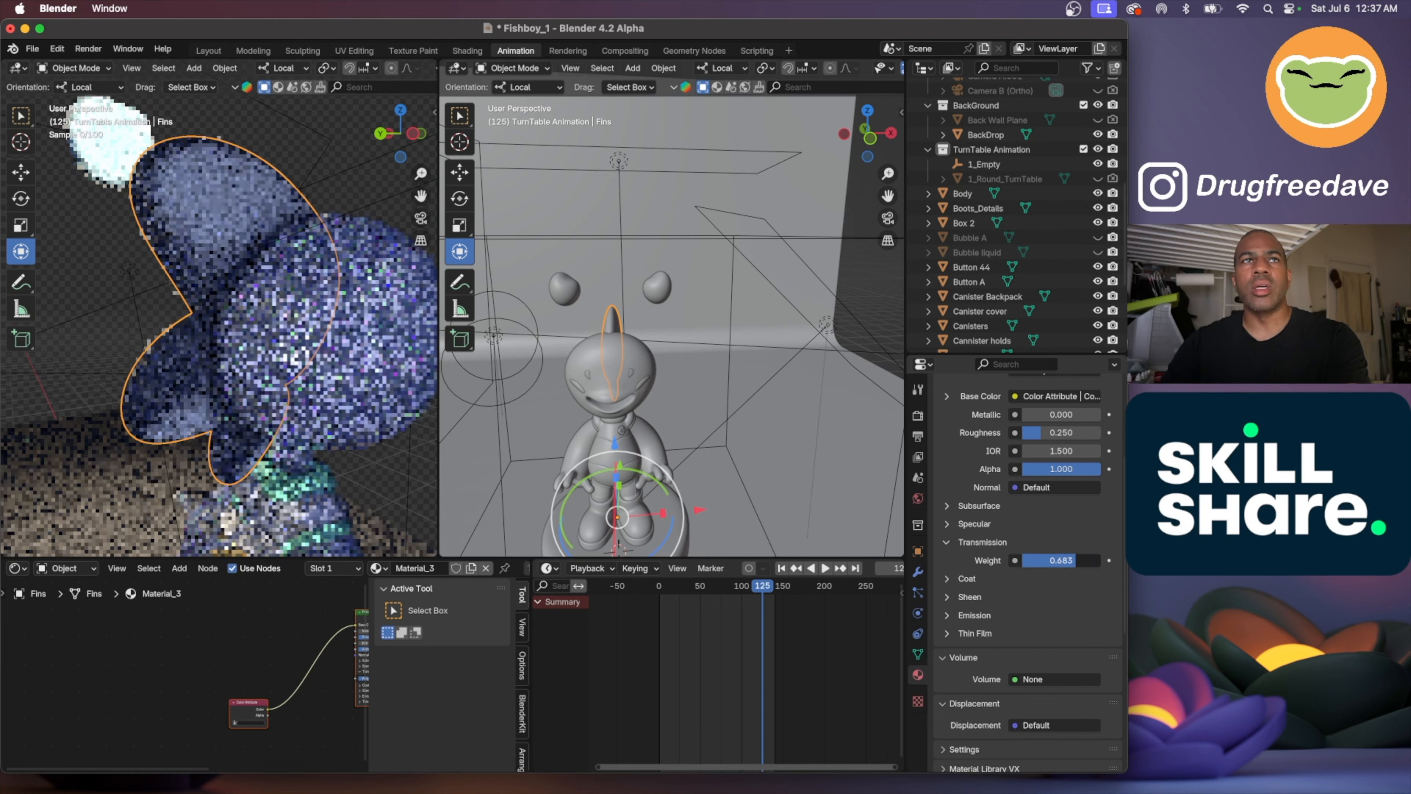
Try a roughness of 0.167 and an IOR of 3.2 on the fins material
scroll(978, 572, "up", 6)
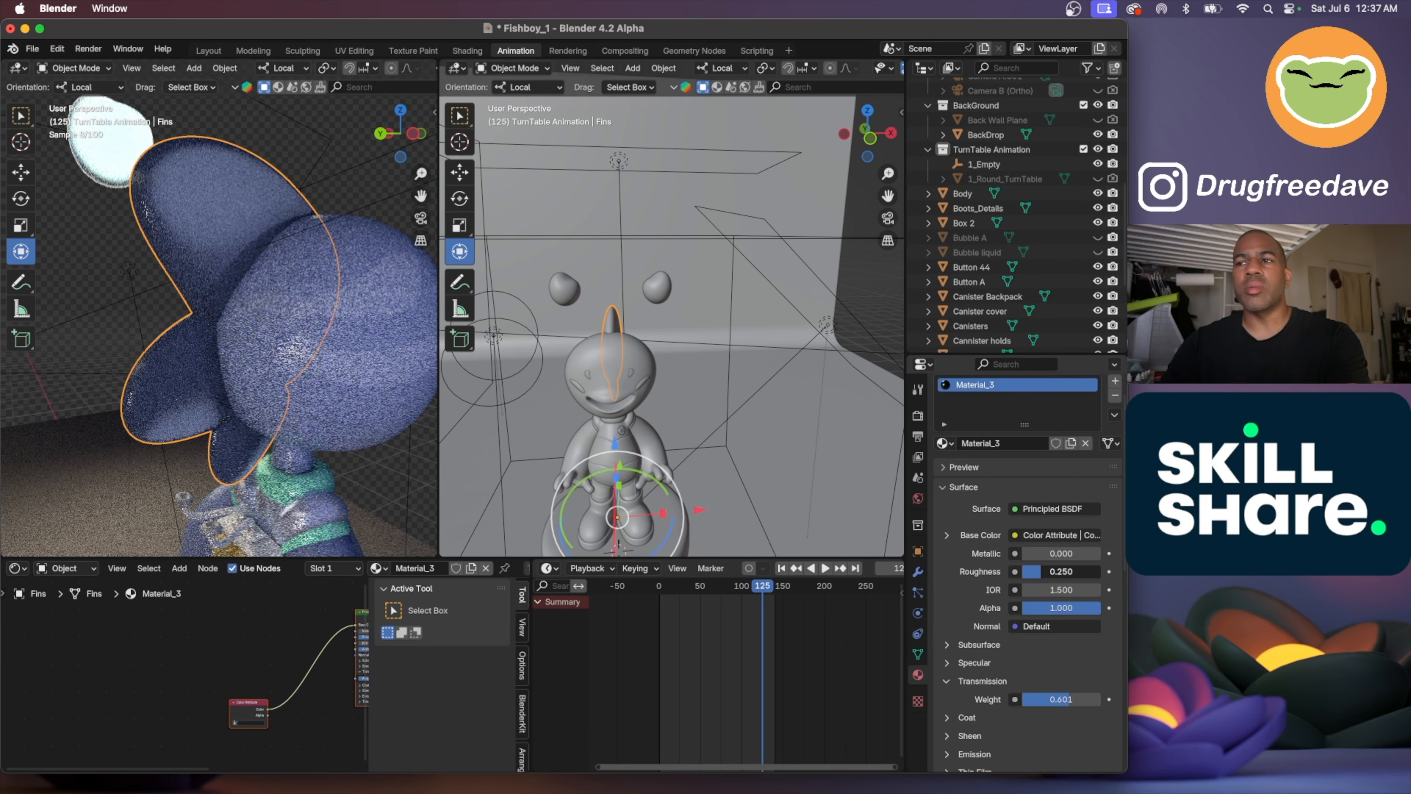
left_click_drag(1061, 571, 1056, 571)
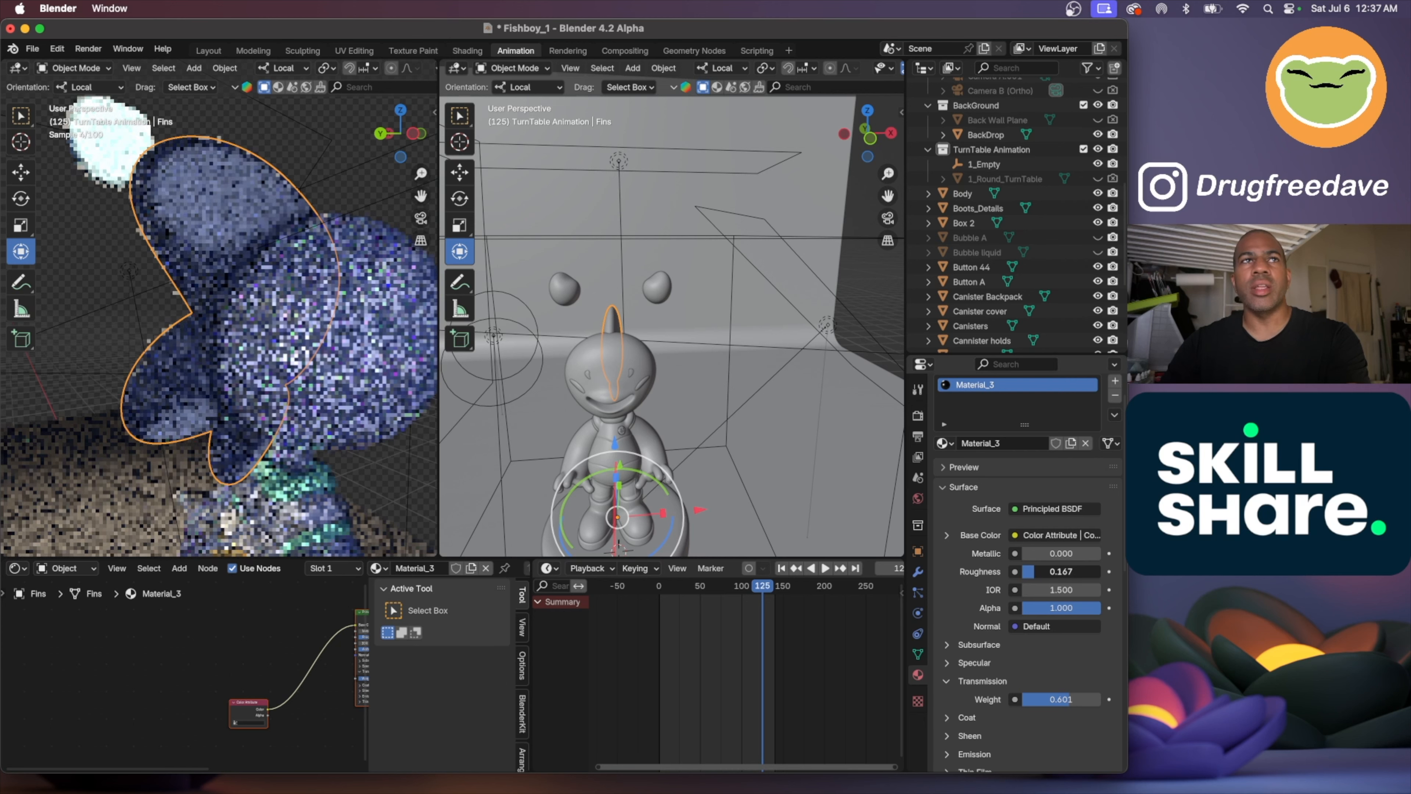
middle_click_drag(311, 344, 280, 325)
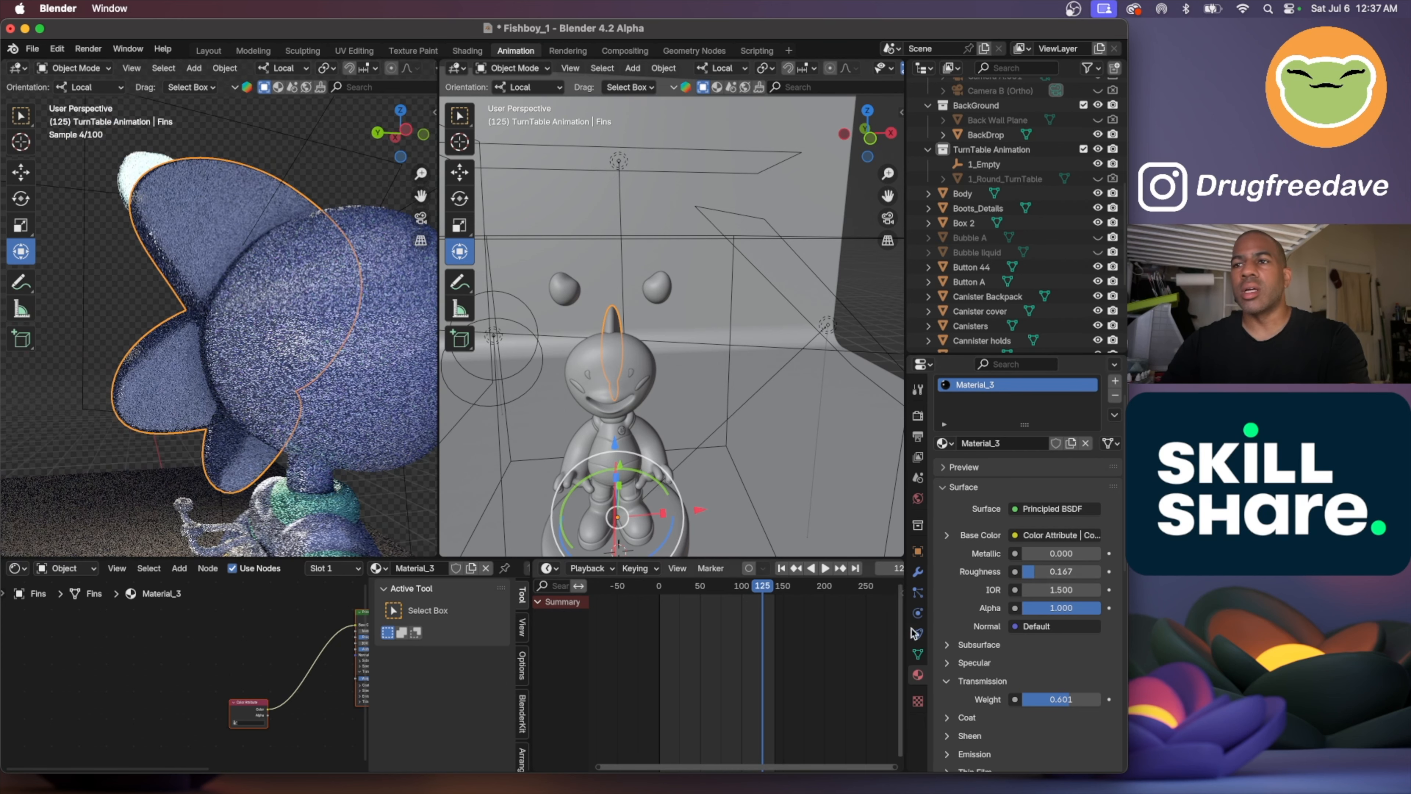
mouse_move(1047, 590)
left_mouse_down()
mouse_move(1020, 590)
mouse_move(1155, 590)
mouse_move(1055, 590)
left_mouse_up()
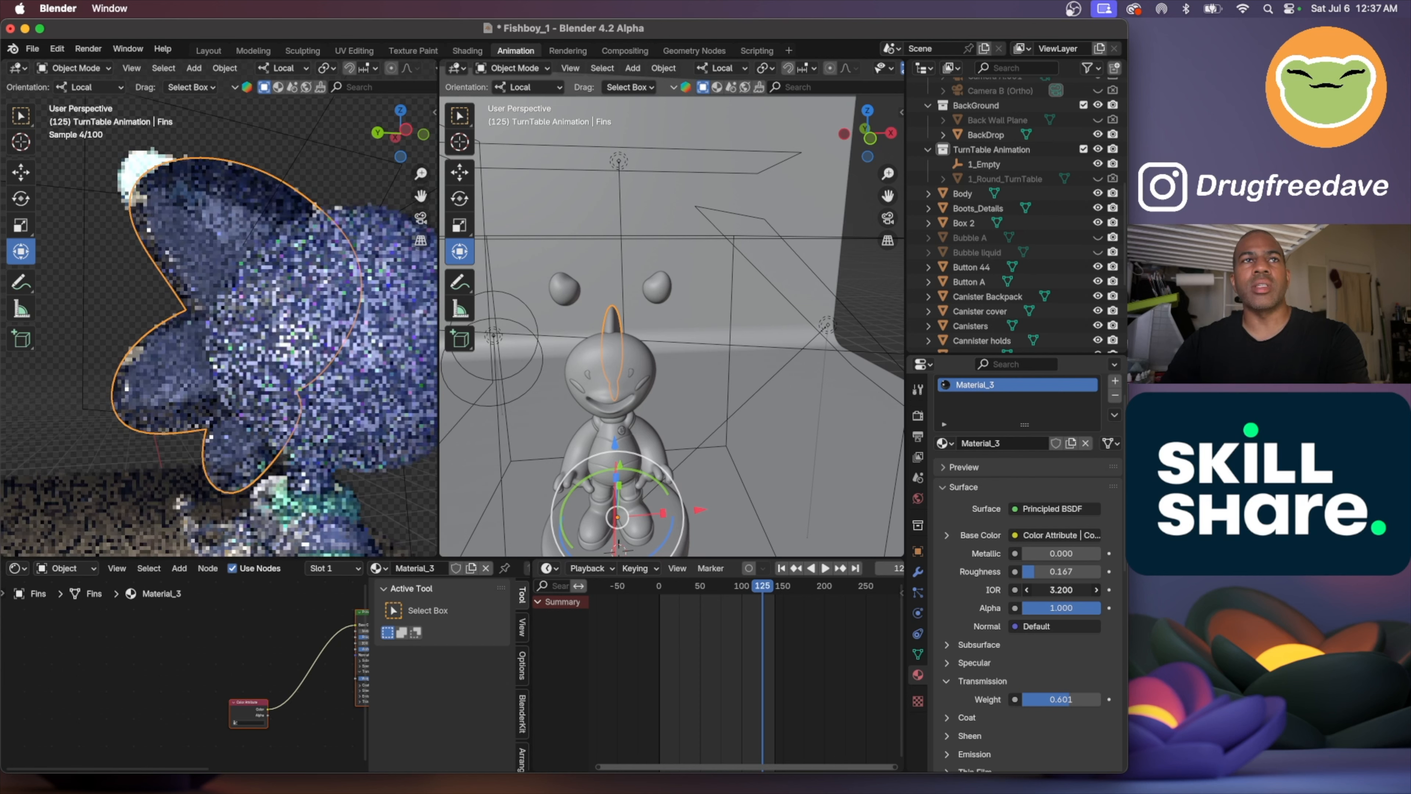
Deselect the fins and set their material's roughness to 0.333
left_click(349, 183)
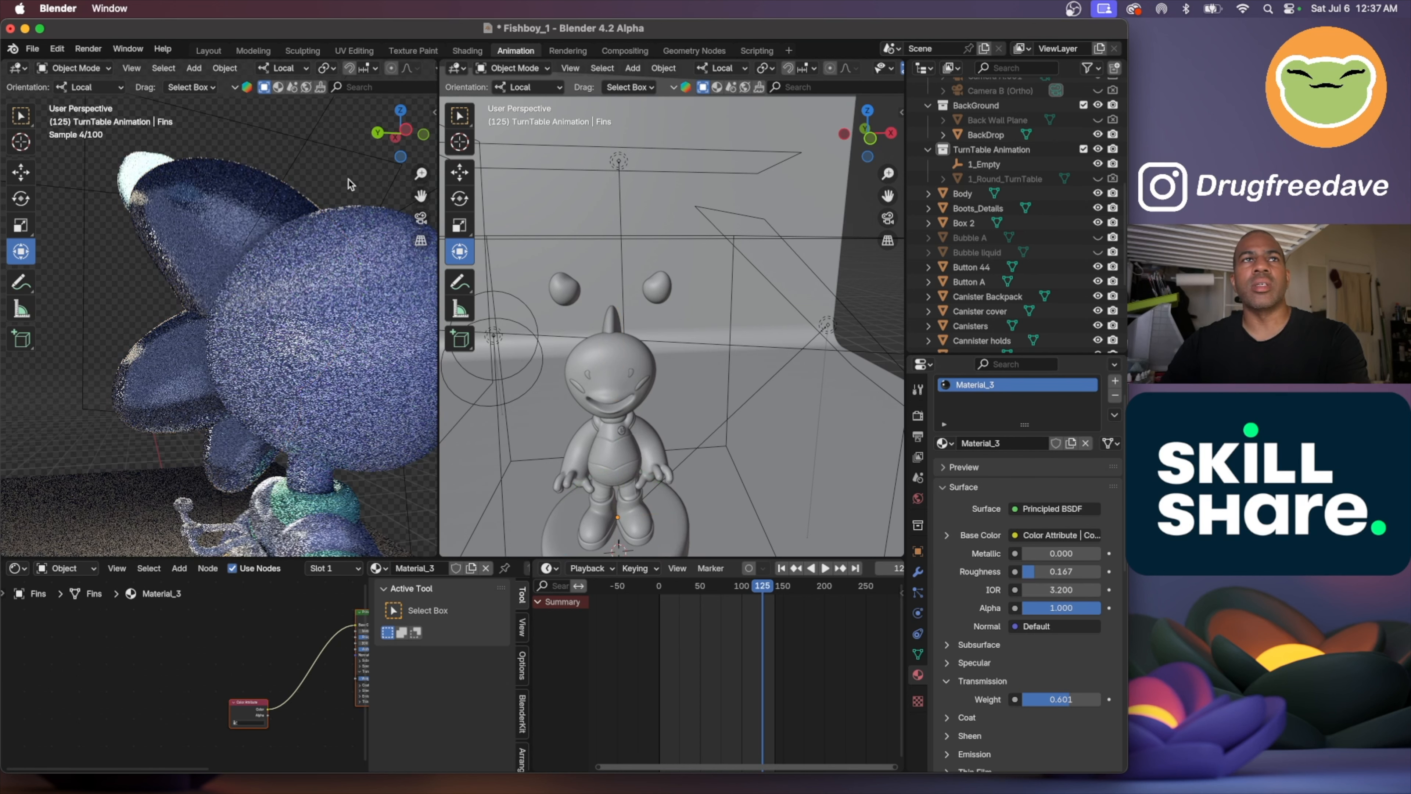
scroll(344, 277, "right", 5)
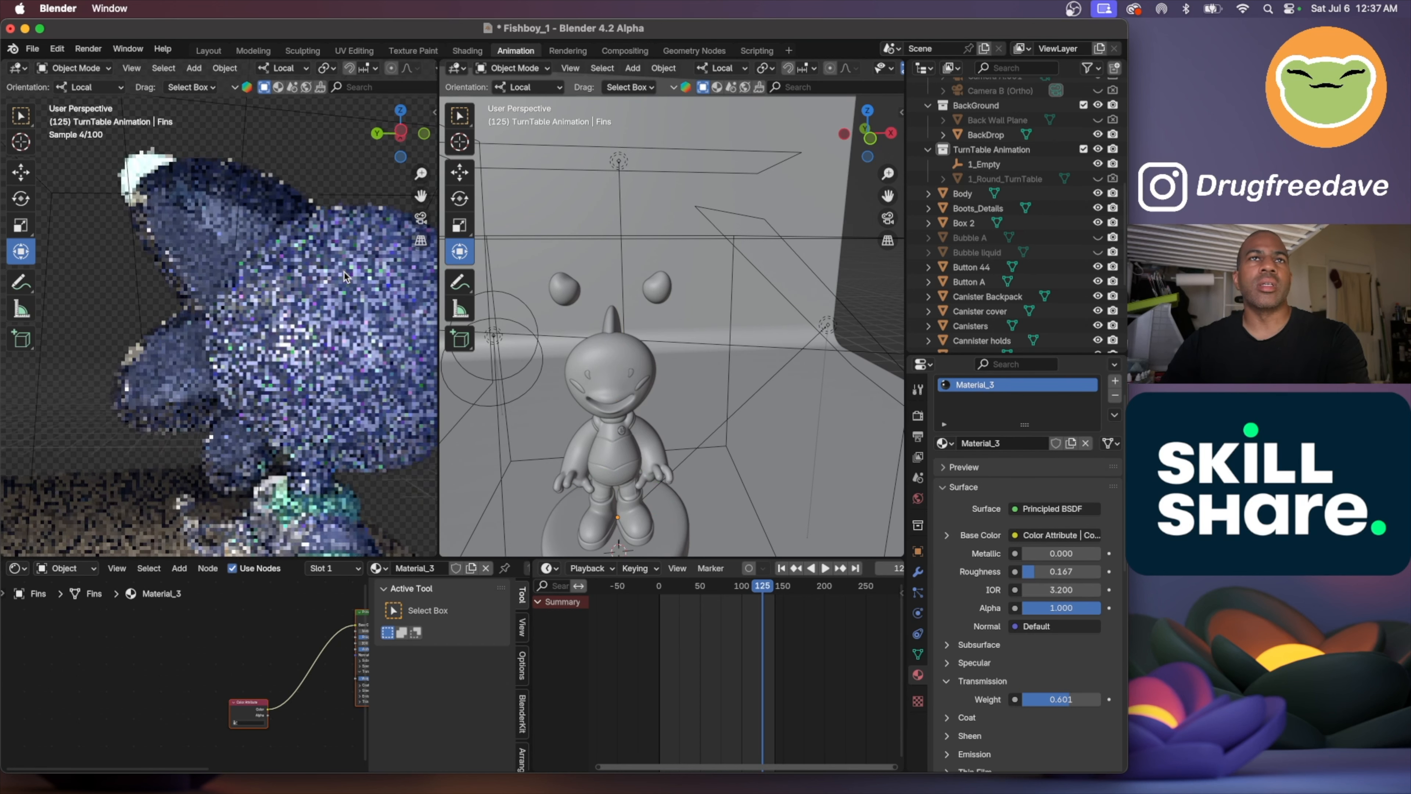
scroll(344, 277, "right", 5)
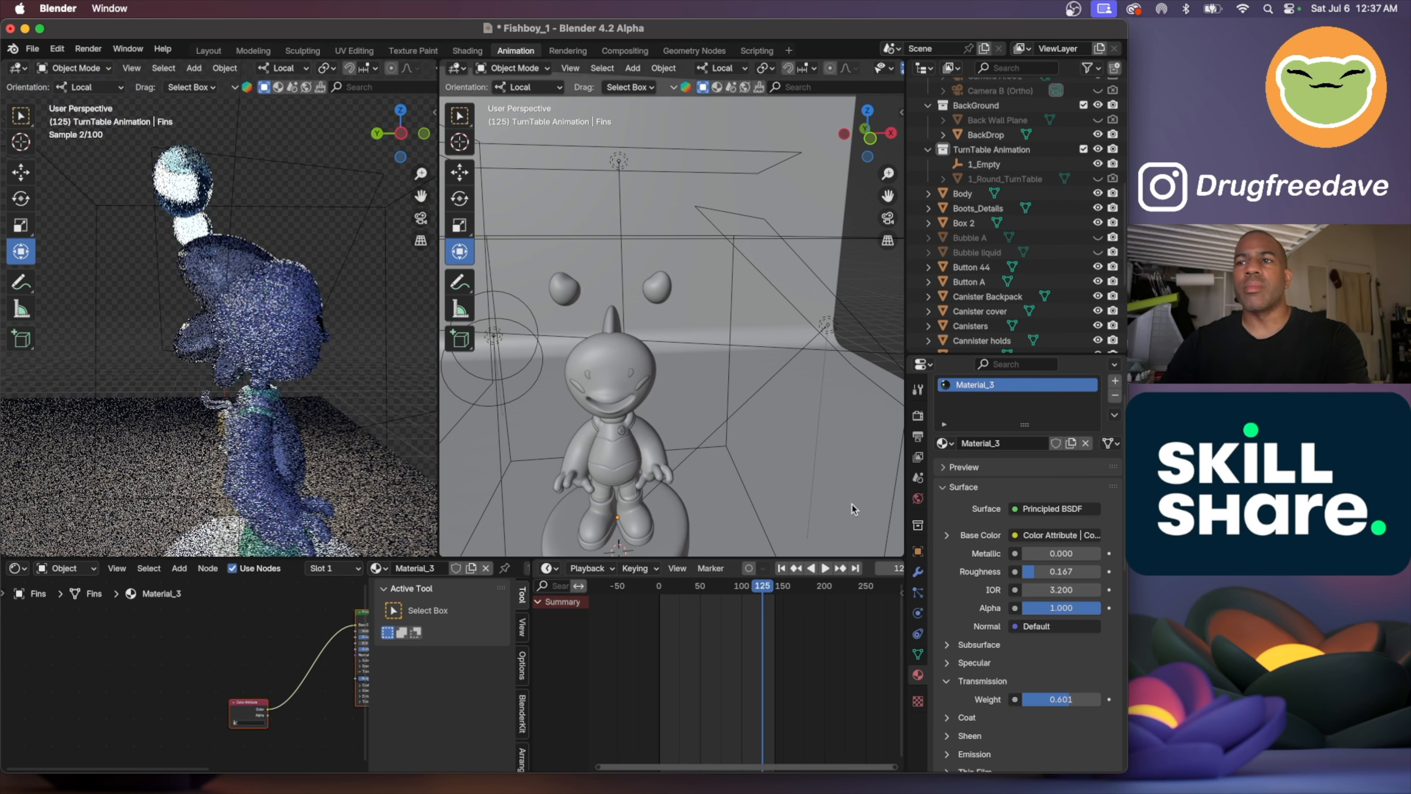
left_click_drag(1035, 571, 1043, 571)
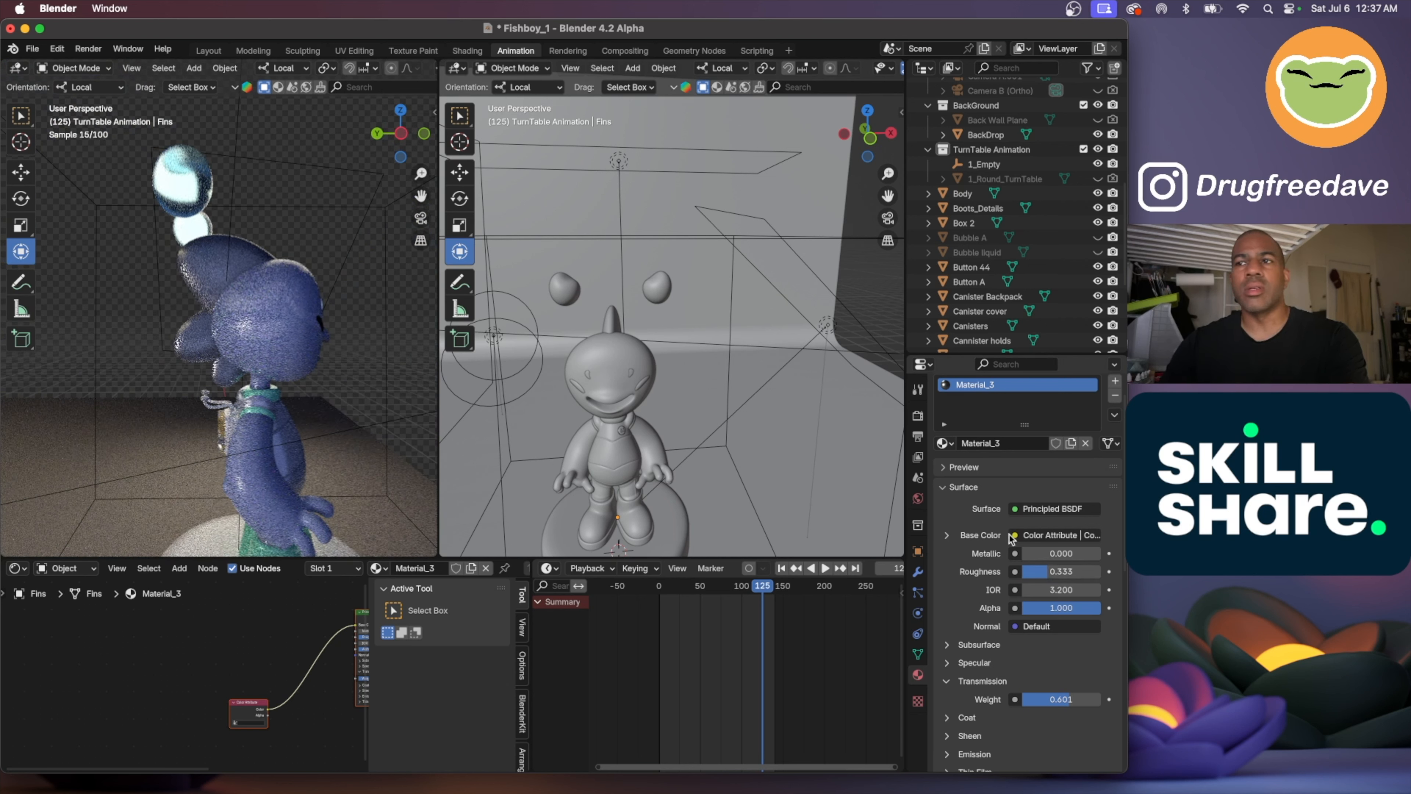
Lower the IOR of the fins material to 2.6 while checking the fins up close
scroll(250, 279, "up", 5)
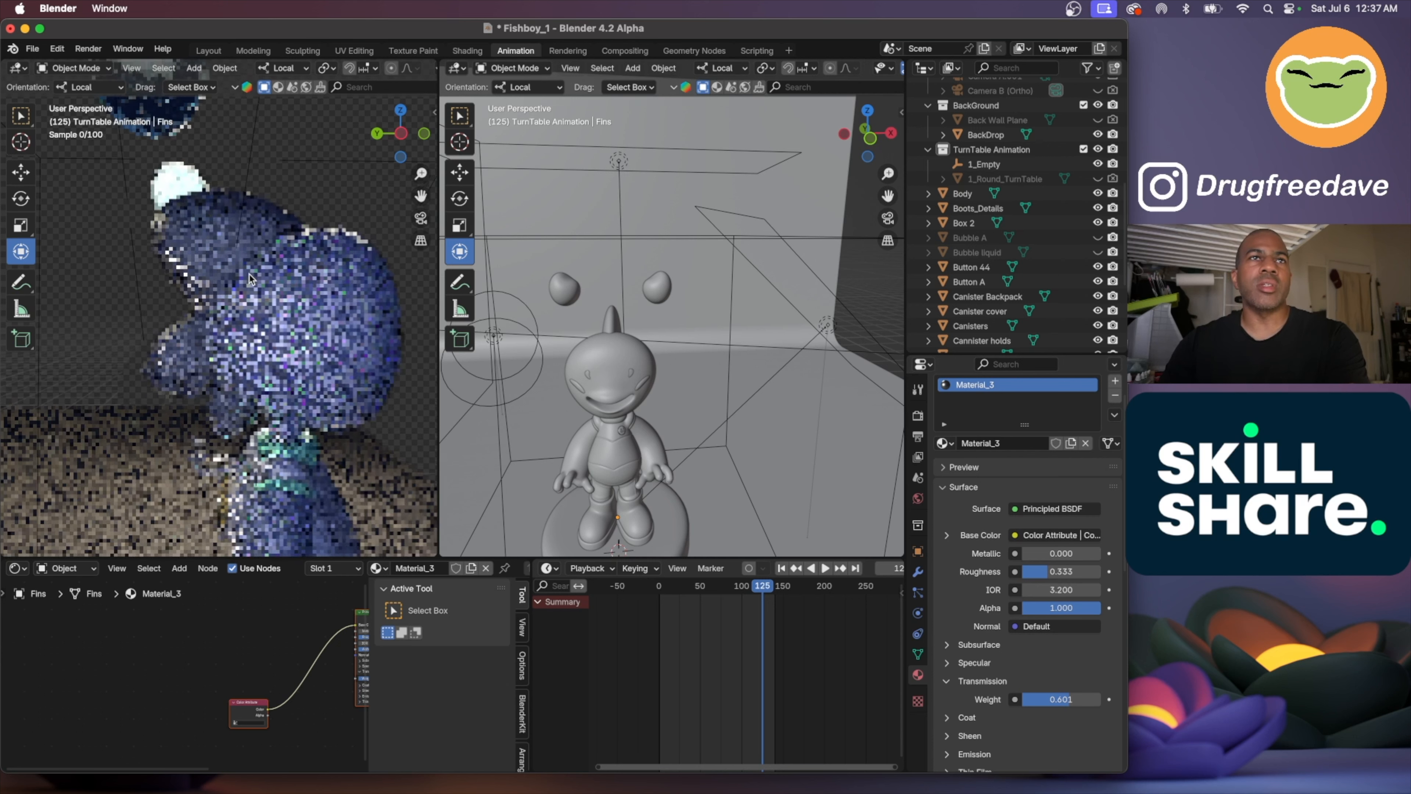
scroll(249, 280, "up", 3)
scroll(250, 279, "up", 2)
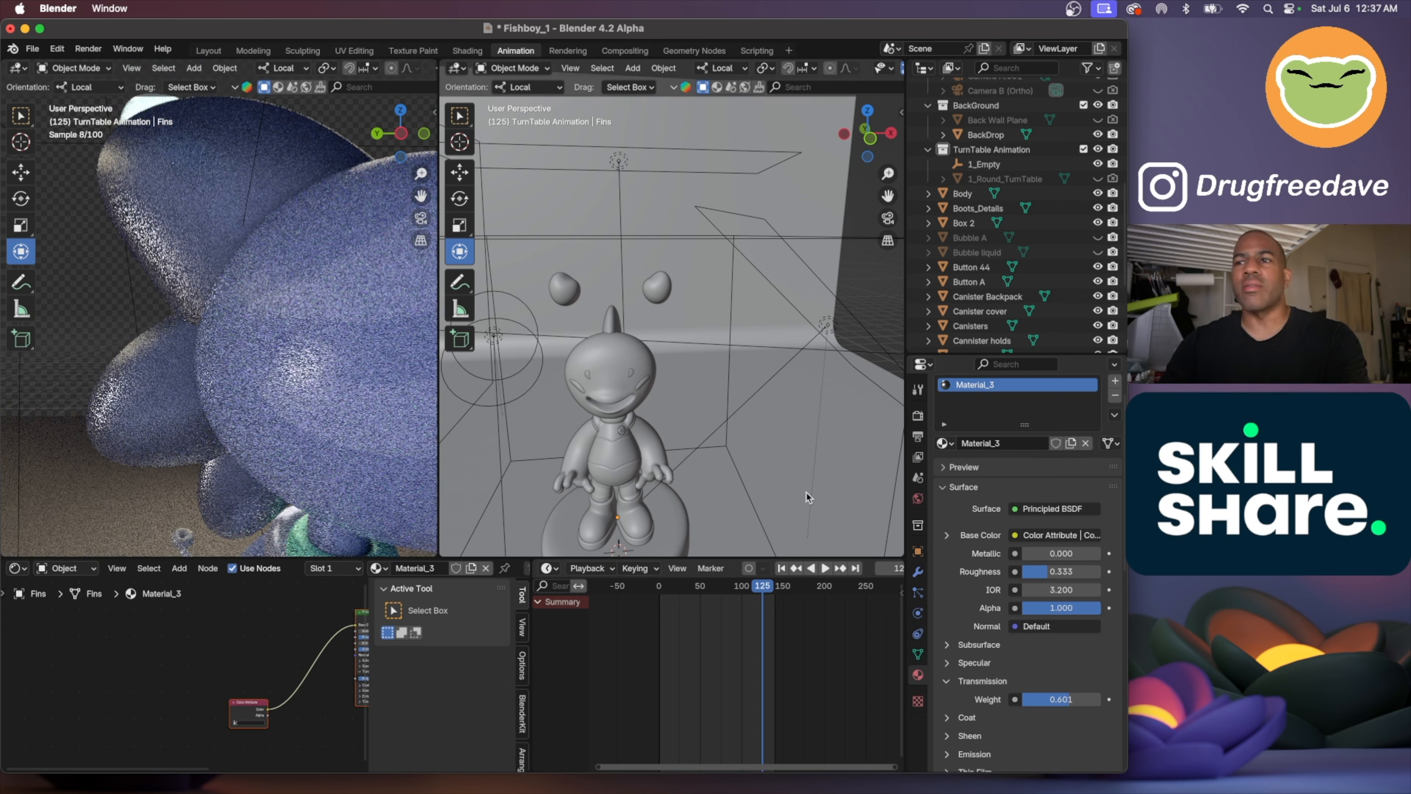
left_click(1027, 590)
left_click(1027, 590)
left_click(1027, 590)
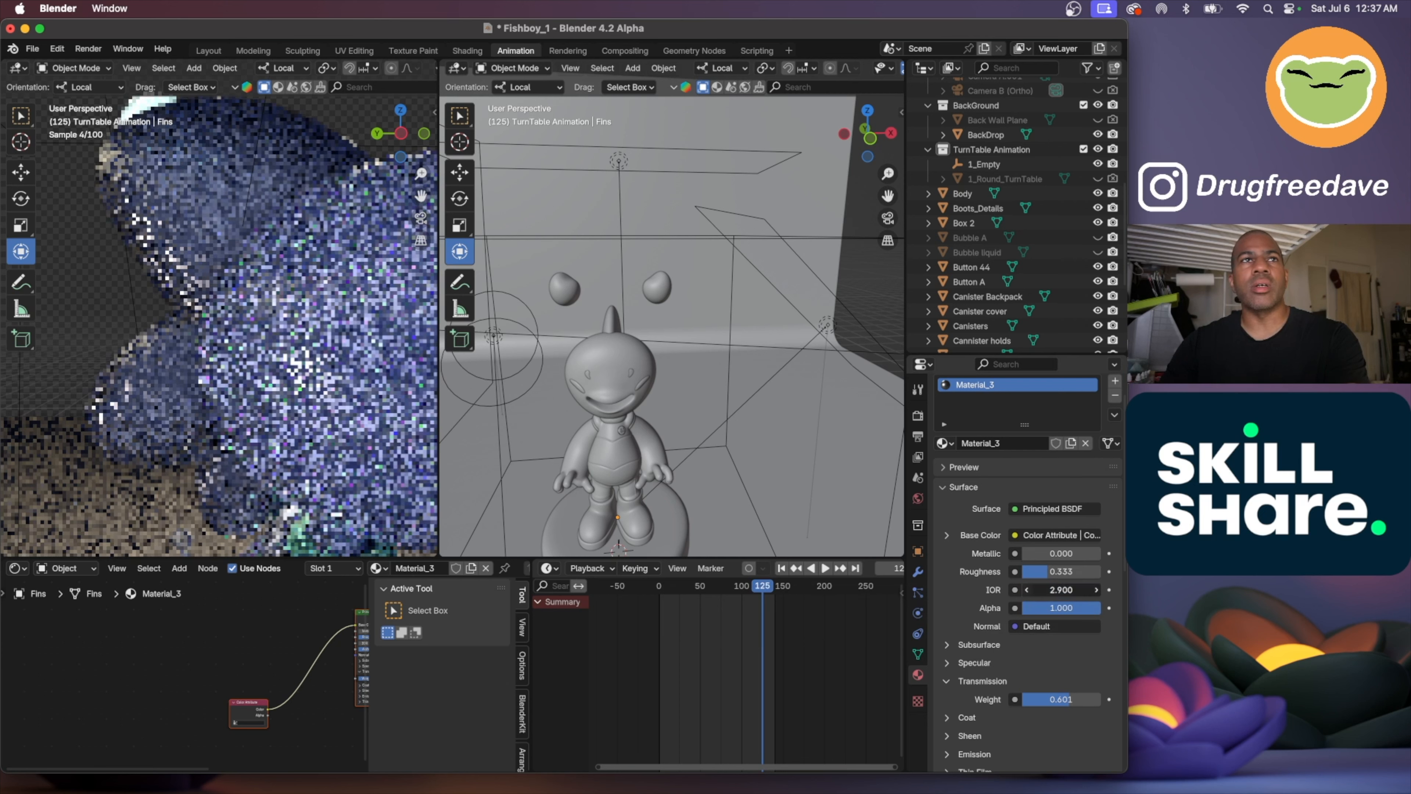
left_click(1027, 589)
left_click(1027, 589)
left_click(1027, 589)
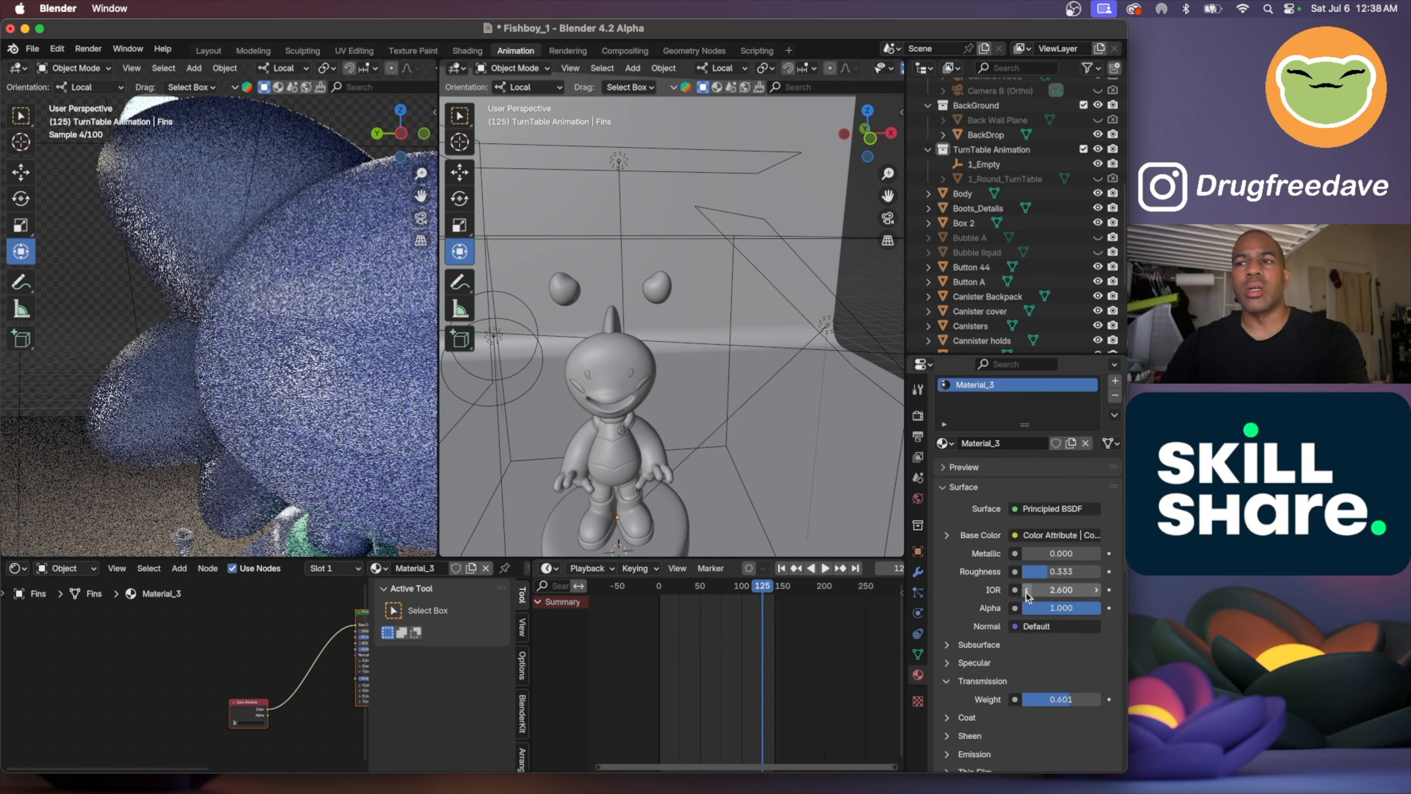
Add subsurface scattering to the fins material with a weight of 0.44 and a scale of 5.65 m
scroll(1014, 657, "down", 1)
scroll(1013, 656, "down", 1)
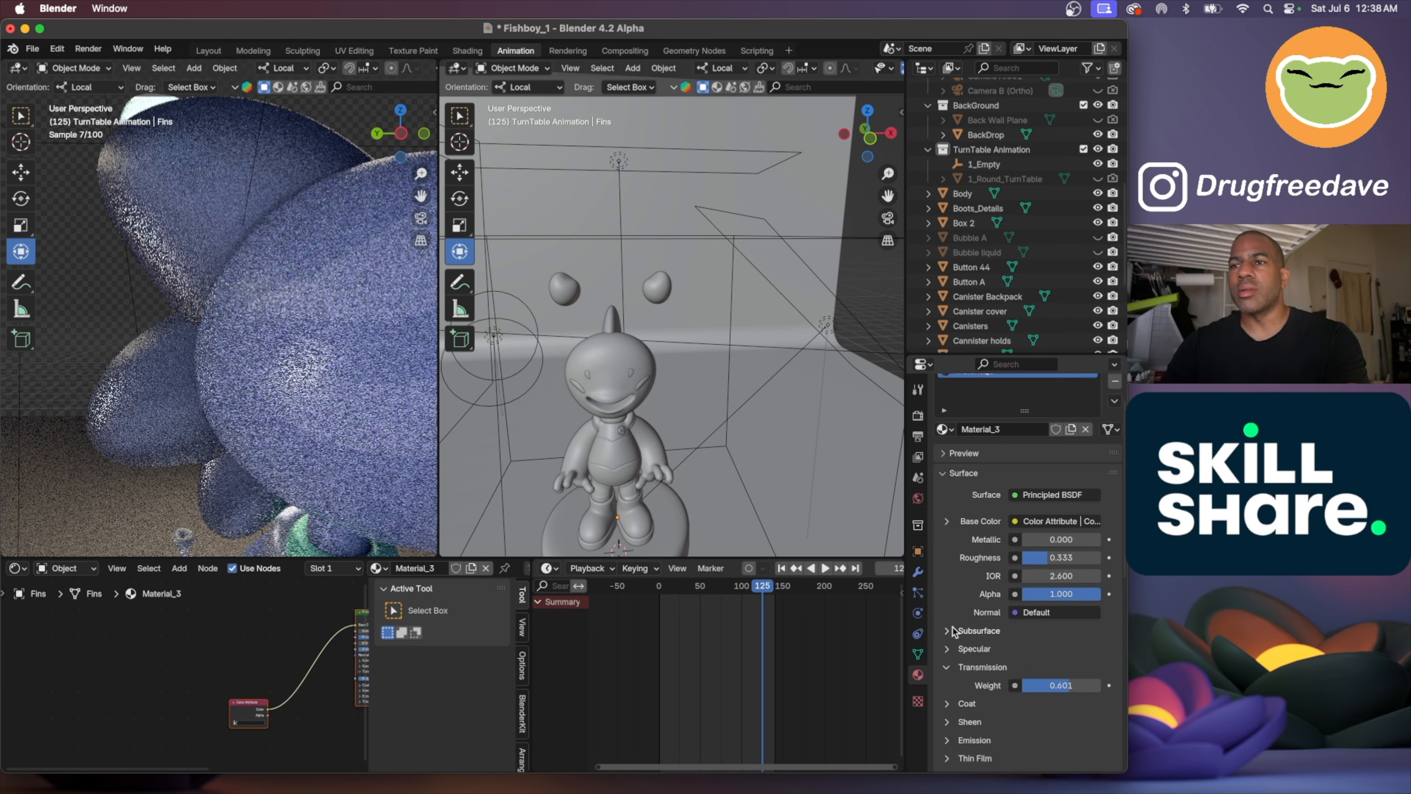
left_click(944, 631)
left_click_drag(1049, 666, 1022, 634)
scroll(1061, 662, "down", 5)
scroll(1021, 631, "down", 2)
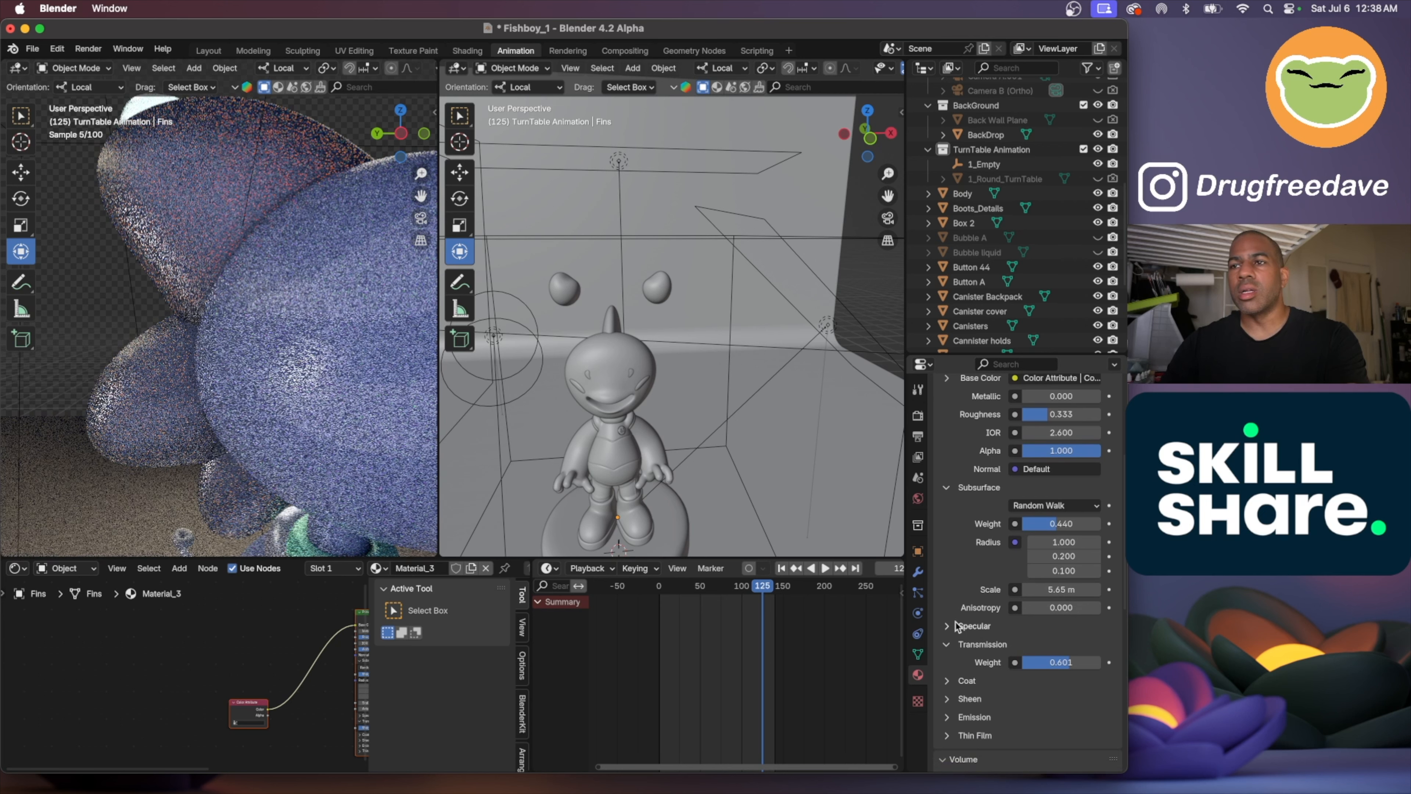
Set the first and third subsurface radius values of the fins material to 0.5 each
left_click_drag(1032, 542, 1025, 542)
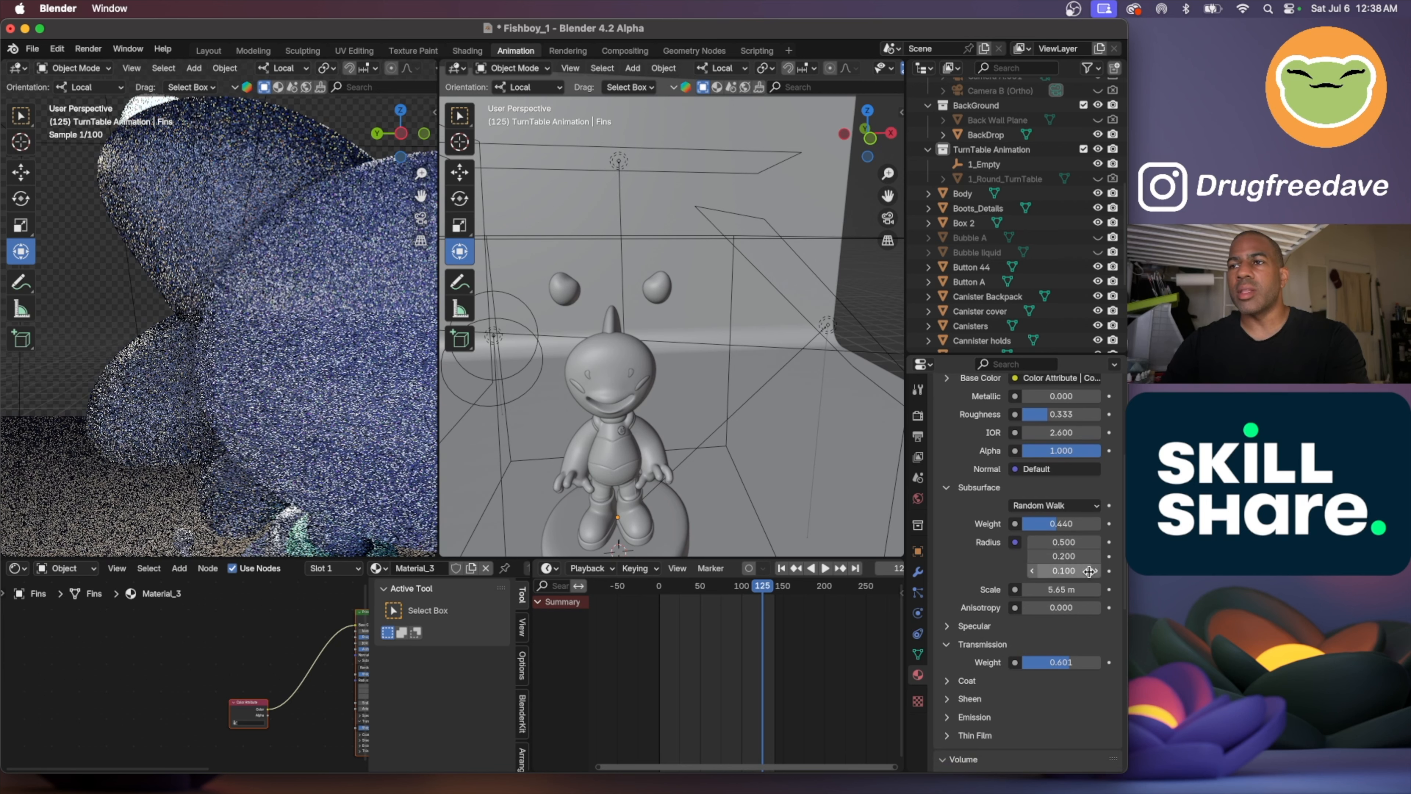
left_click(1096, 573)
left_click(1096, 574)
left_click(1096, 575)
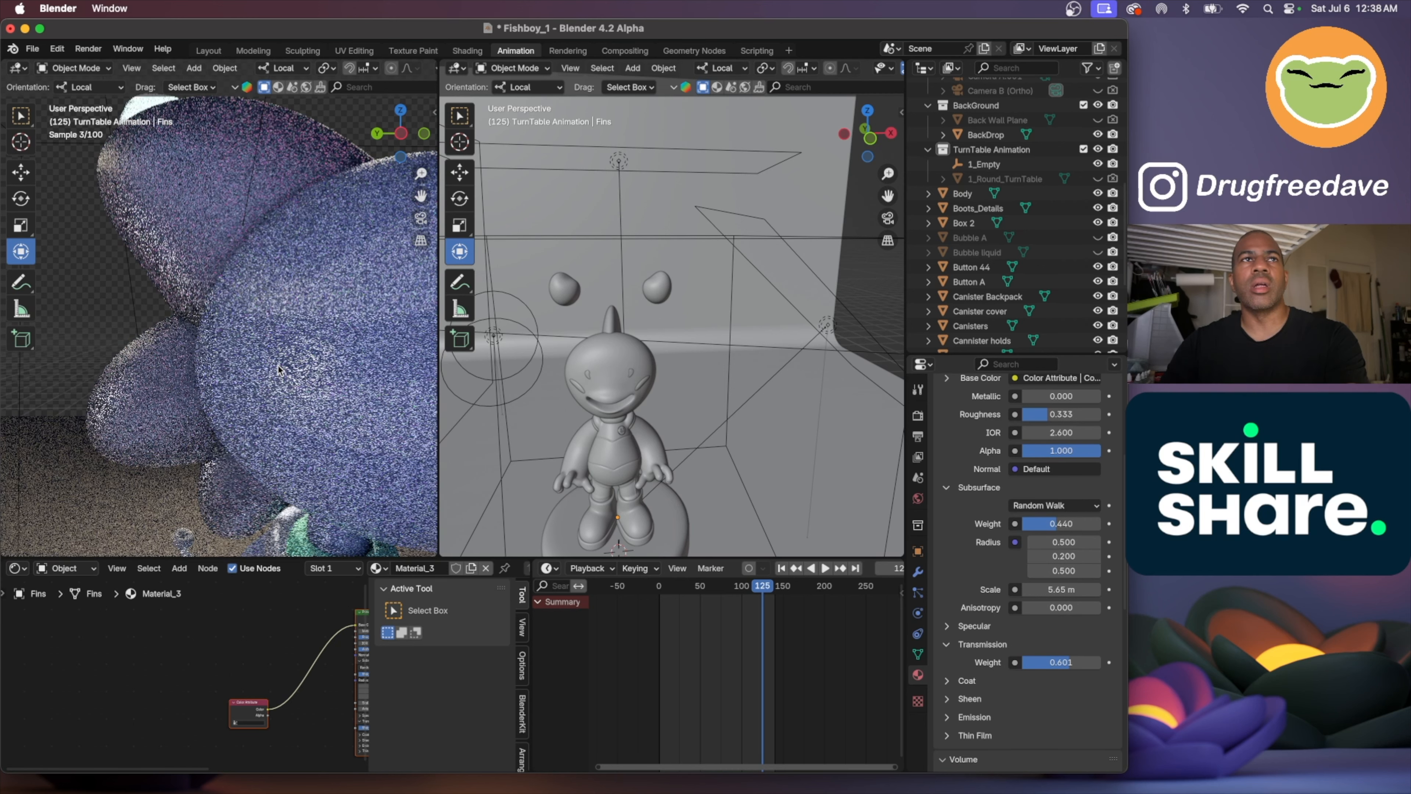
scroll(279, 369, "down", 5)
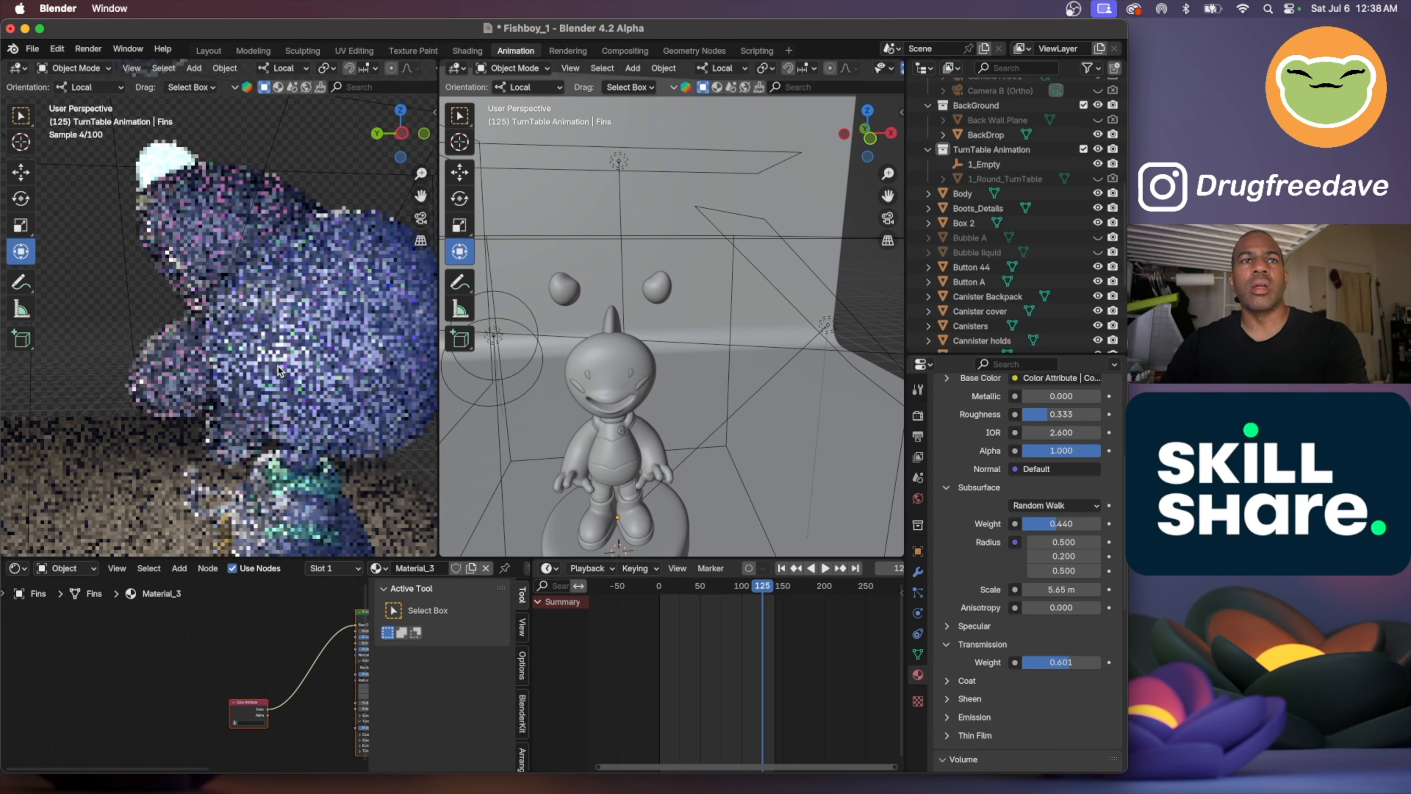
Select the canister cover on the character's back
scroll(279, 369, "down", 3)
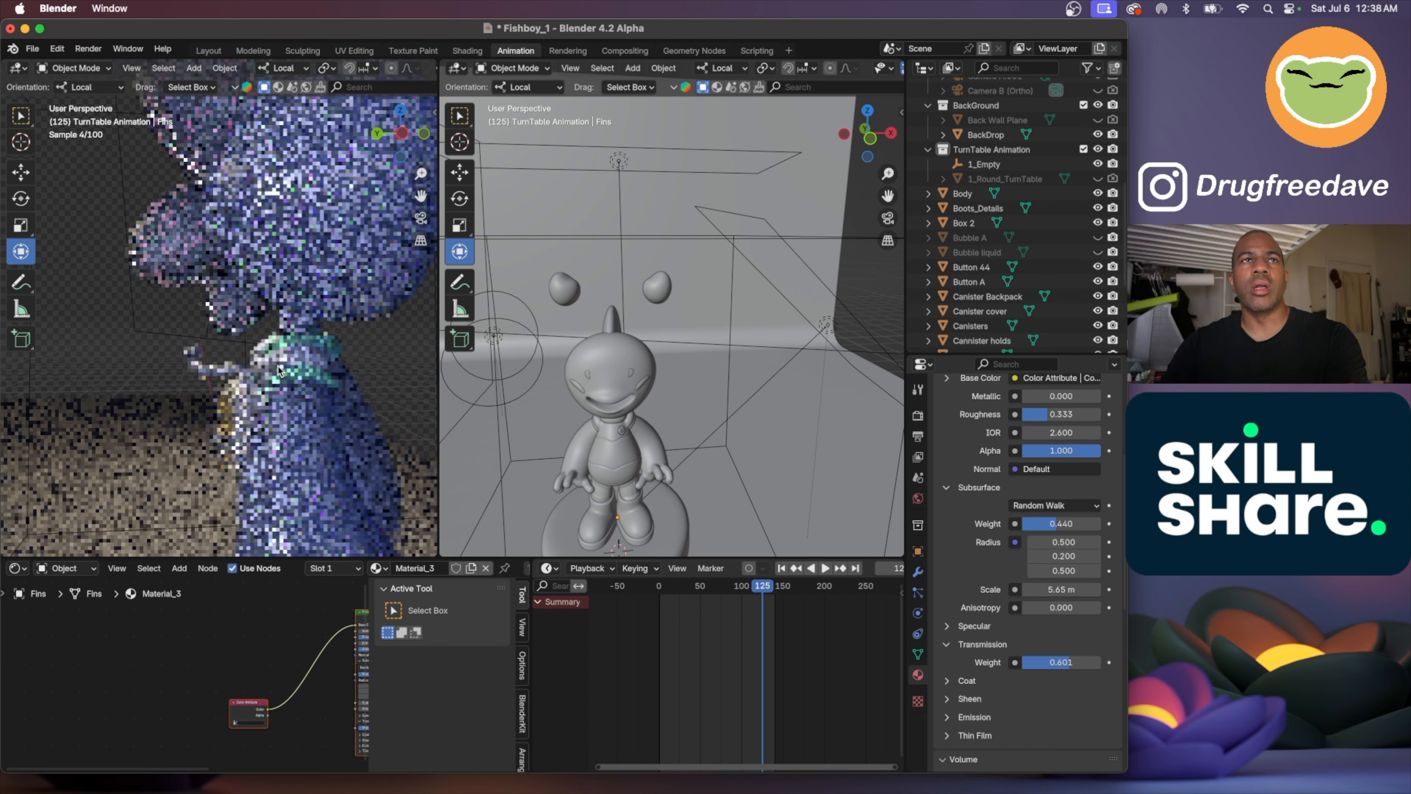
scroll(279, 371, "down", 3)
scroll(279, 371, "up", 4)
scroll(279, 371, "left", 5)
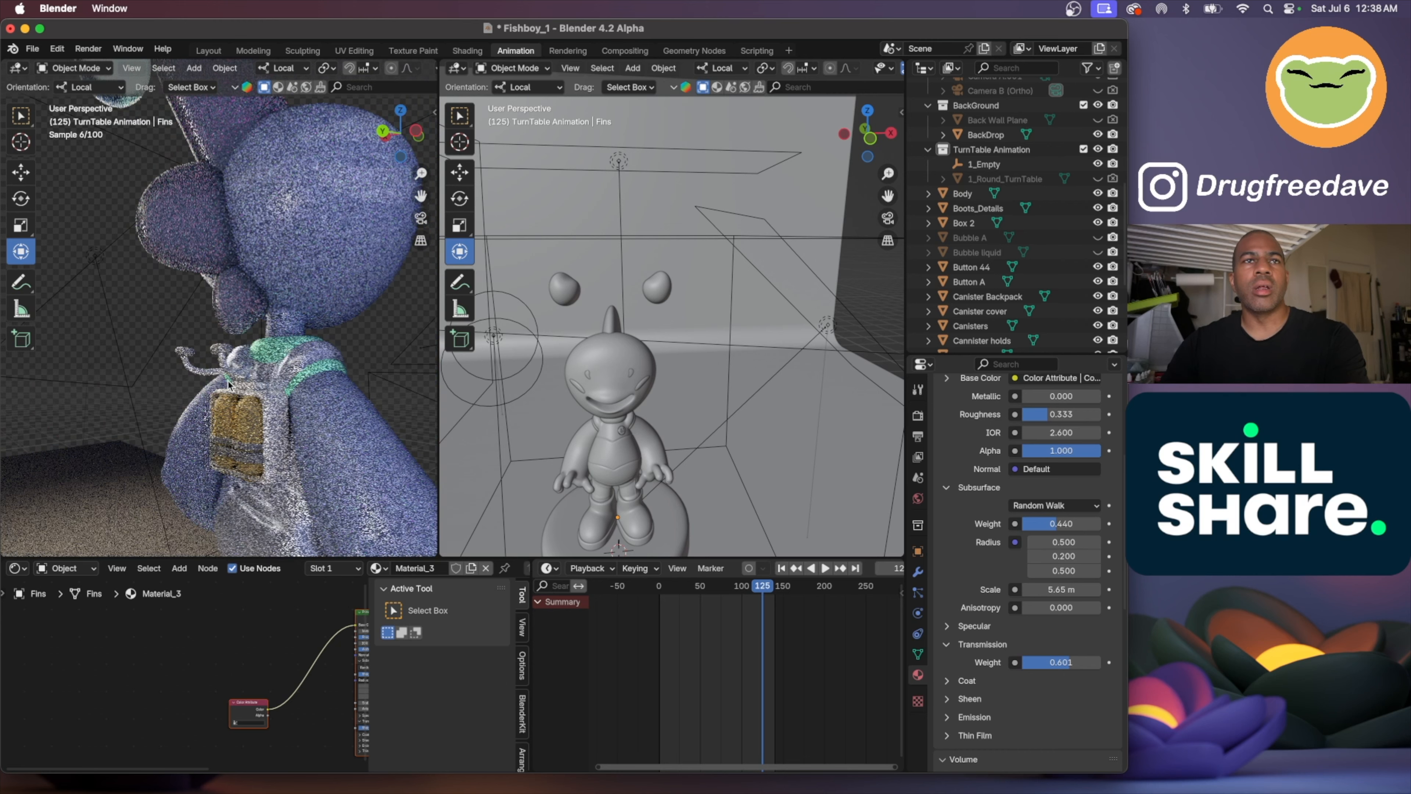
scroll(227, 384, "up", 5)
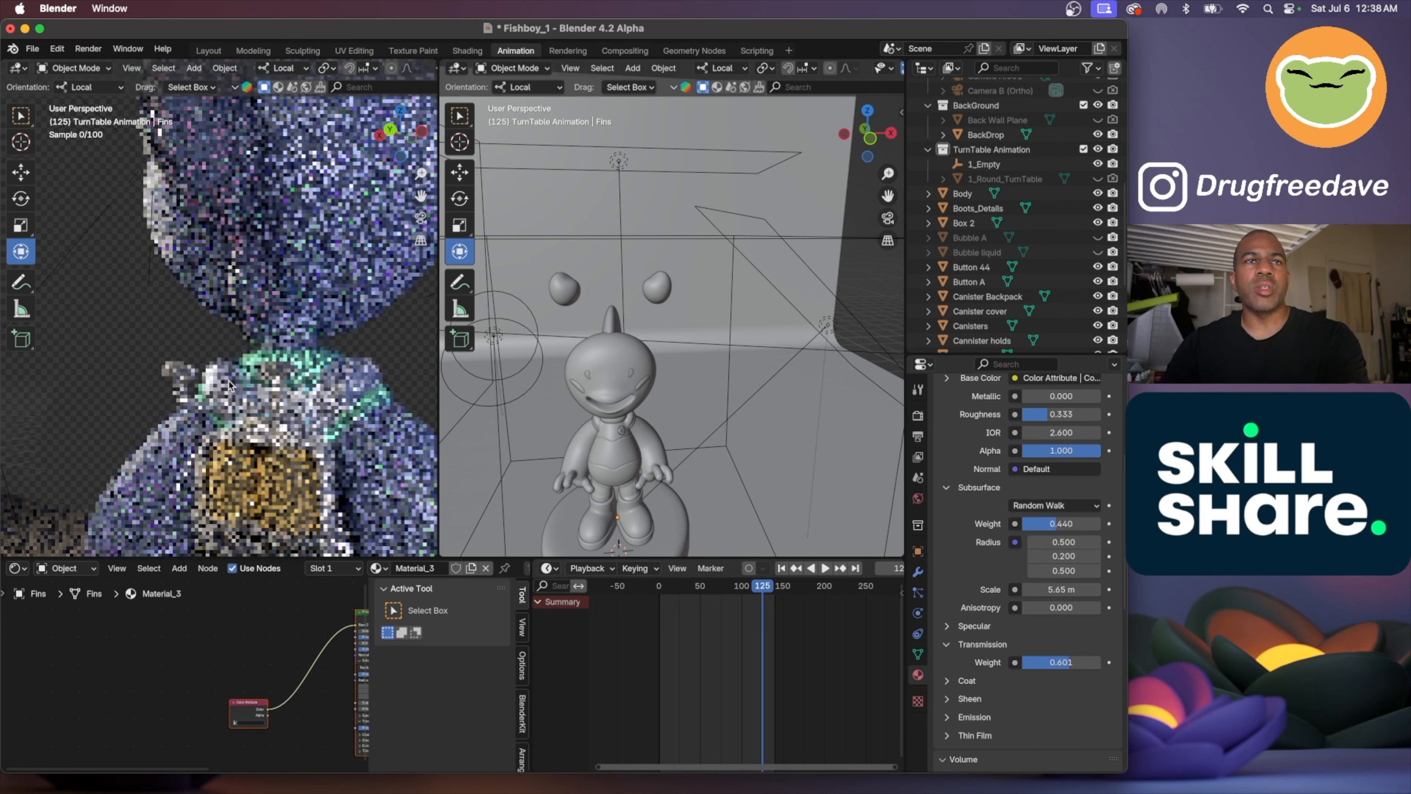
scroll(230, 385, "down", 5, "shift")
scroll(231, 385, "left", 5)
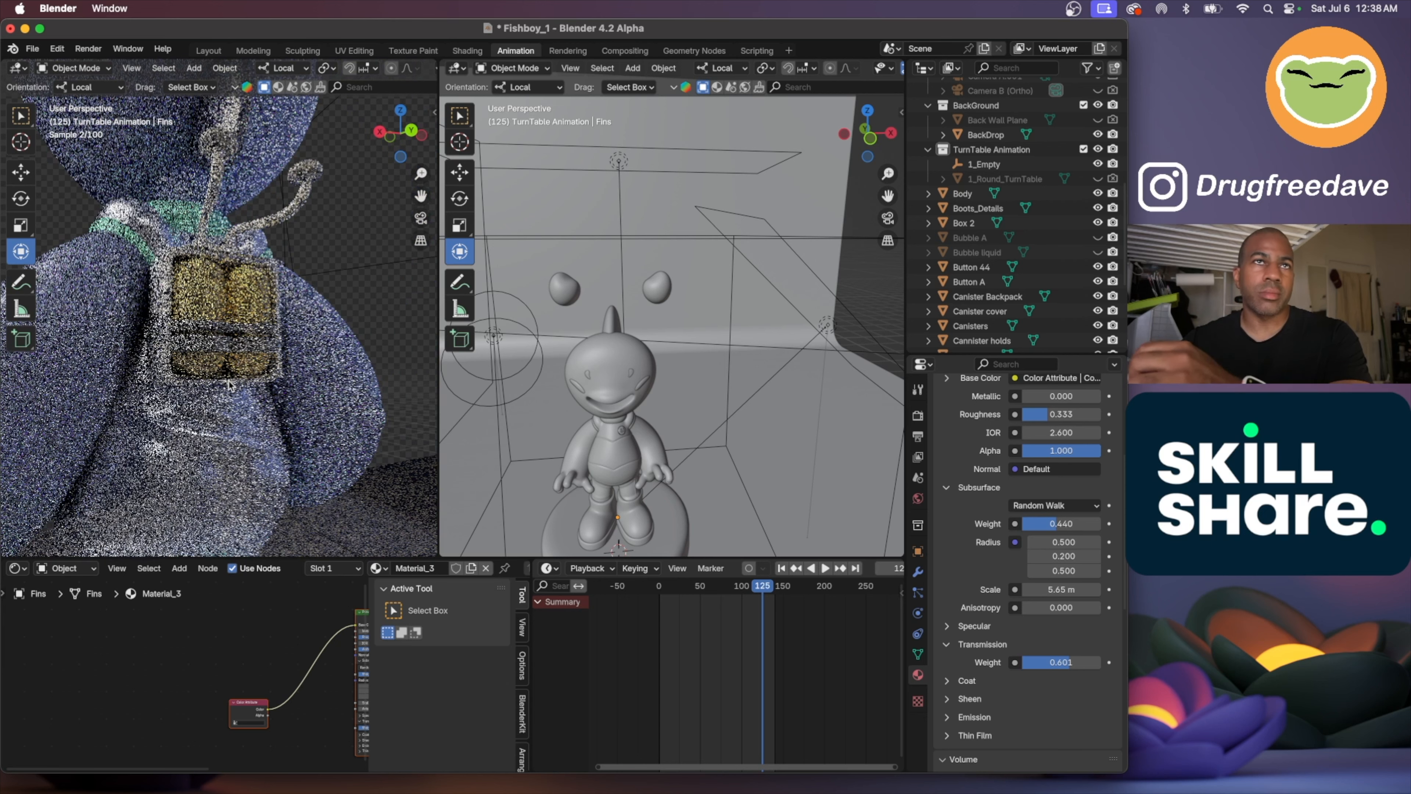
left_click(216, 309)
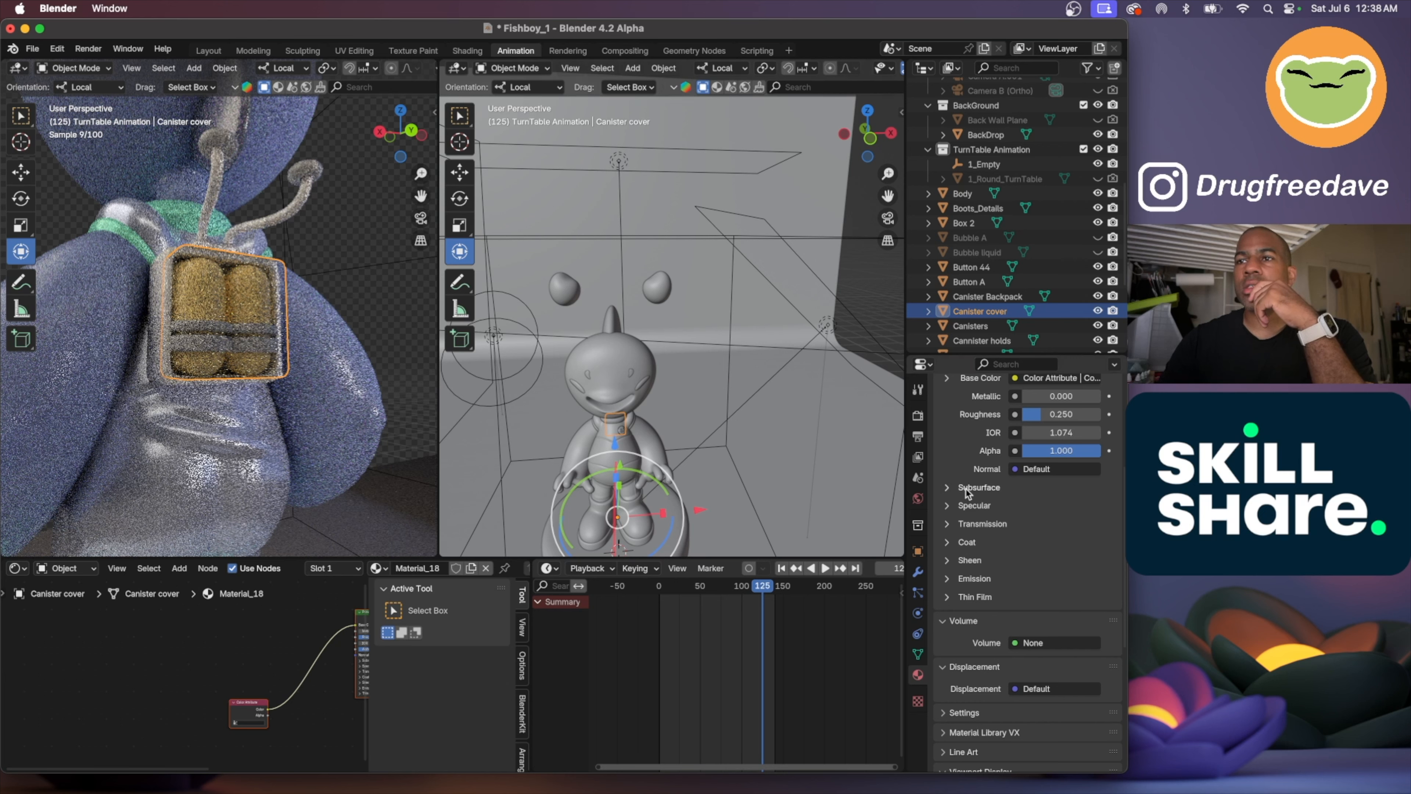
Try a metallic value of 0.138 on the canister cover's material and undo it
scroll(985, 474, "up", 4)
left_click_drag(1033, 498, 1045, 499)
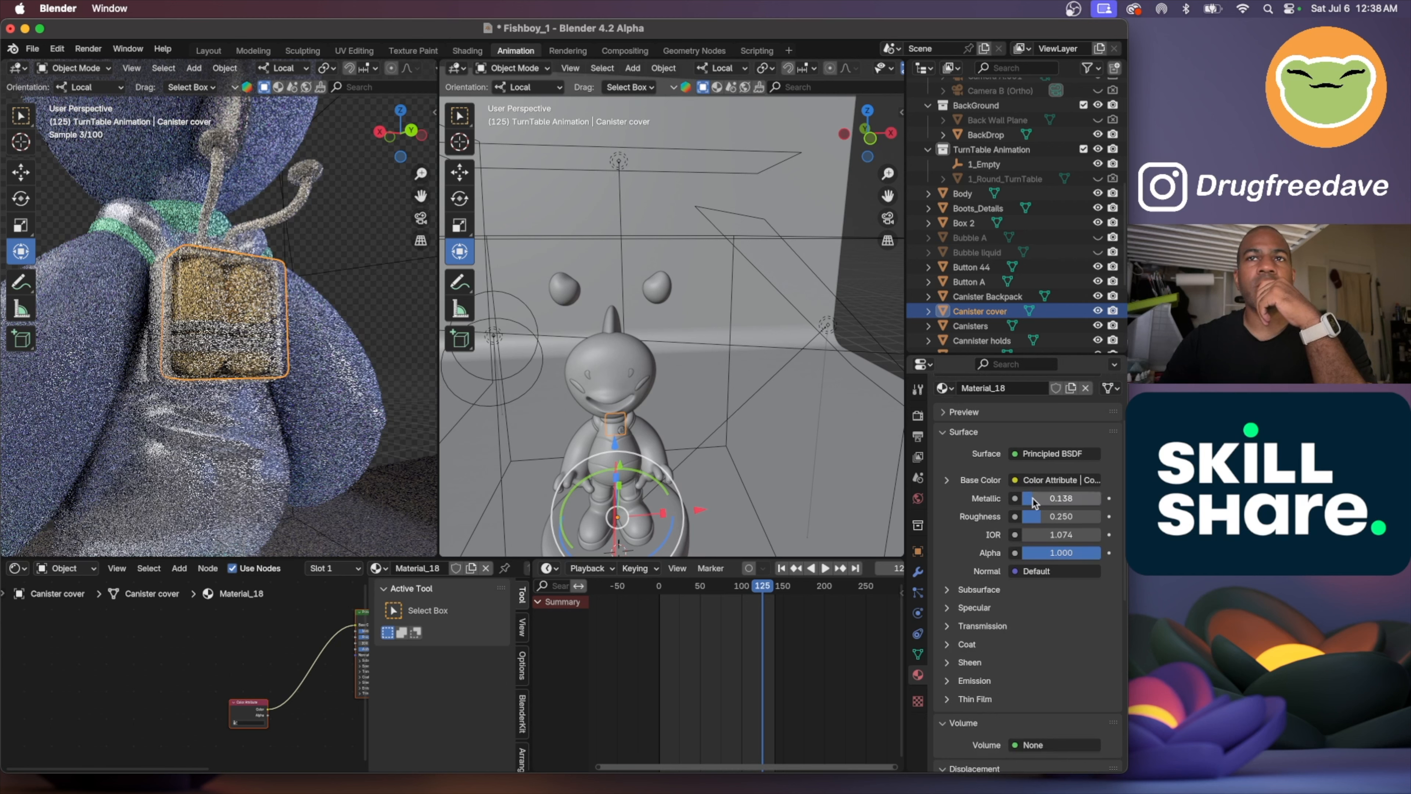
middle_click_drag(696, 455, 693, 457)
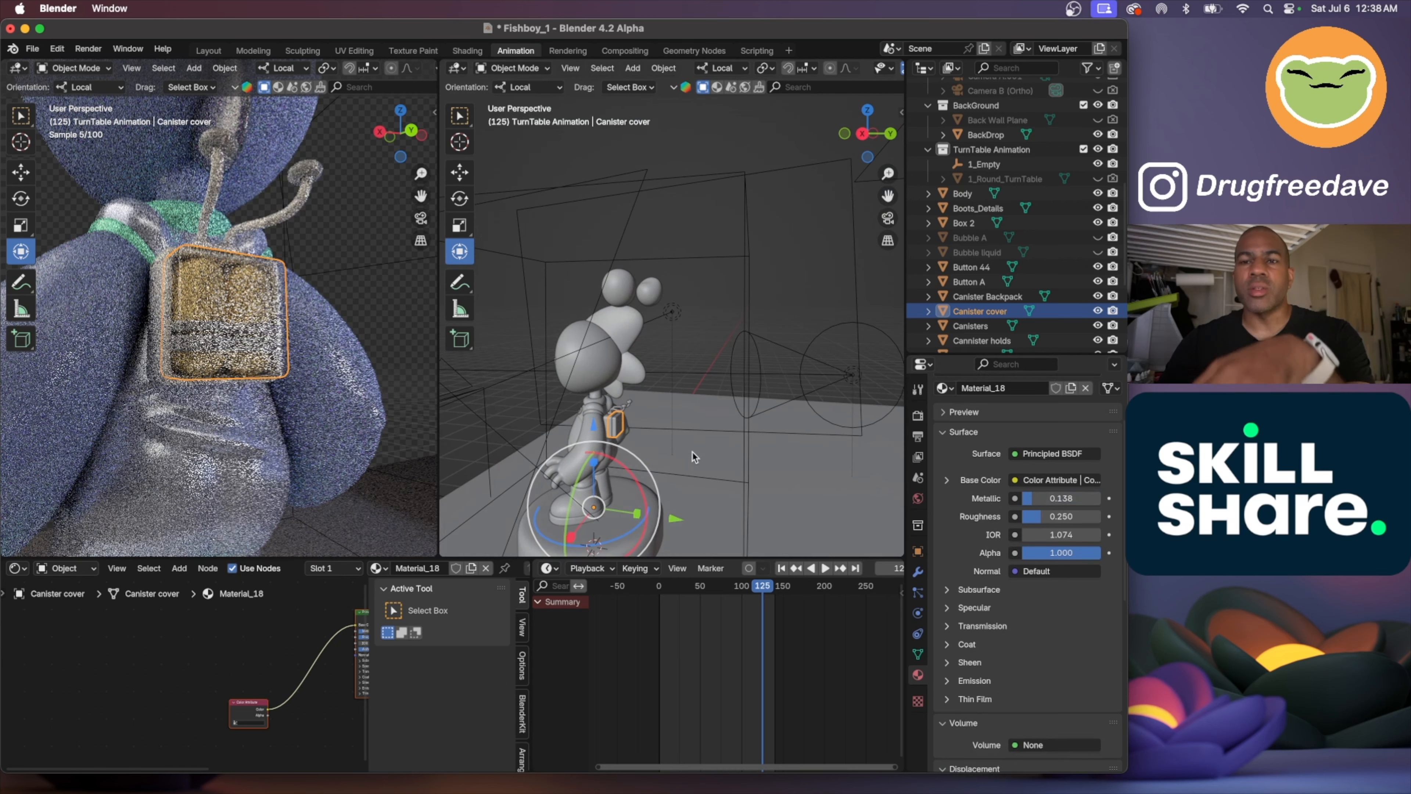
key("super+z")
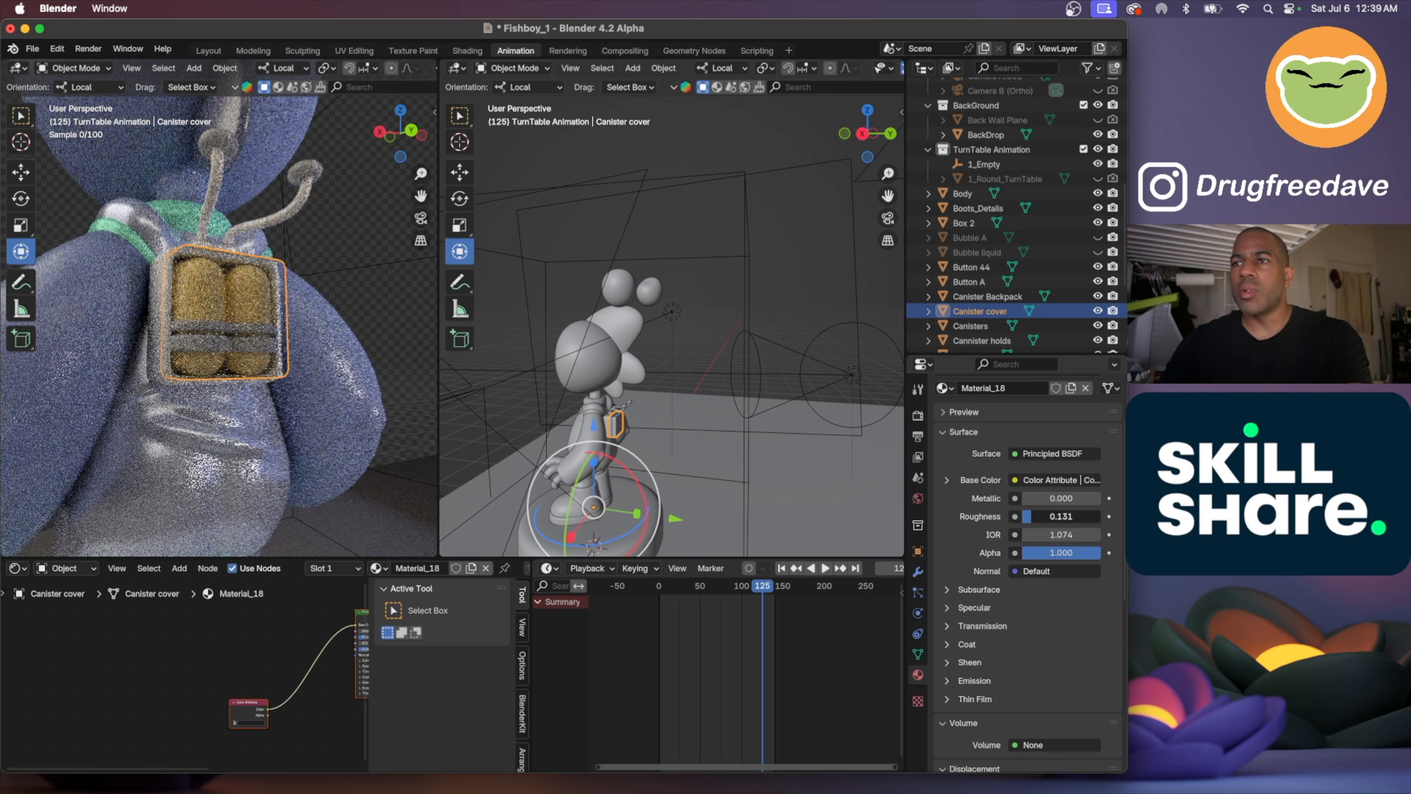
Set the canister cover material's roughness to 0 and its IOR to 1.374, and deselect the cover
left_click_drag(1032, 517, 1022, 517)
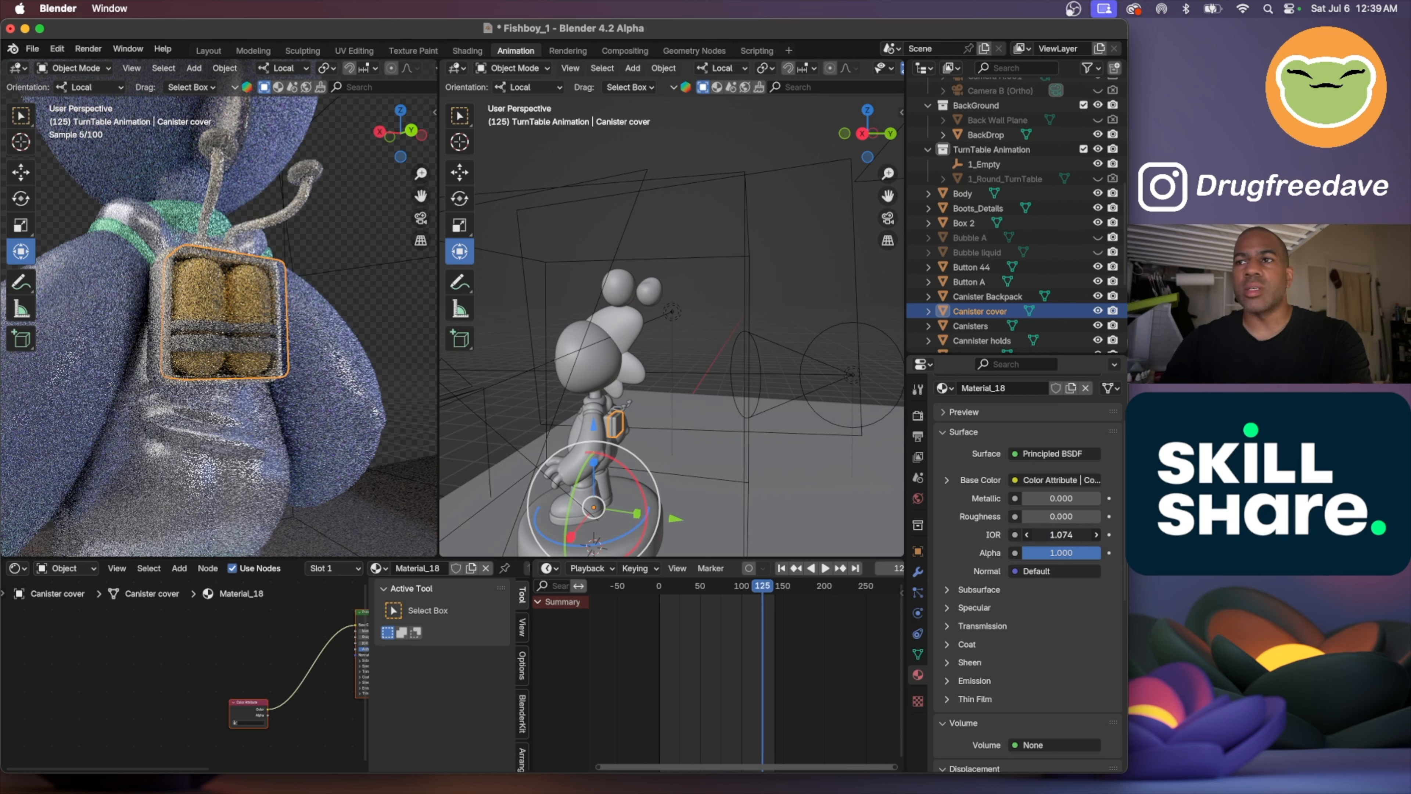
left_click_drag(1062, 535, 1128, 534)
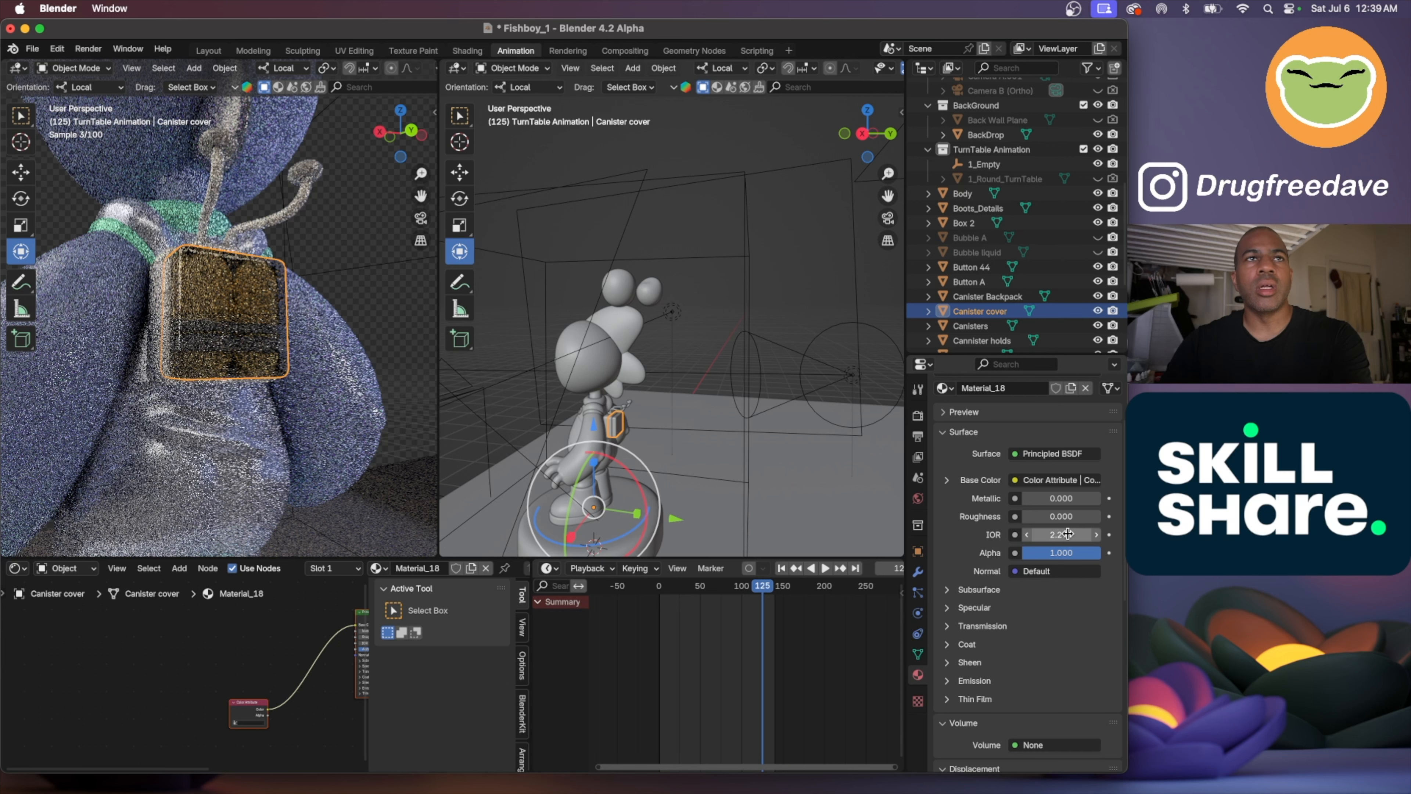
left_click_drag(1025, 538, 1019, 538)
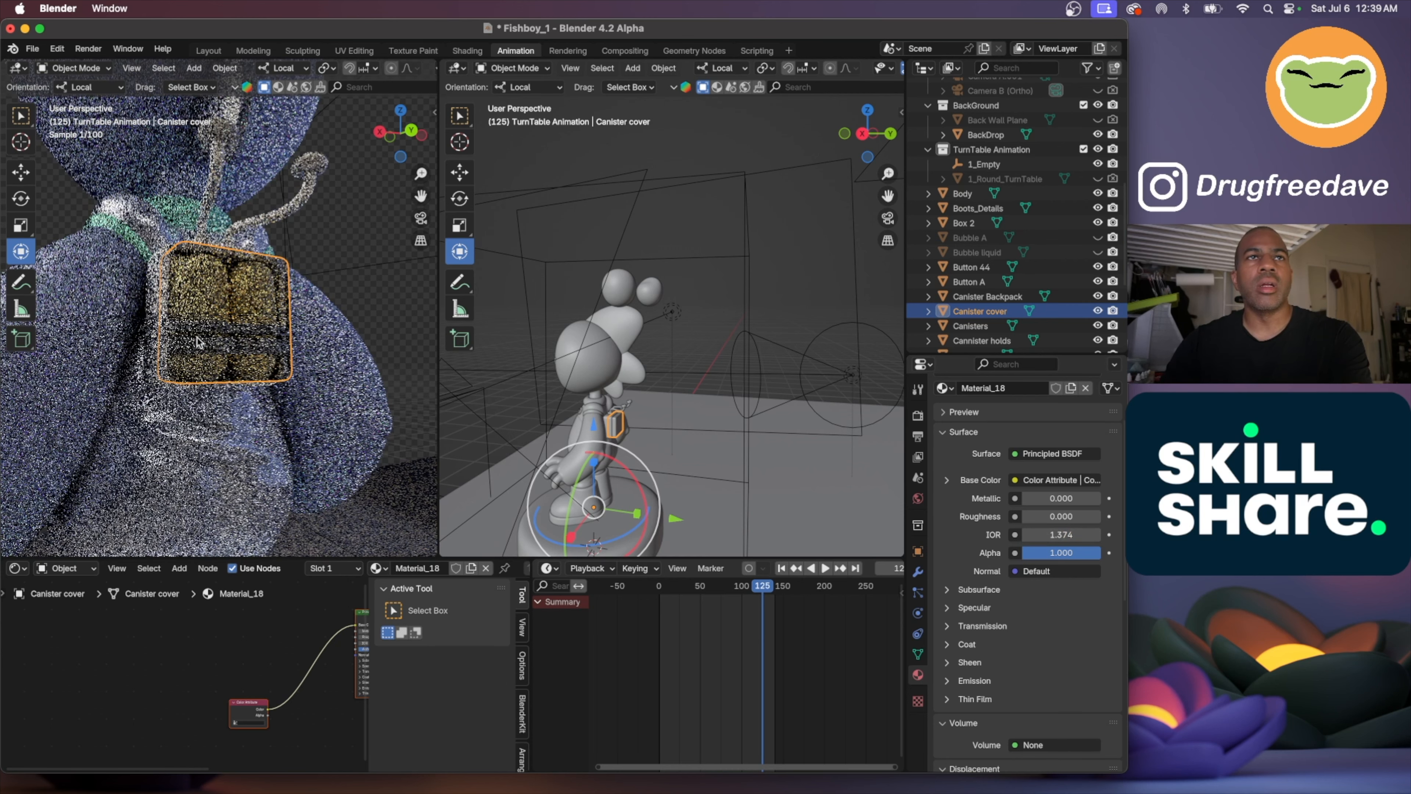
scroll(199, 343, "up", 1)
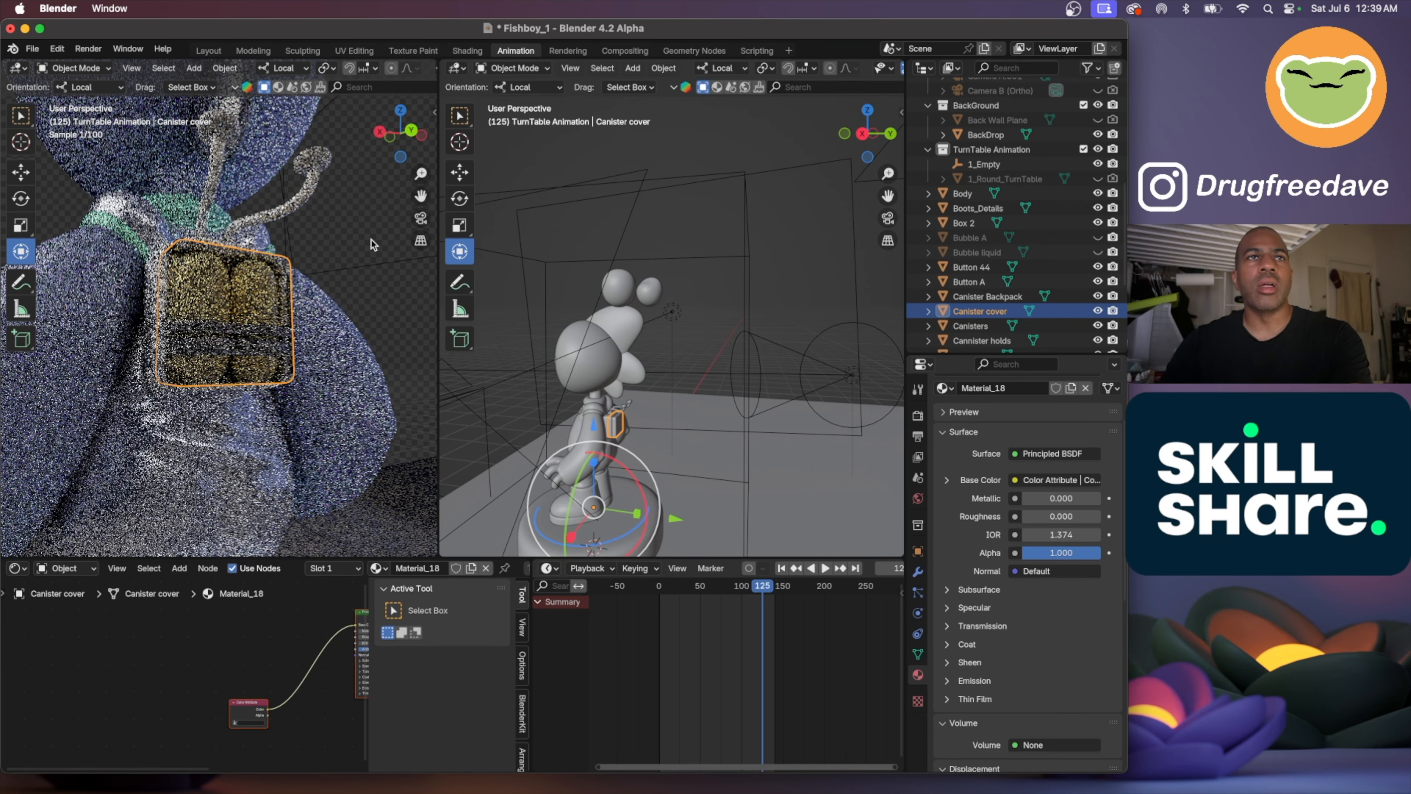
left_click(372, 245)
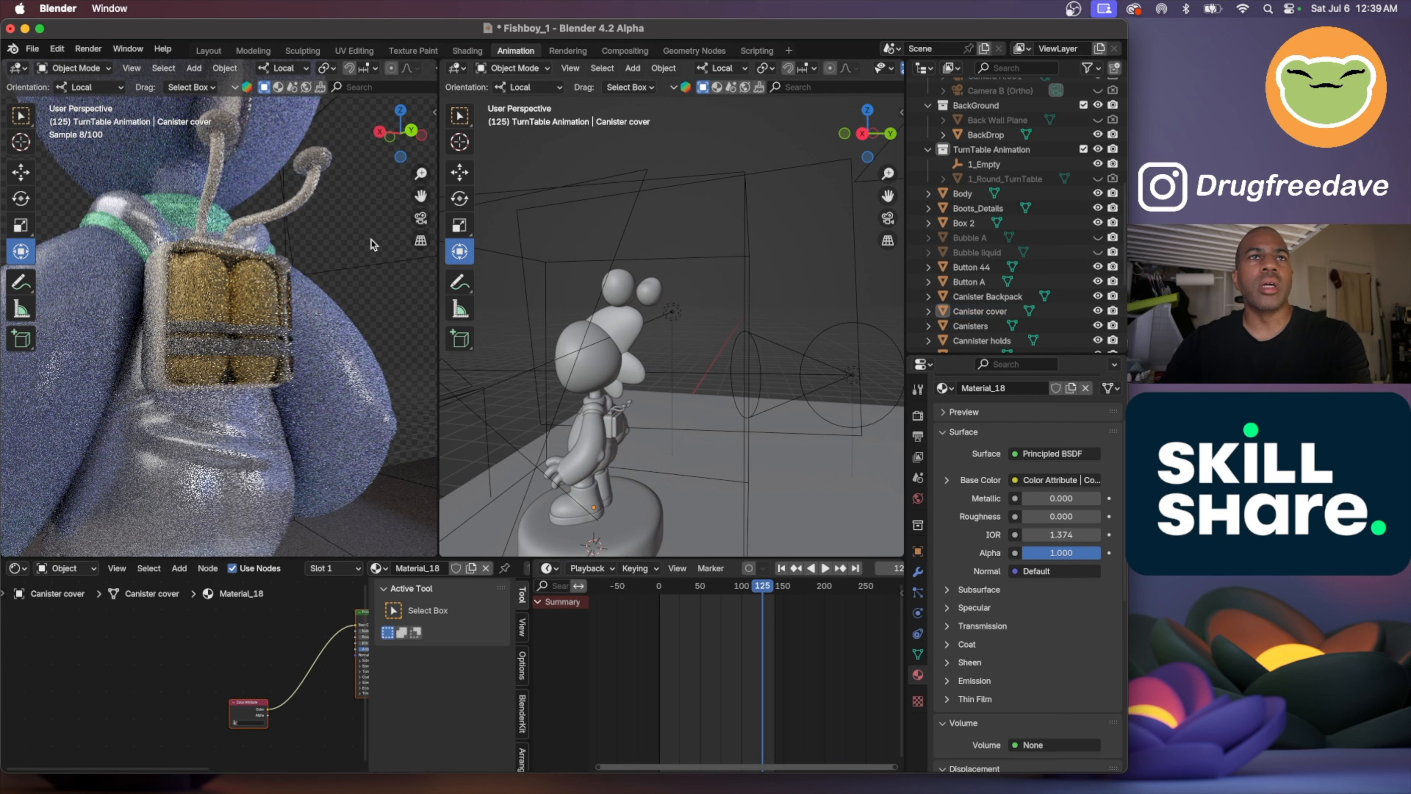
Lower the canister cover material's IOR to 1.174 and set its metallic value to 0.055
left_click(1027, 538)
left_click(1027, 538)
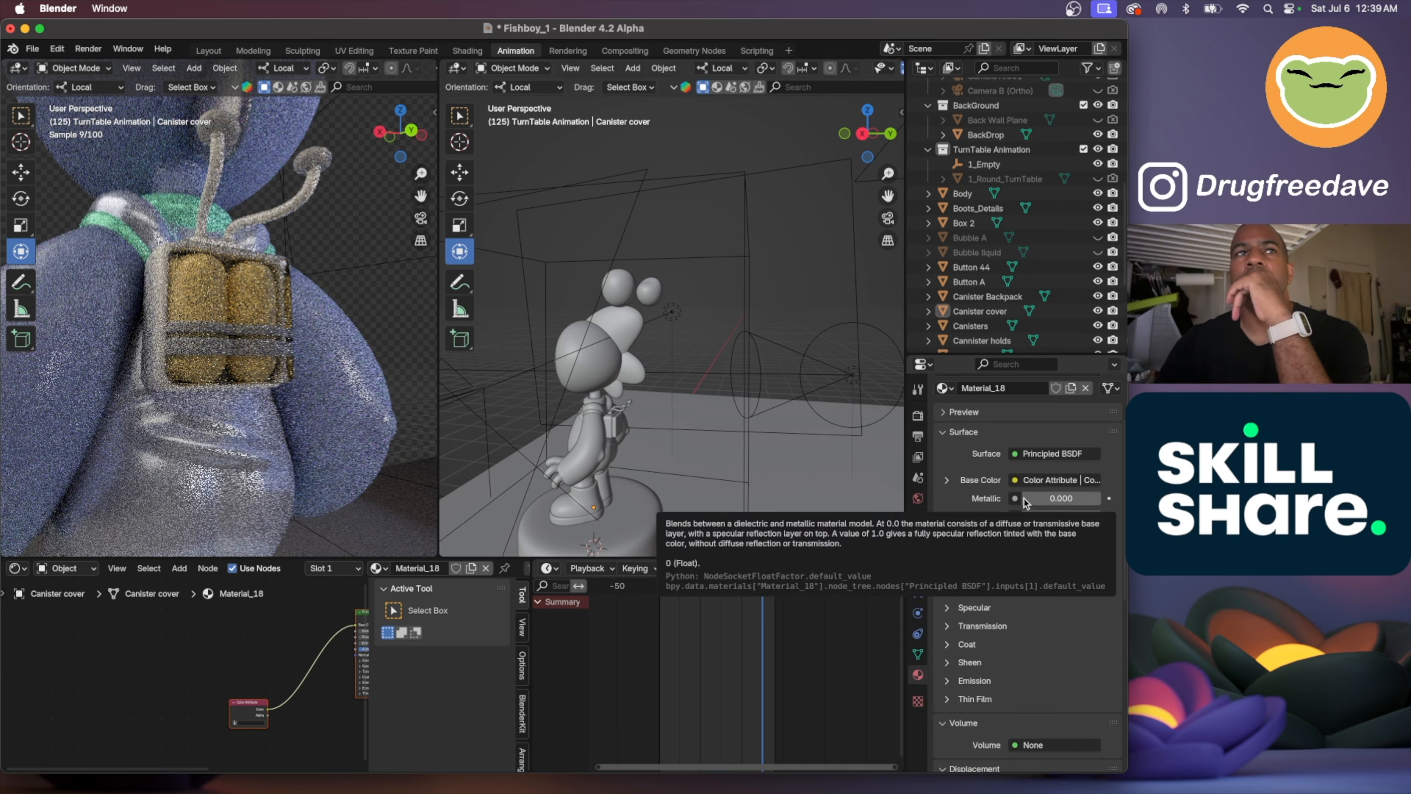
left_click_drag(1023, 499, 1027, 498)
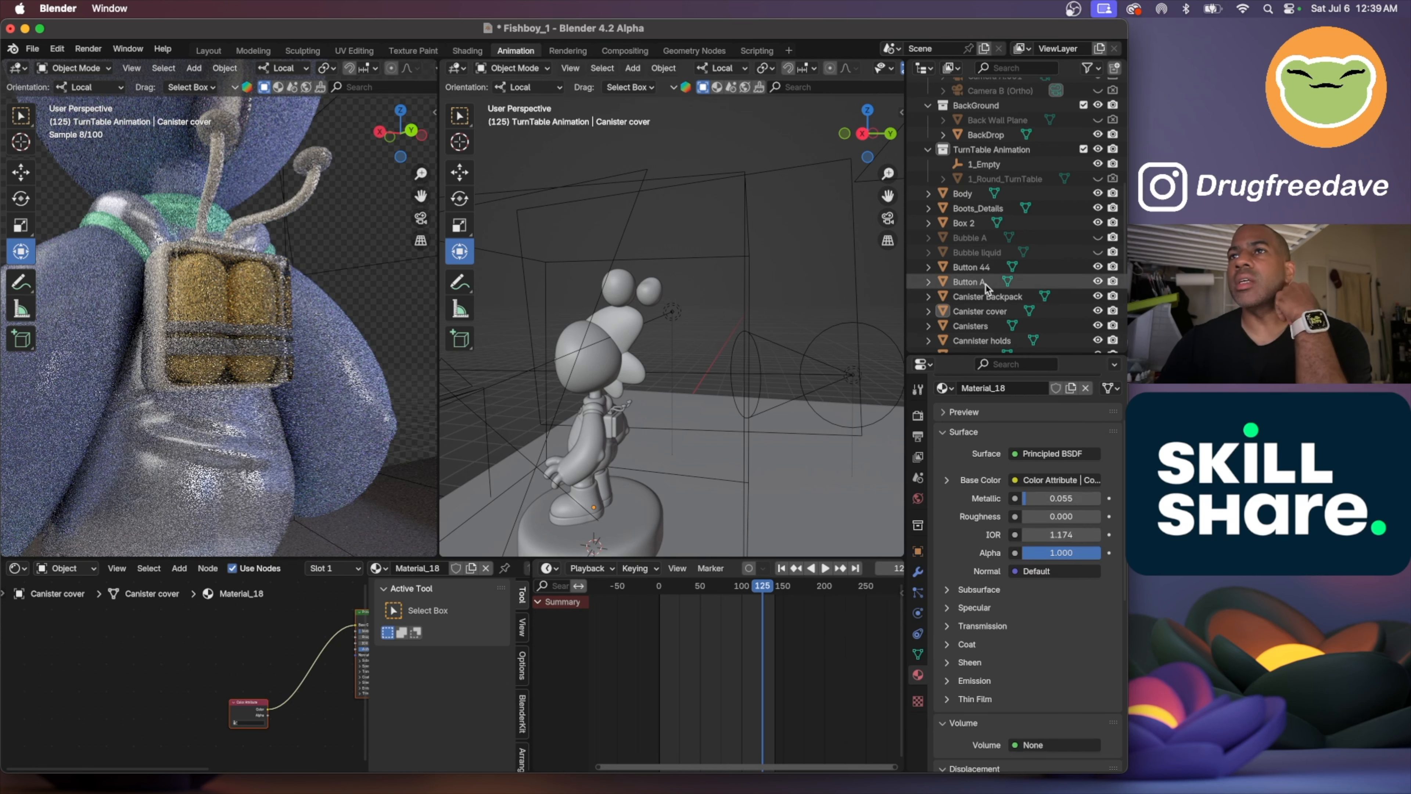
scroll(987, 289, "down", 1)
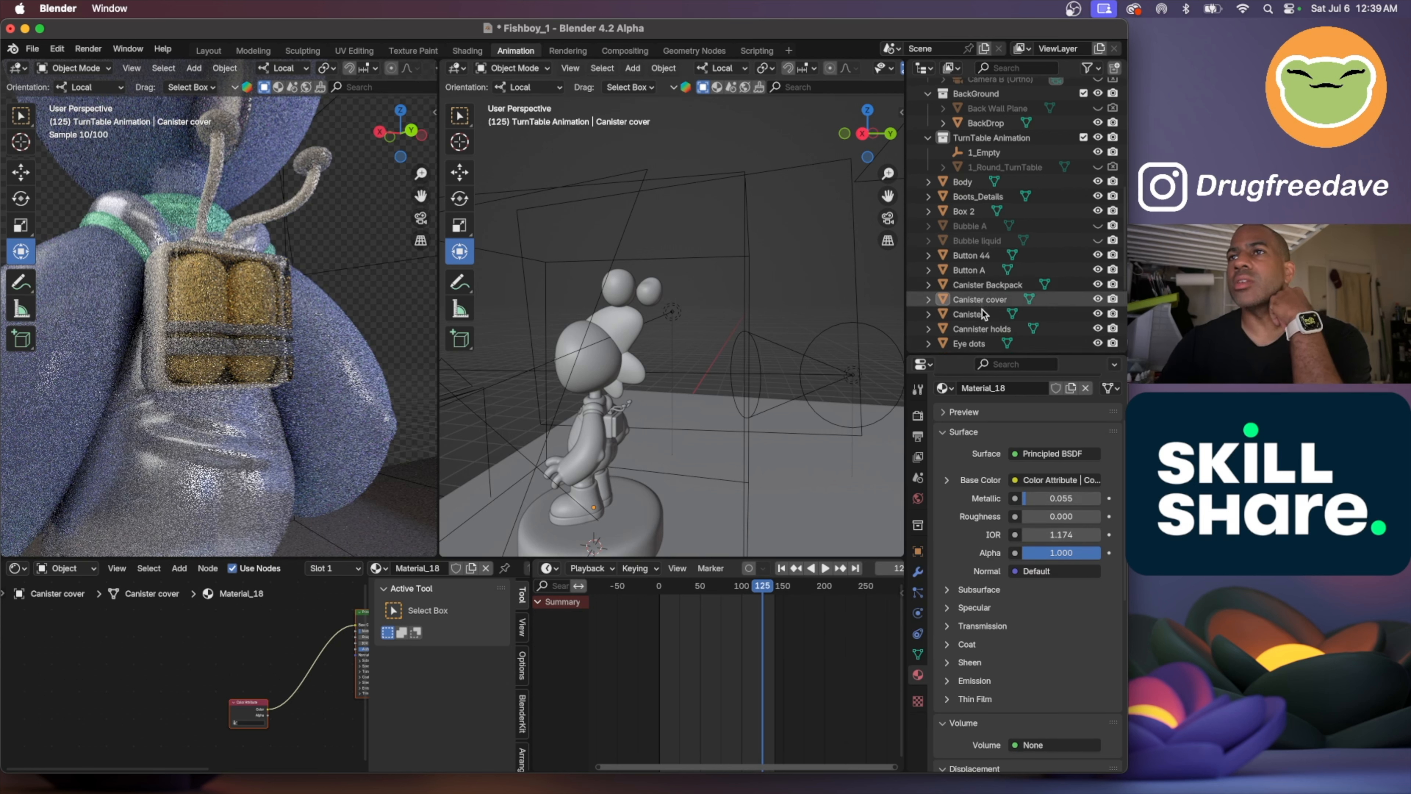
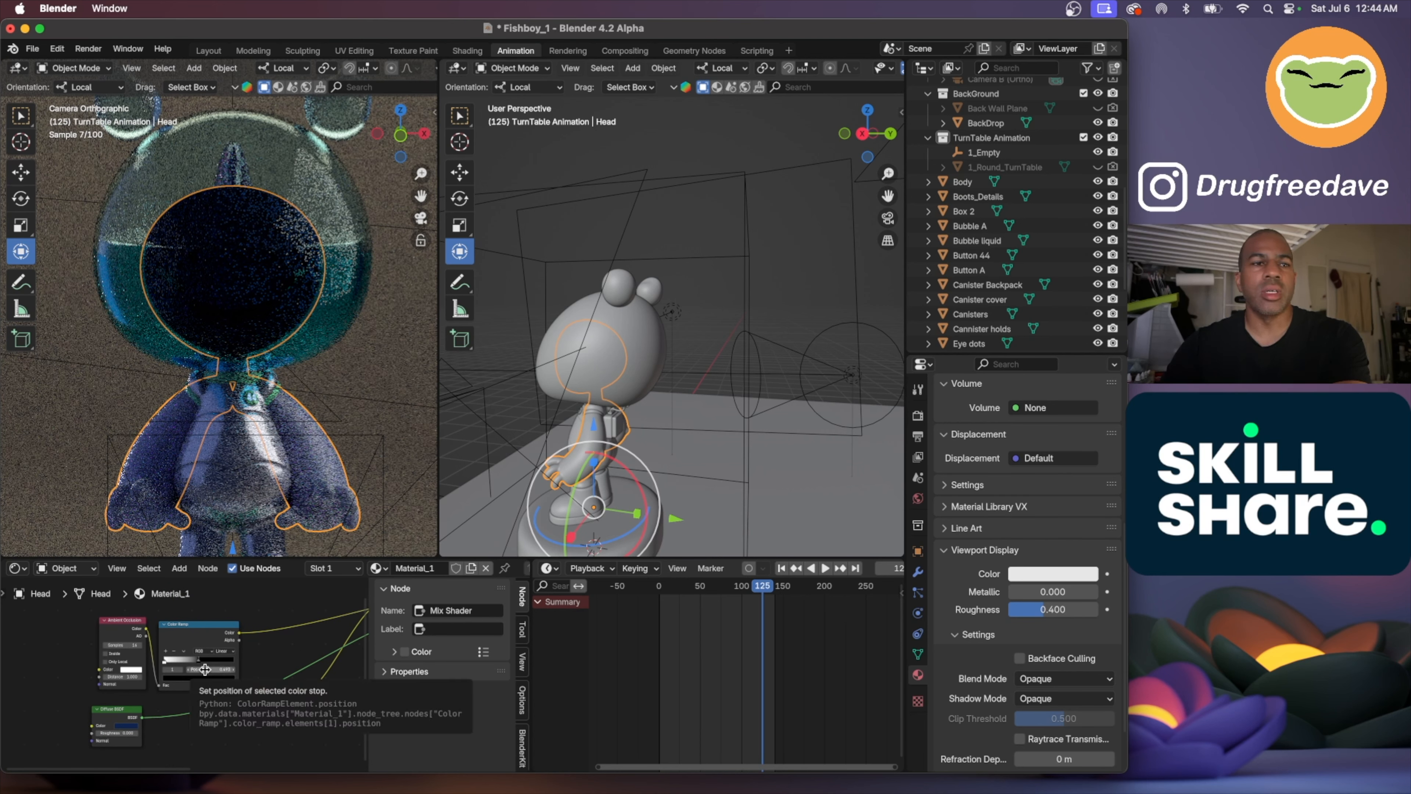
Enable Only Local on the Ambient Occlusion node of the head material and deselect the head
scroll(134, 729, "right", 10)
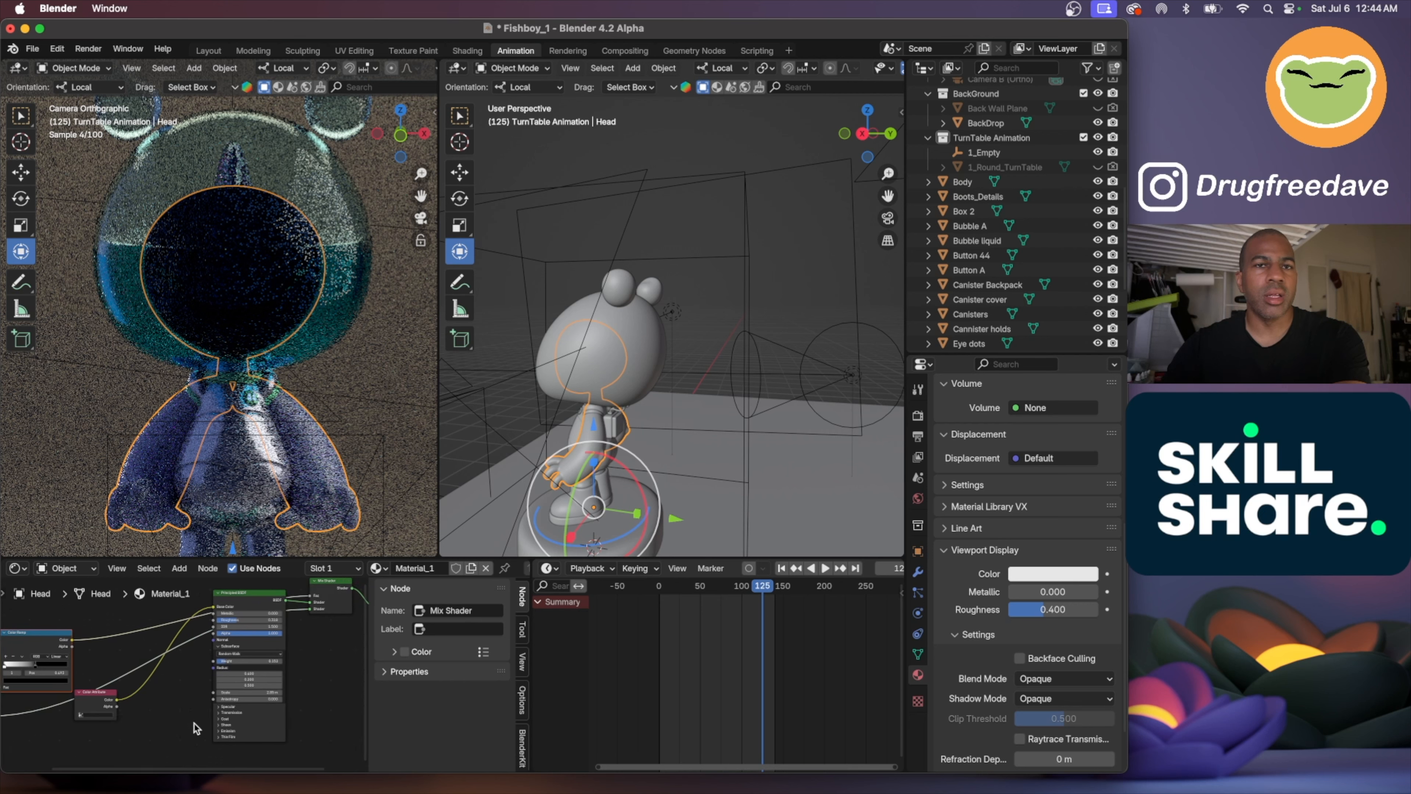
scroll(194, 722, "right", 1)
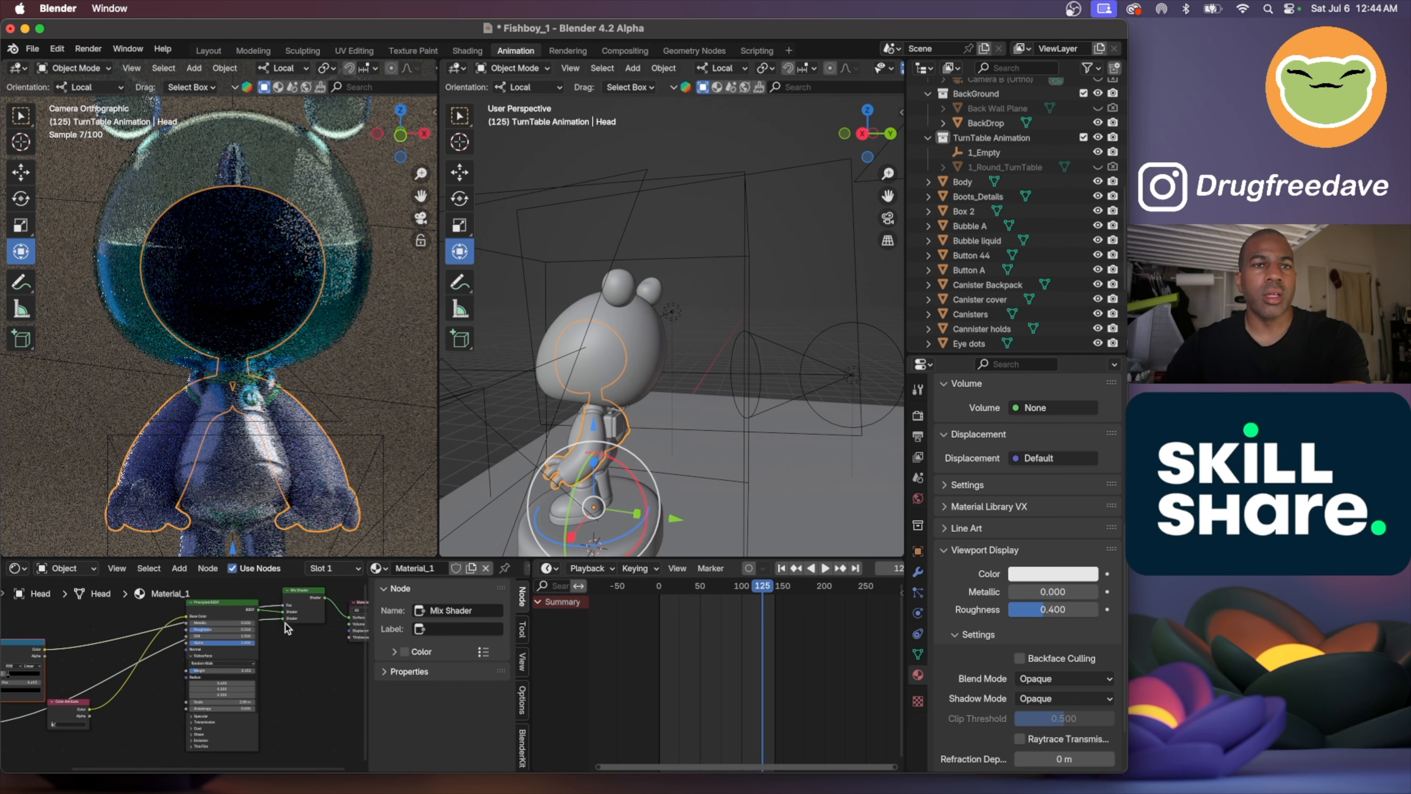
scroll(284, 624, "right", 1)
scroll(285, 623, "left", 2)
scroll(222, 634, "left", 5)
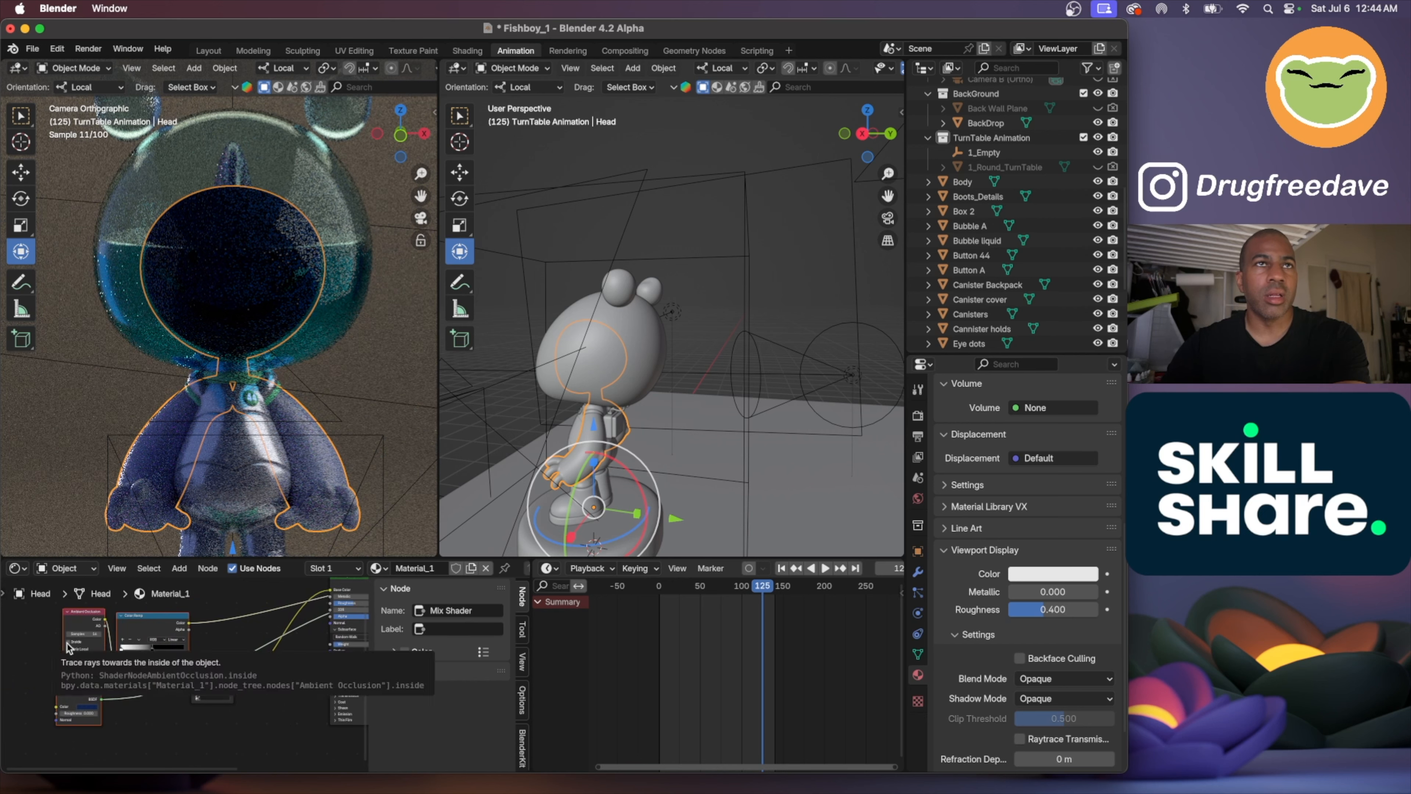
left_click(68, 645)
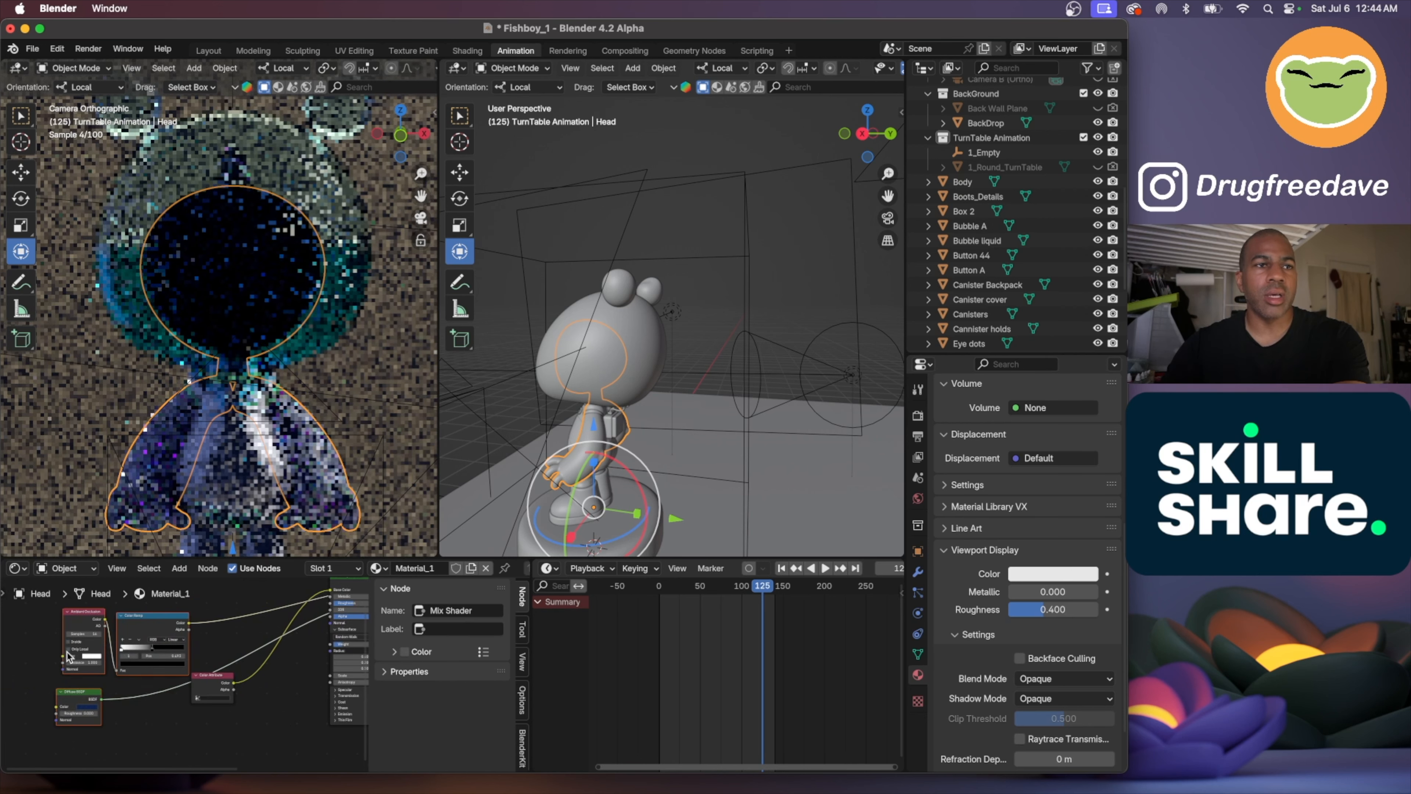
left_click(67, 648)
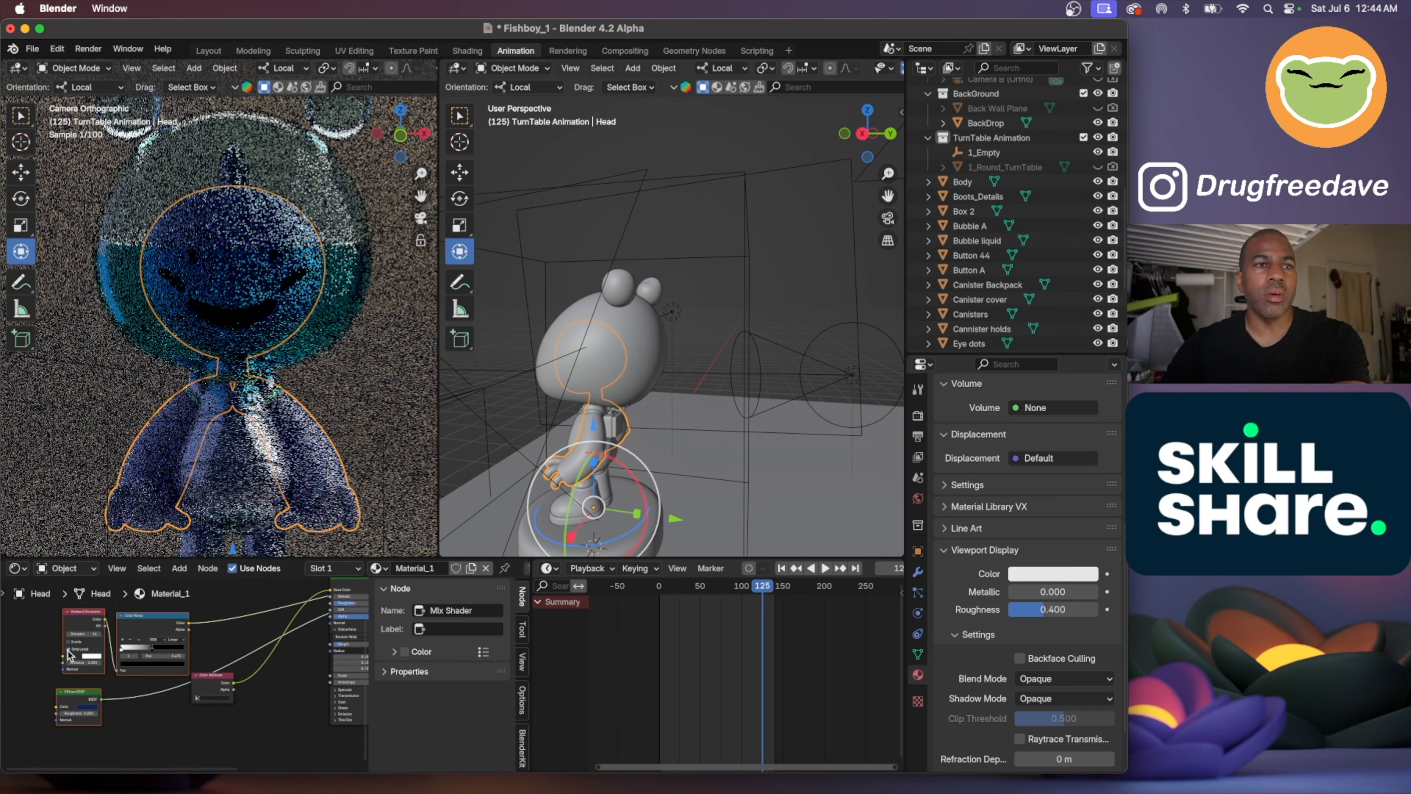
left_click(583, 252)
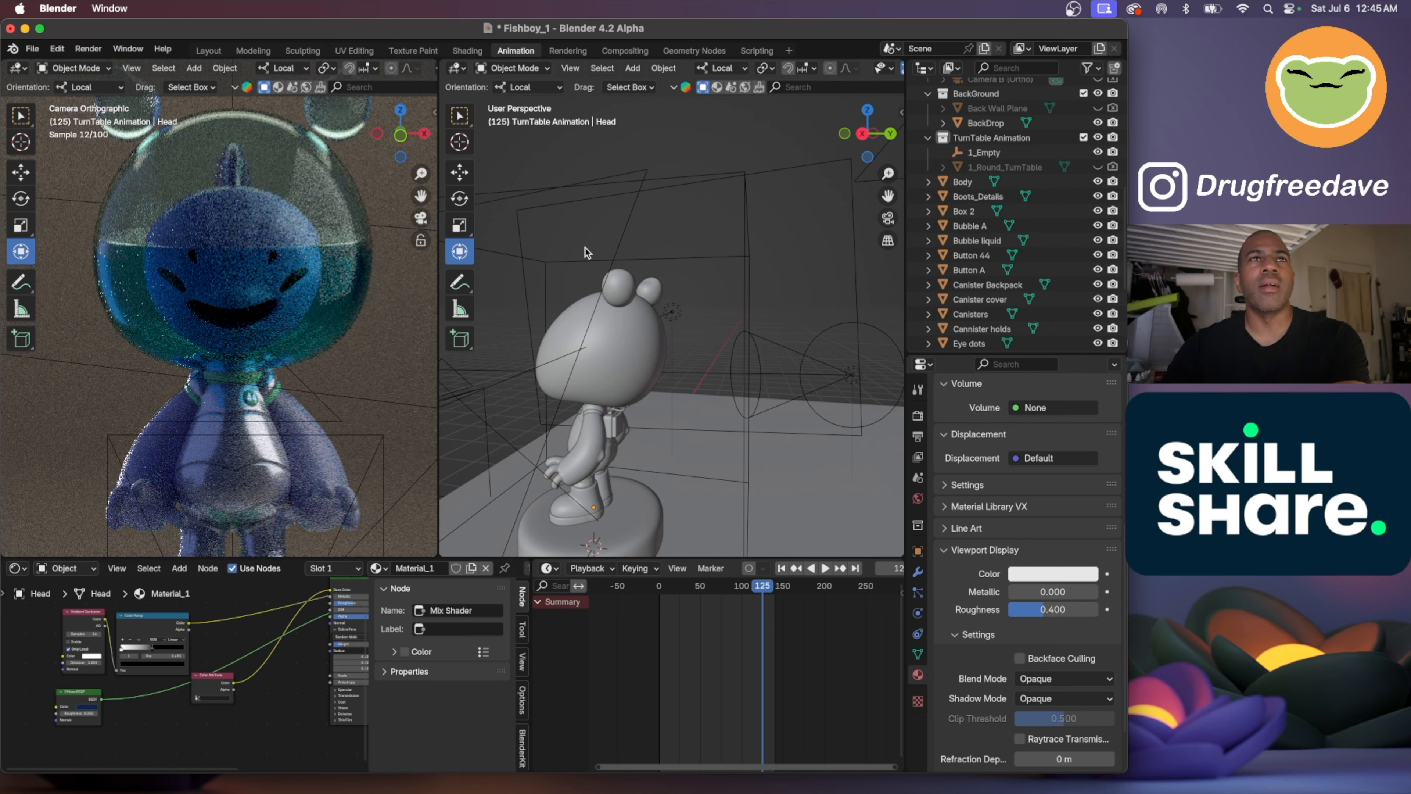
Join the two turntable discs under the character's boots into one object
scroll(407, 220, "down", 5, "shift")
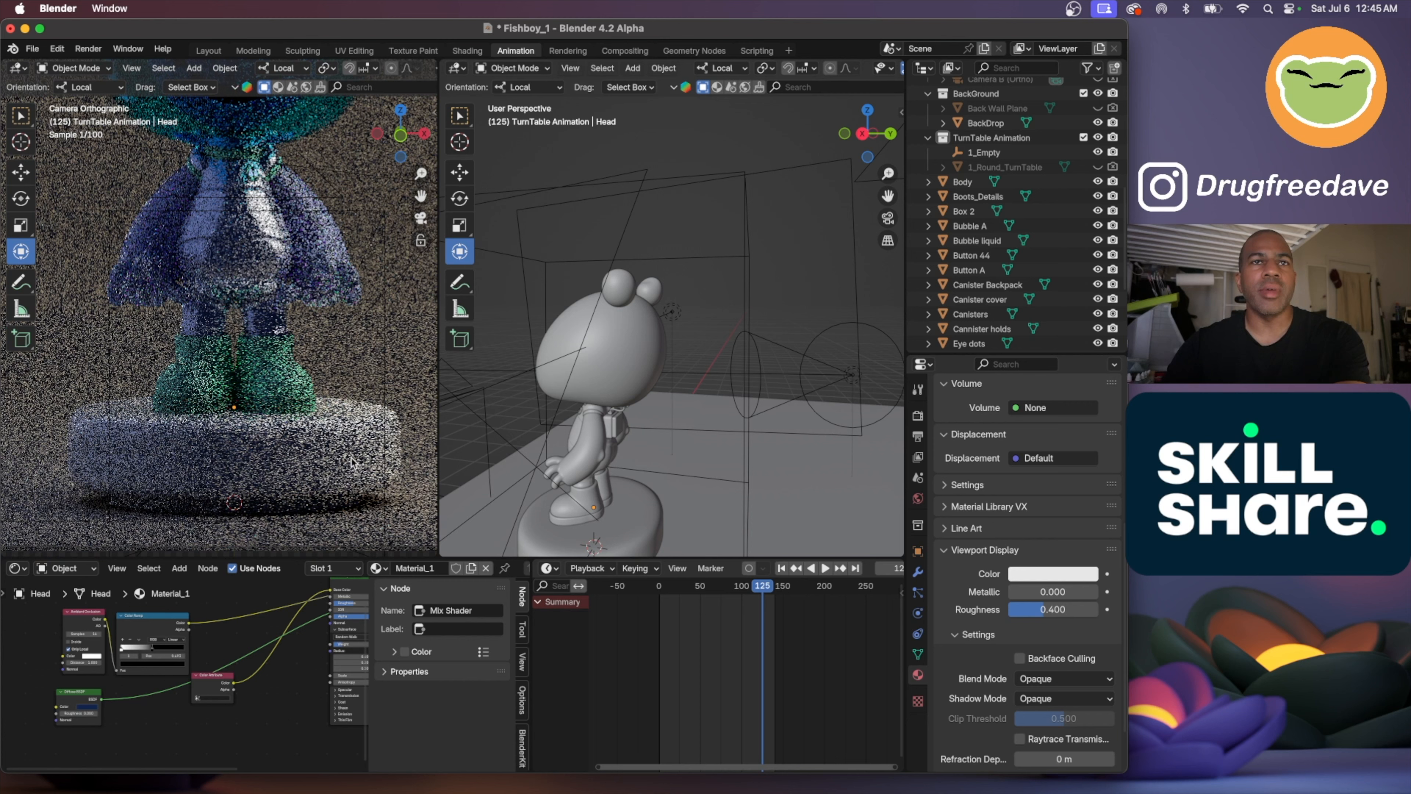
left_click(331, 456)
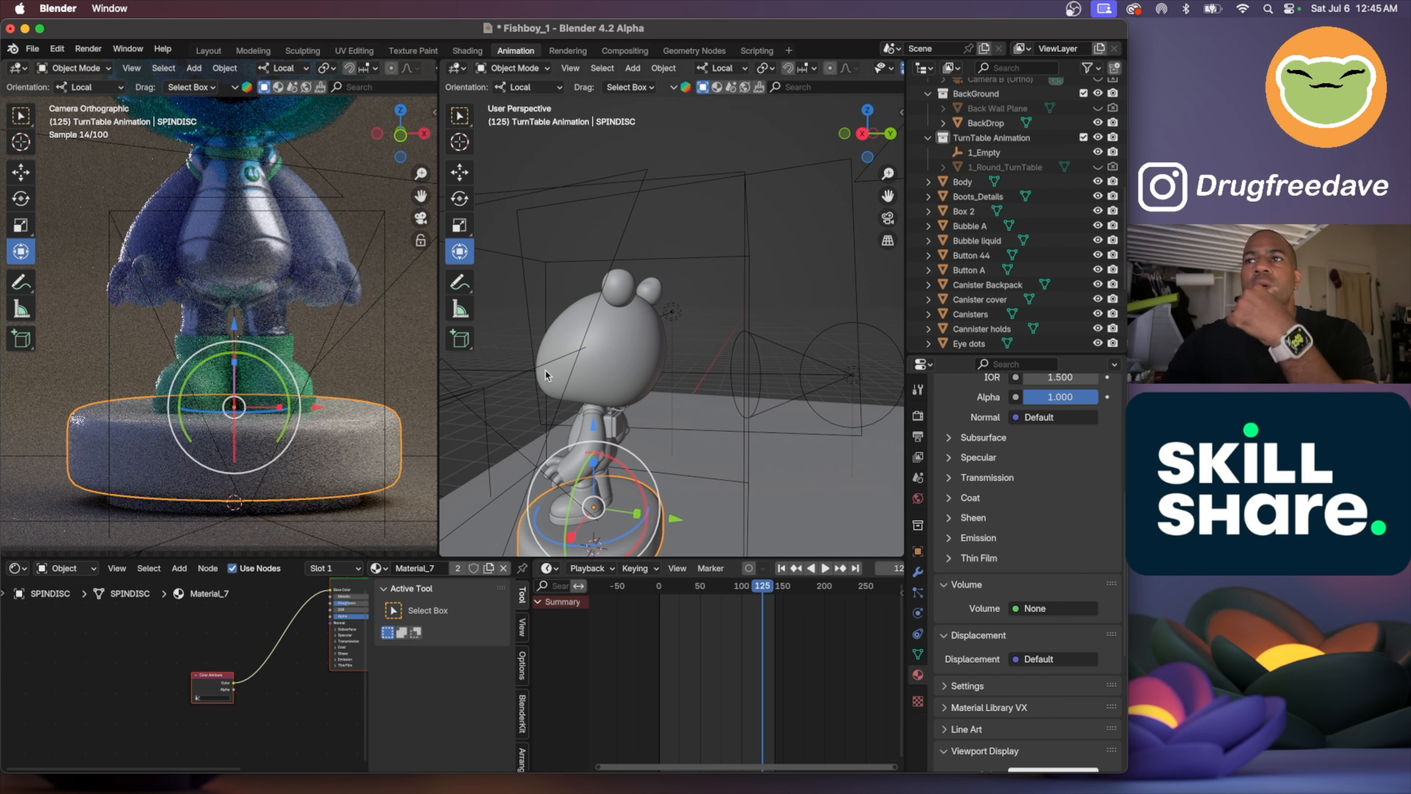
left_click(283, 503, "shift")
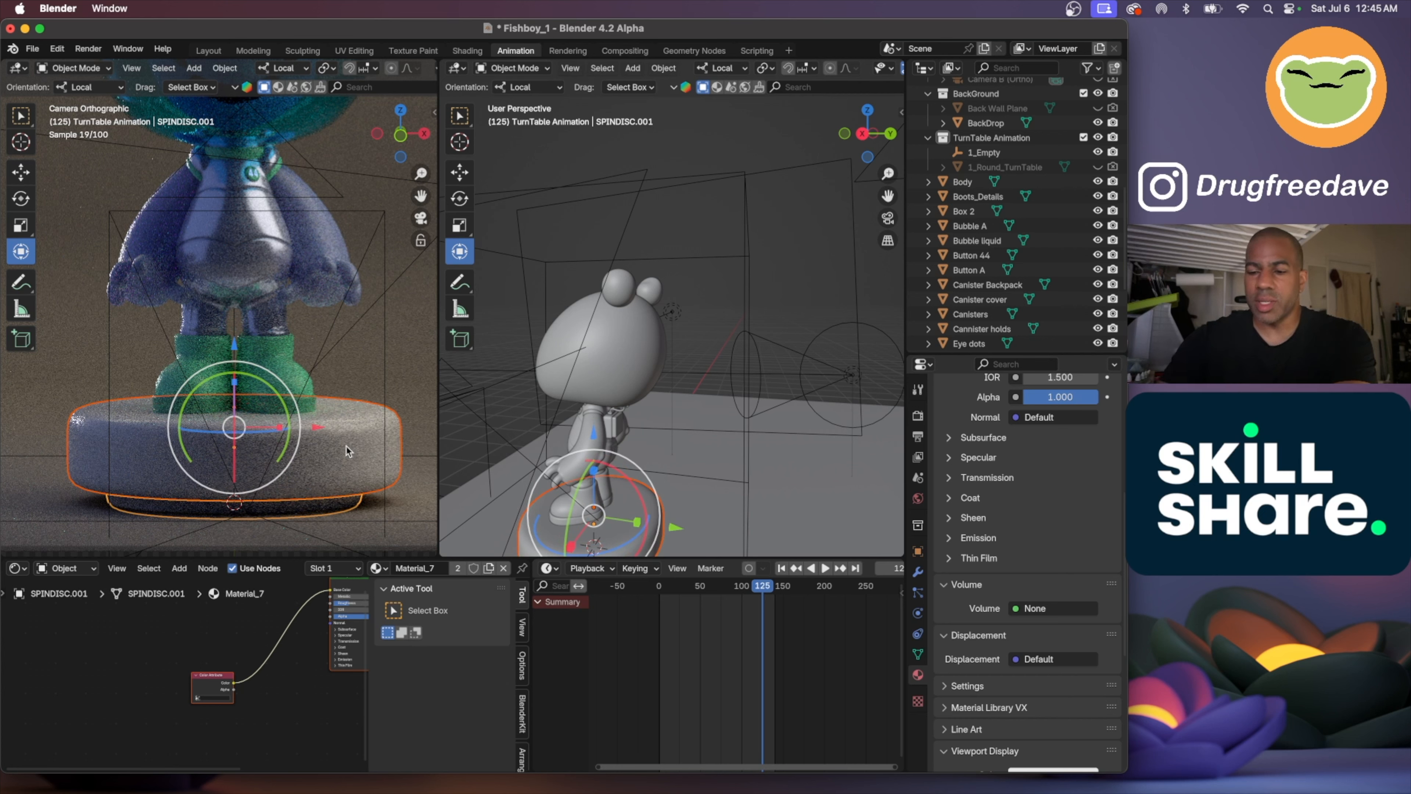
key("ctrl+j")
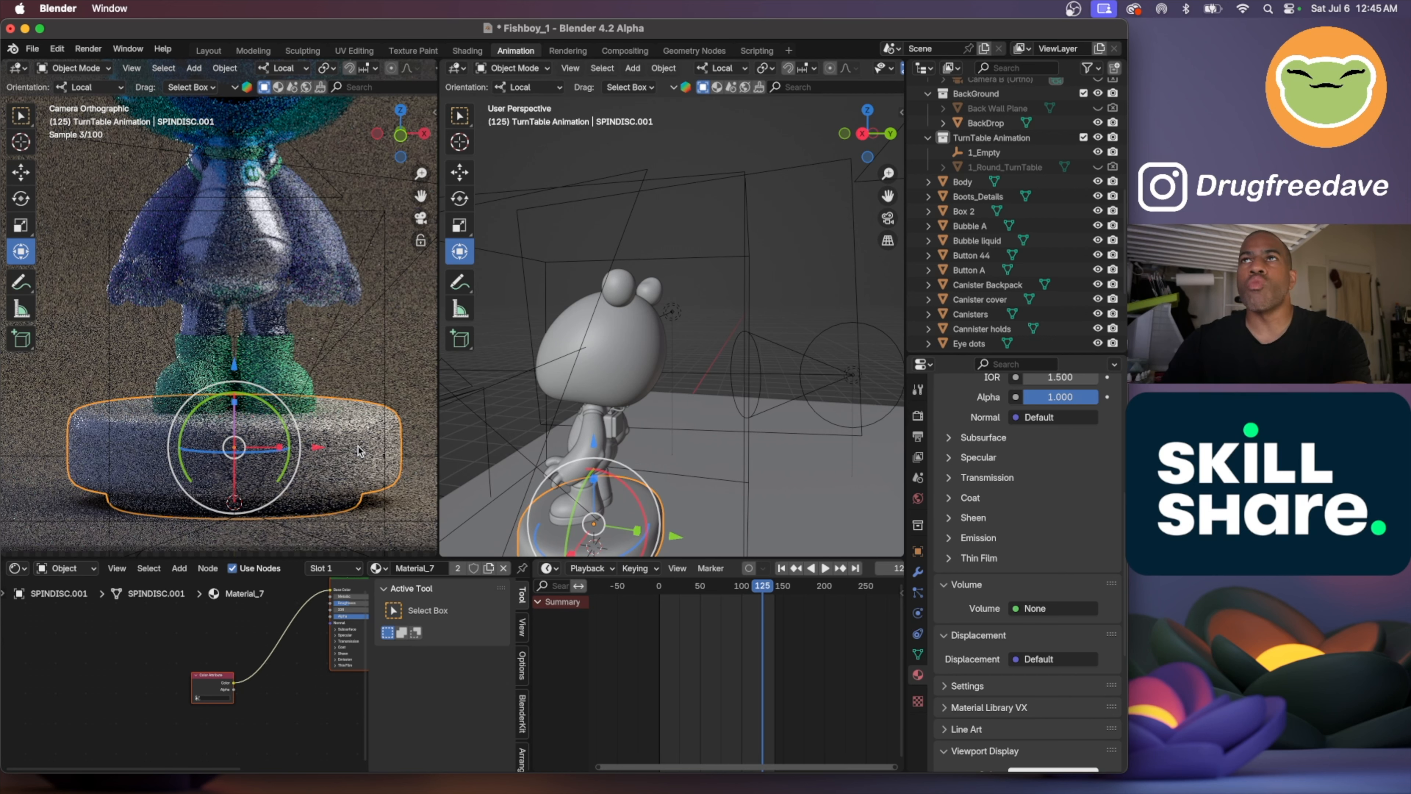
left_click(831, 86)
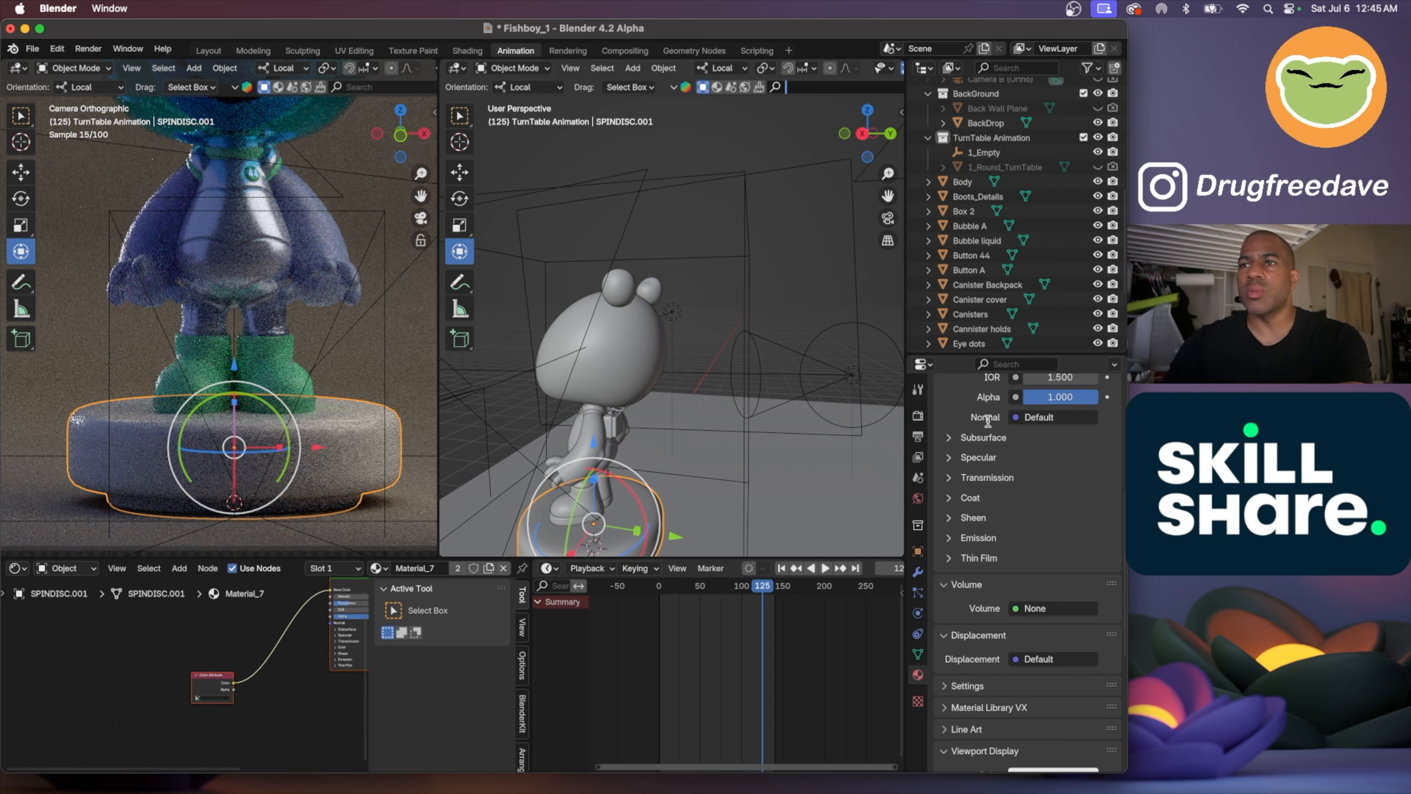
key("Escape")
Try the old_wood_floor material on the joined turntable base and replace it with Stylized Wood Planks
scroll(968, 527, "up", 10)
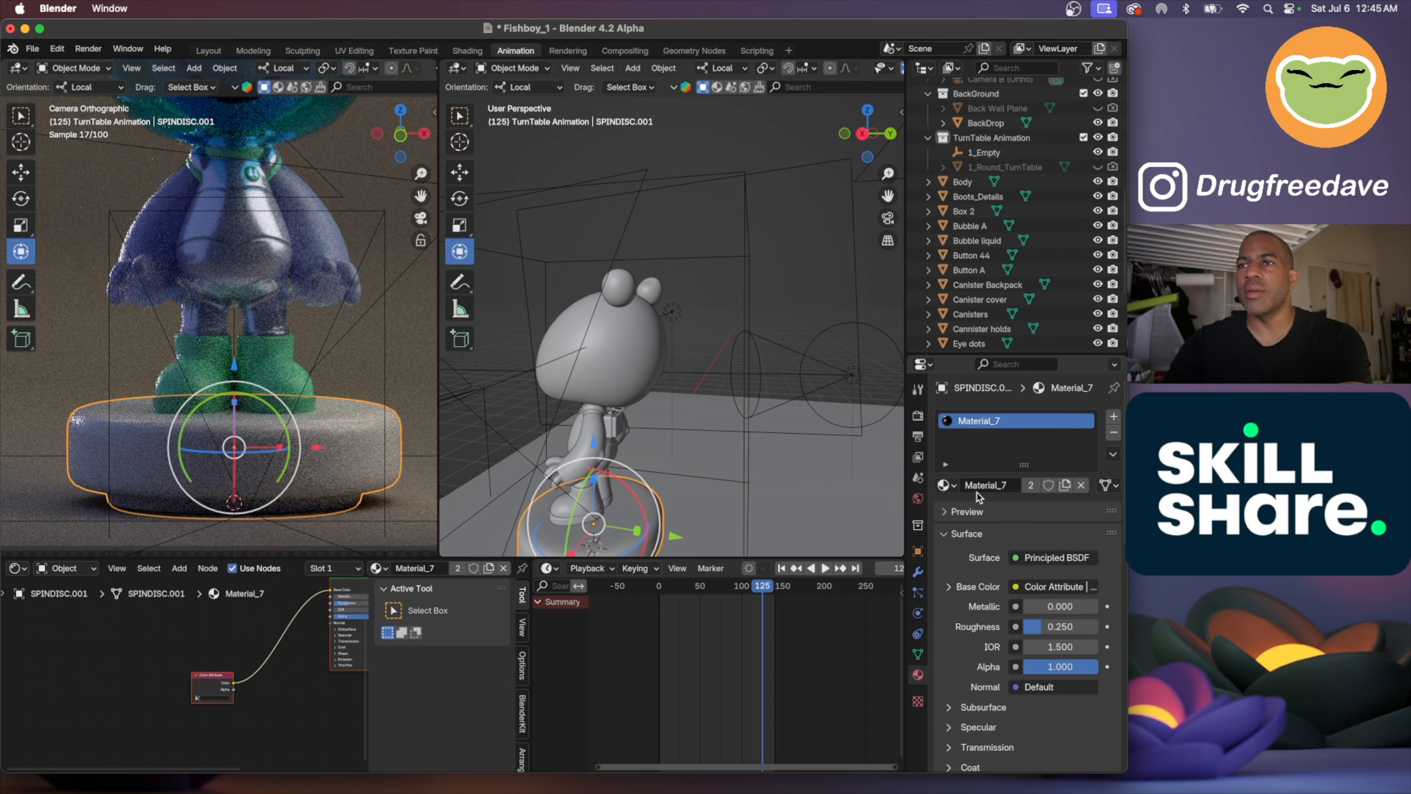
left_click(947, 486)
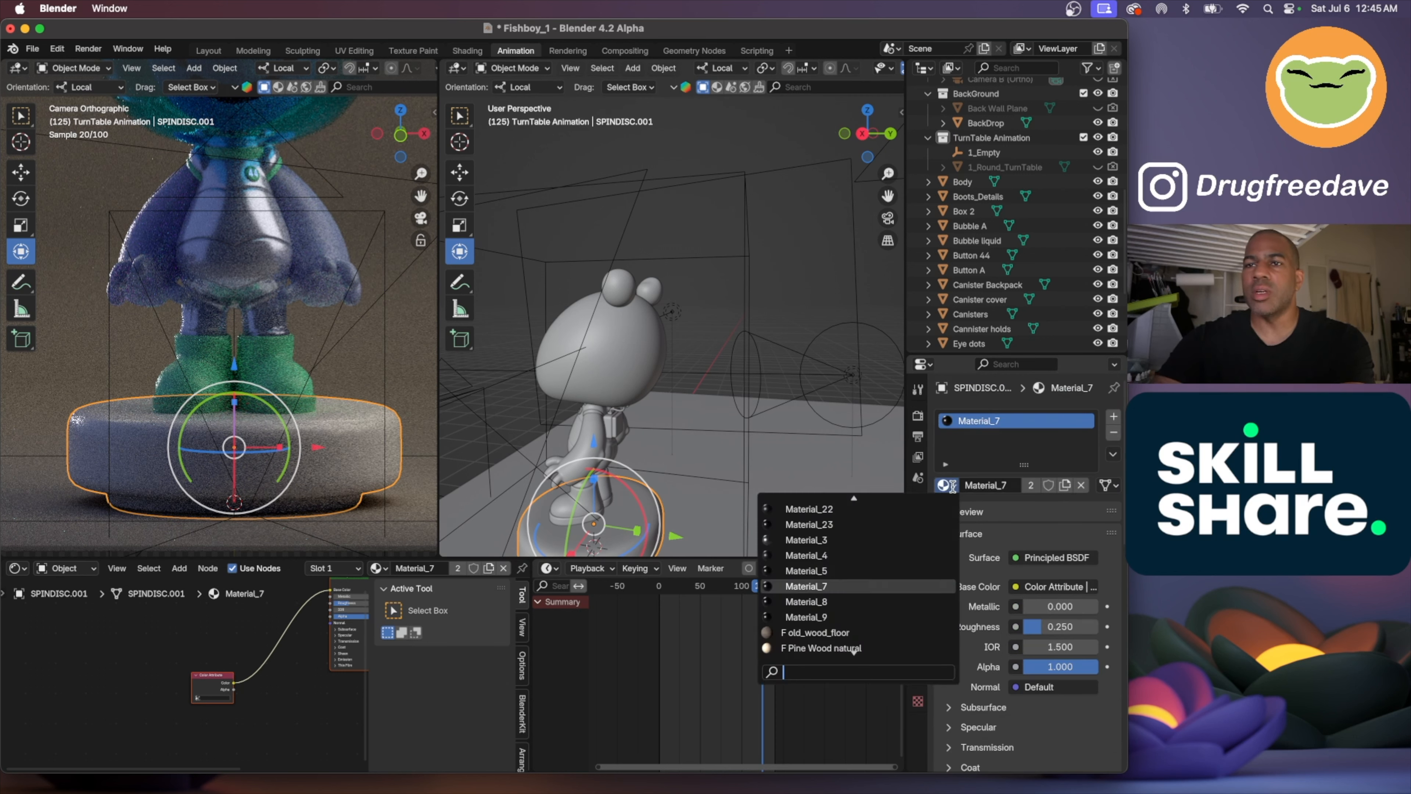
type("wood")
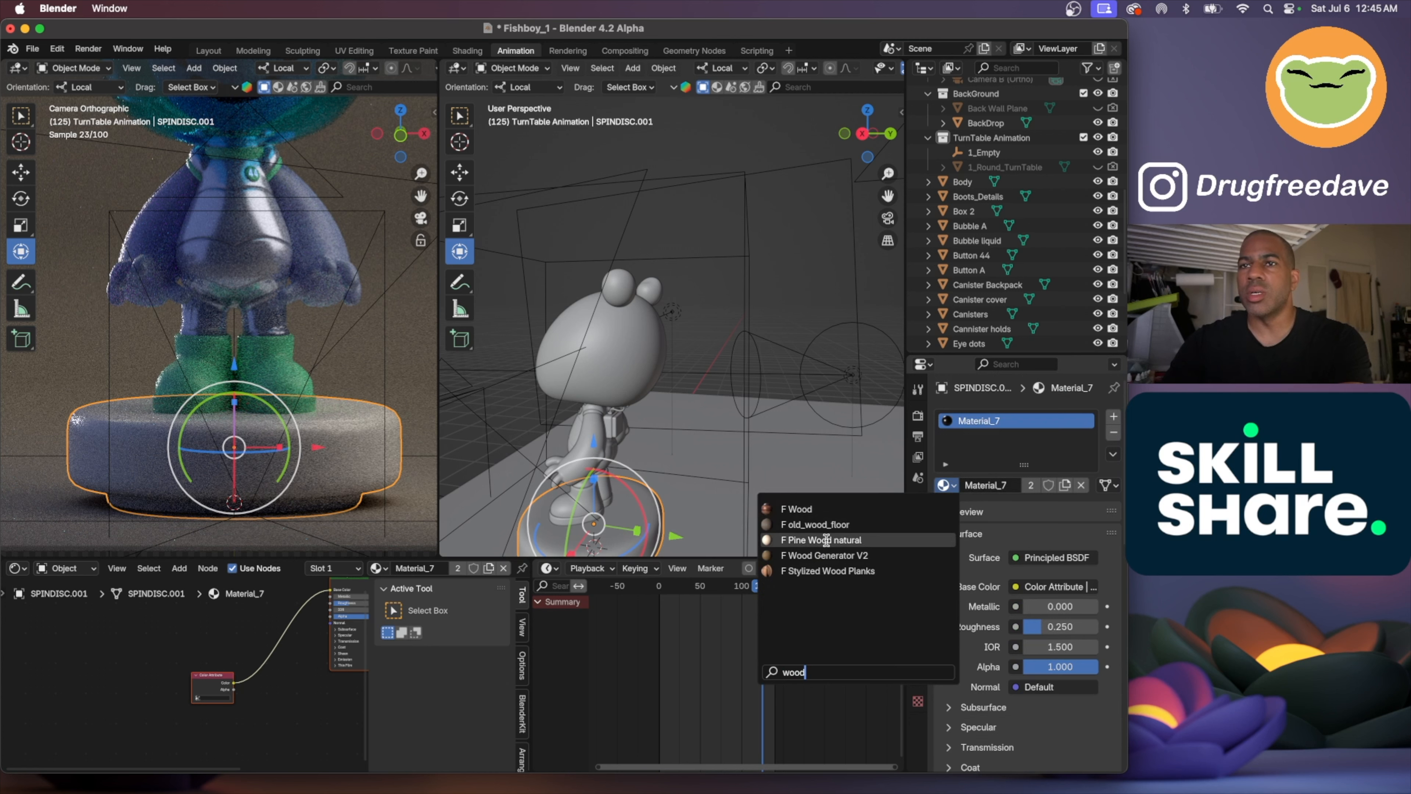
left_click(796, 526)
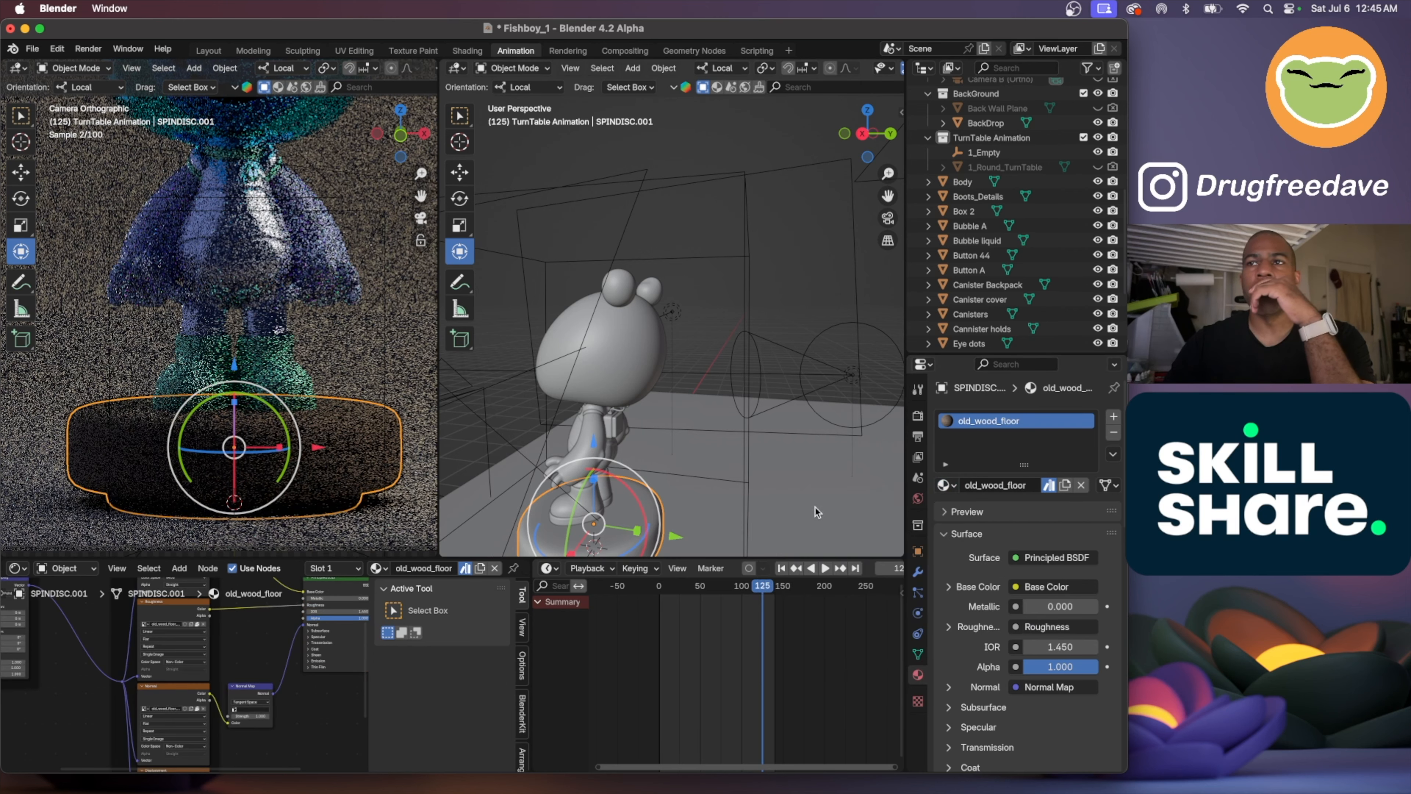
left_click(946, 486)
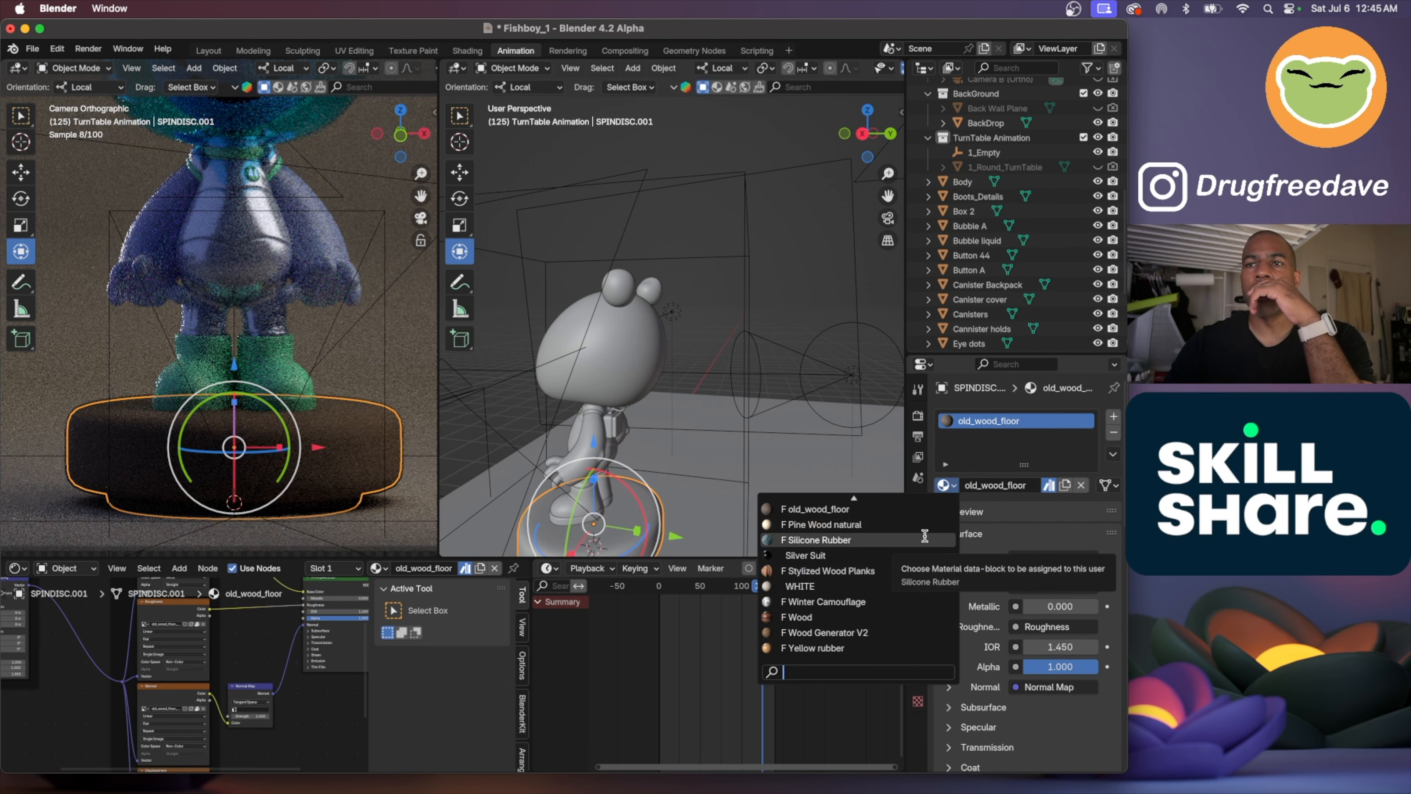
left_click(913, 572)
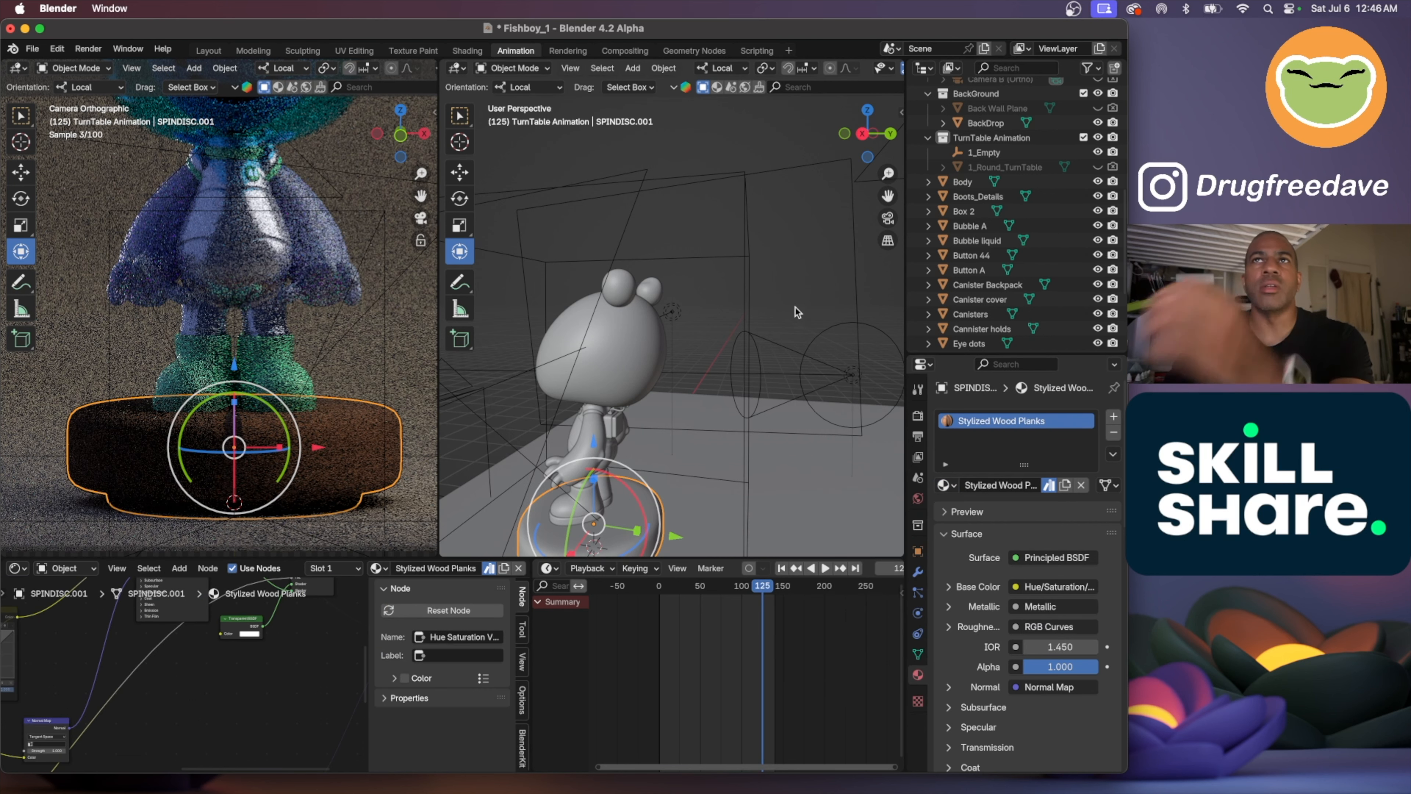
Search the BlenderKit material library for wood
left_click(901, 113)
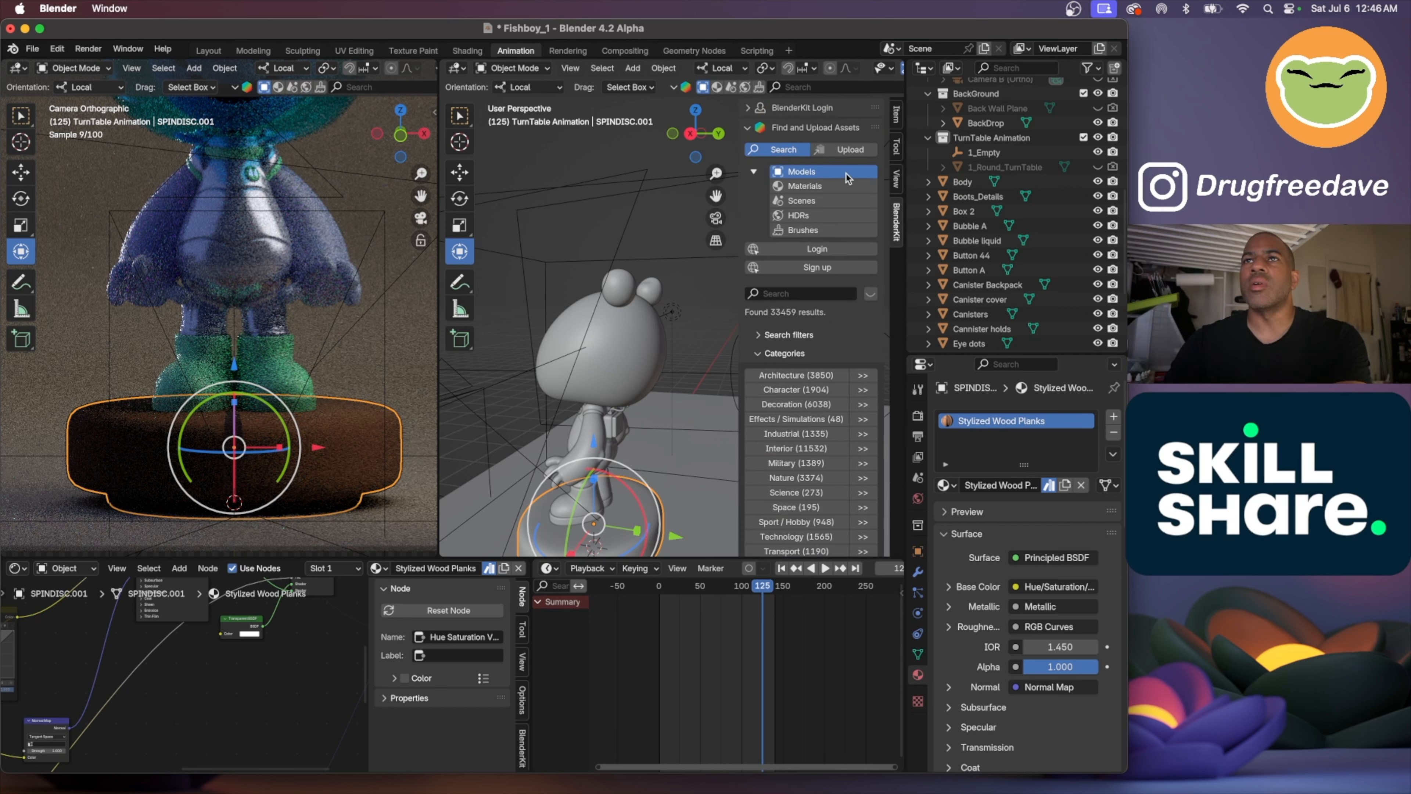
left_click(841, 185)
left_click(822, 88)
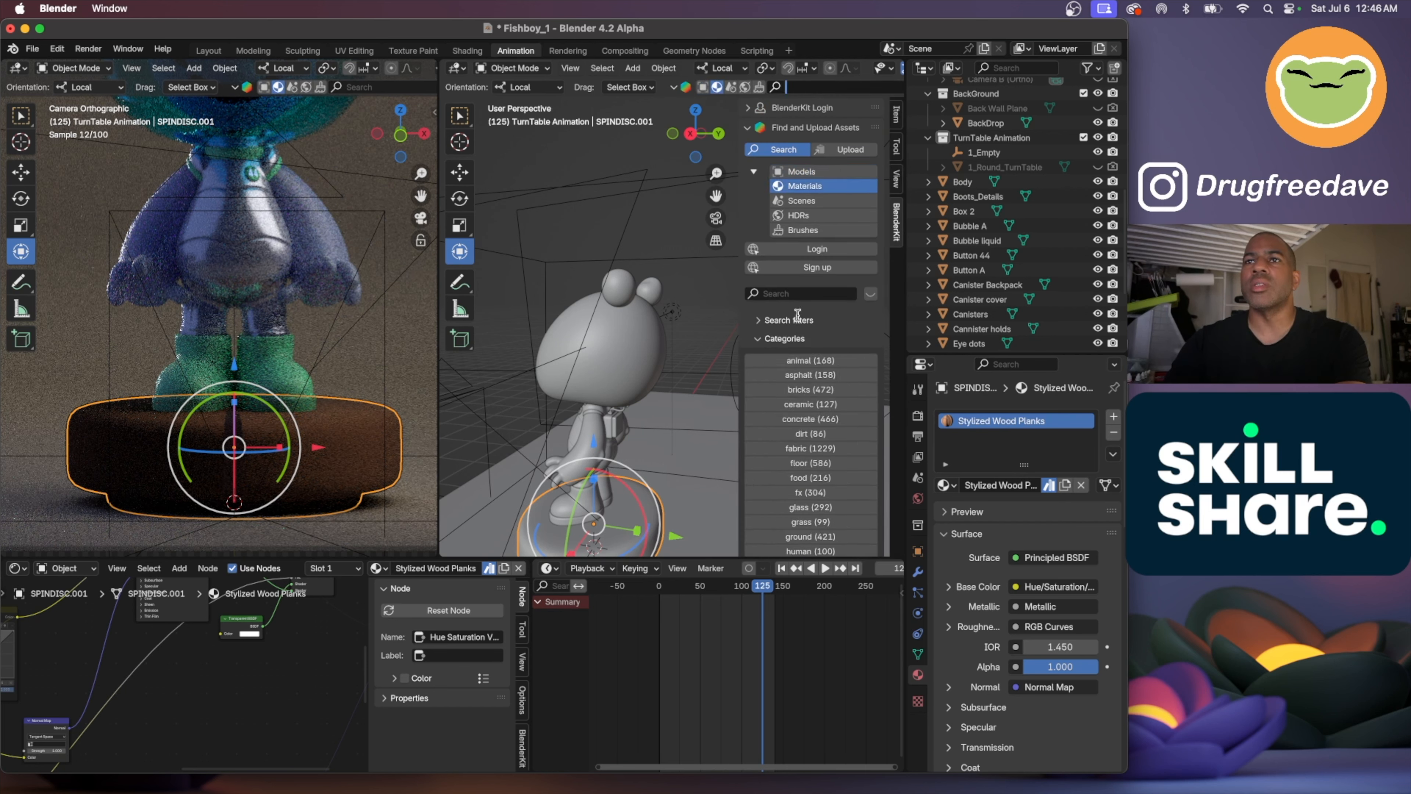
type("wood")
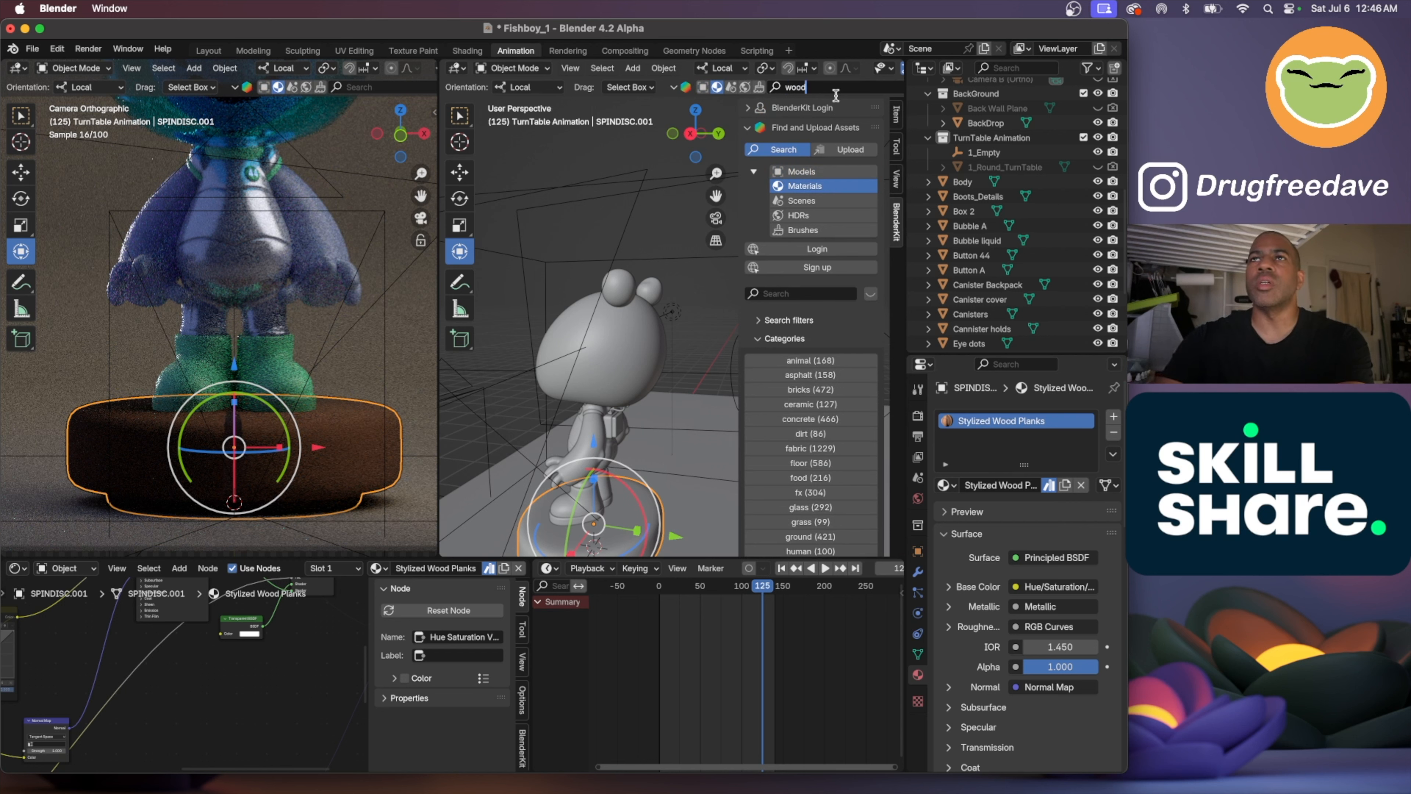
key("Return")
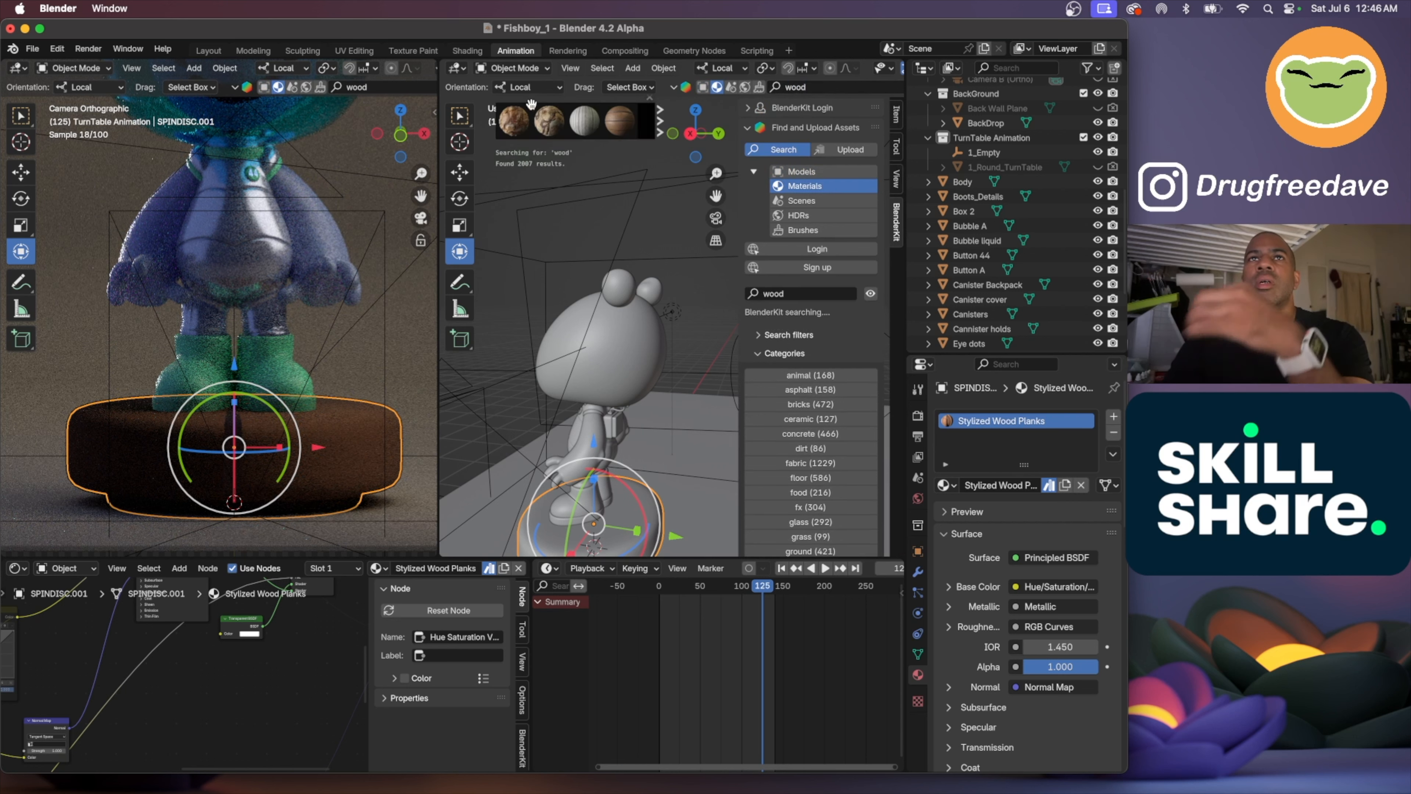
Try the cracked-bark Wood material and the Wooden surface material on the turntable base, browsing further wood results
mouse_move(542, 120)
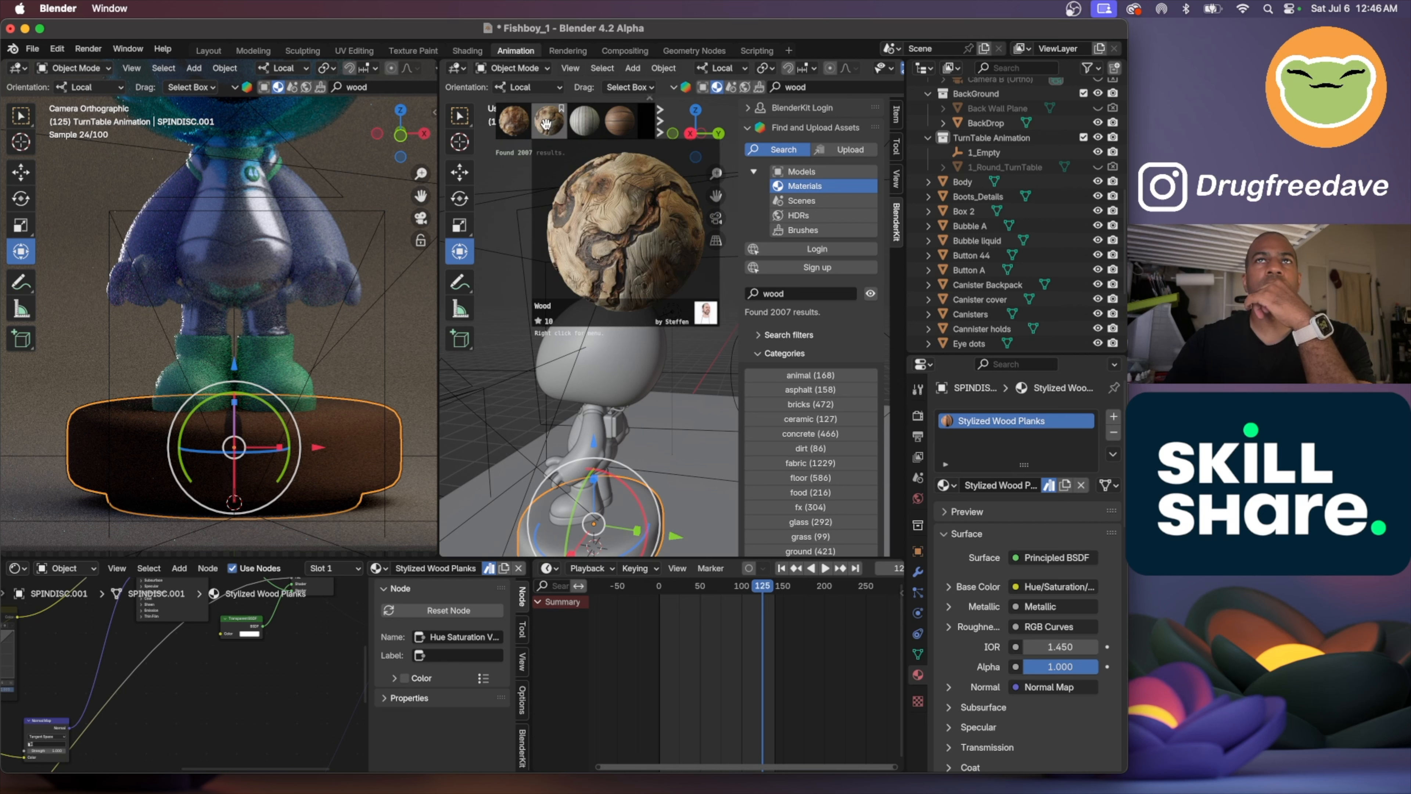
left_click(546, 124)
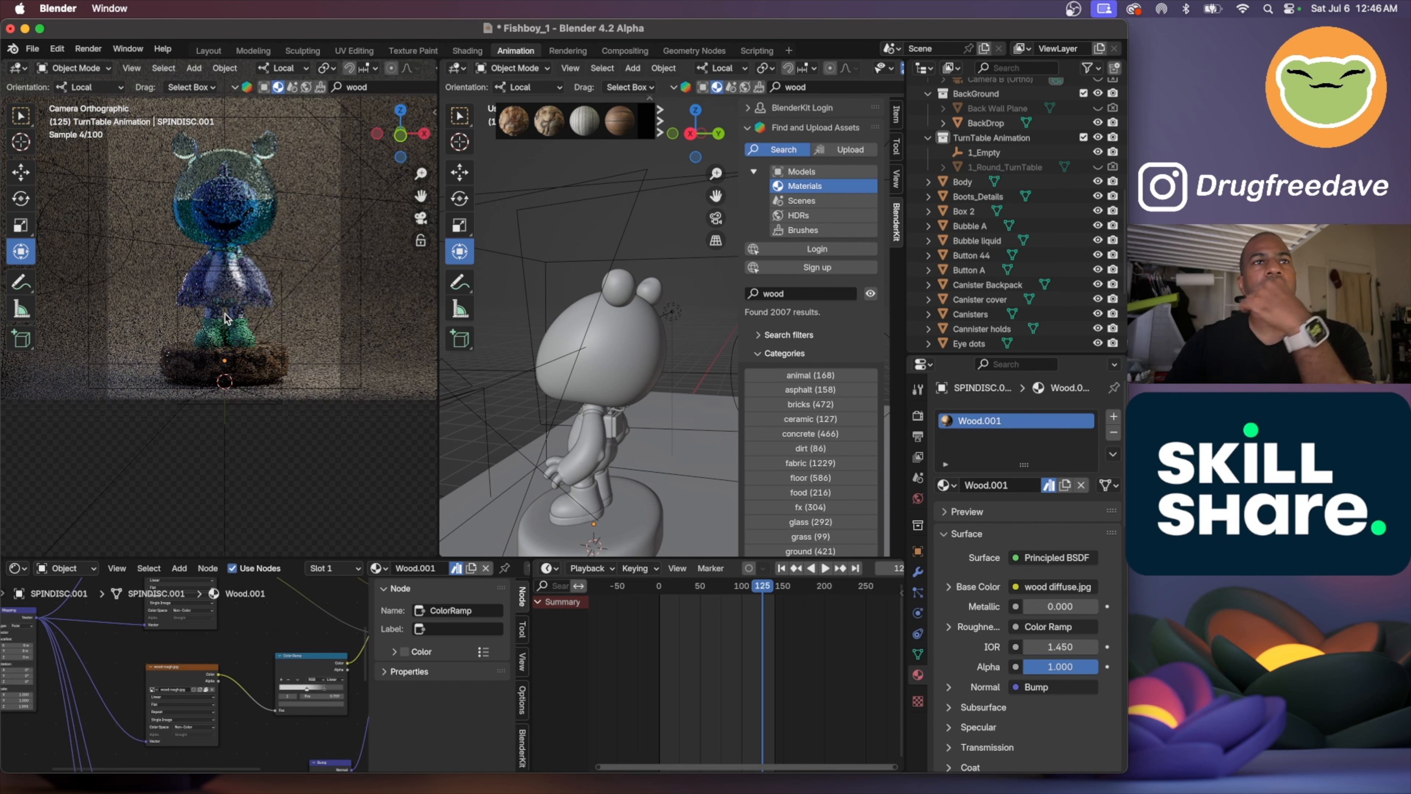
mouse_move(590, 120)
scroll(590, 120, "down", 2)
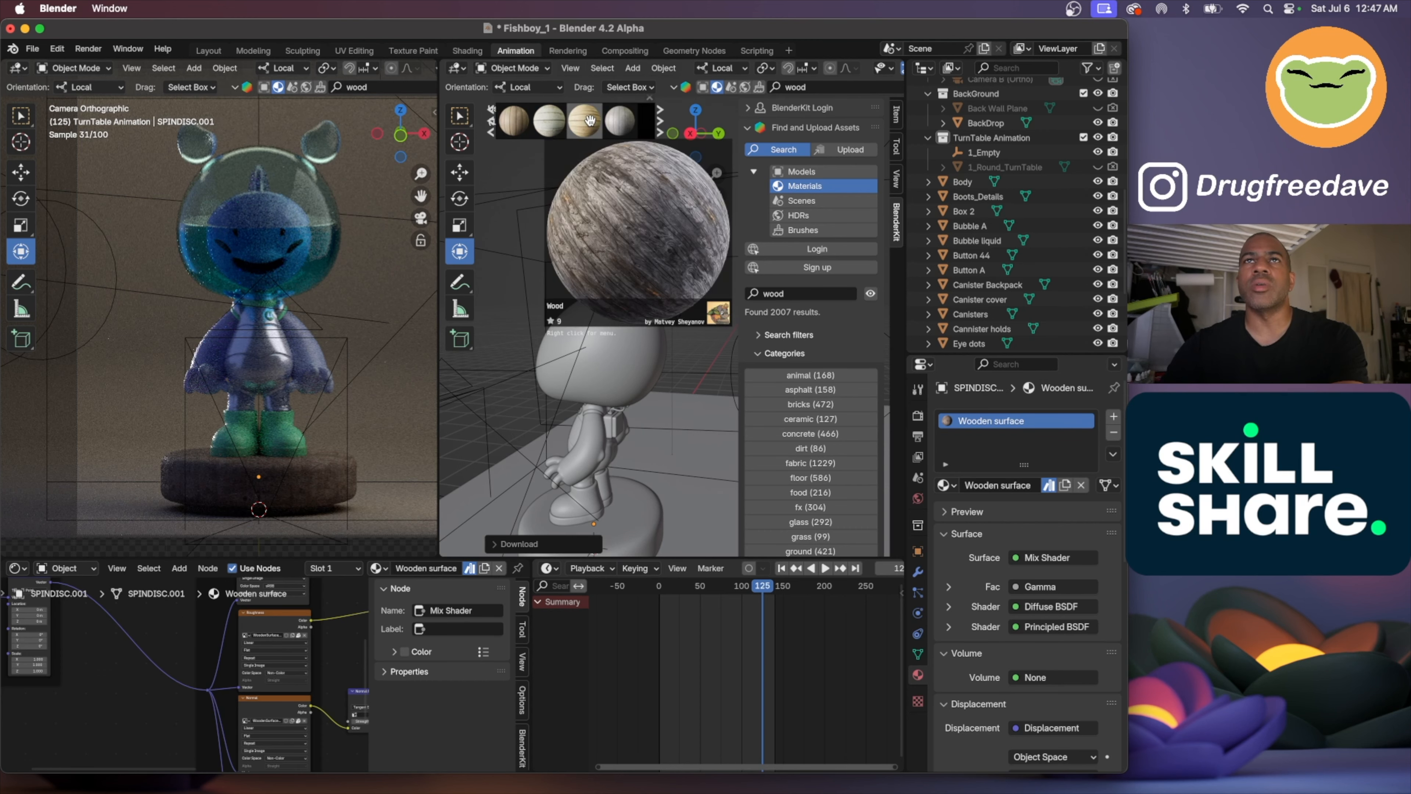
scroll(590, 120, "down", 1)
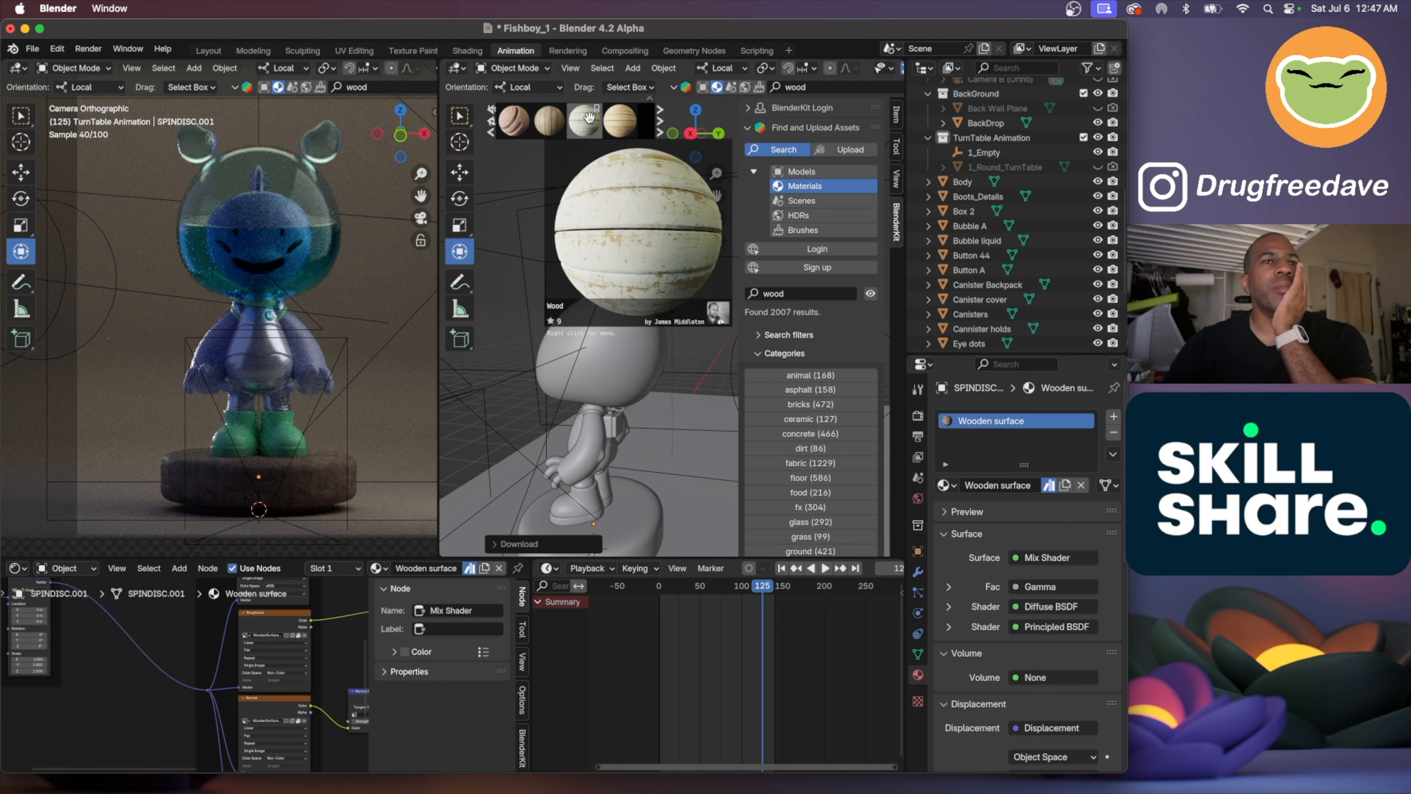
Search the BlenderKit materials for glass and try the Glass and Chipped Glass Window materials on the turntable base
left_click(822, 87)
type("glass")
key("Return")
left_click(588, 123)
scroll(588, 123, "down", 3)
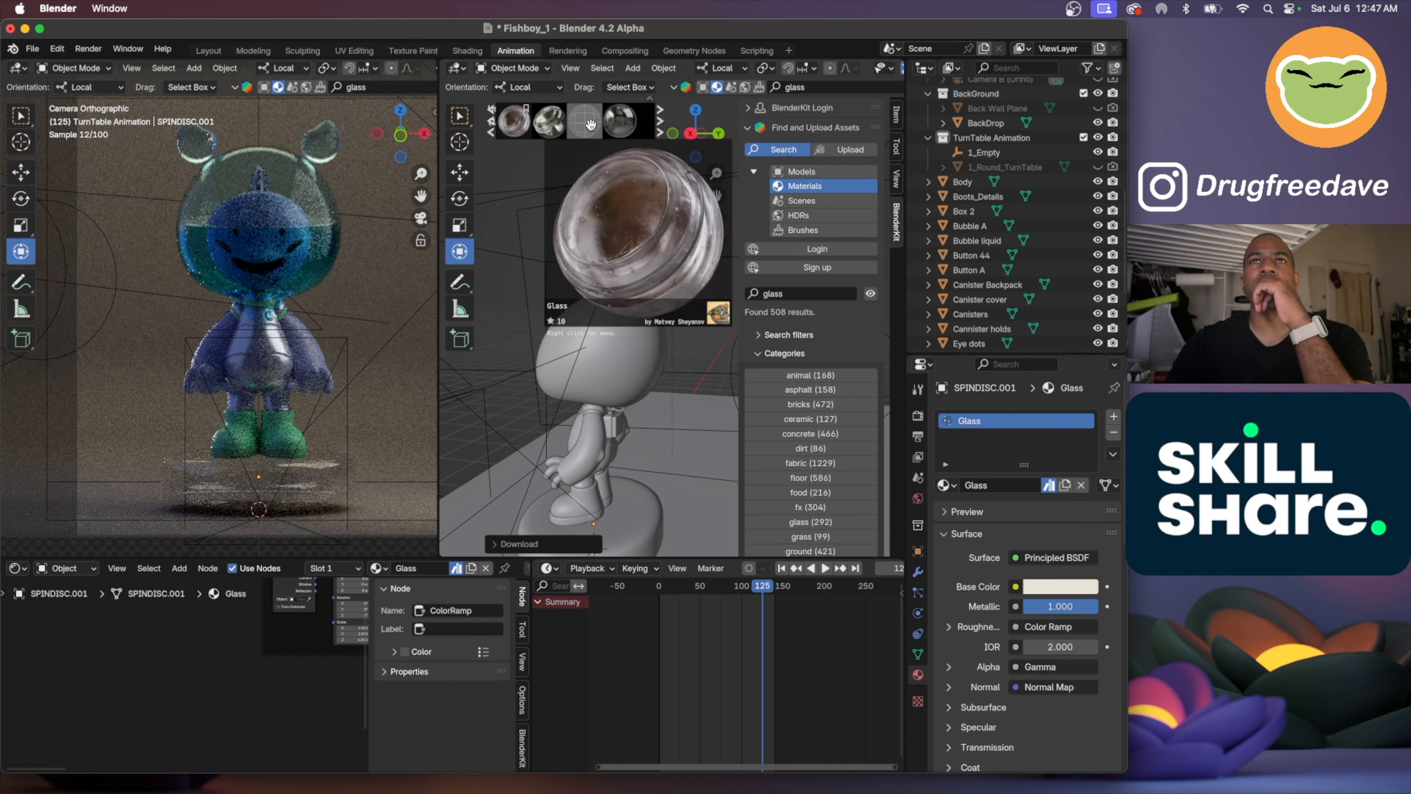
left_click(589, 126)
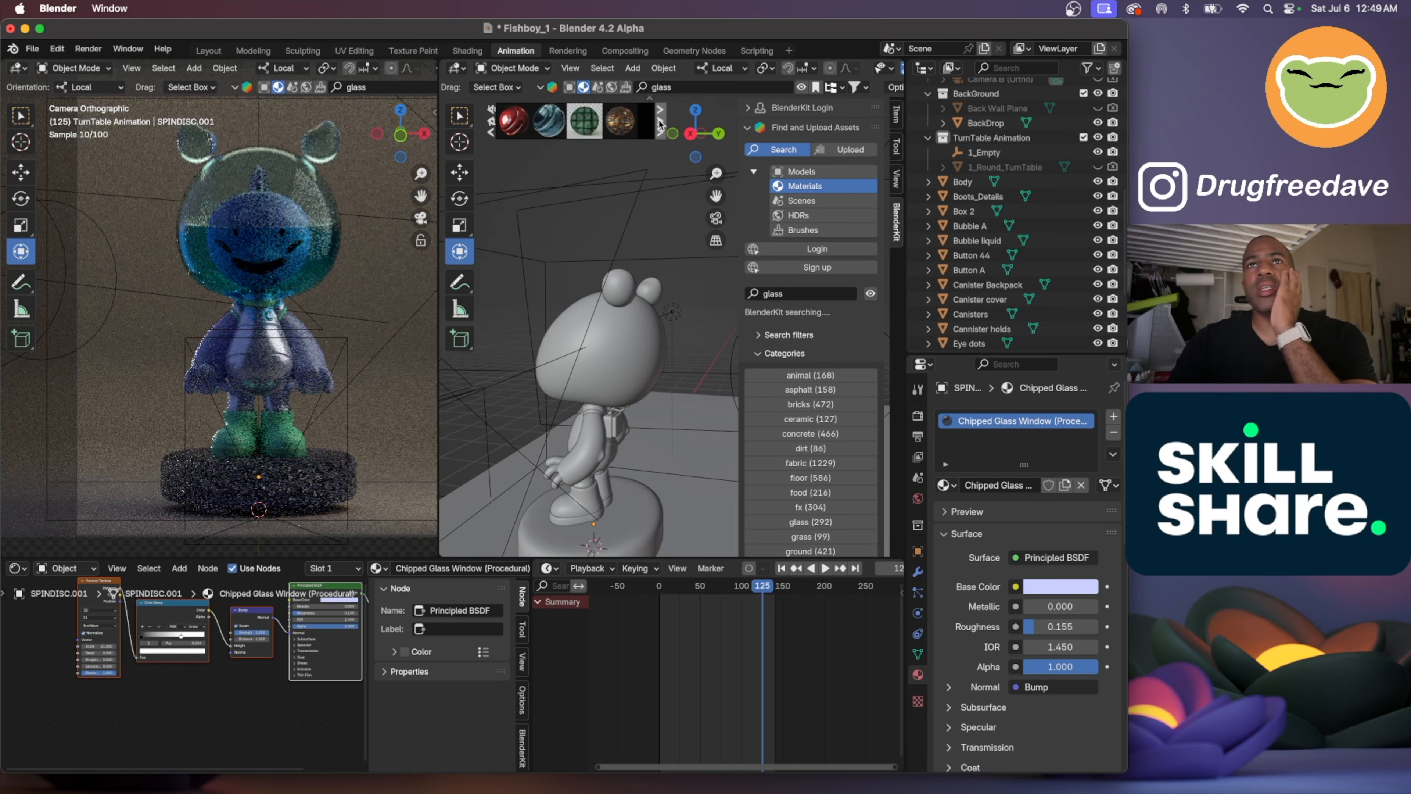
Browse more of the glass results and try the teal glass material on the turntable base
mouse_move(584, 121)
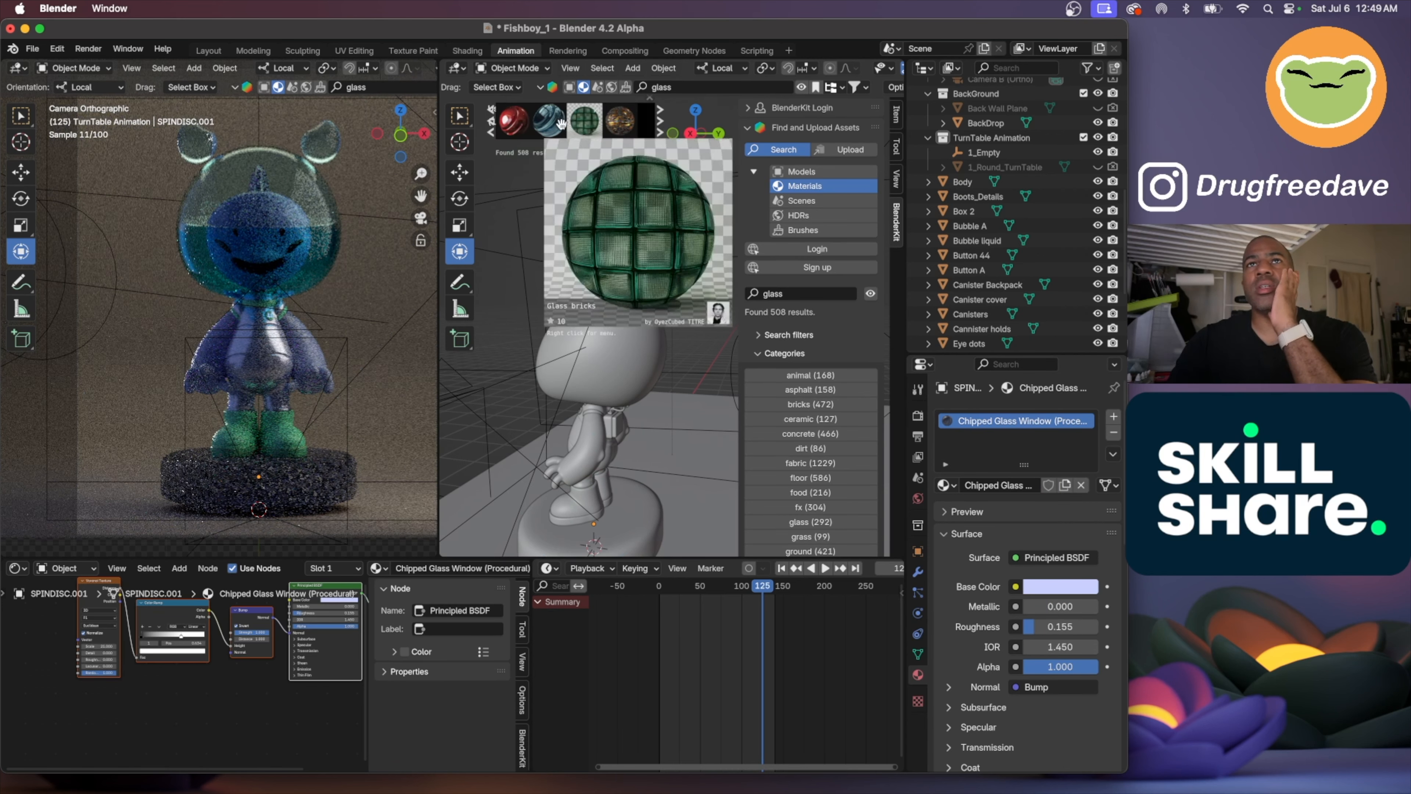
left_click(661, 126)
left_click(661, 126)
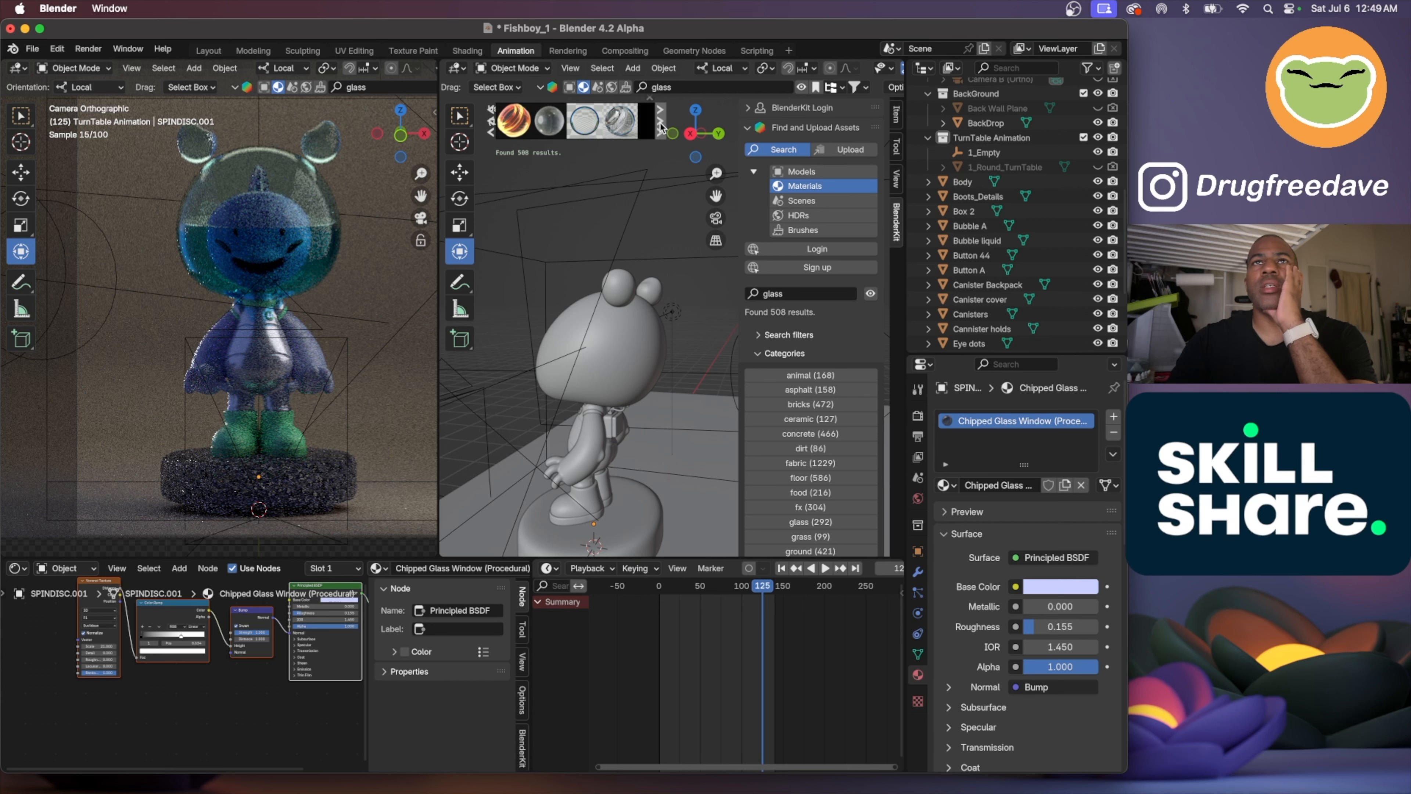
left_click(661, 127)
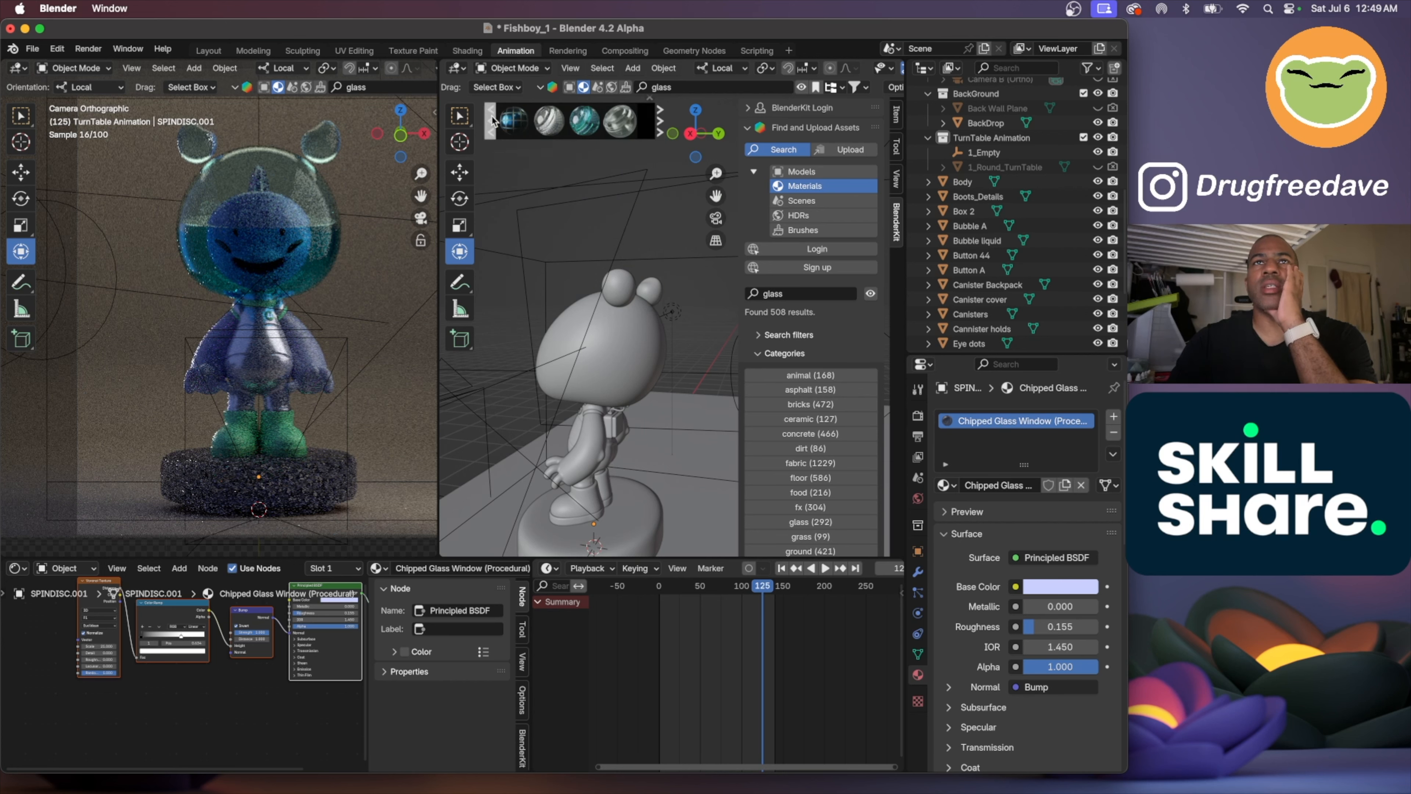
left_click(585, 125)
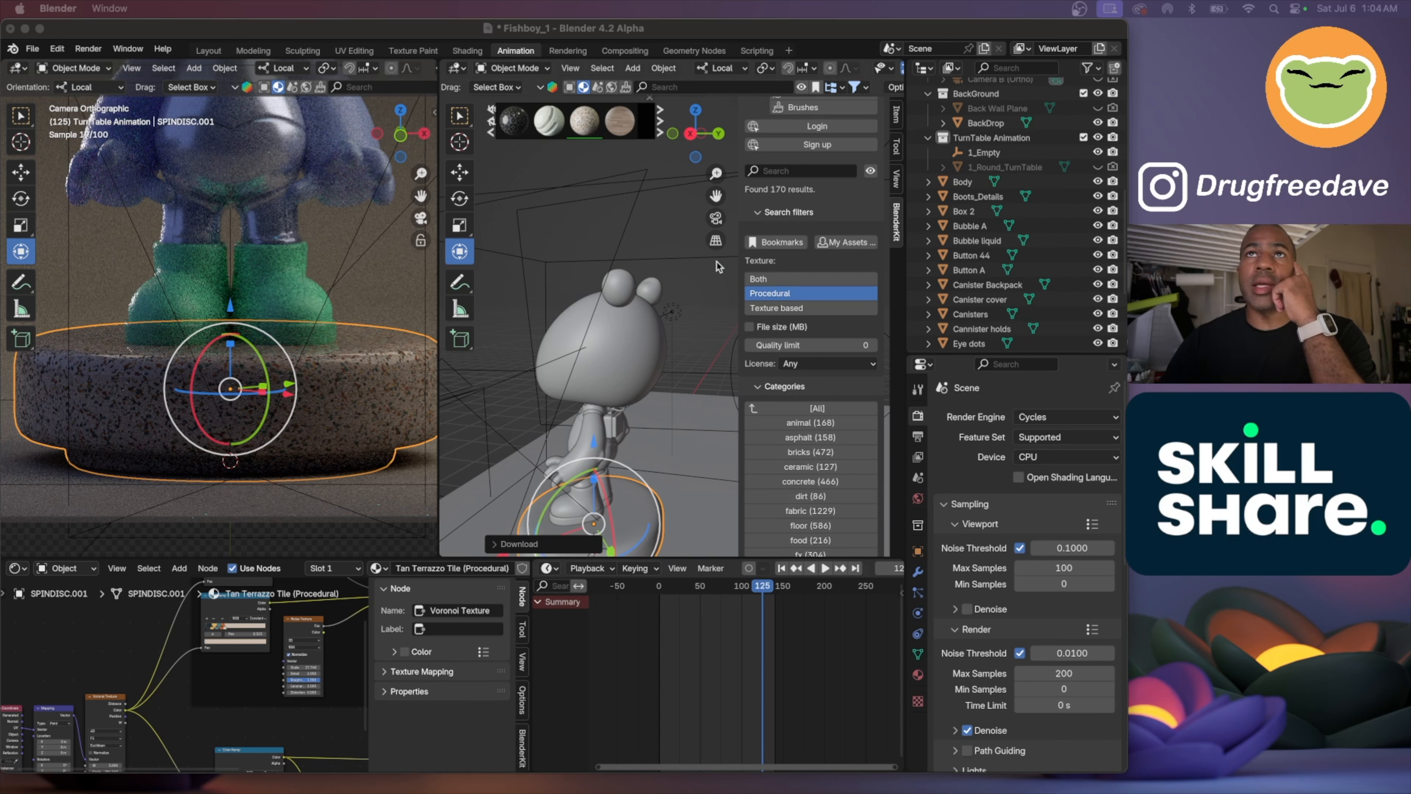
Try the Herringbone dim greenish tile pattern material on the turntable base, and undo it
left_click(661, 125)
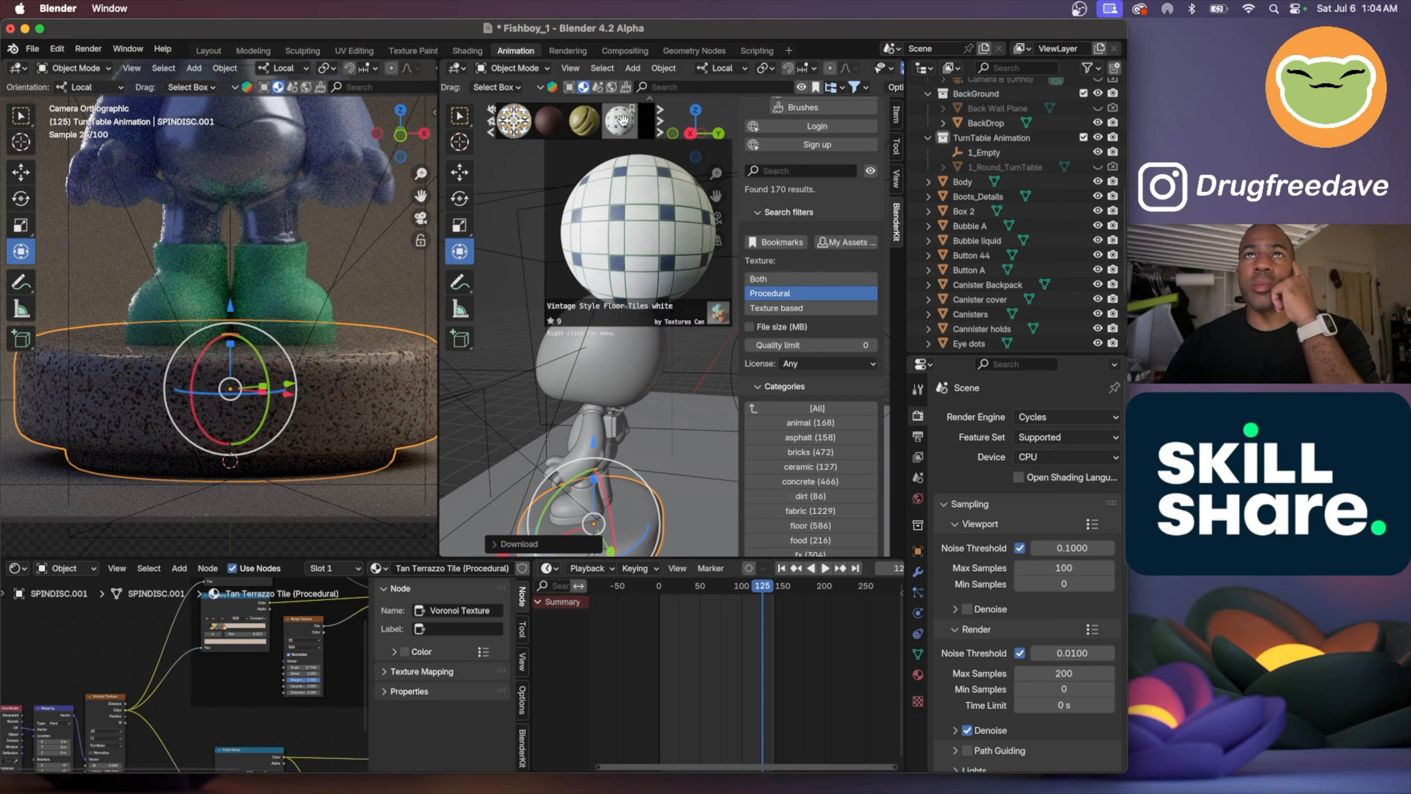
mouse_move(541, 125)
left_click(586, 124)
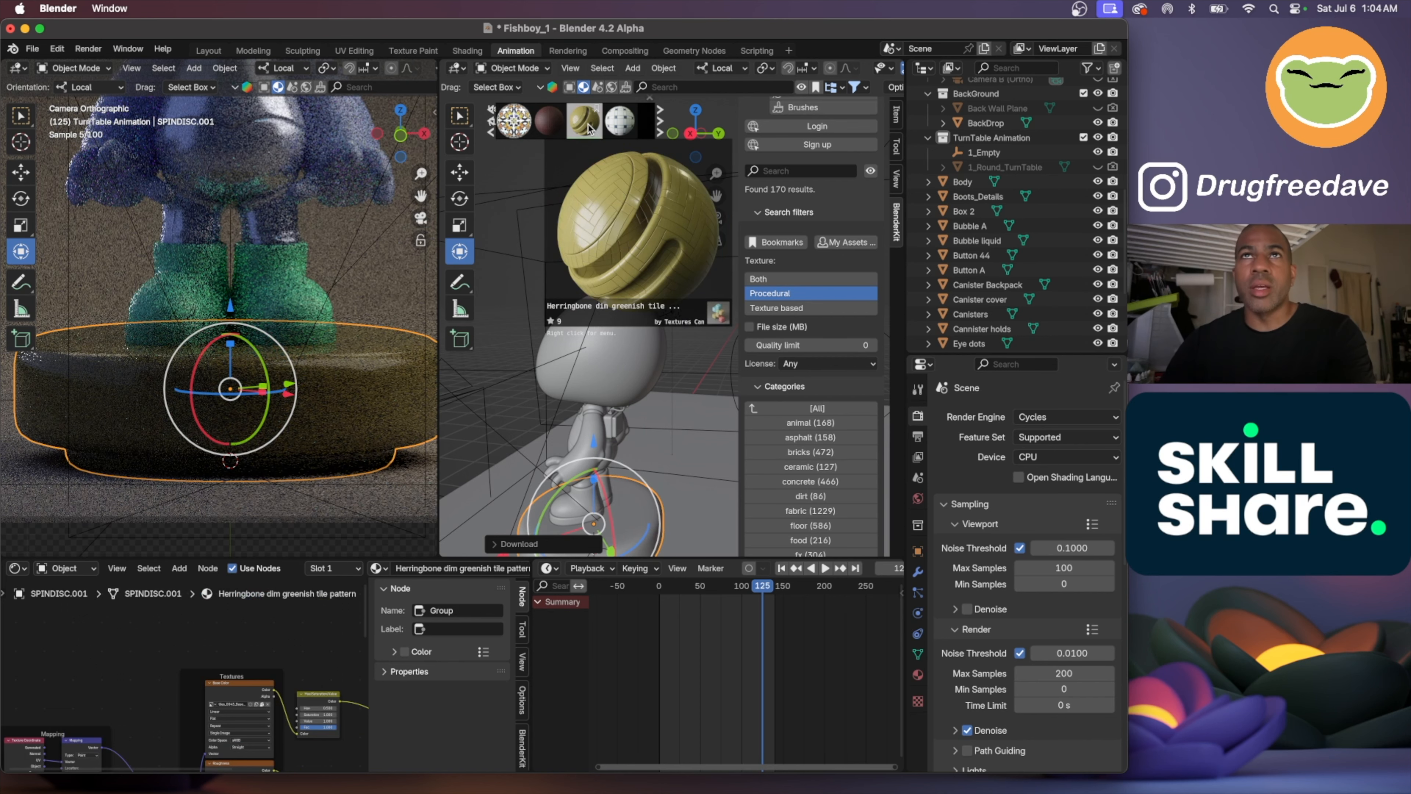
key("super+z")
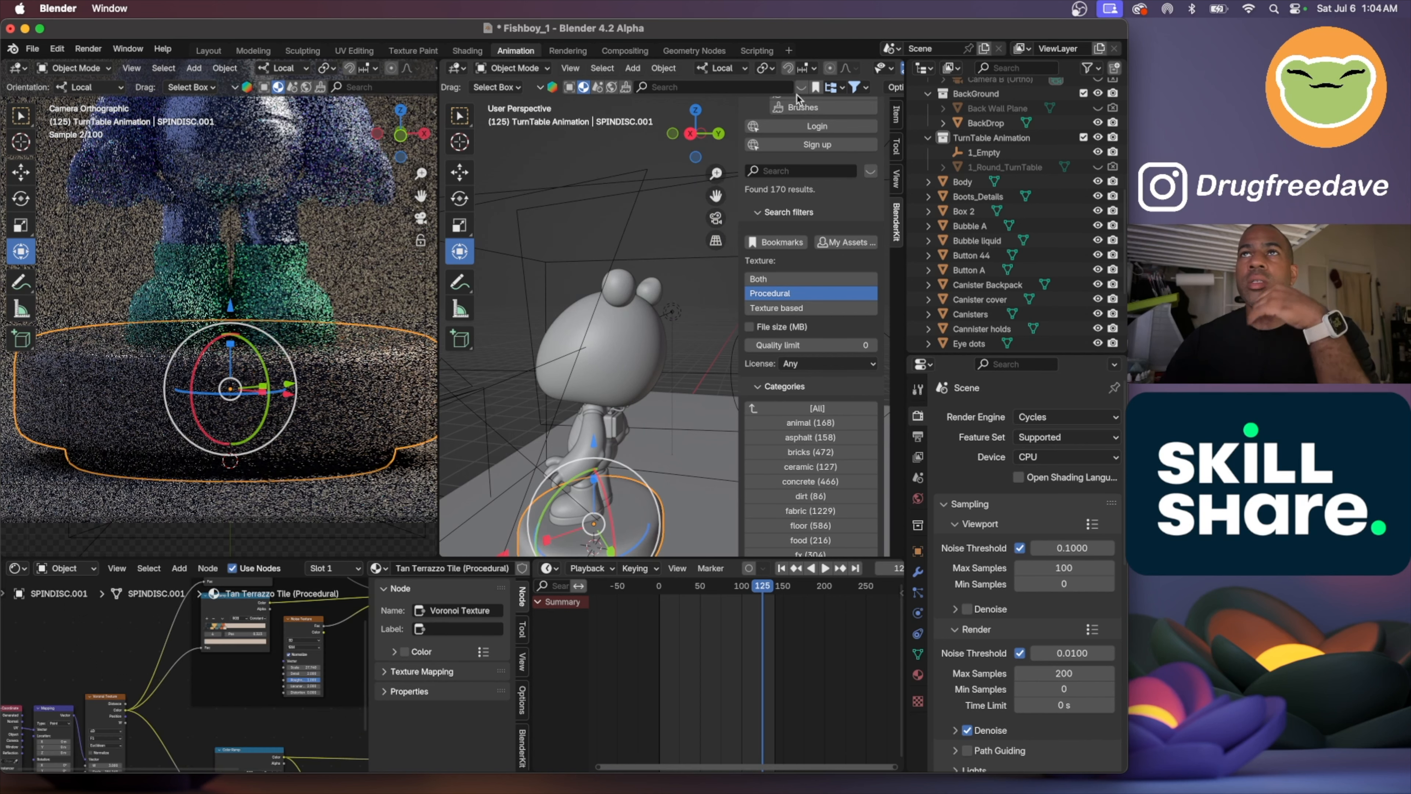
Page through the procedural BlenderKit materials to compare alternatives for the turntable base
left_click(801, 88)
left_click(660, 127)
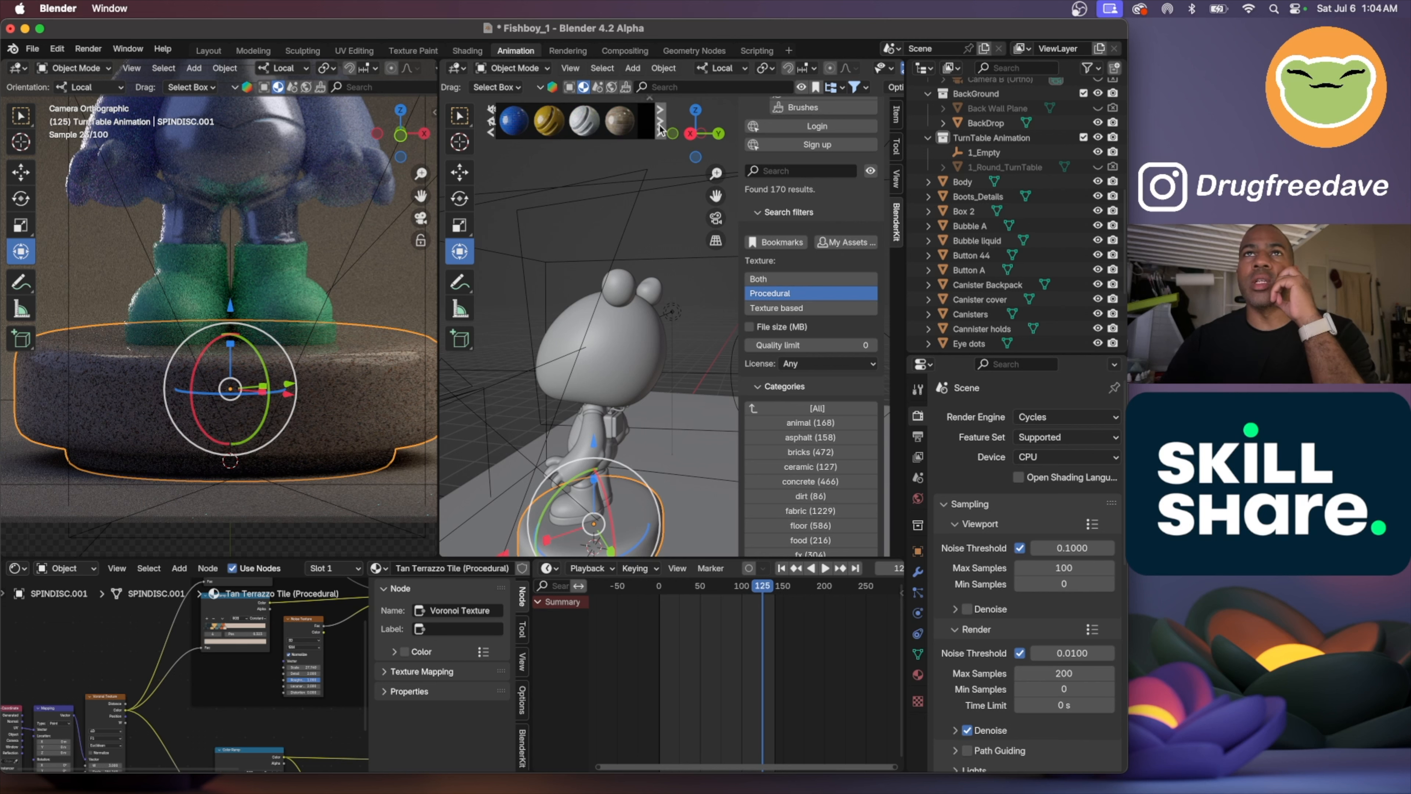
left_click(661, 128)
left_click(661, 128)
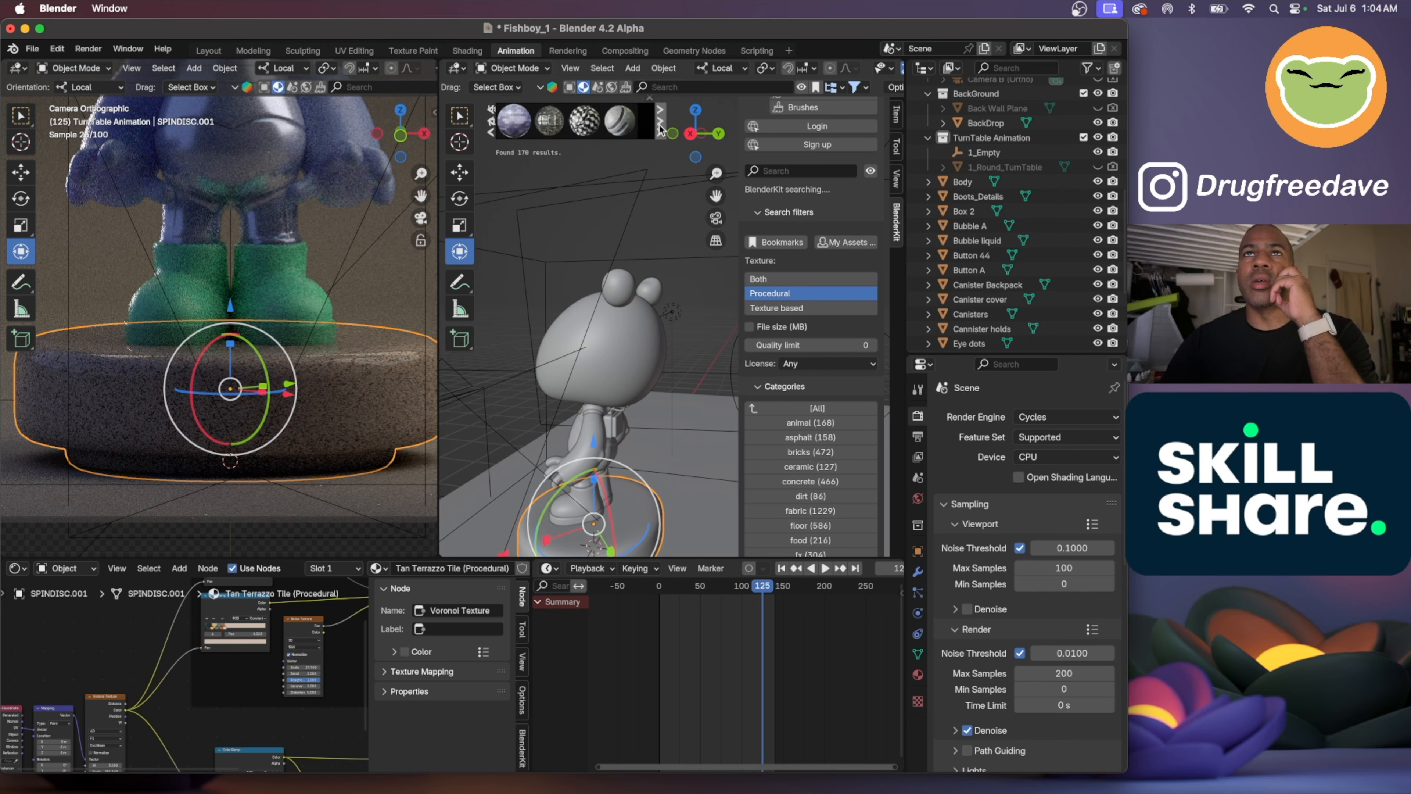
left_click(660, 128)
left_click(661, 128)
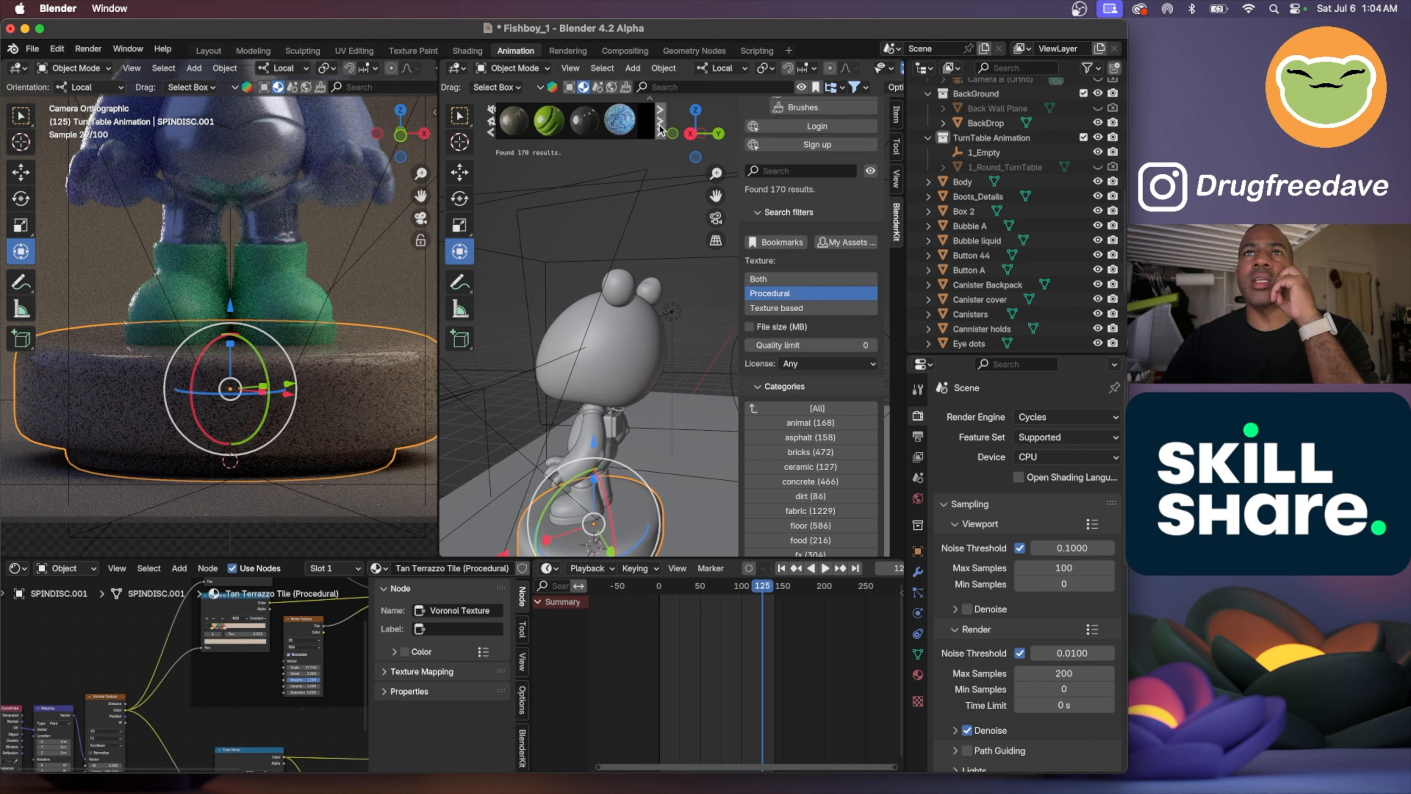
left_click(661, 128)
left_click(661, 128)
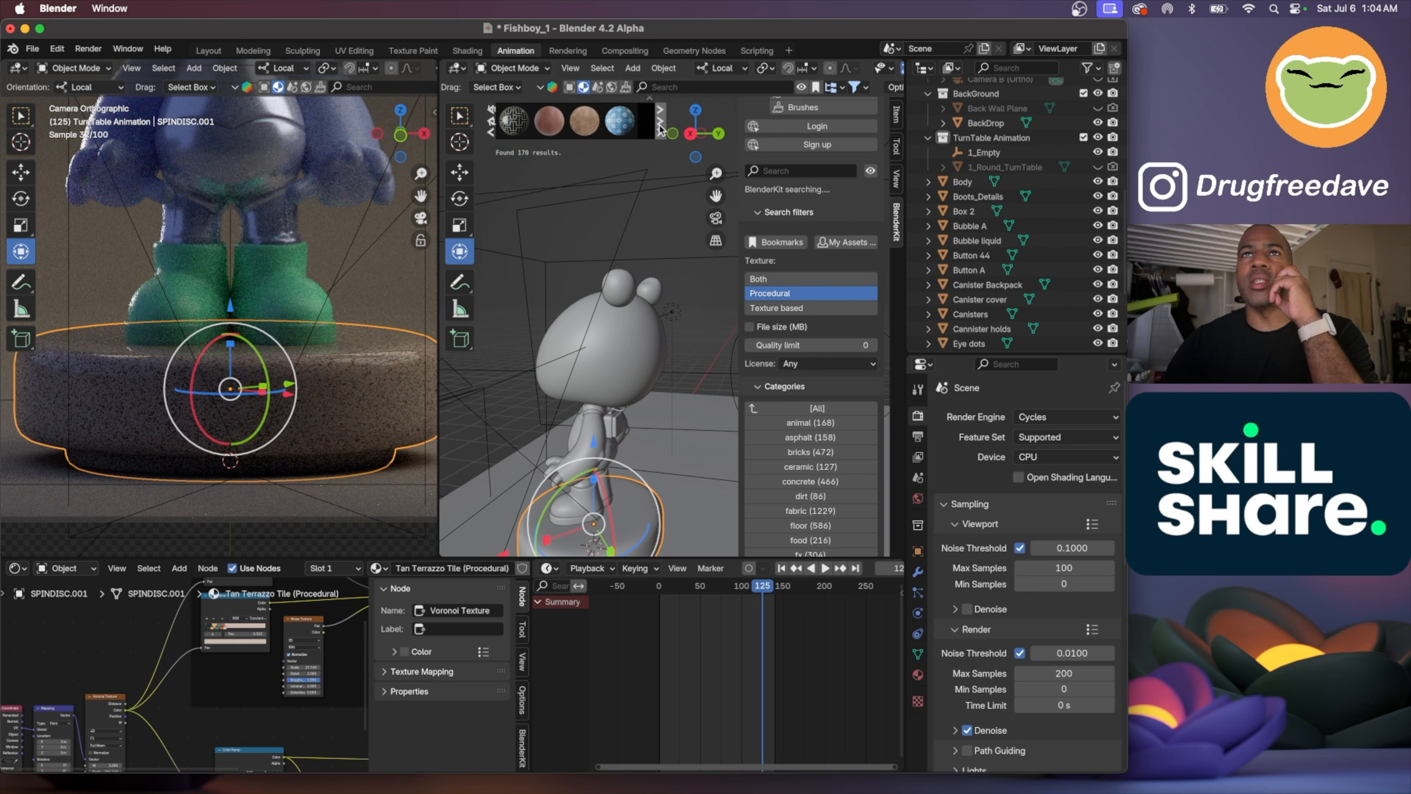
mouse_move(619, 124)
left_click(661, 128)
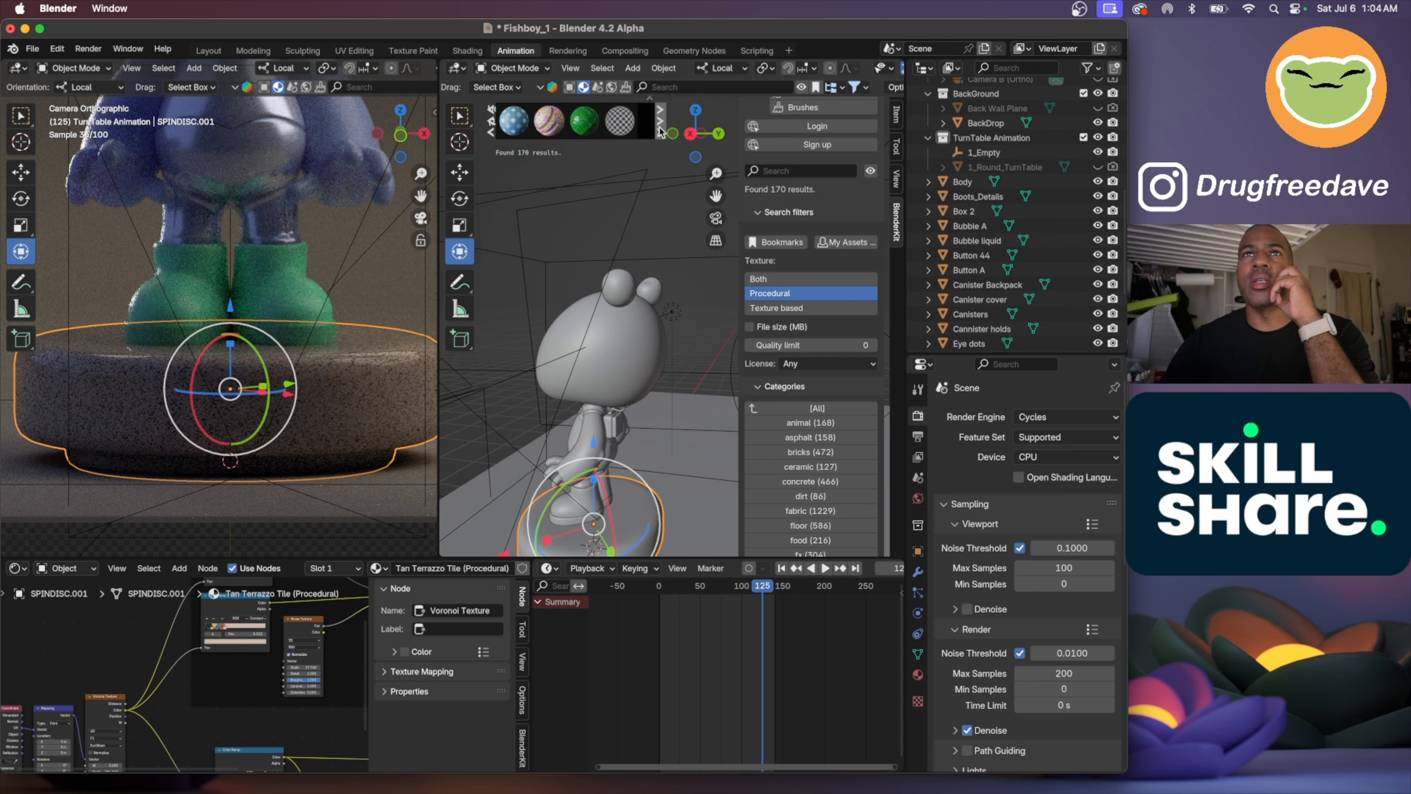
left_click(661, 129)
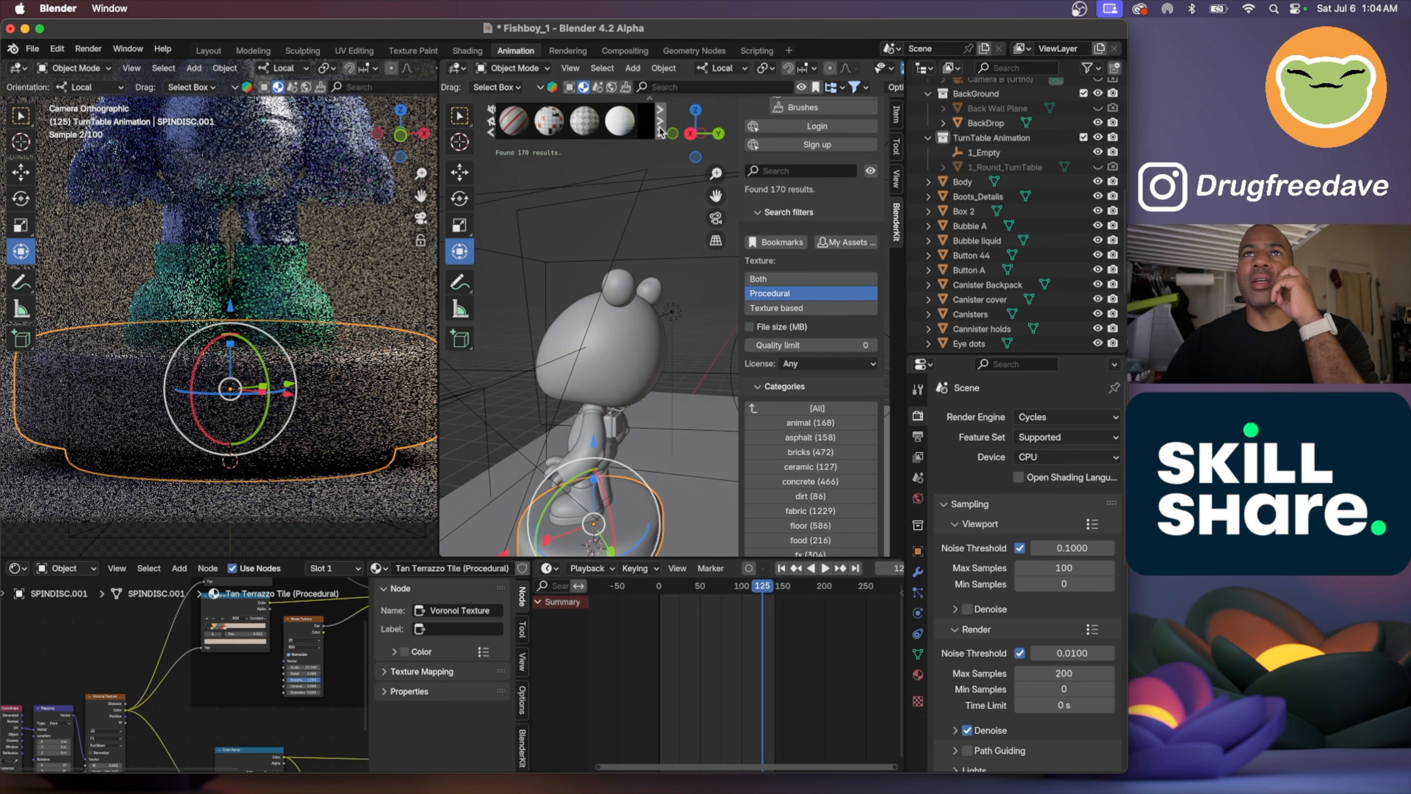
mouse_move(578, 123)
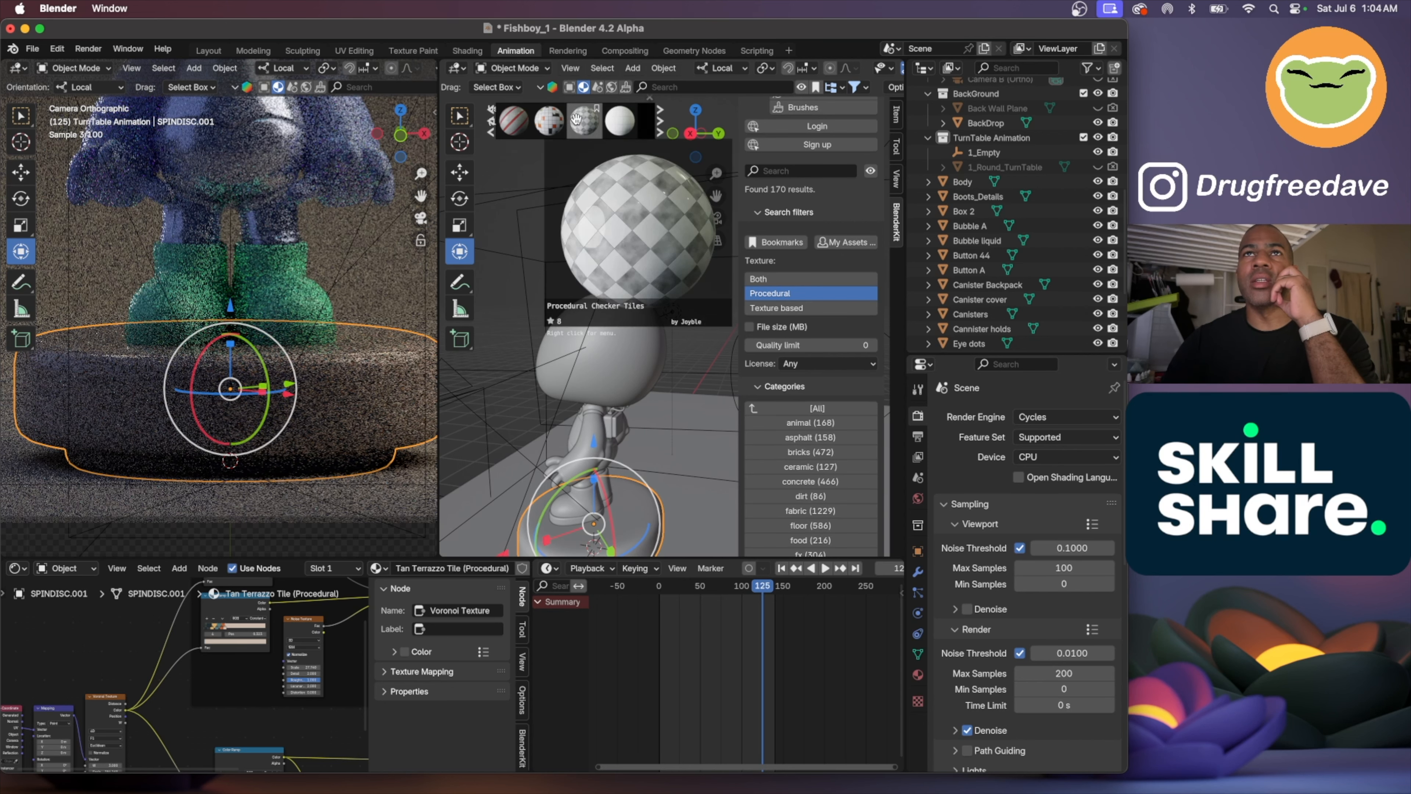
left_click(661, 126)
left_click(660, 126)
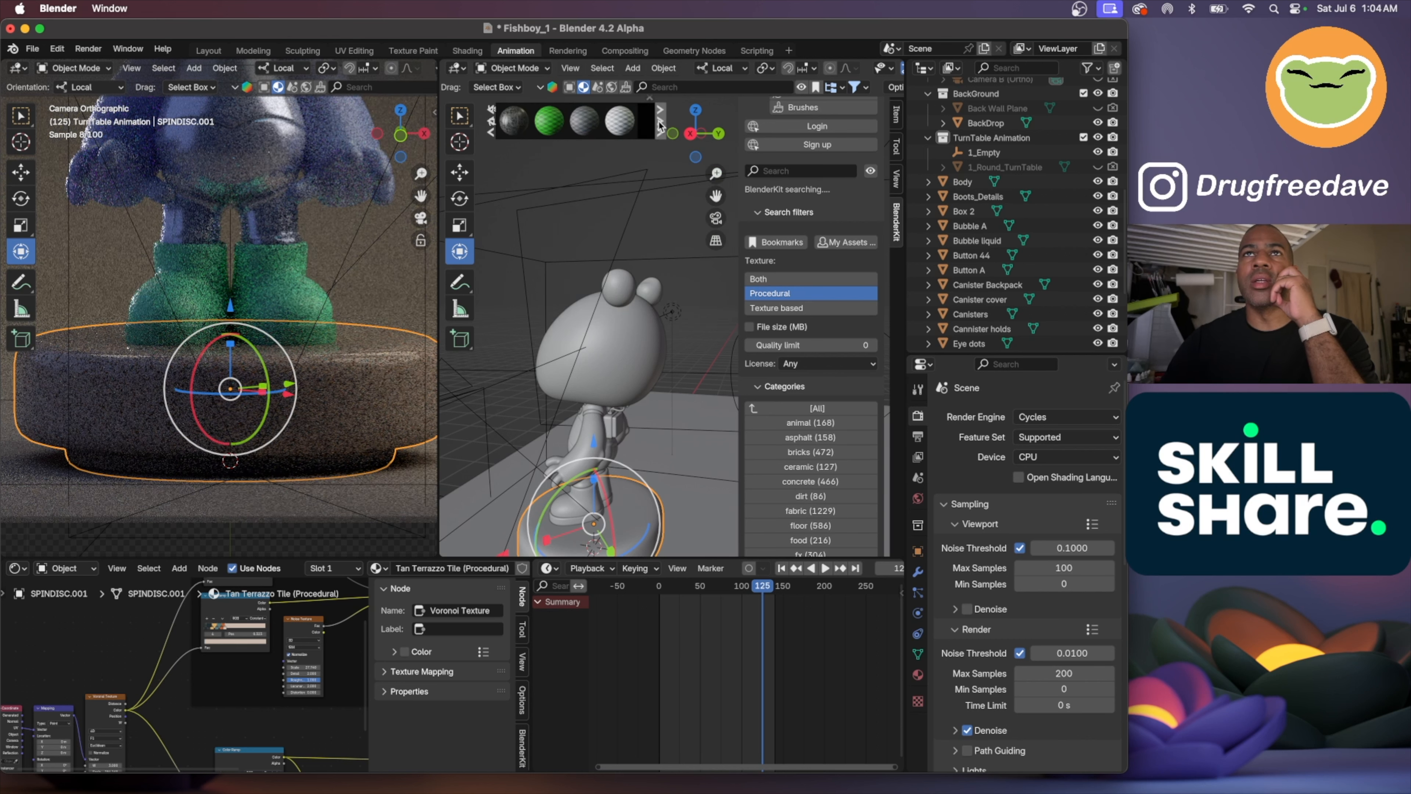
left_click(661, 126)
left_click(661, 126)
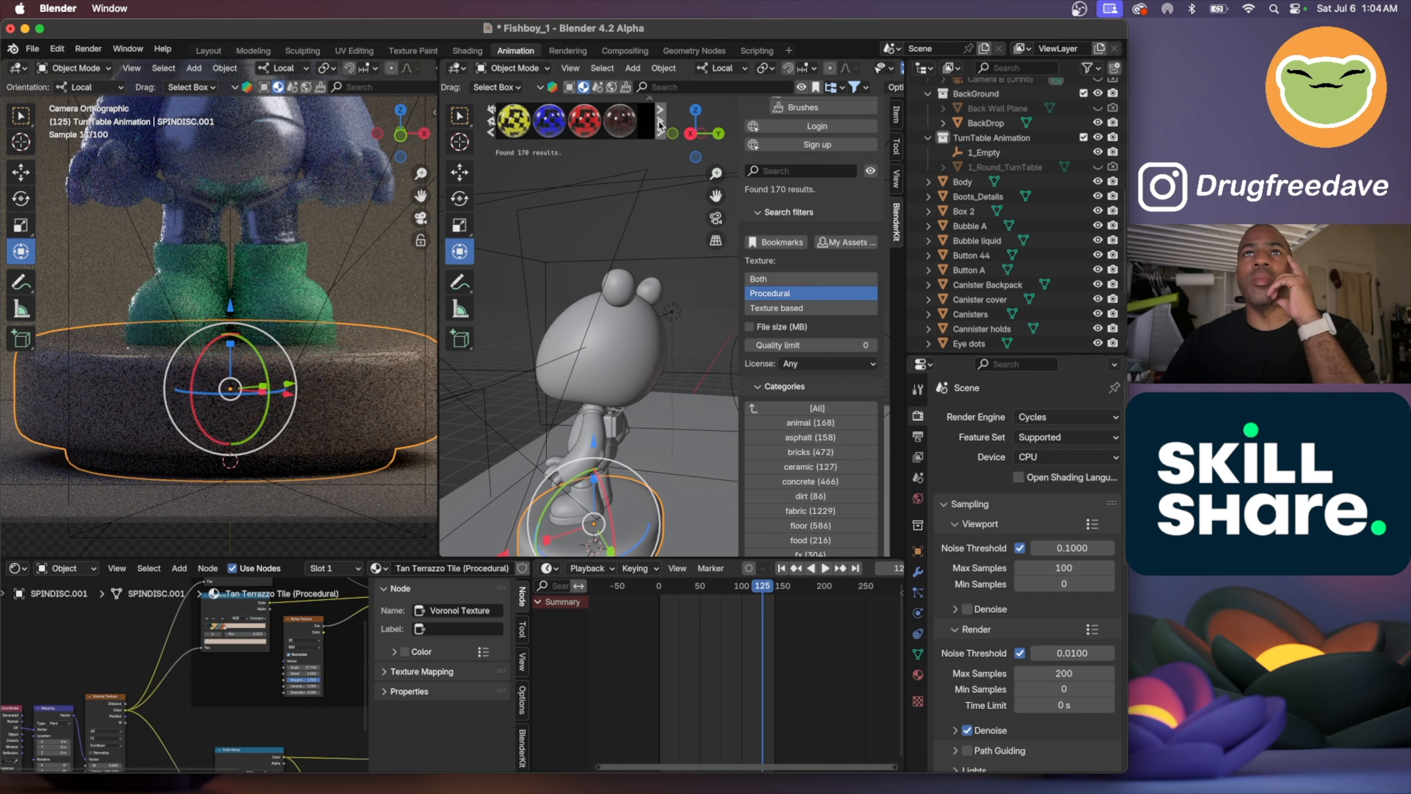
left_click(660, 126)
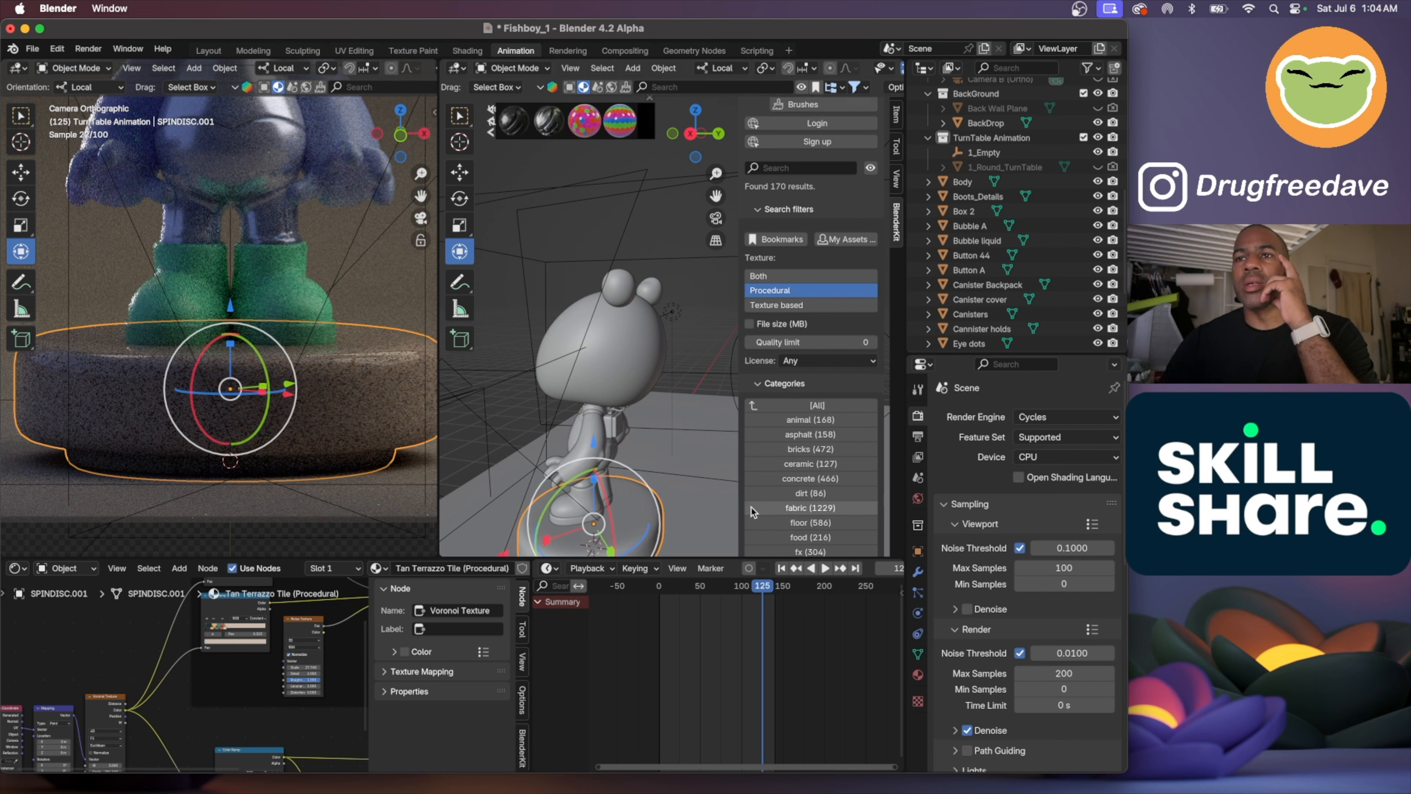
Look through the BlenderKit material categories for one suited to the turntable base
scroll(751, 511, "down", 10)
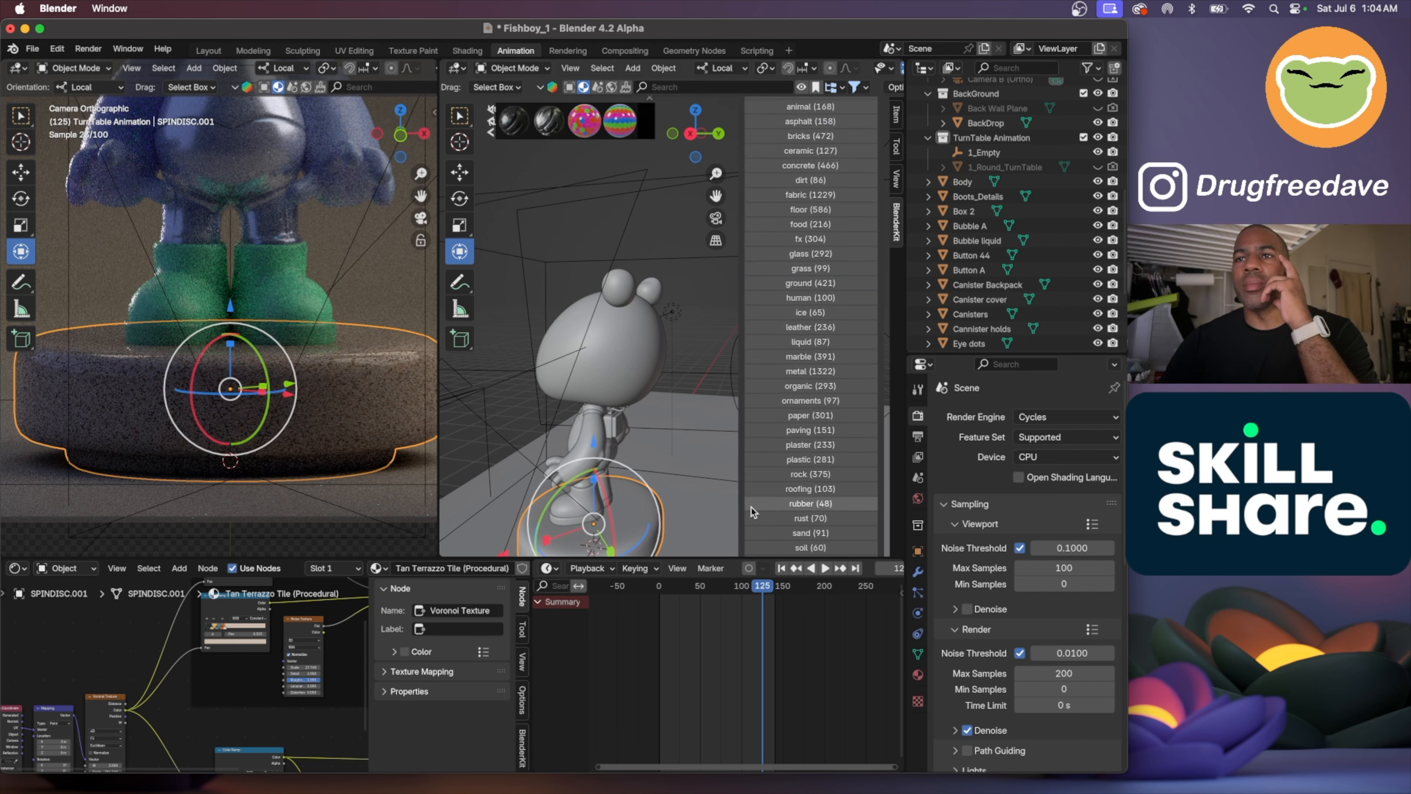
scroll(751, 511, "down", 3)
scroll(751, 511, "up", 6)
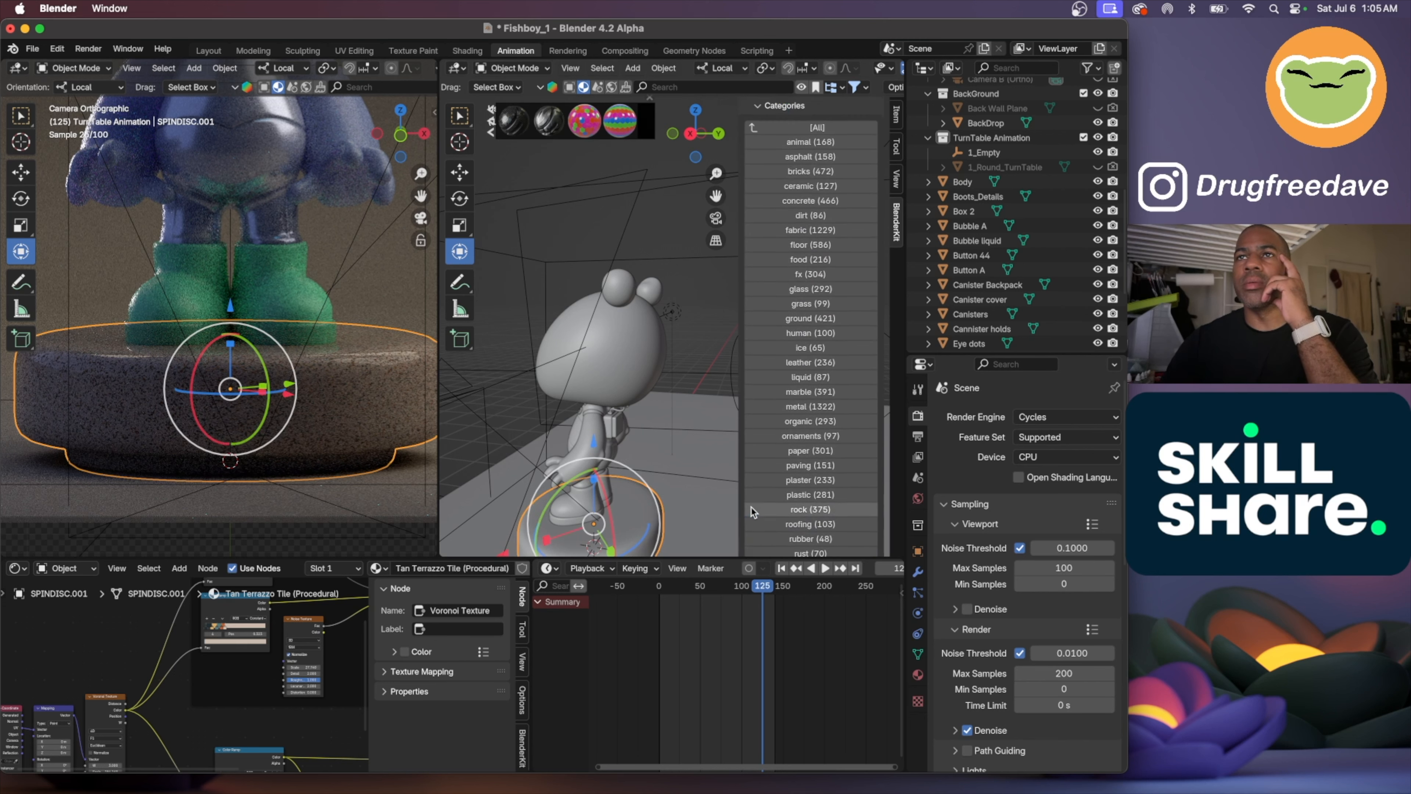